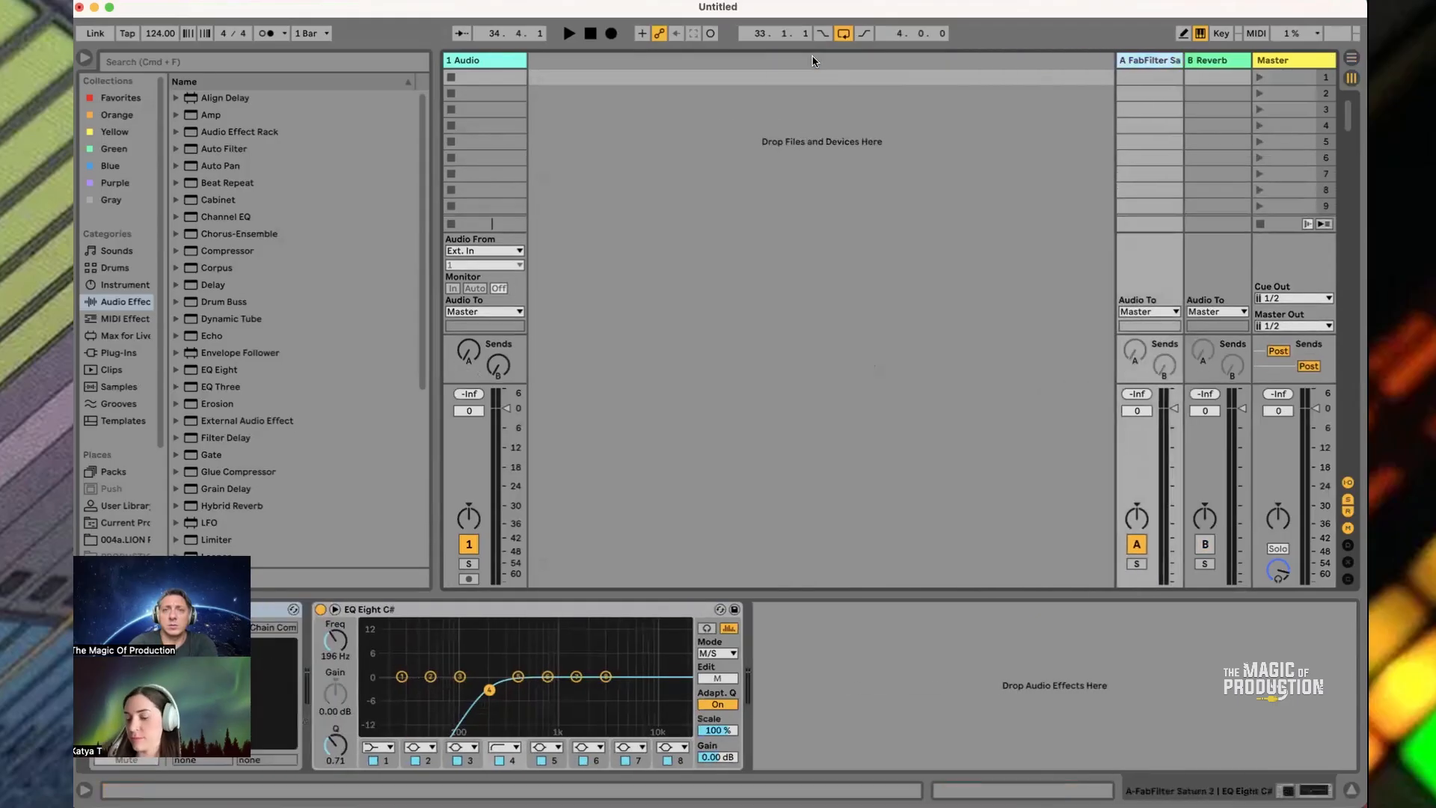
Delete the two return tracks A and B and hide the browser
{"action": "key", "text": "Delete"}
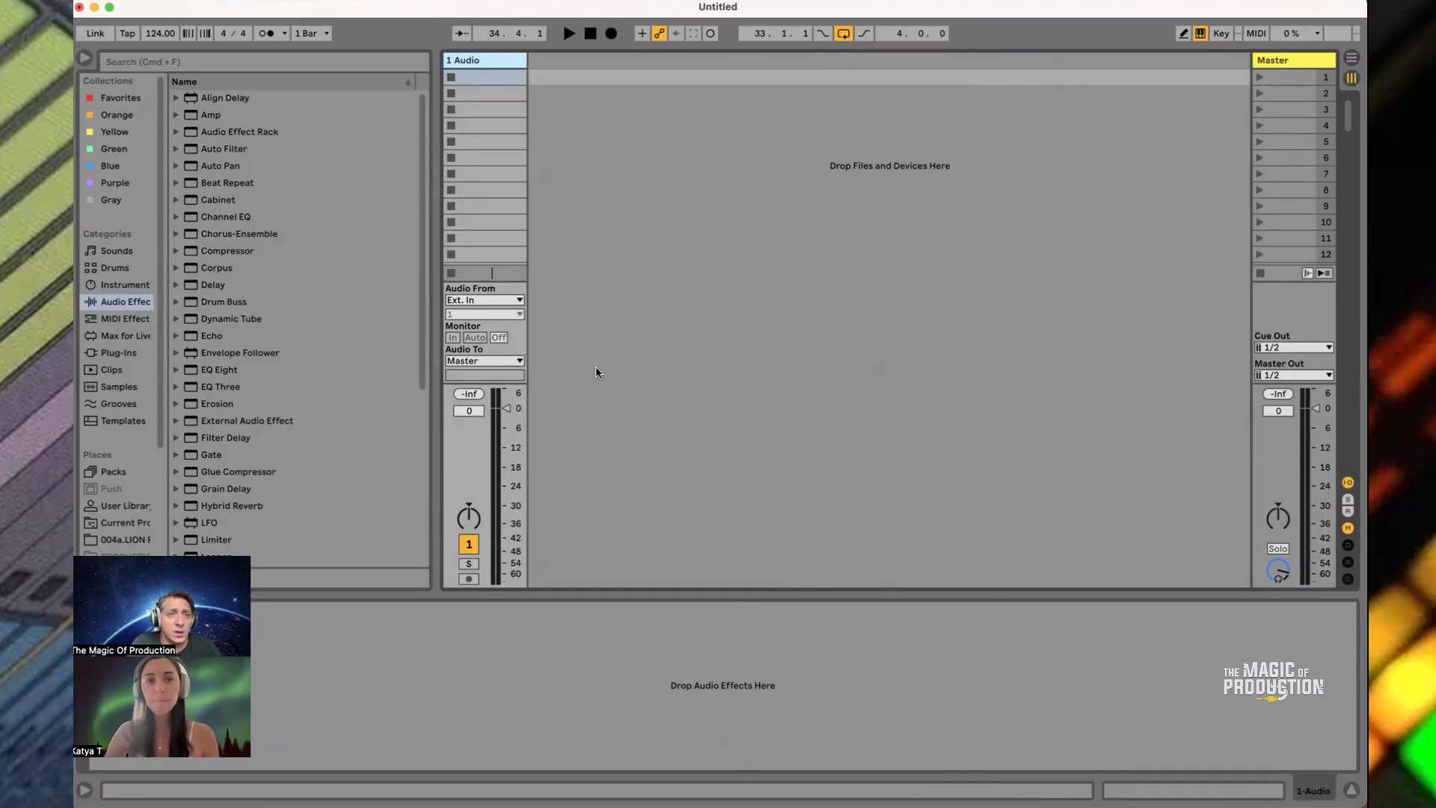
{"action": "left_click", "coordinate": [85, 58]}
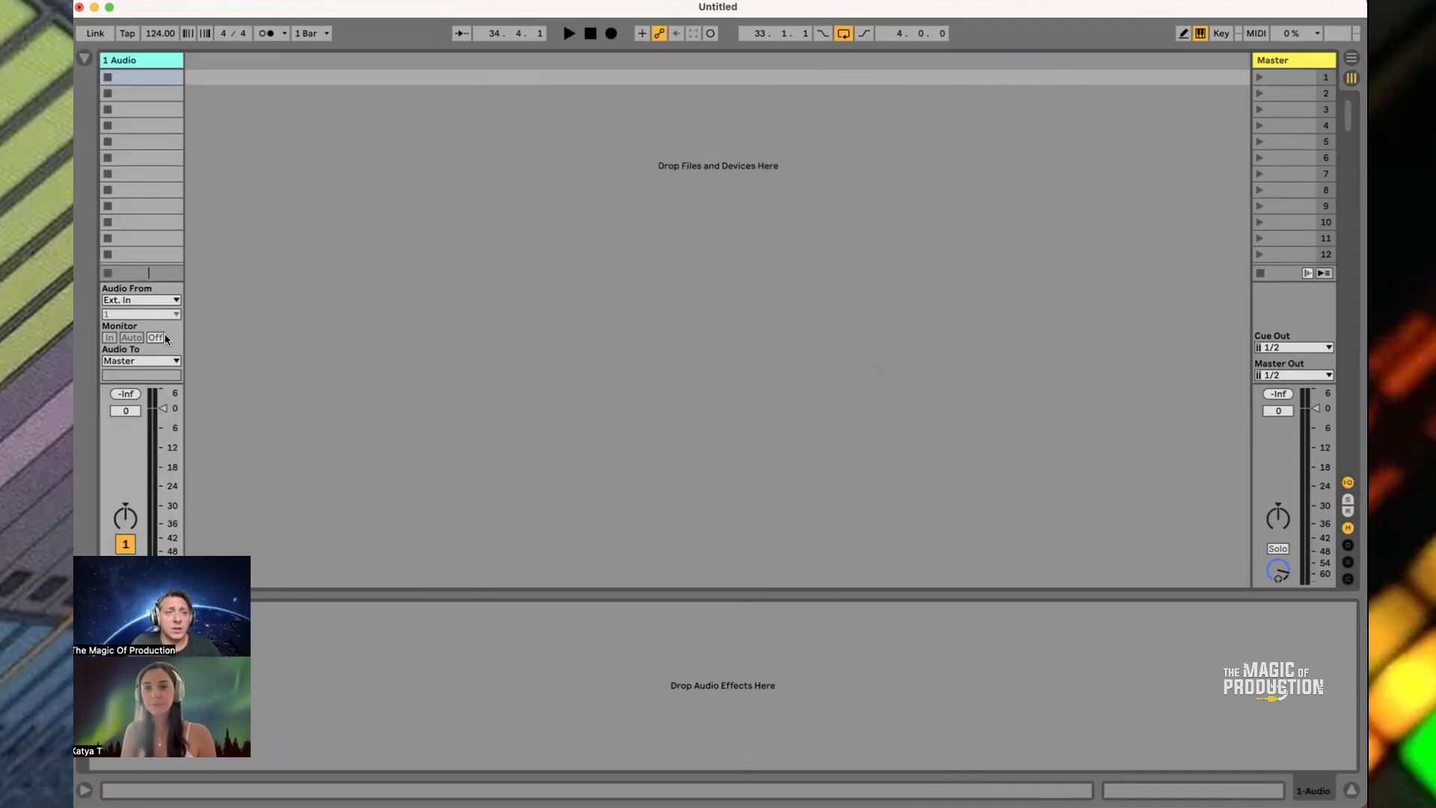
Briefly show the mixer's track delay section, and hide the in/out section
{"action": "left_click", "coordinate": [1349, 545]}
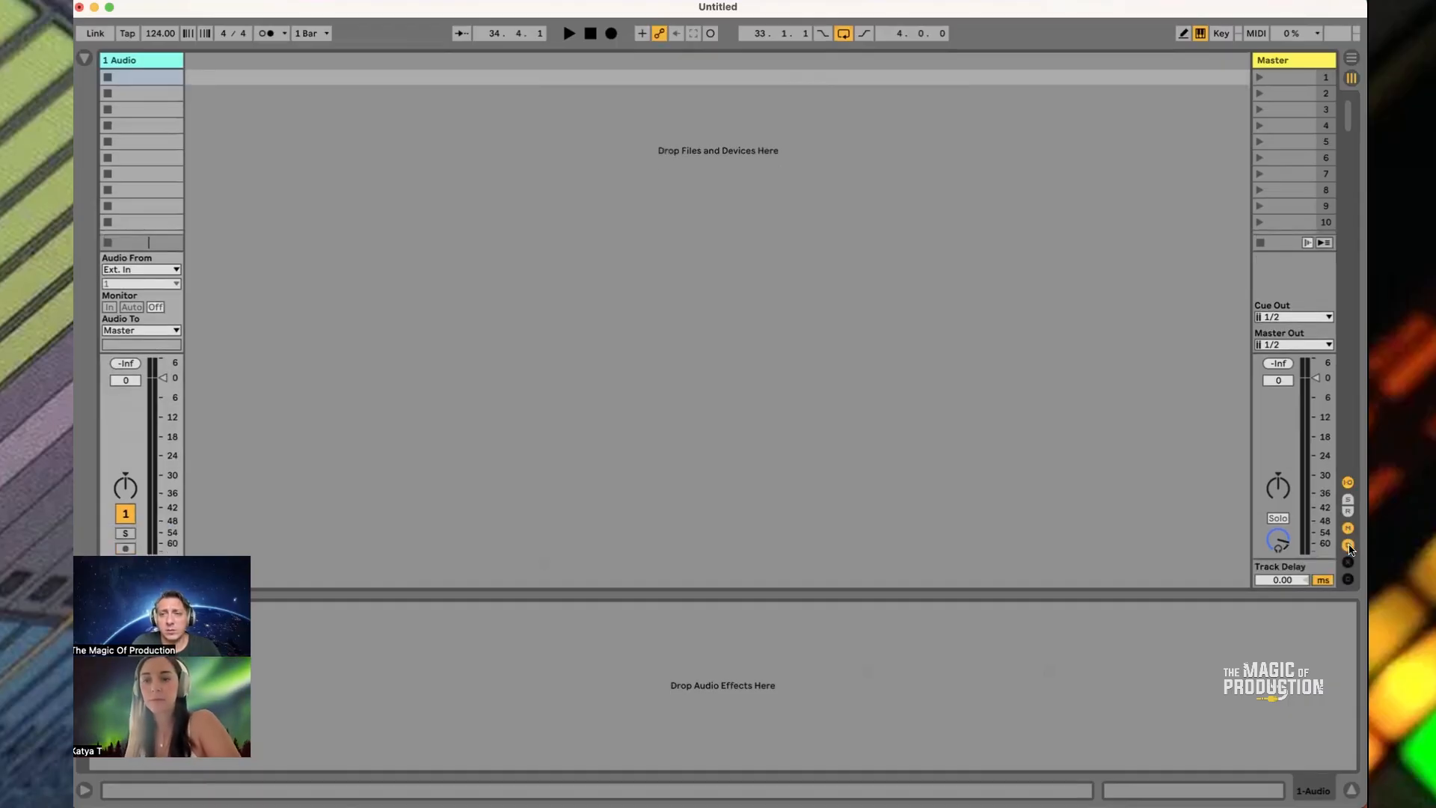
{"action": "left_click", "coordinate": [1348, 545]}
{"action": "left_click", "coordinate": [1349, 483]}
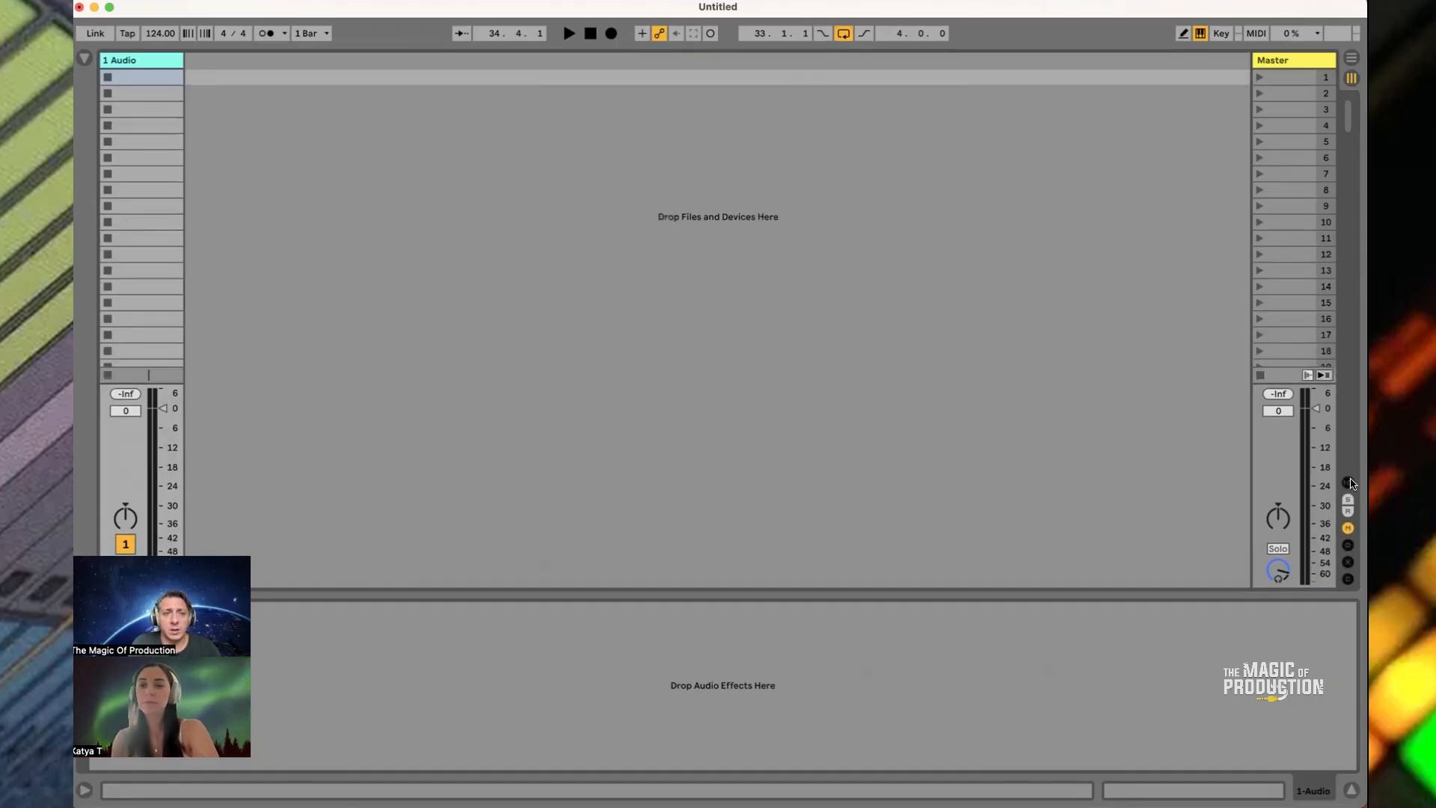
Shorten the mixer's volume section, keeping the meter scale in view, and widen the first audio track's column
{"action": "left_click_drag", "start_coordinate": [160, 386], "coordinate": [159, 523]}
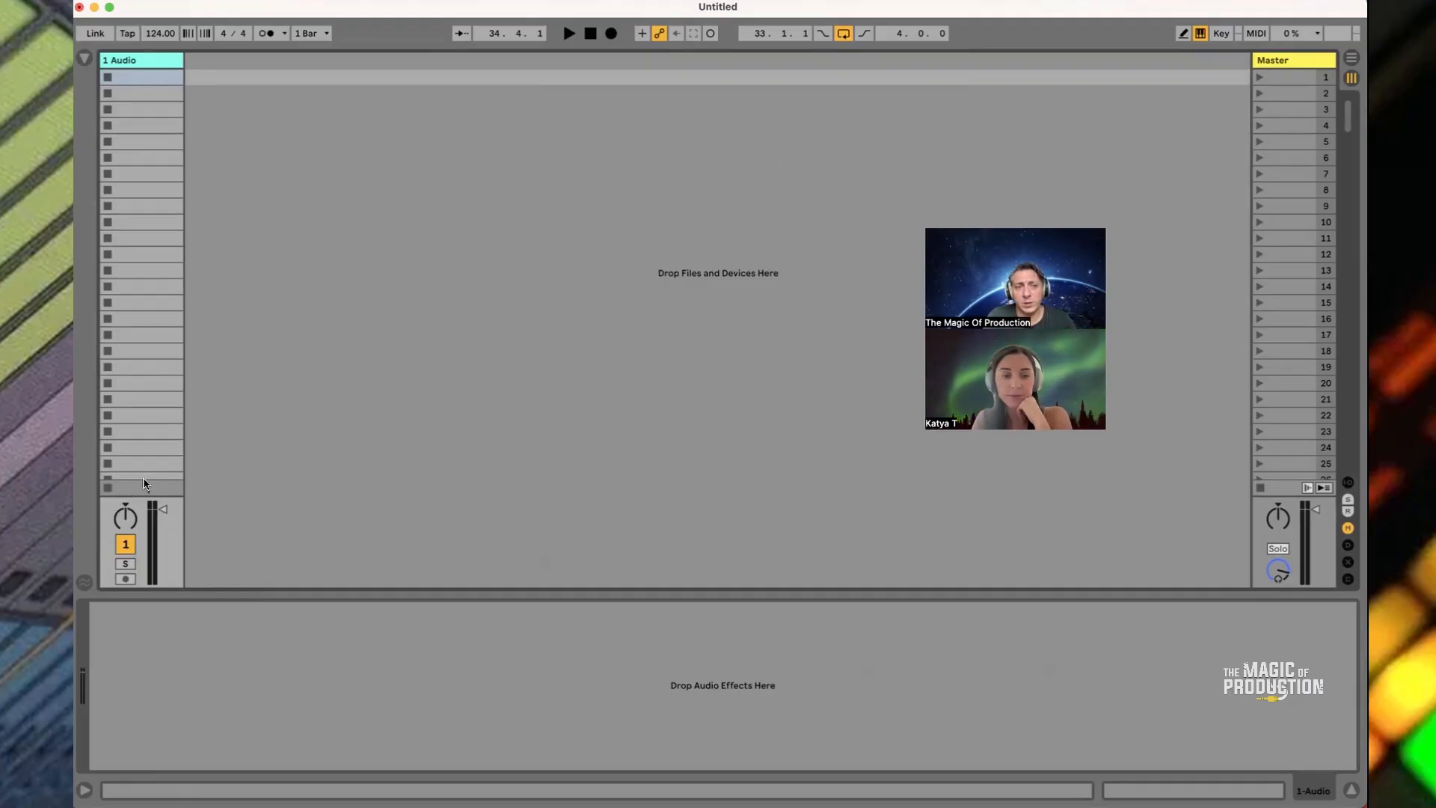
{"action": "left_click_drag", "start_coordinate": [142, 495], "coordinate": [145, 466]}
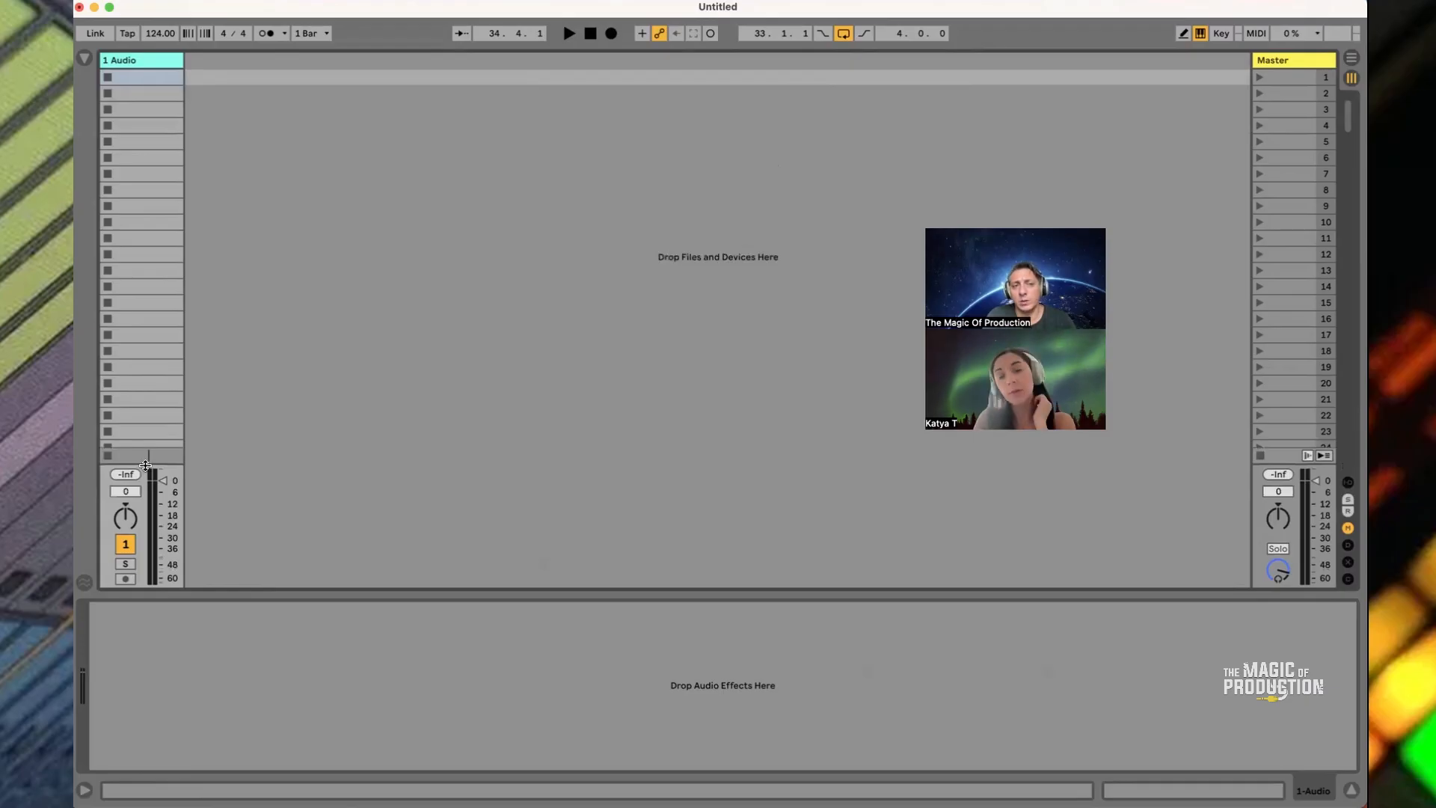
{"action": "left_click_drag", "start_coordinate": [178, 67], "coordinate": [233, 67]}
{"action": "key", "text": "super+r"}
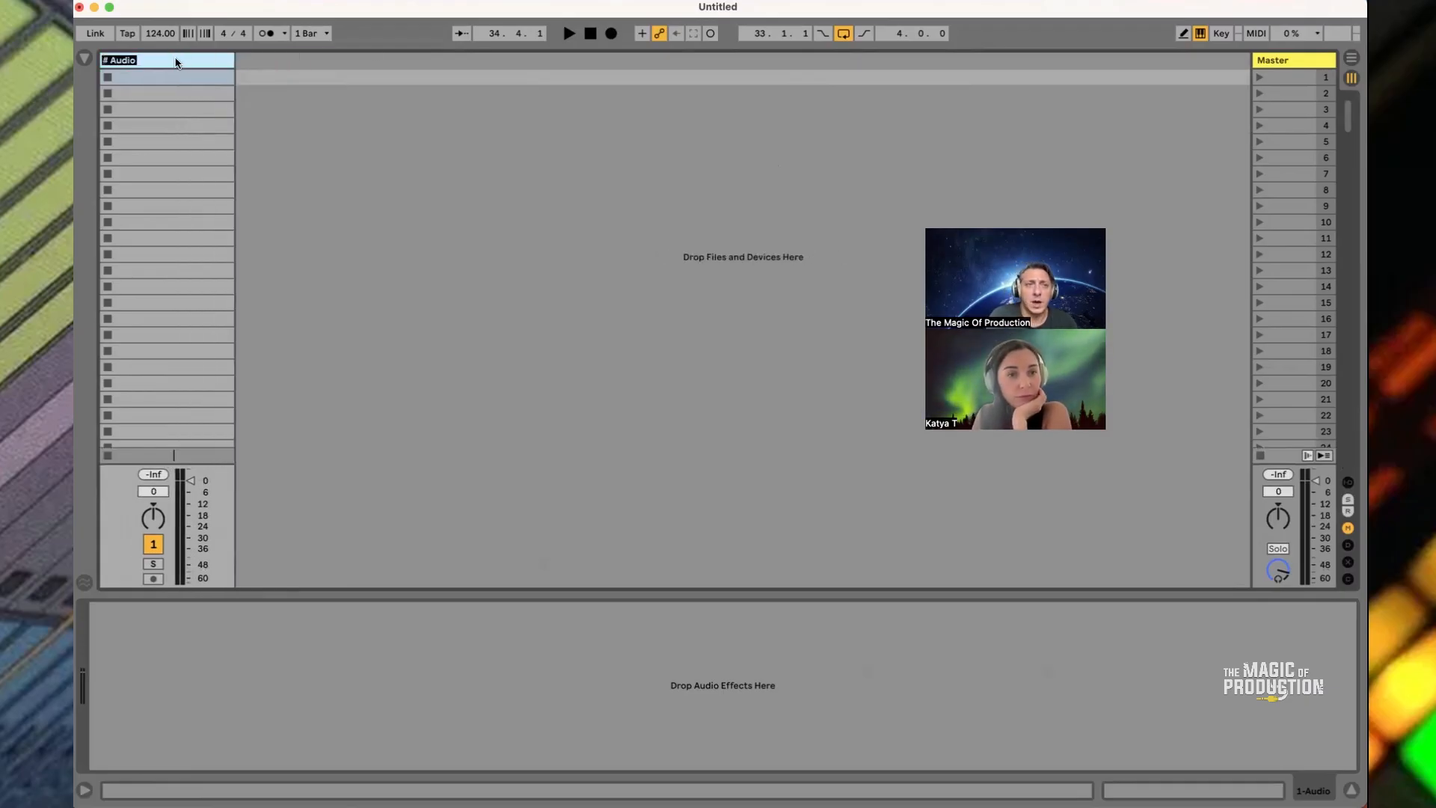
{"action": "type", "text": "rename"}
{"action": "key", "text": "super+r"}
{"action": "key", "text": "BackSpace"}
{"action": "key", "text": "Return"}
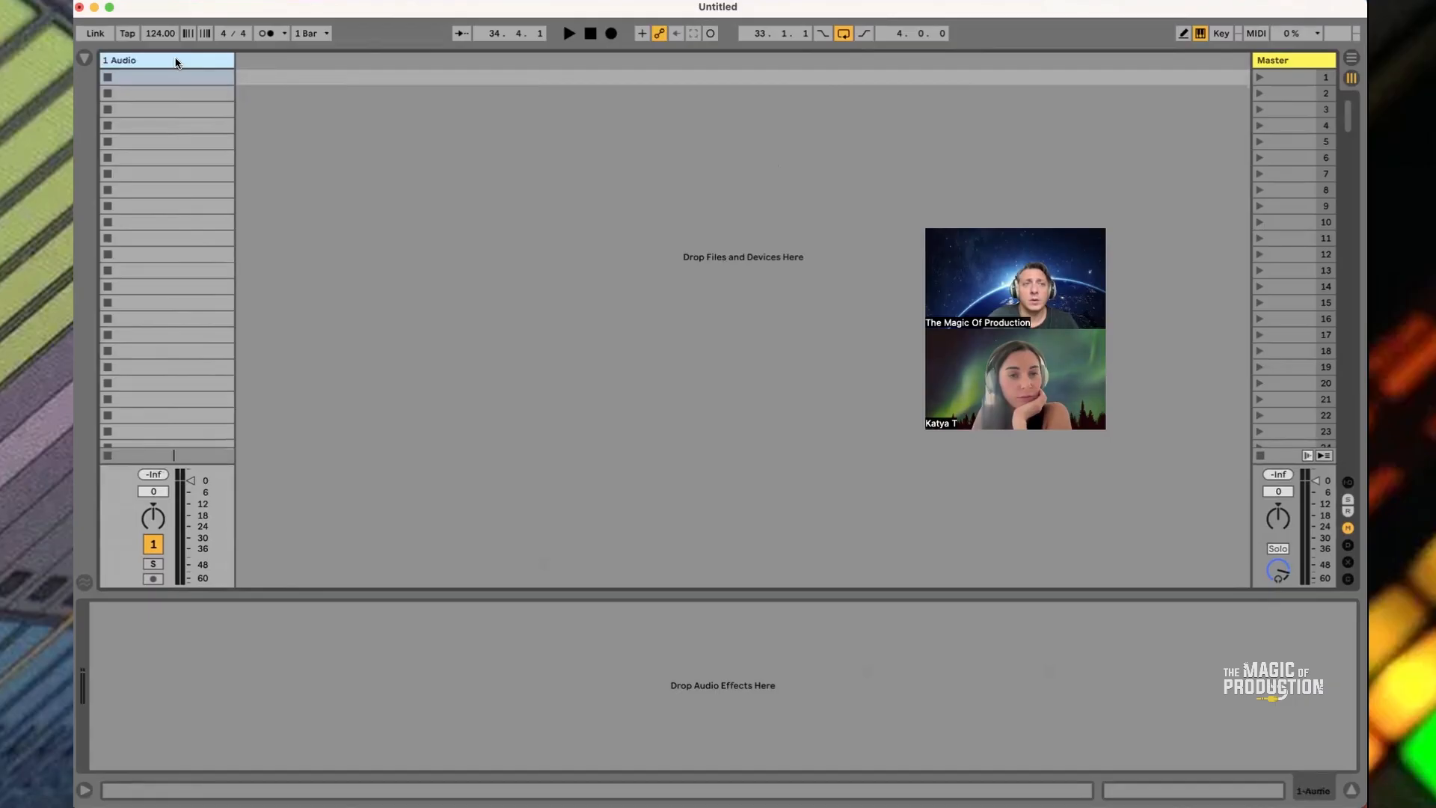
Insert seven more audio tracks, adding the last four after track 4
{"action": "key", "text": "super+t"}
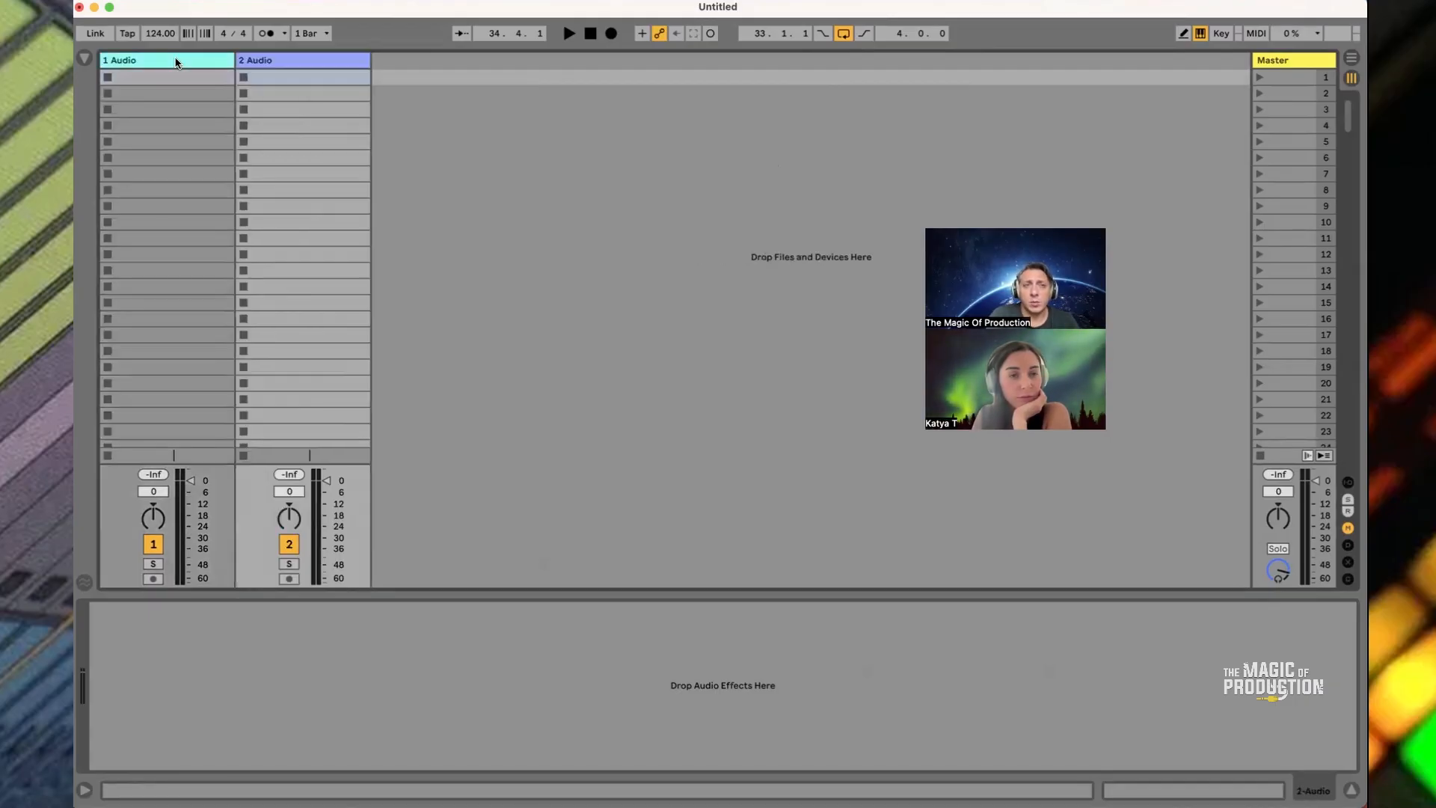
{"action": "key", "text": "super+t"}
{"action": "key", "text": "super+t"}
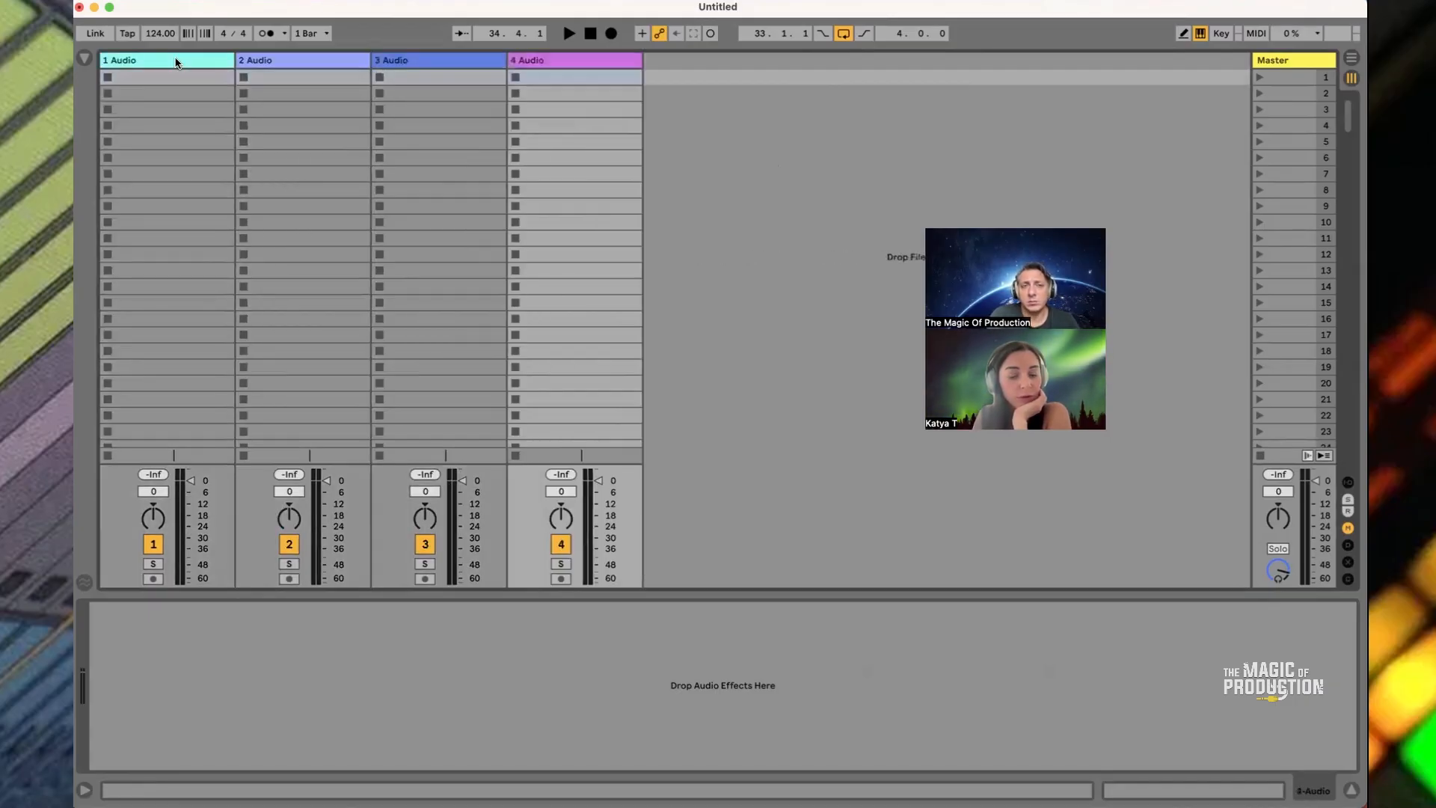
{"action": "left_click", "coordinate": [542, 62]}
{"action": "key", "text": "super+t"}
{"action": "key", "text": "super+t"}
{"action": "key", "text": "super+t"}
{"action": "key", "text": "super+t"}
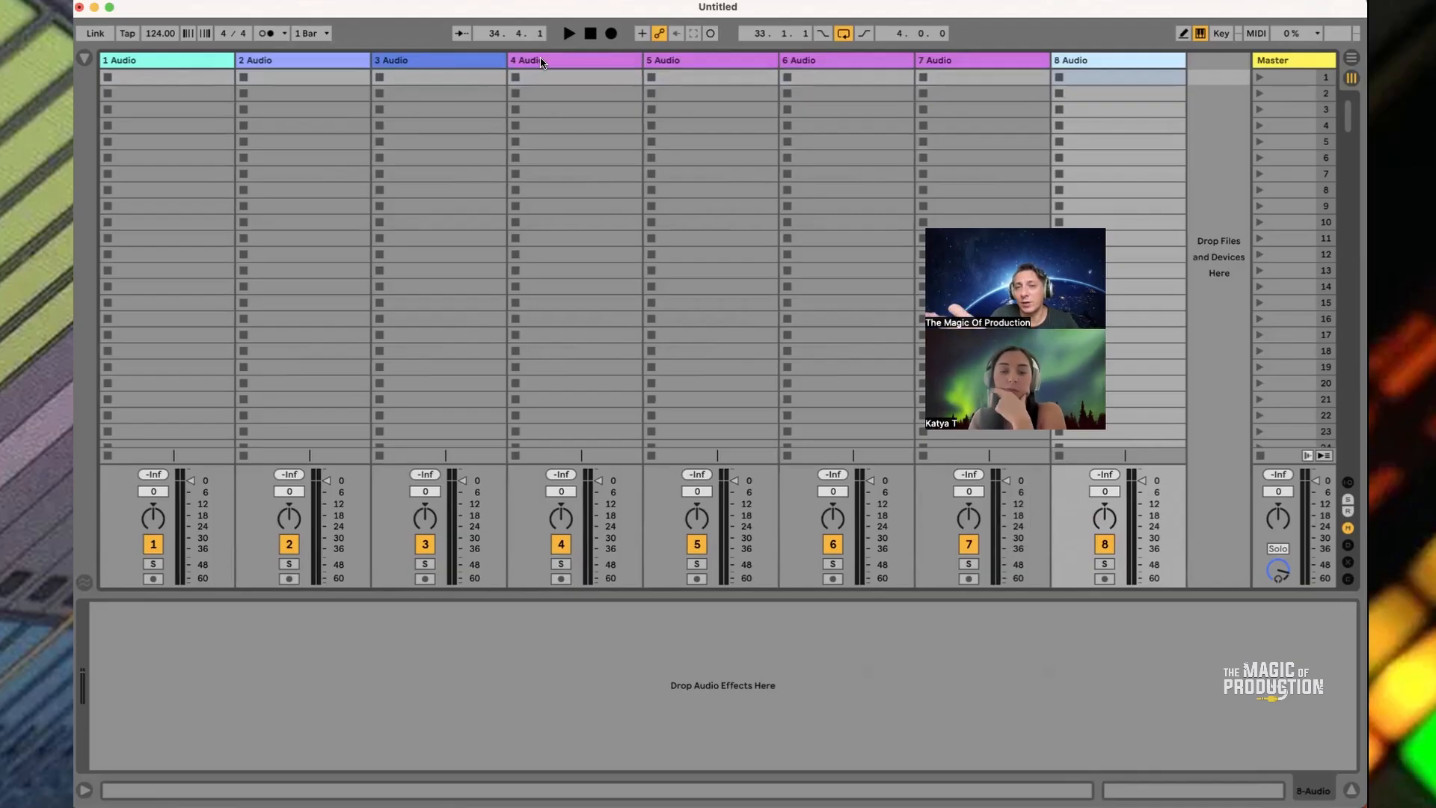
Delete all the added audio tracks so that only the first one is left
{"action": "key", "text": "Delete"}
{"action": "key", "text": "Delete"}
{"action": "key", "text": "Delete"}
{"action": "key", "text": "Delete"}
{"action": "key", "text": "Delete"}
{"action": "key", "text": "Delete"}
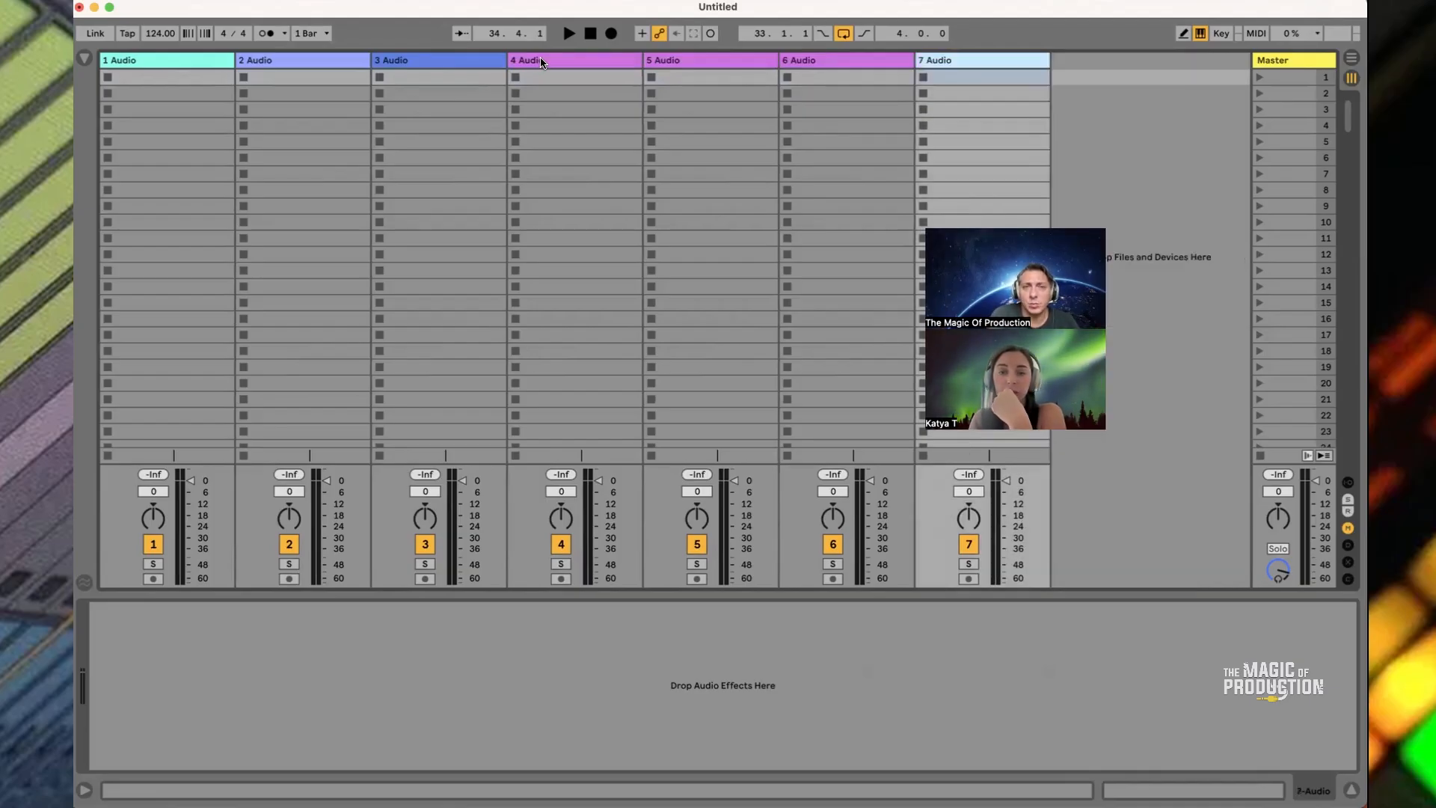
{"action": "key", "text": "Delete"}
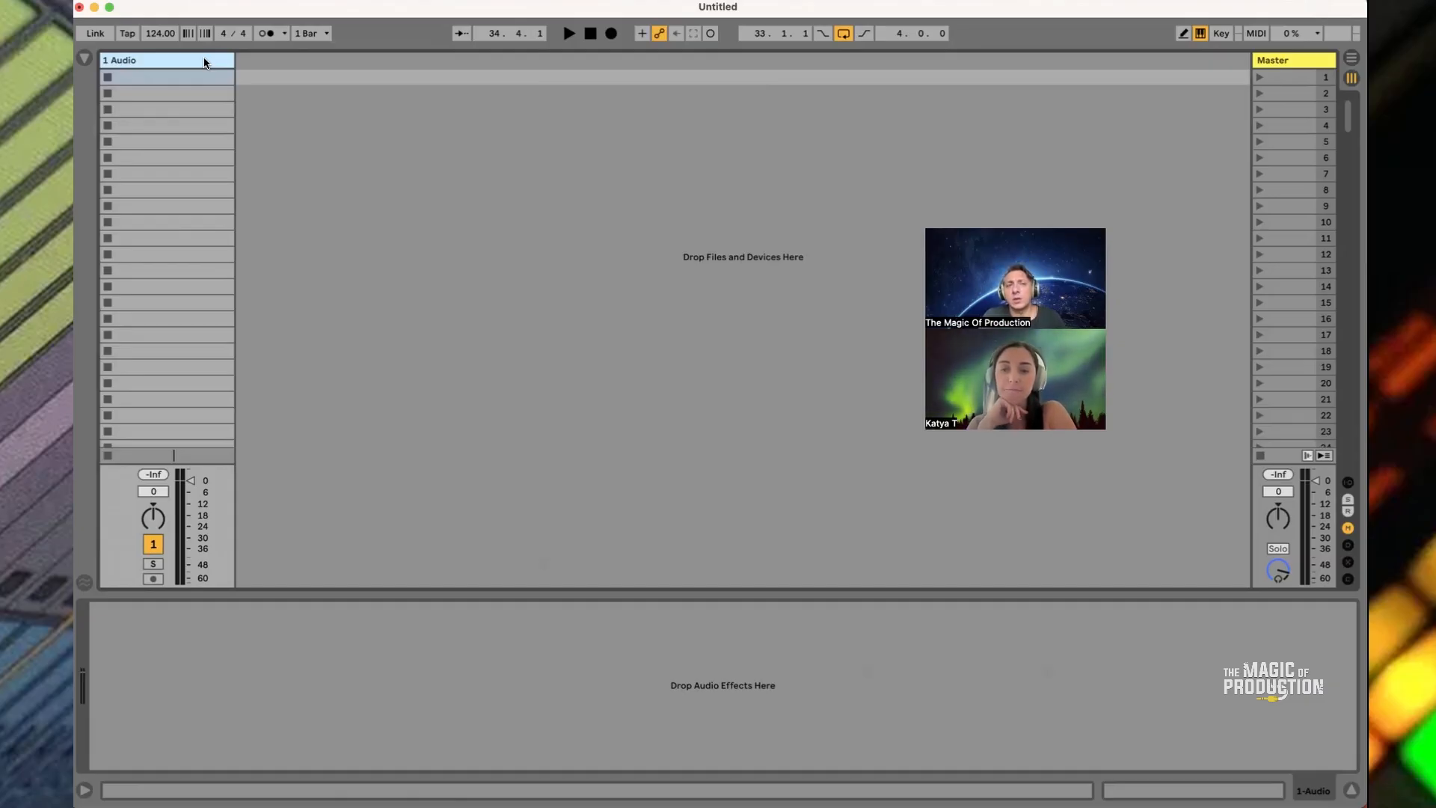
Show the browser and hide it again
{"action": "left_click", "coordinate": [86, 58]}
{"action": "left_click", "coordinate": [86, 58]}
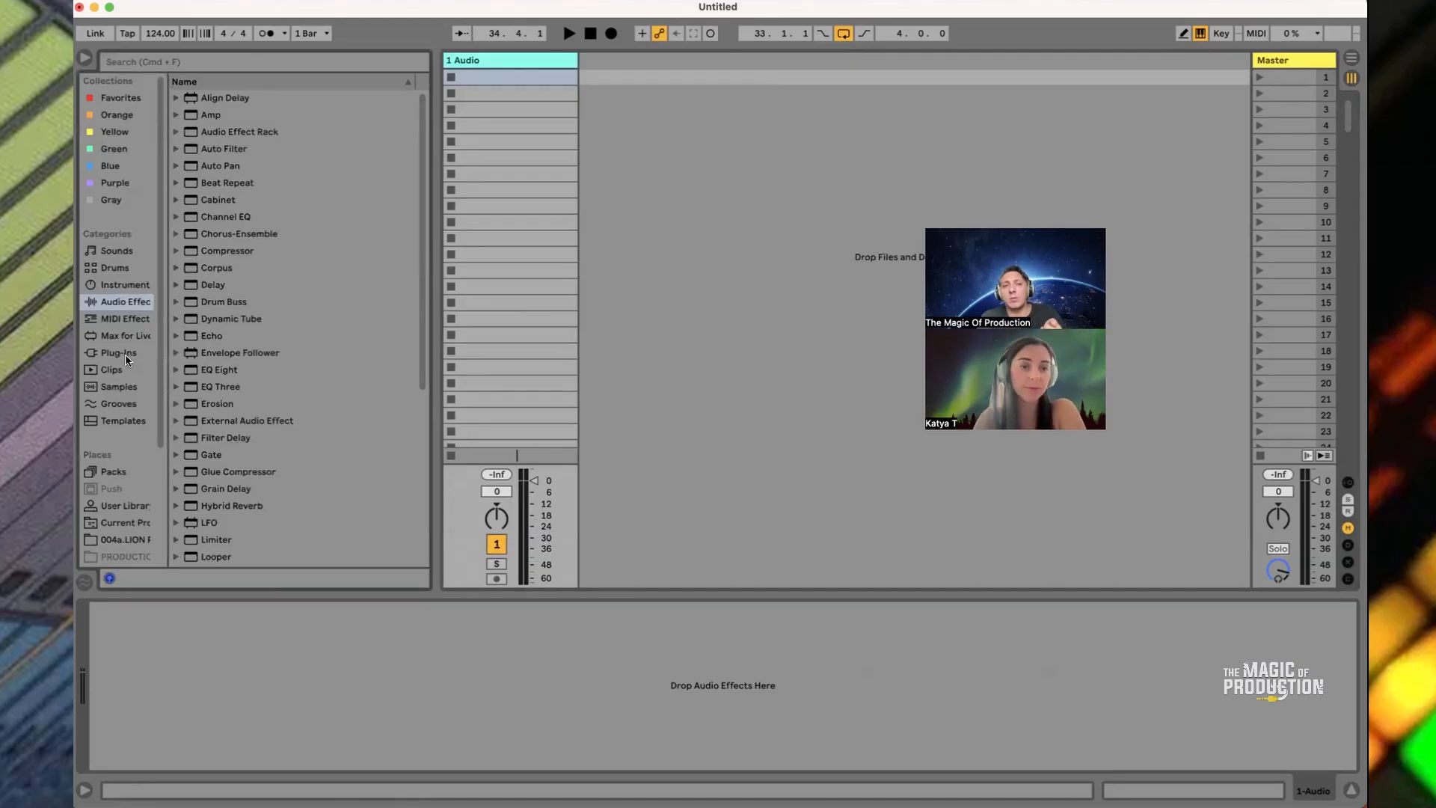
{"action": "left_click", "coordinate": [85, 59]}
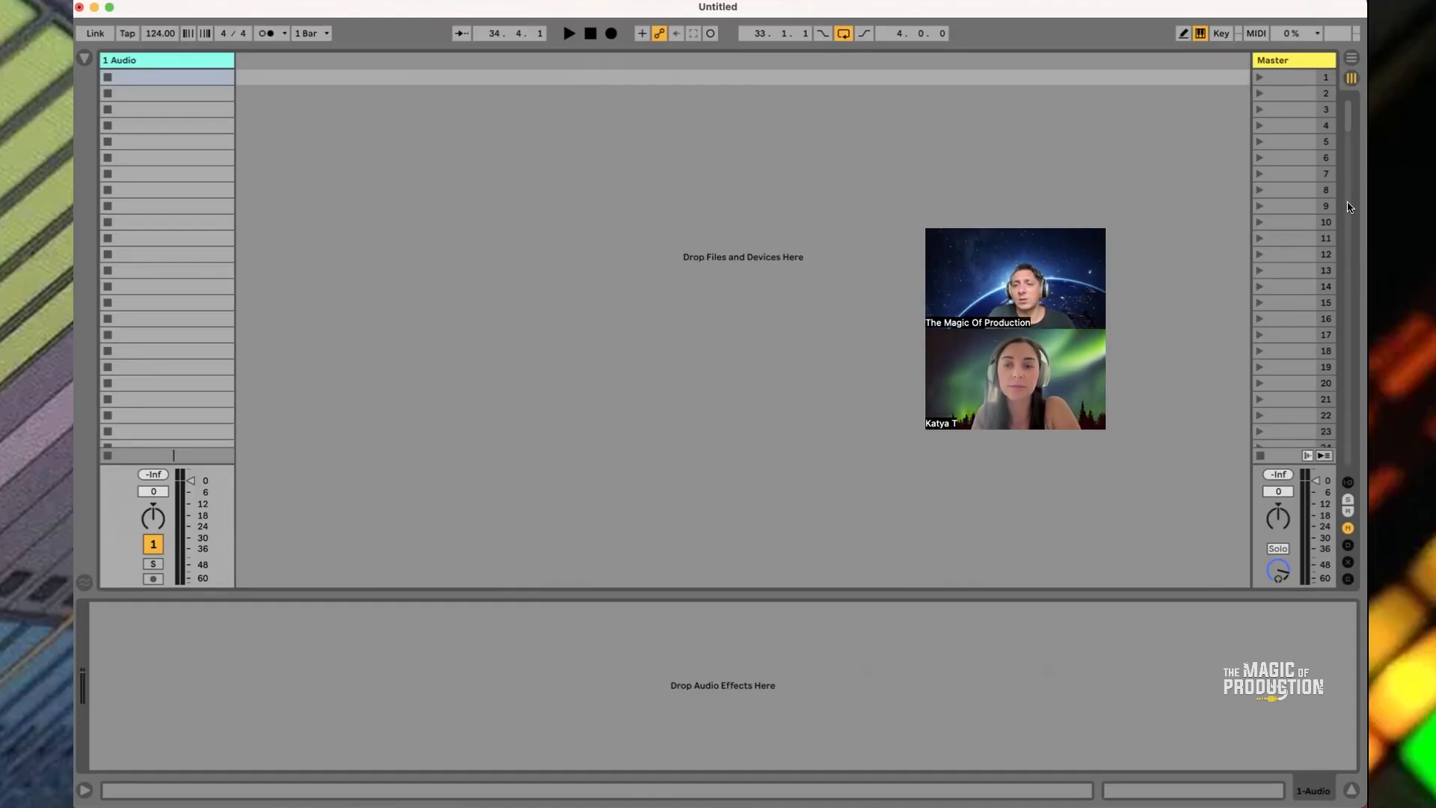
Insert five audio tracks after the first track, inheriting its colour
{"action": "left_click", "coordinate": [158, 63]}
{"action": "key", "text": "super+t"}
{"action": "key", "text": "super+t"}
{"action": "key", "text": "super+t"}
{"action": "key", "text": "super+t"}
{"action": "key", "text": "super+t"}
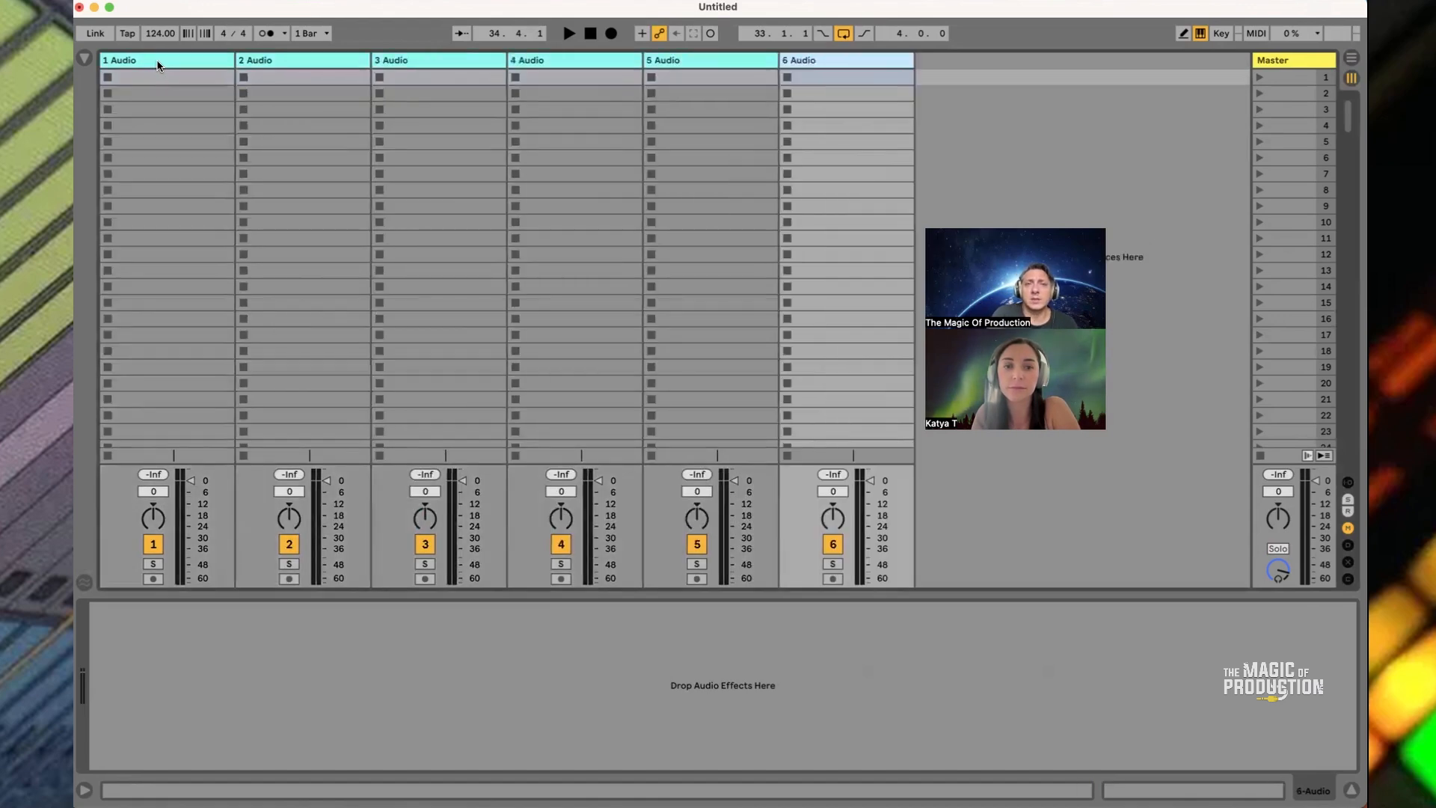
Select audio tracks 2 through 6 together and delete them
{"action": "left_click", "coordinate": [1290, 63]}
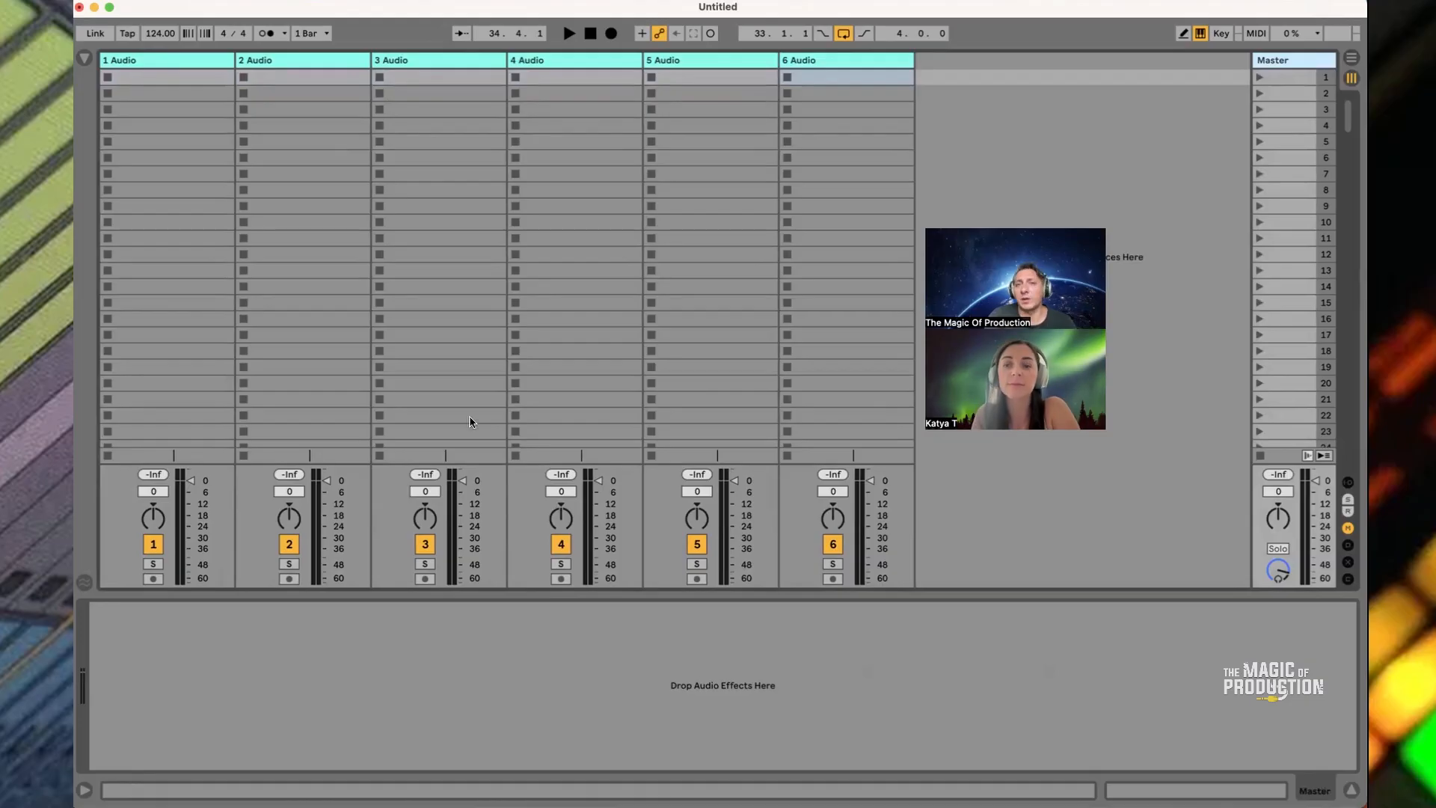
{"action": "left_click", "coordinate": [276, 63]}
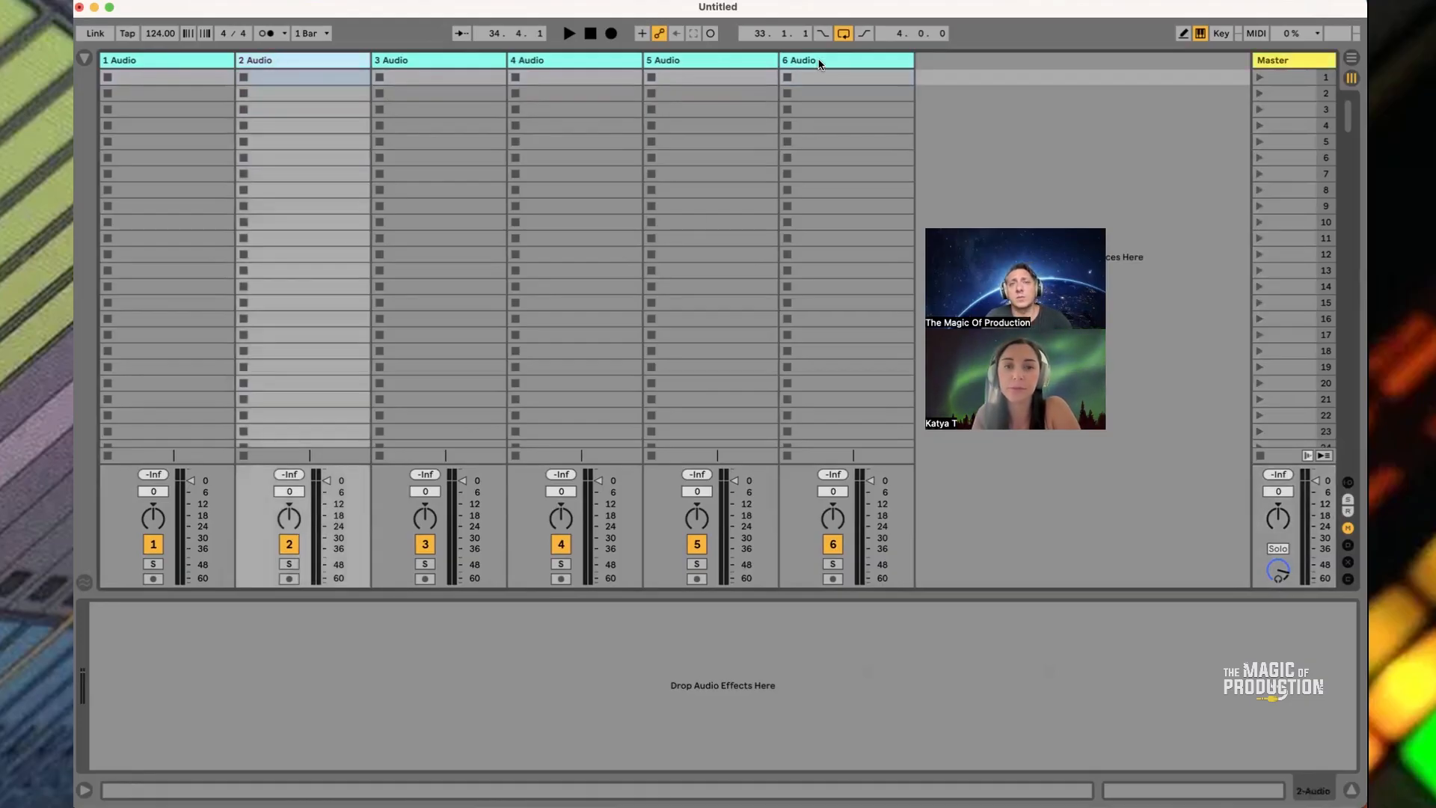
{"action": "left_click", "coordinate": [794, 60], "text": "shift"}
{"action": "key", "text": "Delete"}
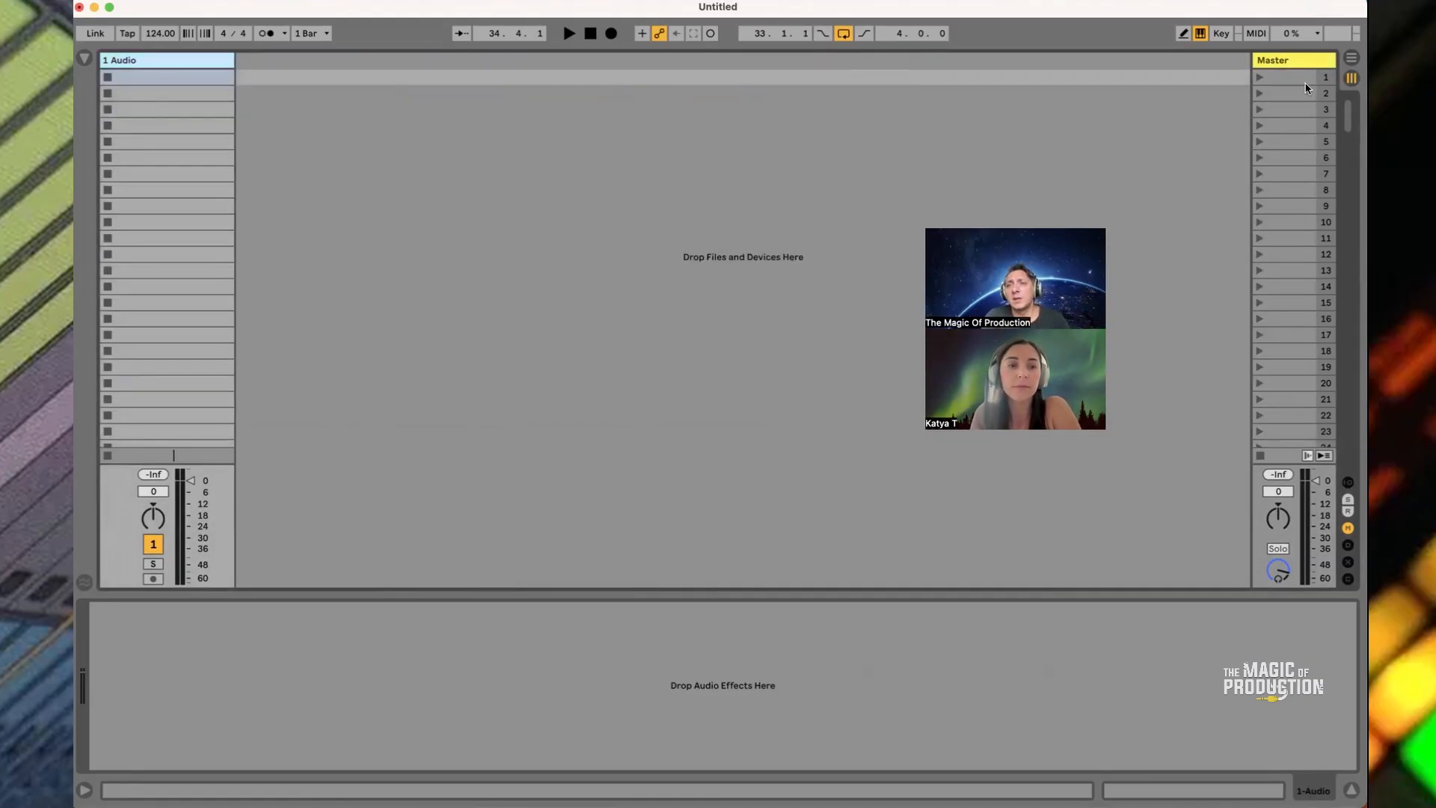
Lower the Master volume to about -17.3 dB and undo the change
{"action": "left_click_drag", "start_coordinate": [1317, 480], "coordinate": [1316, 515]}
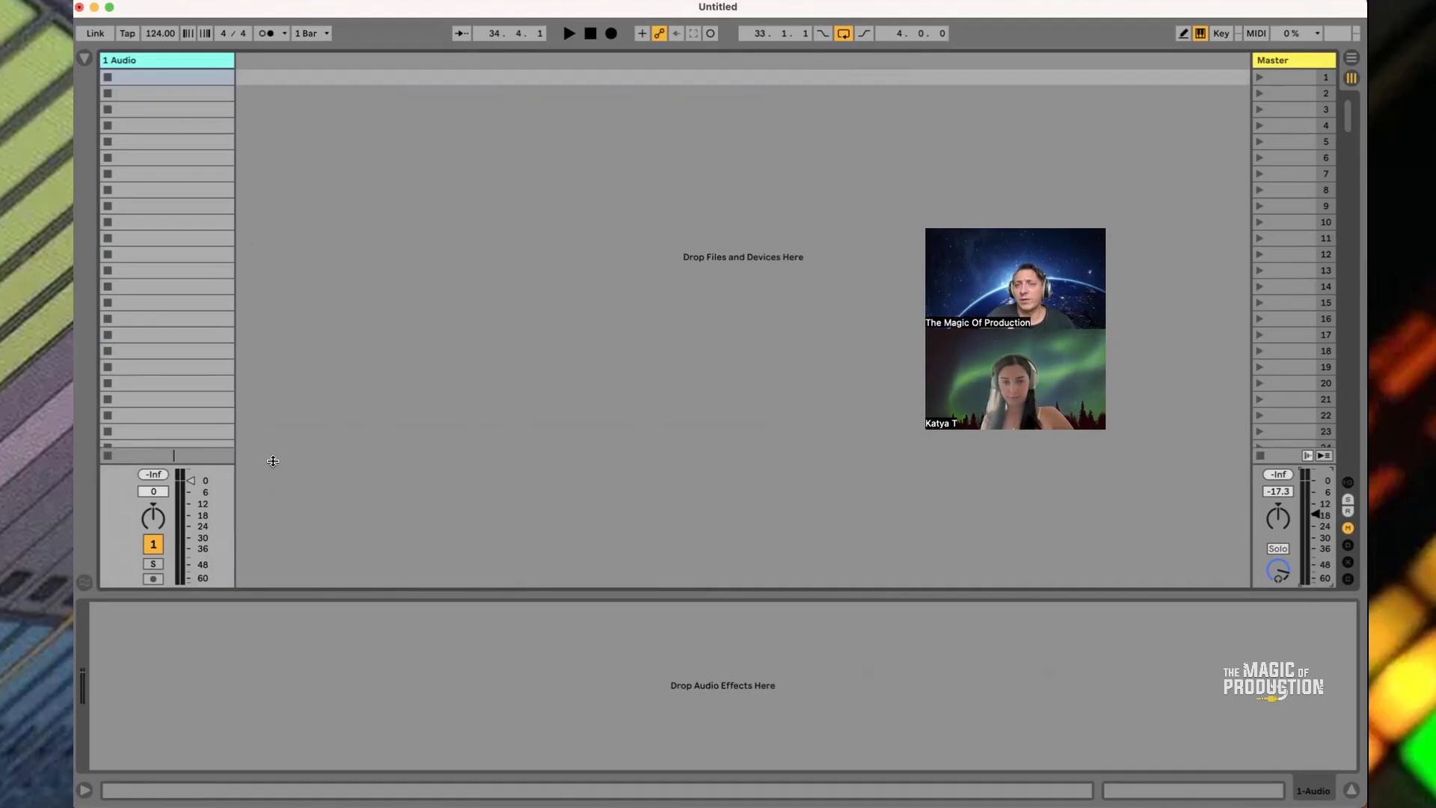
{"action": "key", "text": "super+z"}
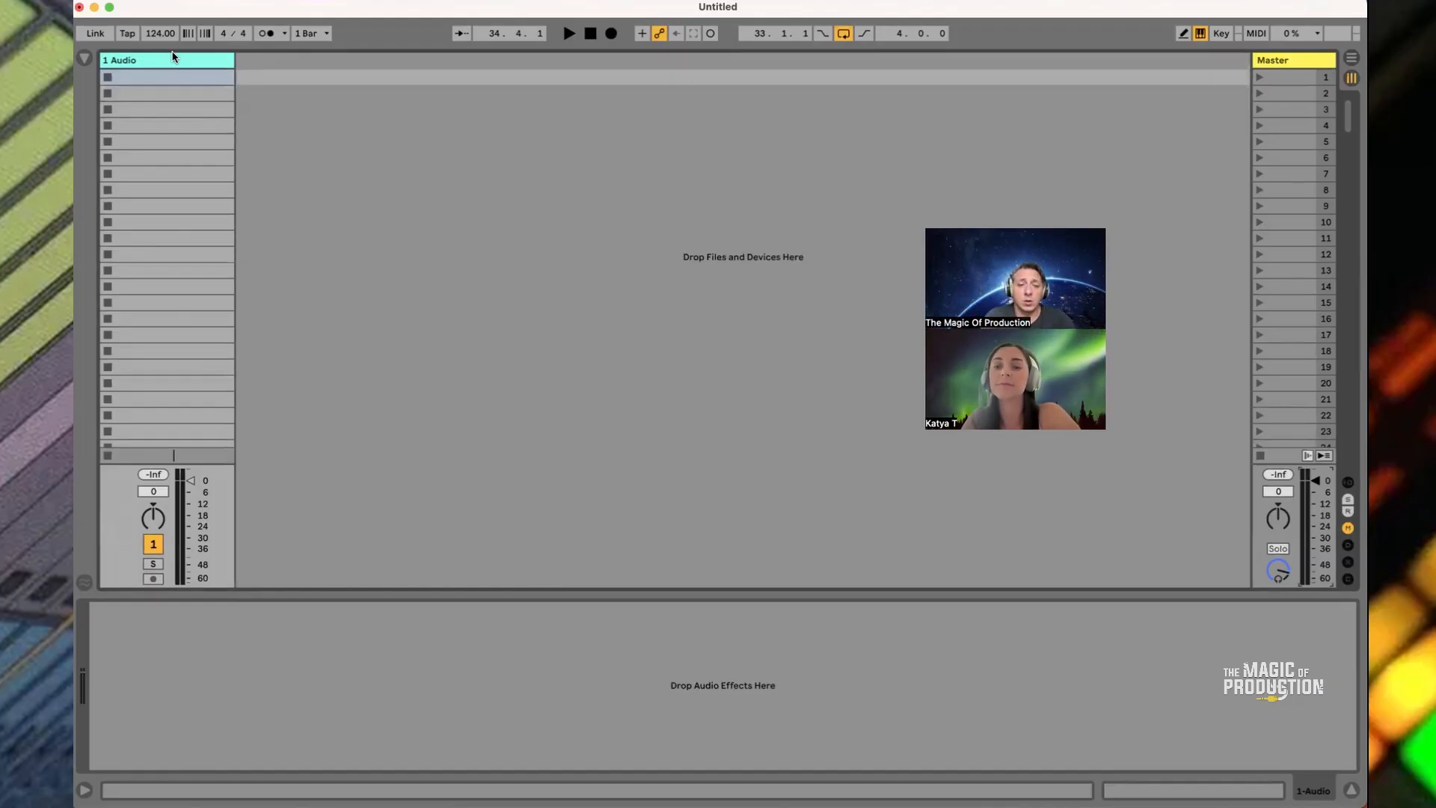
Insert a MIDI track after the audio track and delete it again
{"action": "key", "text": "super+z"}
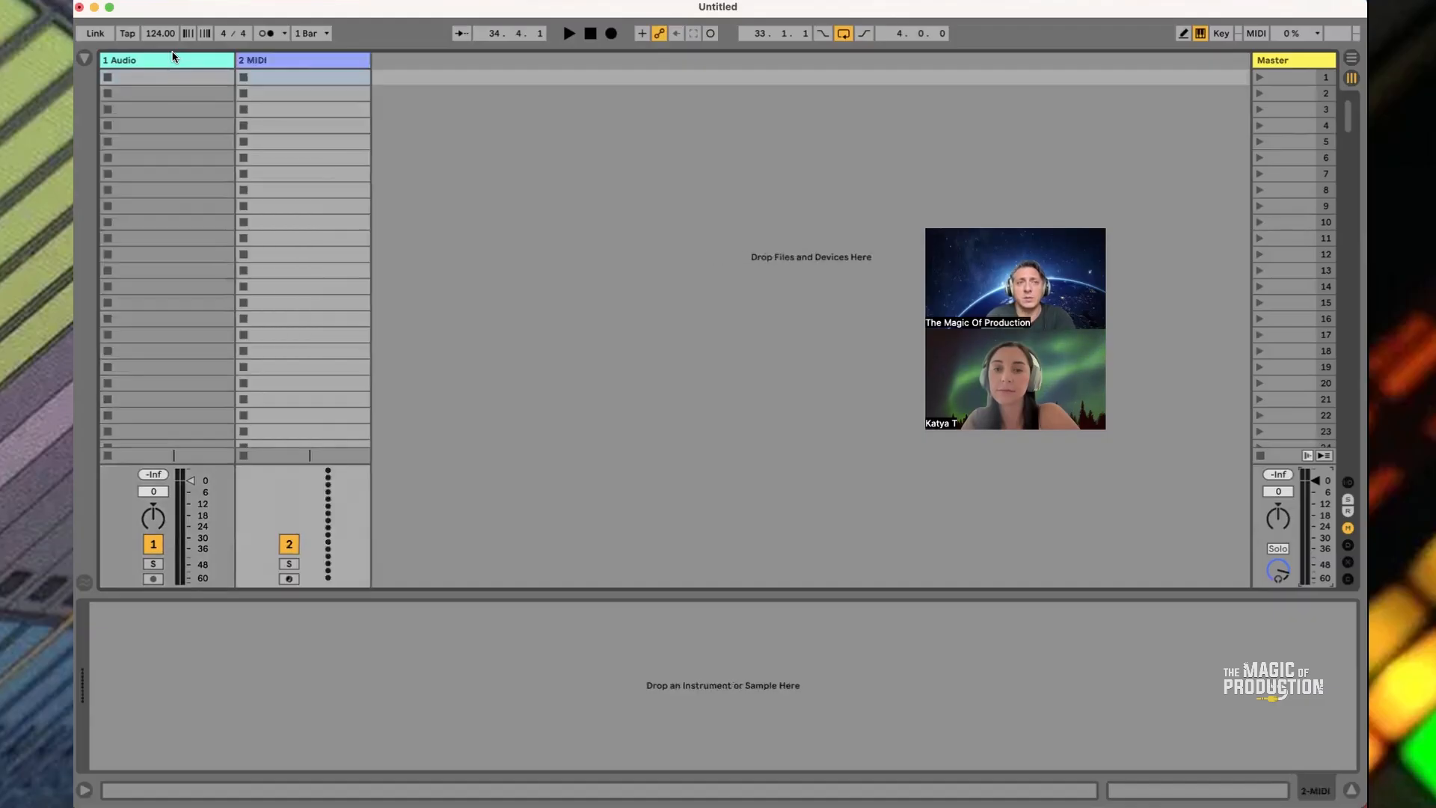
{"action": "left_click", "coordinate": [291, 62]}
{"action": "key", "text": "Delete"}
Insert two audio tracks after the first one and delete both again
{"action": "right_click", "coordinate": [291, 62]}
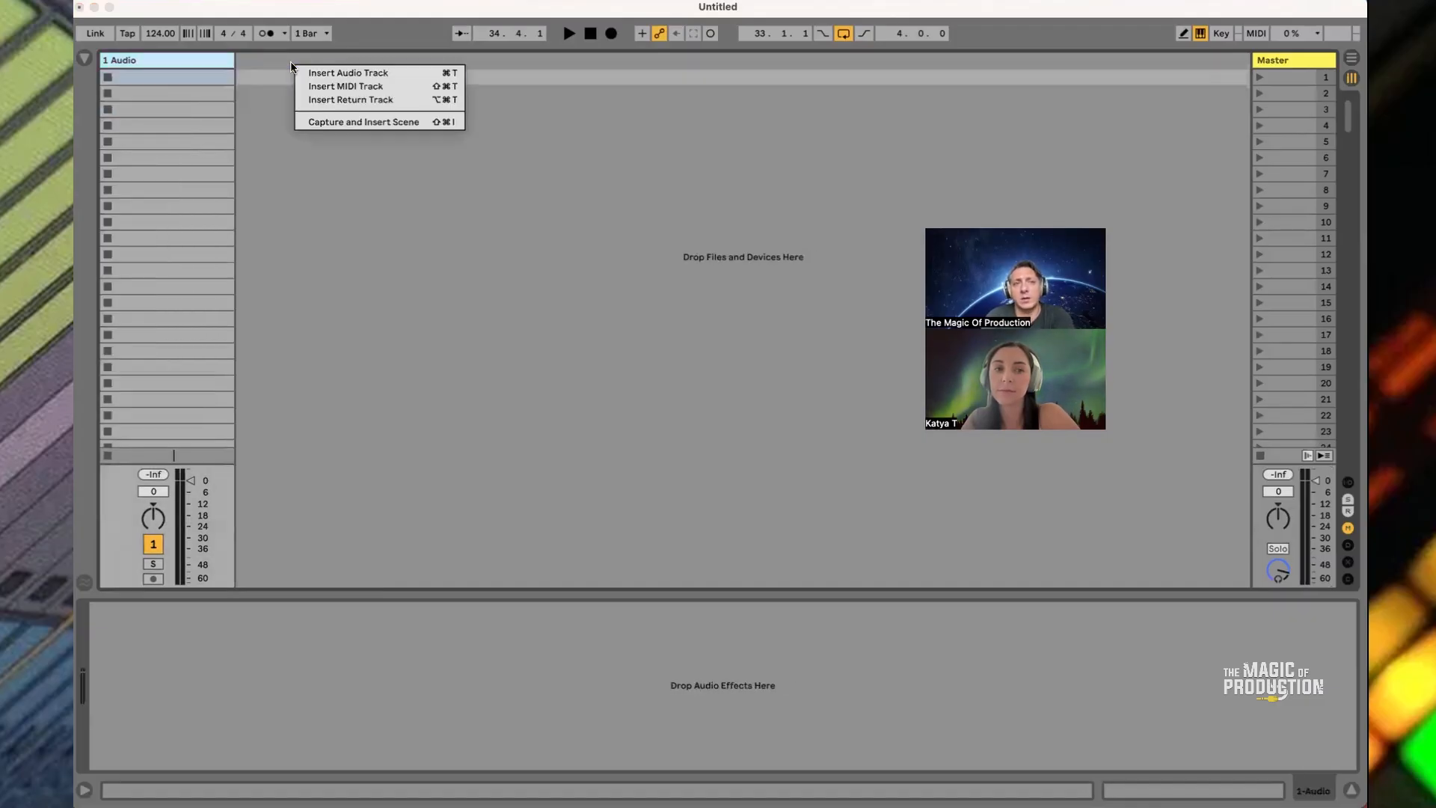
{"action": "left_click", "coordinate": [275, 113]}
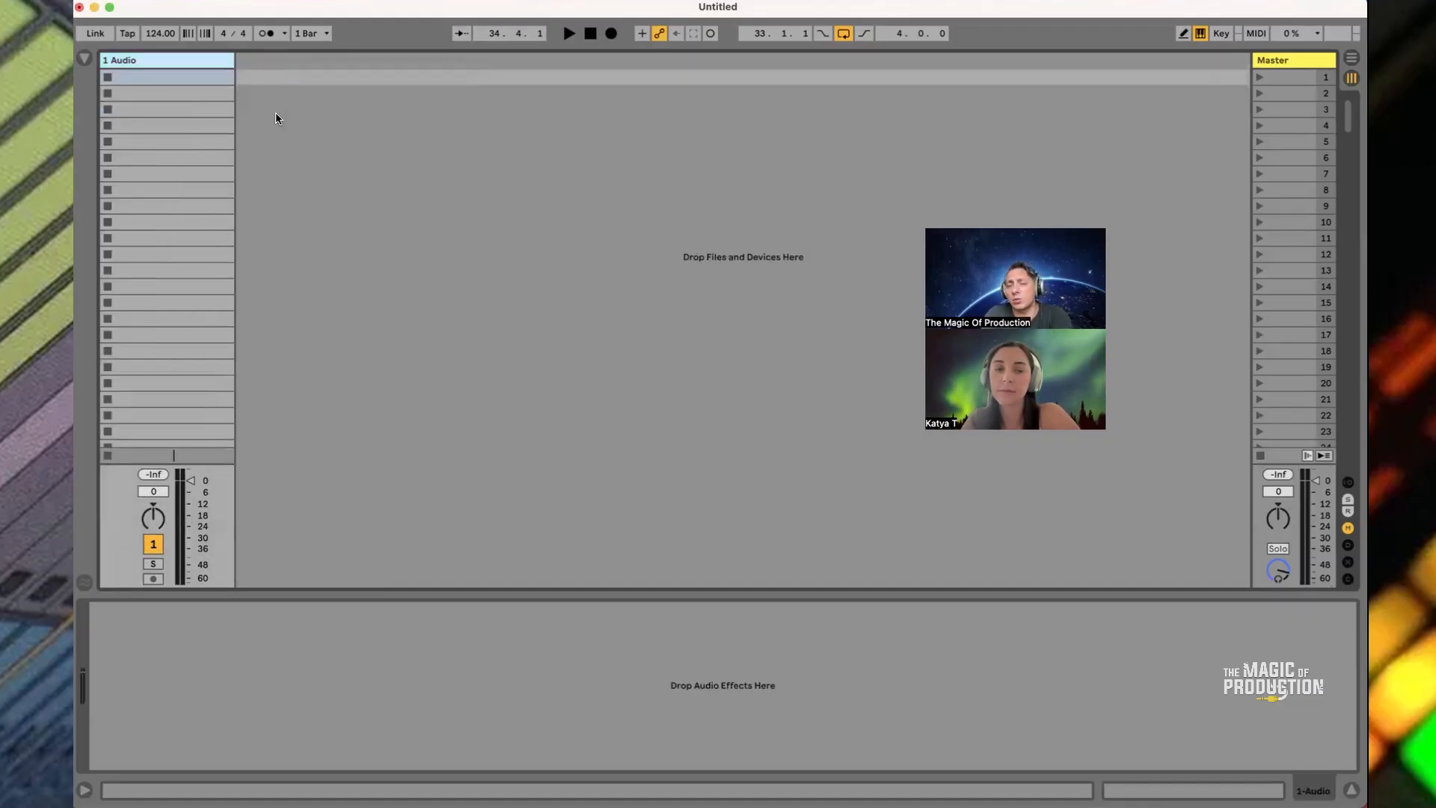
{"action": "right_click", "coordinate": [256, 58]}
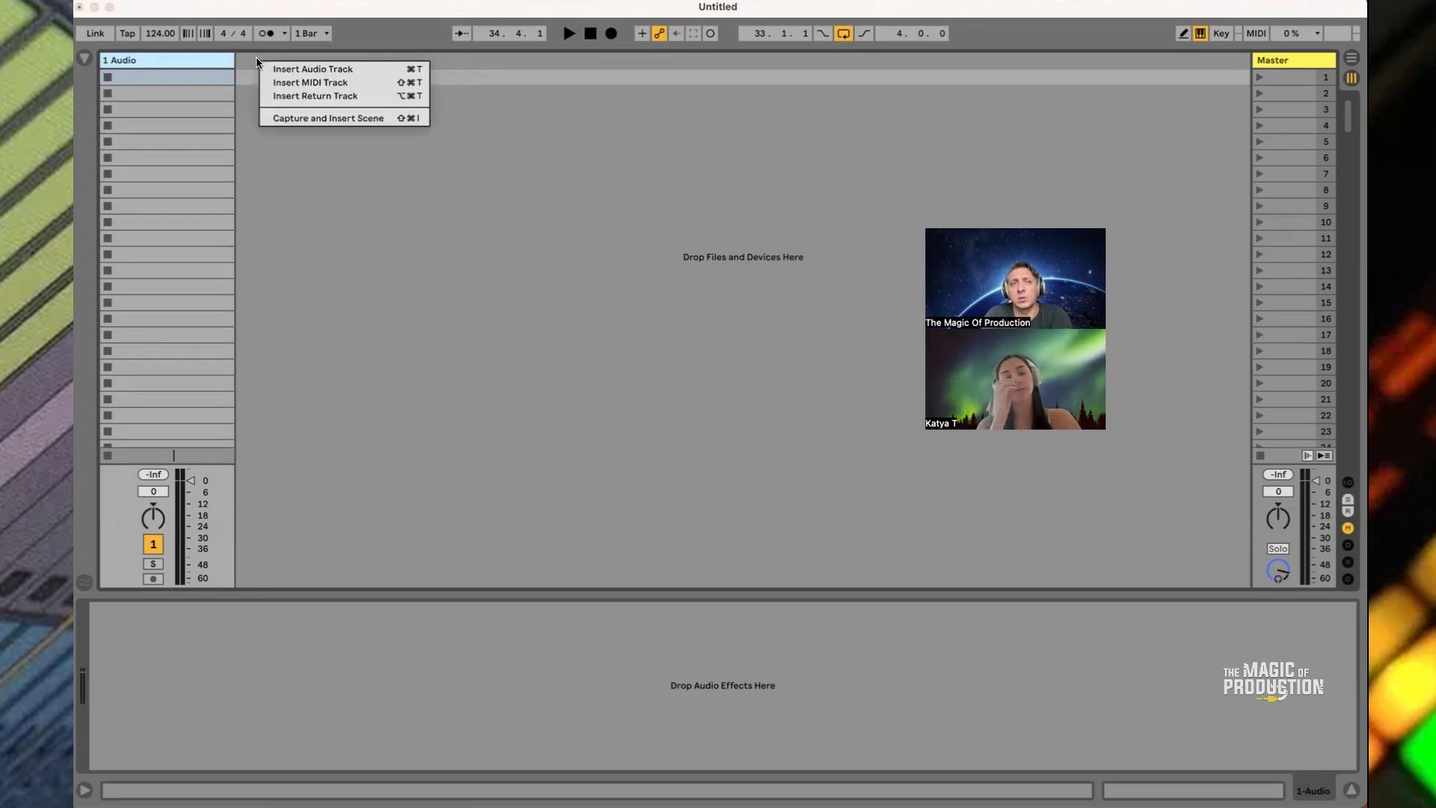
{"action": "left_click", "coordinate": [308, 70]}
{"action": "key", "text": "super+t"}
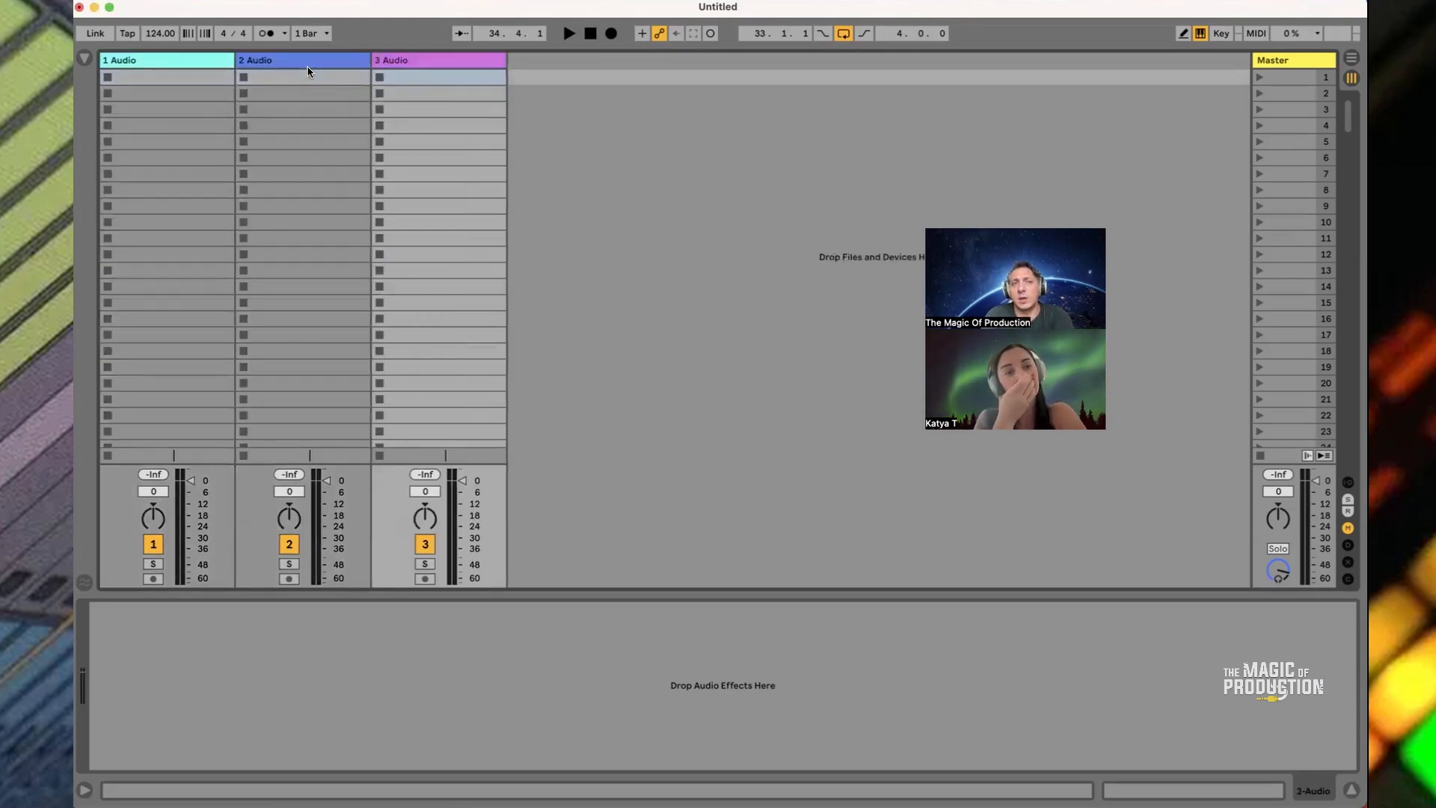
{"action": "left_click", "coordinate": [343, 60], "text": "shift"}
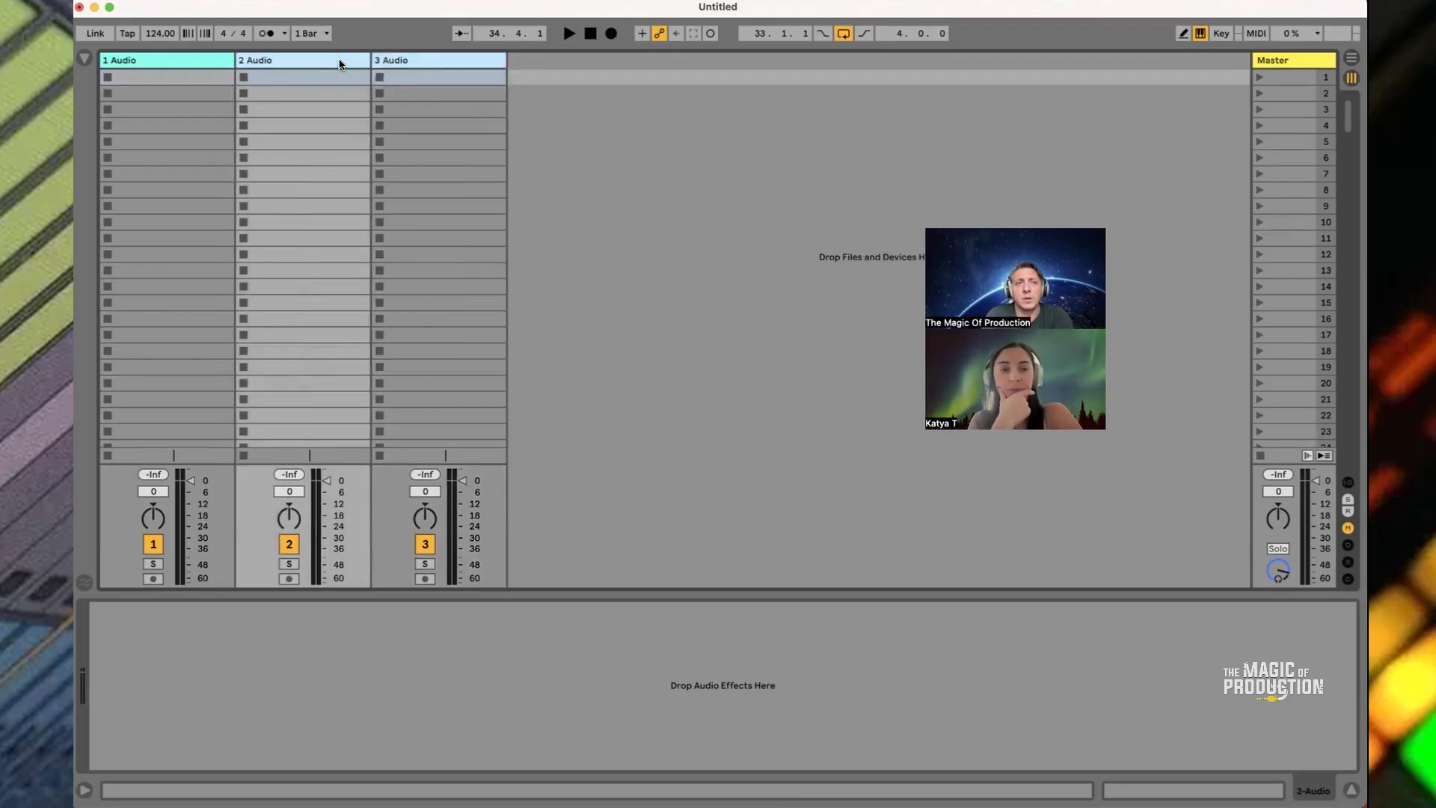
{"action": "key", "text": "Delete"}
Insert three return tracks, A, B and C
{"action": "right_click", "coordinate": [339, 64]}
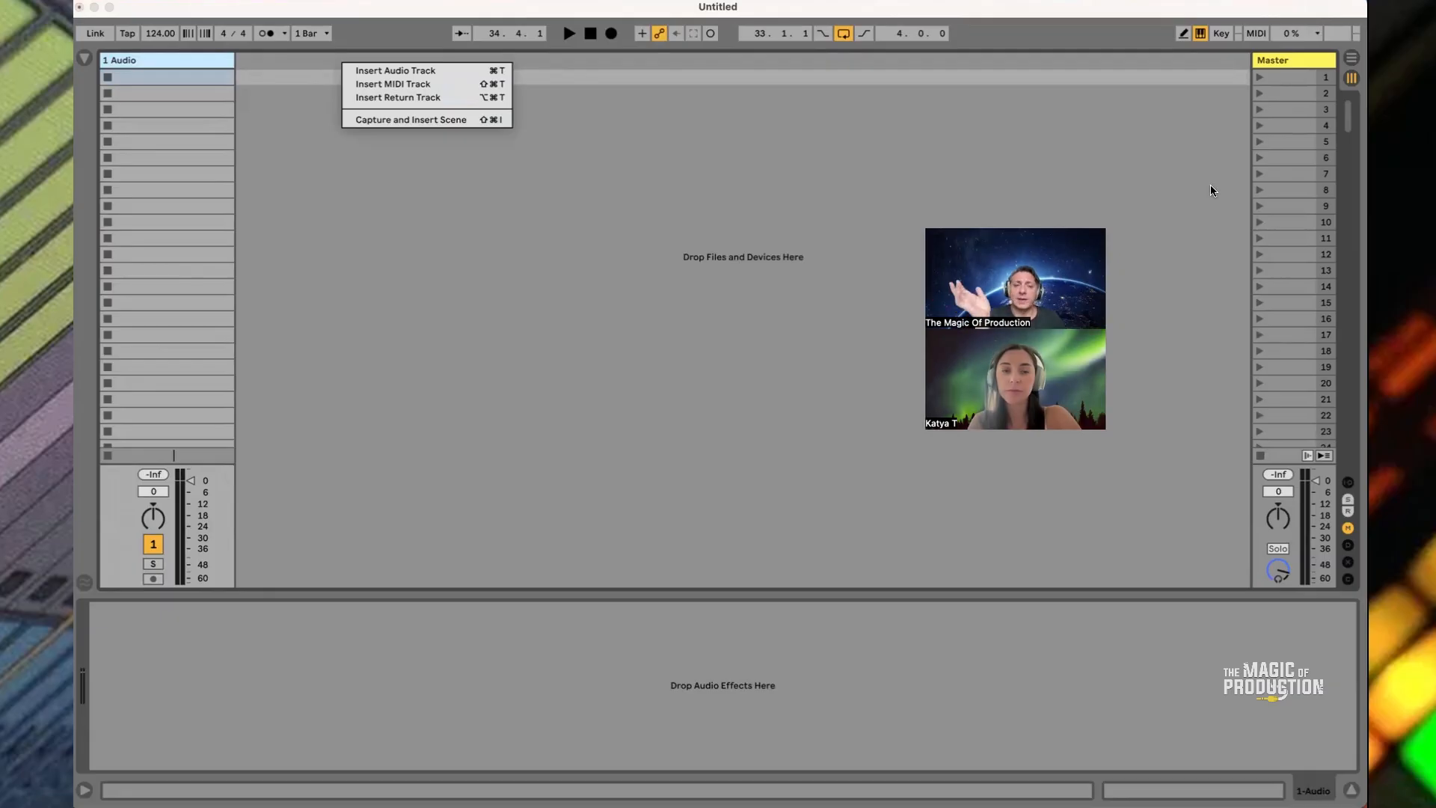
{"action": "left_click", "coordinate": [393, 97]}
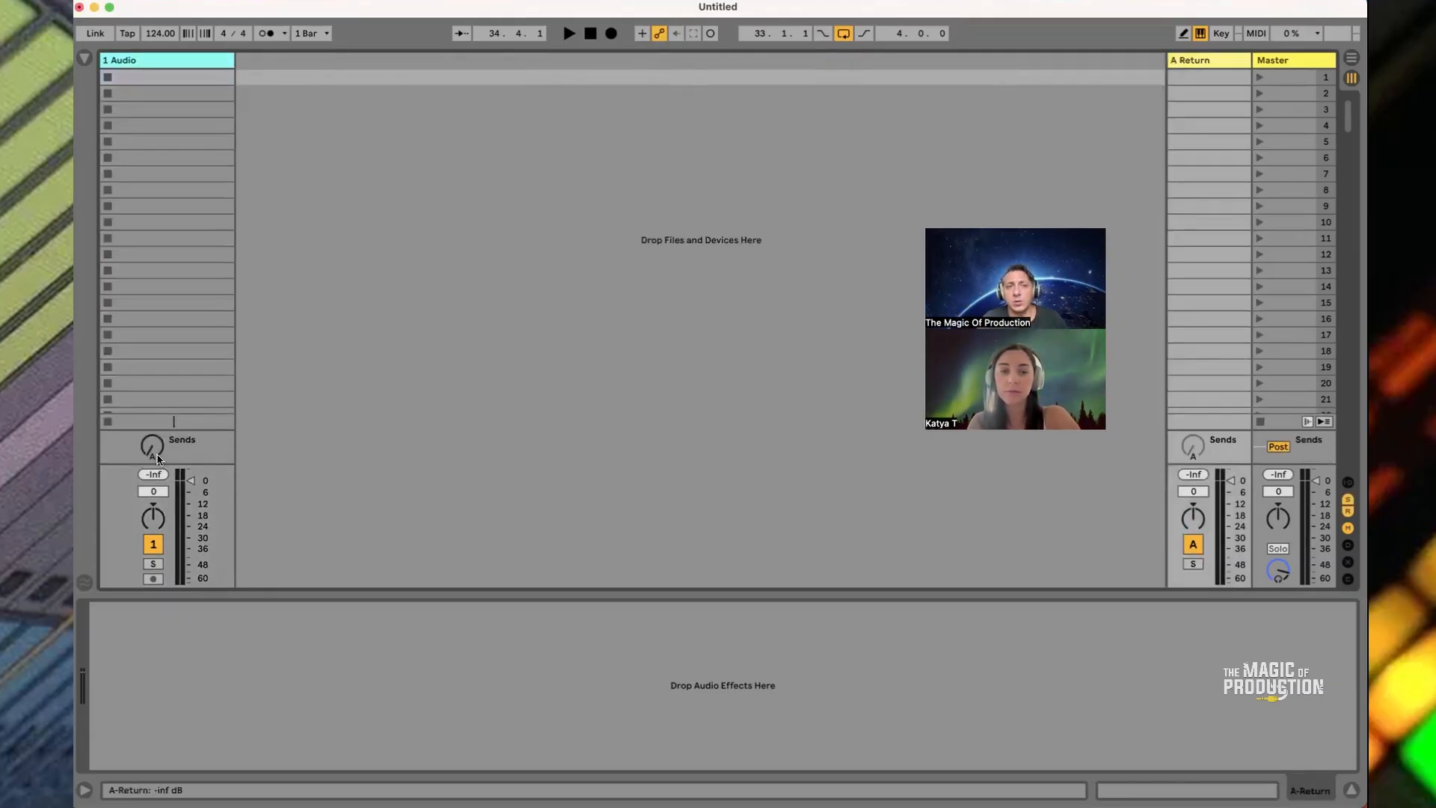
{"action": "right_click", "coordinate": [284, 72]}
{"action": "left_click", "coordinate": [320, 98]}
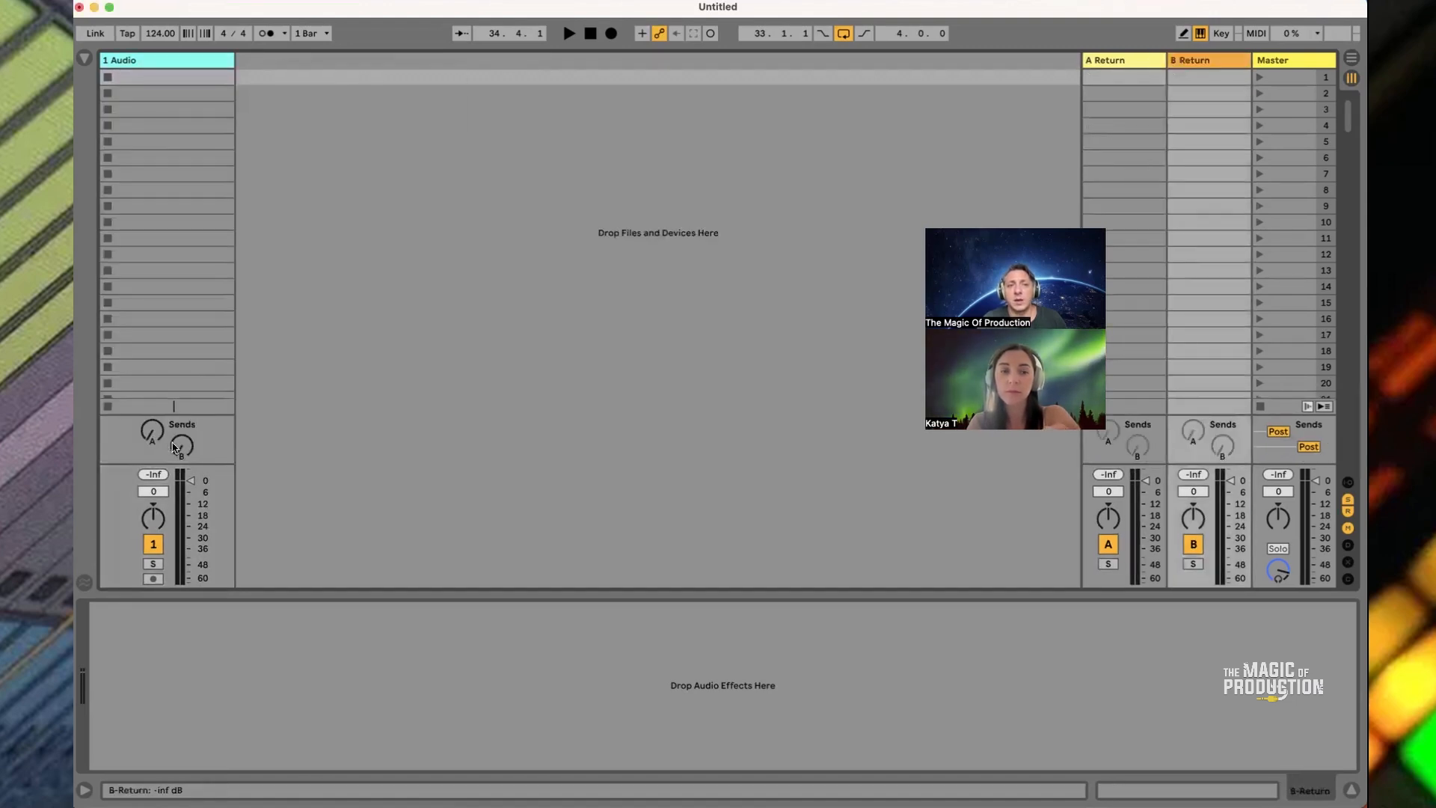
{"action": "right_click", "coordinate": [281, 69]}
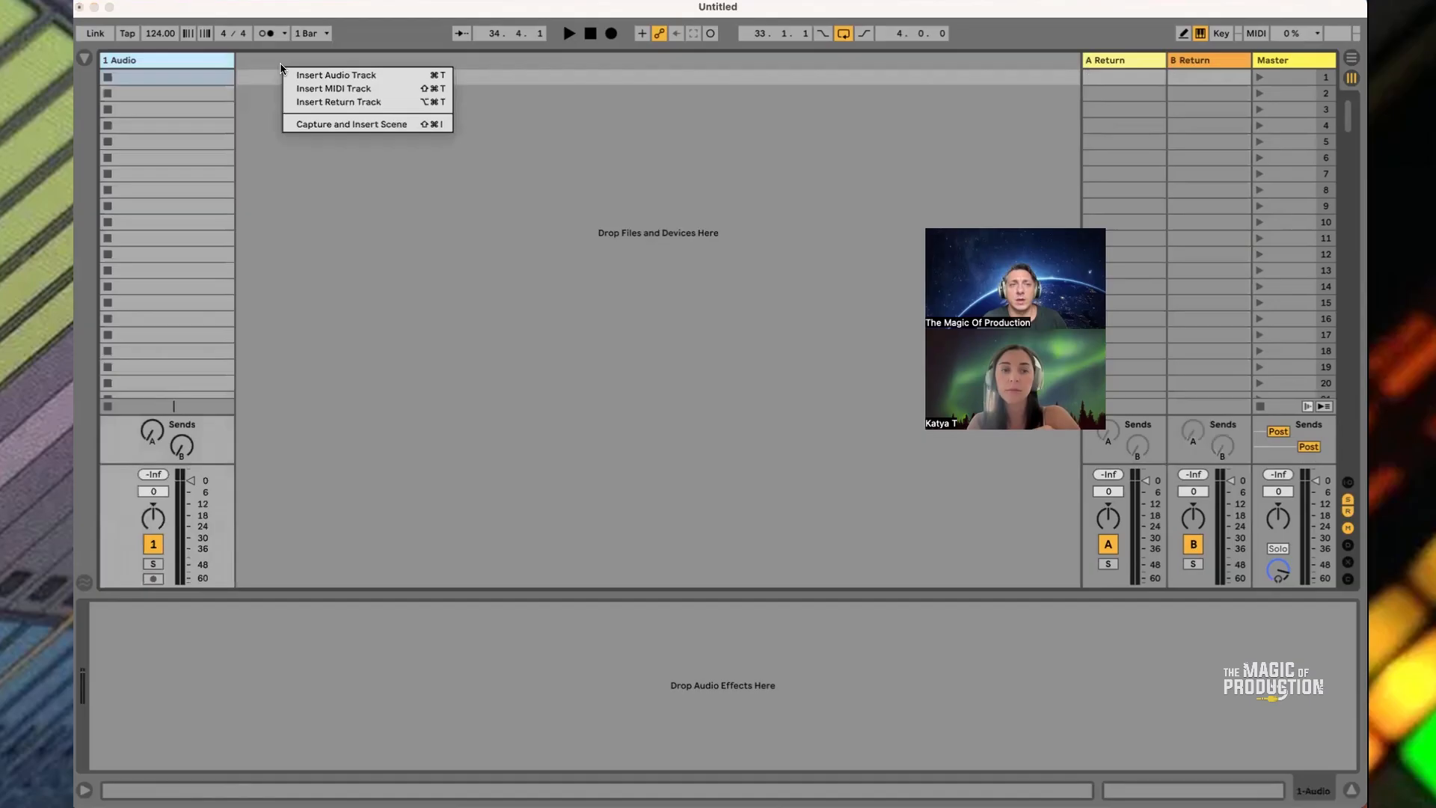
{"action": "left_click", "coordinate": [329, 103]}
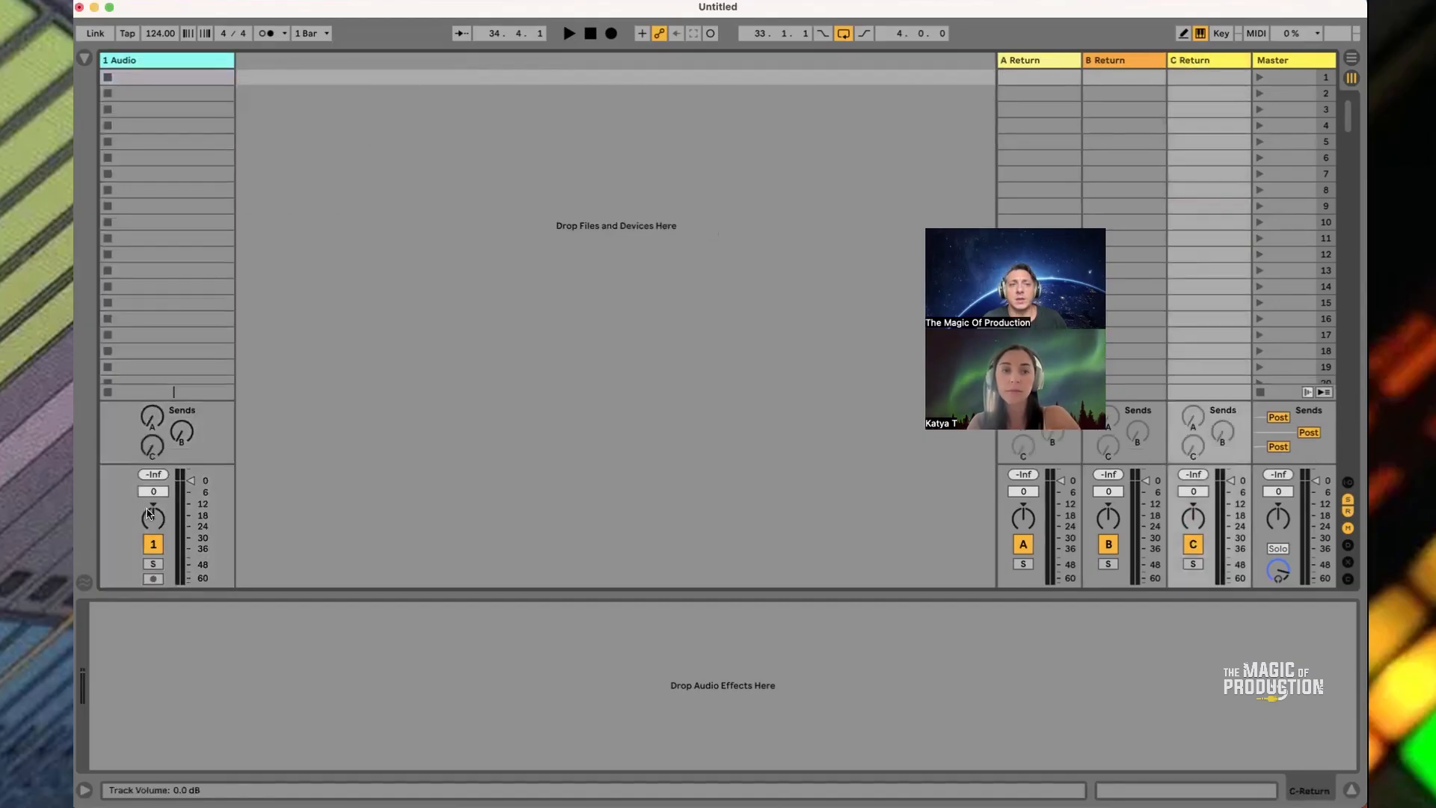
Select return tracks A to C together and colour them pink
{"action": "left_click", "coordinate": [1019, 59]}
{"action": "left_click", "coordinate": [1218, 60]}
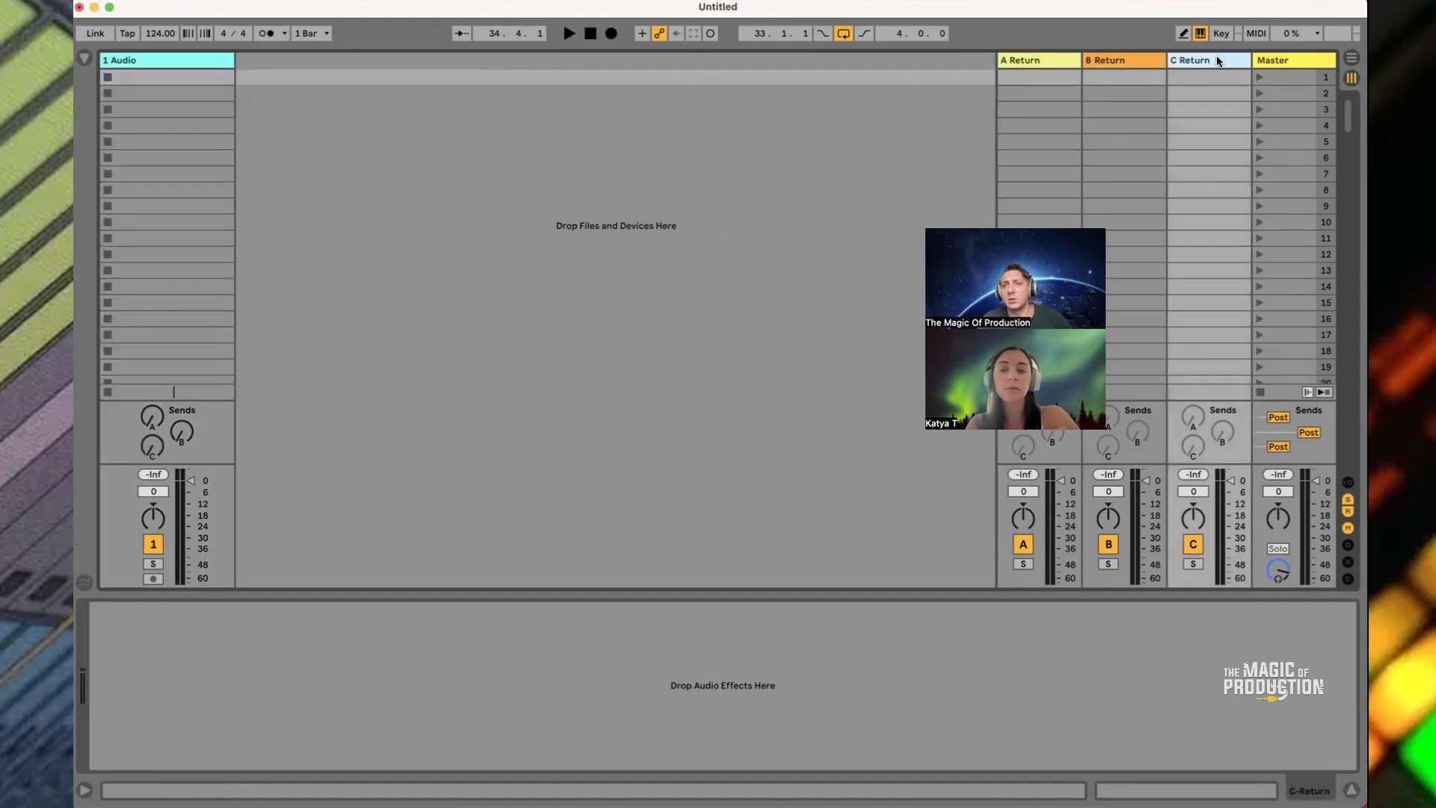
{"action": "left_click", "coordinate": [1021, 60]}
{"action": "right_click", "coordinate": [1025, 60]}
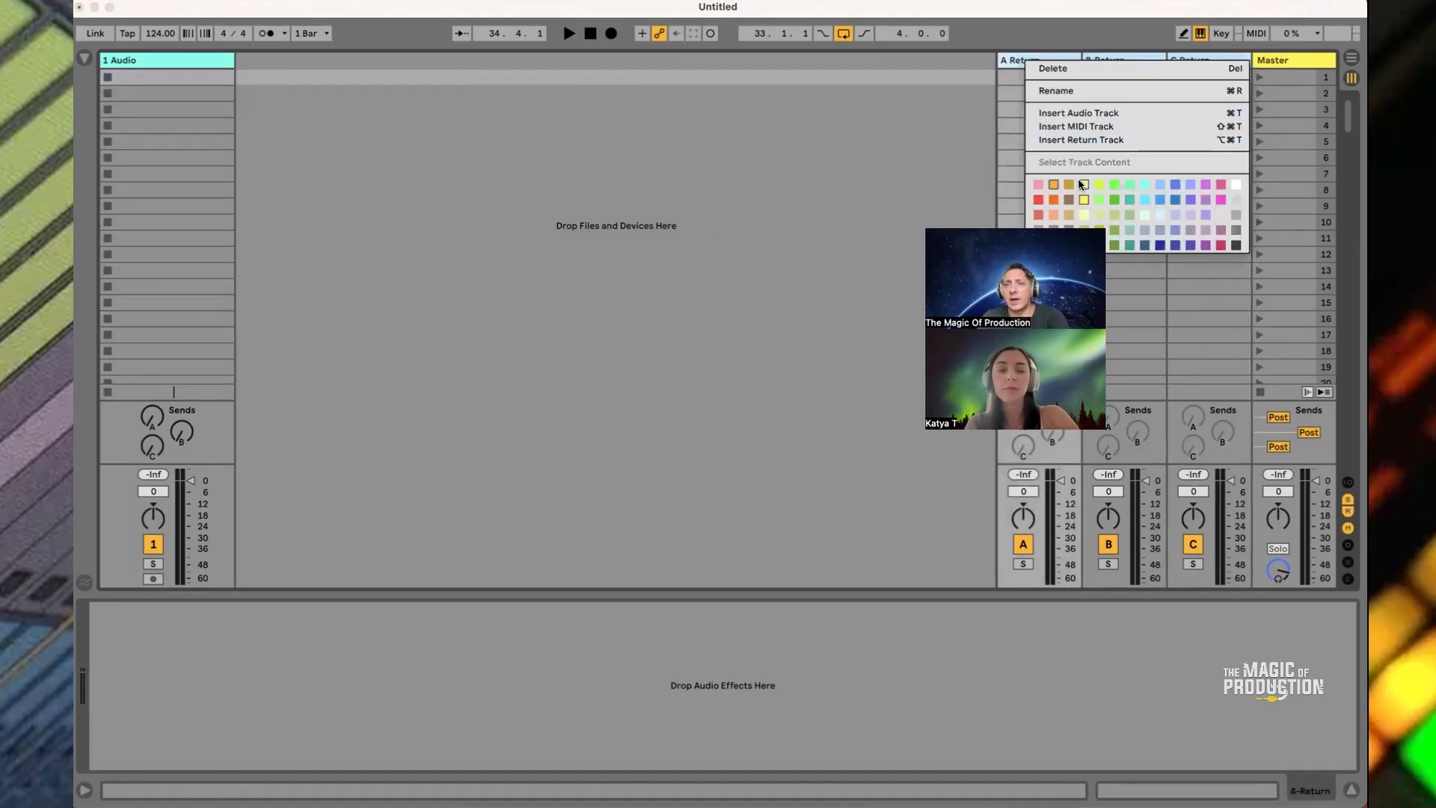
{"action": "left_click", "coordinate": [1039, 184]}
Colour the Master track white
{"action": "right_click", "coordinate": [1289, 62]}
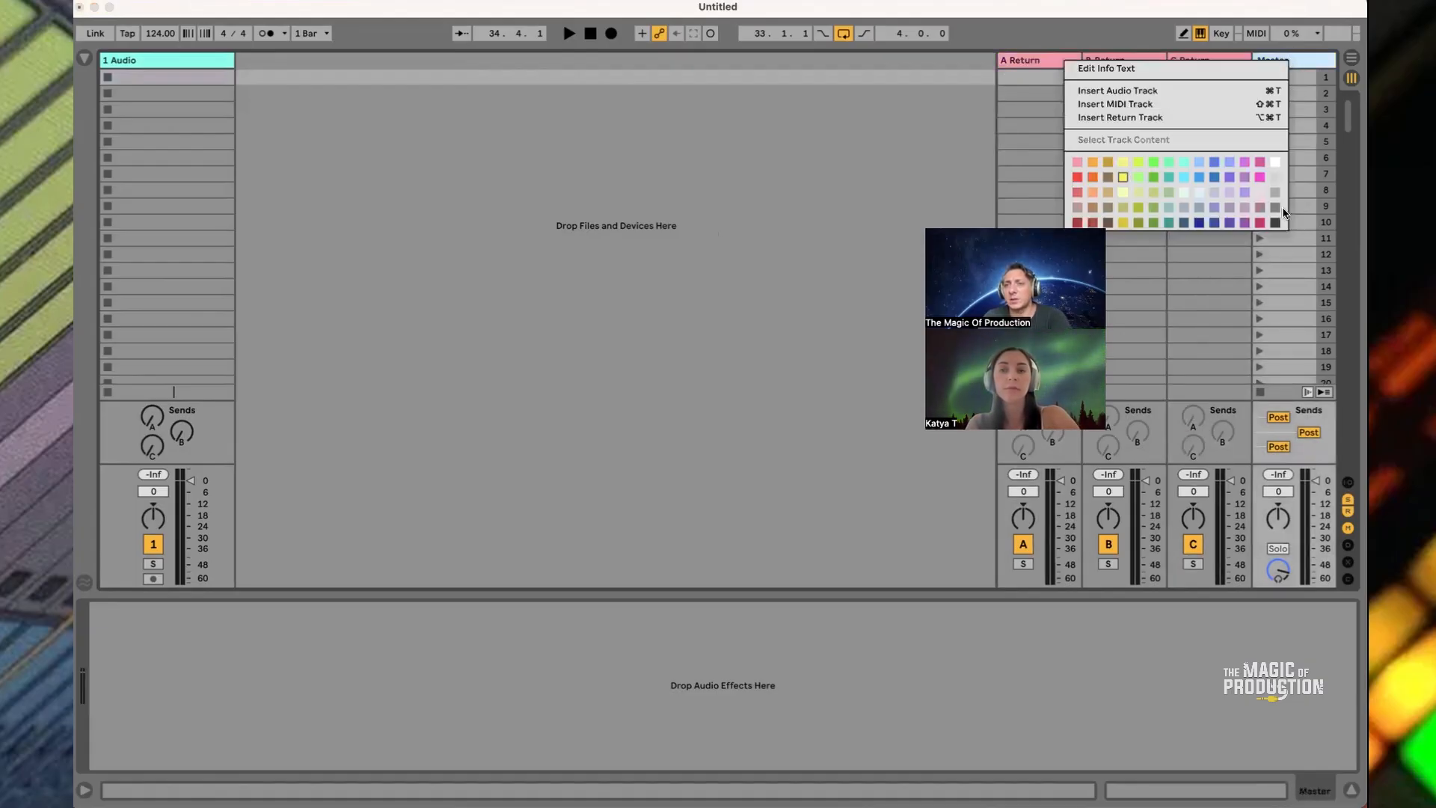
{"action": "left_click", "coordinate": [1275, 158]}
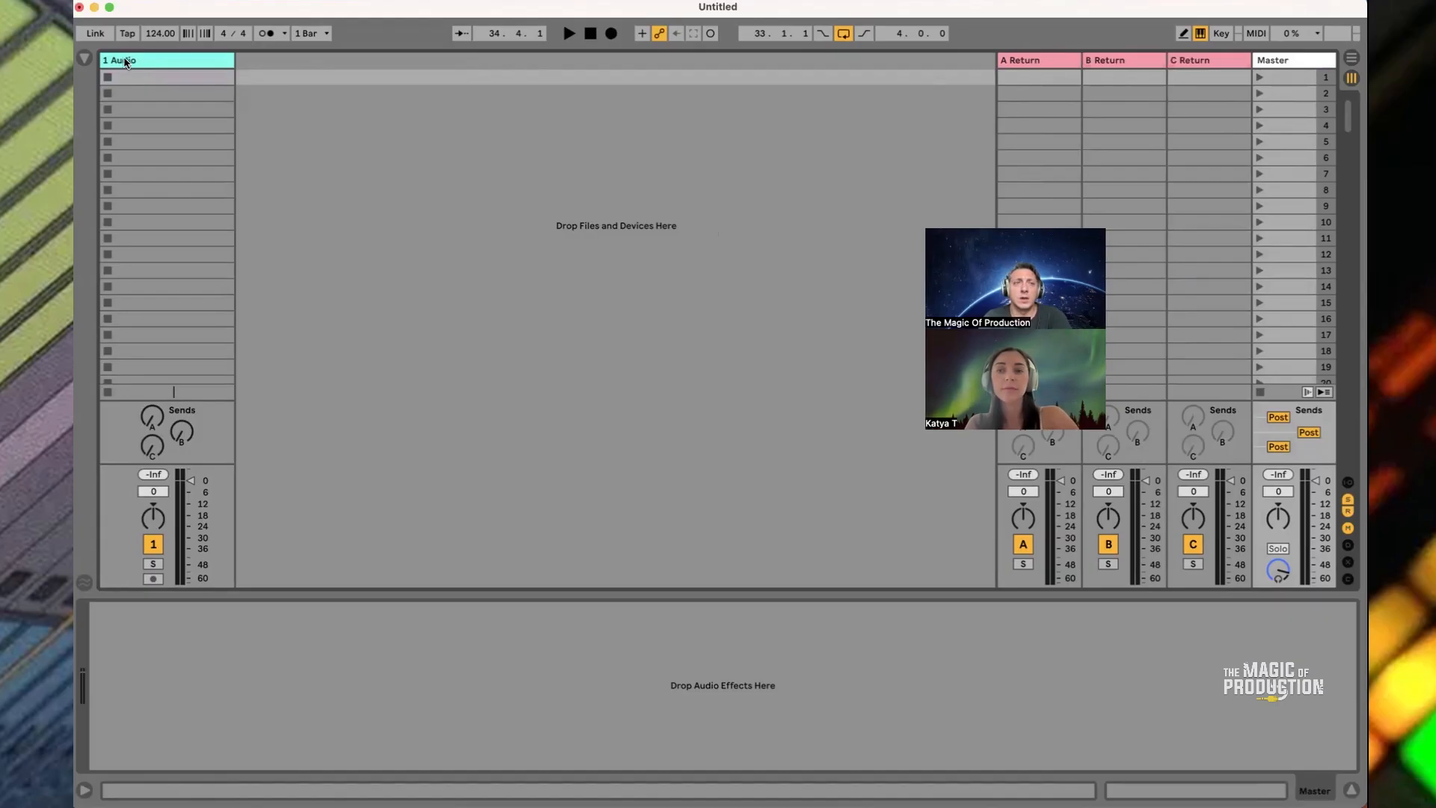
{"action": "left_click", "coordinate": [124, 78]}
{"action": "left_click", "coordinate": [397, 318]}
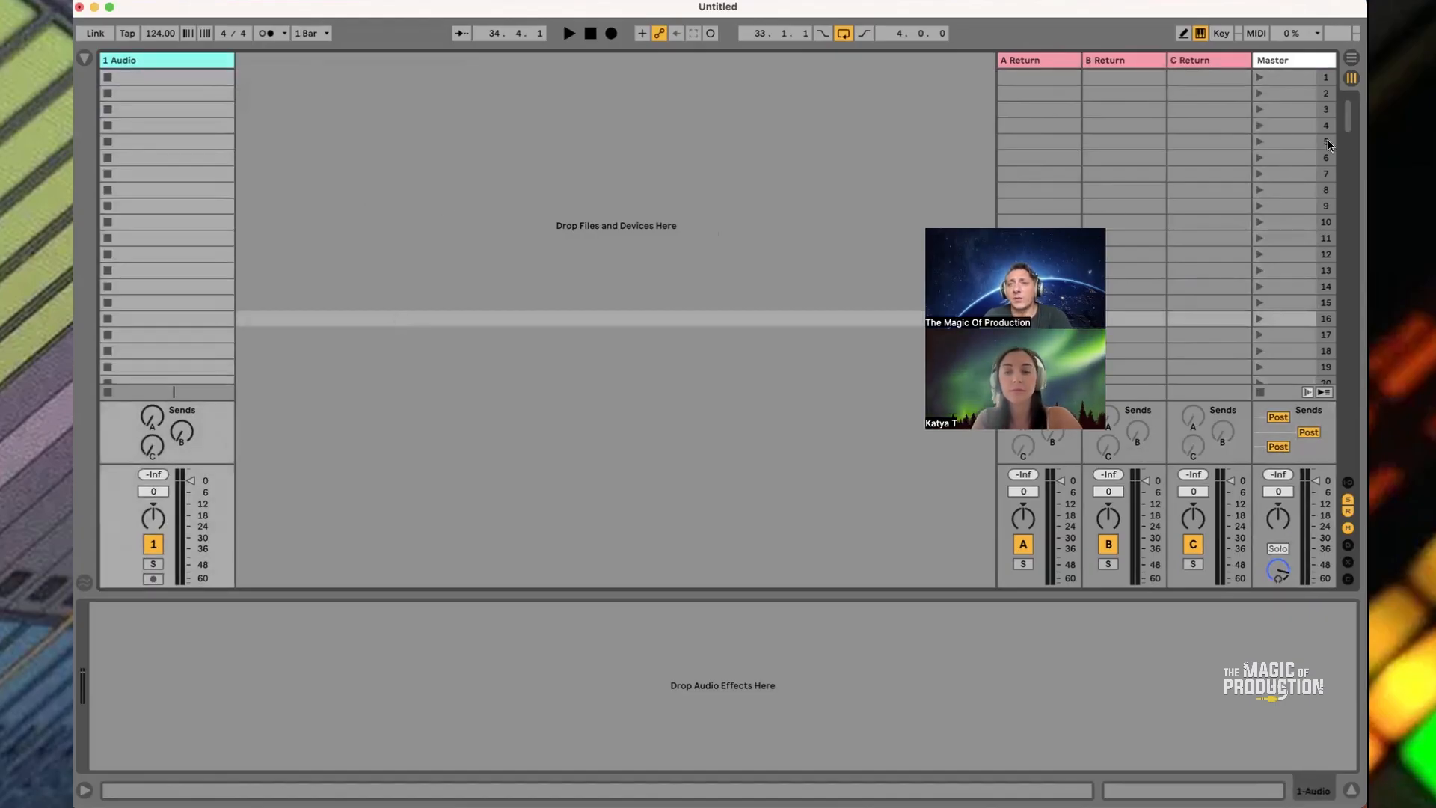
{"action": "left_click", "coordinate": [1278, 61]}
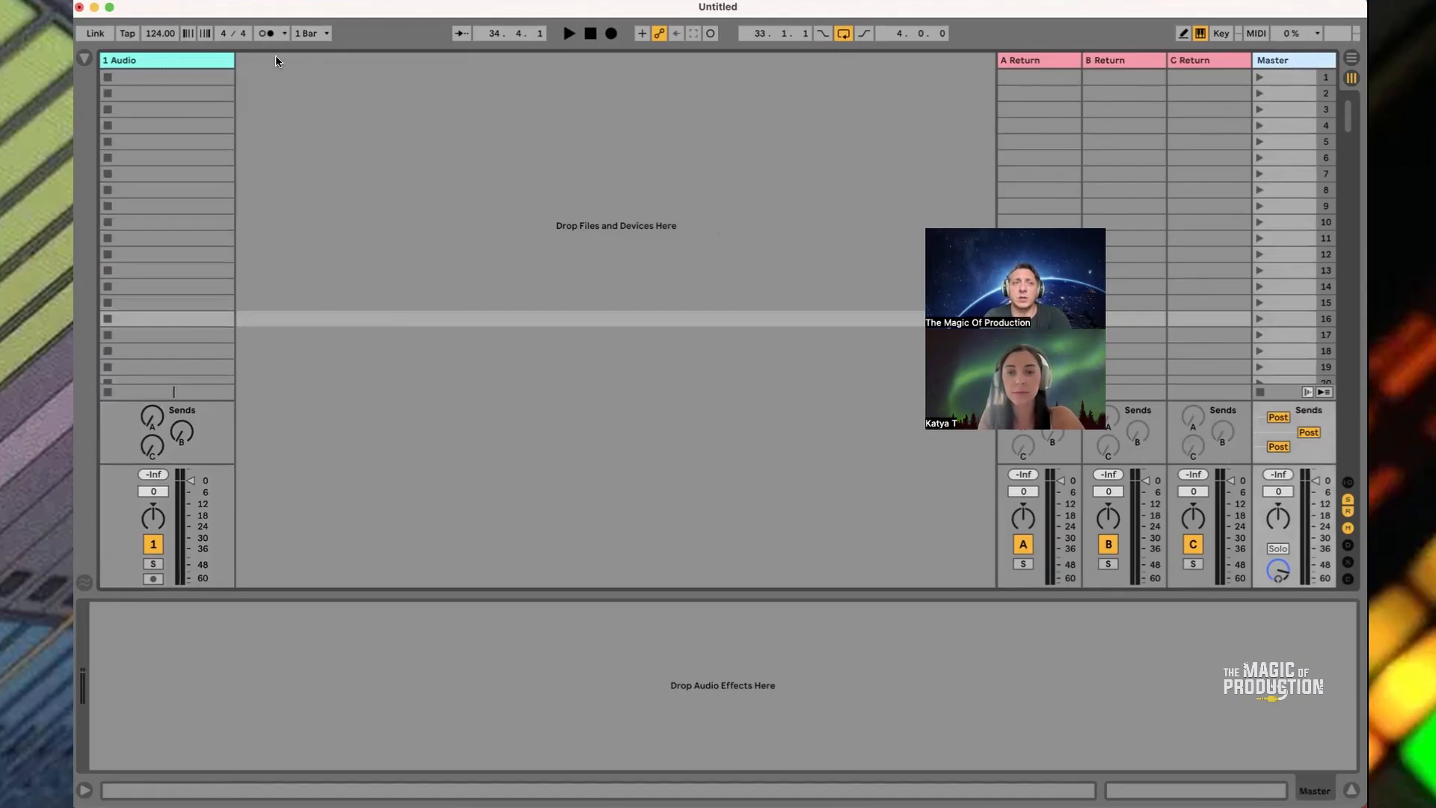
{"action": "left_click", "coordinate": [177, 62]}
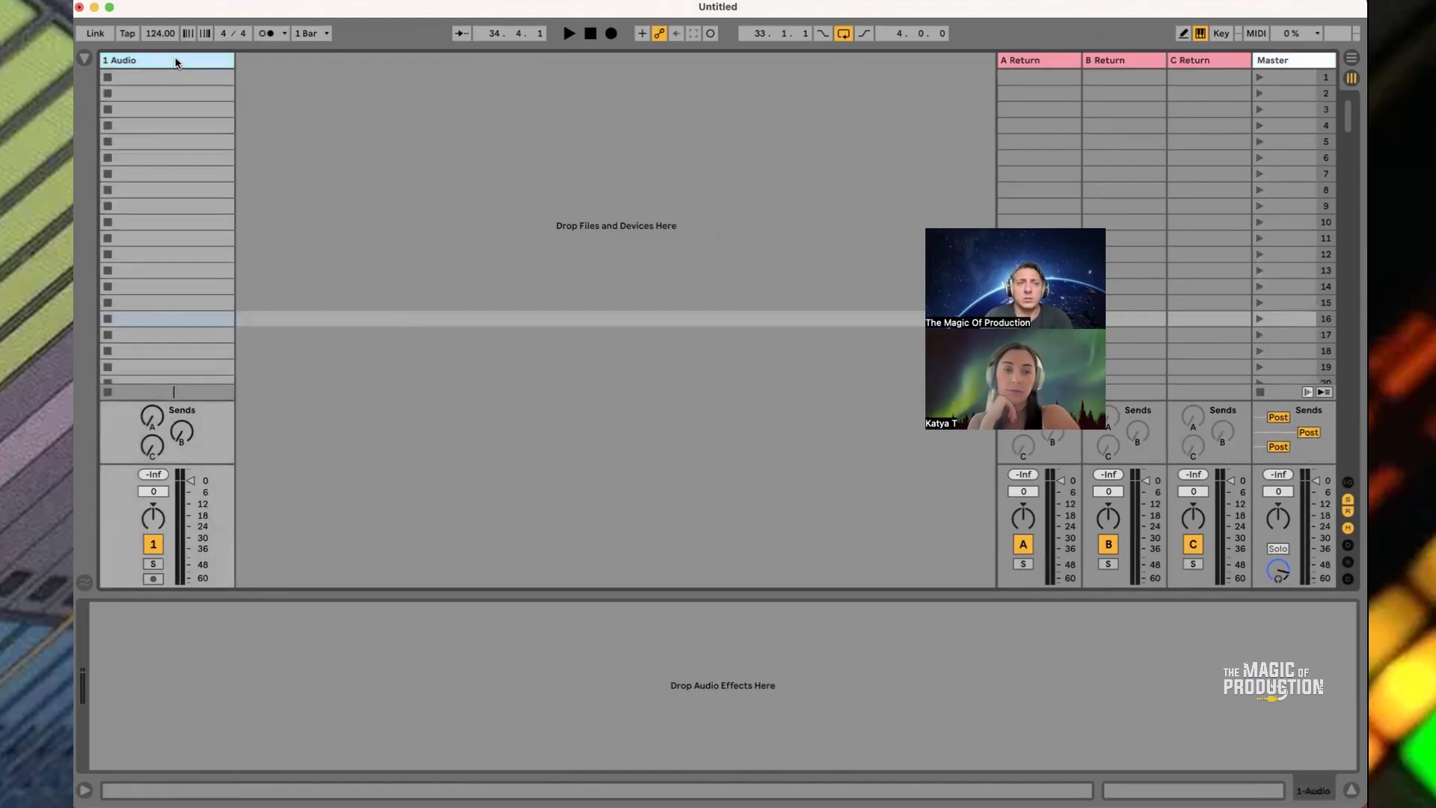
Try out the audio track's send A level and return it to minimum
{"action": "left_click", "coordinate": [152, 416]}
{"action": "left_click_drag", "start_coordinate": [152, 416], "coordinate": [152, 400]}
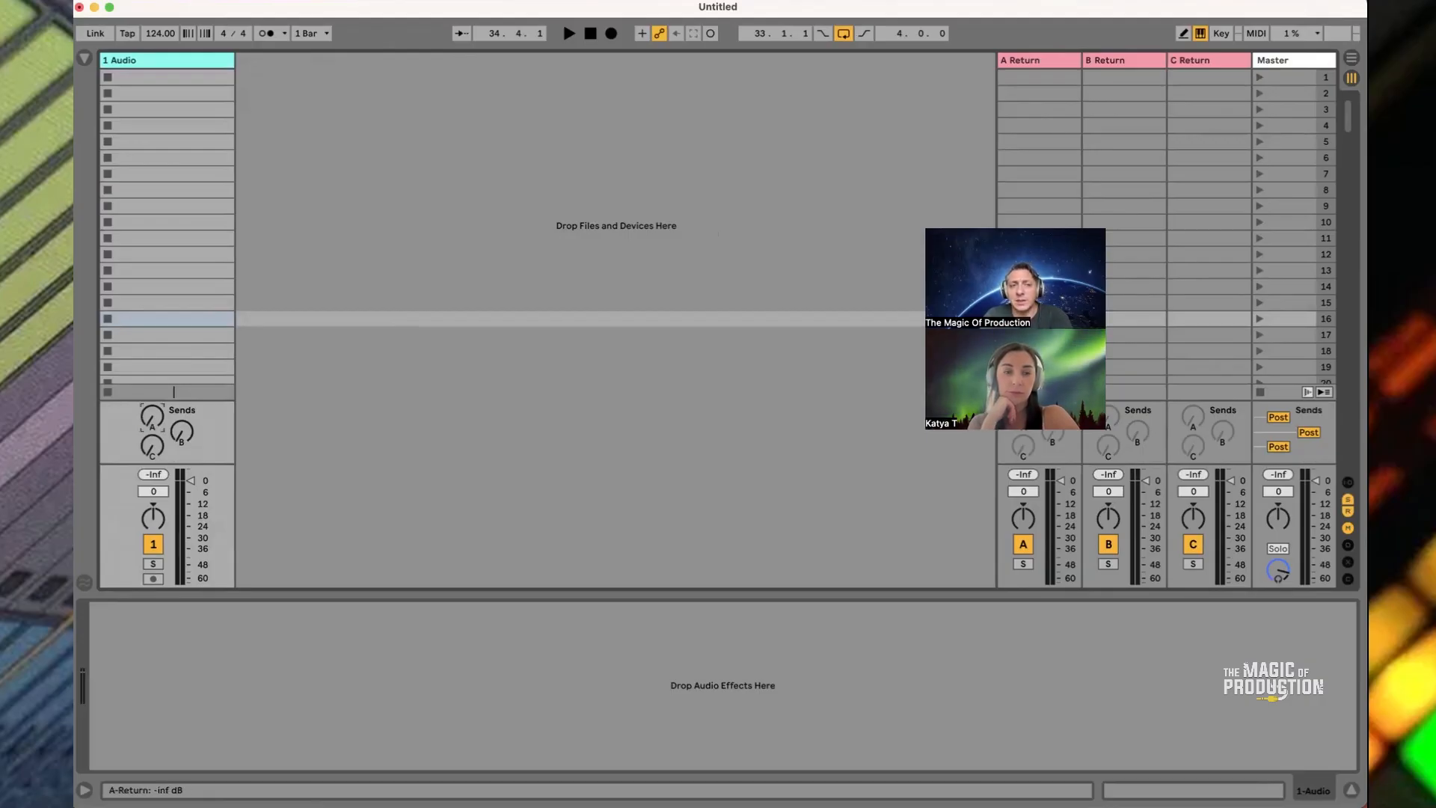
{"action": "mouse_move", "coordinate": [152, 416]}
{"action": "left_mouse_down"}
{"action": "mouse_move", "coordinate": [152, 403]}
{"action": "mouse_move", "coordinate": [152, 434]}
{"action": "left_mouse_up"}
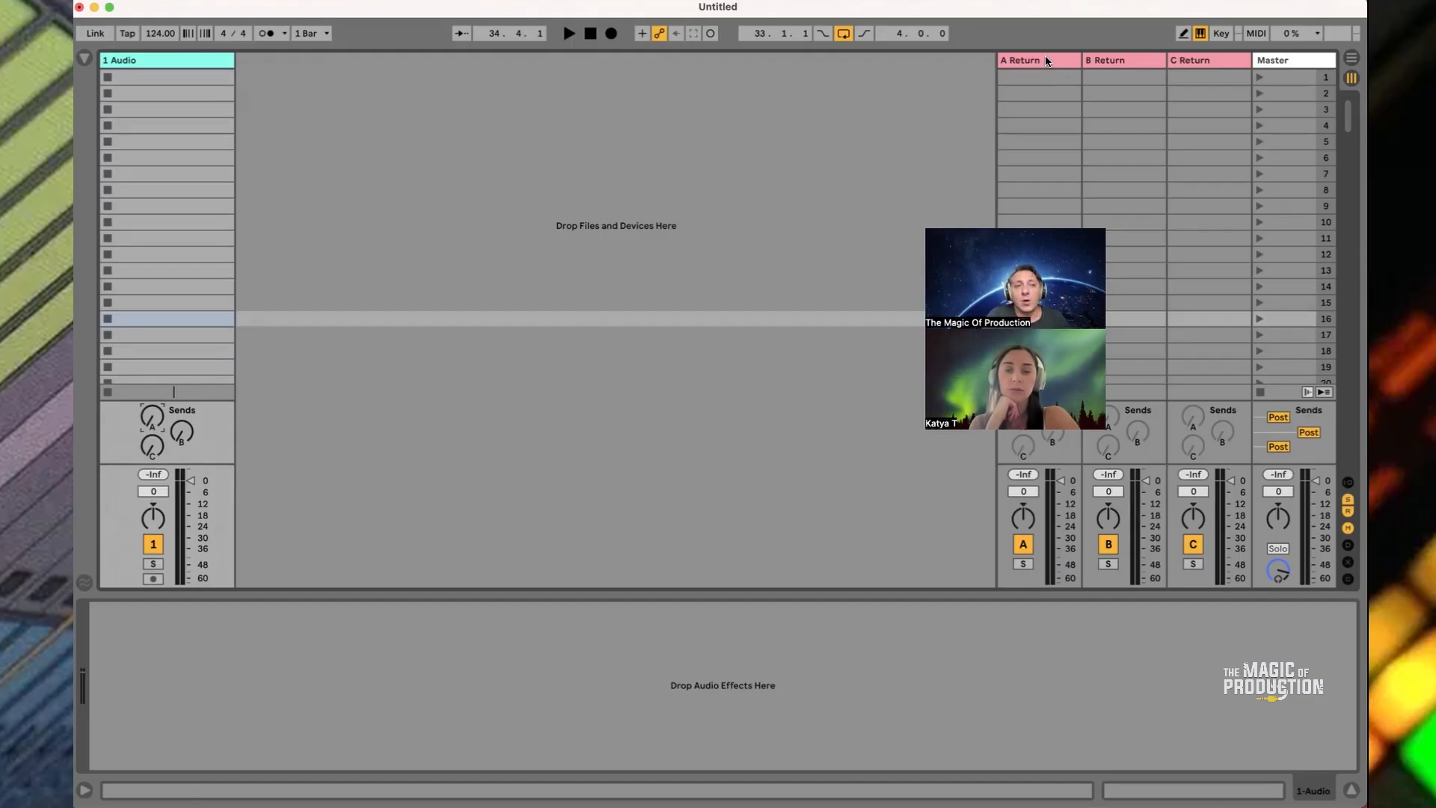
{"action": "mouse_move", "coordinate": [143, 427]}
{"action": "left_mouse_down"}
{"action": "mouse_move", "coordinate": [143, 383]}
{"action": "mouse_move", "coordinate": [146, 427]}
{"action": "left_mouse_up"}
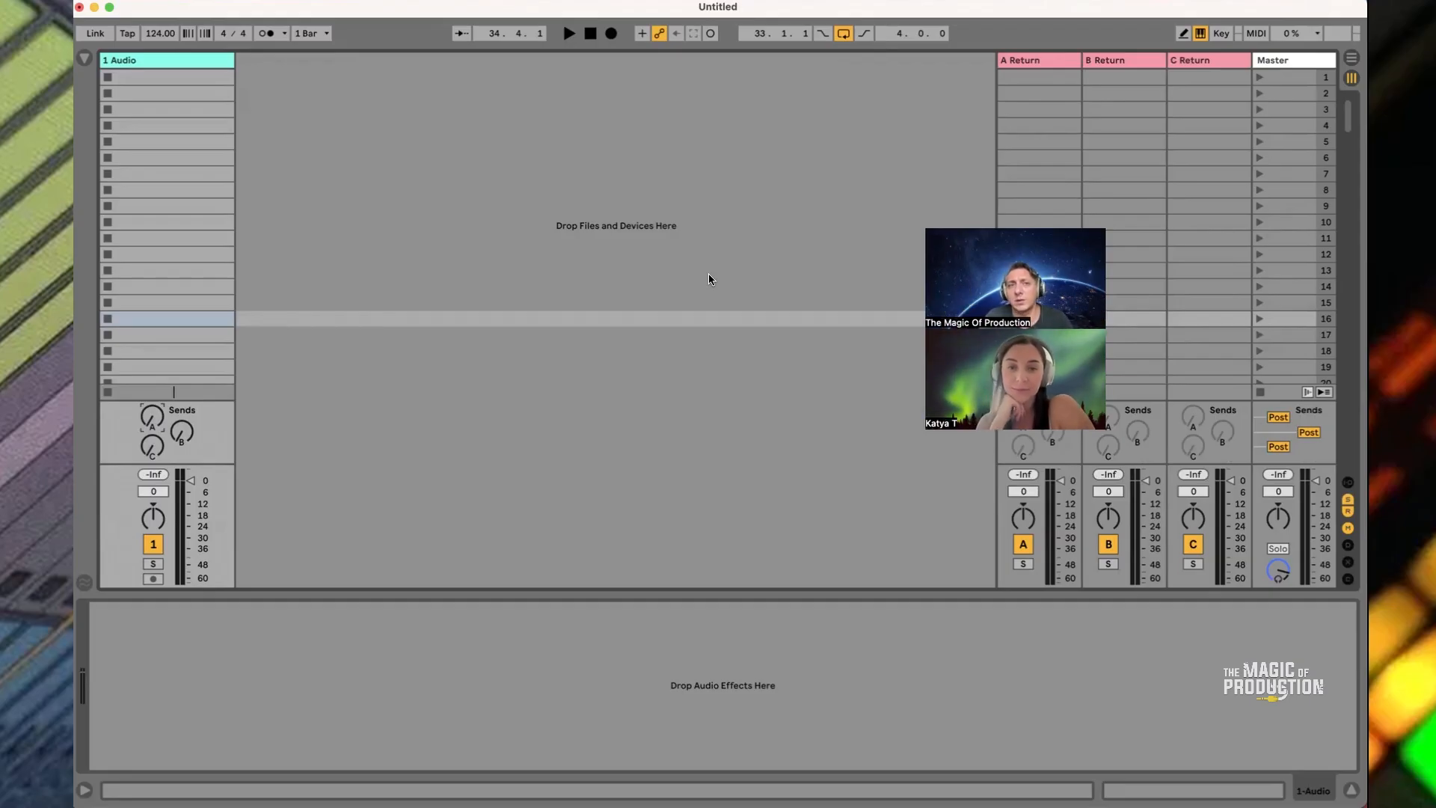
Insert a MIDI track after the audio track and leave it selected
{"action": "right_click", "coordinate": [272, 72]}
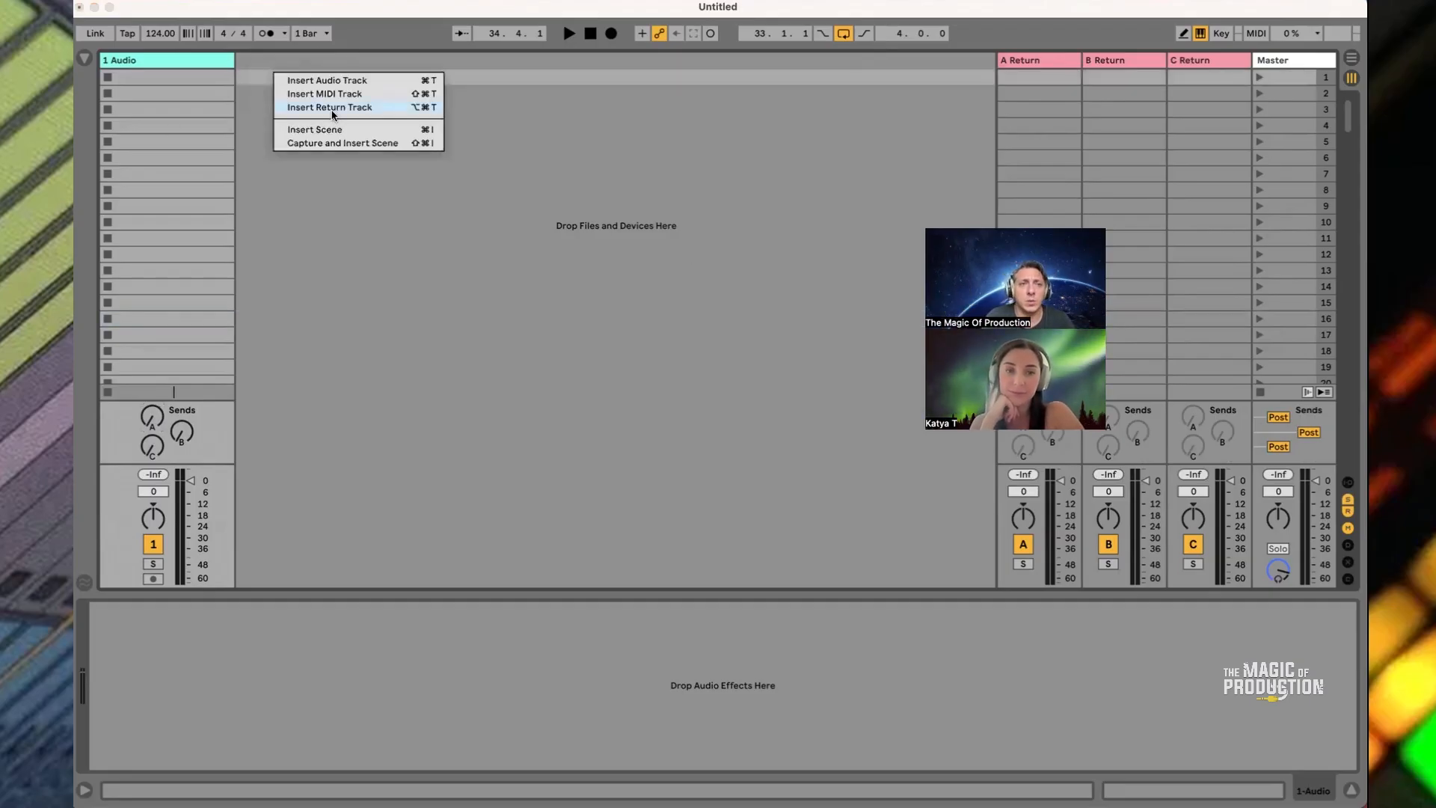
{"action": "left_click", "coordinate": [334, 94]}
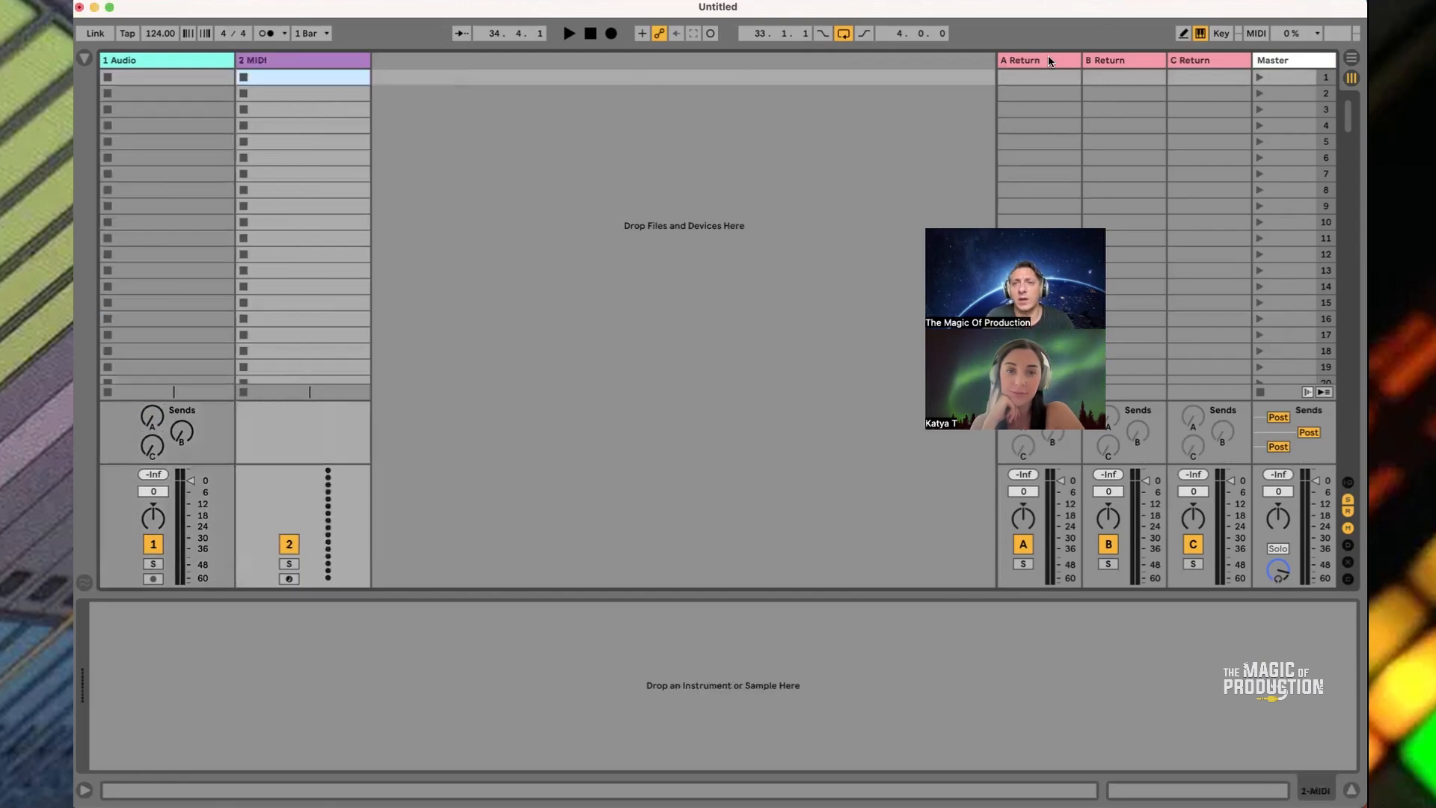
{"action": "left_click", "coordinate": [1274, 64]}
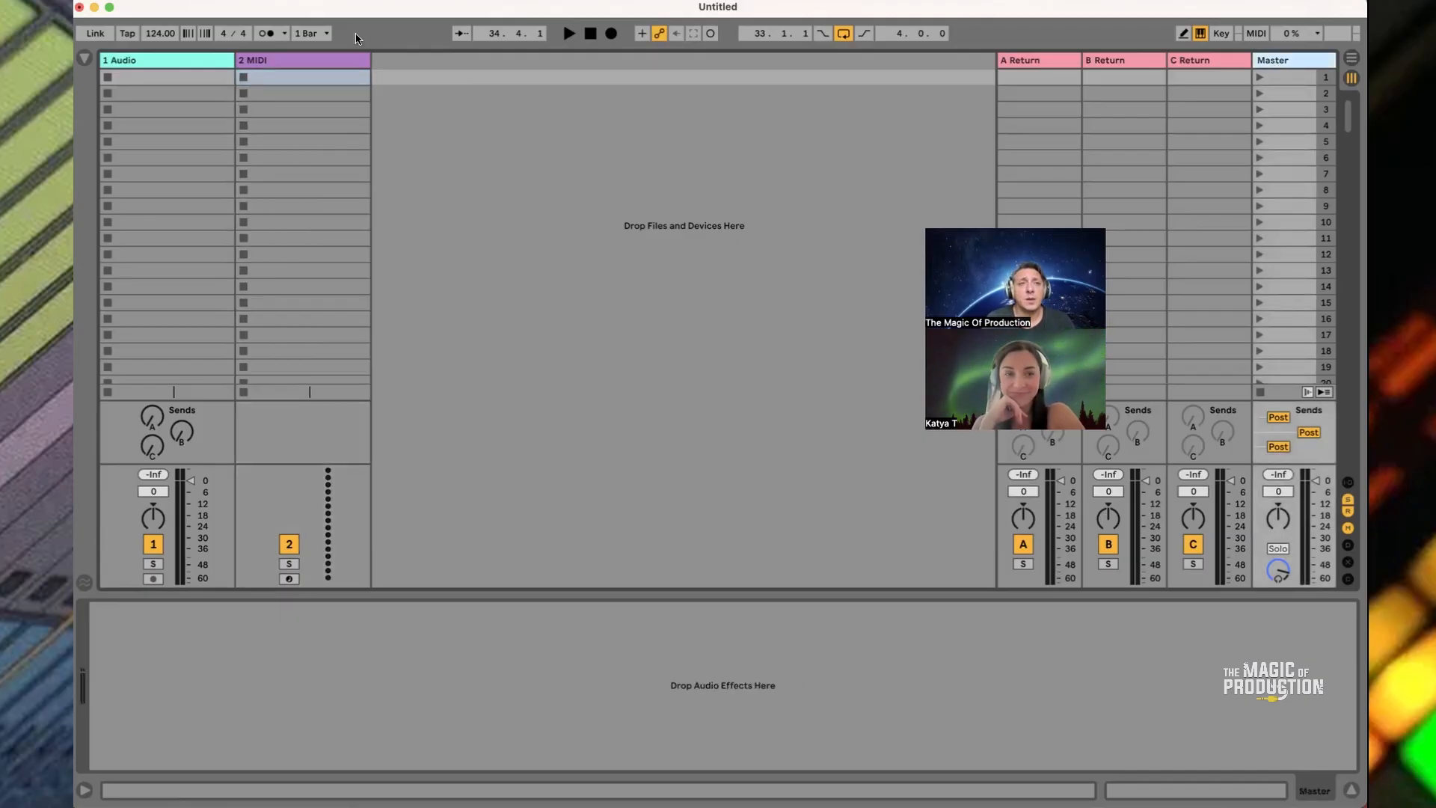
{"action": "left_click", "coordinate": [299, 60]}
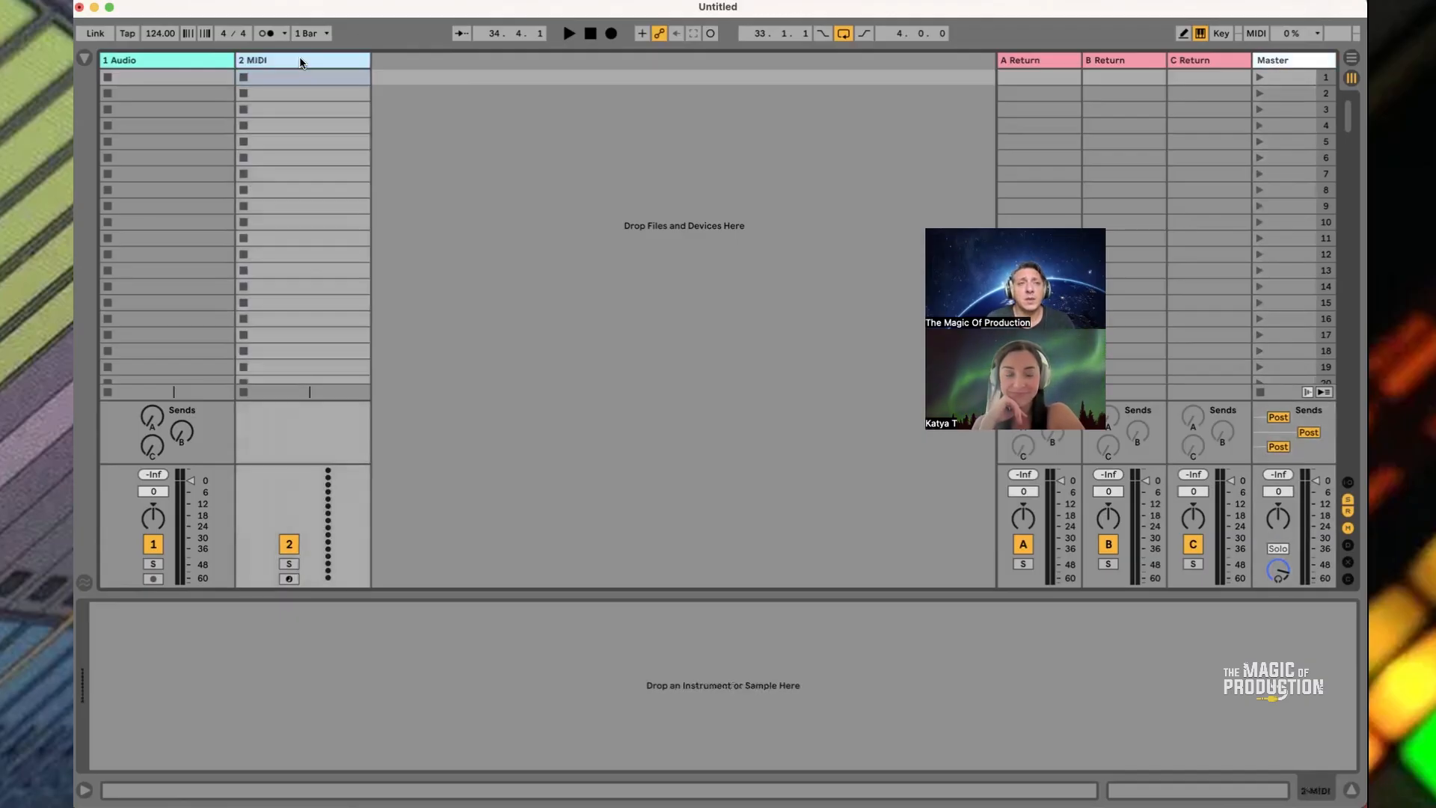
Show the browser and search the Plug-Ins category for "loop"
{"action": "left_click", "coordinate": [85, 58]}
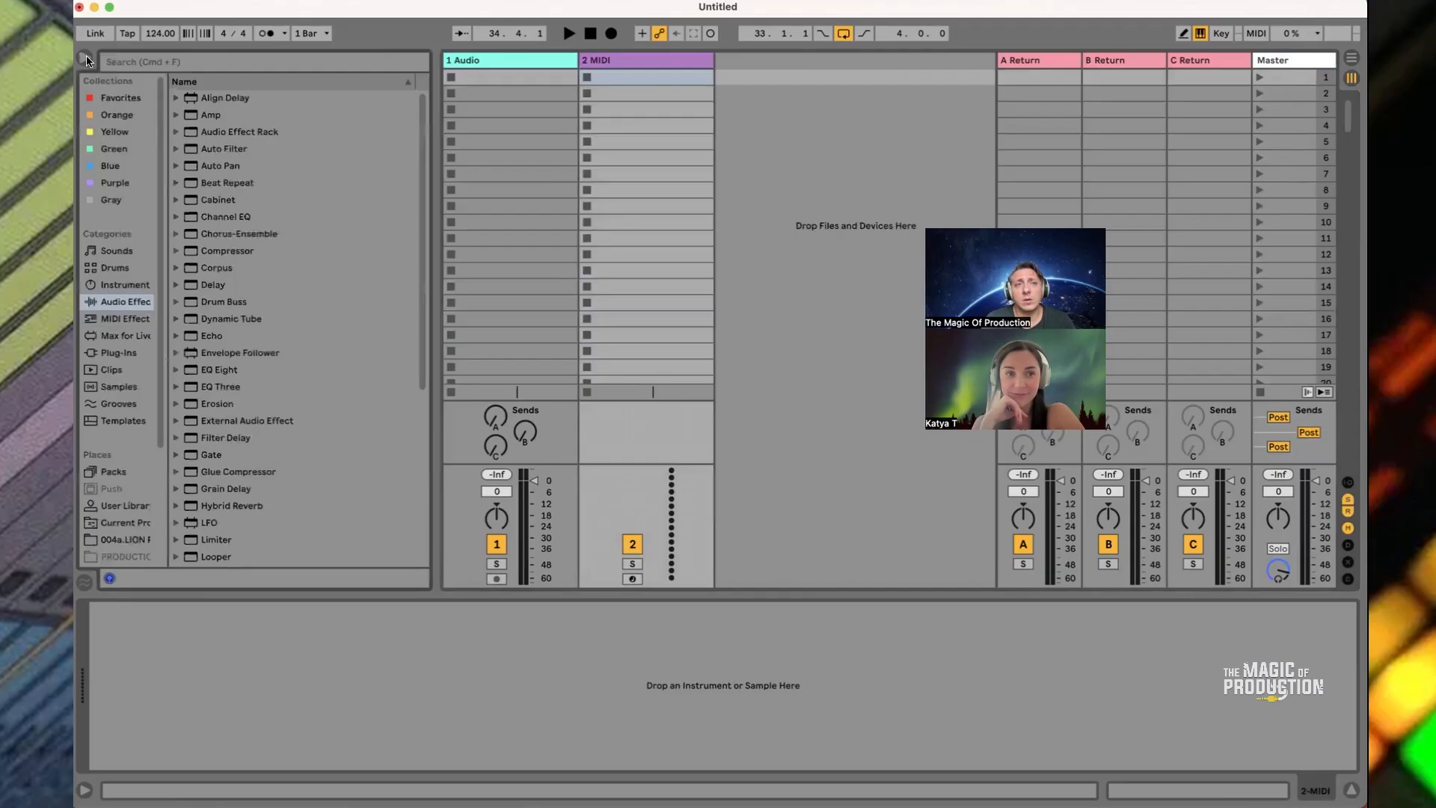
{"action": "left_click", "coordinate": [120, 355]}
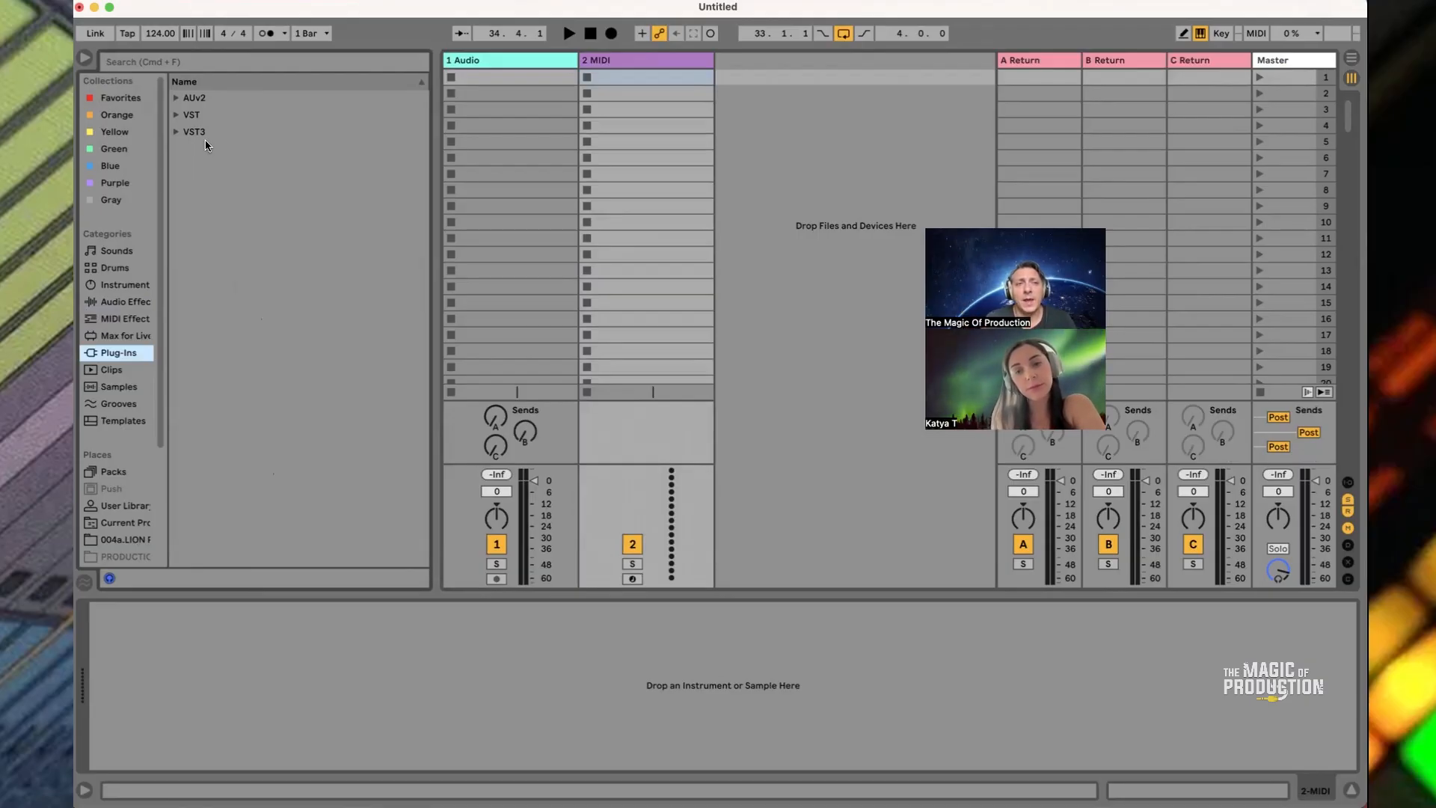
{"action": "left_click", "coordinate": [140, 60]}
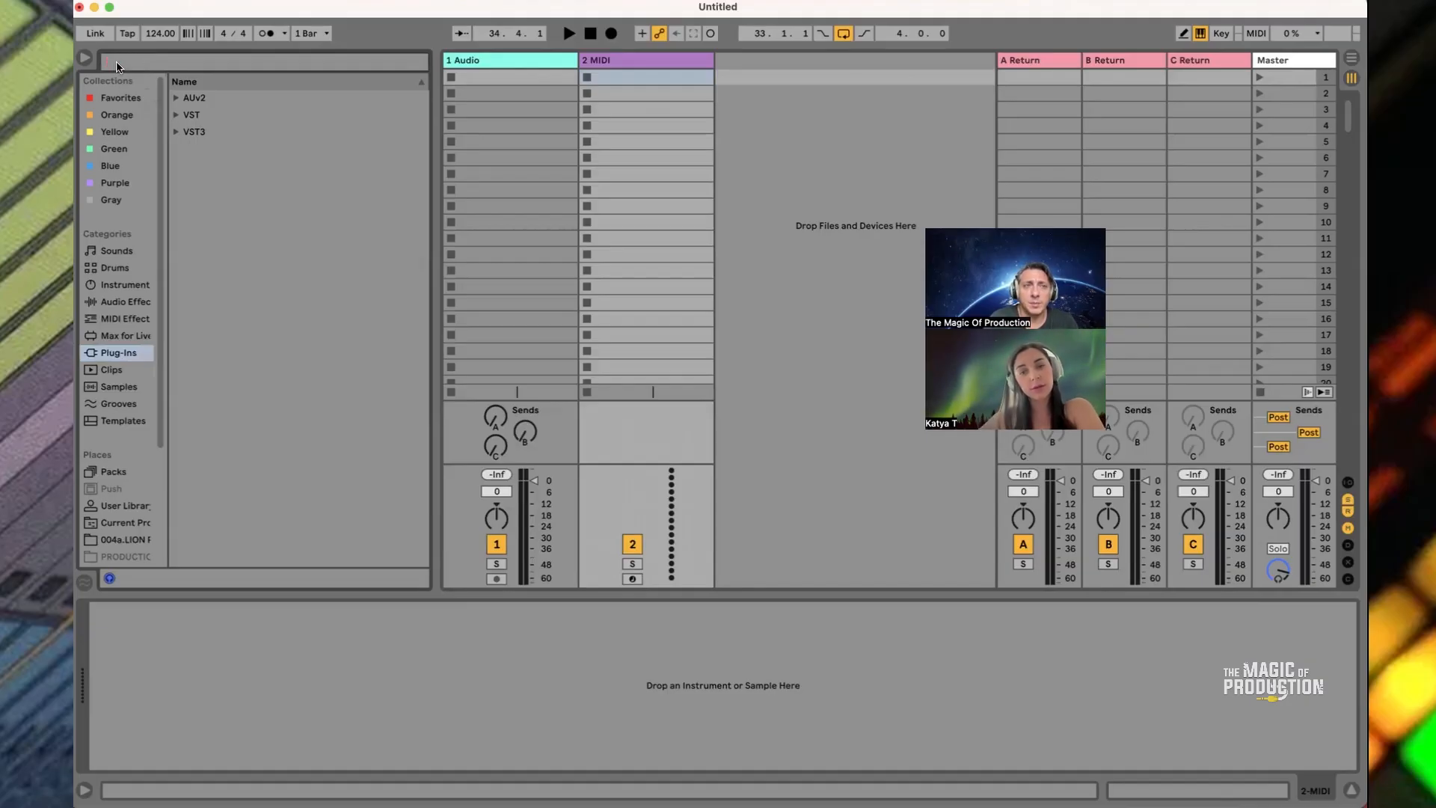
{"action": "type", "text": "l"}
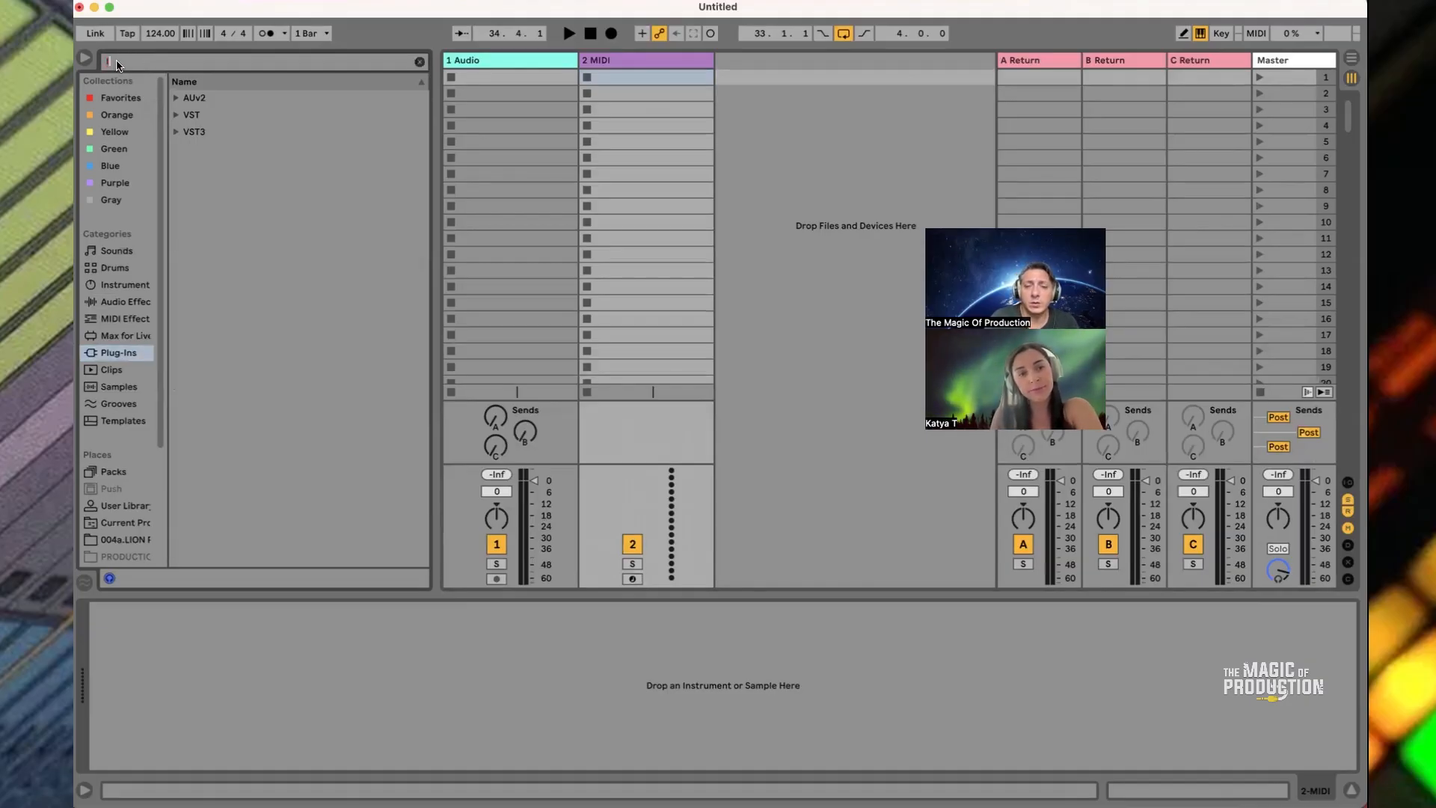
{"action": "type", "text": "oop"}
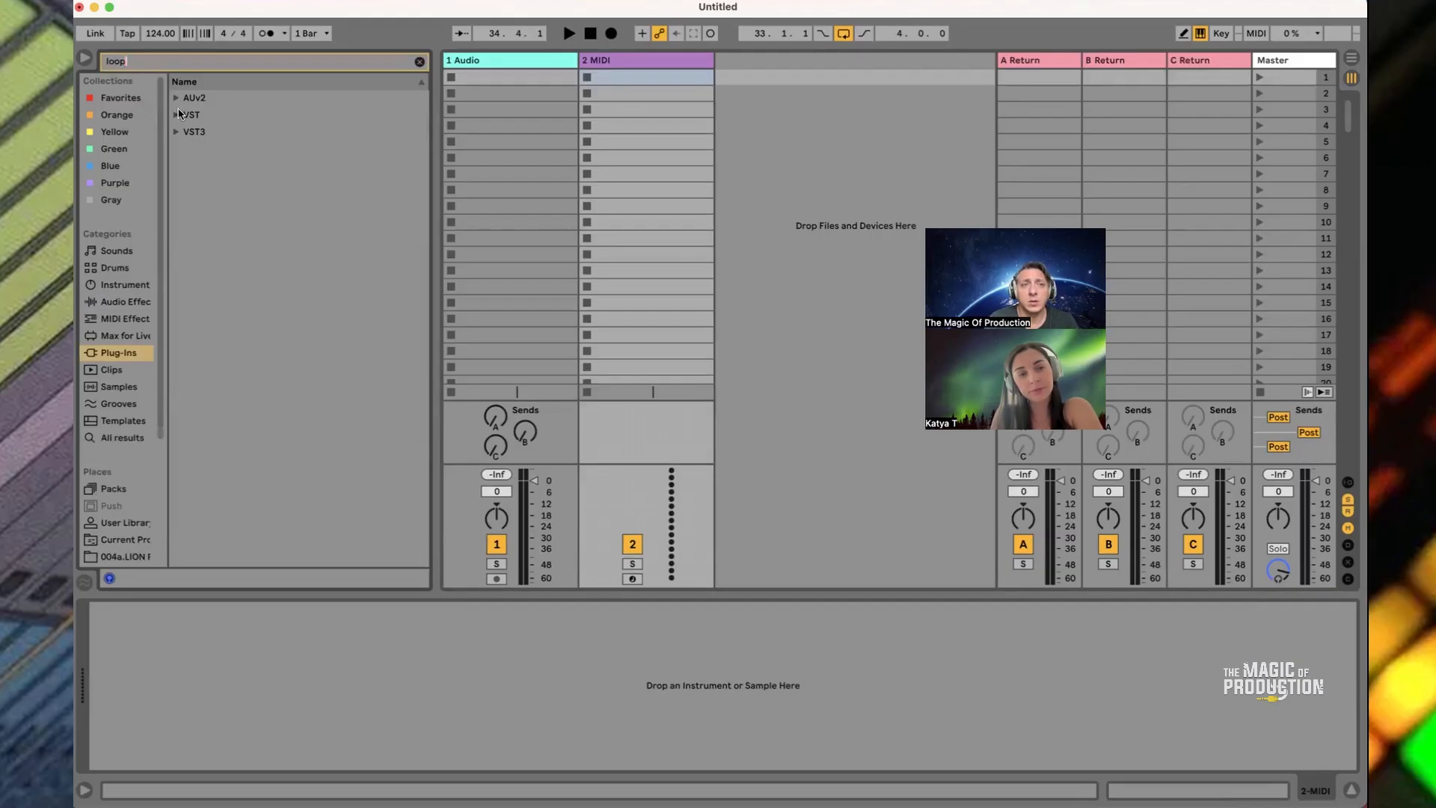
Look through the VST3 search results in the Loopmasters, MeldaProduction and Plugin Alliance folders
{"action": "left_click", "coordinate": [177, 132]}
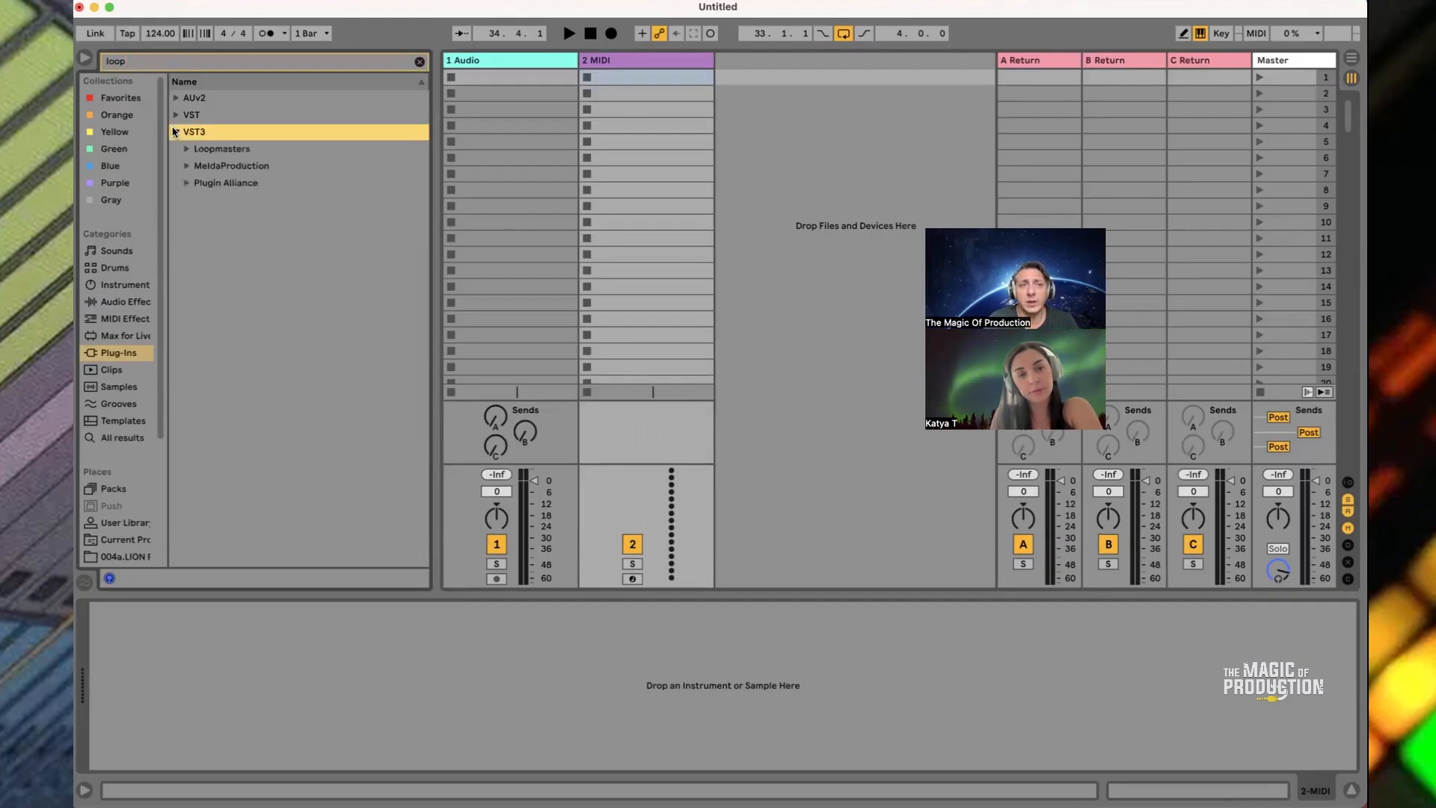
{"action": "left_click", "coordinate": [186, 149]}
{"action": "left_click", "coordinate": [225, 166]}
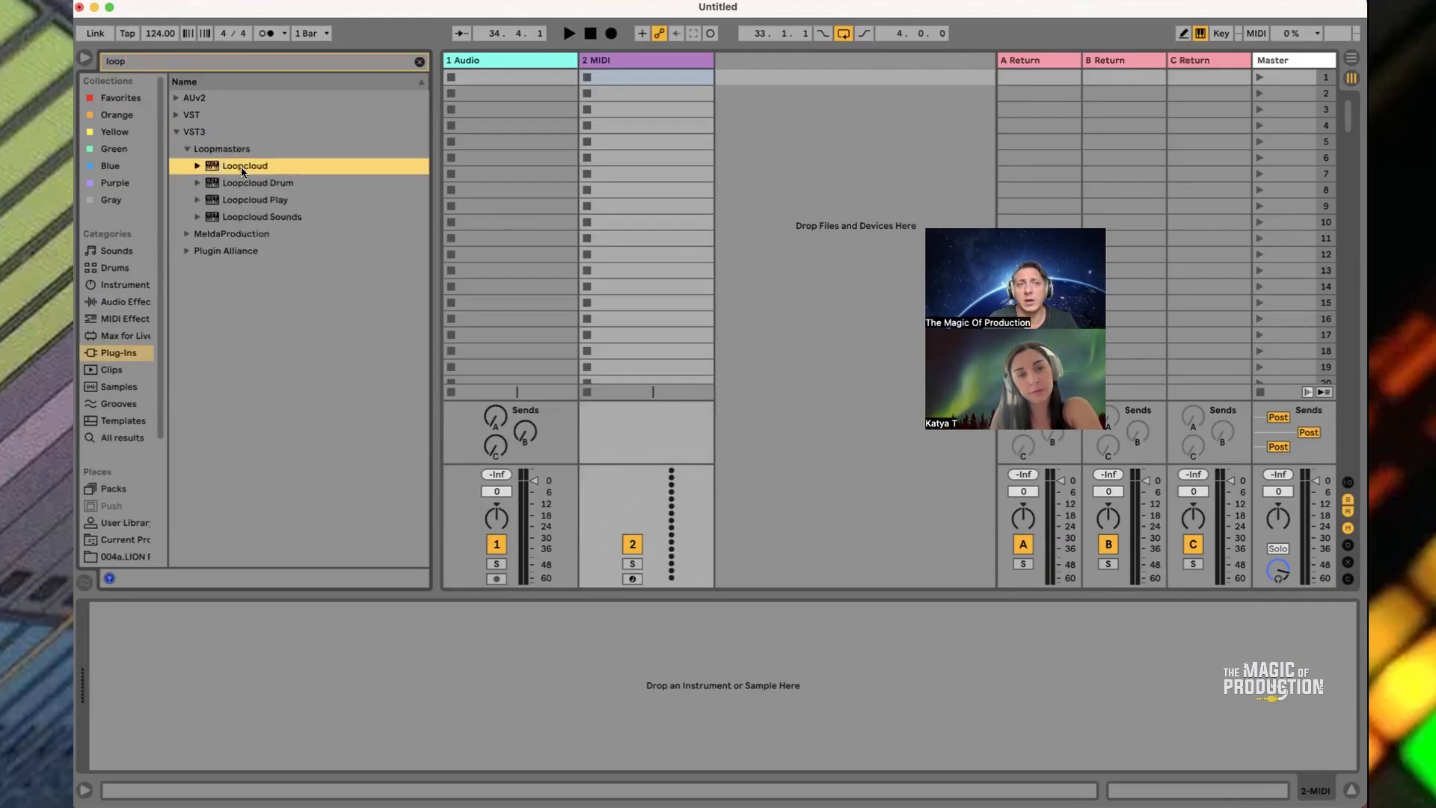
{"action": "left_click", "coordinate": [186, 234]}
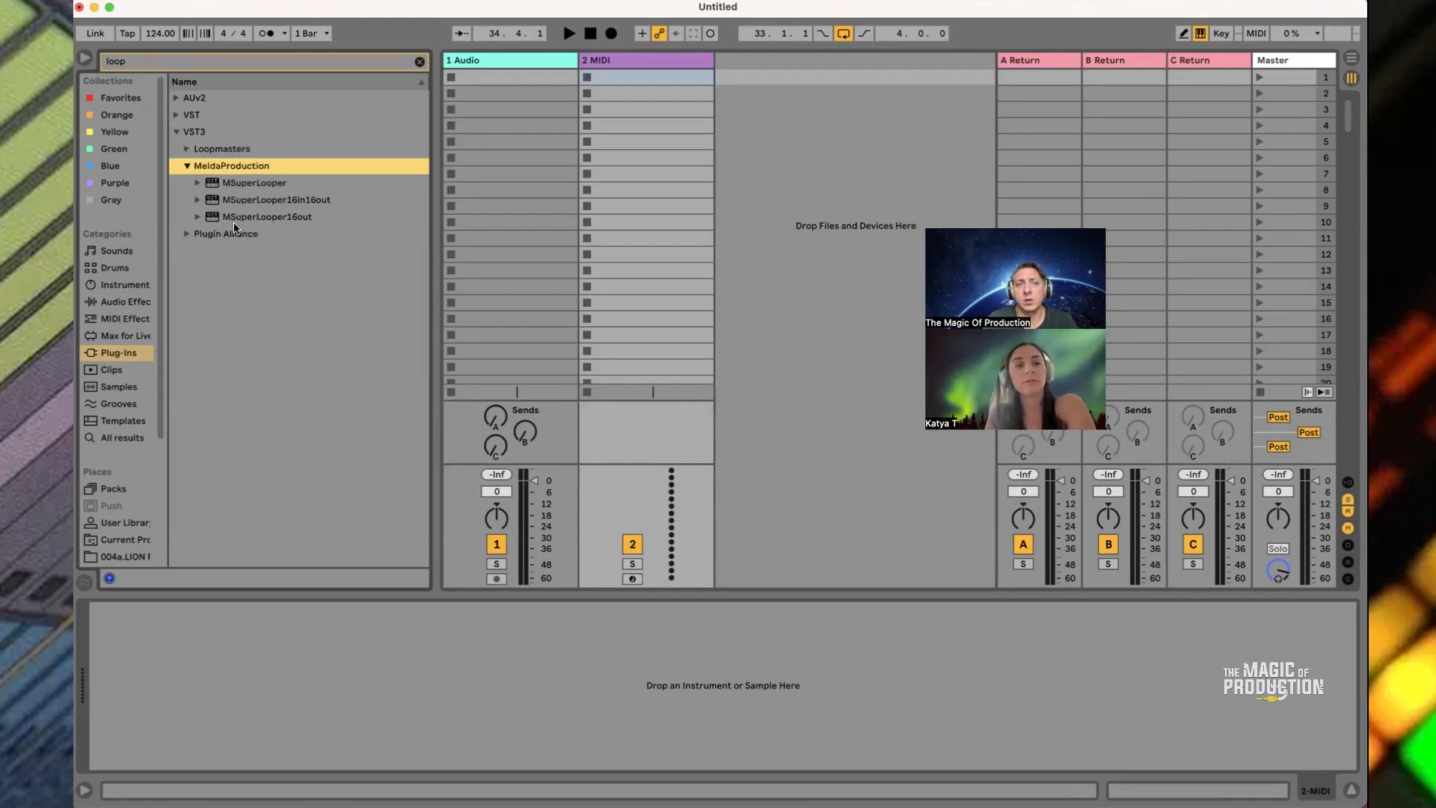
{"action": "left_click", "coordinate": [187, 236]}
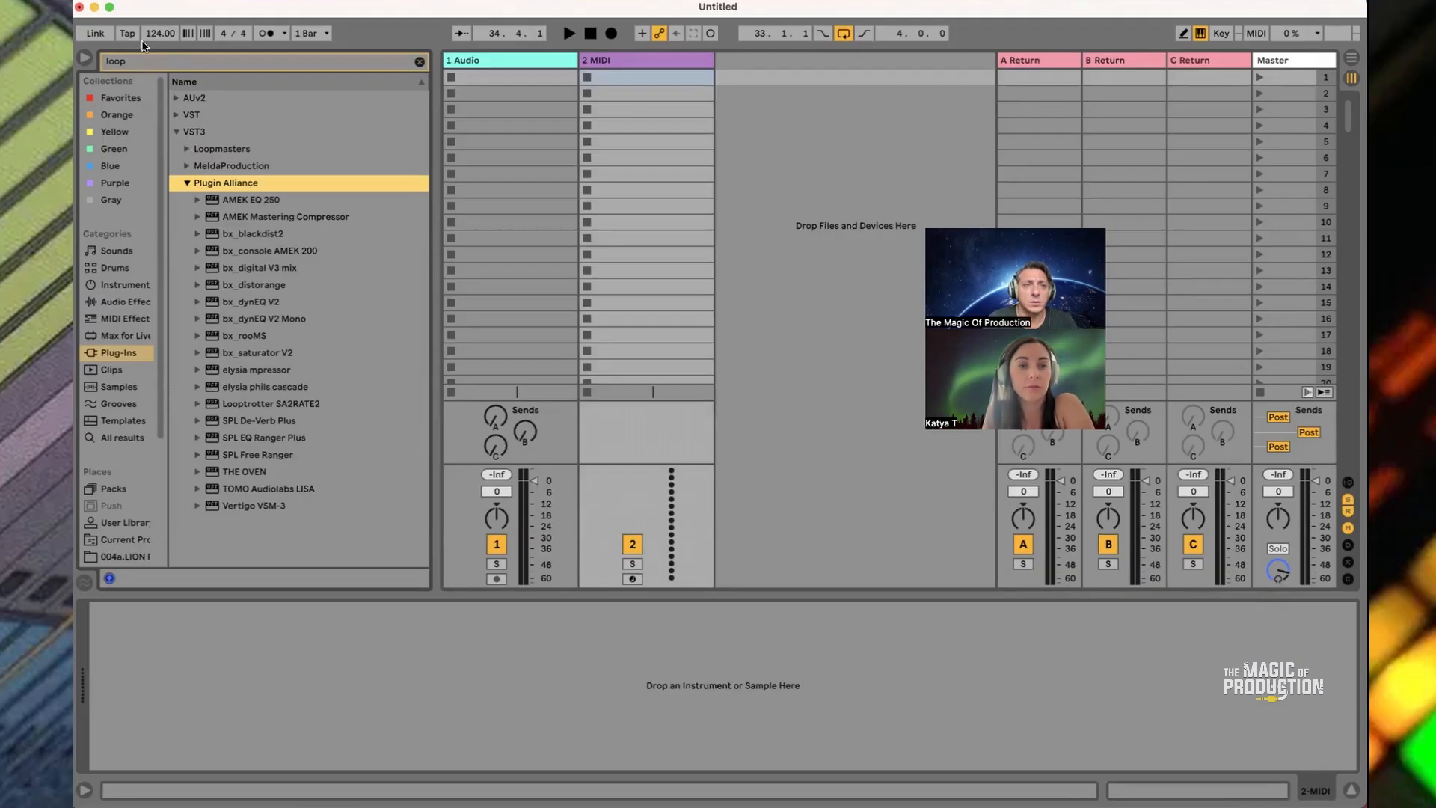
Search the plug-ins for a person's first name instead, then clear the search
{"action": "left_click", "coordinate": [145, 65]}
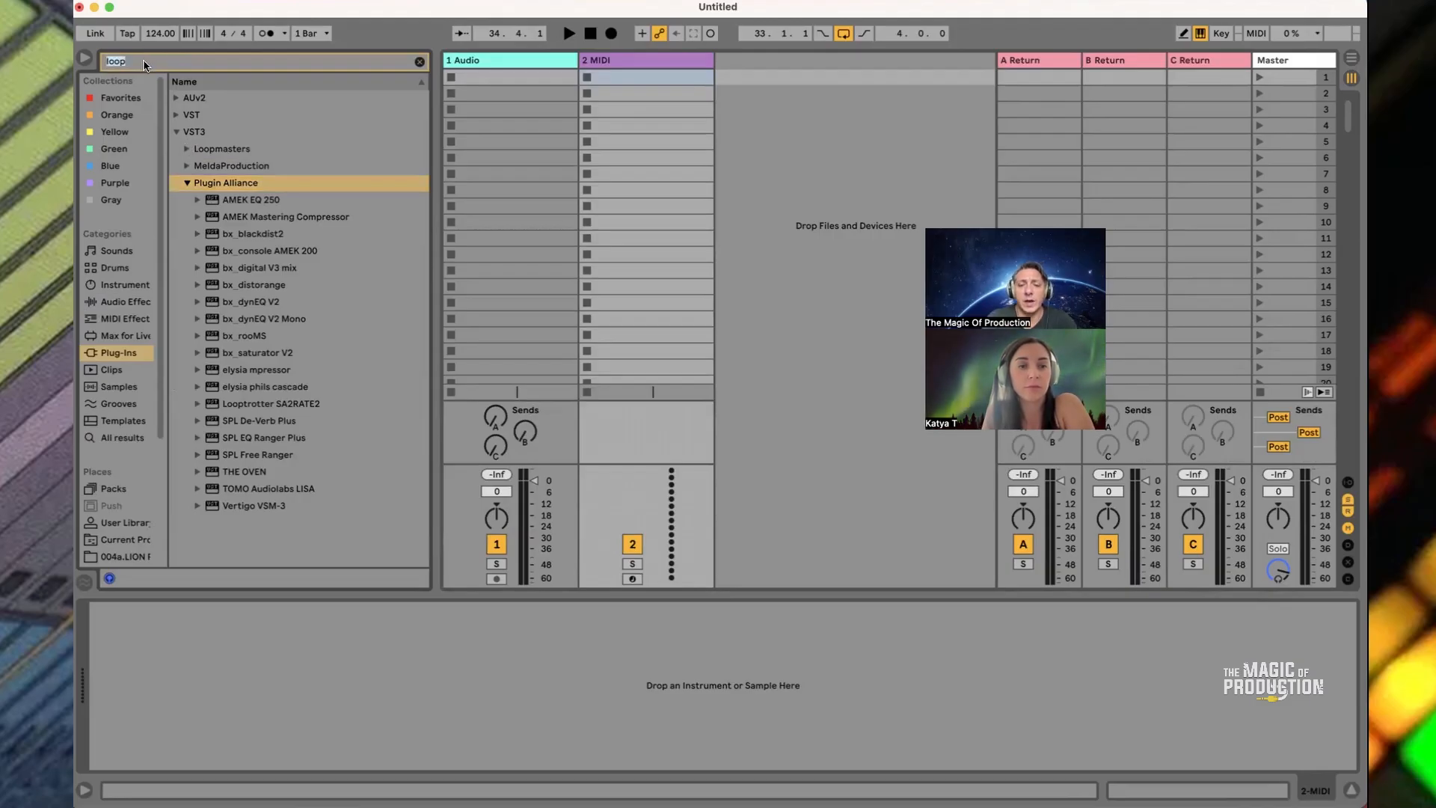
{"action": "type", "text": "katya"}
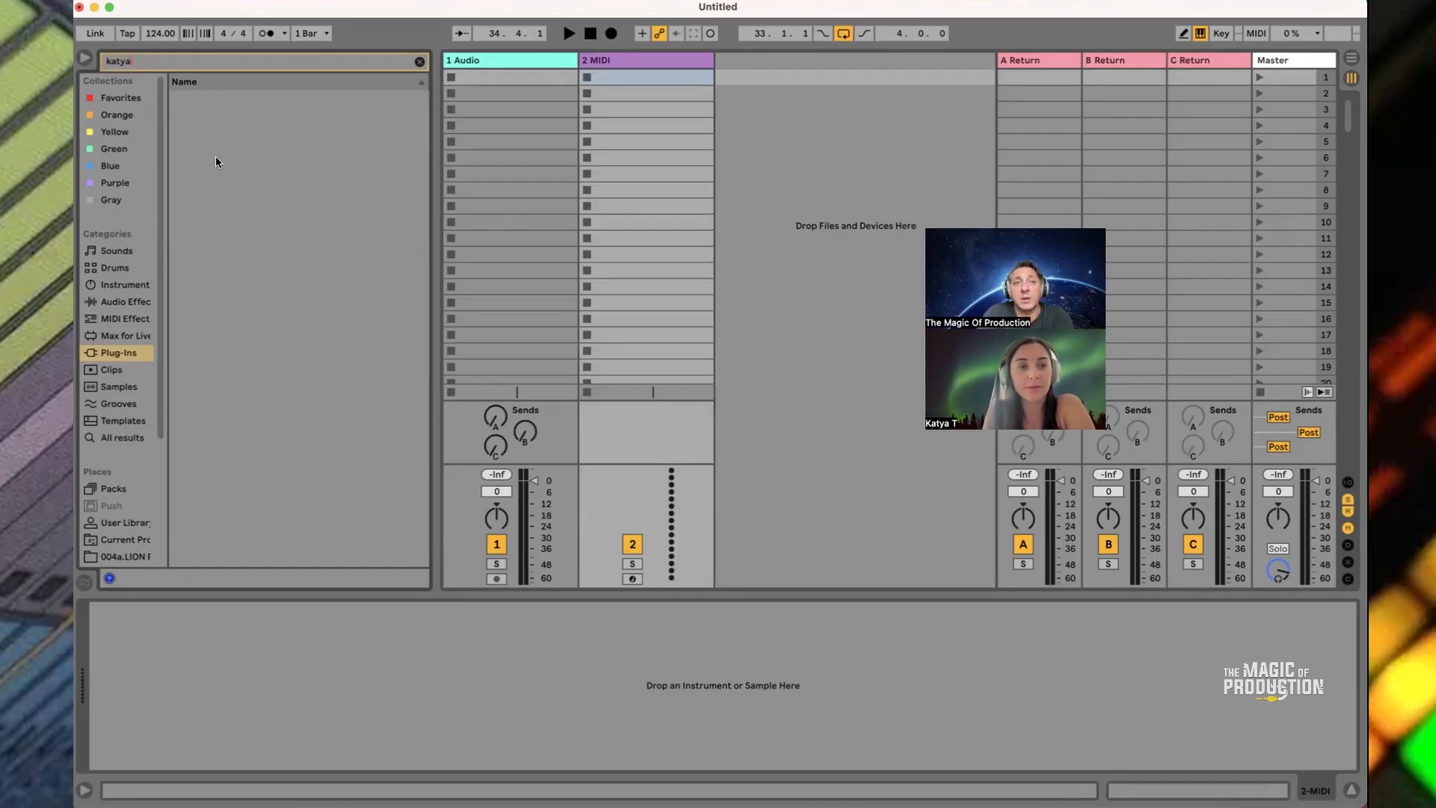
{"action": "key", "text": "BackSpace"}
{"action": "key", "text": "BackSpace"}
{"action": "key", "text": "BackSpace"}
{"action": "key", "text": "BackSpace"}
{"action": "key", "text": "BackSpace"}
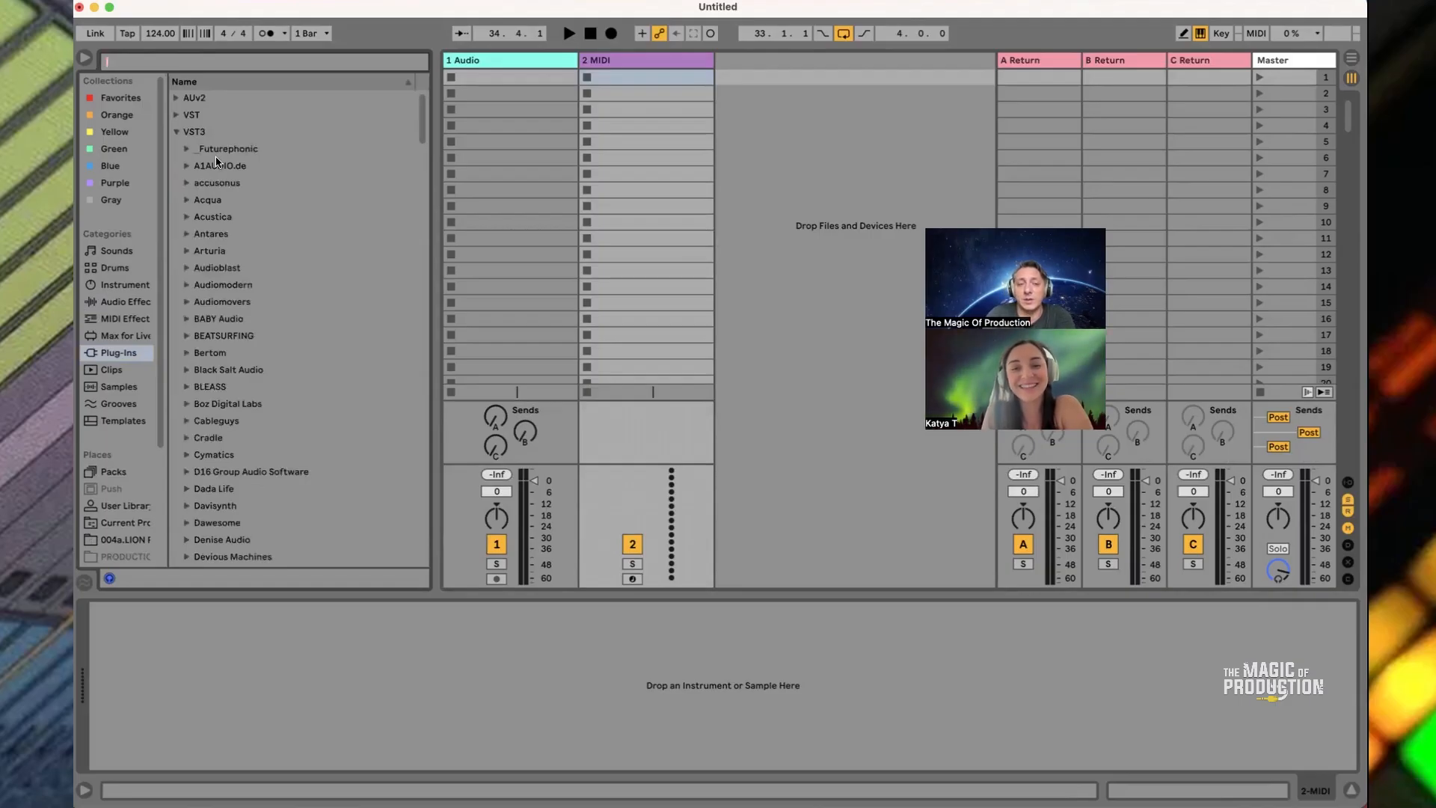
Search the plug-ins for "loop" again and collapse the Plugin Alliance folder
{"action": "type", "text": "looop"}
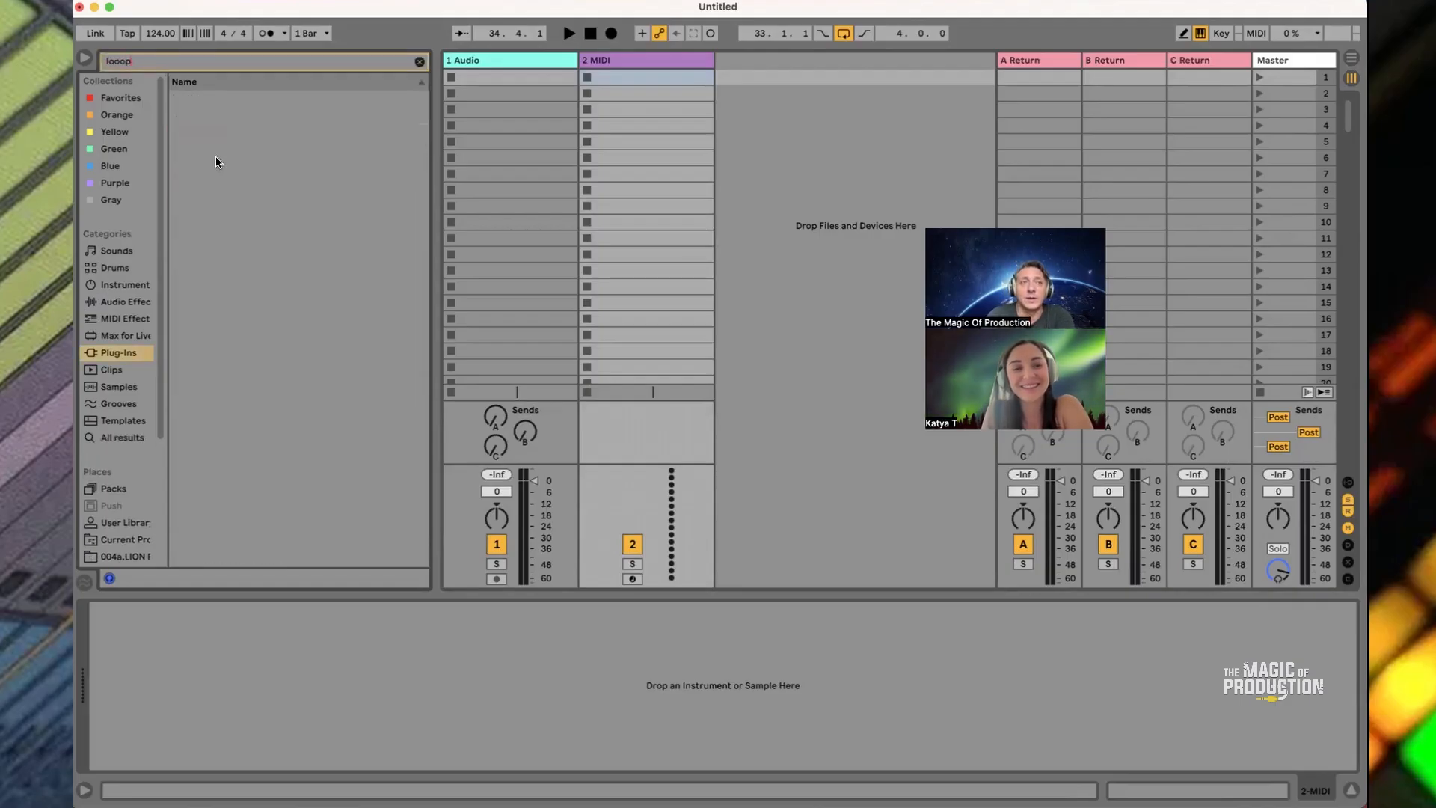
{"action": "key", "text": "BackSpace"}
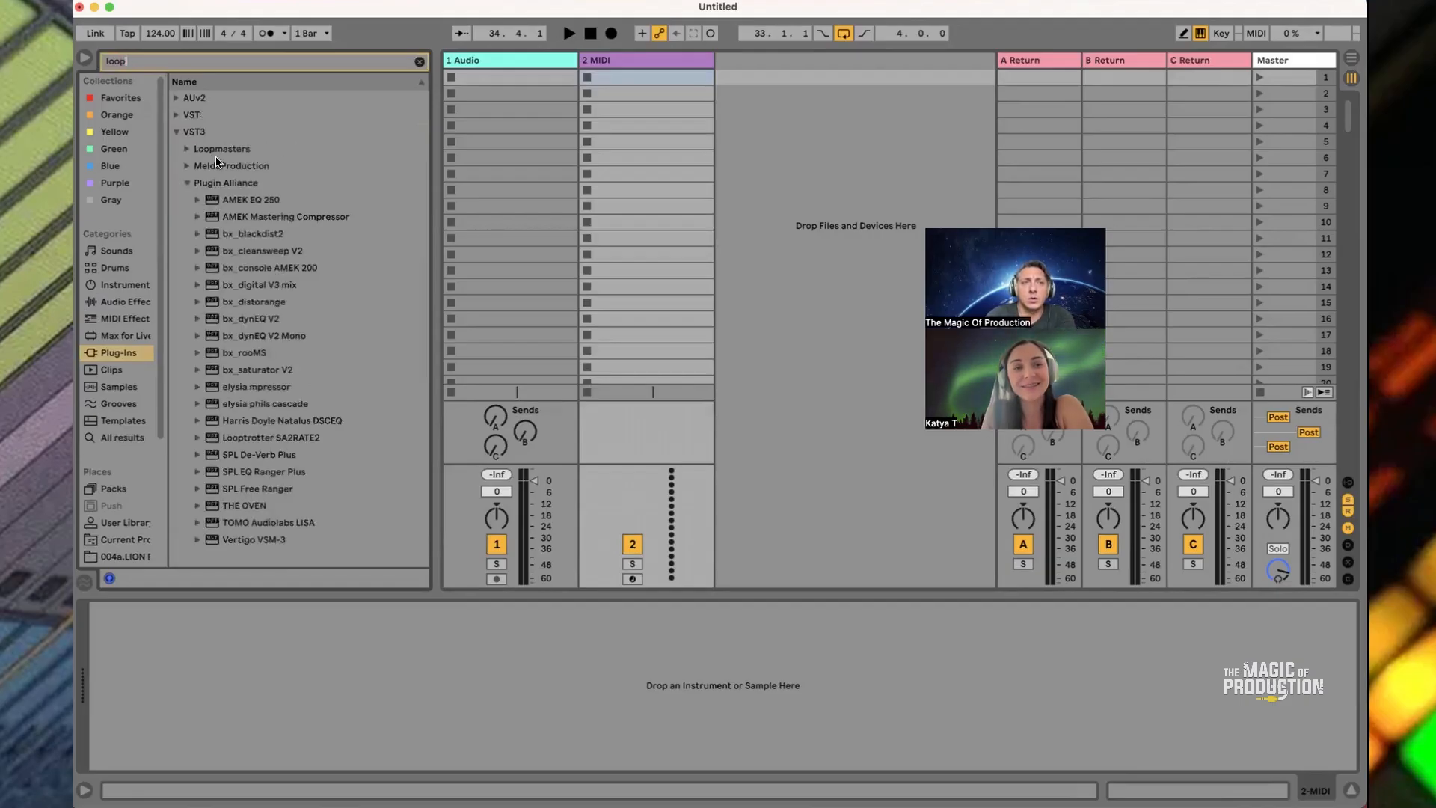
{"action": "left_click", "coordinate": [187, 183]}
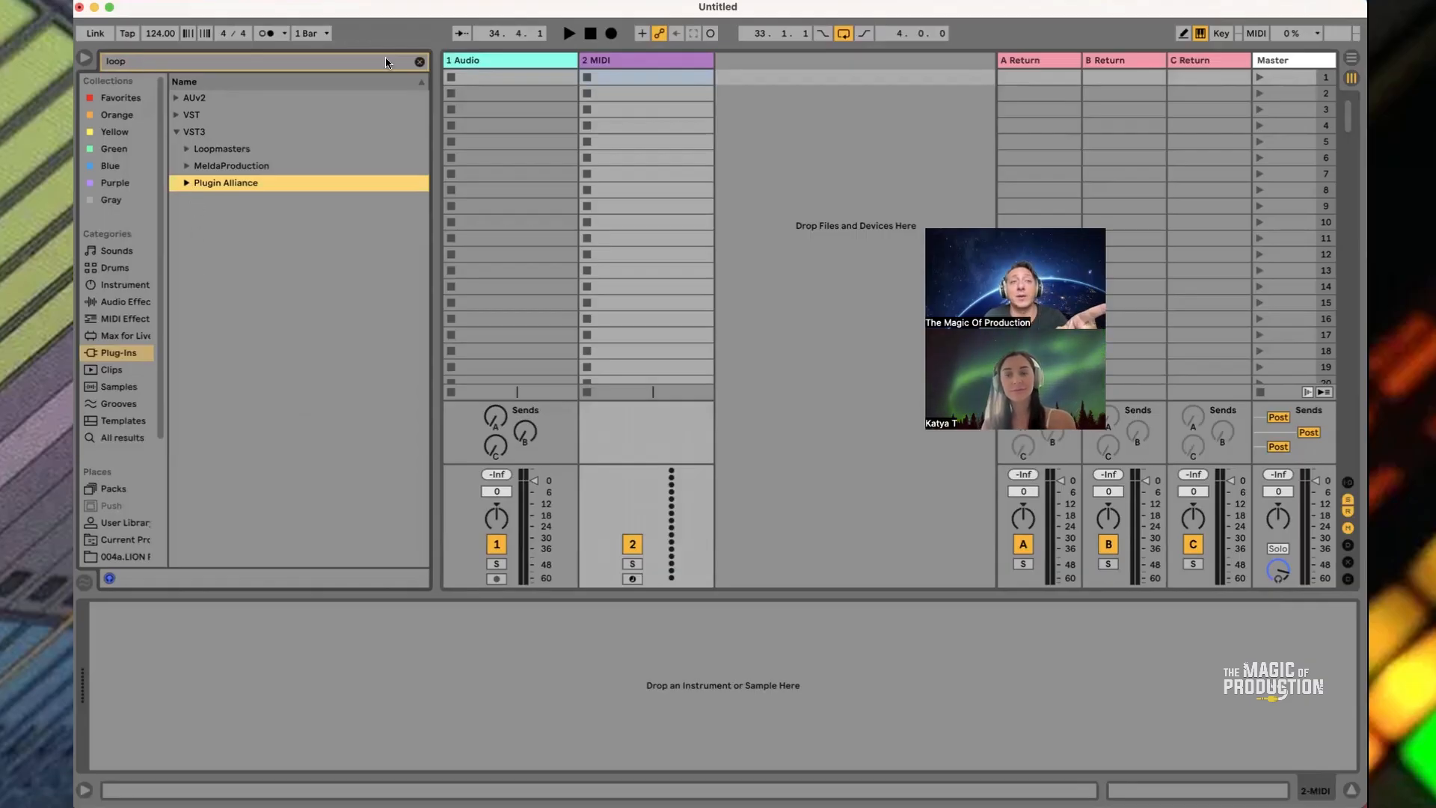
Clear the plug-in search, repeat it with "loop" and expand the VST folder
{"action": "left_click", "coordinate": [420, 63]}
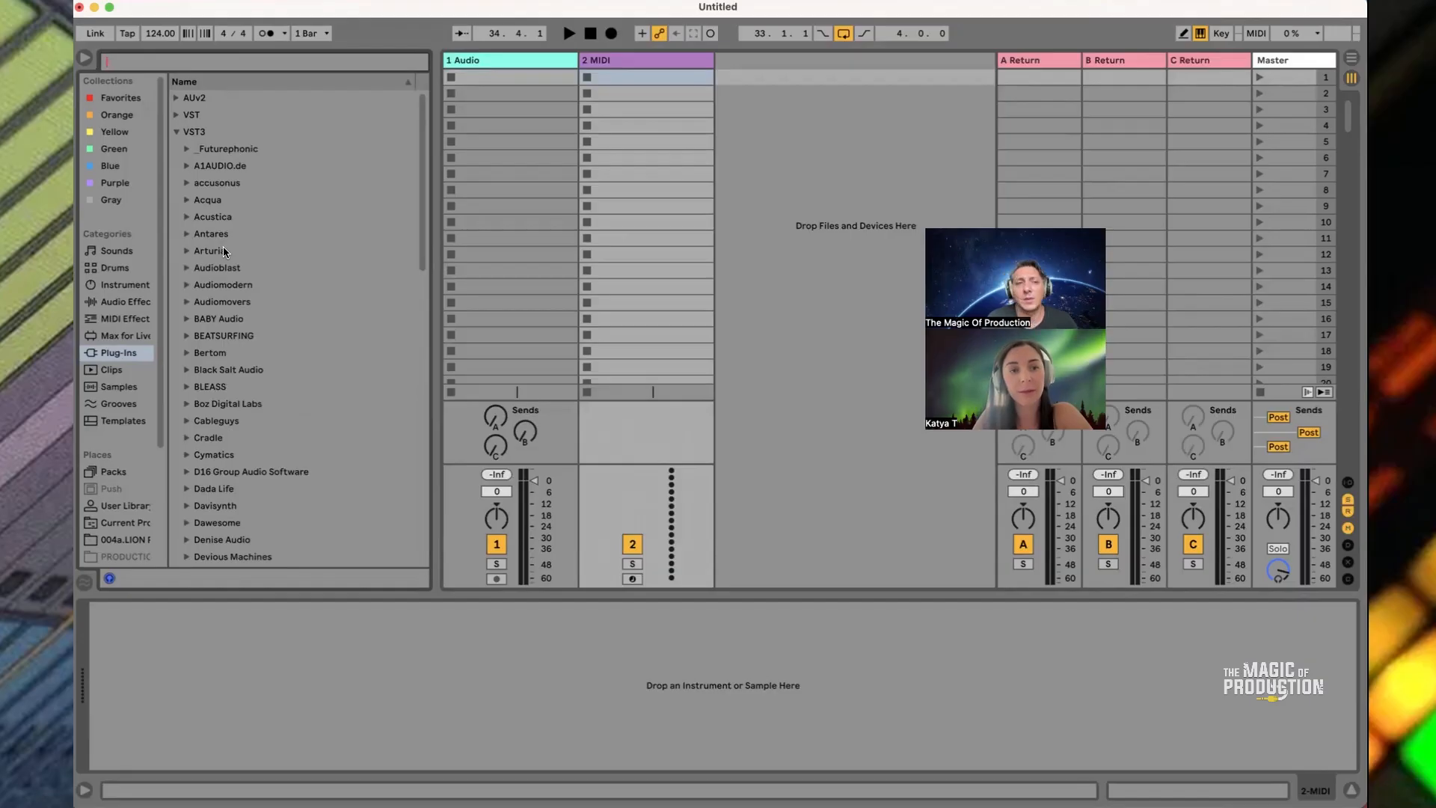
{"action": "type", "text": "loop"}
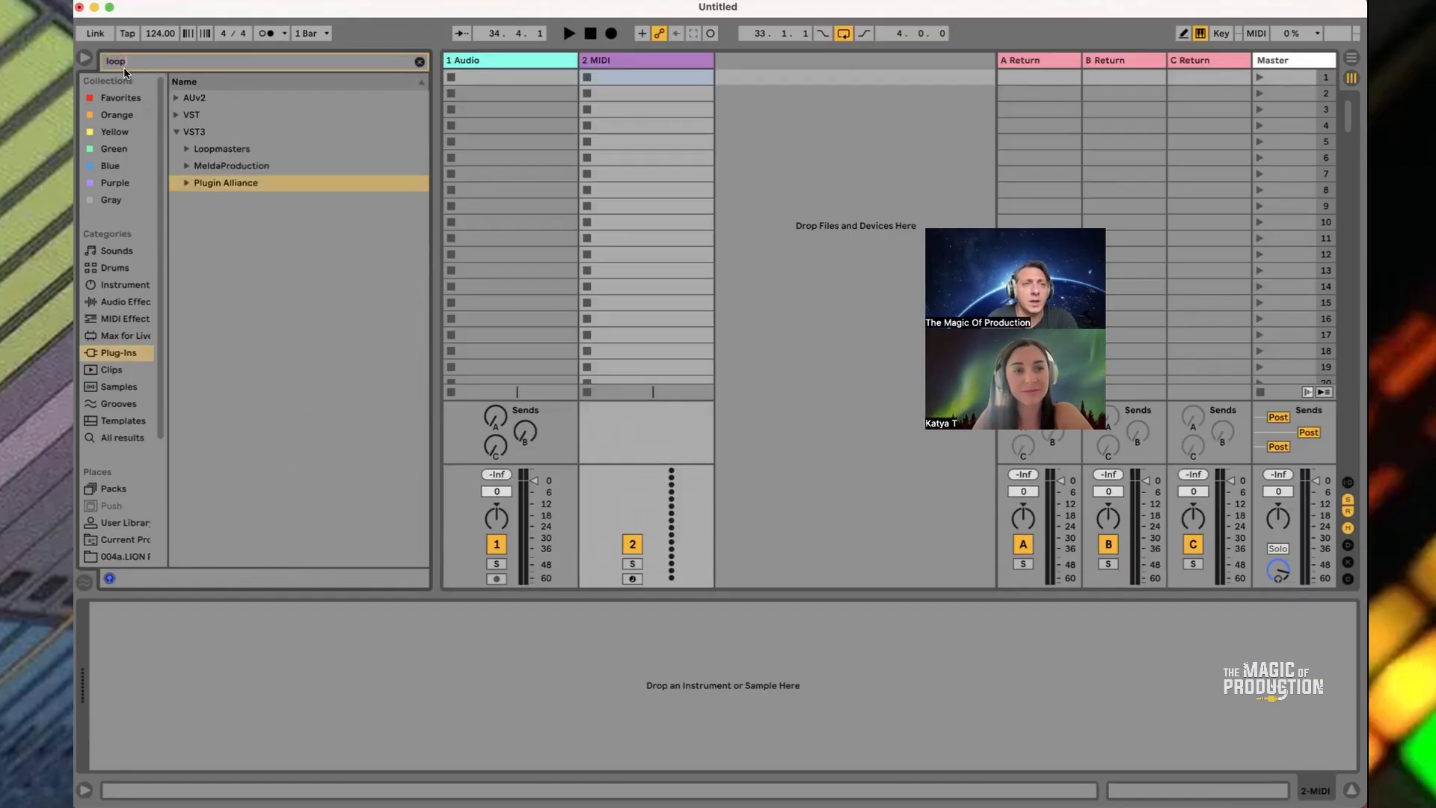
{"action": "left_click", "coordinate": [178, 114]}
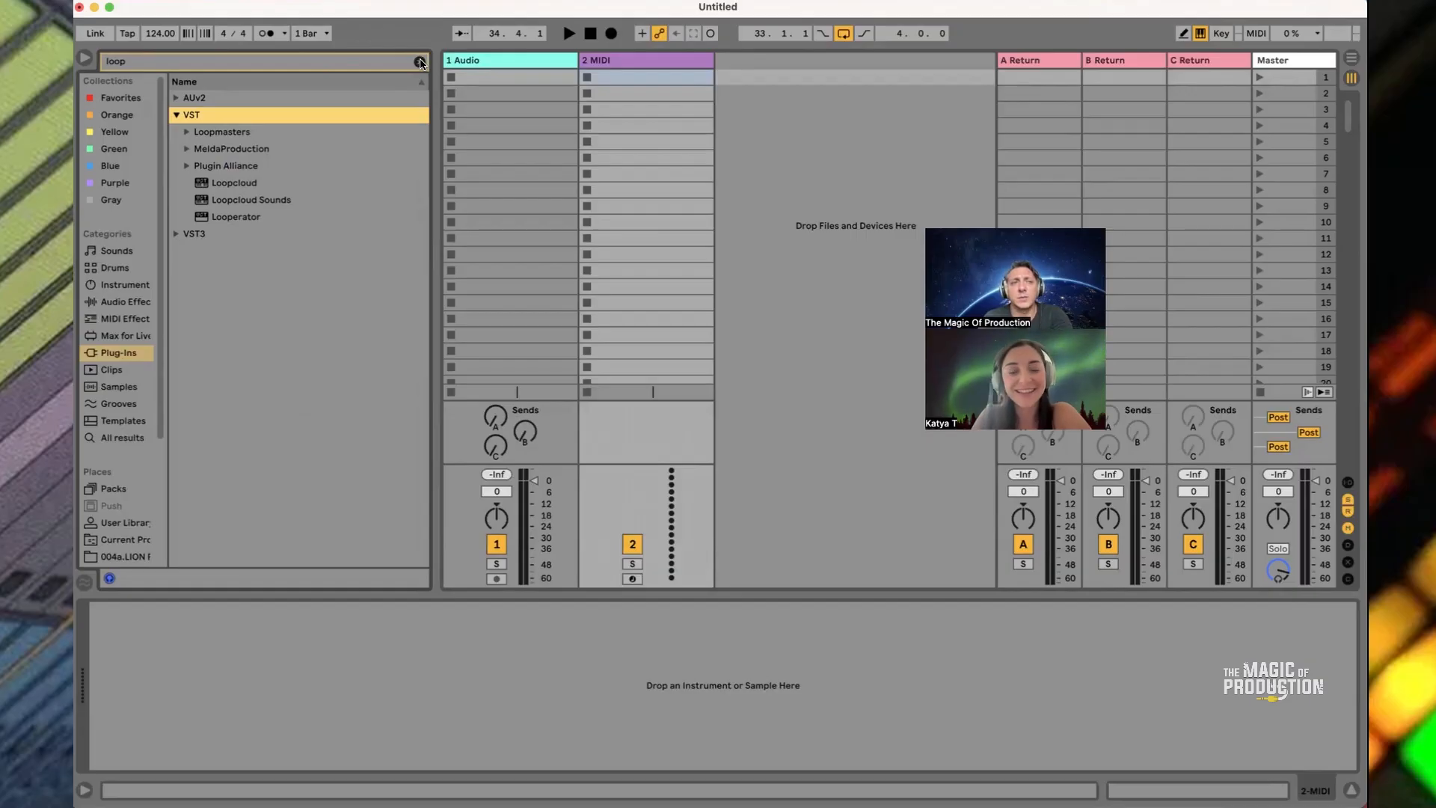
Search for "loop" once more and load the VST version of Loopcloud onto the MIDI track
{"action": "left_click", "coordinate": [421, 62]}
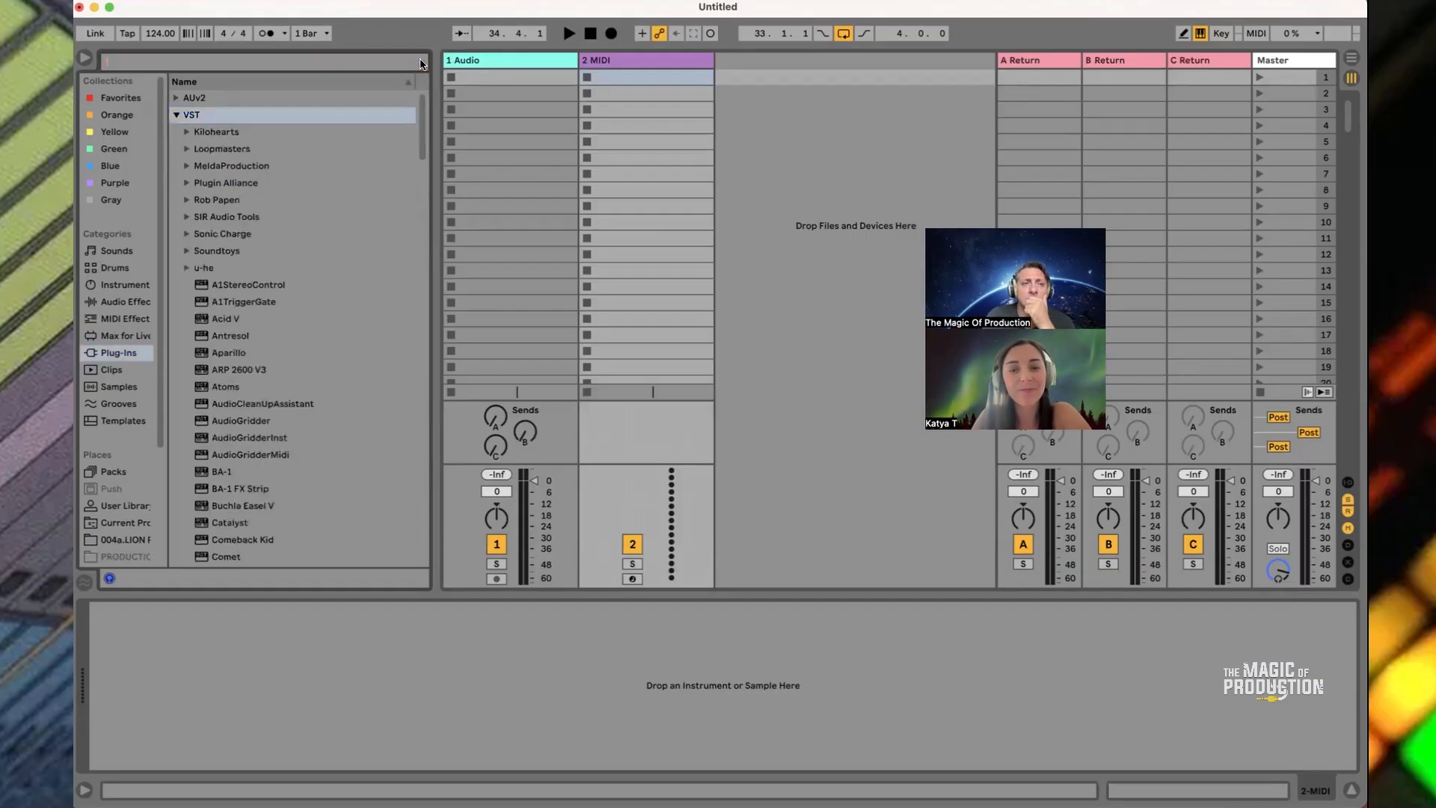
{"action": "type", "text": "loop"}
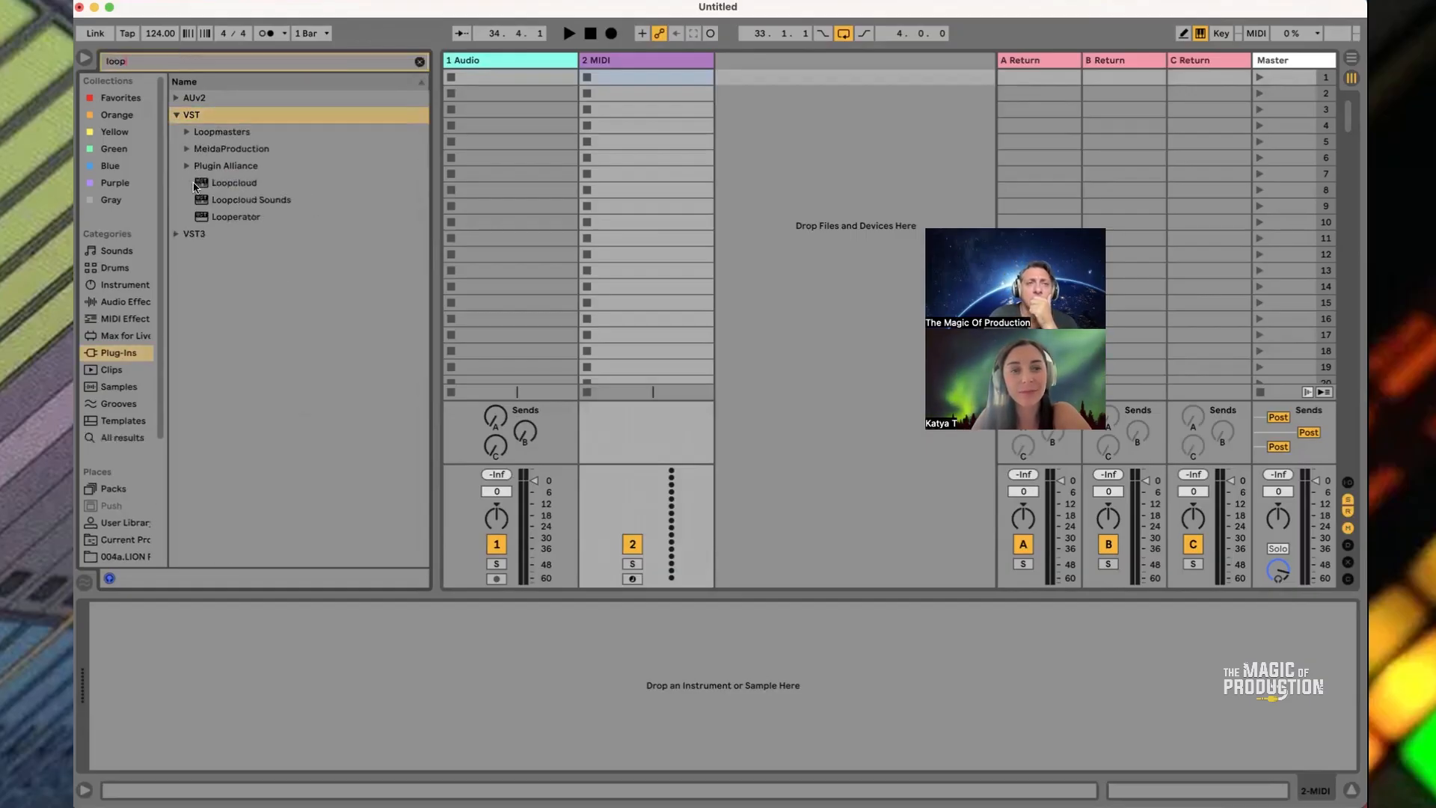
{"action": "left_click", "coordinate": [234, 186]}
{"action": "left_click_drag", "start_coordinate": [249, 186], "coordinate": [553, 65]}
{"action": "left_click_drag", "start_coordinate": [573, 66], "coordinate": [605, 65]}
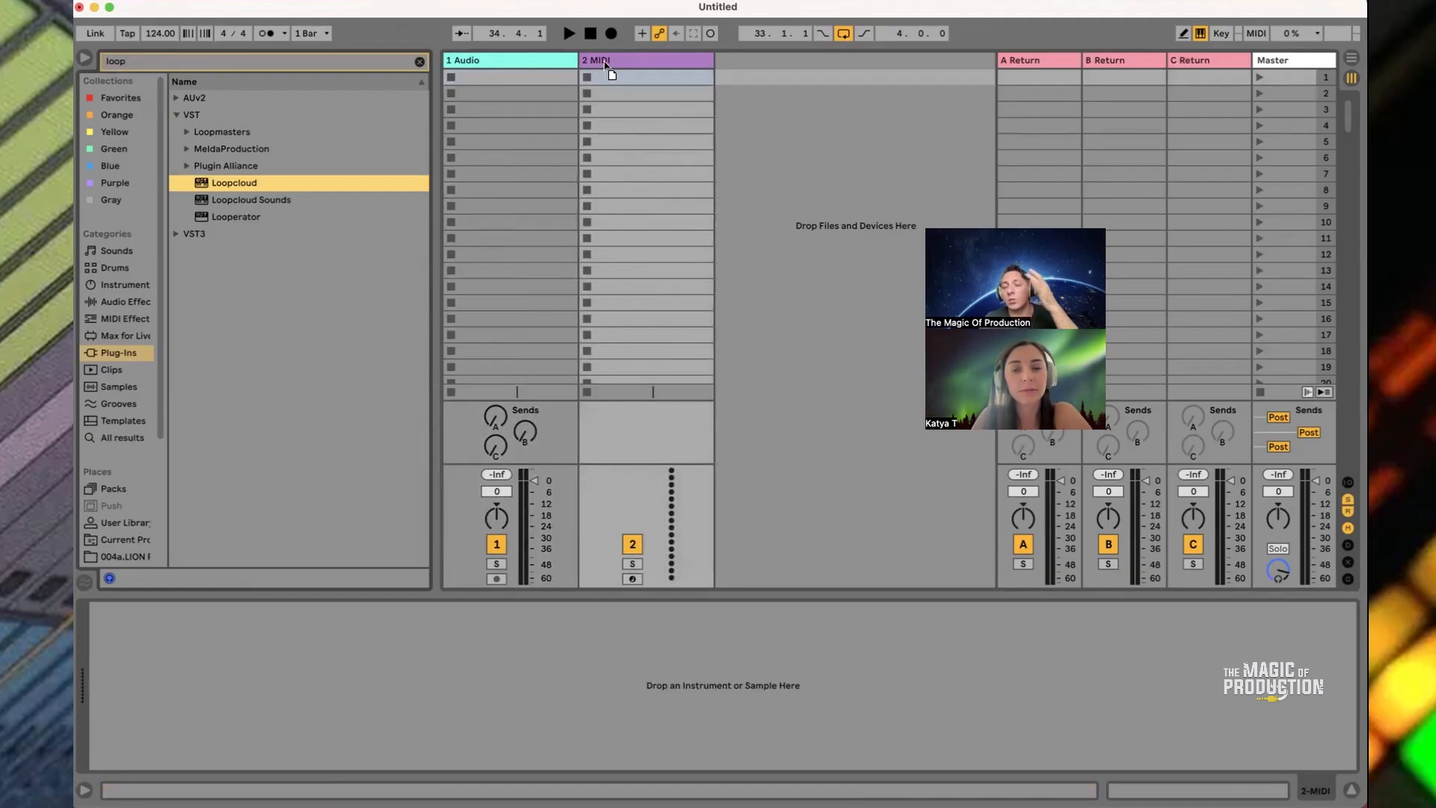
{"action": "left_click_drag", "start_coordinate": [605, 64], "coordinate": [606, 64]}
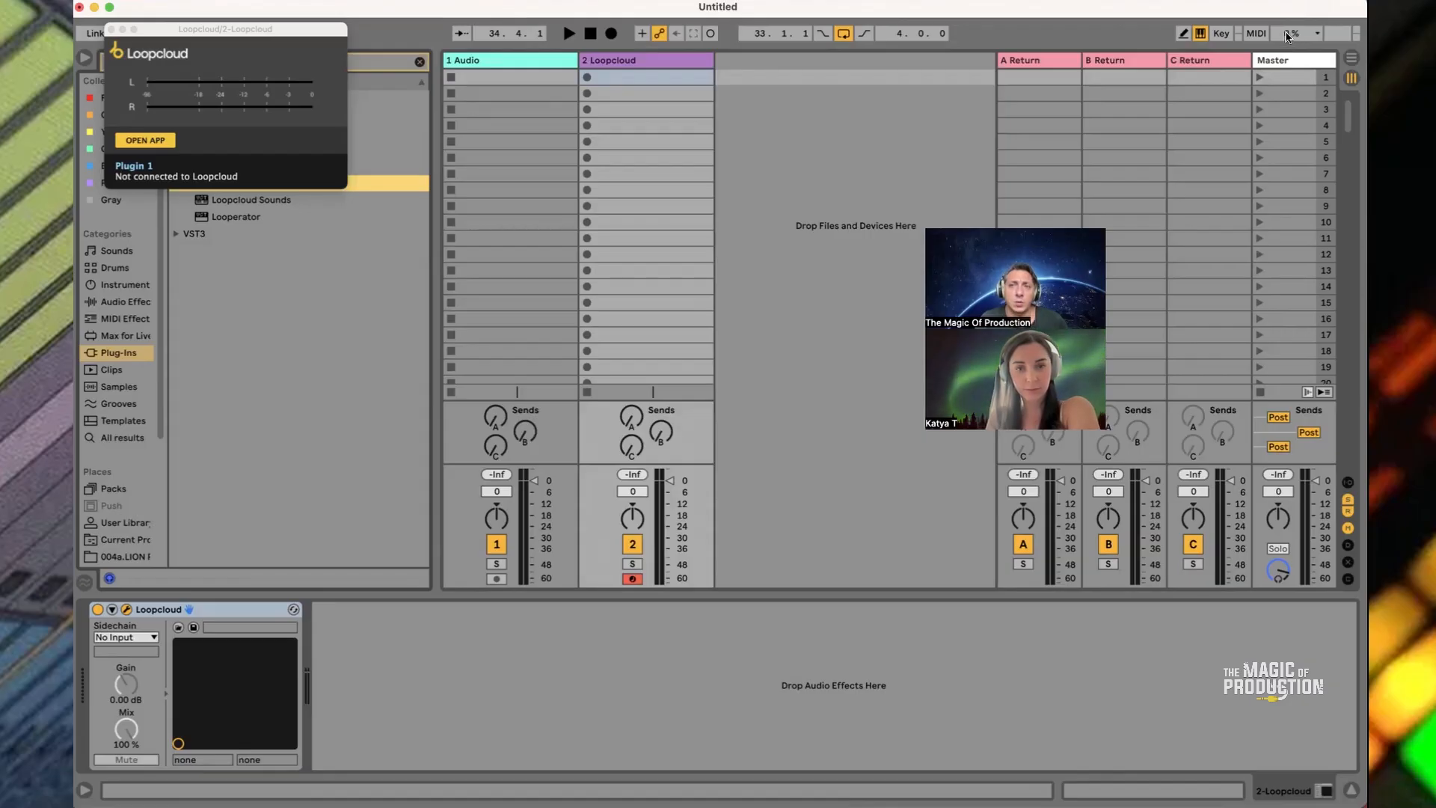
Open the CPU meter options to examine the average and current processor load
{"action": "left_click", "coordinate": [1317, 35]}
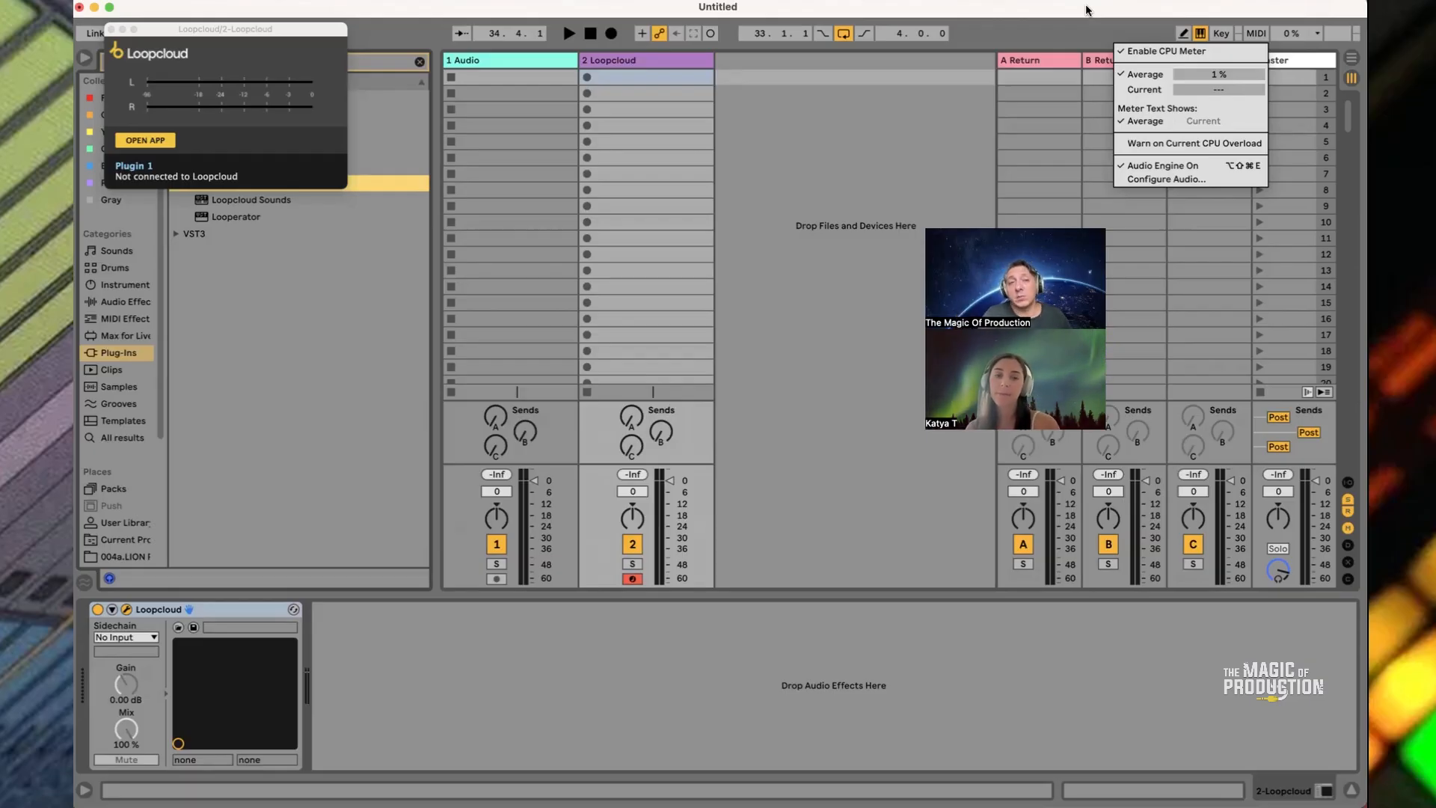
Close the CPU meter options, then move the Loopcloud plug-in window off the browser and hide it
{"action": "left_click", "coordinate": [822, 131]}
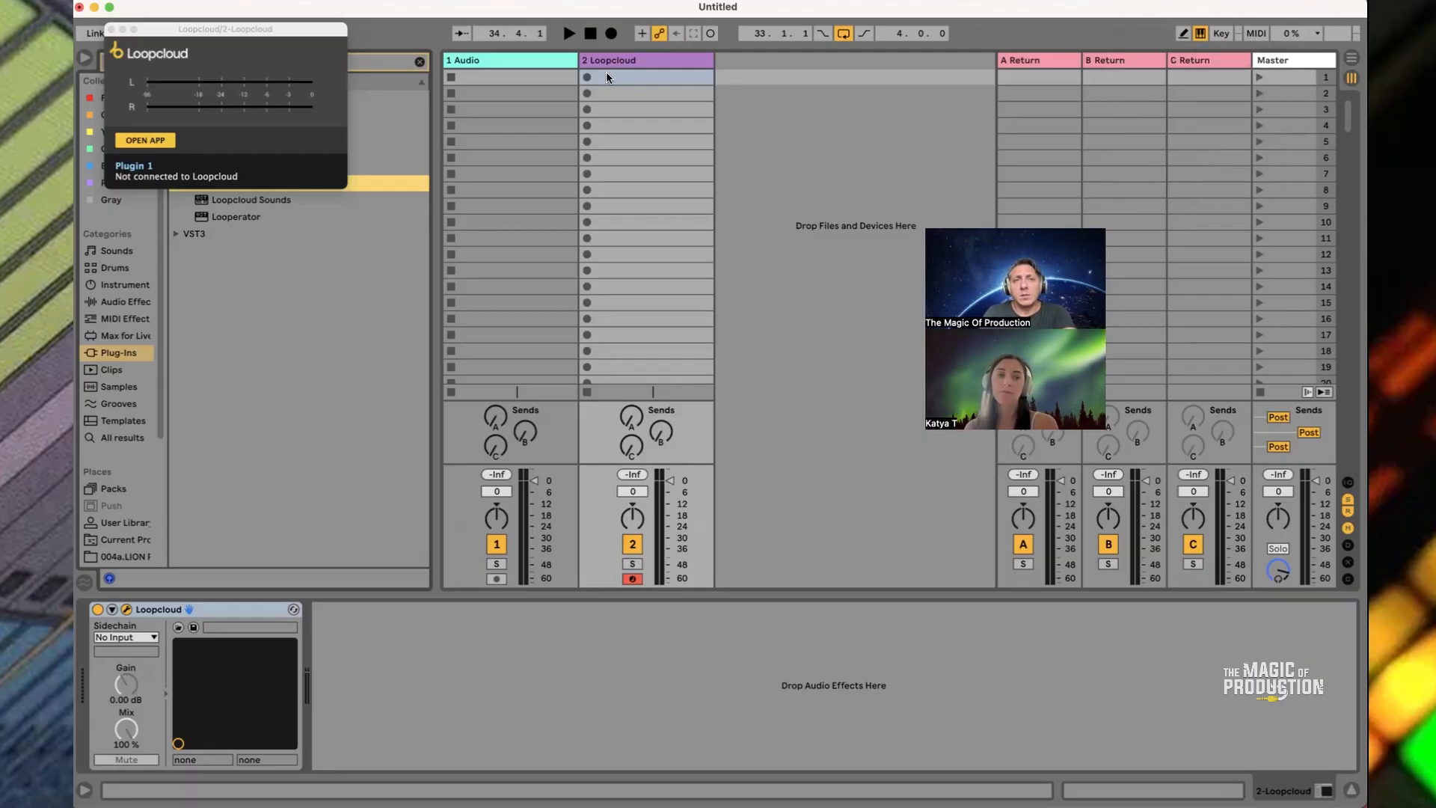
{"action": "left_click_drag", "start_coordinate": [198, 30], "coordinate": [442, 487]}
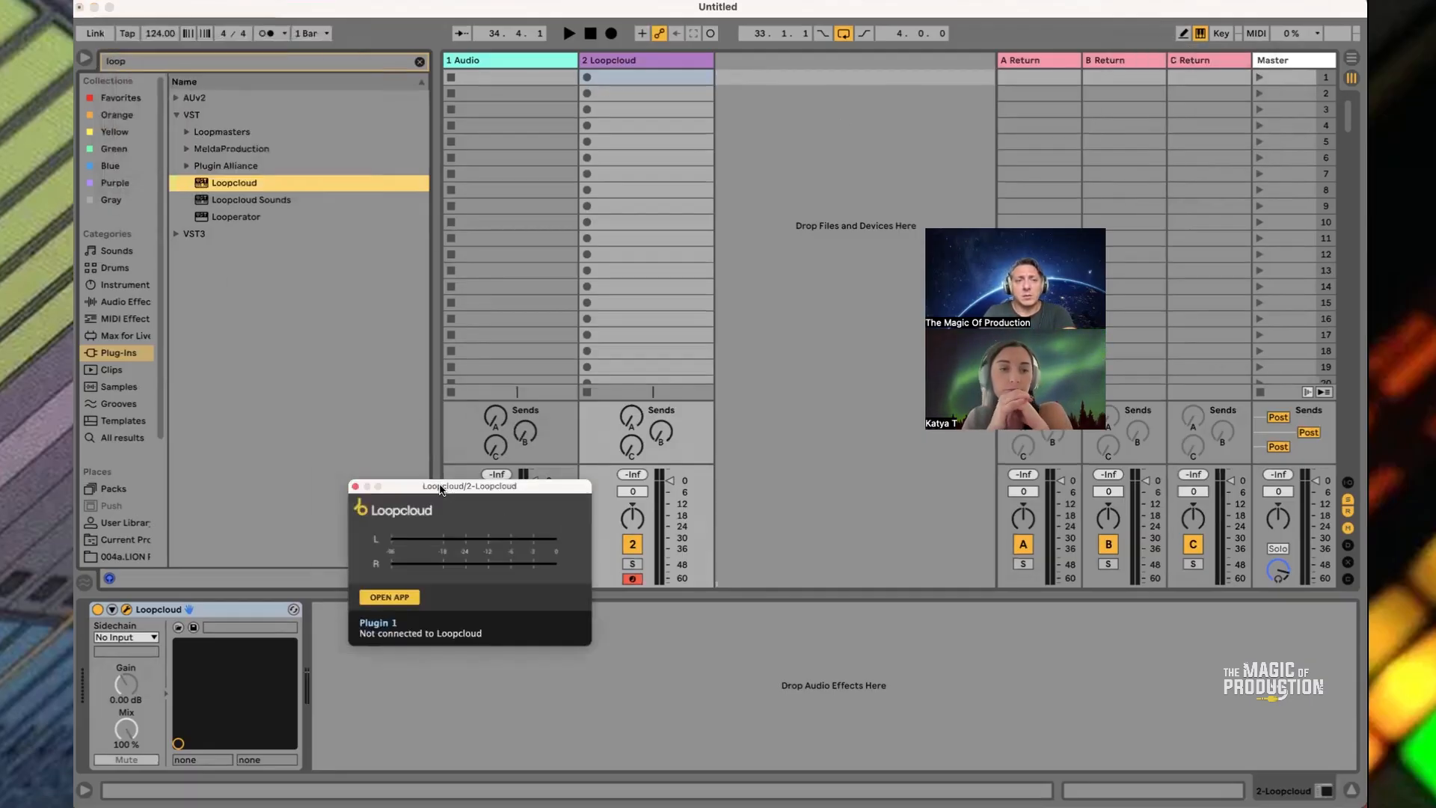
{"action": "left_click", "coordinate": [126, 610]}
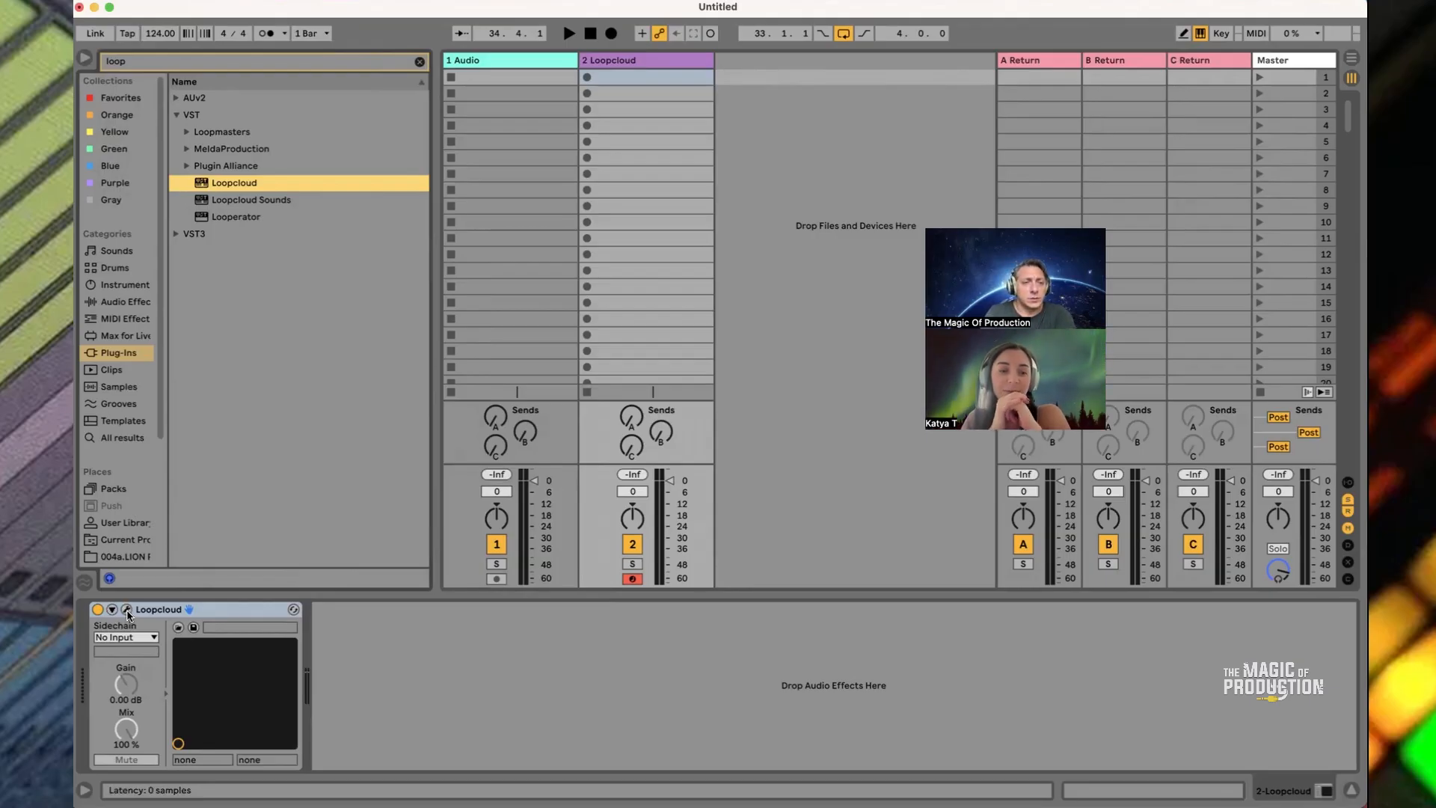
Show the Info View and use it to read about the send controls on the A Return track
{"action": "left_click", "coordinate": [84, 790]}
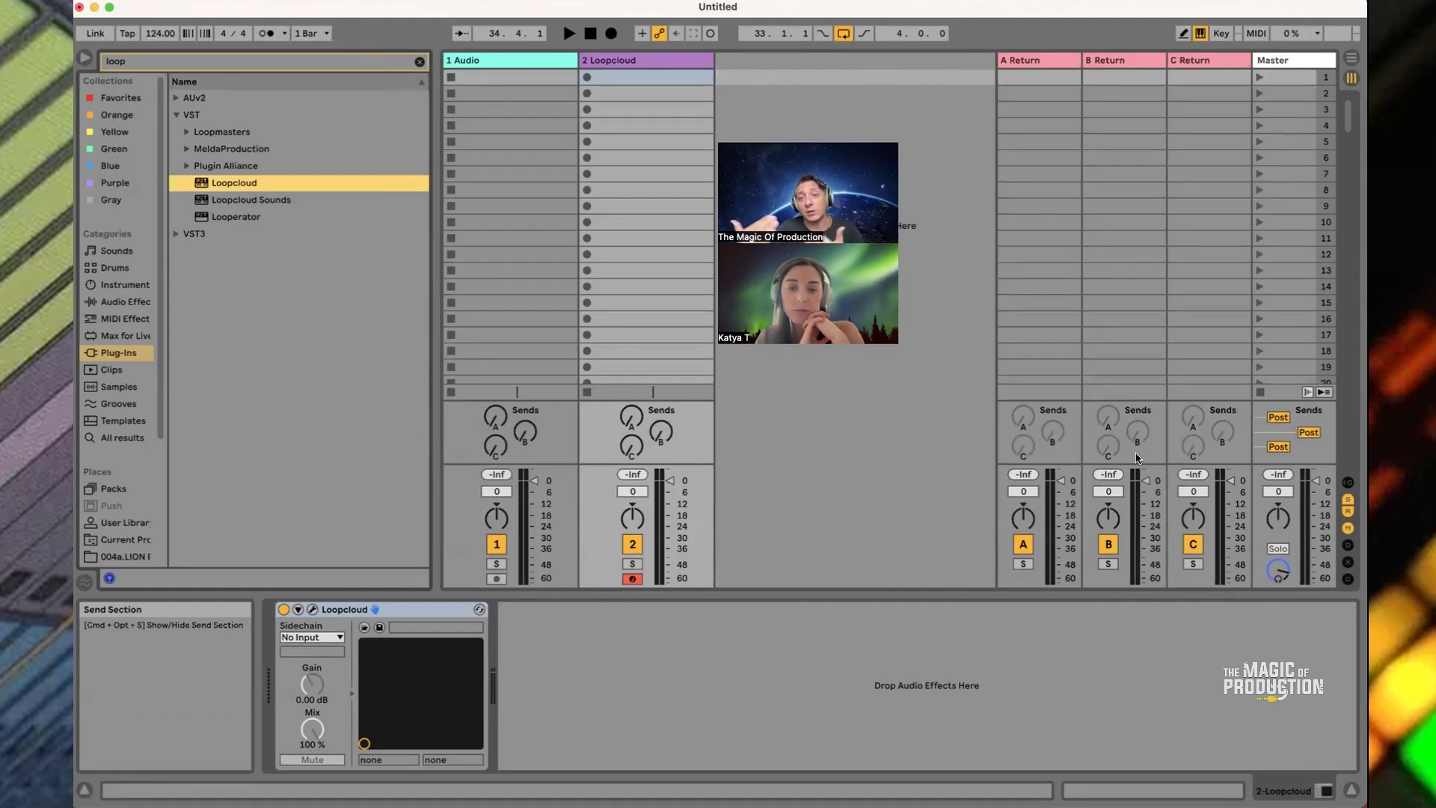
{"action": "right_click", "coordinate": [1015, 416]}
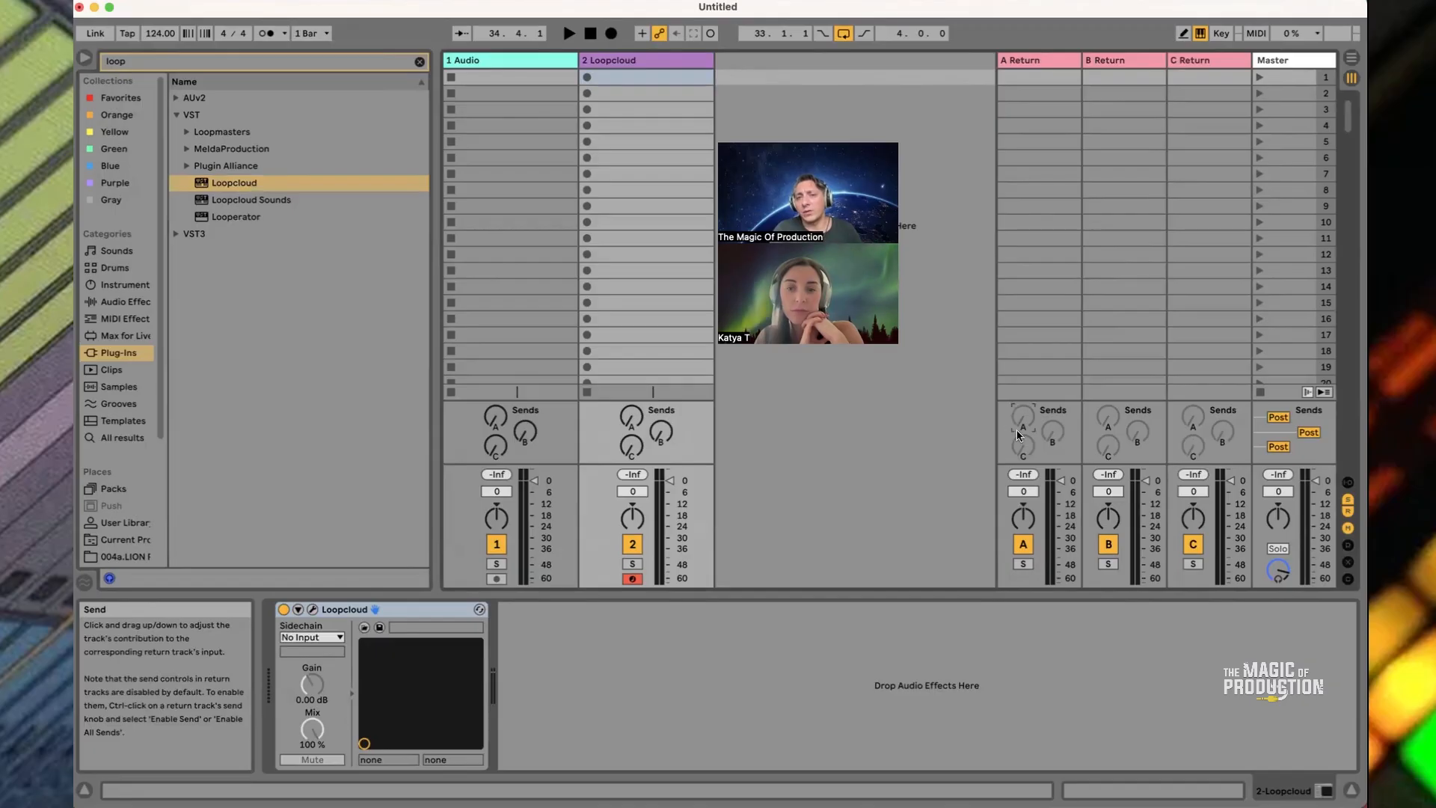
{"action": "left_click_drag", "start_coordinate": [631, 417], "coordinate": [632, 409]}
{"action": "right_click", "coordinate": [1021, 416]}
{"action": "left_click", "coordinate": [1044, 433]}
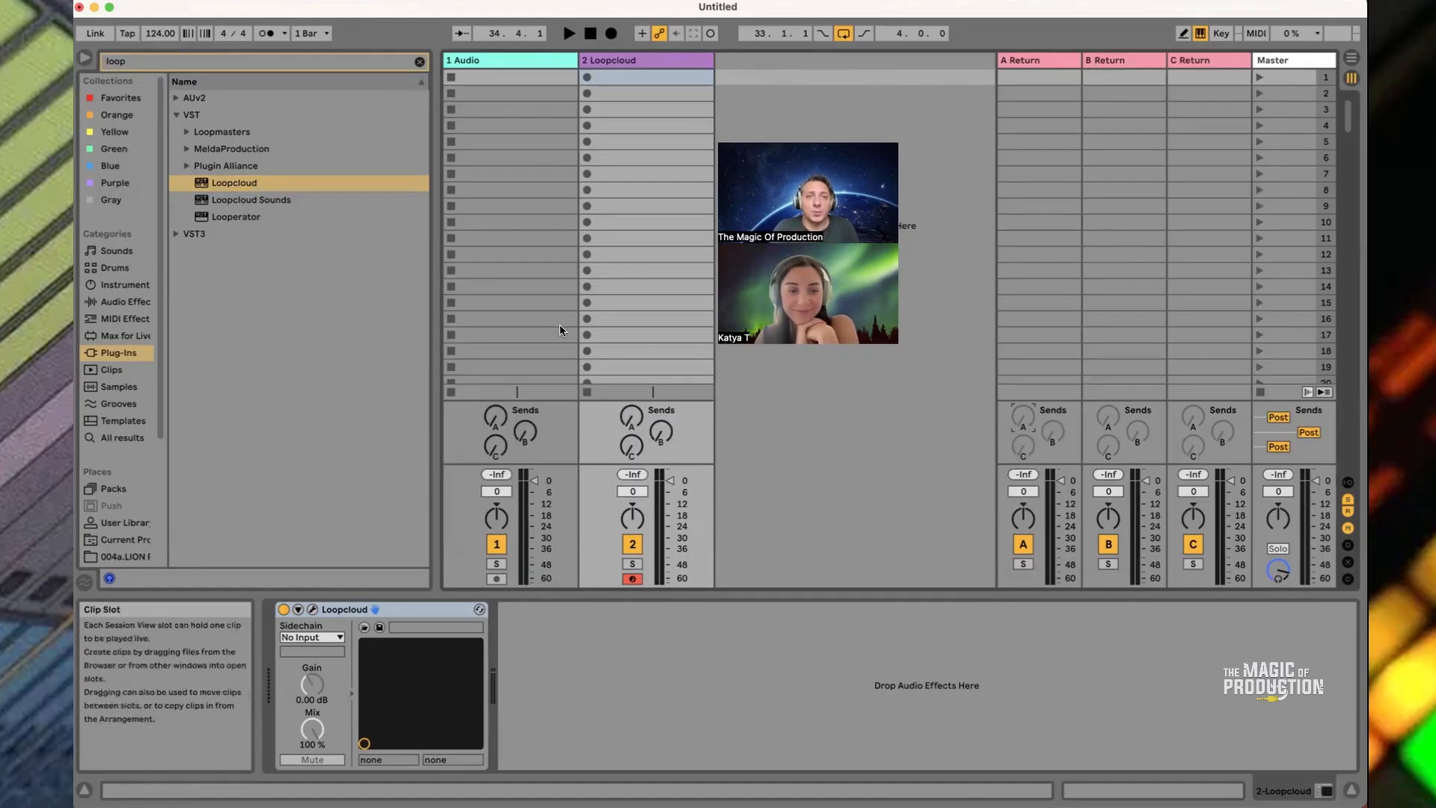
Switch to Arrangement View, look over the open desktop windows and return to the Live set
{"action": "key", "text": "Tab"}
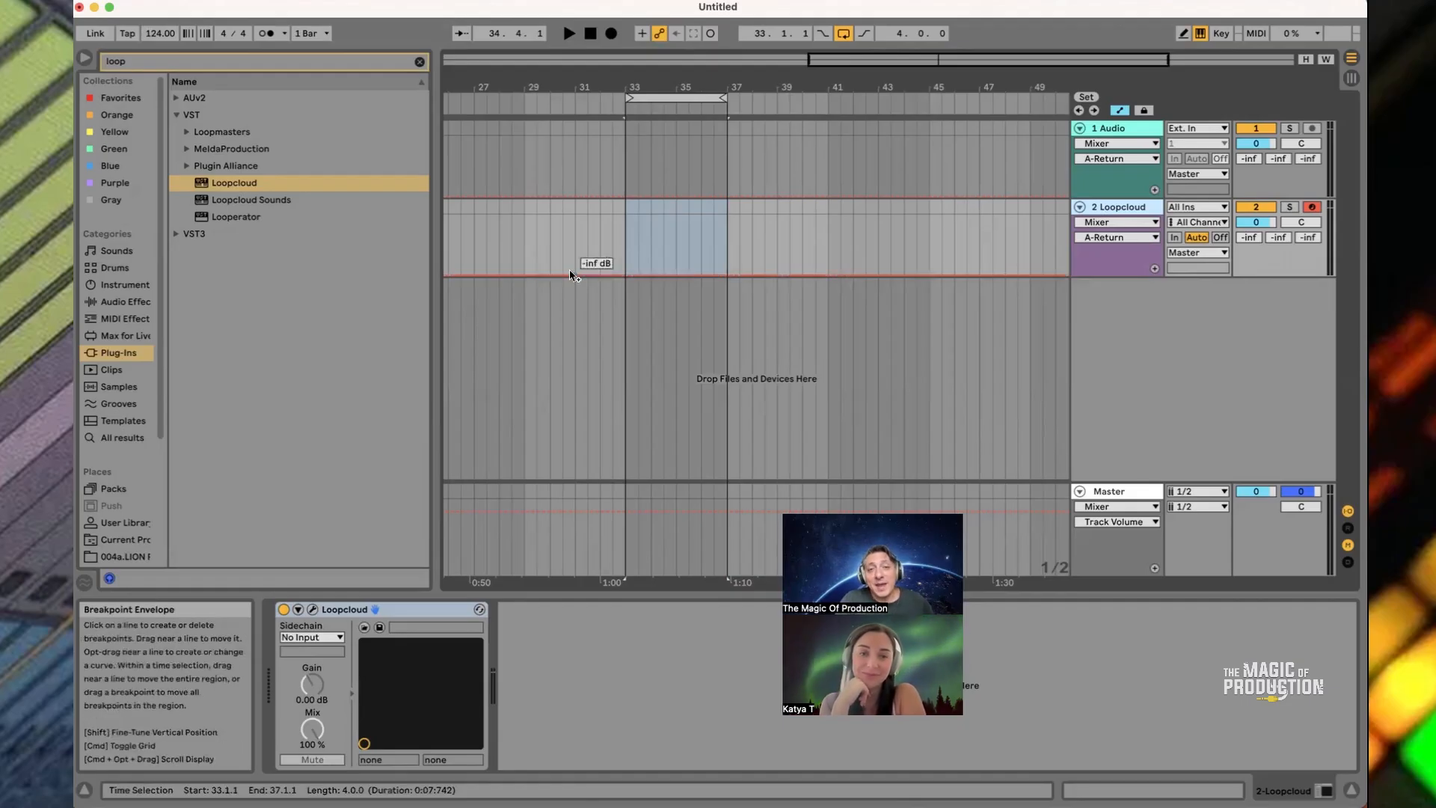
{"action": "key", "text": "ctrl+Up"}
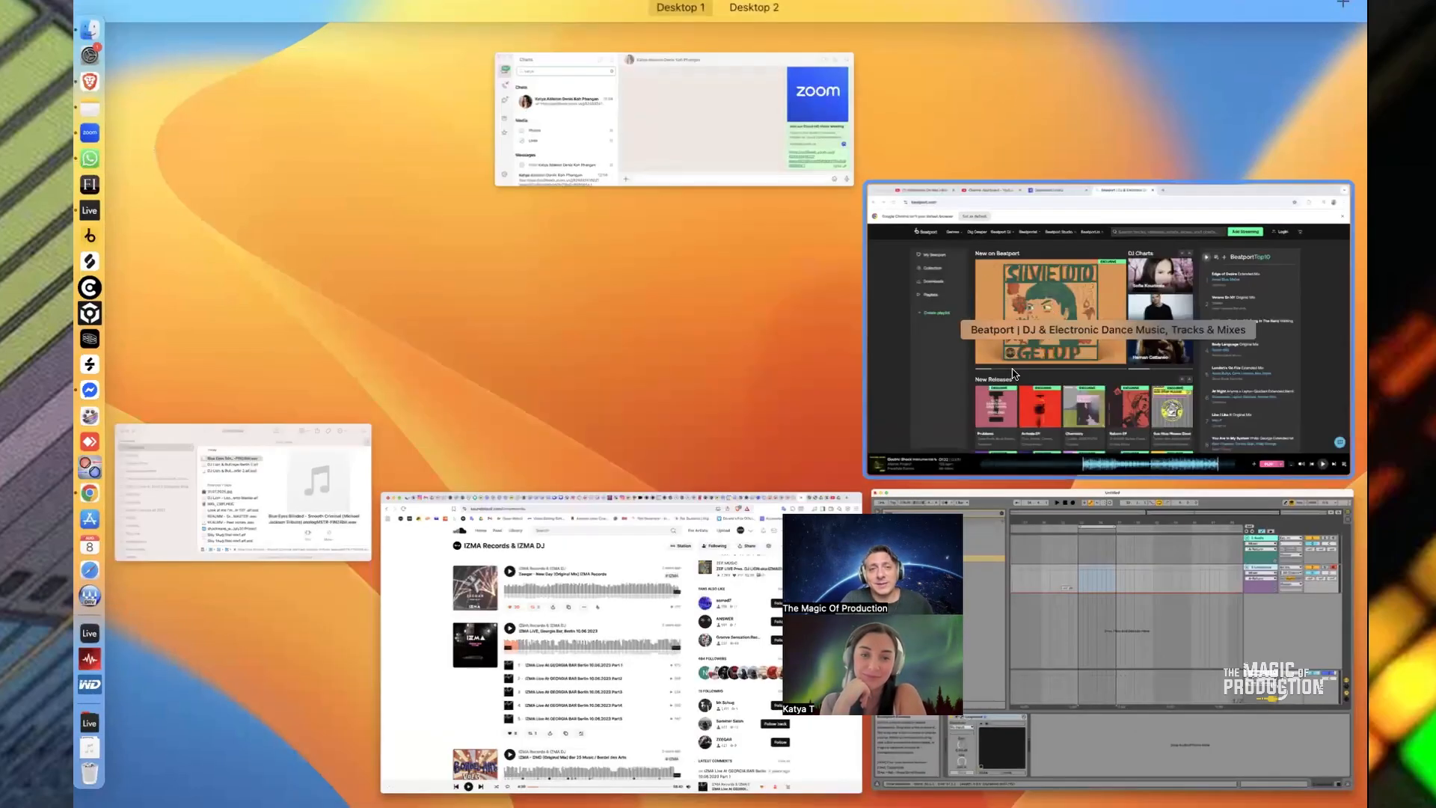
{"action": "left_click", "coordinate": [1017, 573]}
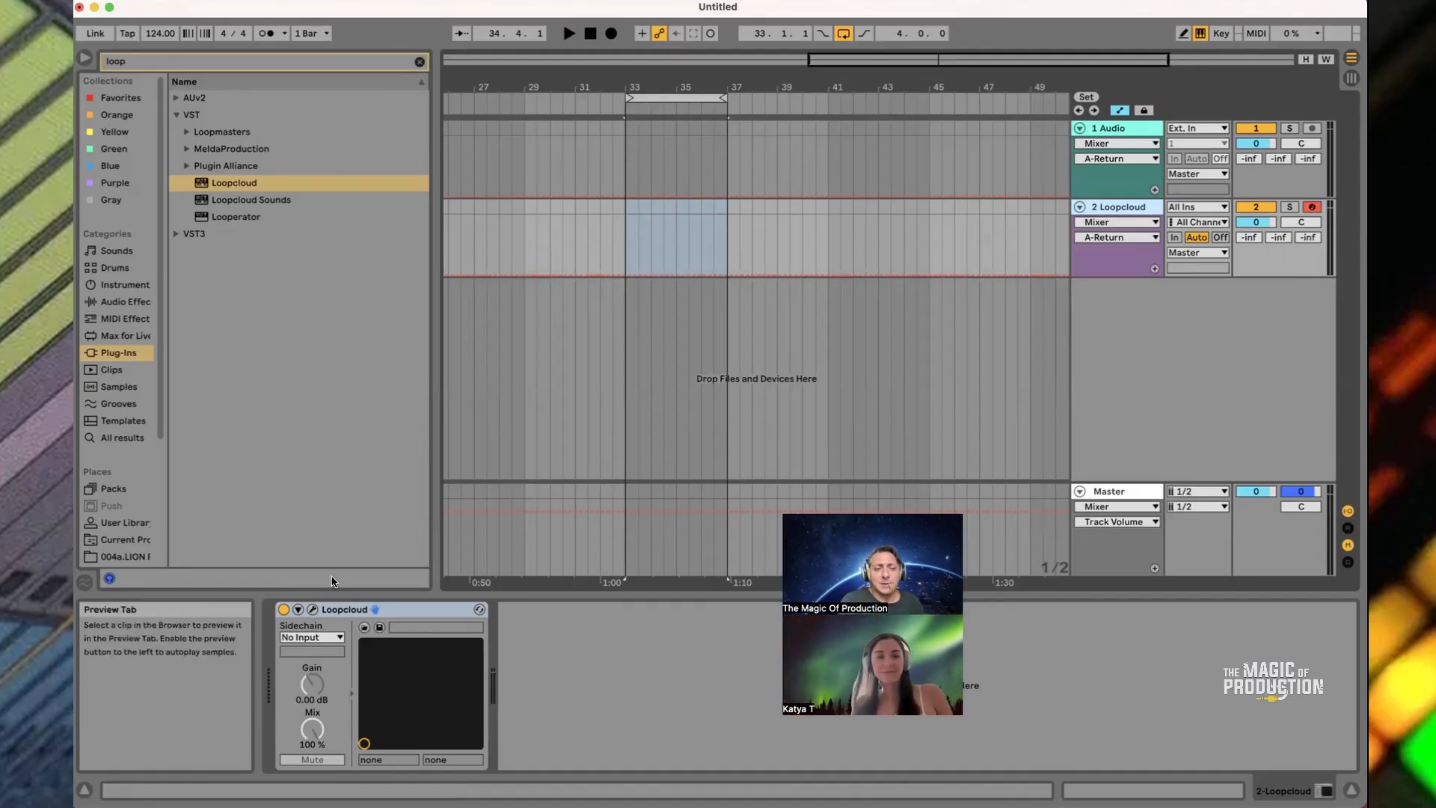
Toggle repeatedly between Arrangement and Session View to compare them, finishing in Session View
{"action": "key", "text": "Tab"}
{"action": "key", "text": "Tab"}
{"action": "key", "text": "Tab"}
{"action": "key", "text": "Tab"}
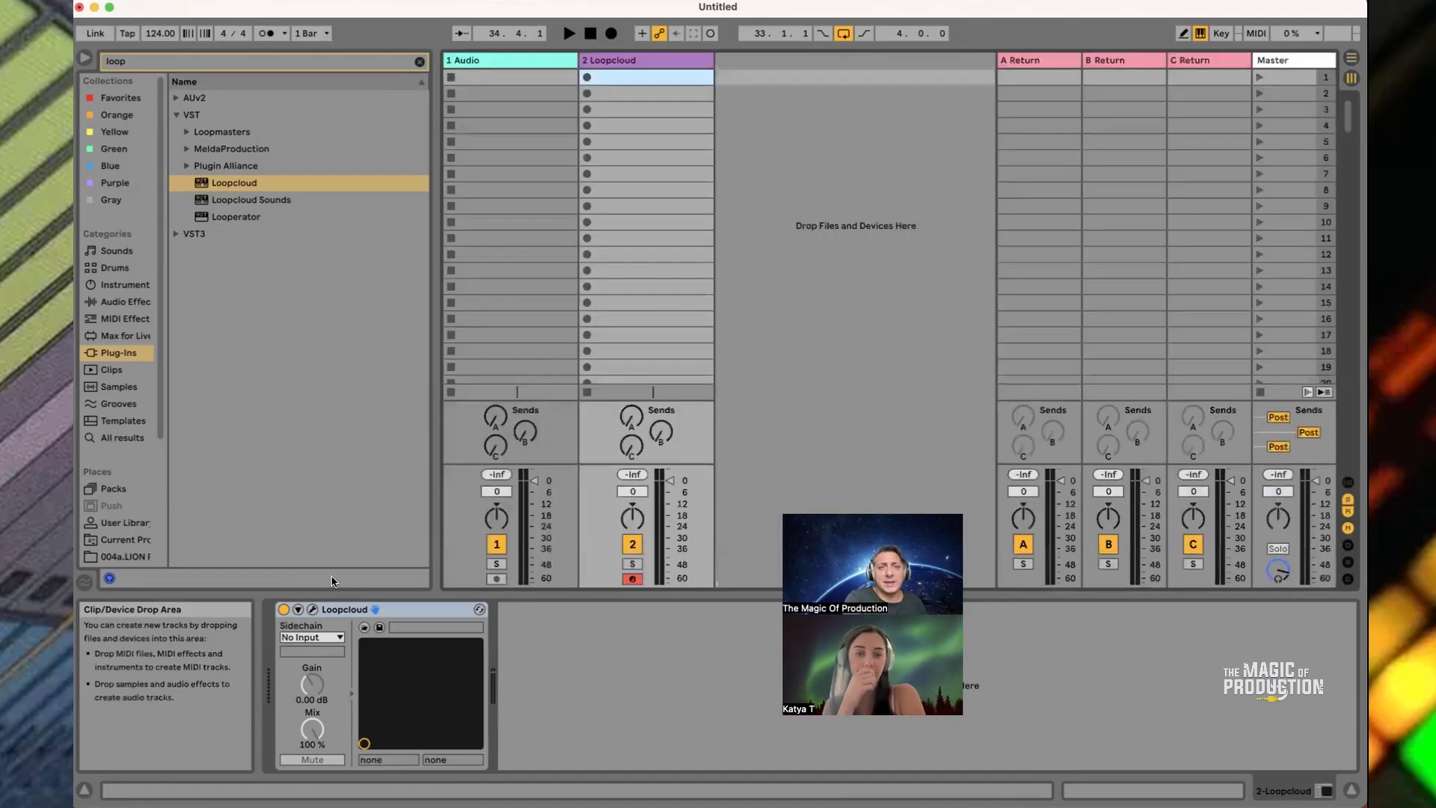
{"action": "key", "text": "Tab"}
{"action": "key", "text": "Tab"}
{"action": "key", "text": "Tab"}
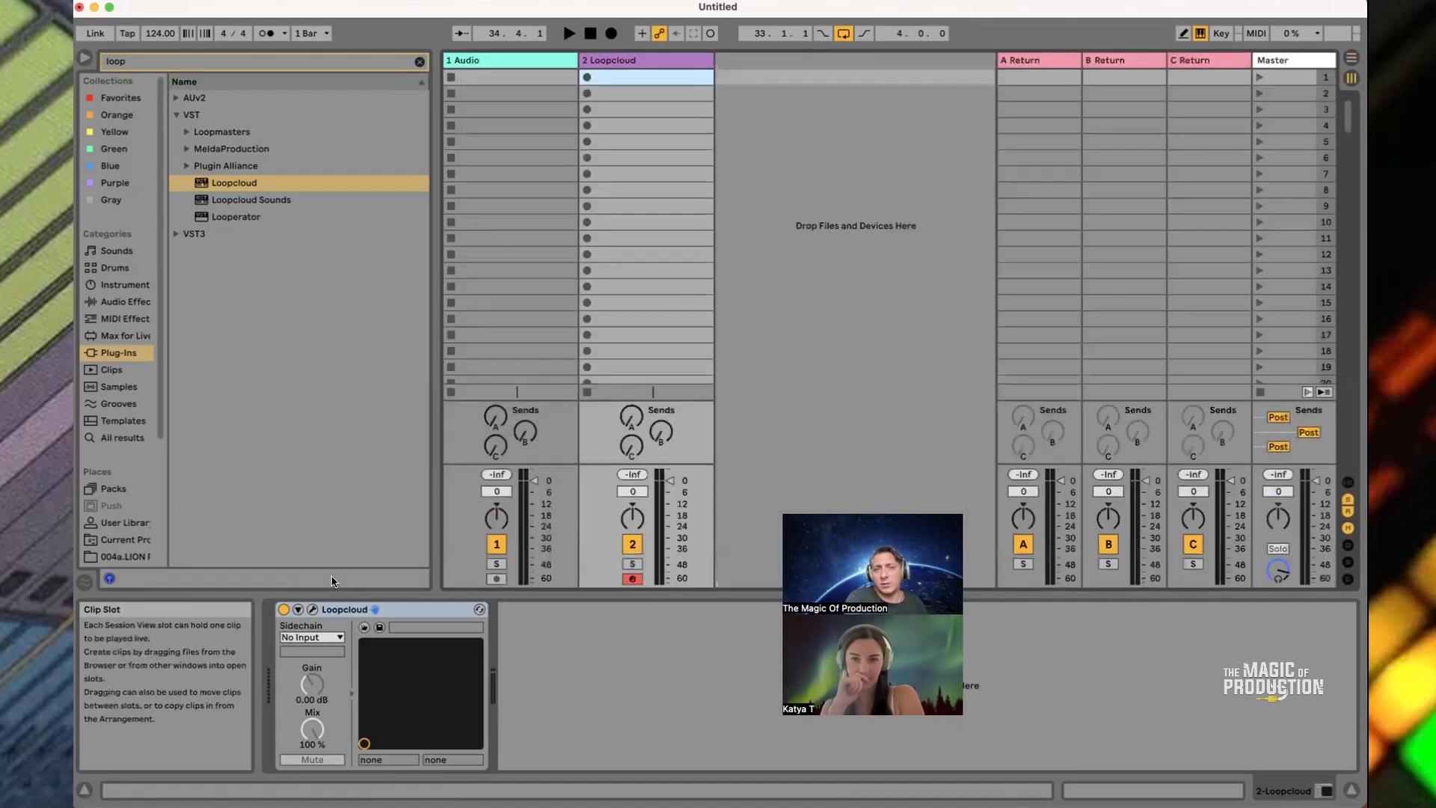
{"action": "key", "text": "Tab"}
{"action": "key", "text": "Tab"}
{"action": "key", "text": "Tab"}
{"action": "key", "text": "Tab"}
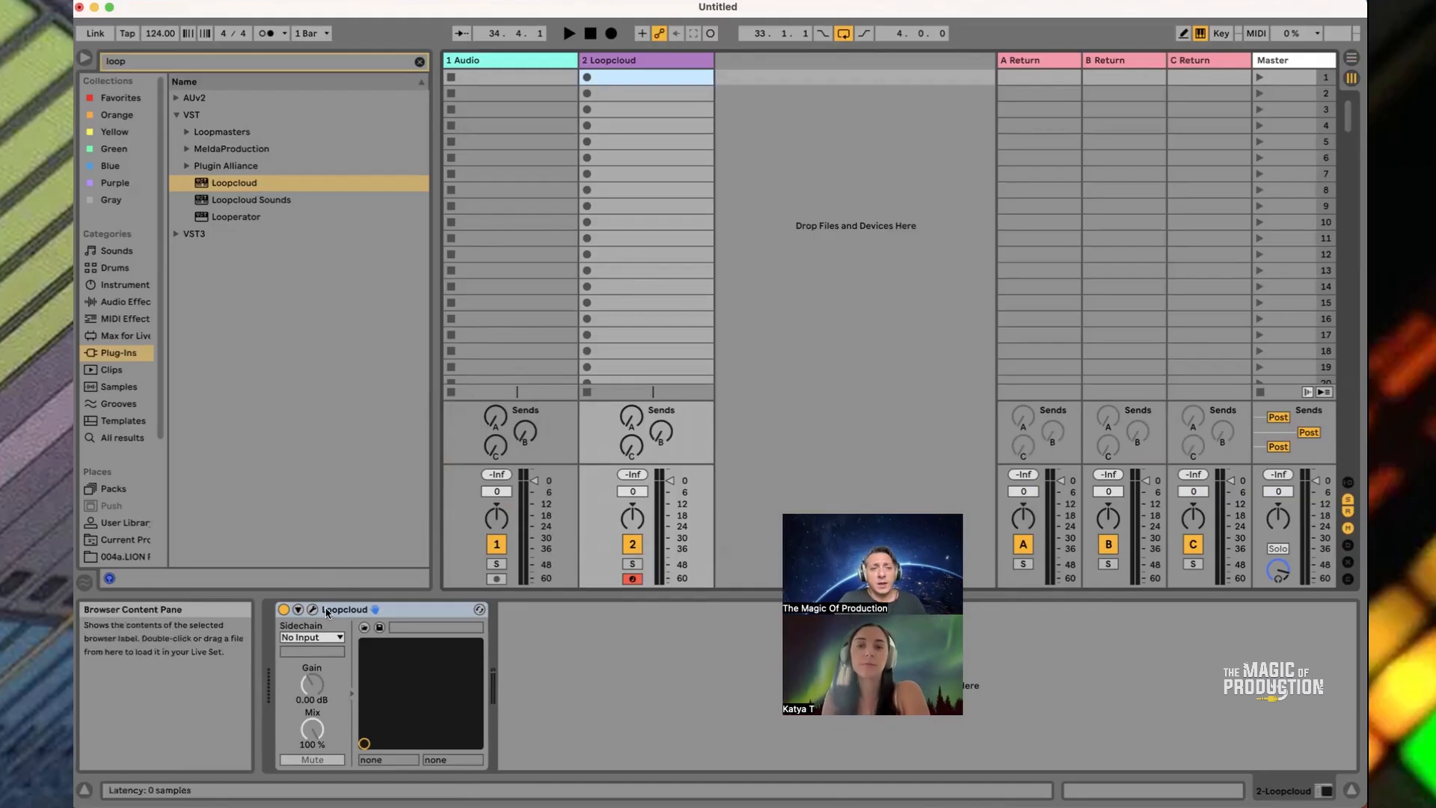
Deactivate and reactivate the Loopcloud device, and unfold and refold its parameters
{"action": "left_click", "coordinate": [284, 611]}
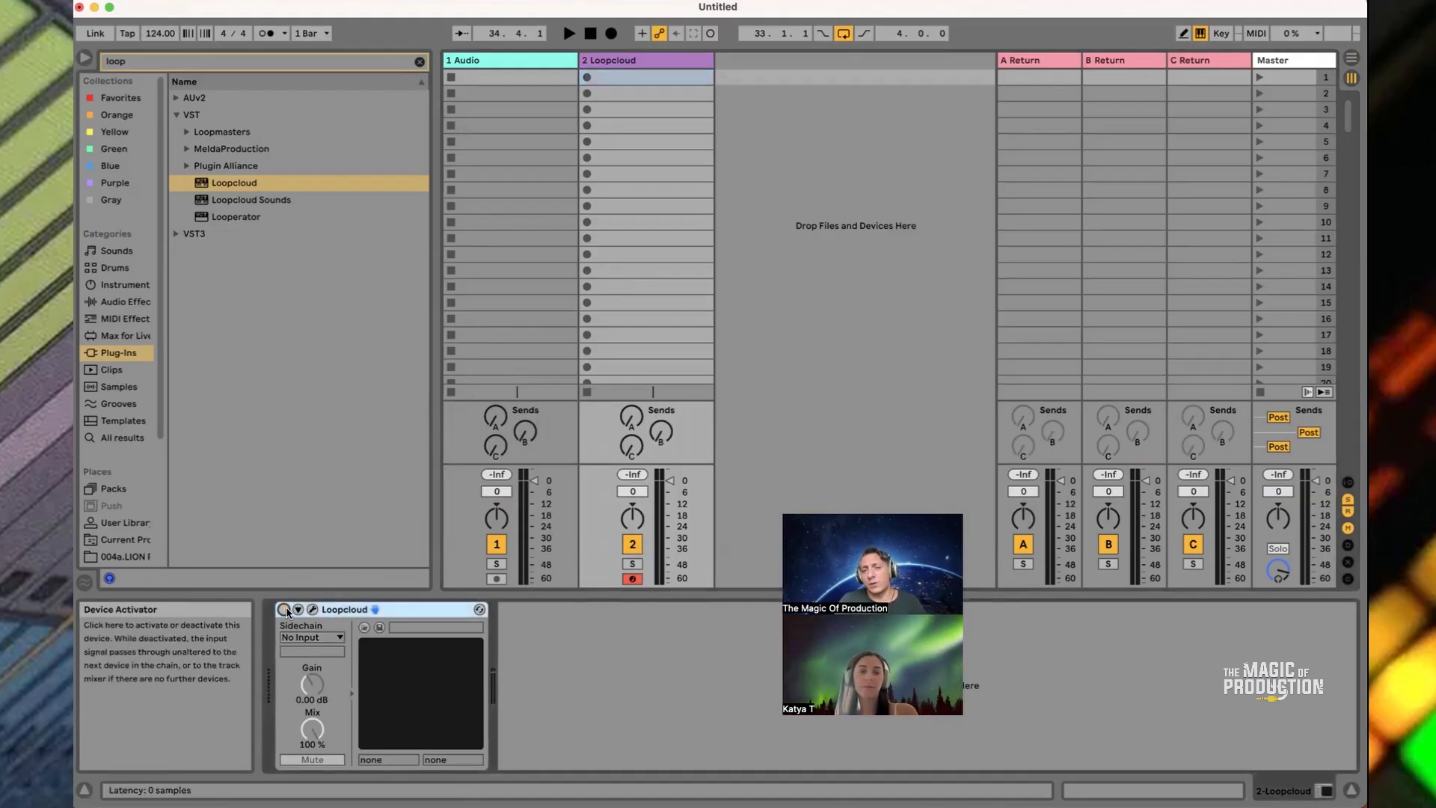
{"action": "left_click", "coordinate": [284, 610]}
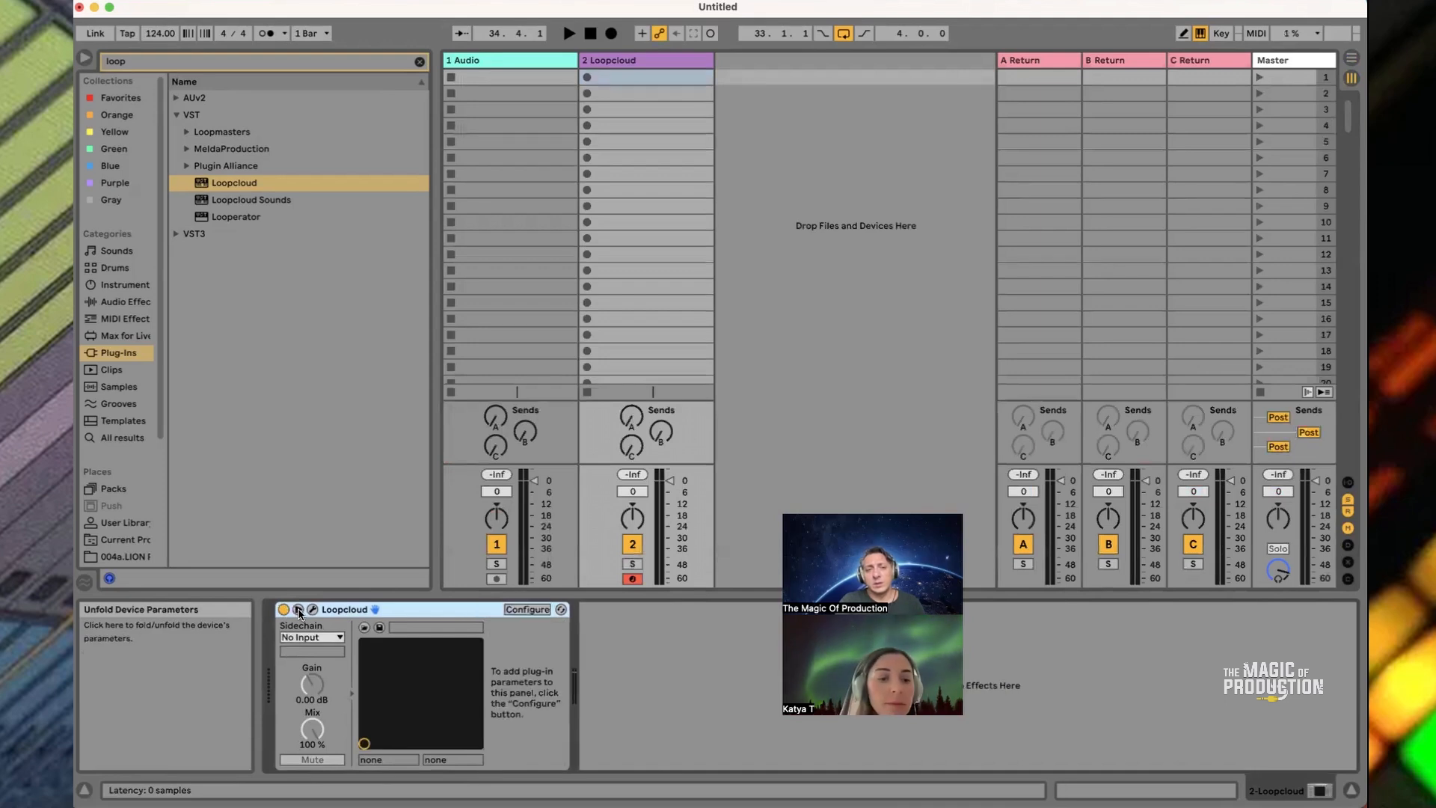
{"action": "left_click", "coordinate": [299, 610]}
{"action": "left_click", "coordinate": [298, 611]}
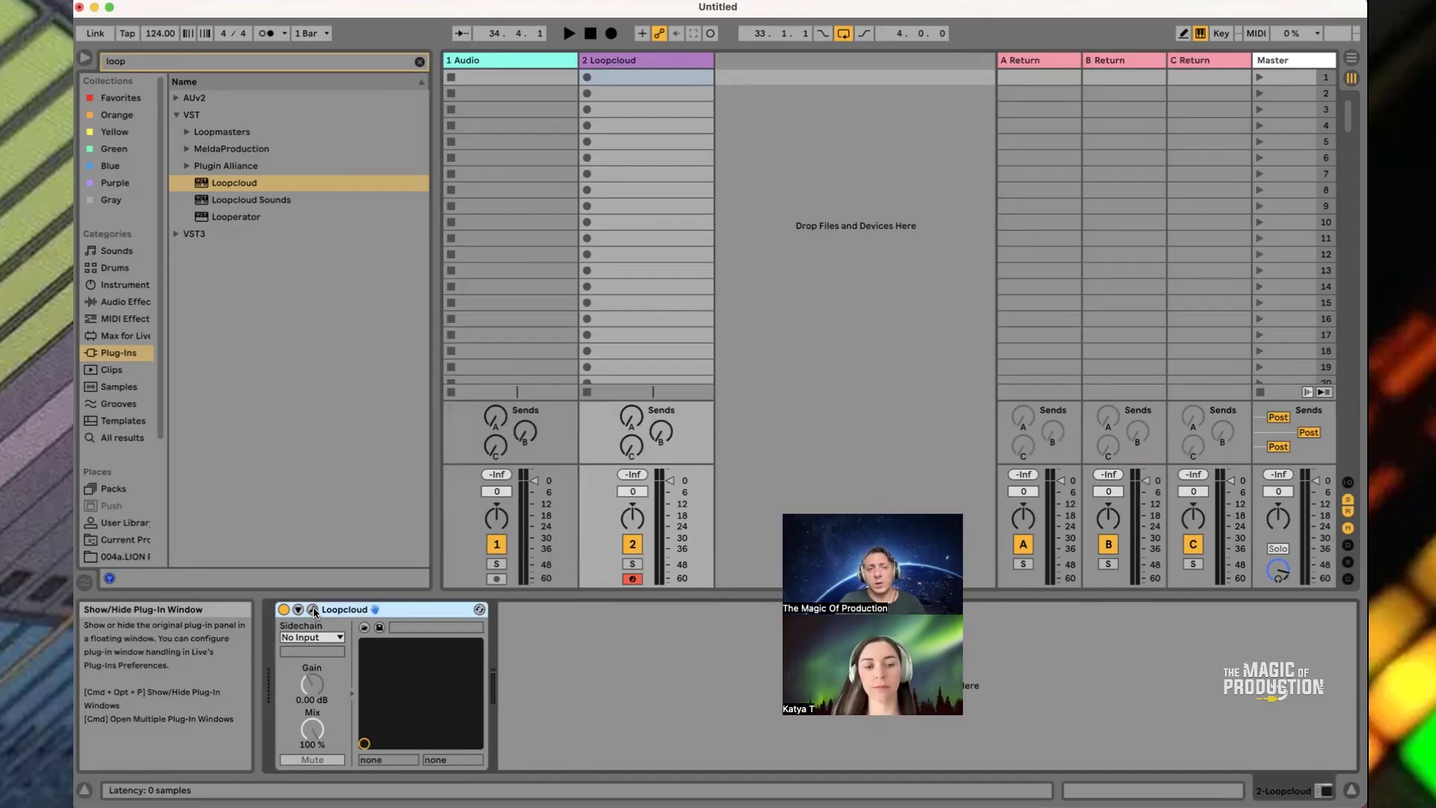
Show and hide the Loopcloud plug-in window several times from its device
{"action": "left_click", "coordinate": [313, 610]}
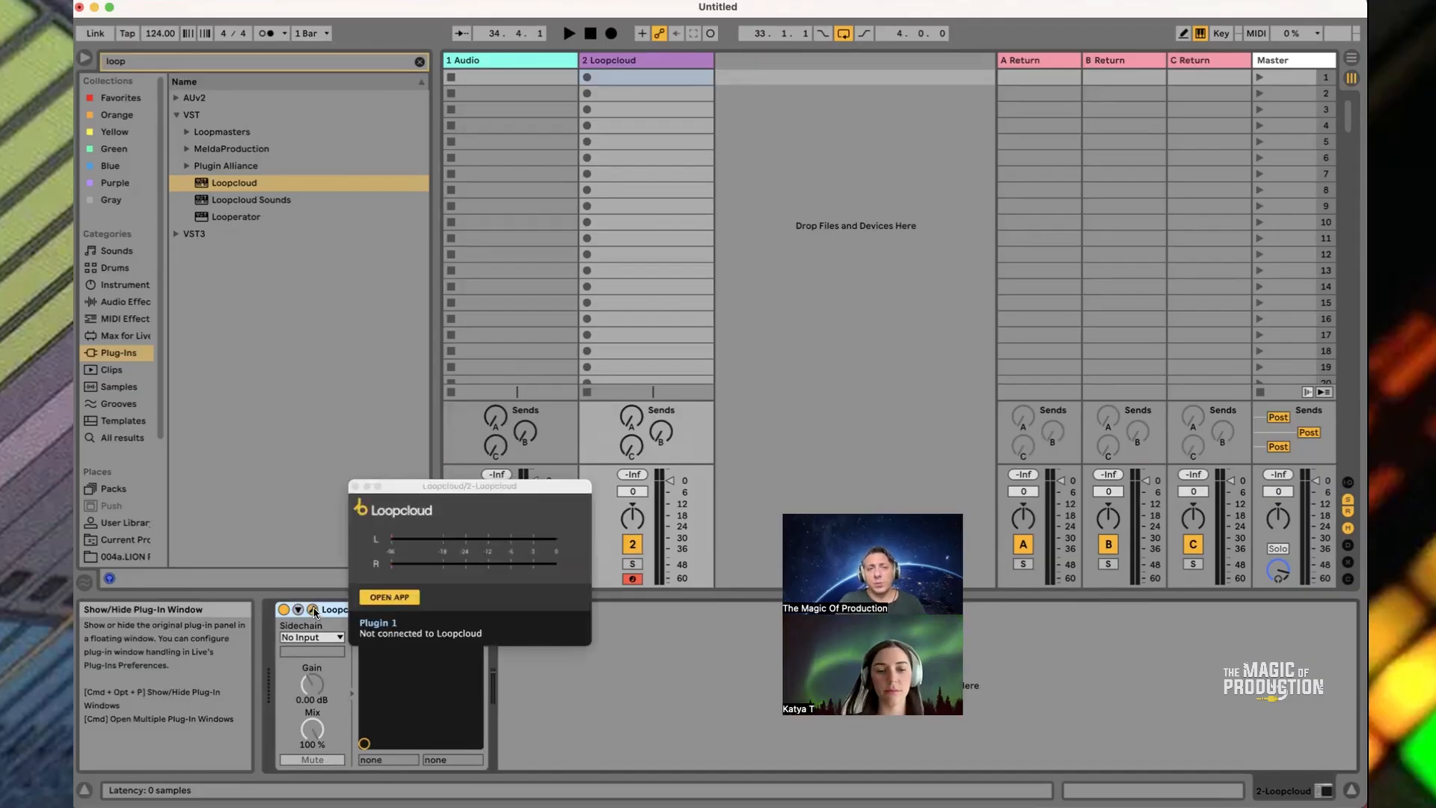
{"action": "left_click", "coordinate": [314, 610]}
{"action": "left_click", "coordinate": [313, 609]}
{"action": "left_click", "coordinate": [313, 610]}
{"action": "left_click", "coordinate": [313, 610]}
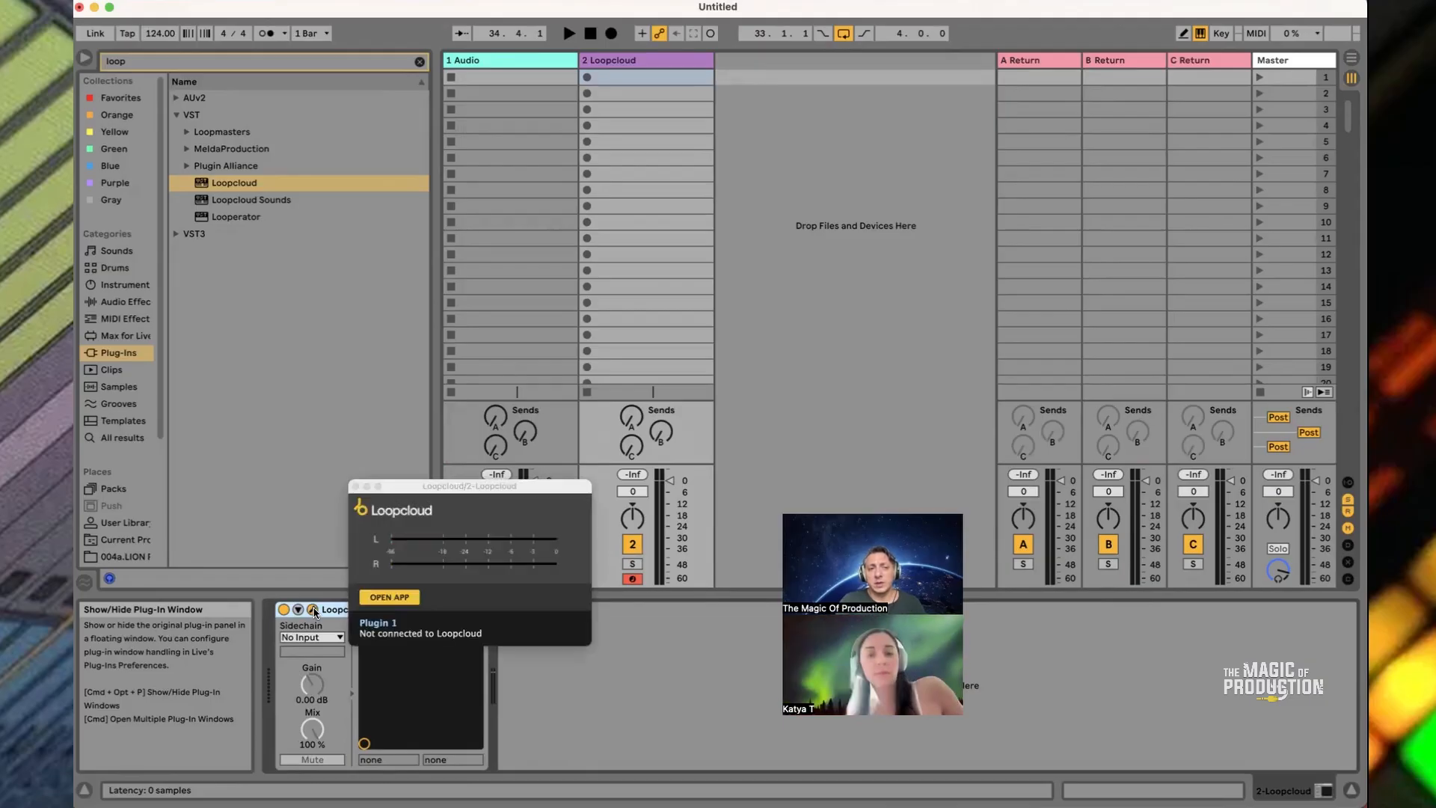
{"action": "left_click", "coordinate": [314, 609]}
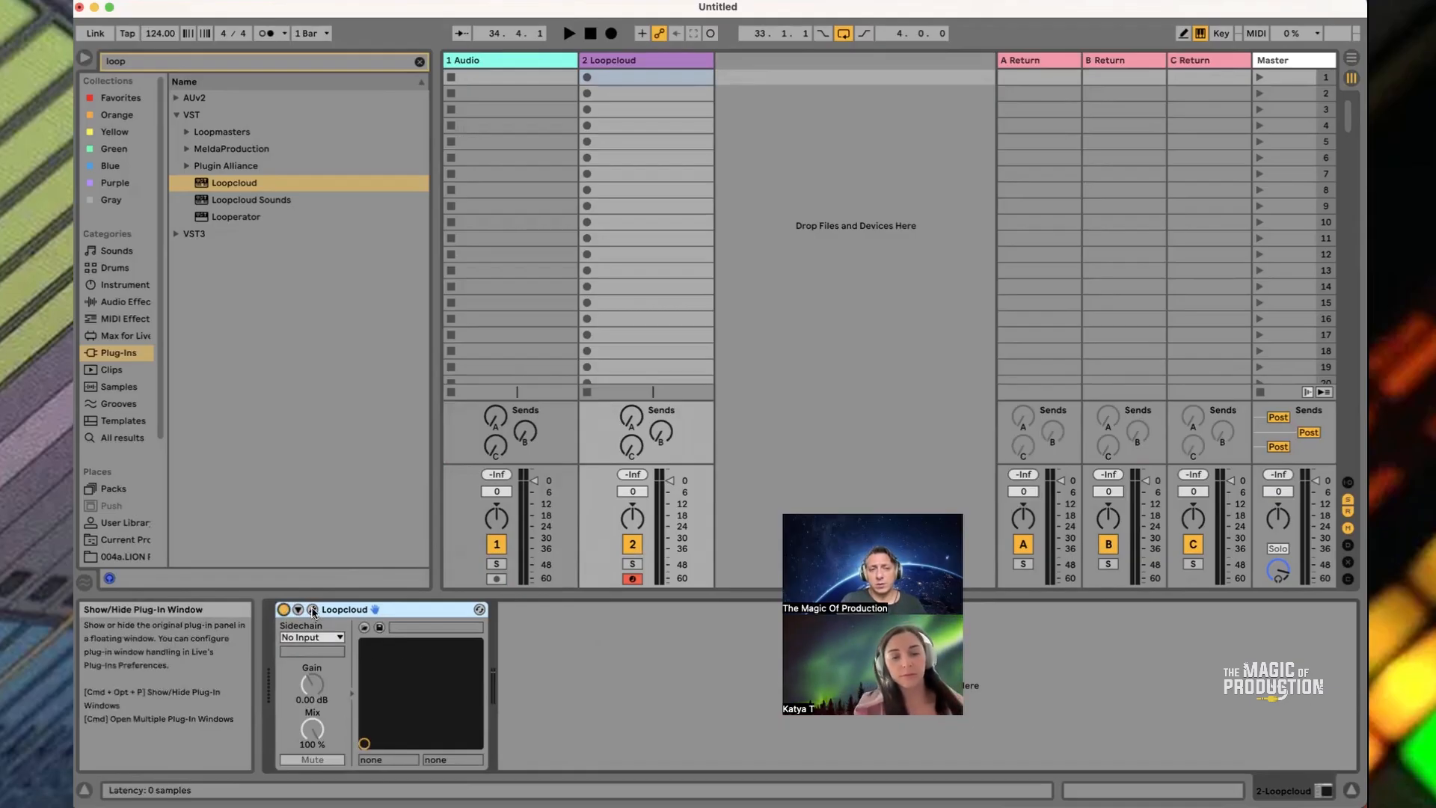
{"action": "left_click", "coordinate": [313, 610]}
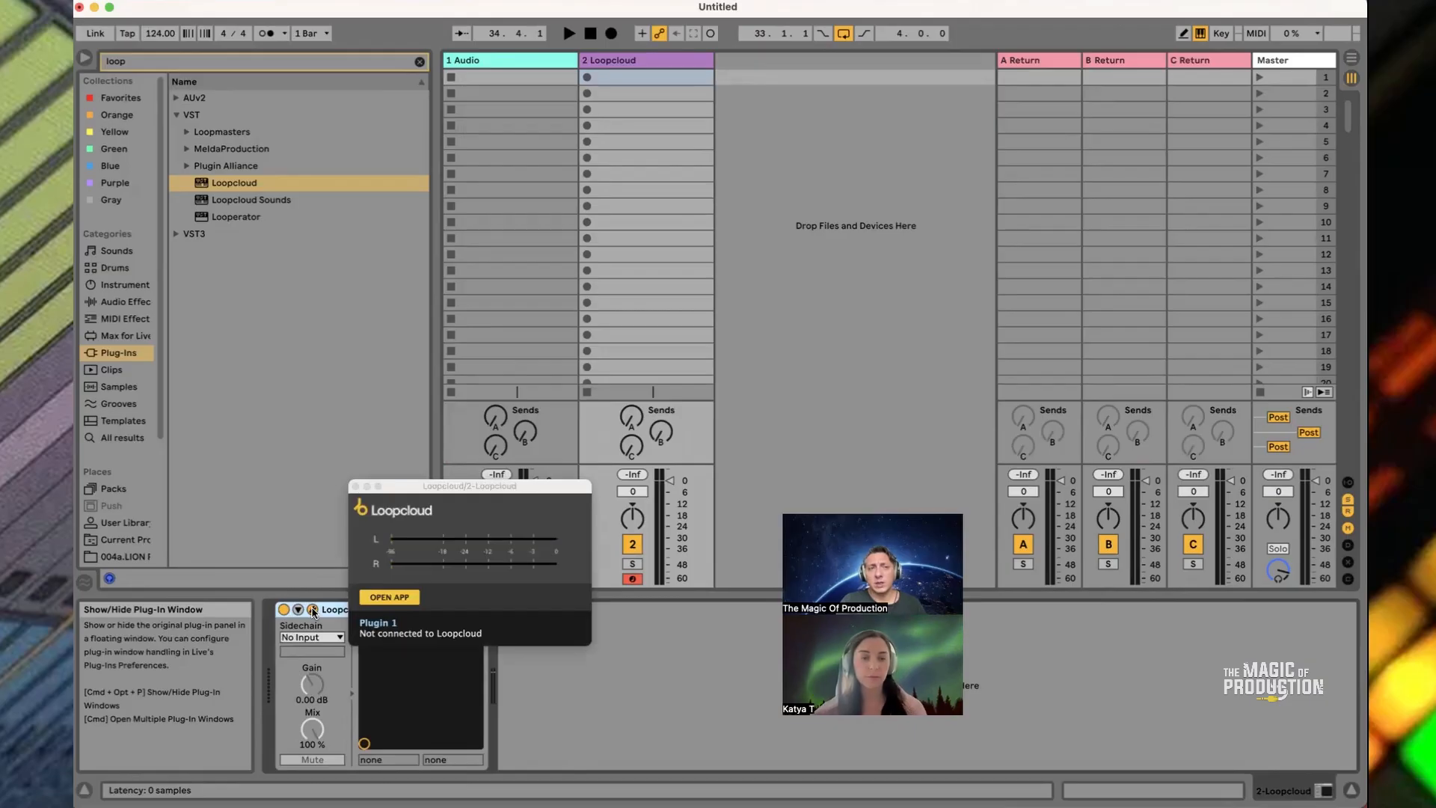
{"action": "left_click", "coordinate": [313, 610]}
{"action": "left_click", "coordinate": [241, 217]}
{"action": "left_click_drag", "start_coordinate": [466, 493], "coordinate": [574, 656]}
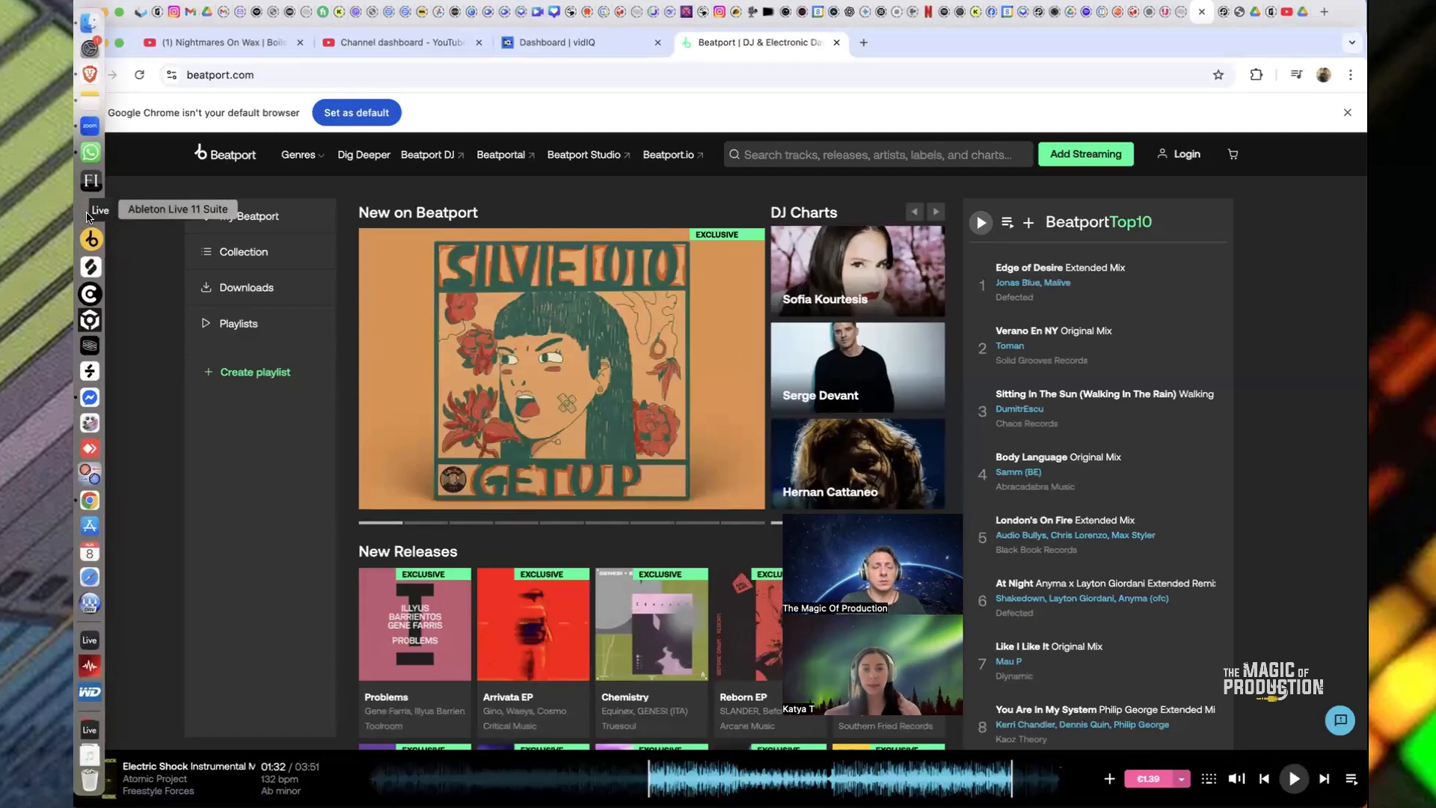
Relaunch Ableton Live 11 Suite, recover the Untitled Live Set, and dismiss the crash notice and report
{"action": "left_click", "coordinate": [87, 216]}
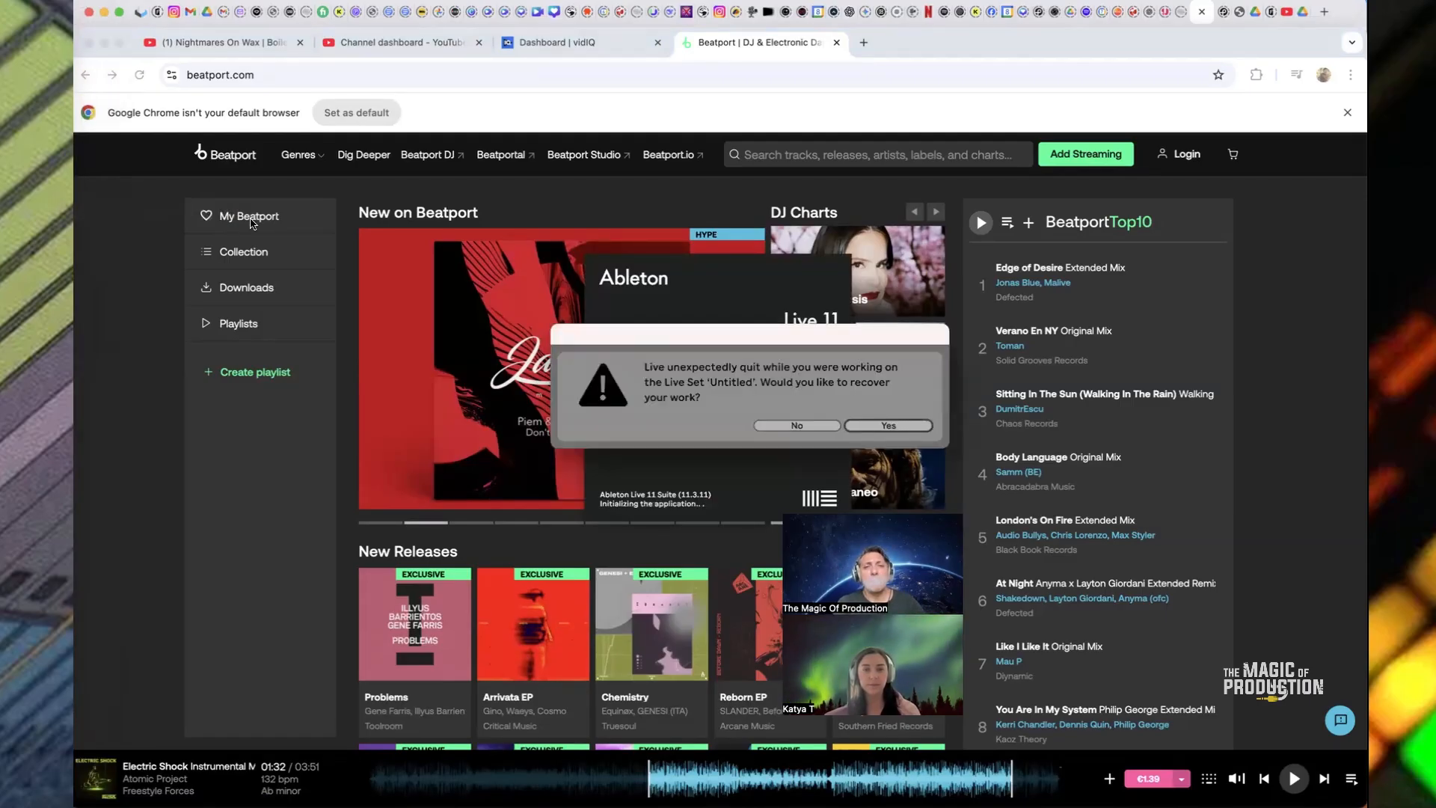
{"action": "left_click", "coordinate": [884, 426]}
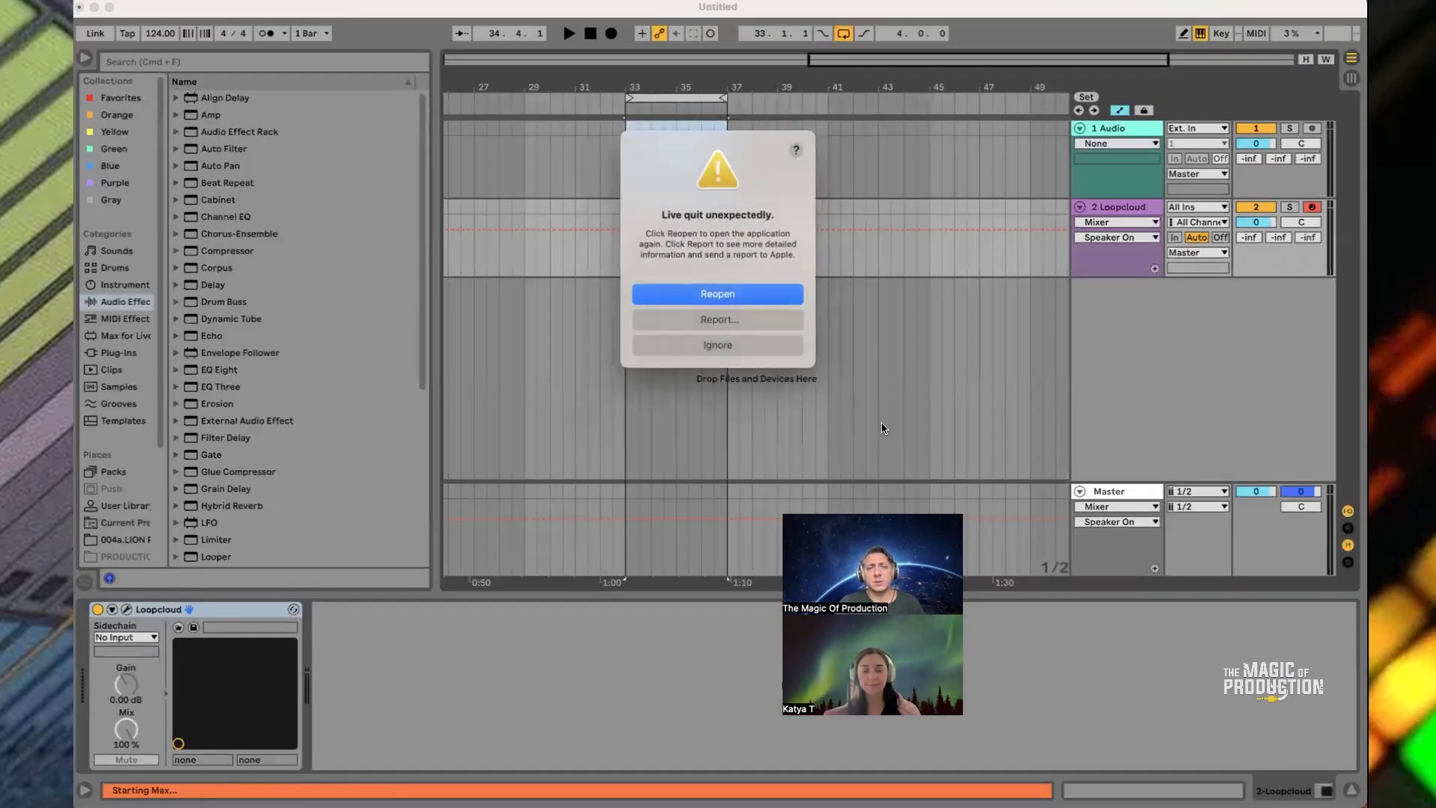
{"action": "left_click", "coordinate": [711, 346]}
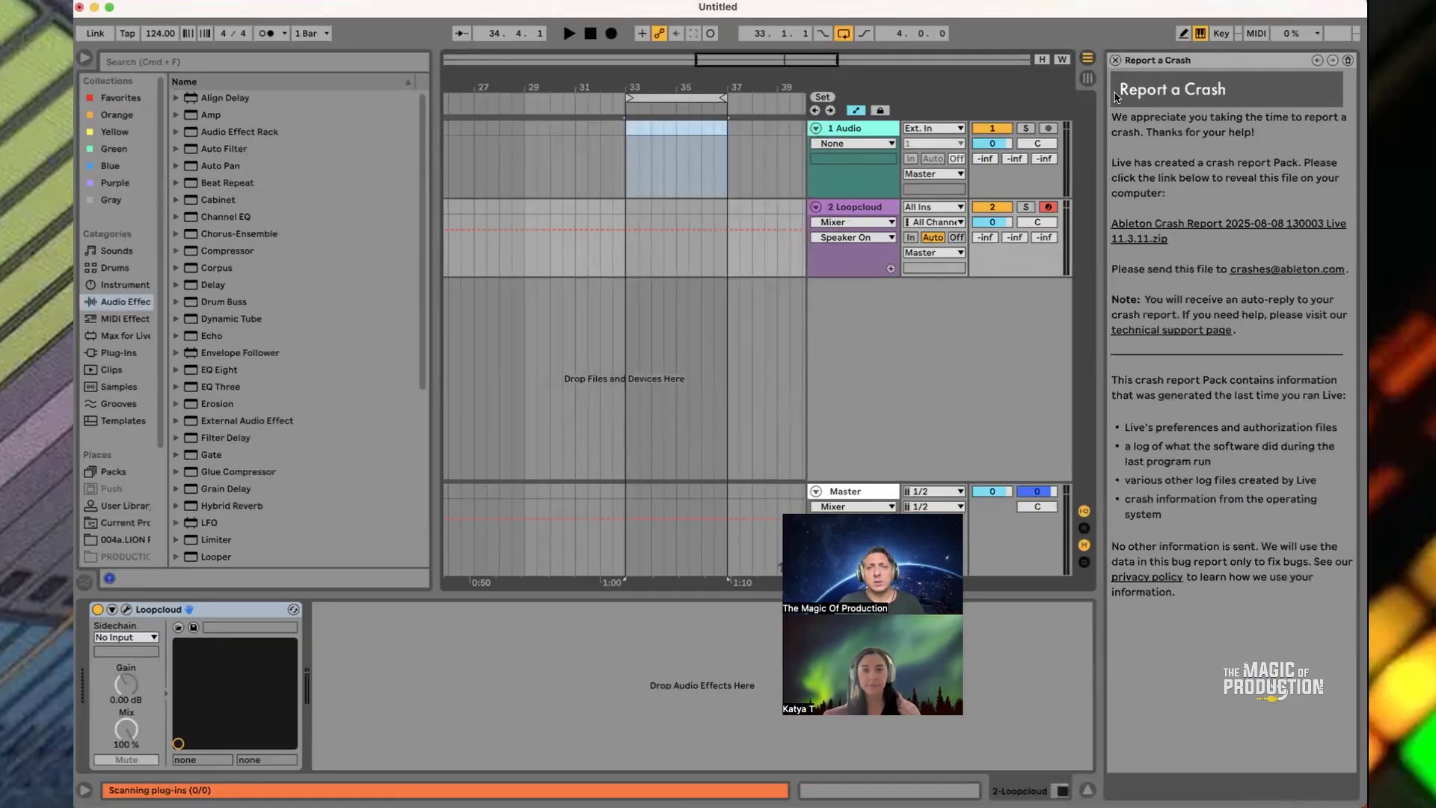
{"action": "left_click", "coordinate": [1116, 61]}
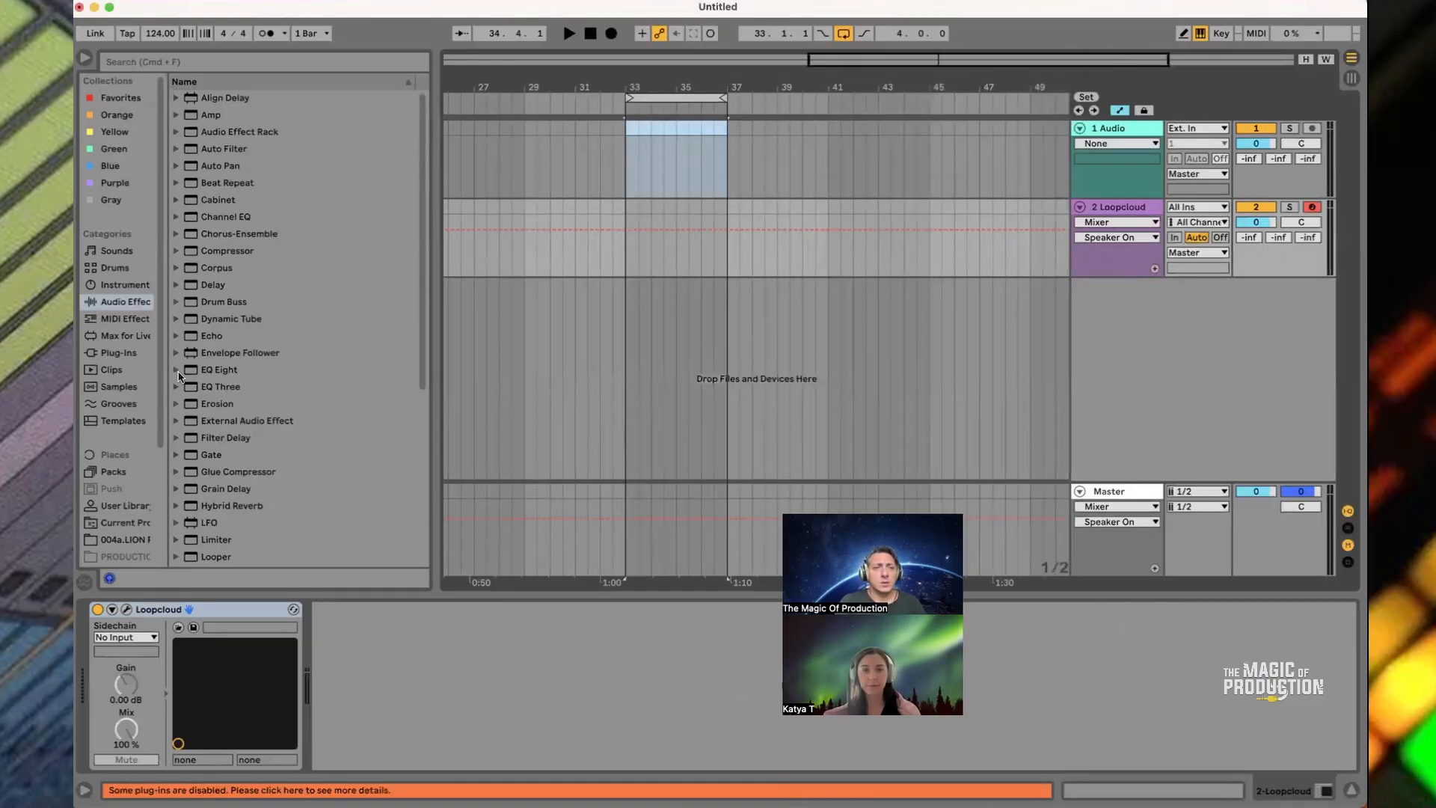
Load A1StereoControl from the A1AUDIO.de folder of the VST3 plug-ins onto the Loopcloud track
{"action": "left_click", "coordinate": [215, 339]}
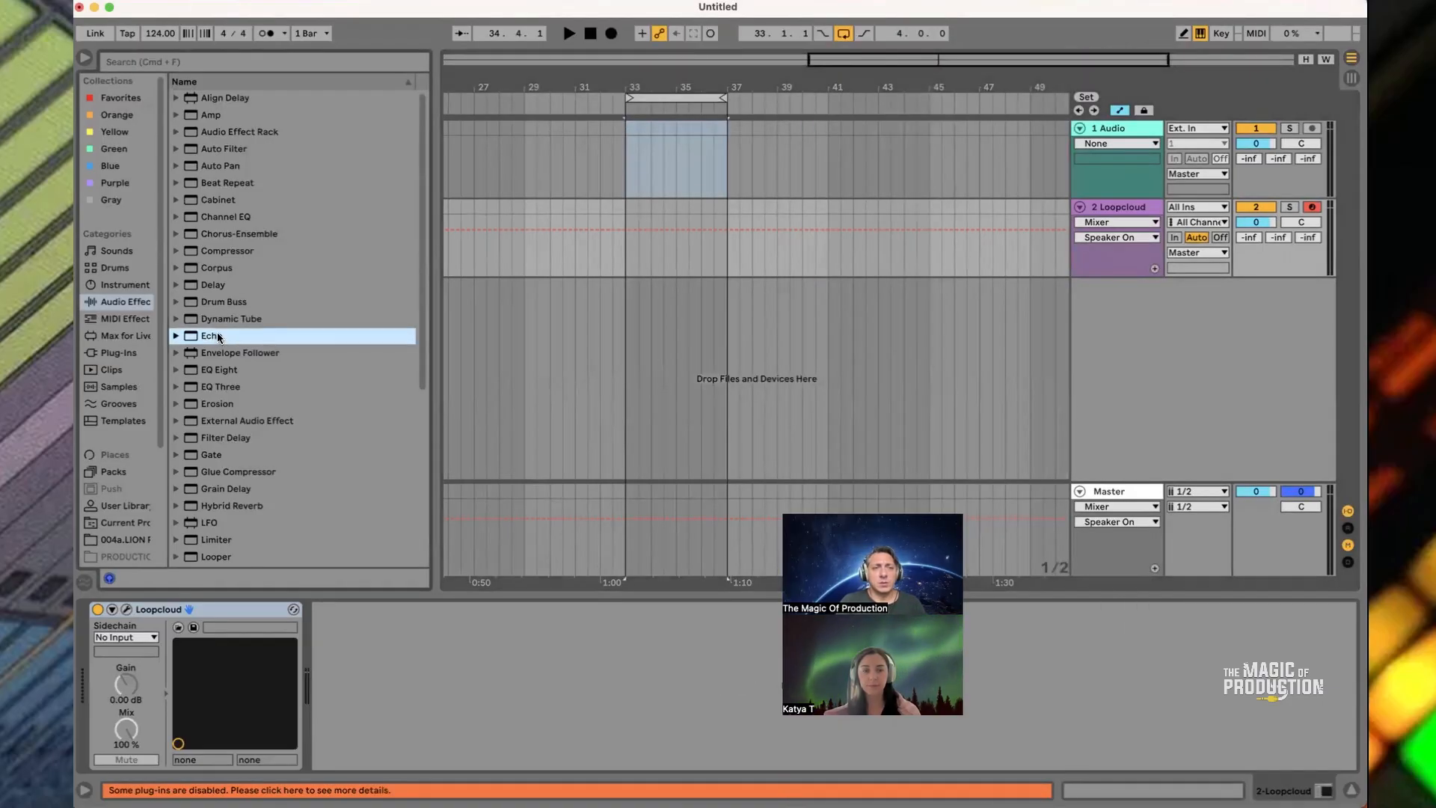
{"action": "left_click", "coordinate": [125, 356]}
{"action": "left_click", "coordinate": [176, 133]}
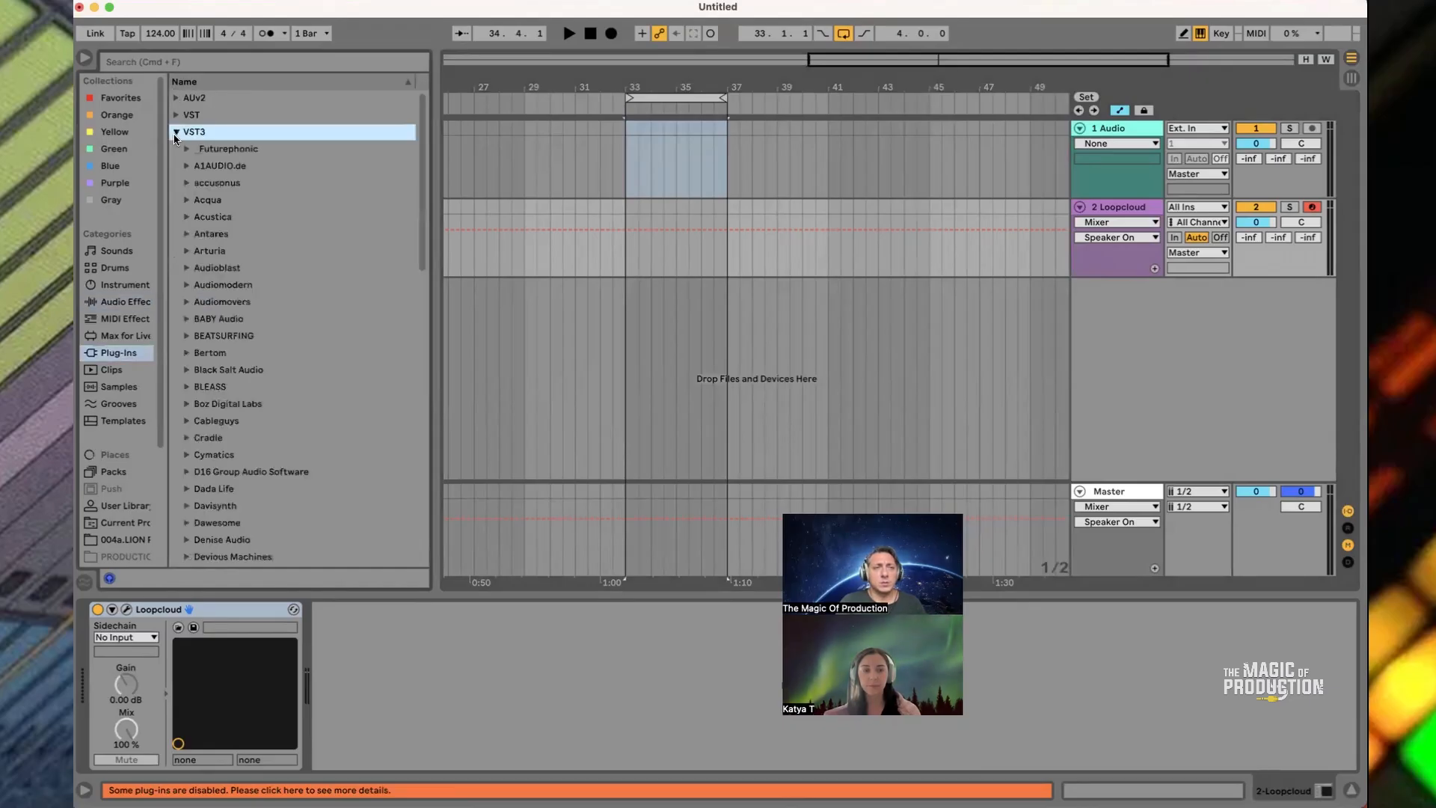
{"action": "left_click", "coordinate": [187, 166]}
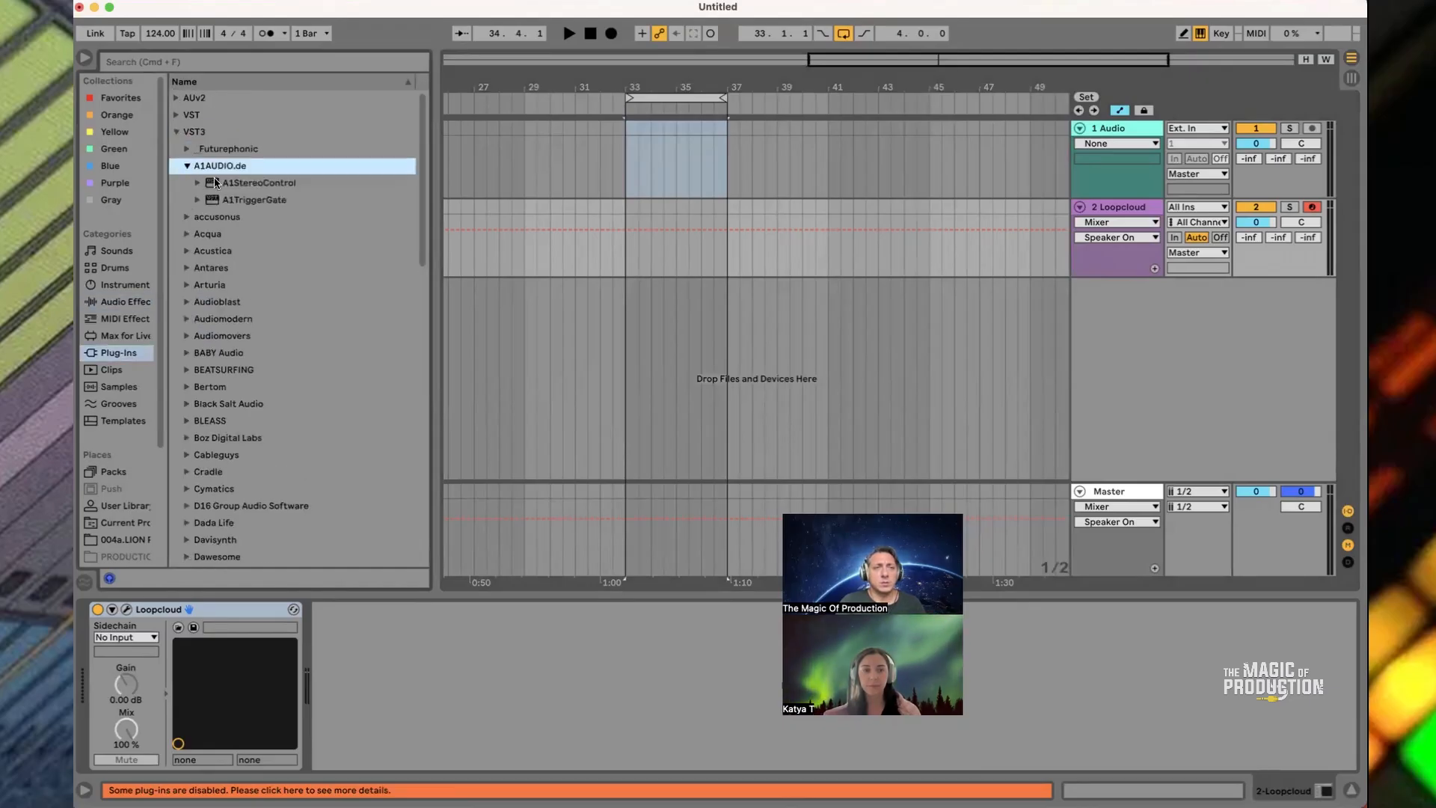
{"action": "left_click", "coordinate": [258, 184]}
{"action": "left_click_drag", "start_coordinate": [275, 182], "coordinate": [406, 685]}
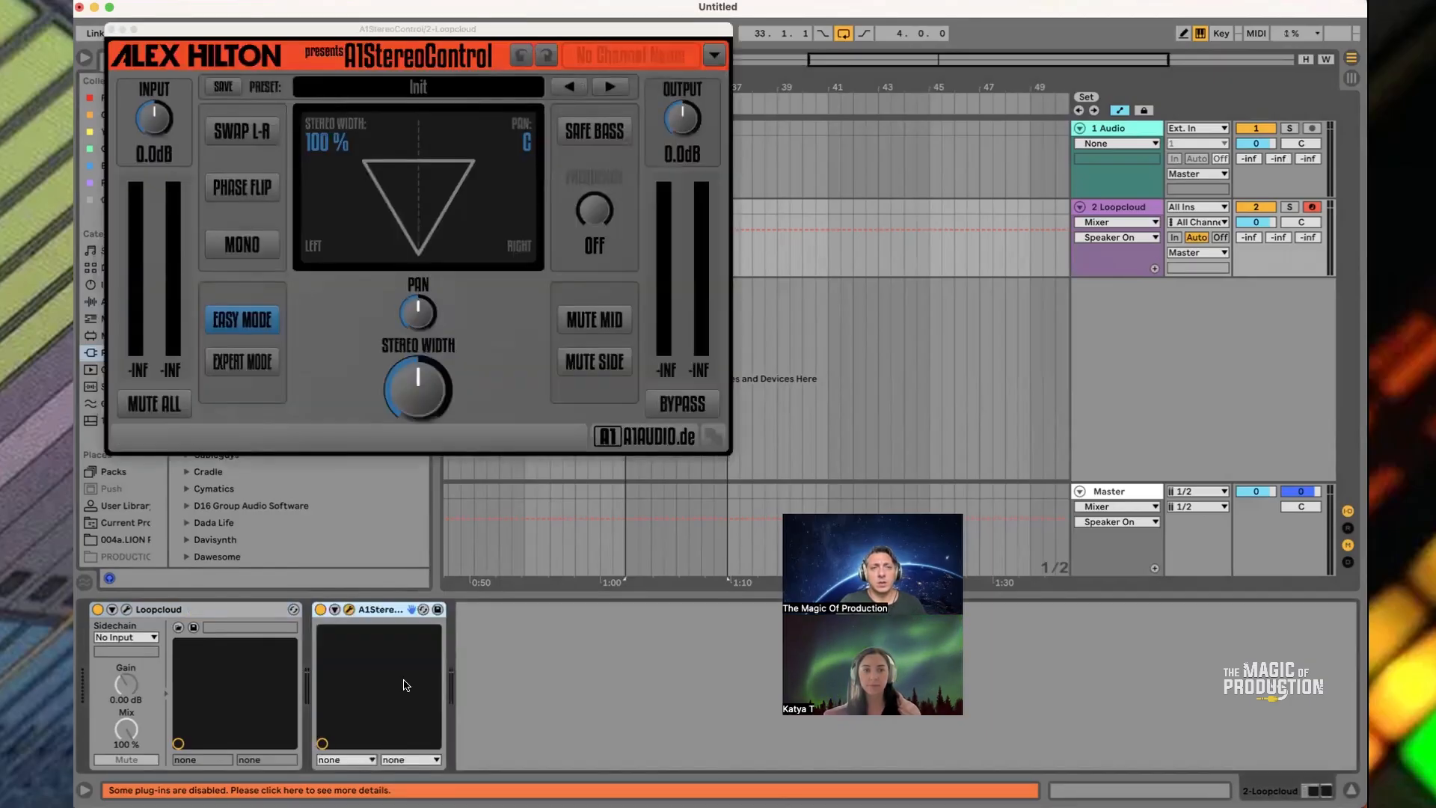
Toggle A1StereoControl's activation and plug-in window off and on, then delete the device from the Loopcloud track
{"action": "left_click", "coordinate": [318, 609]}
{"action": "left_click", "coordinate": [318, 609]}
{"action": "left_click", "coordinate": [348, 610]}
{"action": "left_click", "coordinate": [349, 610]}
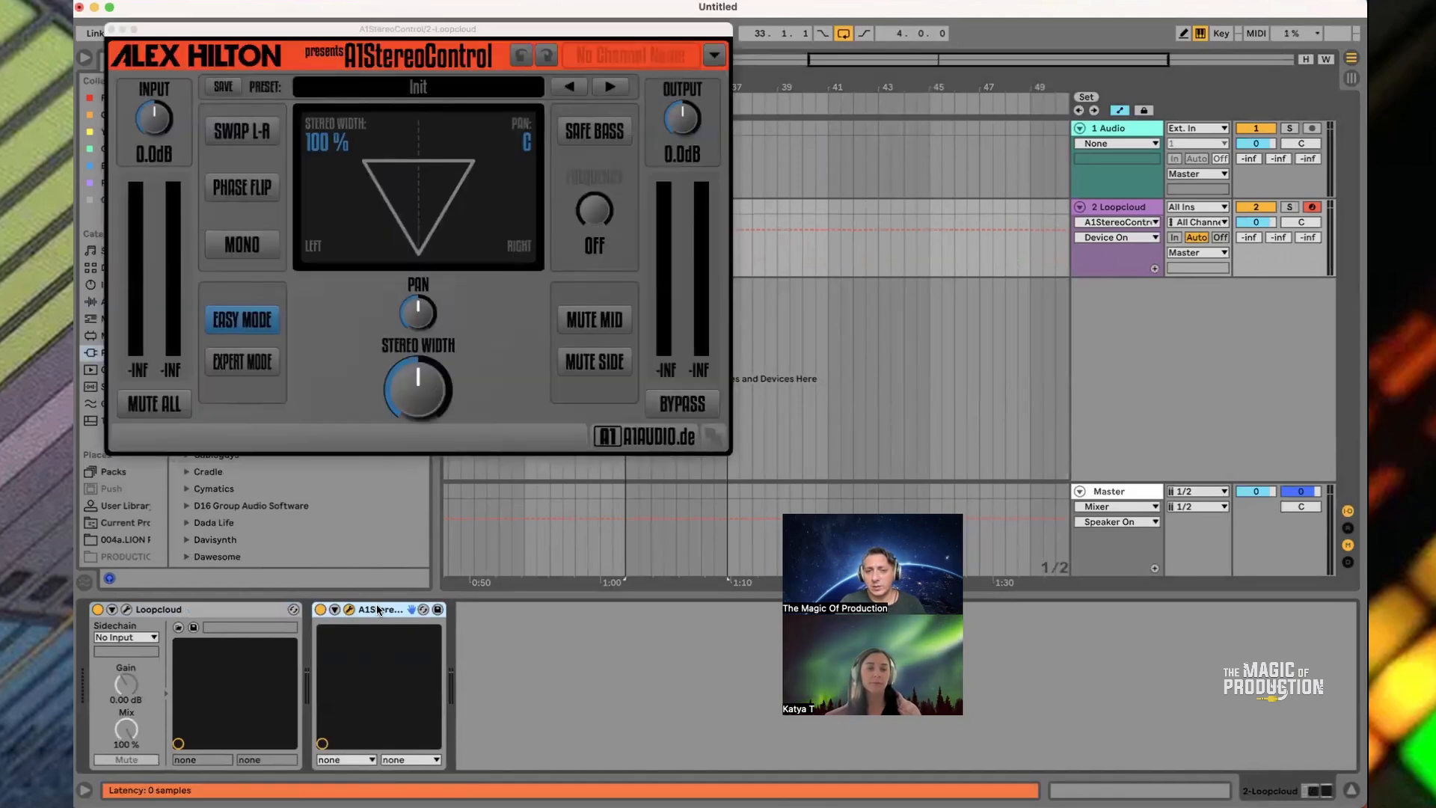
{"action": "key", "text": "Delete"}
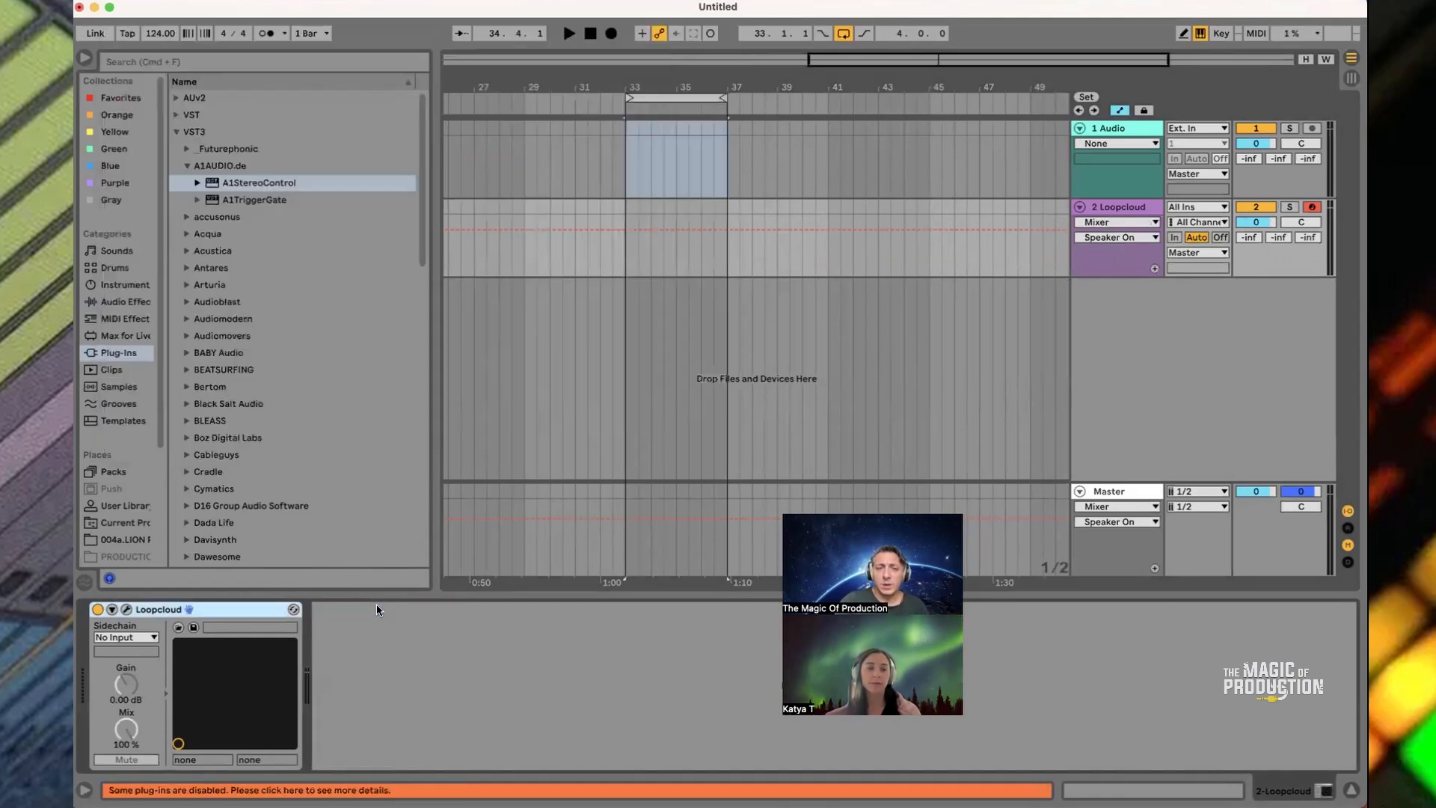
Show the Loopcloud plug-in window, move it over the arrangement and launch the Loopcloud app from it
{"action": "left_click", "coordinate": [127, 610]}
{"action": "left_click_drag", "start_coordinate": [196, 40], "coordinate": [503, 360]}
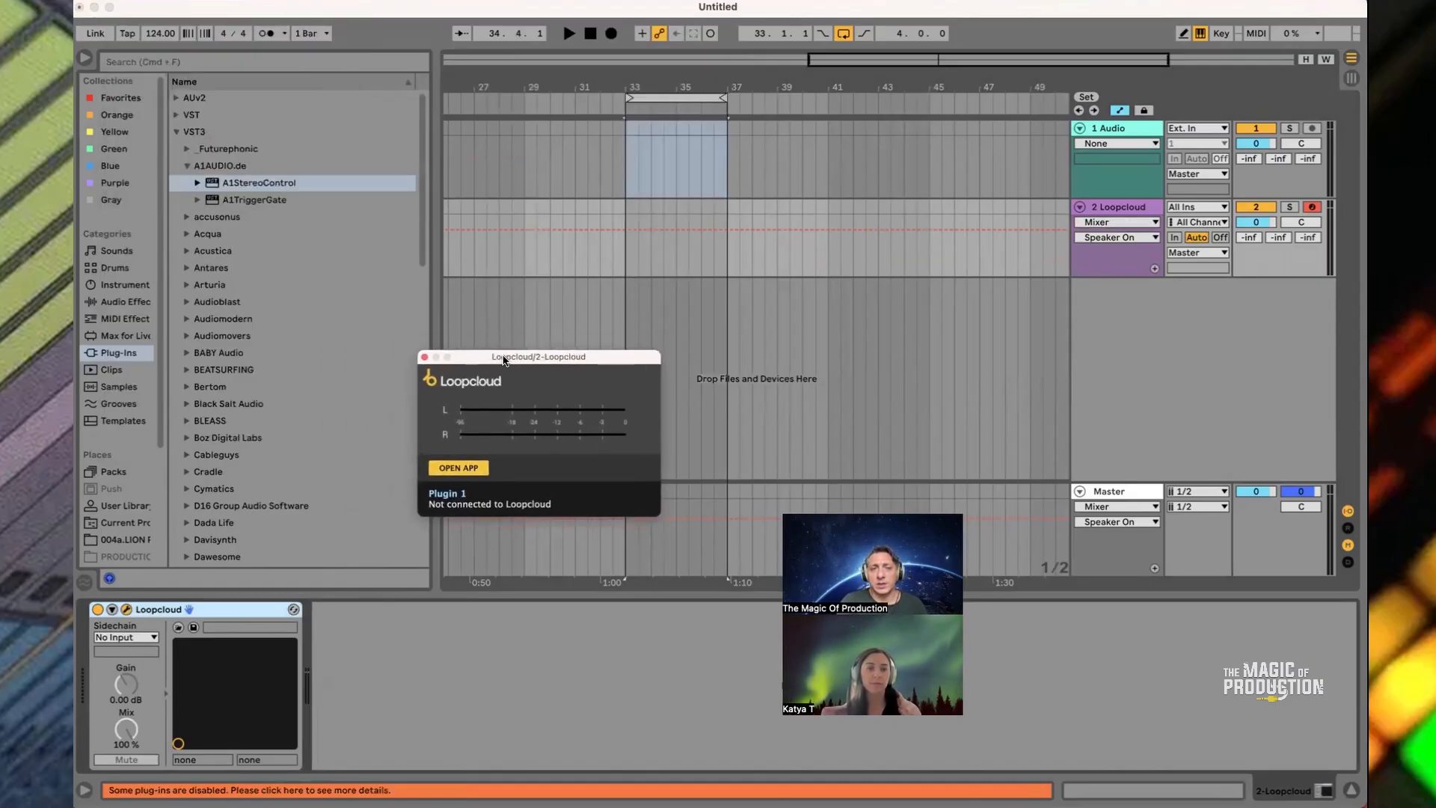
{"action": "left_click", "coordinate": [465, 468]}
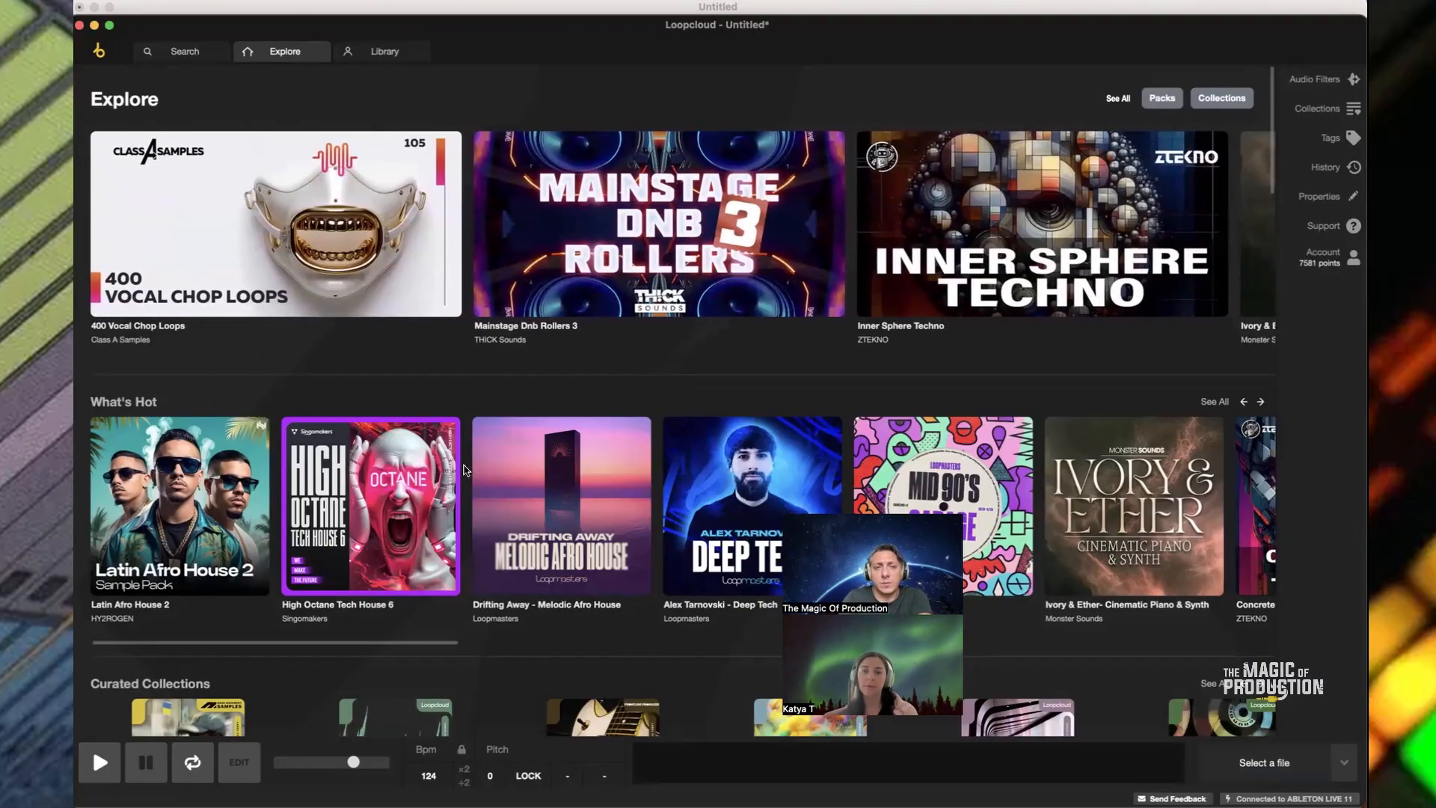
Move the Loopcloud app window up and load the recent session demo2, discarding changes to the untitled session
{"action": "mouse_move", "coordinate": [428, 779]}
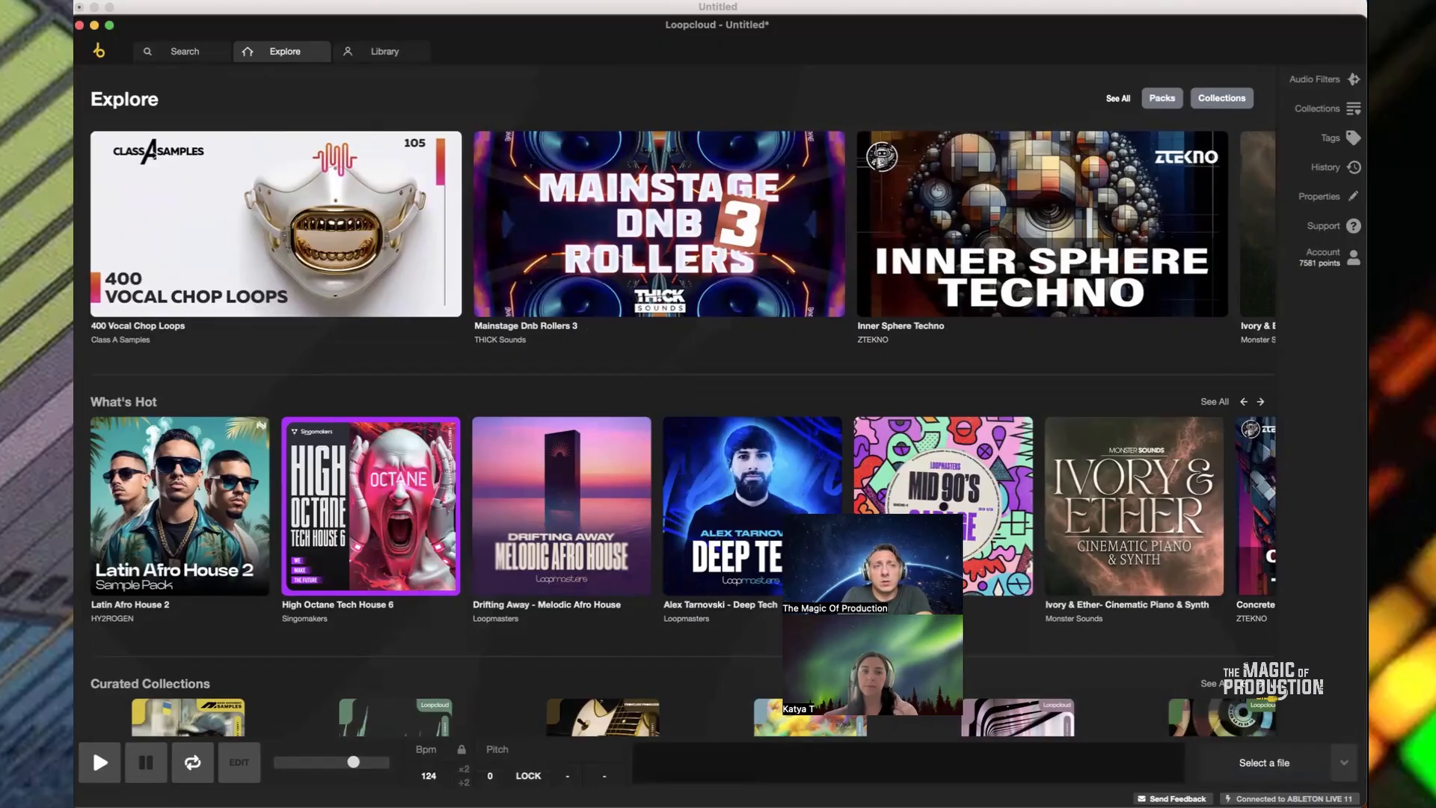
{"action": "mouse_move", "coordinate": [150, 17]}
{"action": "left_mouse_down"}
{"action": "mouse_move", "coordinate": [601, 303]}
{"action": "mouse_move", "coordinate": [457, 104]}
{"action": "mouse_move", "coordinate": [243, 47]}
{"action": "mouse_move", "coordinate": [166, 0]}
{"action": "left_mouse_up"}
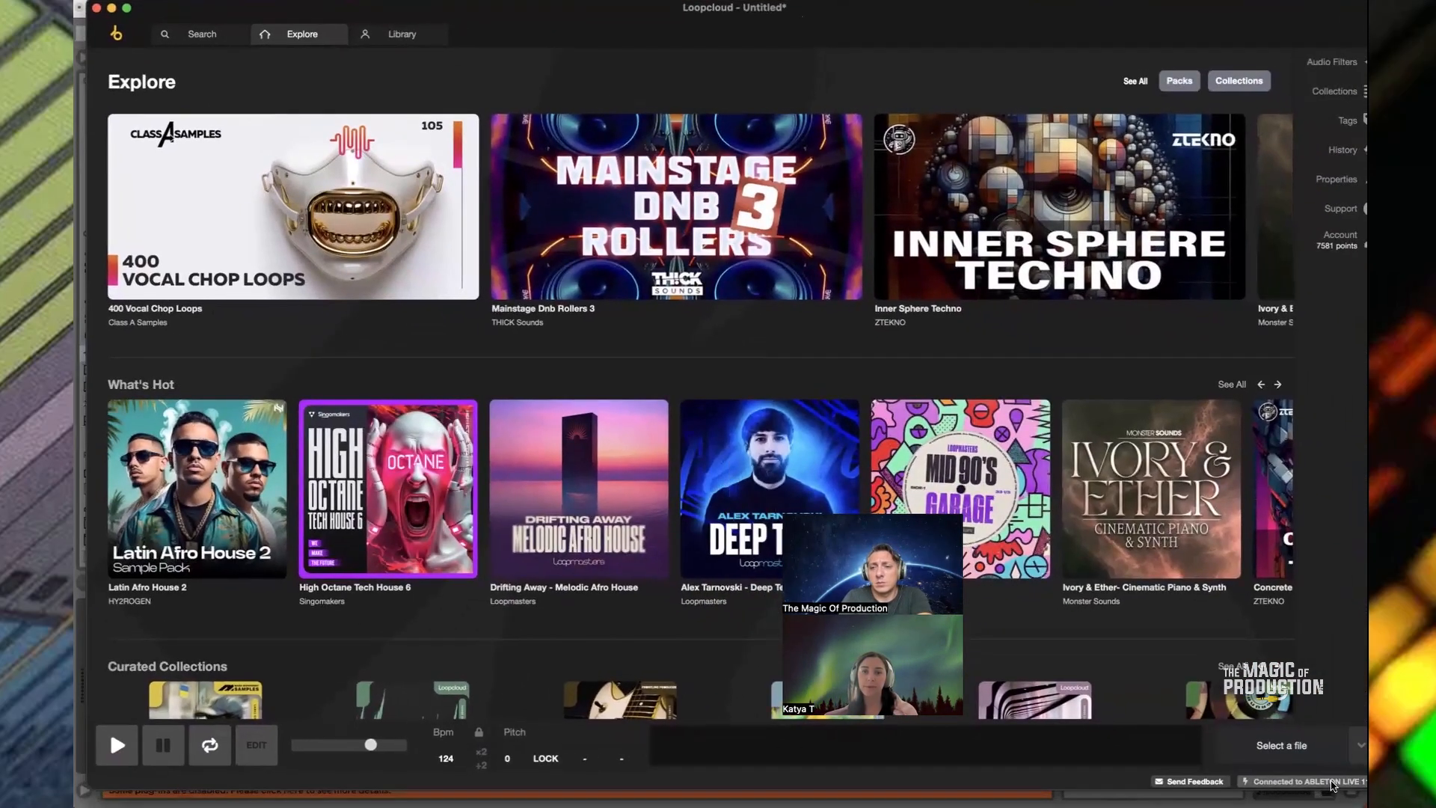
{"action": "left_click", "coordinate": [181, 0]}
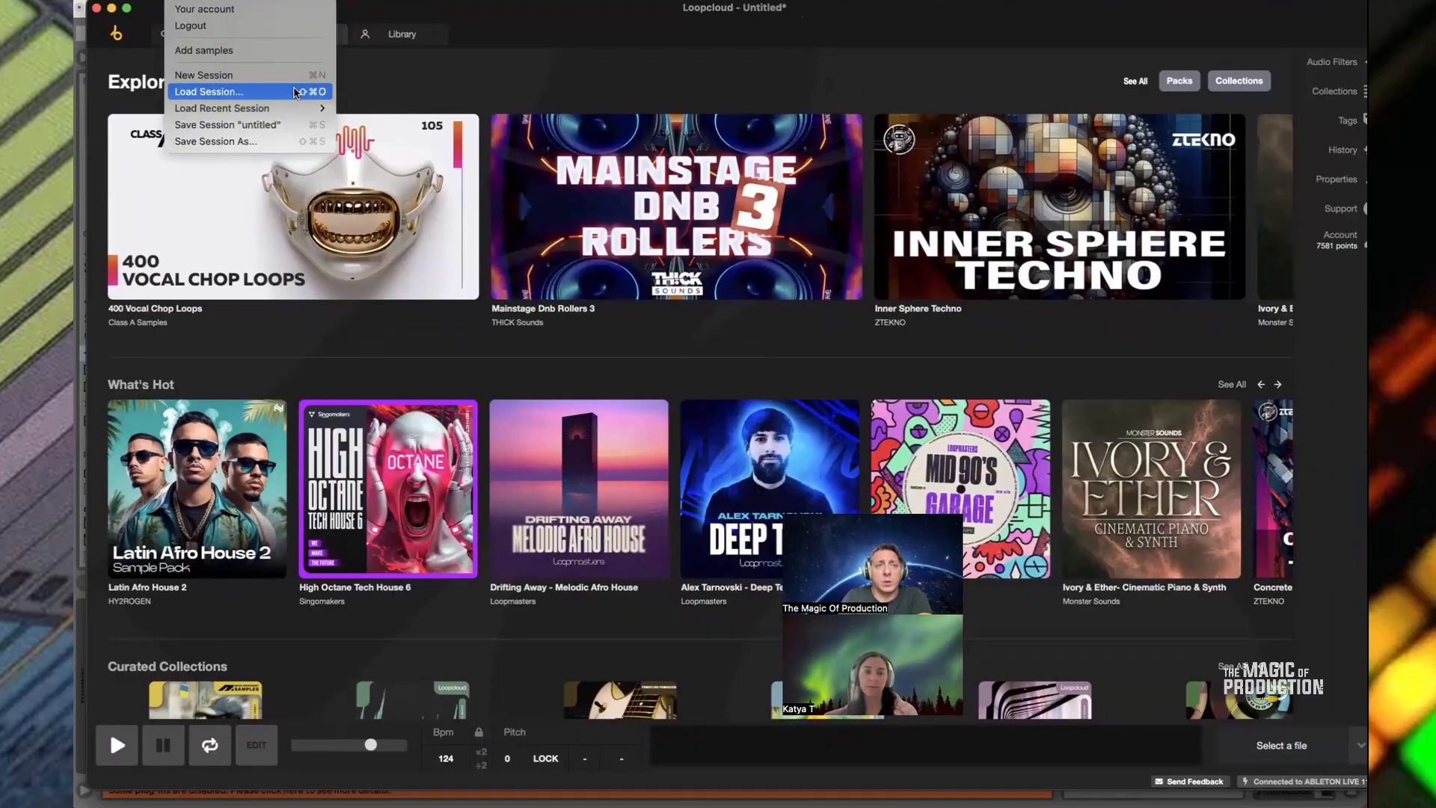
{"action": "mouse_move", "coordinate": [315, 107]}
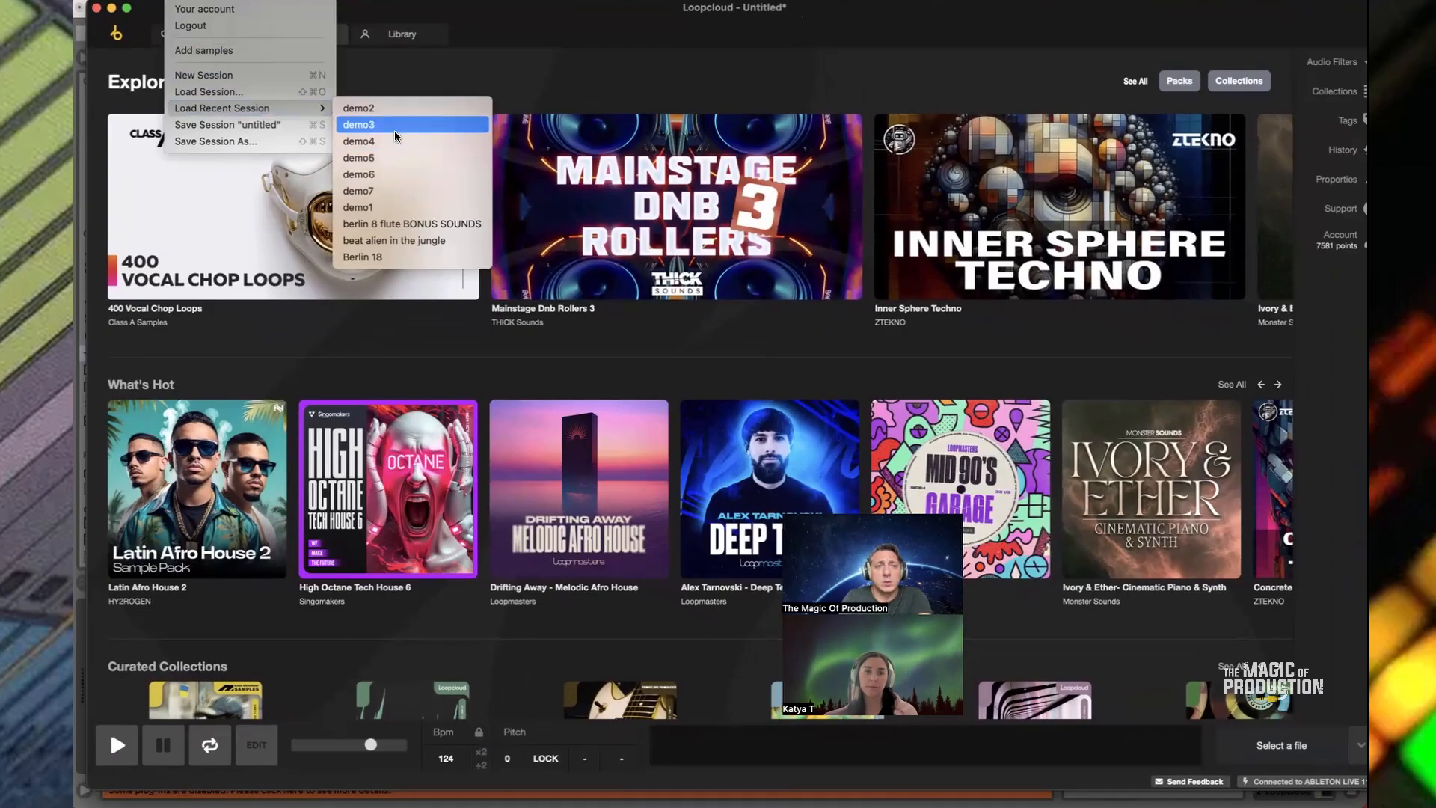
{"action": "left_click", "coordinate": [375, 109]}
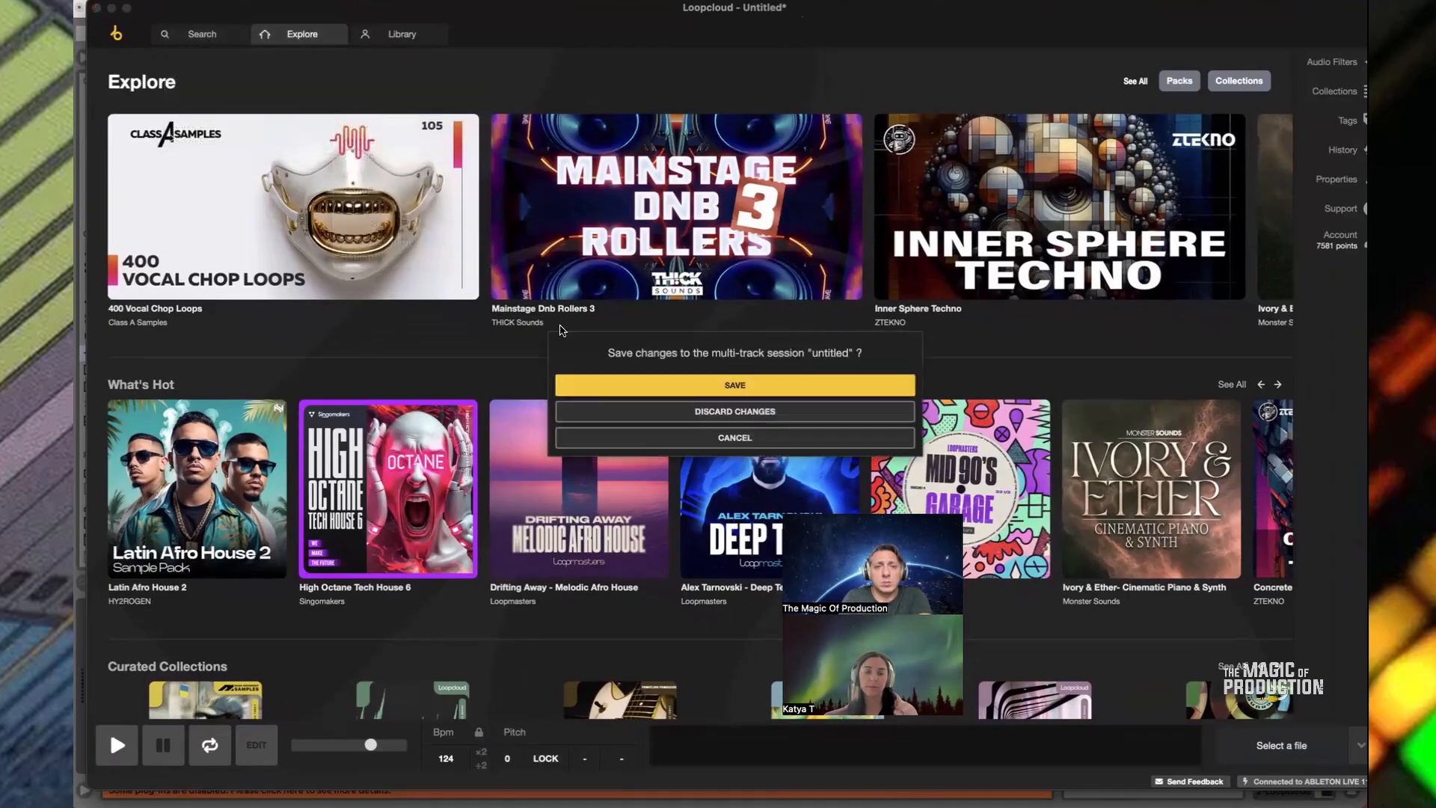
{"action": "left_click", "coordinate": [660, 411]}
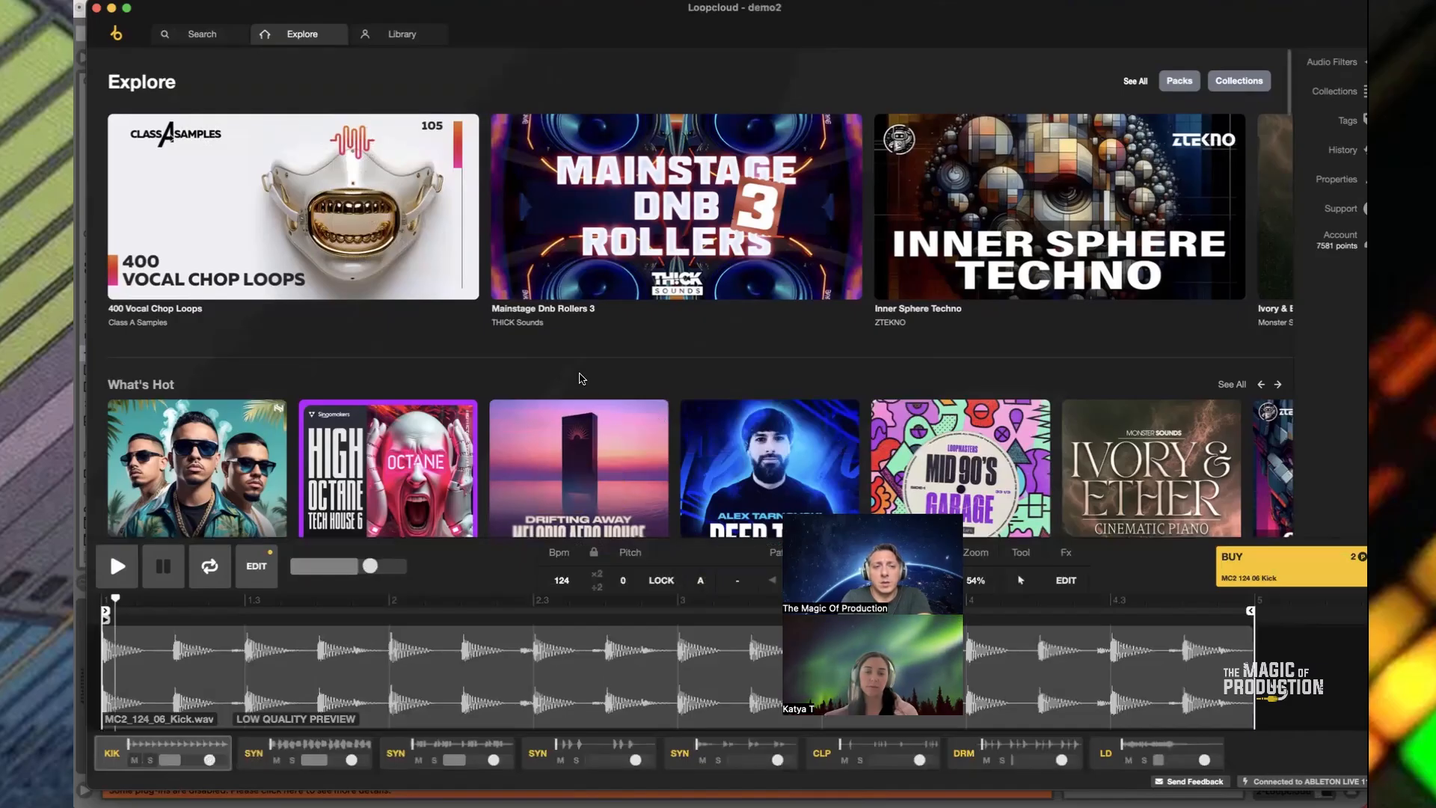
Switch to Ableton Live, test playback with the Loopcloud track turned off, and place the insert mark at bar 43 on that track
{"action": "key", "text": "ctrl+Up"}
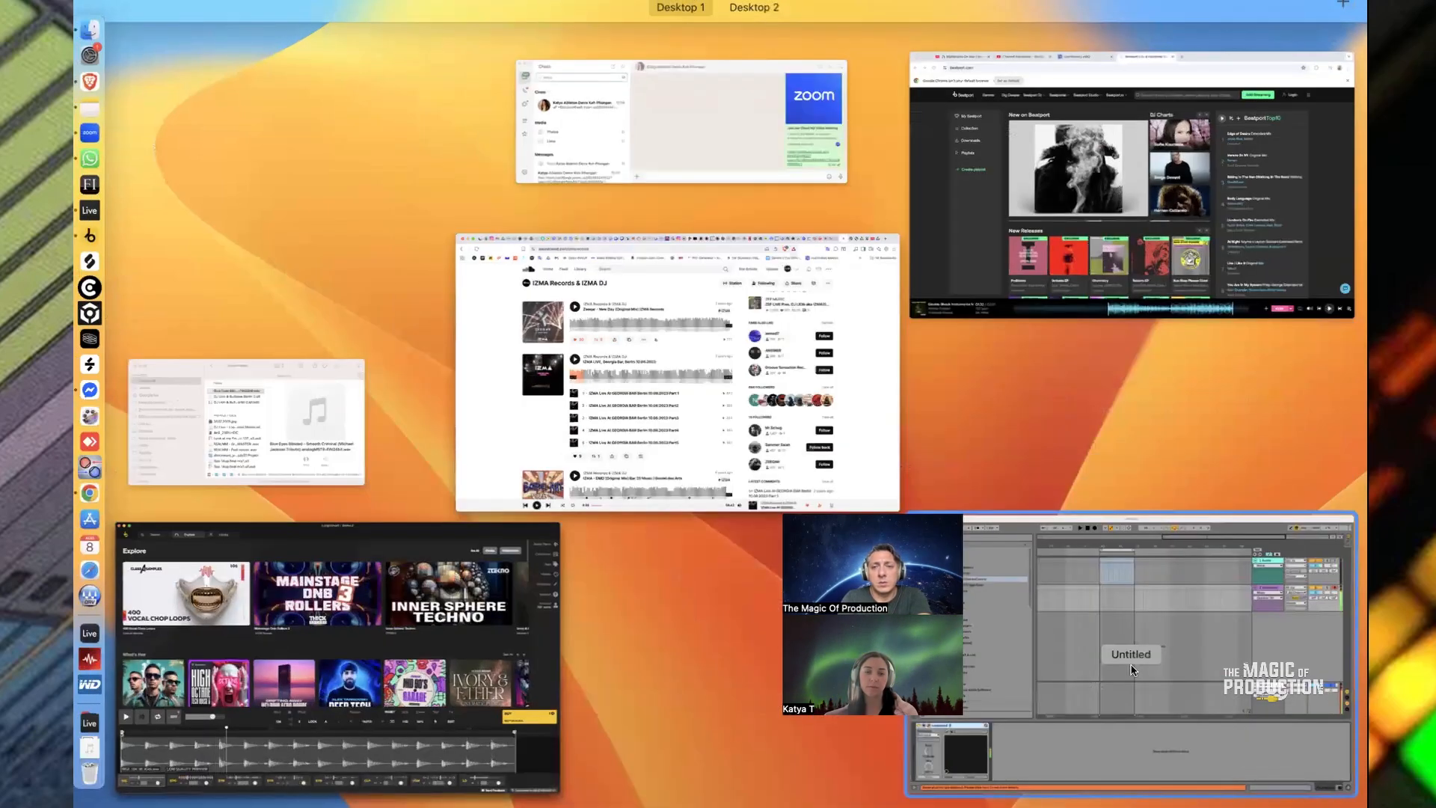
{"action": "left_click", "coordinate": [1122, 524]}
{"action": "key", "text": "space"}
{"action": "left_click", "coordinate": [1244, 210]}
{"action": "key", "text": "space"}
{"action": "left_click", "coordinate": [880, 221]}
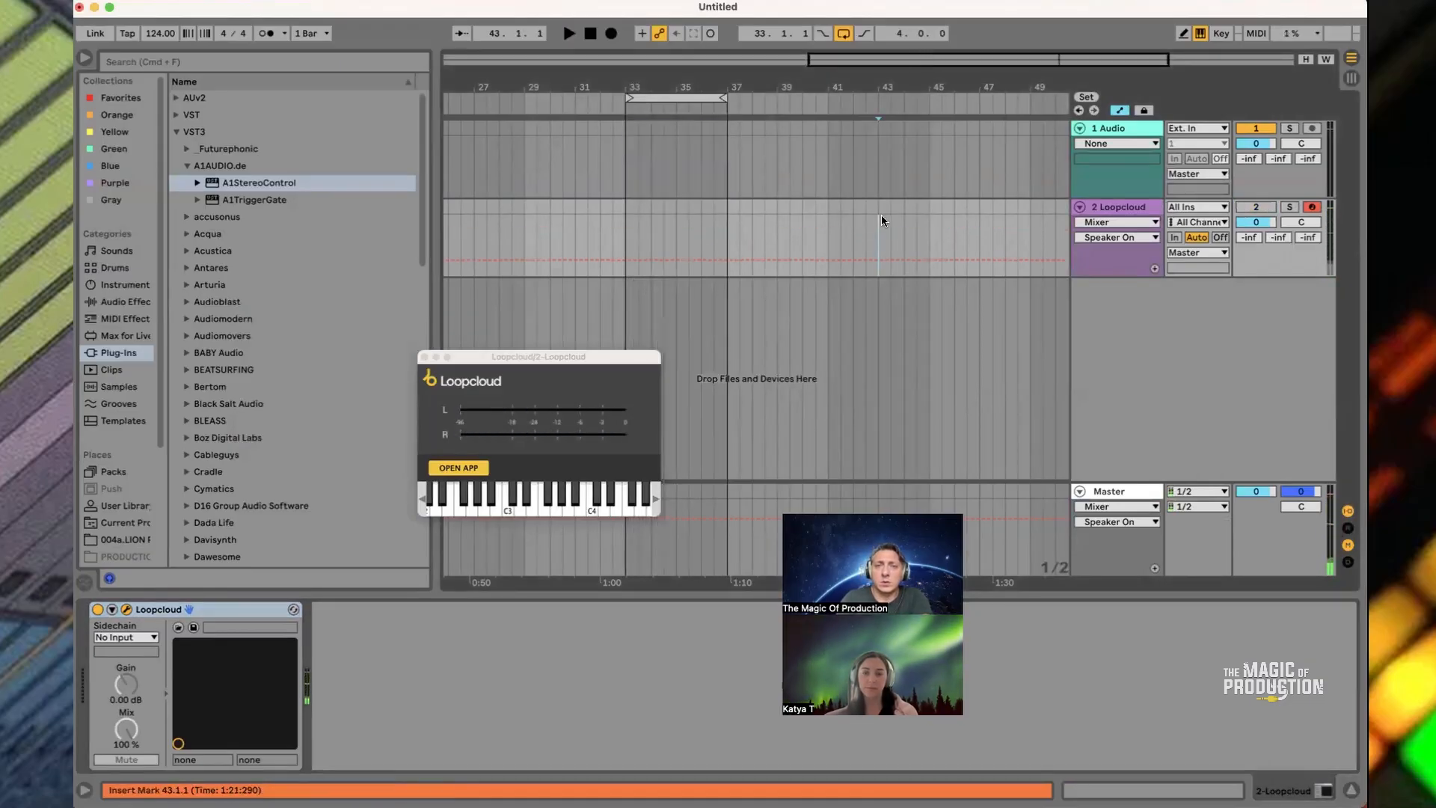
Set Live's audio output device to ZoomAudioDevice (2 In, 2 Out) and close the preferences
{"action": "key", "text": "super+comma"}
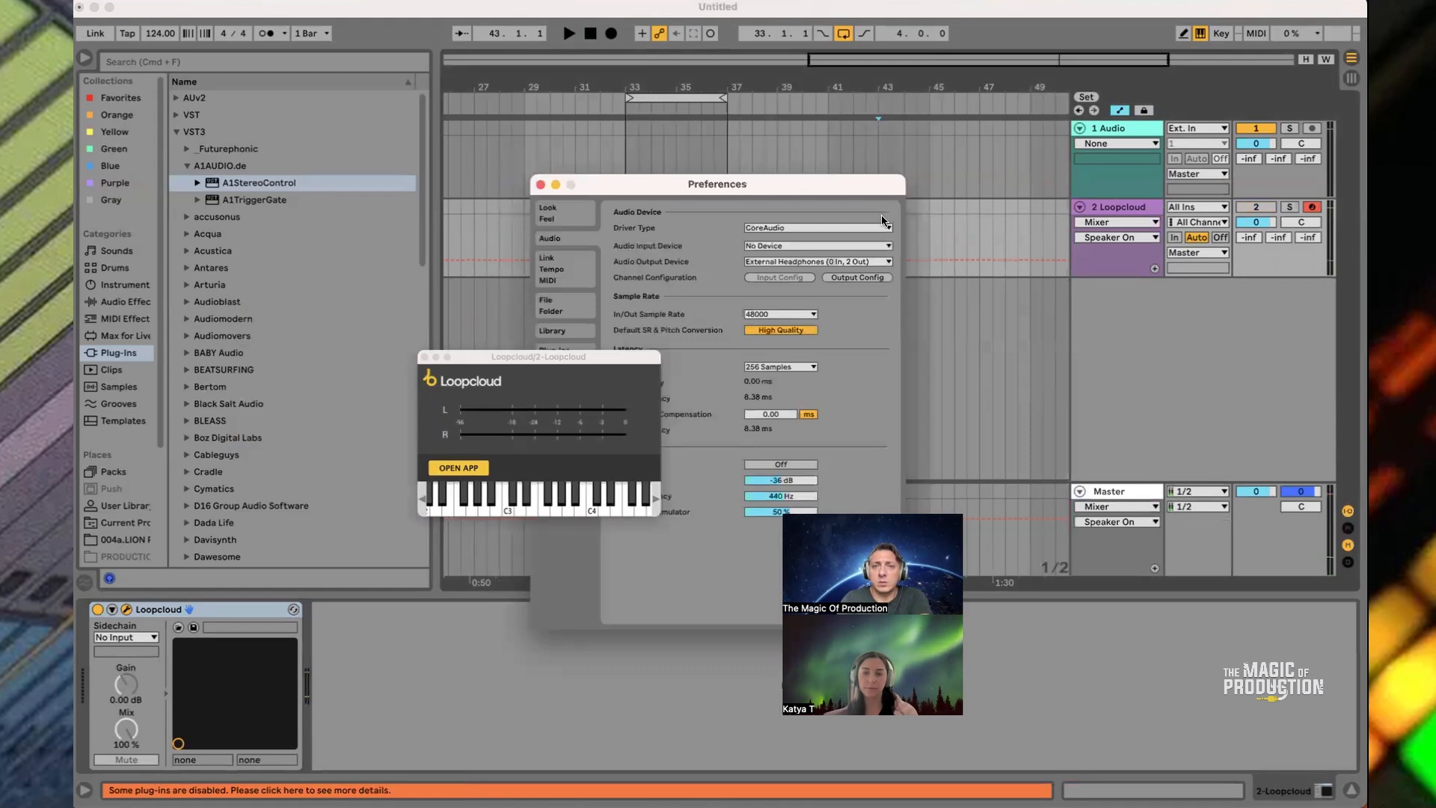
{"action": "left_click", "coordinate": [775, 263]}
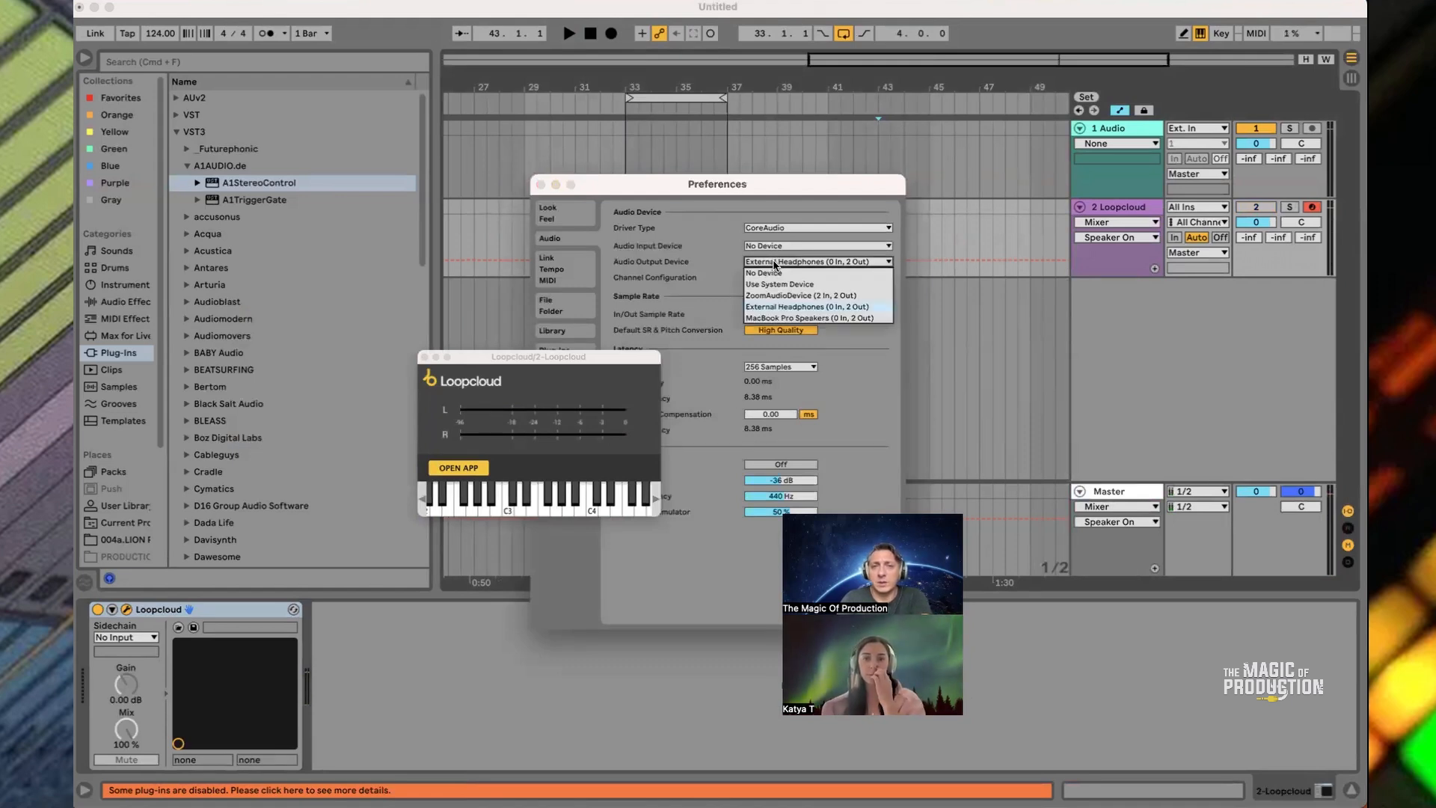
{"action": "left_click", "coordinate": [773, 295]}
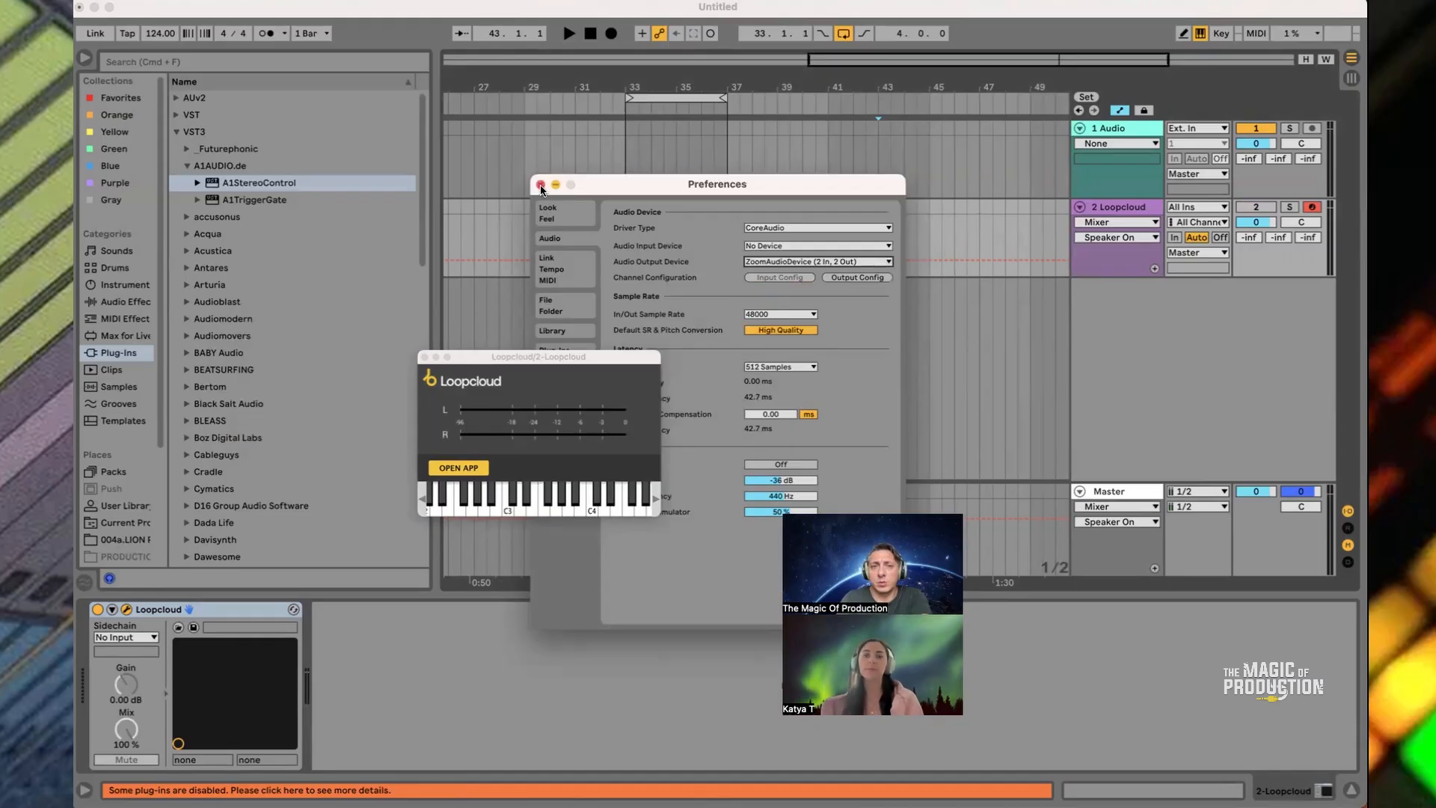
{"action": "left_click", "coordinate": [540, 186]}
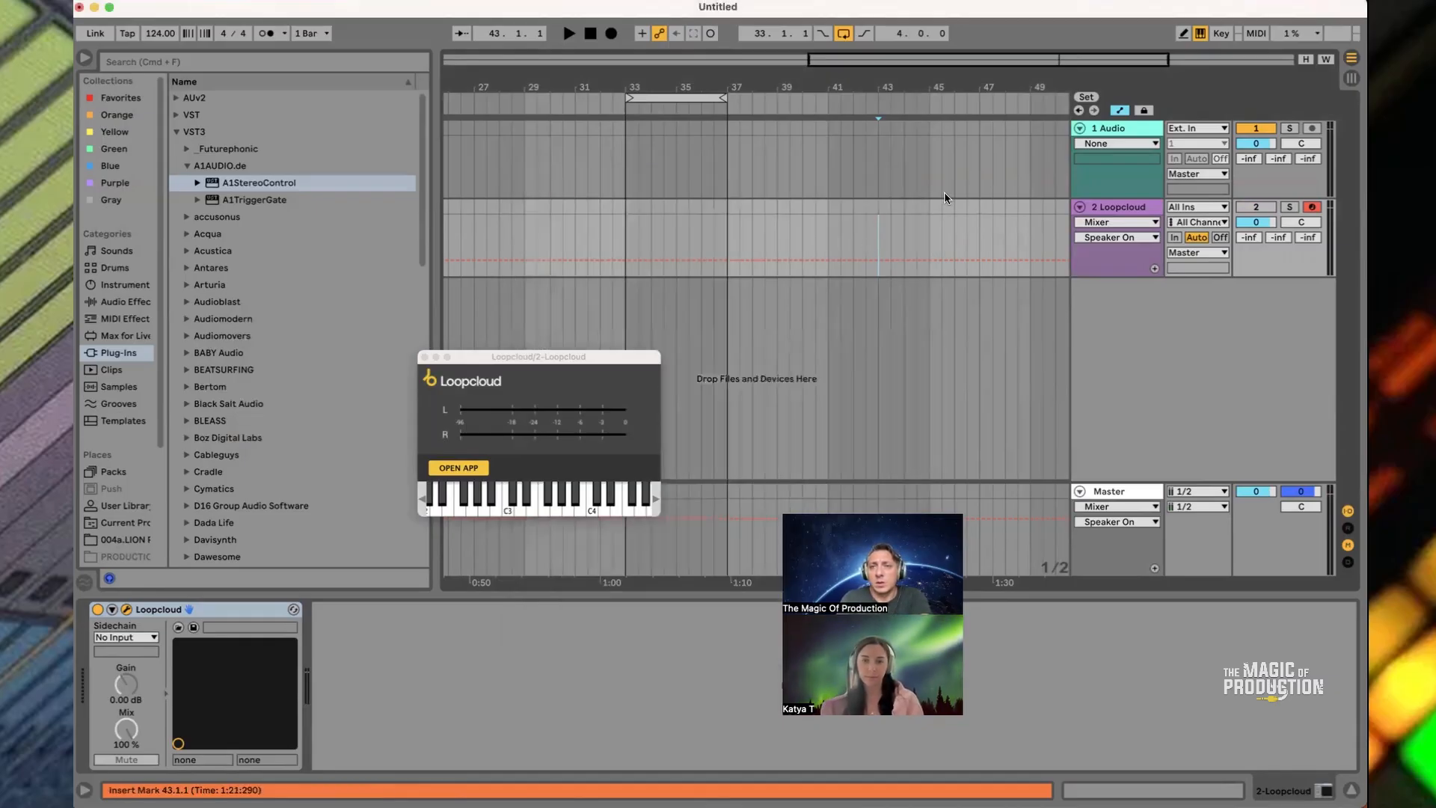
Start playback from bar 43 and reactivate the Loopcloud track
{"action": "key", "text": "space"}
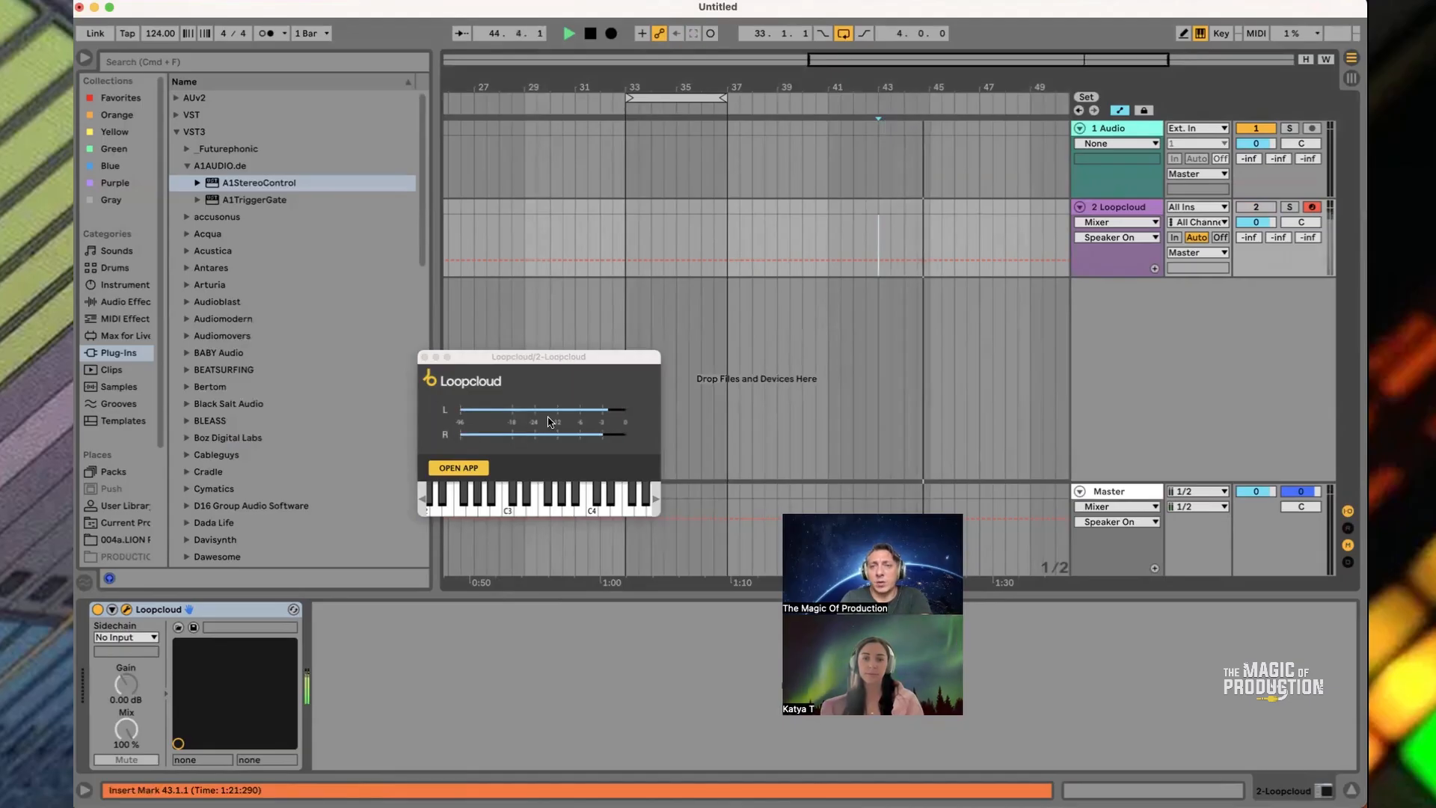
{"action": "left_click", "coordinate": [1251, 208]}
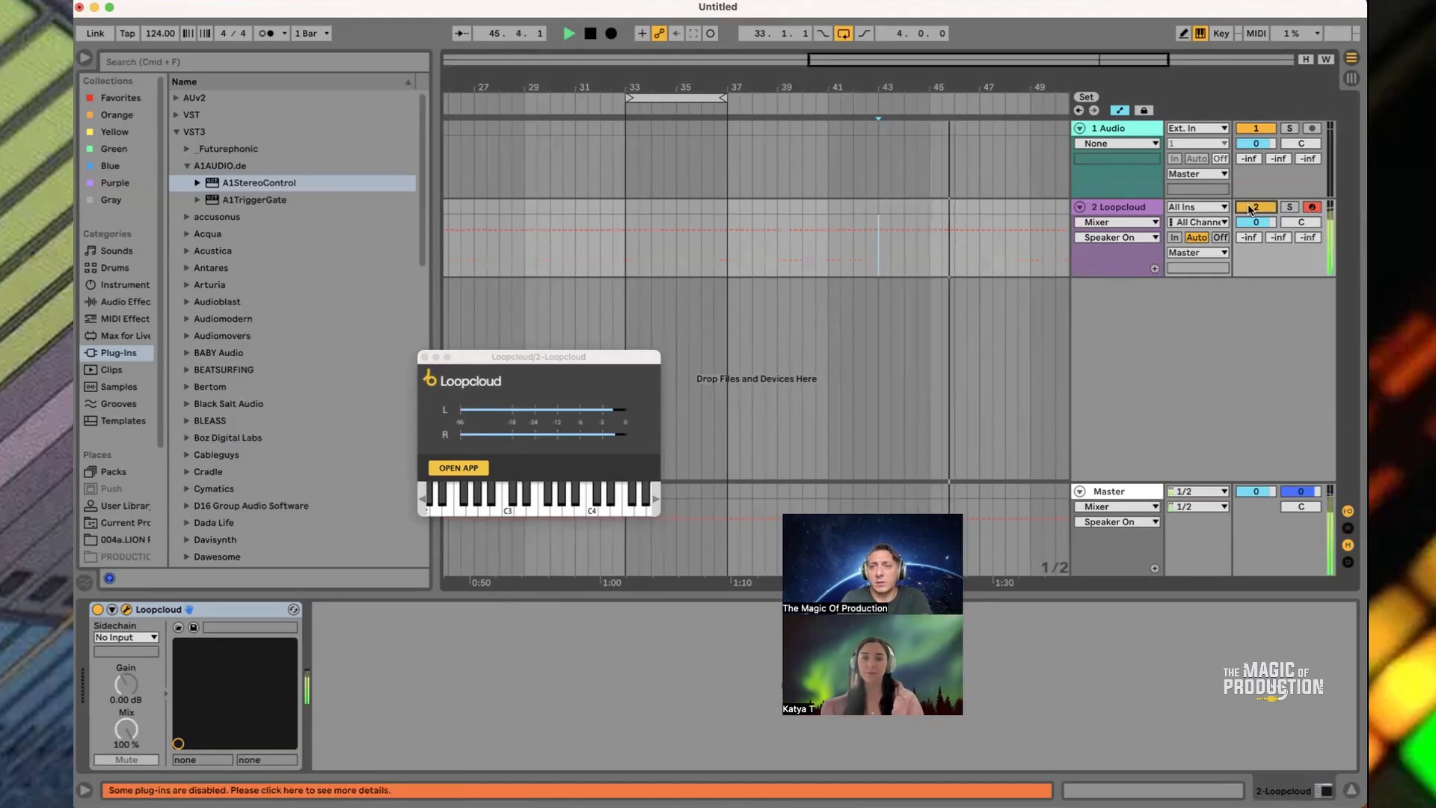
{"action": "left_click_drag", "start_coordinate": [805, 88], "coordinate": [865, 43]}
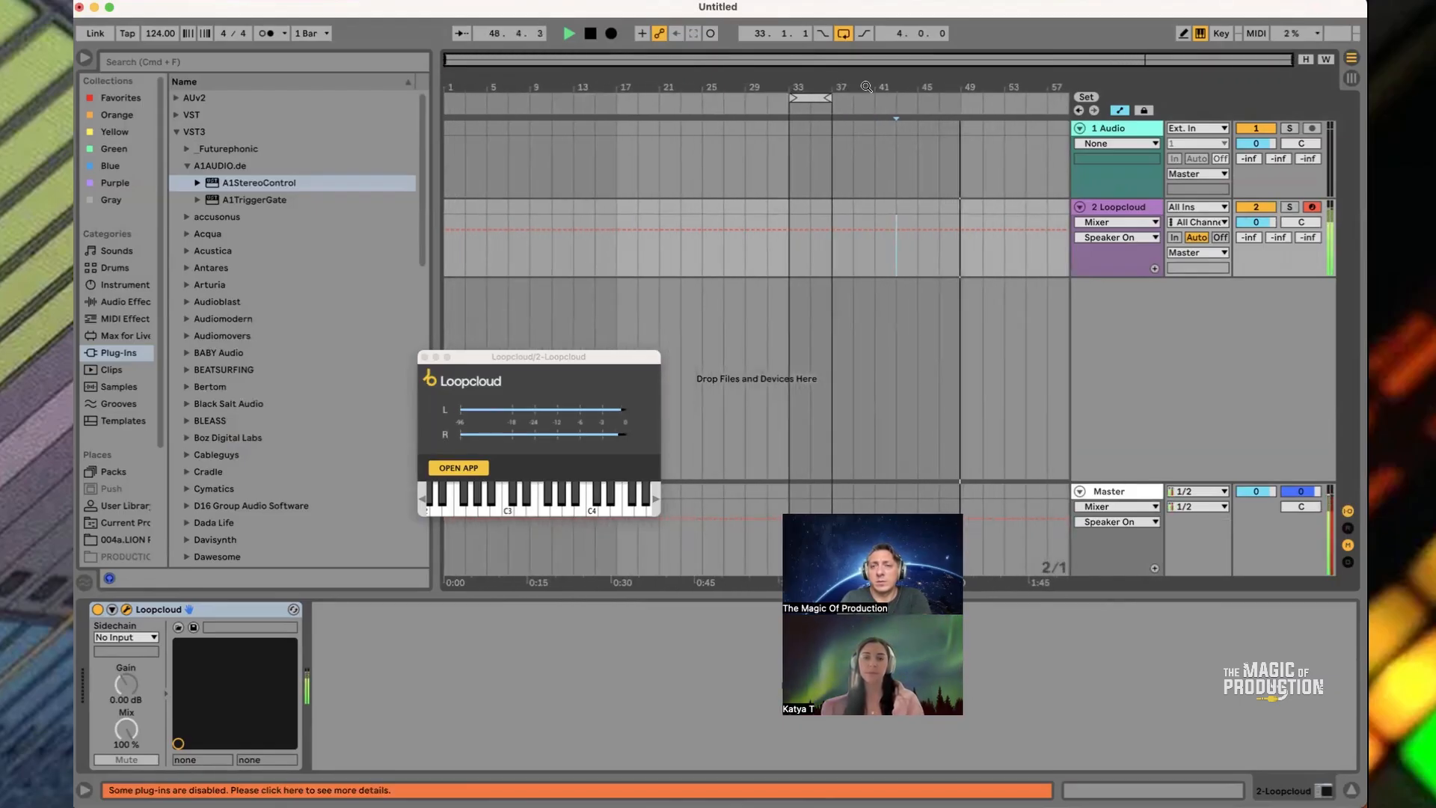
Show the Session View mixer during playback, close the Loopcloud plug-in window and stop playback
{"action": "key", "text": "Tab"}
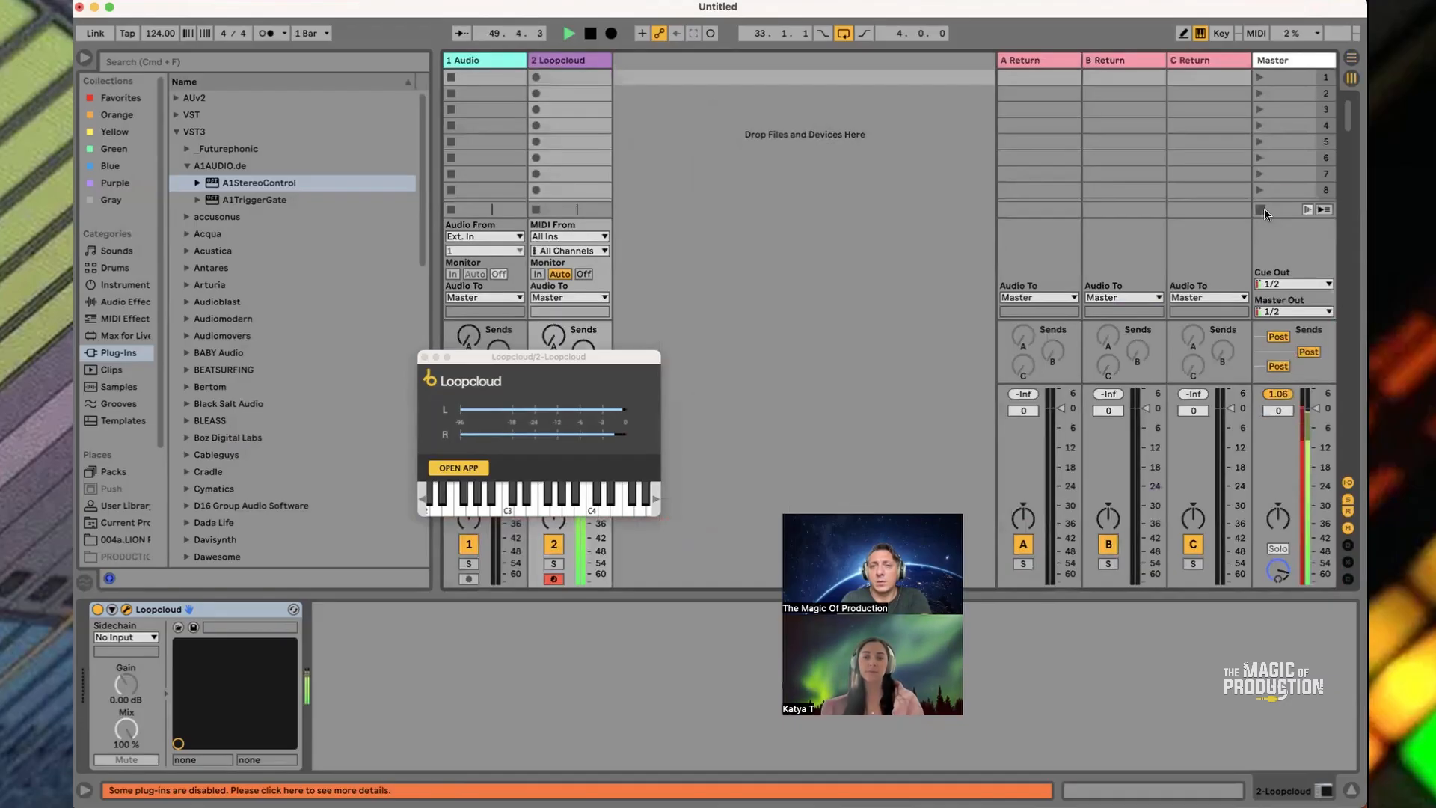
{"action": "left_click_drag", "start_coordinate": [598, 357], "coordinate": [303, 148]}
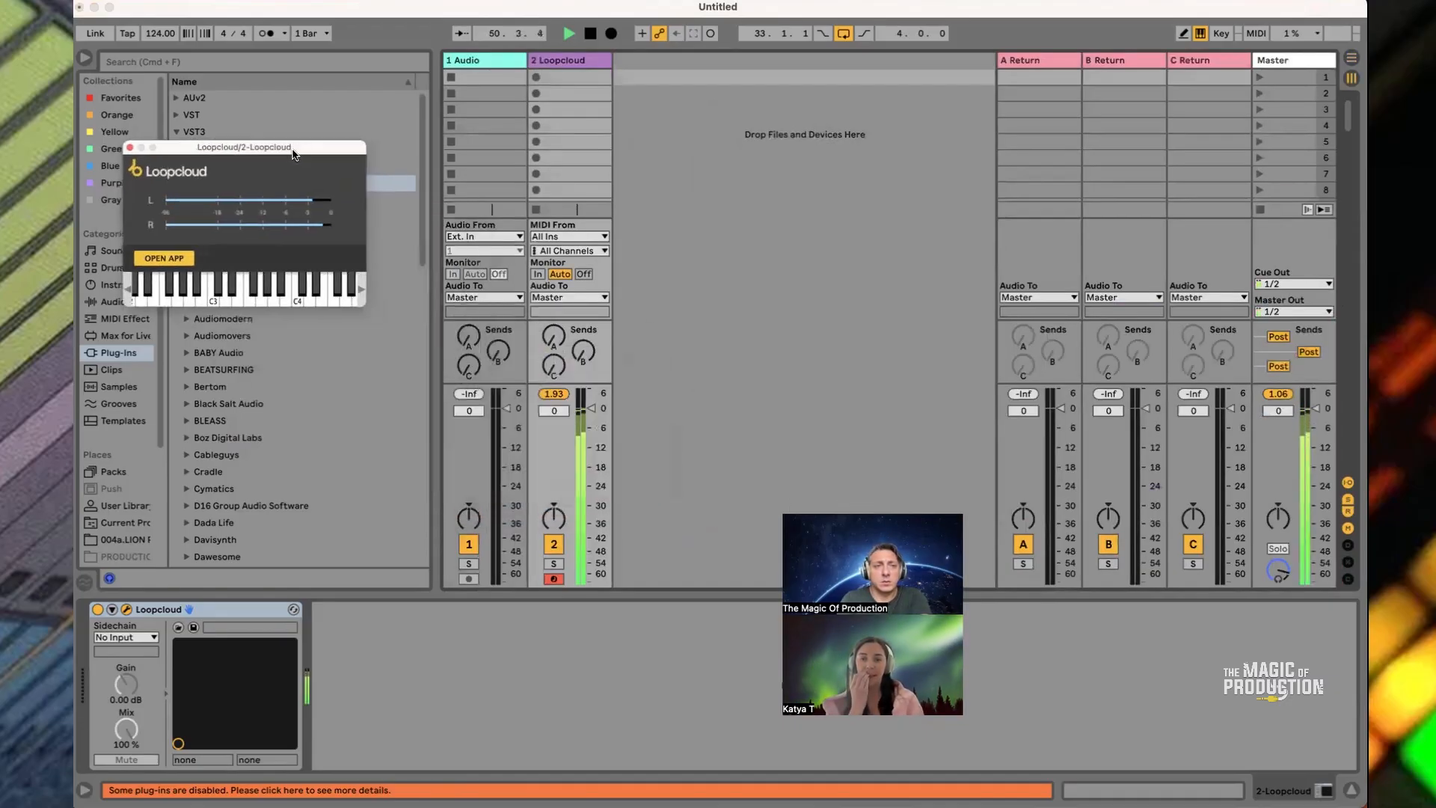
{"action": "left_click", "coordinate": [130, 149]}
{"action": "key", "text": "space"}
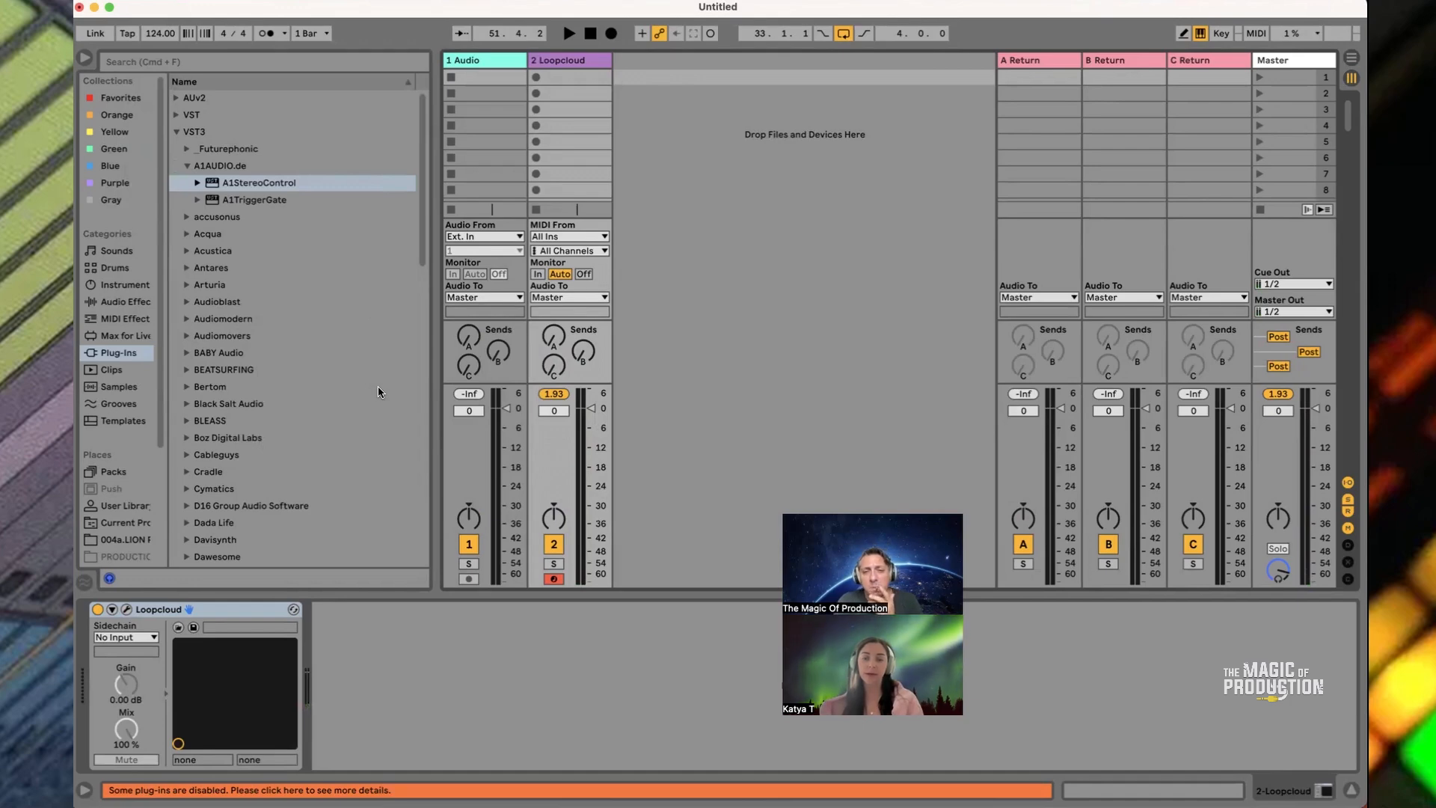
Switch back and forth between the Loopcloud app and the Ableton Live set to compare the two windows
{"action": "key", "text": "ctrl+Up"}
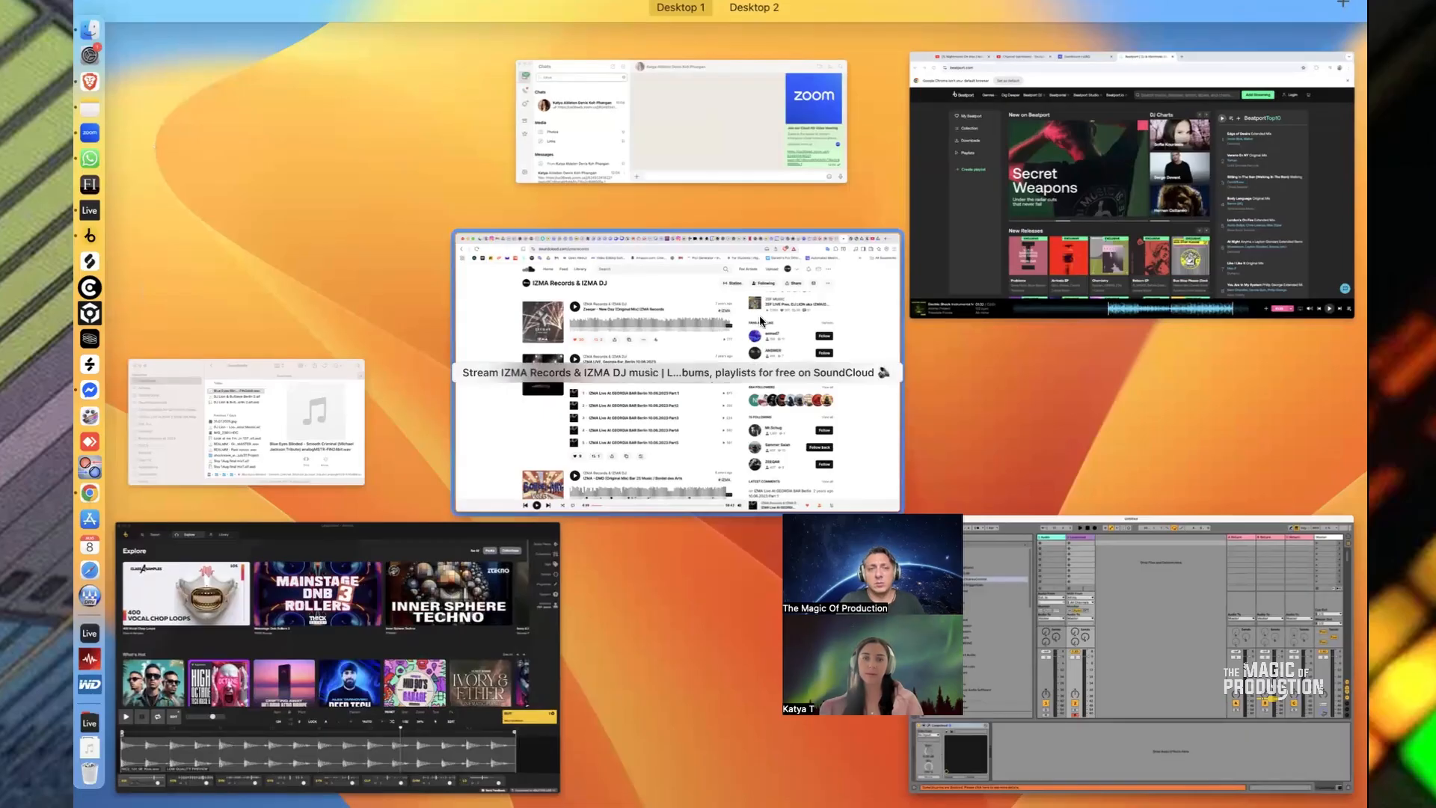
{"action": "left_click", "coordinate": [539, 546]}
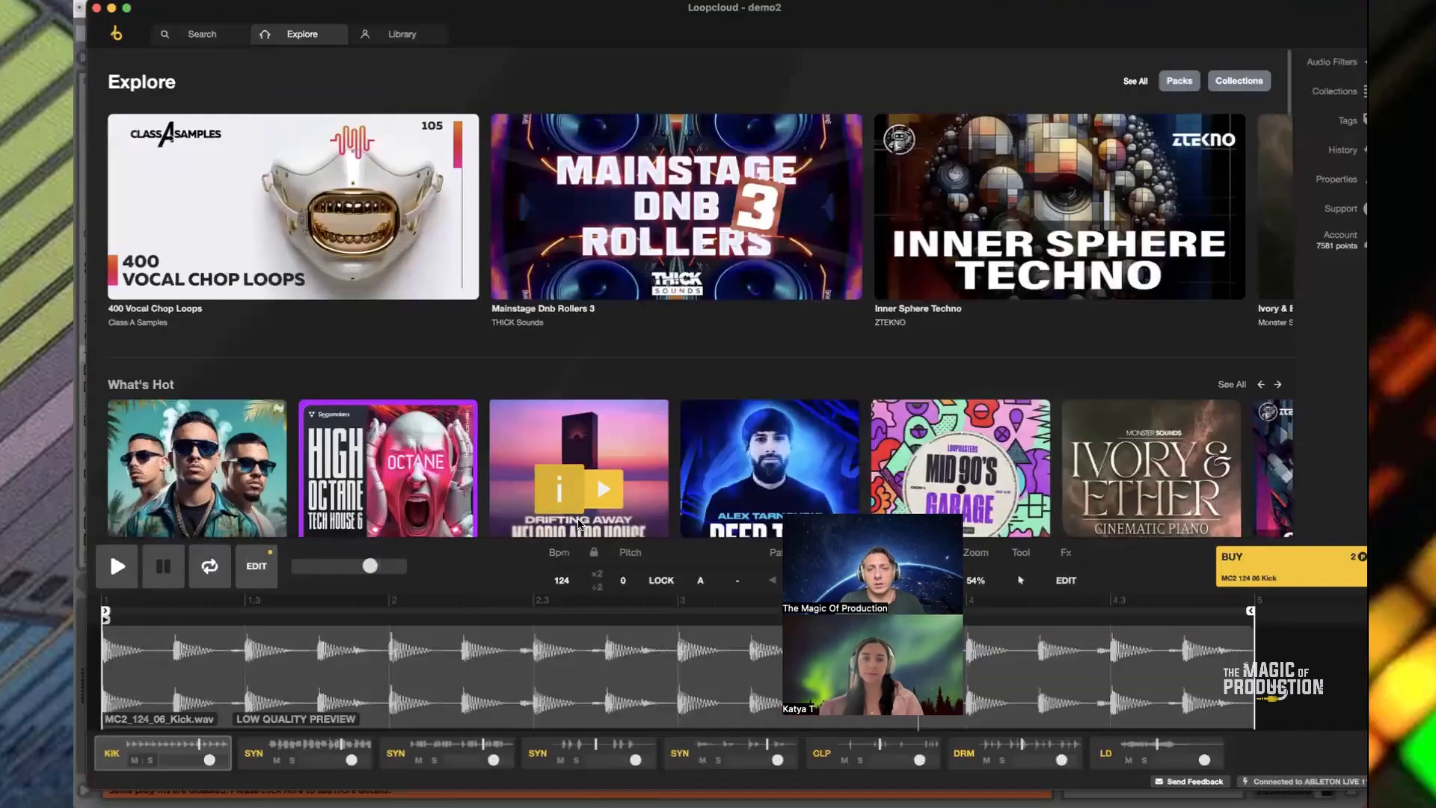
{"action": "key", "text": "ctrl+Up"}
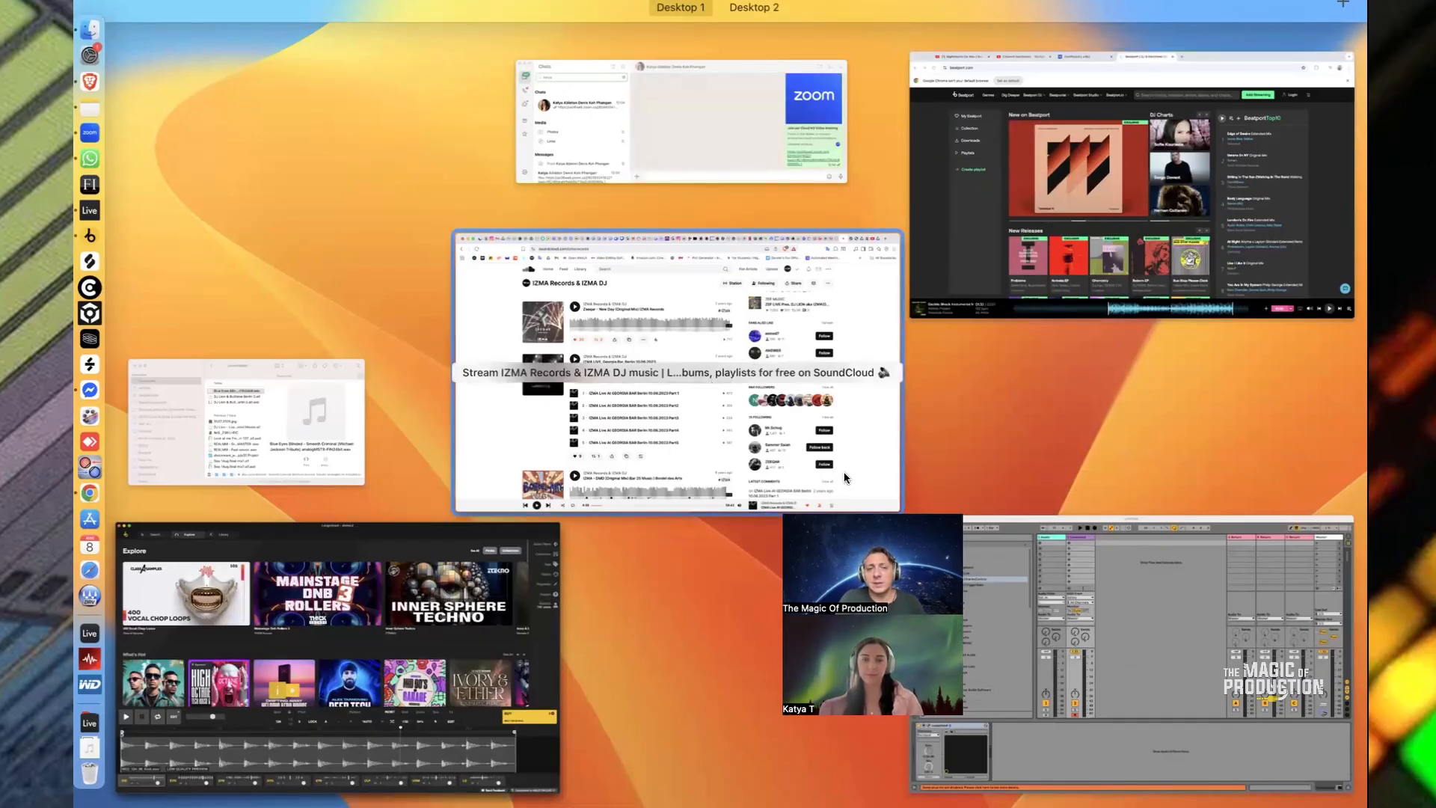
{"action": "left_click", "coordinate": [998, 591]}
{"action": "key", "text": "ctrl+Up"}
{"action": "left_click", "coordinate": [287, 685]}
{"action": "key", "text": "ctrl+Up"}
{"action": "left_click", "coordinate": [1007, 655]}
{"action": "key", "text": "ctrl+Up"}
{"action": "left_click", "coordinate": [455, 687]}
{"action": "key", "text": "ctrl+Up"}
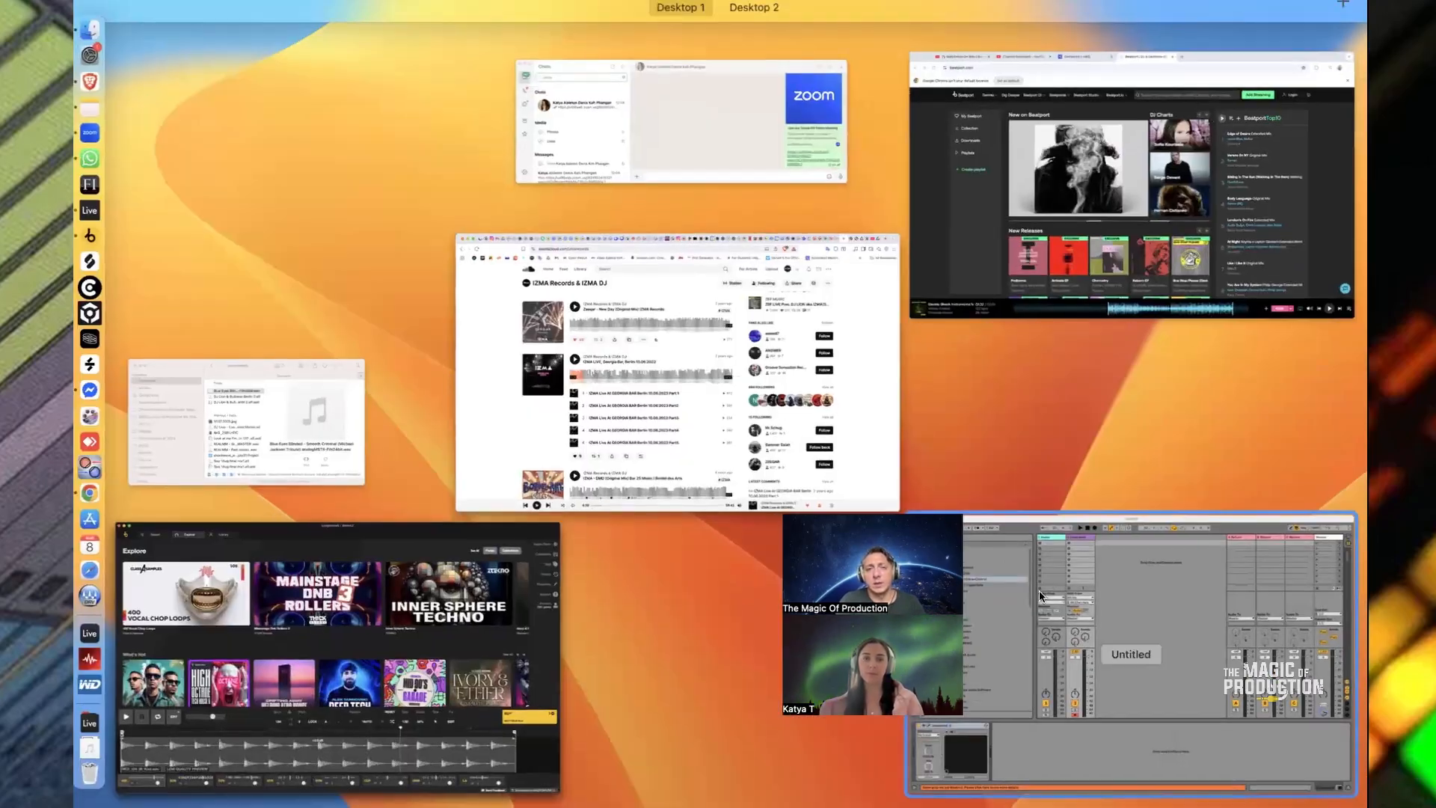
{"action": "left_click", "coordinate": [1039, 590]}
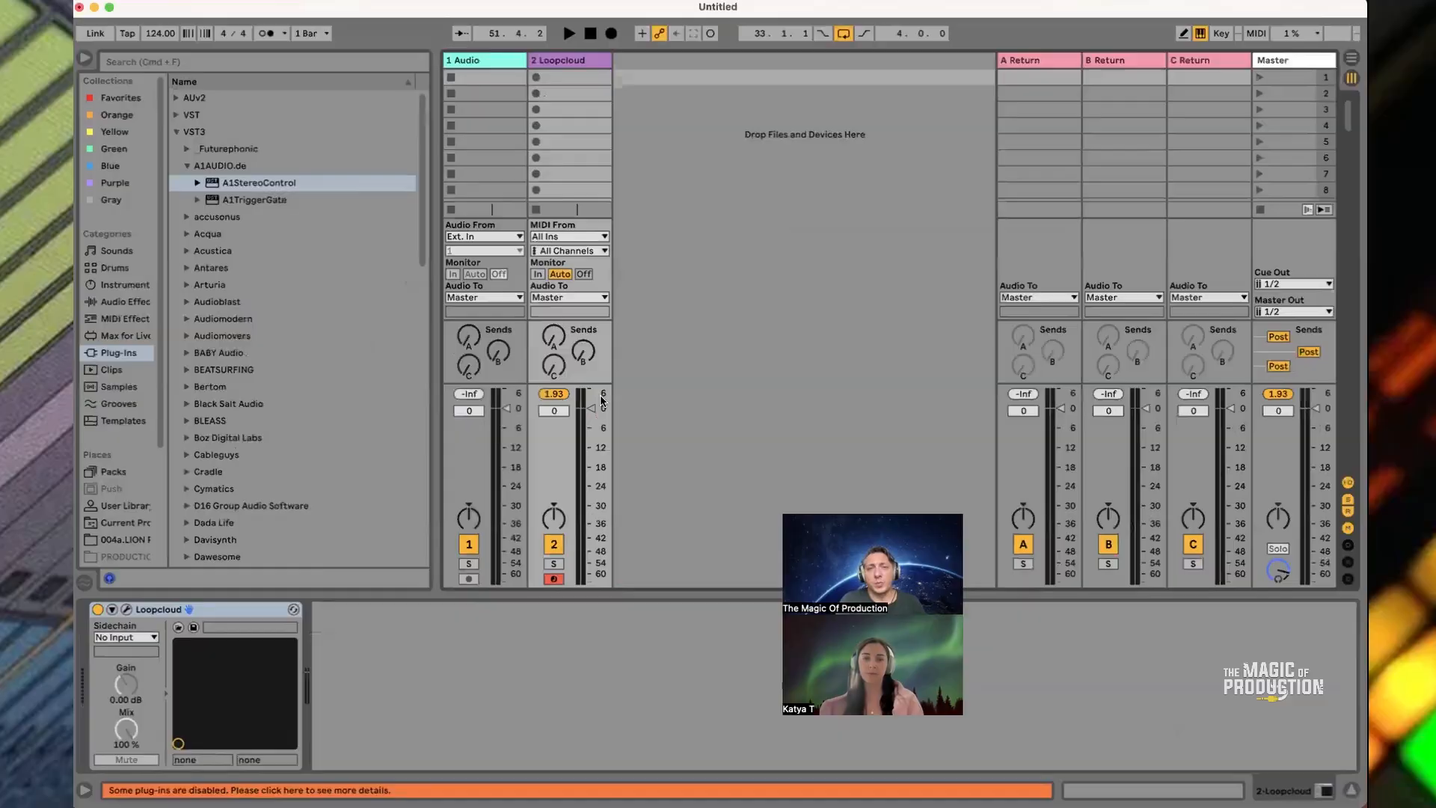
Reopen the Loopcloud plug-in window from the Loopcloud track's device and bring up the Loopcloud app from it
{"action": "left_click", "coordinate": [125, 609]}
{"action": "left_click", "coordinate": [180, 261]}
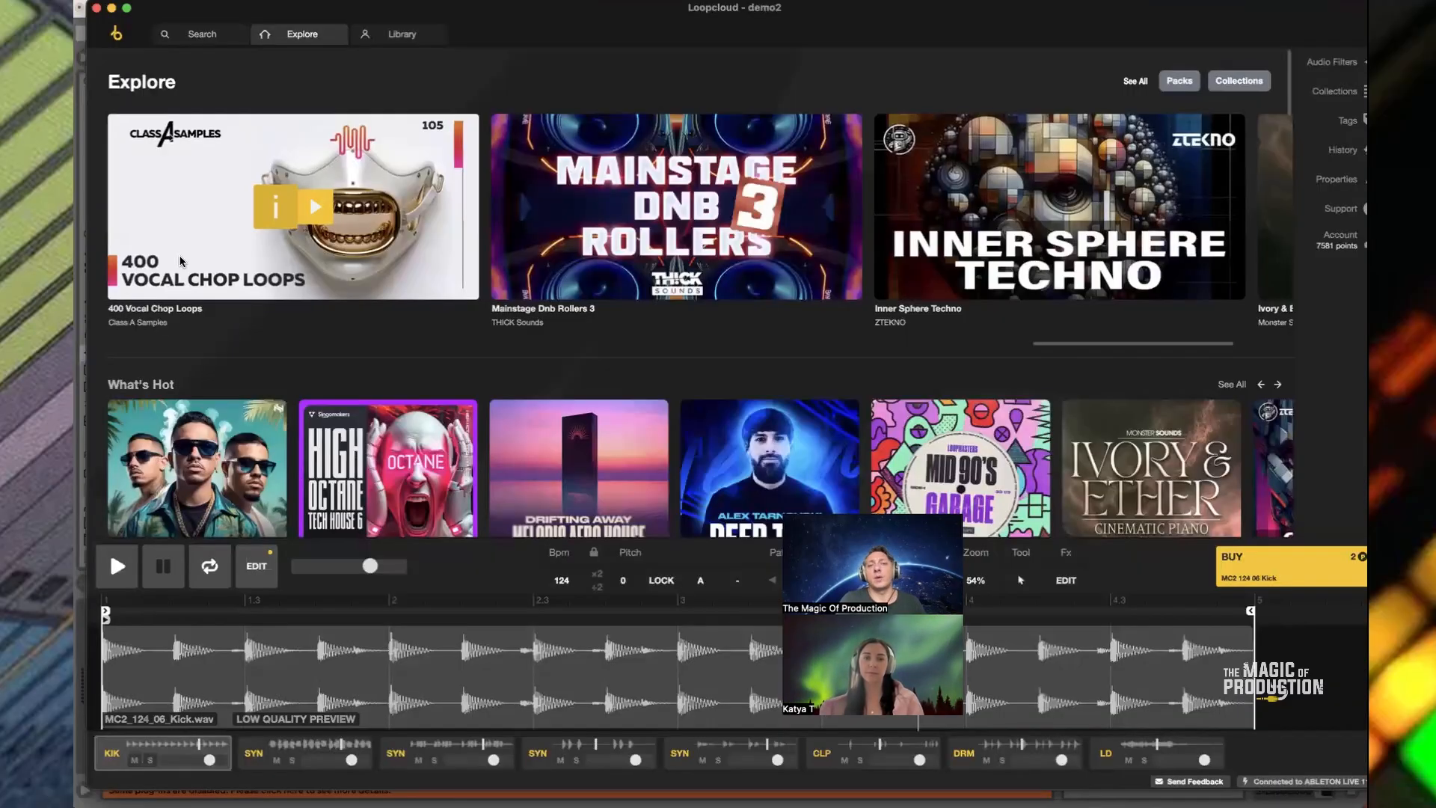
{"action": "mouse_move", "coordinate": [508, 422]}
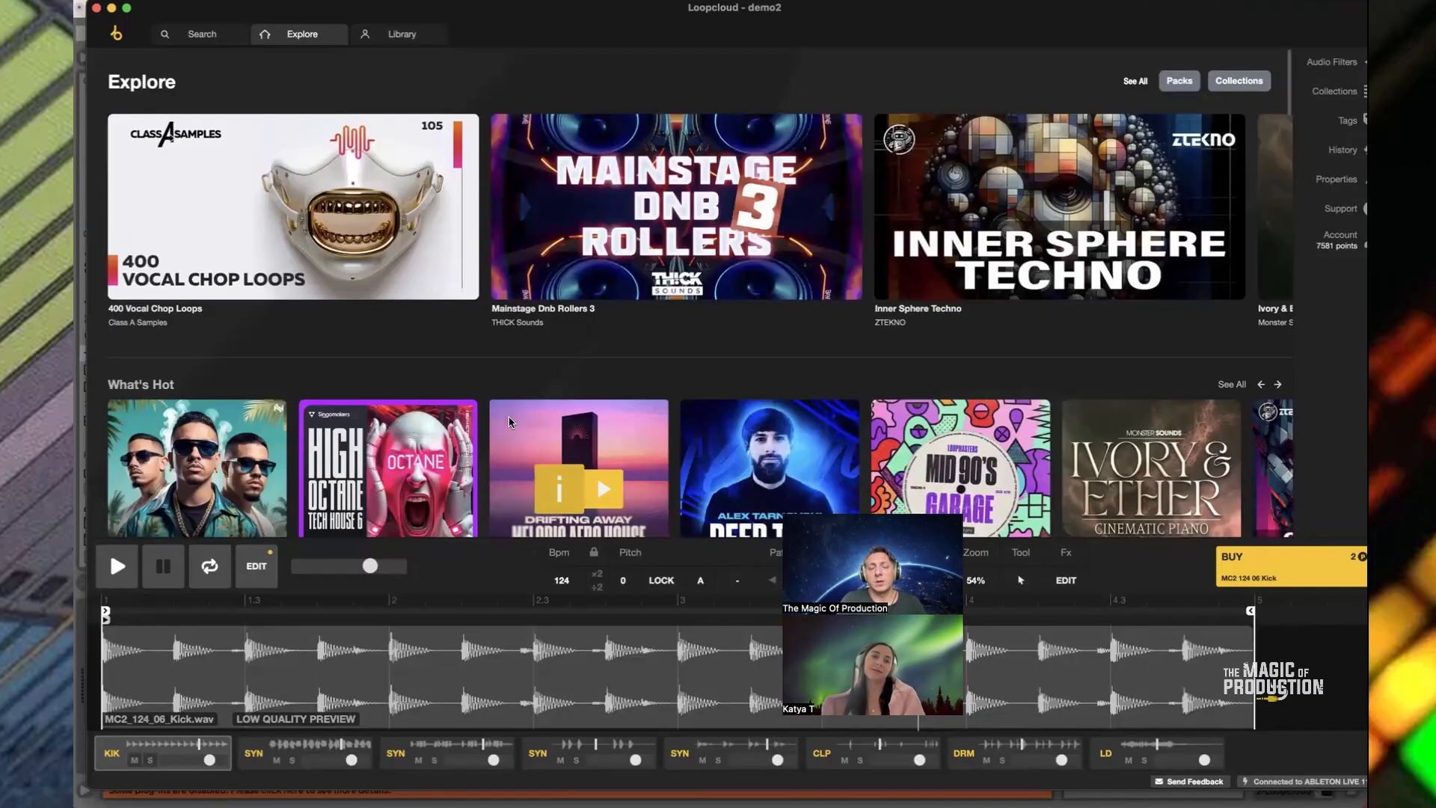
Return to Ableton Live and briefly play the Loopcloud session in sync with Live's transport, stopping it again
{"action": "key", "text": "ctrl+Up"}
{"action": "left_click", "coordinate": [1036, 591]}
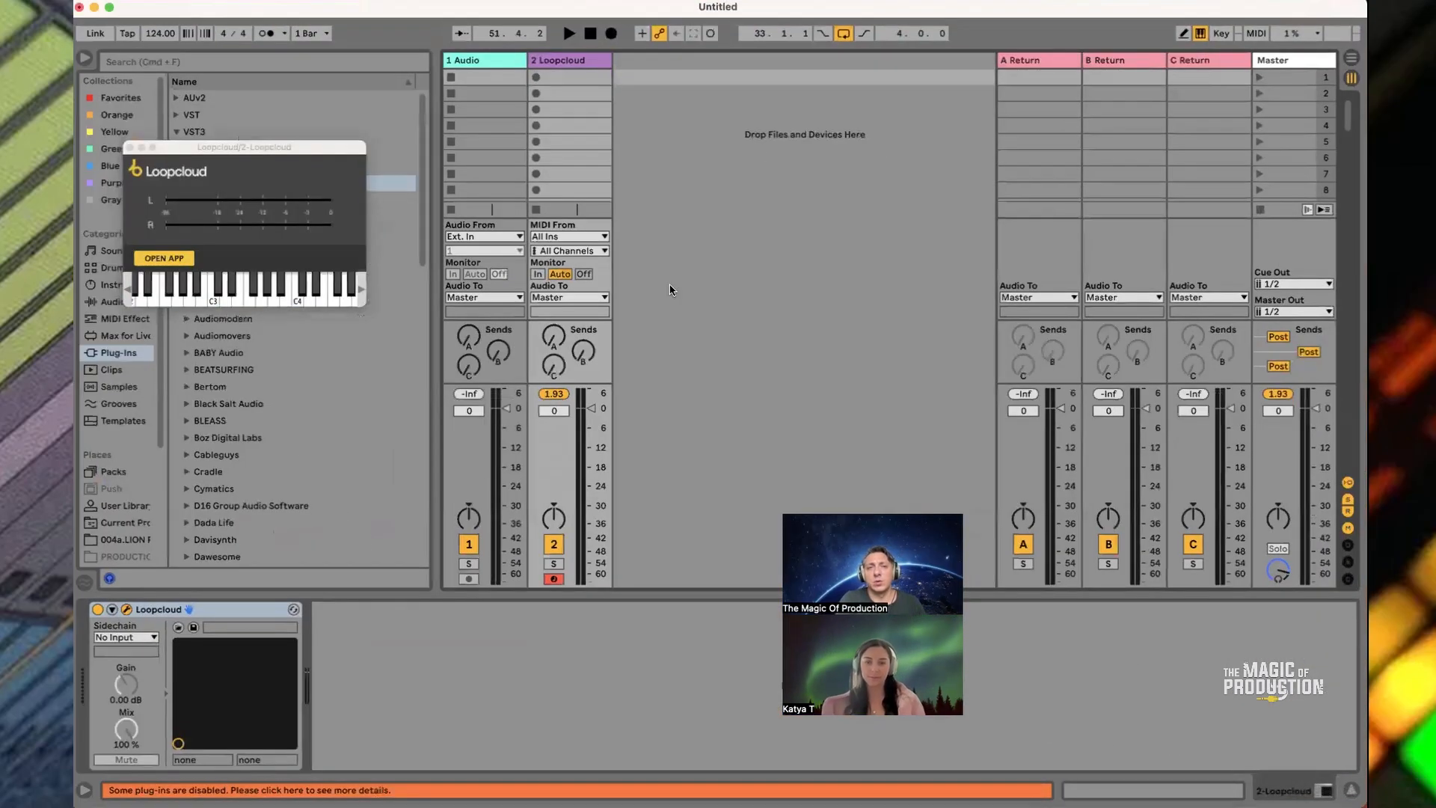
{"action": "key", "text": "space"}
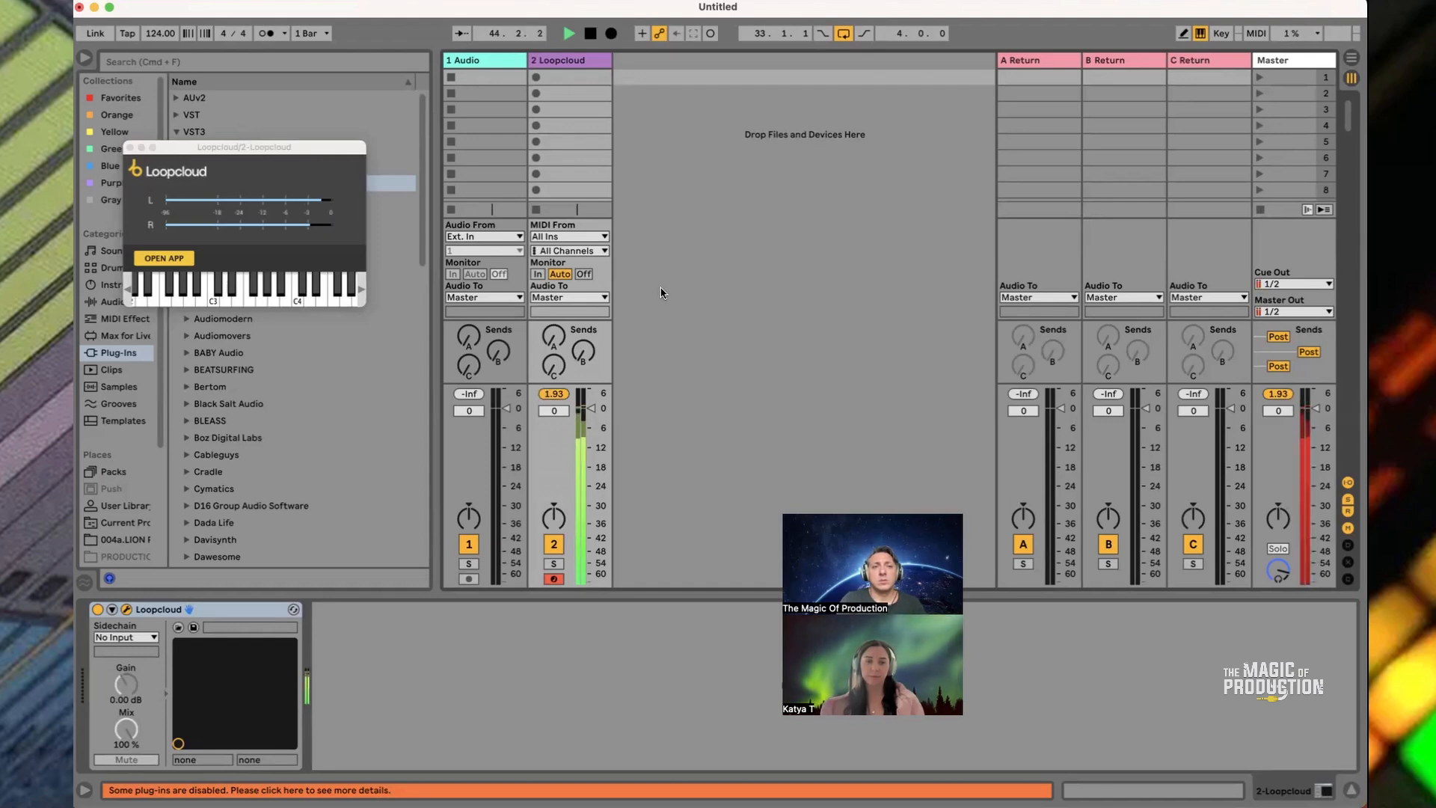
{"action": "key", "text": "space"}
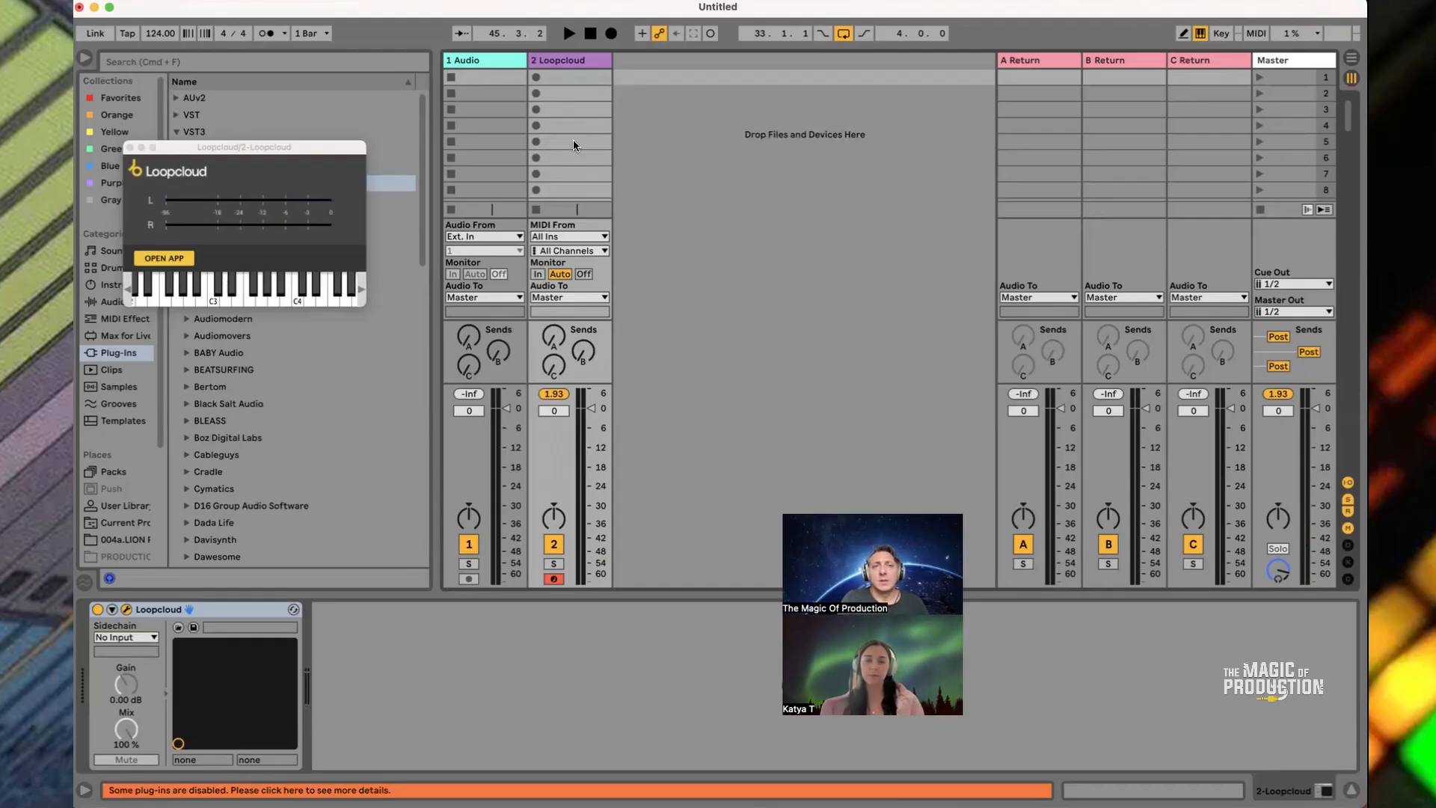
Open the Loopcloud app from the plug-in, select the fourth track (SYN) and the CLP track, and buy all sounds in the session
{"action": "left_click", "coordinate": [164, 259]}
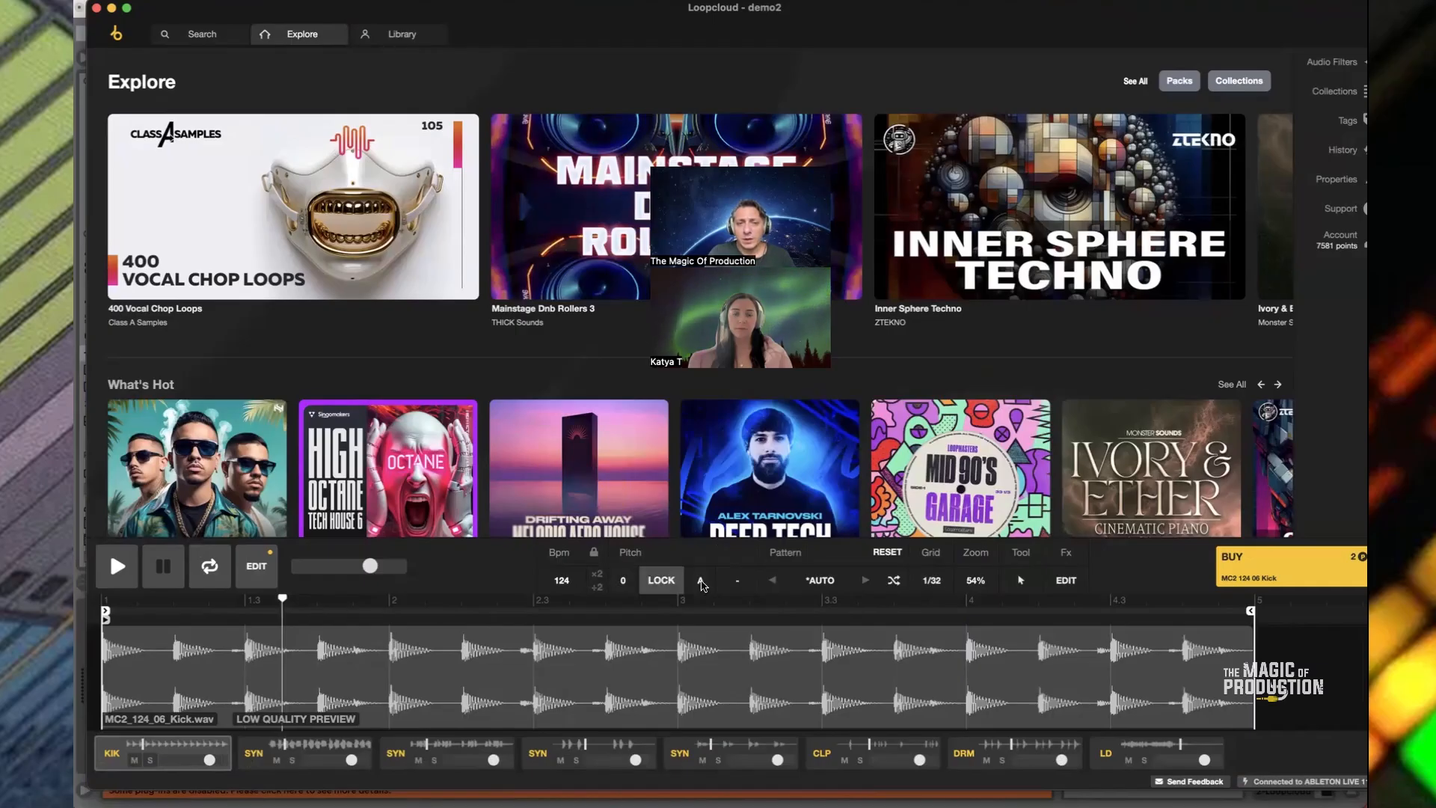
{"action": "left_click", "coordinate": [544, 753]}
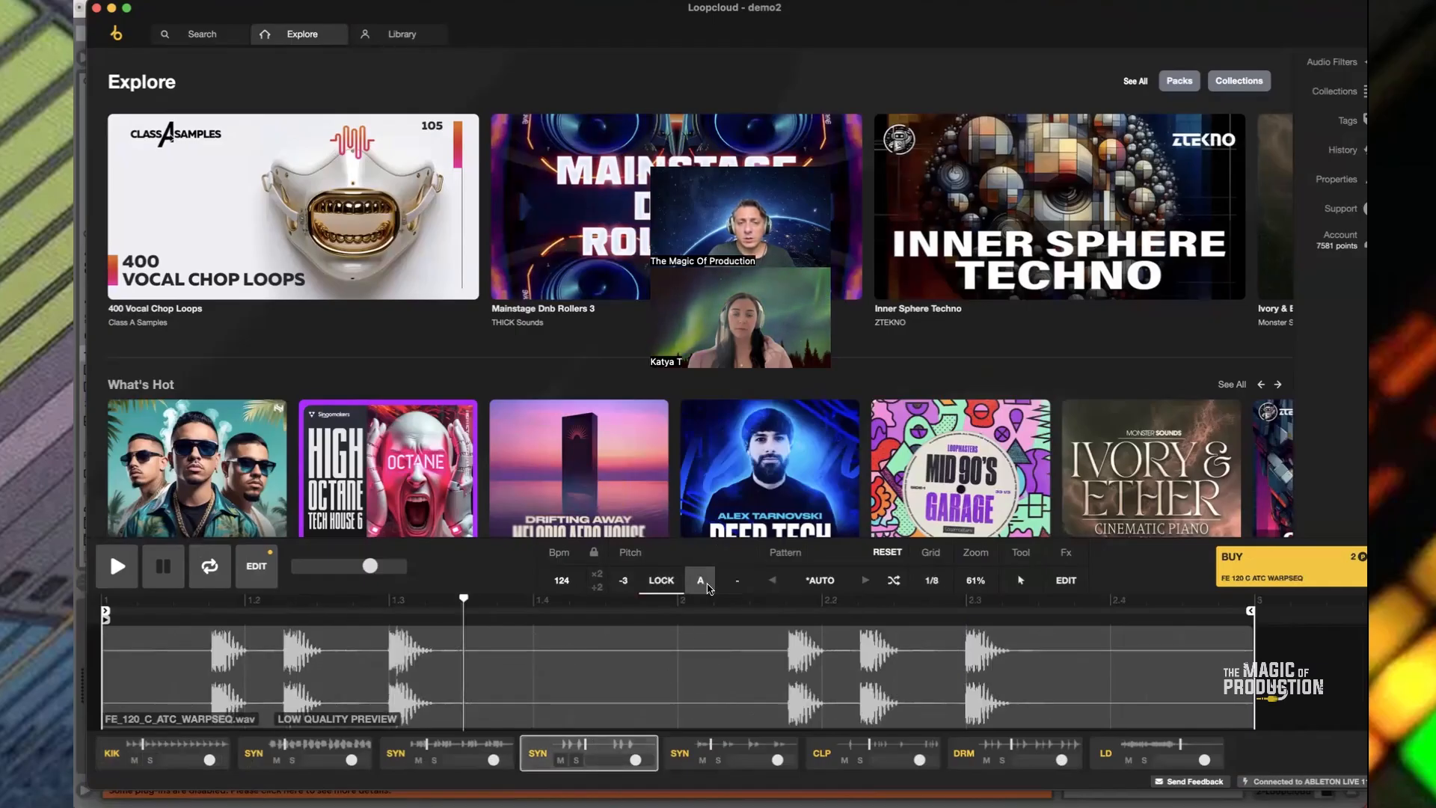
{"action": "left_click", "coordinate": [893, 756]}
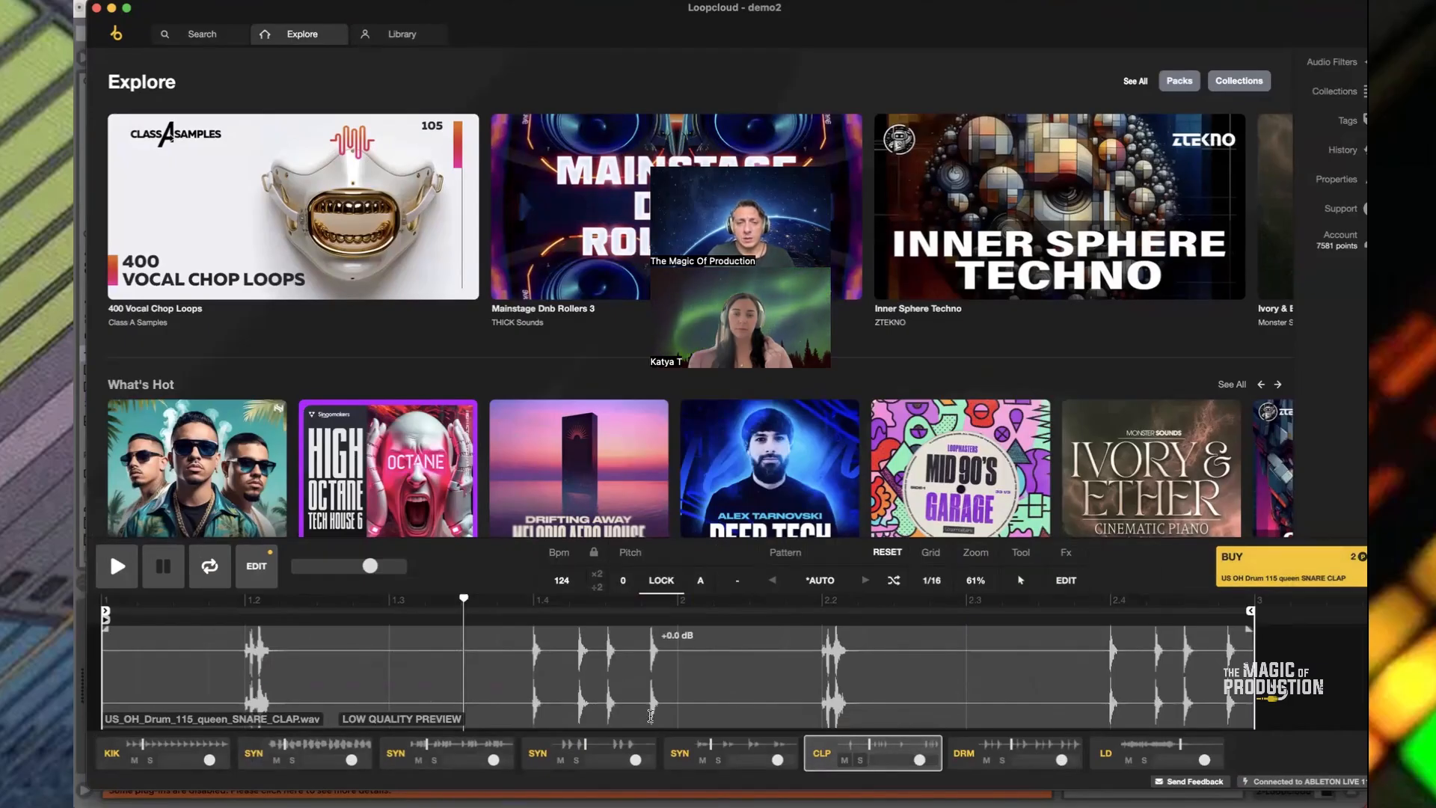
{"action": "left_click", "coordinate": [1251, 570]}
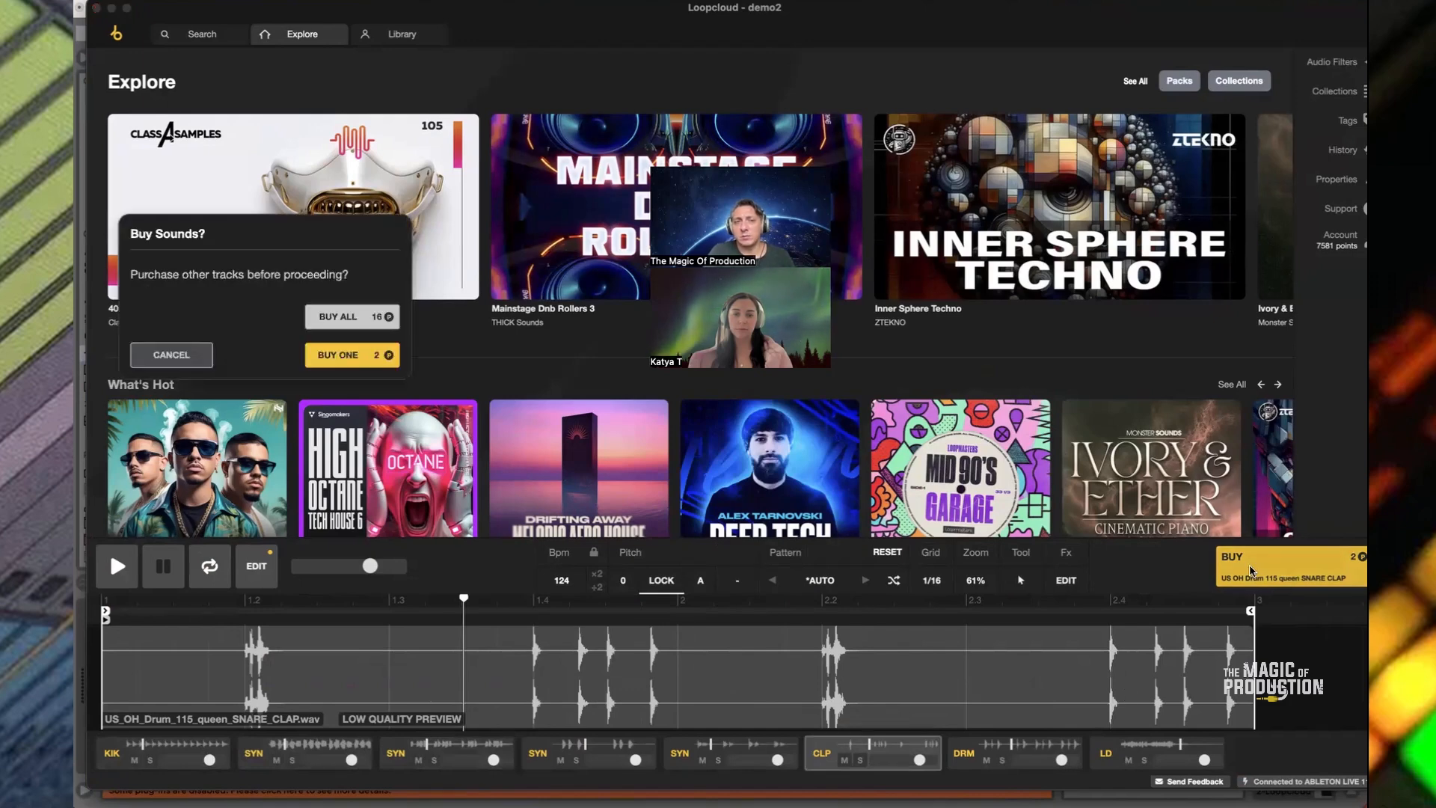
{"action": "left_click", "coordinate": [340, 315]}
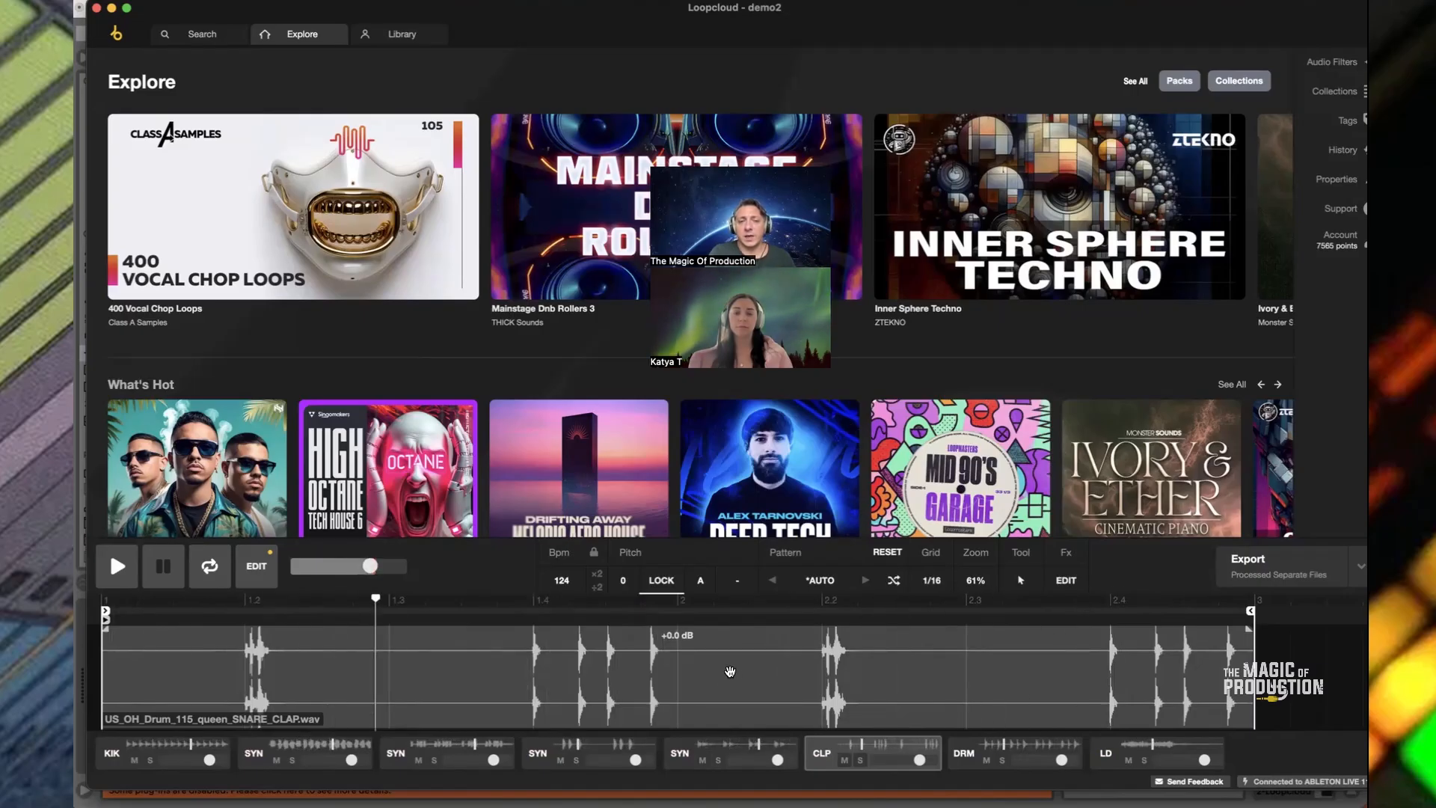
Stop Loopcloud playback, copy the session's processed separate files to the clipboard, and switch to Ableton Live
{"action": "key", "text": "space"}
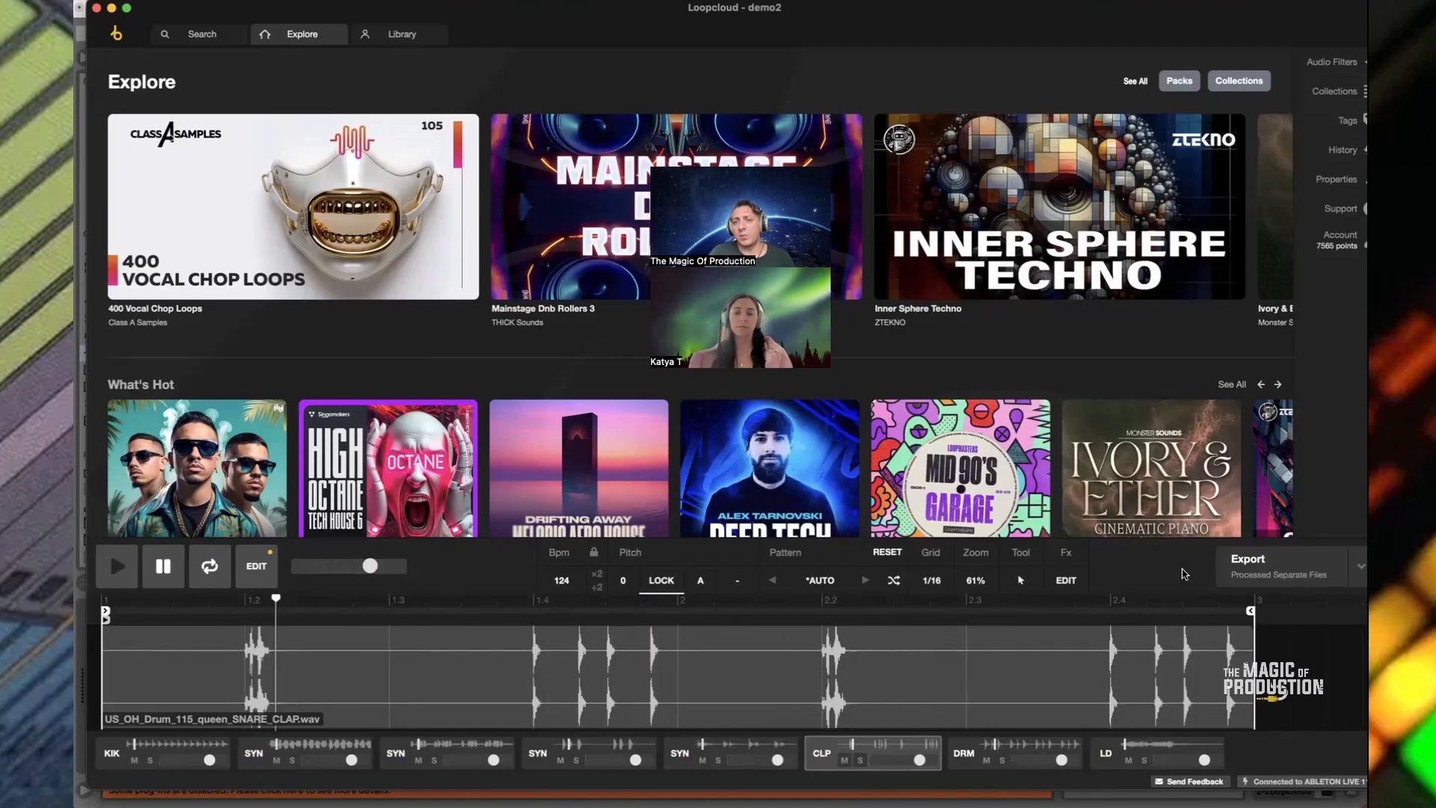
{"action": "left_click", "coordinate": [1281, 576]}
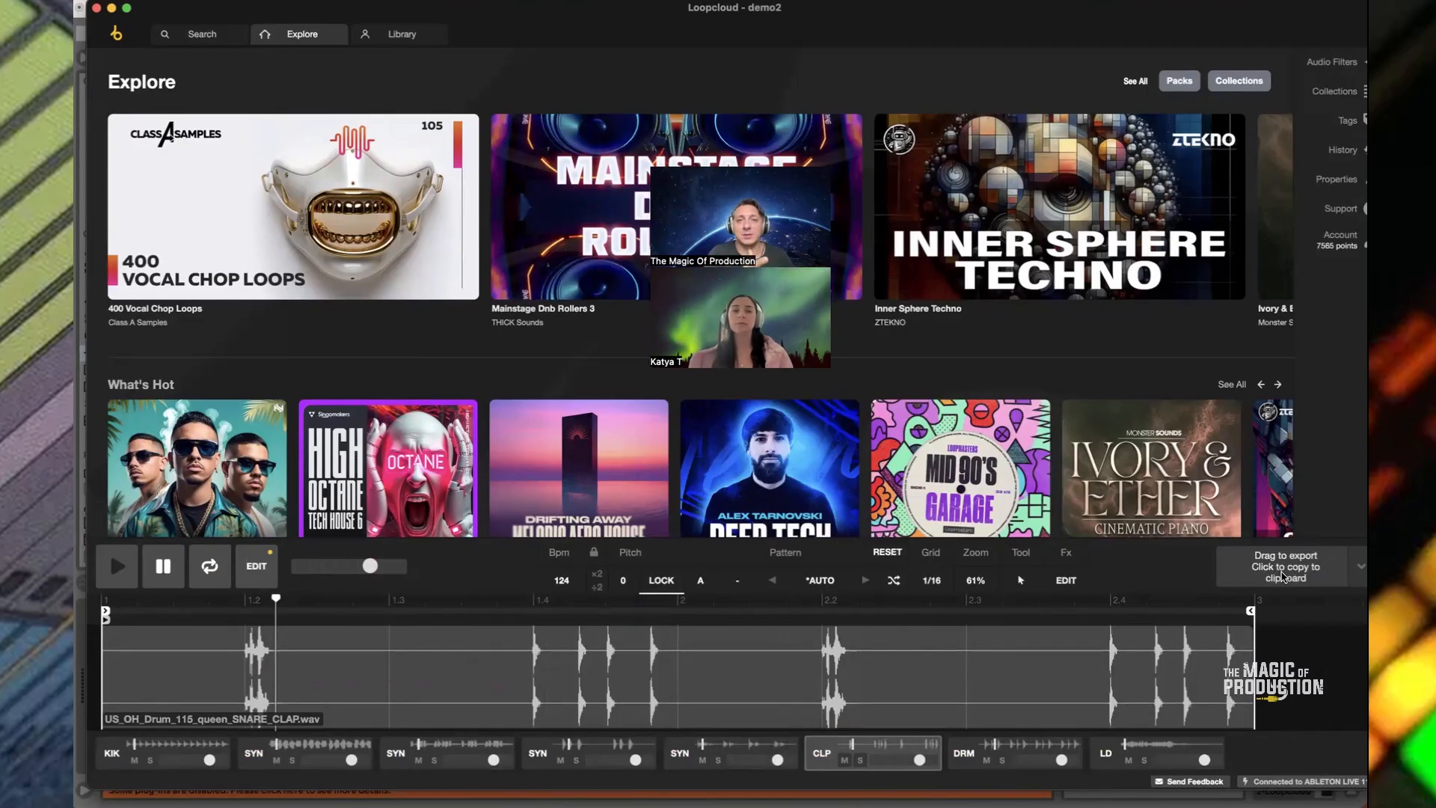
{"action": "key", "text": "ctrl+Up"}
{"action": "left_click", "coordinate": [1217, 586]}
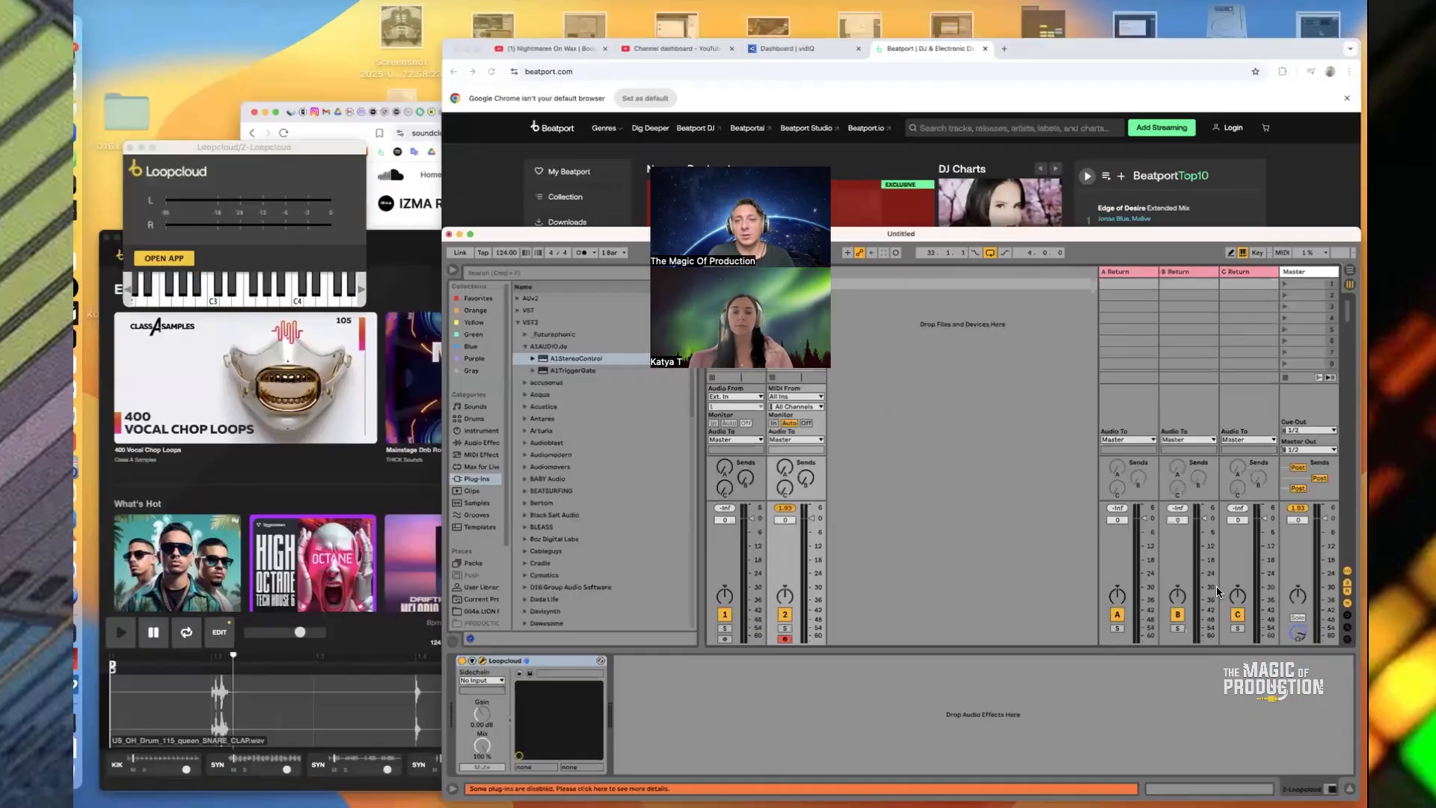
Paste the copied Loopcloud audio files into the clip slots of the 1 Audio track, starting at scene 1
{"action": "left_click", "coordinate": [481, 79]}
{"action": "right_click", "coordinate": [481, 83]}
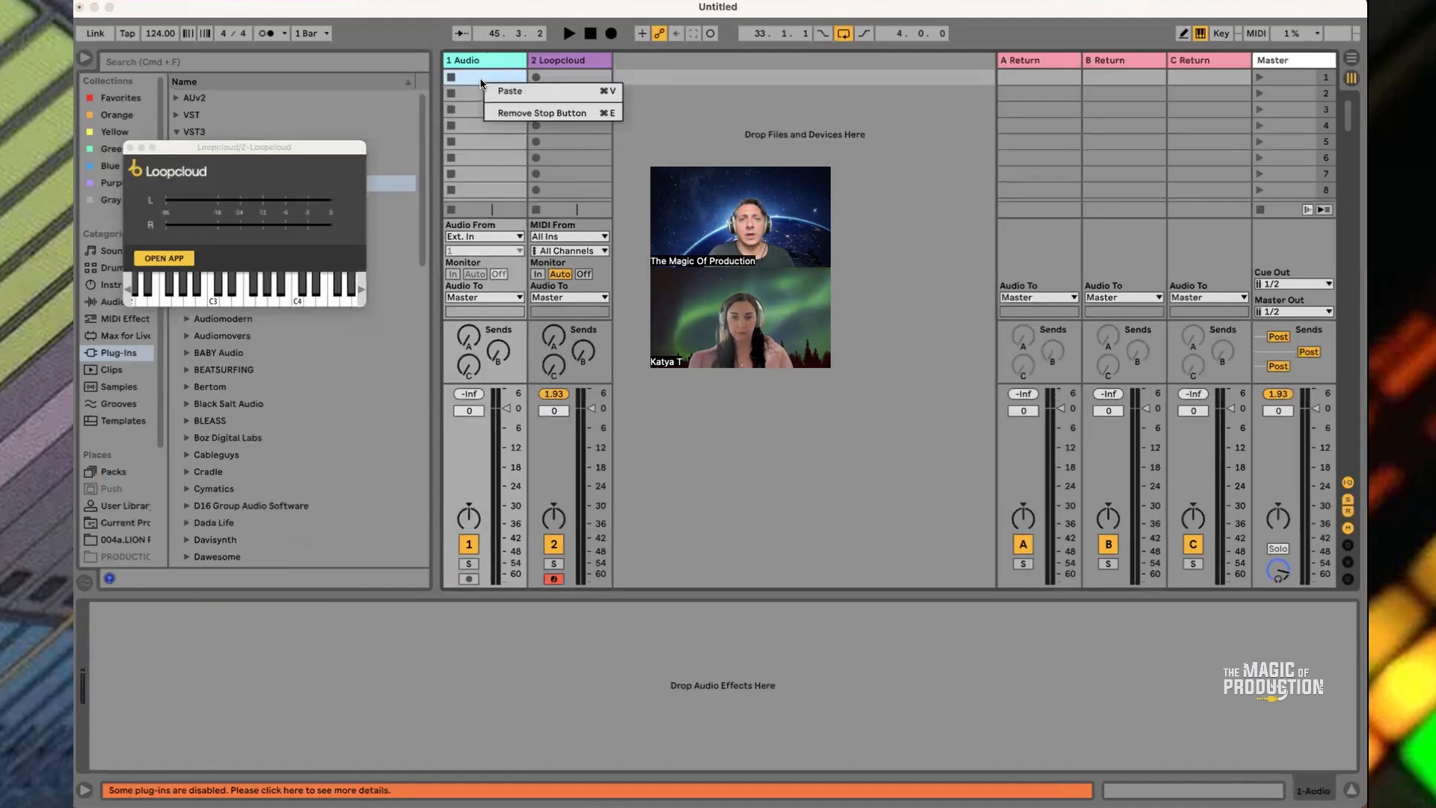
{"action": "left_click", "coordinate": [495, 91]}
{"action": "scroll", "coordinate": [492, 111], "scroll_direction": "down", "scroll_amount": 2}
{"action": "scroll", "coordinate": [492, 111], "scroll_direction": "up", "scroll_amount": 2}
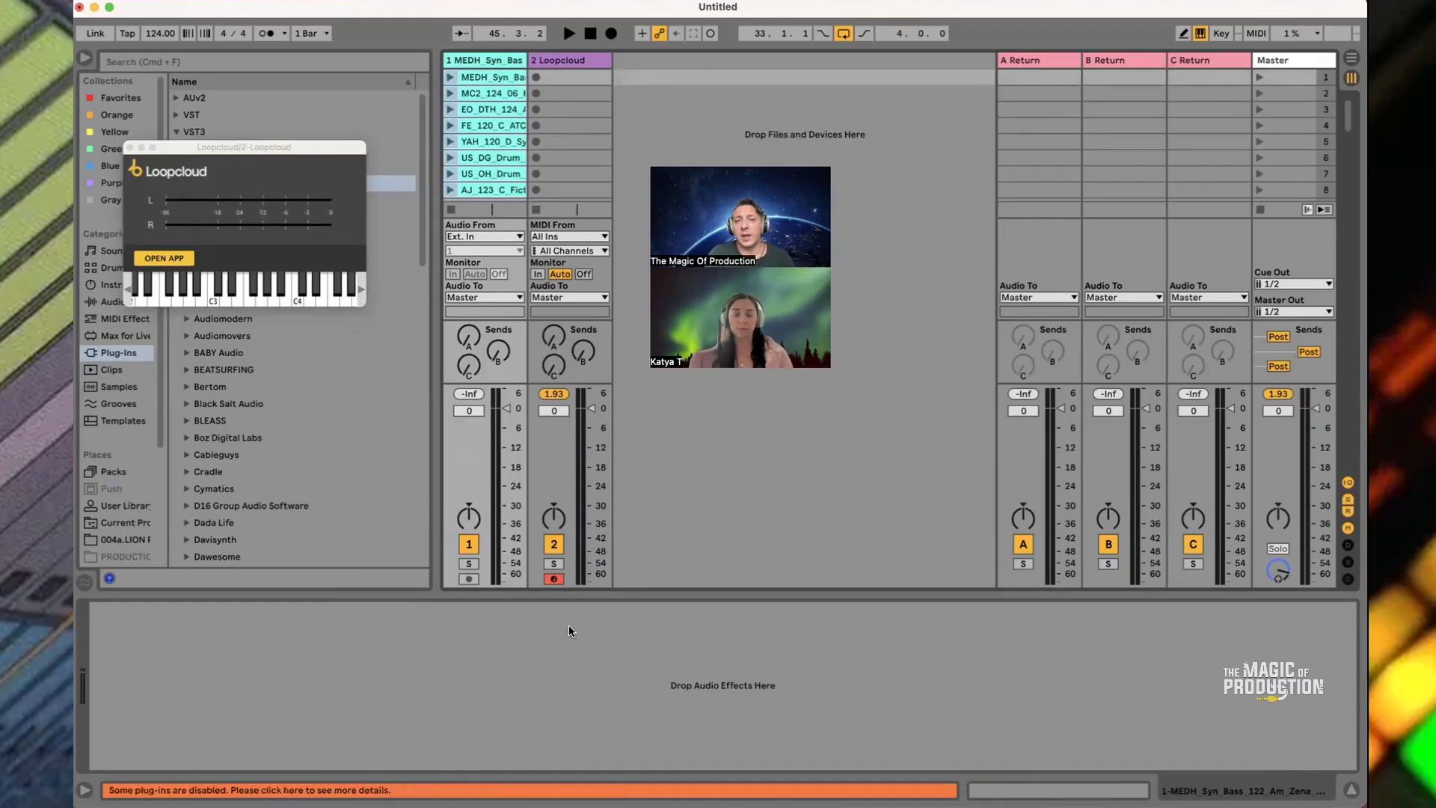
Delete the Loopcloud track, hide the browser, and widen the remaining audio track
{"action": "left_click", "coordinate": [588, 66]}
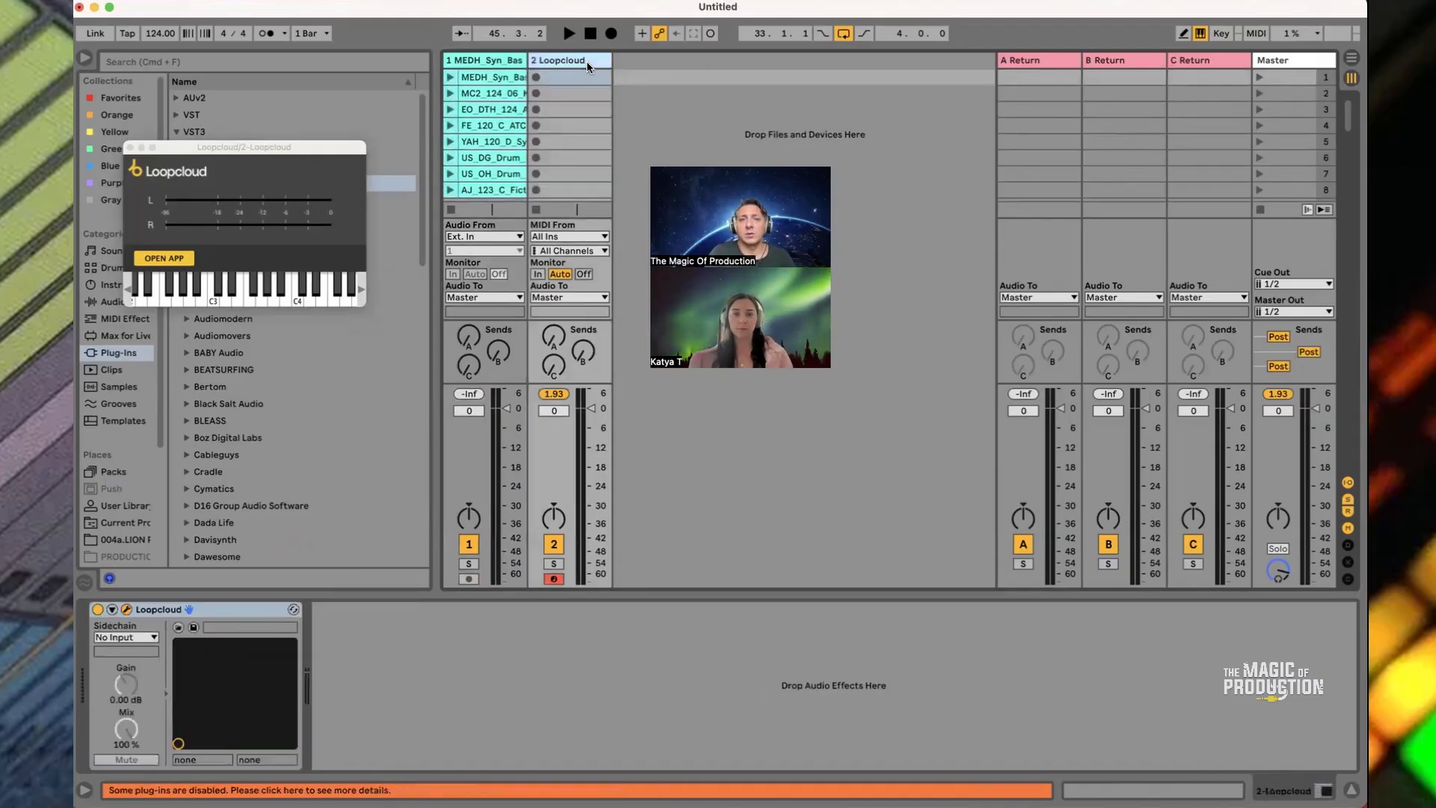
{"action": "key", "text": "Delete"}
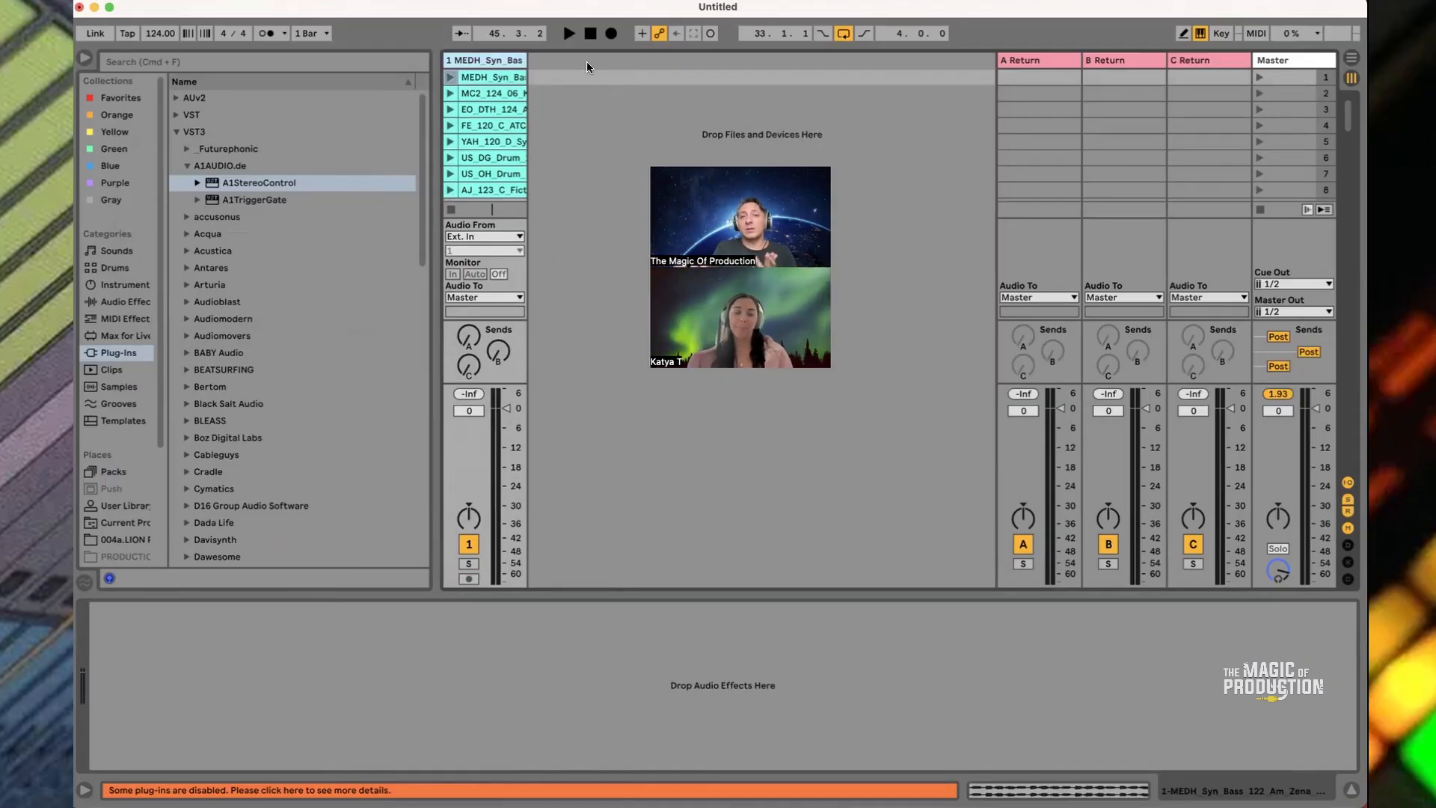
{"action": "left_click", "coordinate": [84, 58]}
{"action": "mouse_move", "coordinate": [179, 58]}
{"action": "left_mouse_down"}
{"action": "mouse_move", "coordinate": [299, 53]}
{"action": "mouse_move", "coordinate": [205, 53]}
{"action": "left_mouse_up"}
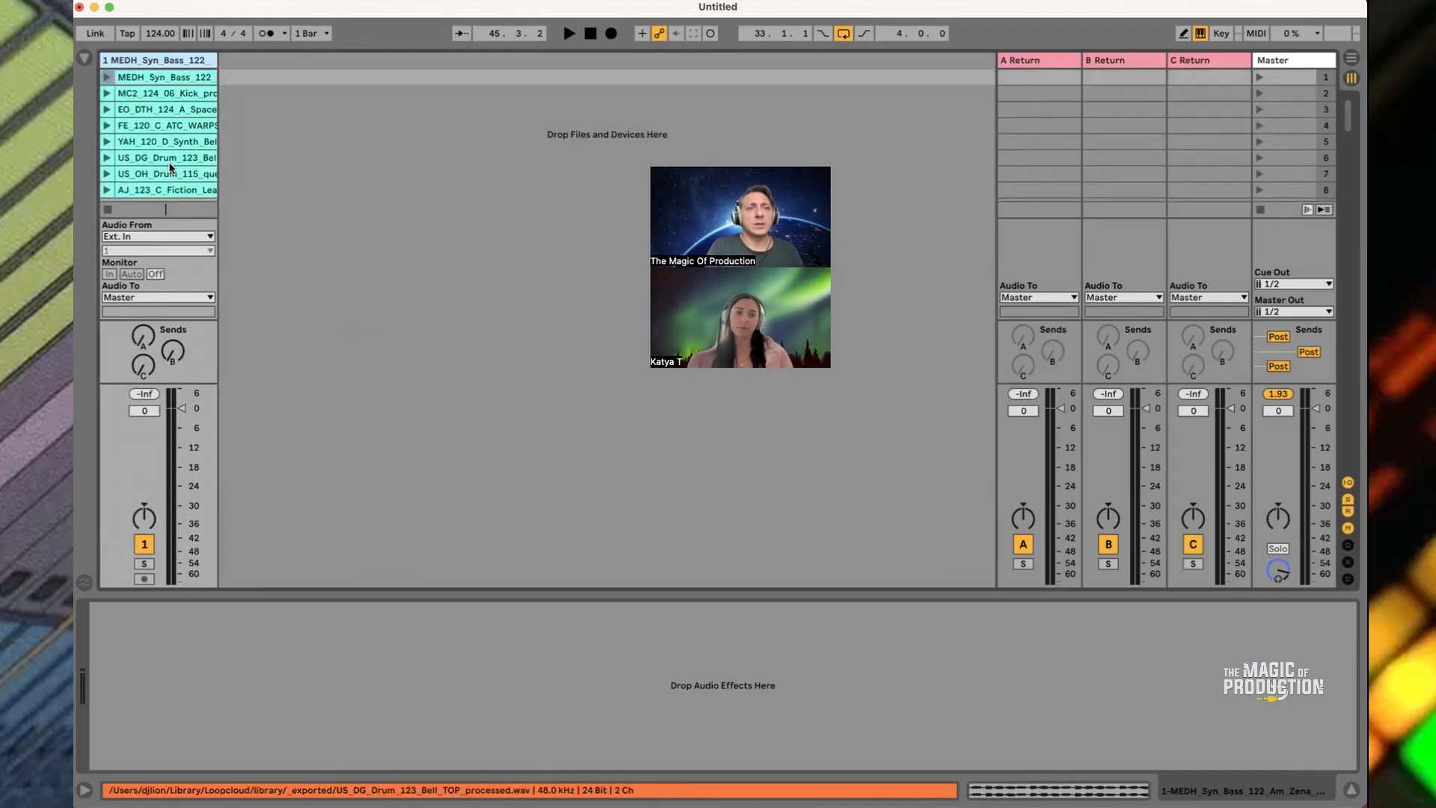
Hide the In/Out section, delete return tracks A, B and C, and select the audio track
{"action": "key", "text": "super+alt+i"}
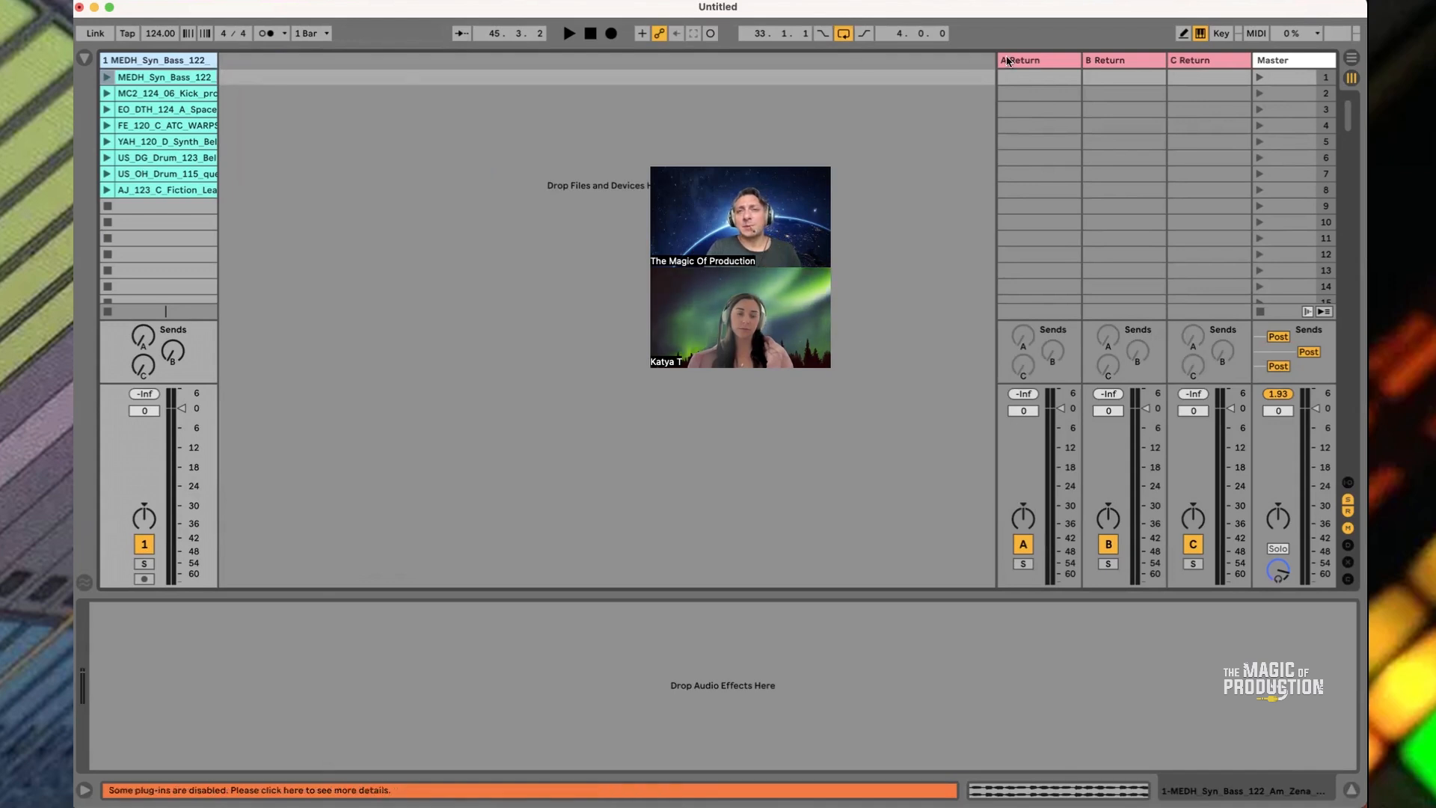
{"action": "left_click", "coordinate": [1034, 60]}
{"action": "key", "text": "Delete"}
{"action": "key", "text": "Delete"}
{"action": "key", "text": "Delete"}
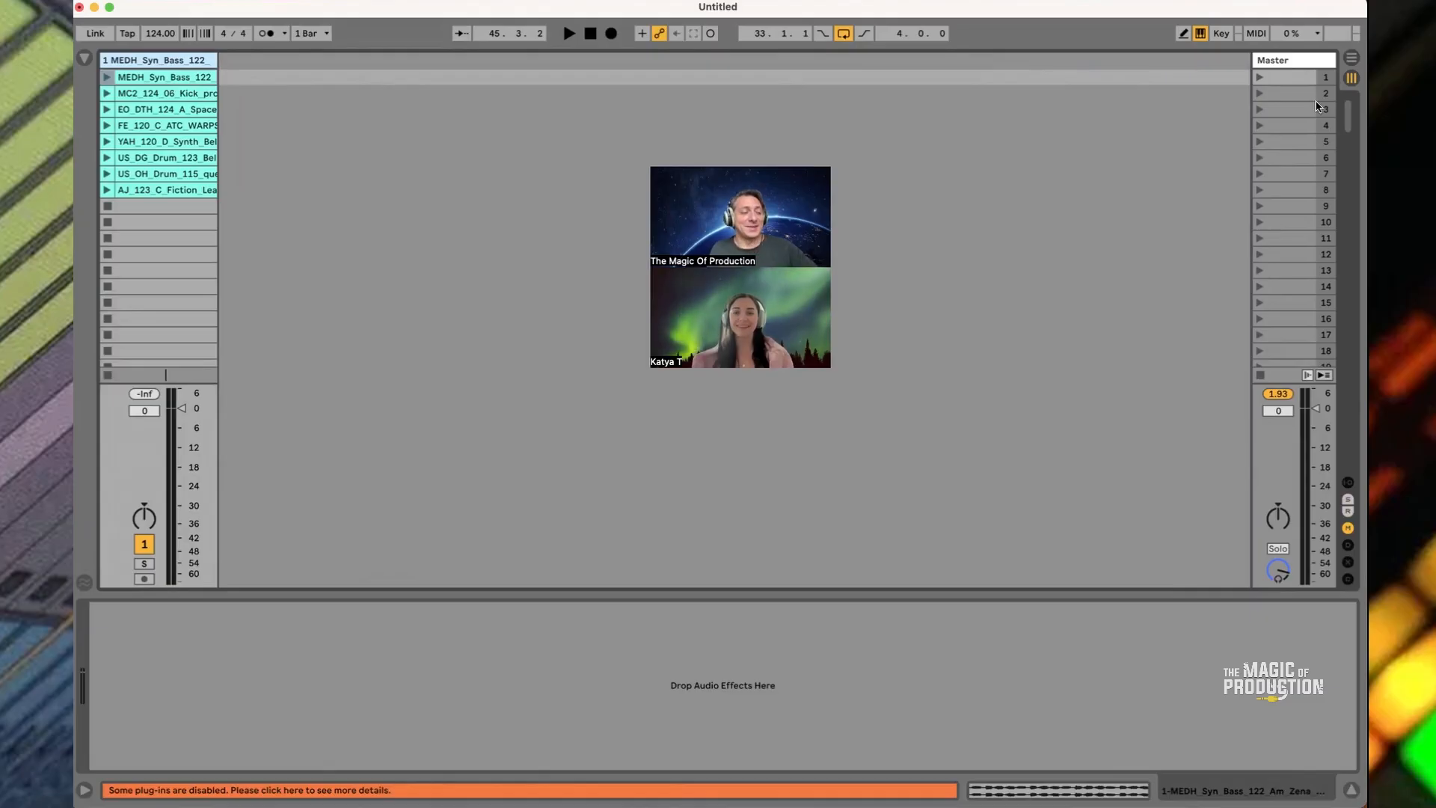
{"action": "left_click", "coordinate": [1298, 62]}
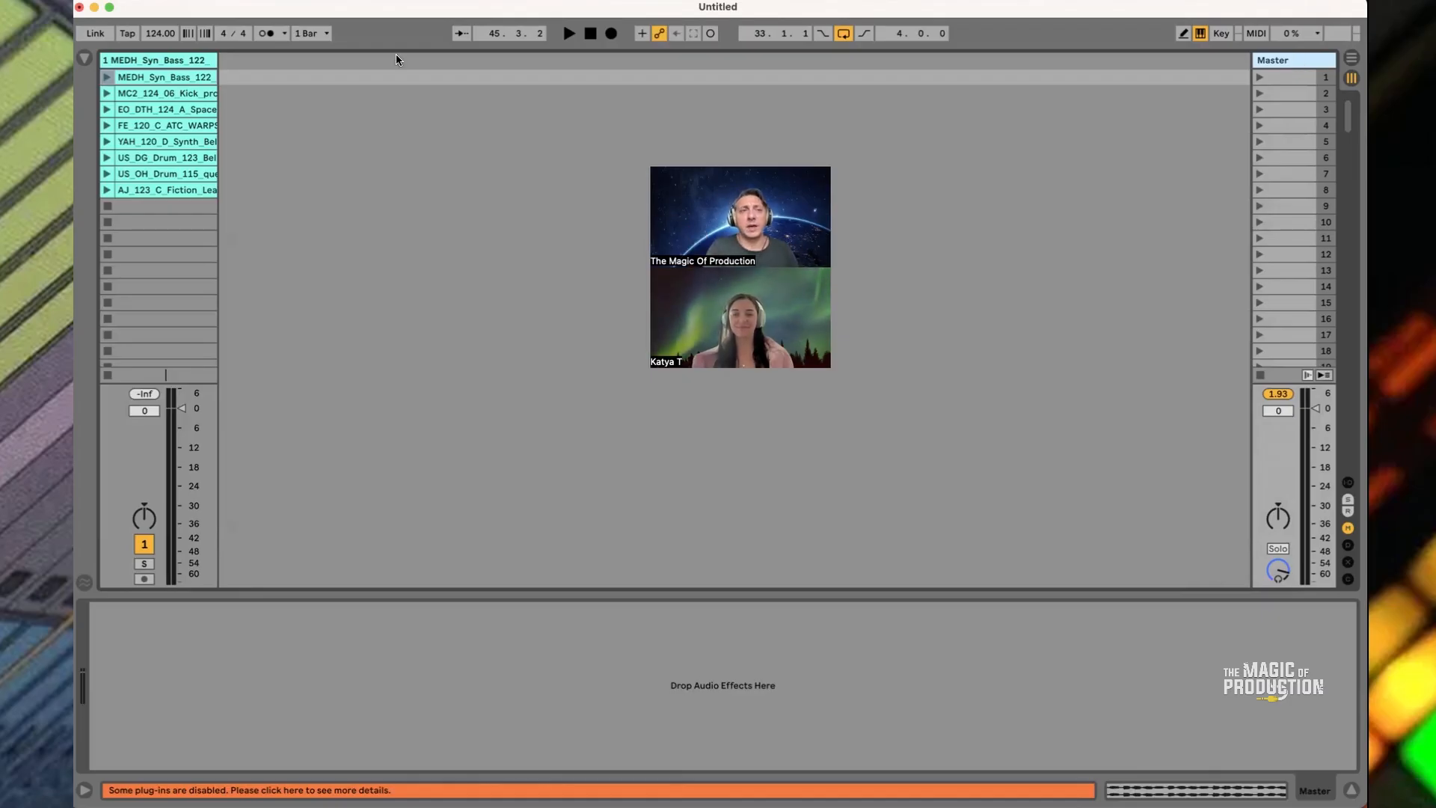
{"action": "left_click", "coordinate": [155, 63]}
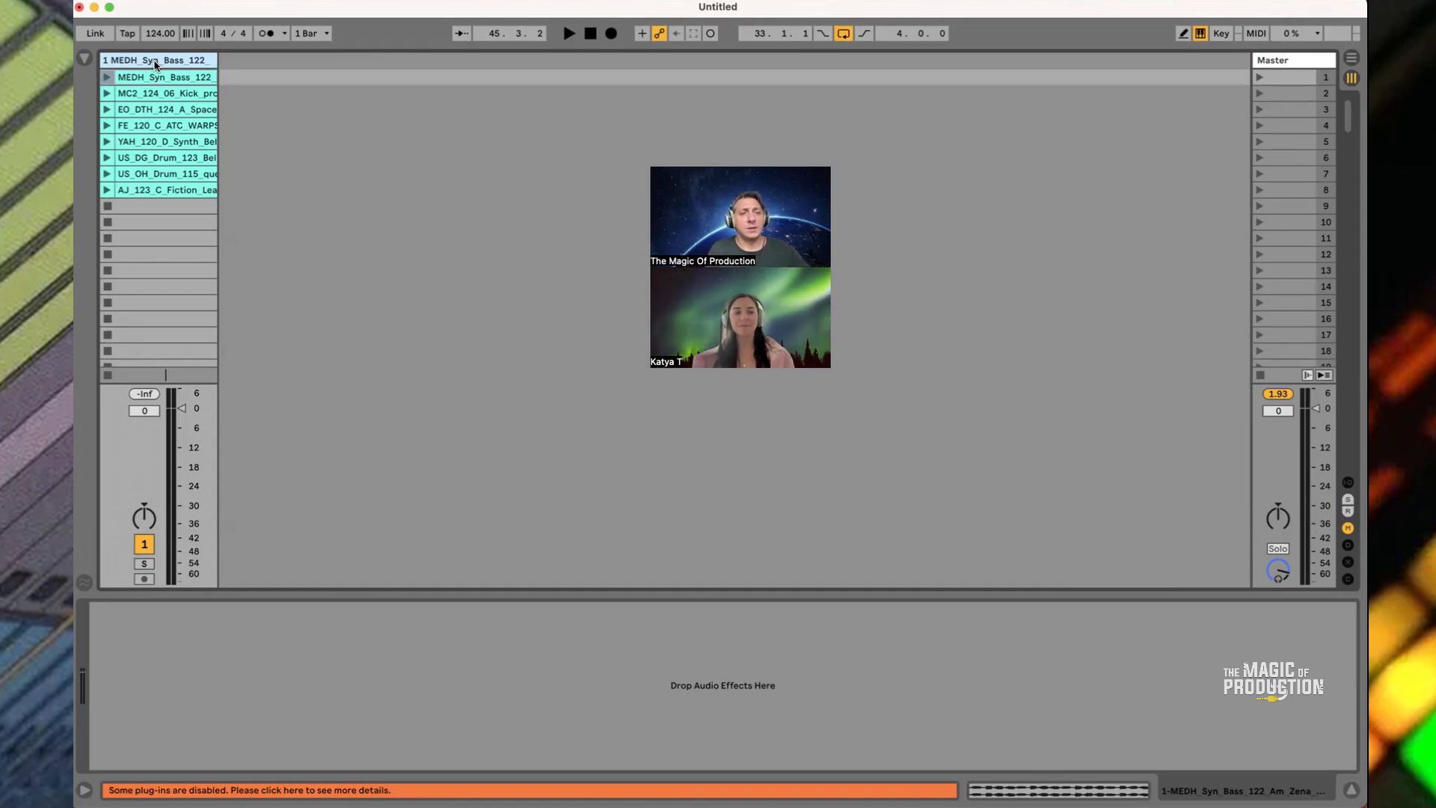
Go back to the Loopcloud app and review the export formats in its Export Preferences, keeping Processed Separate Files
{"action": "key", "text": "ctrl+Up"}
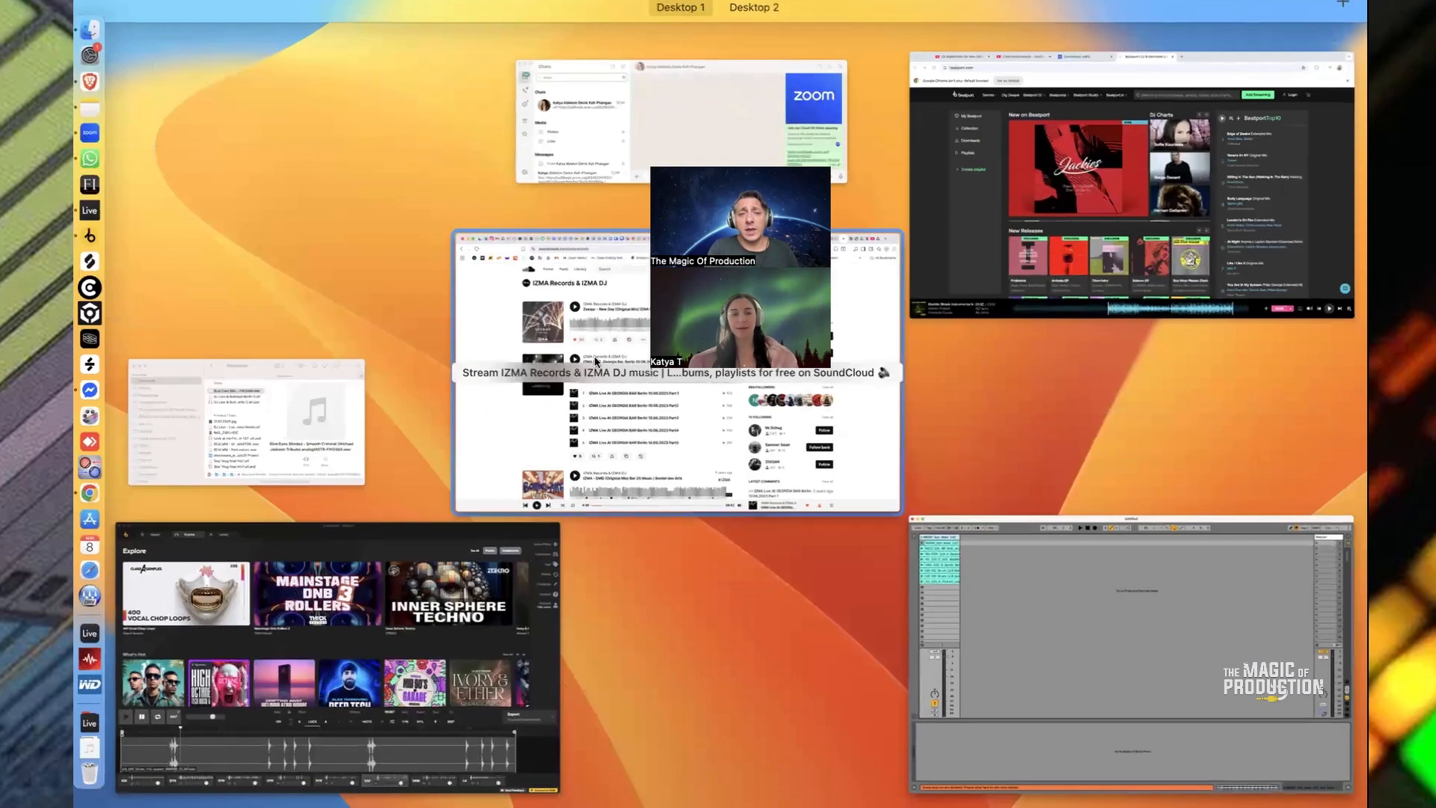
{"action": "left_click", "coordinate": [329, 651]}
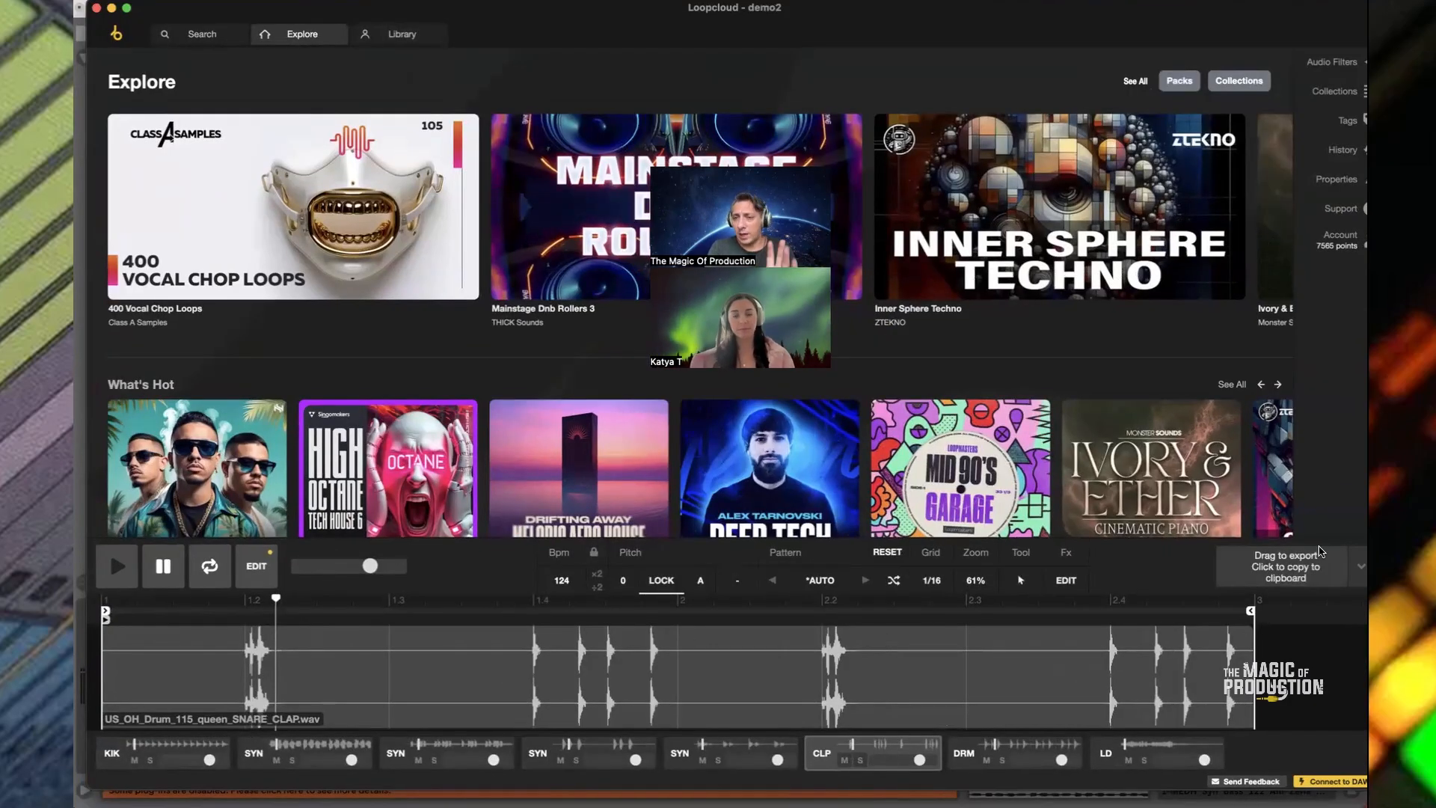
{"action": "key", "text": "ctrl+Up"}
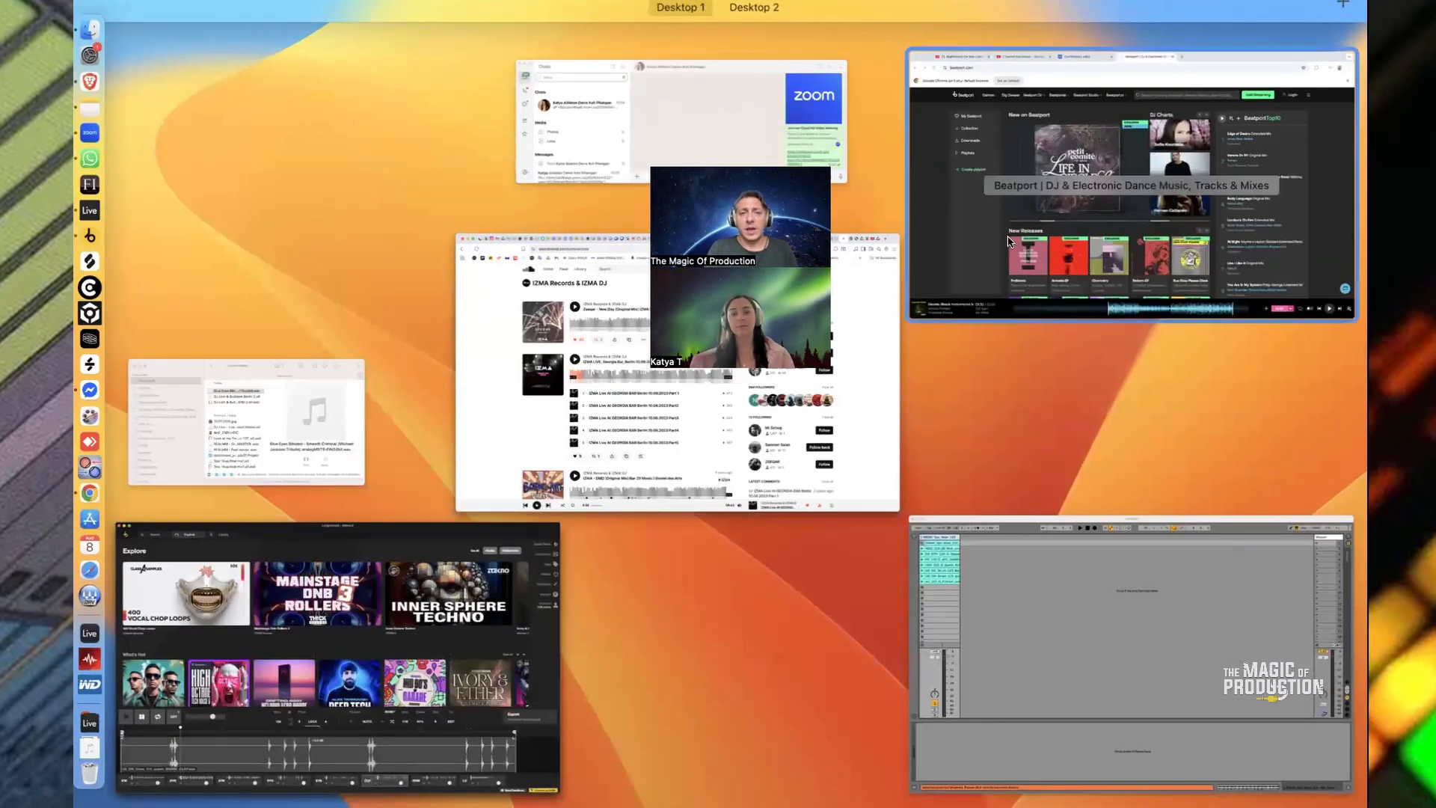
{"action": "left_click", "coordinate": [381, 625]}
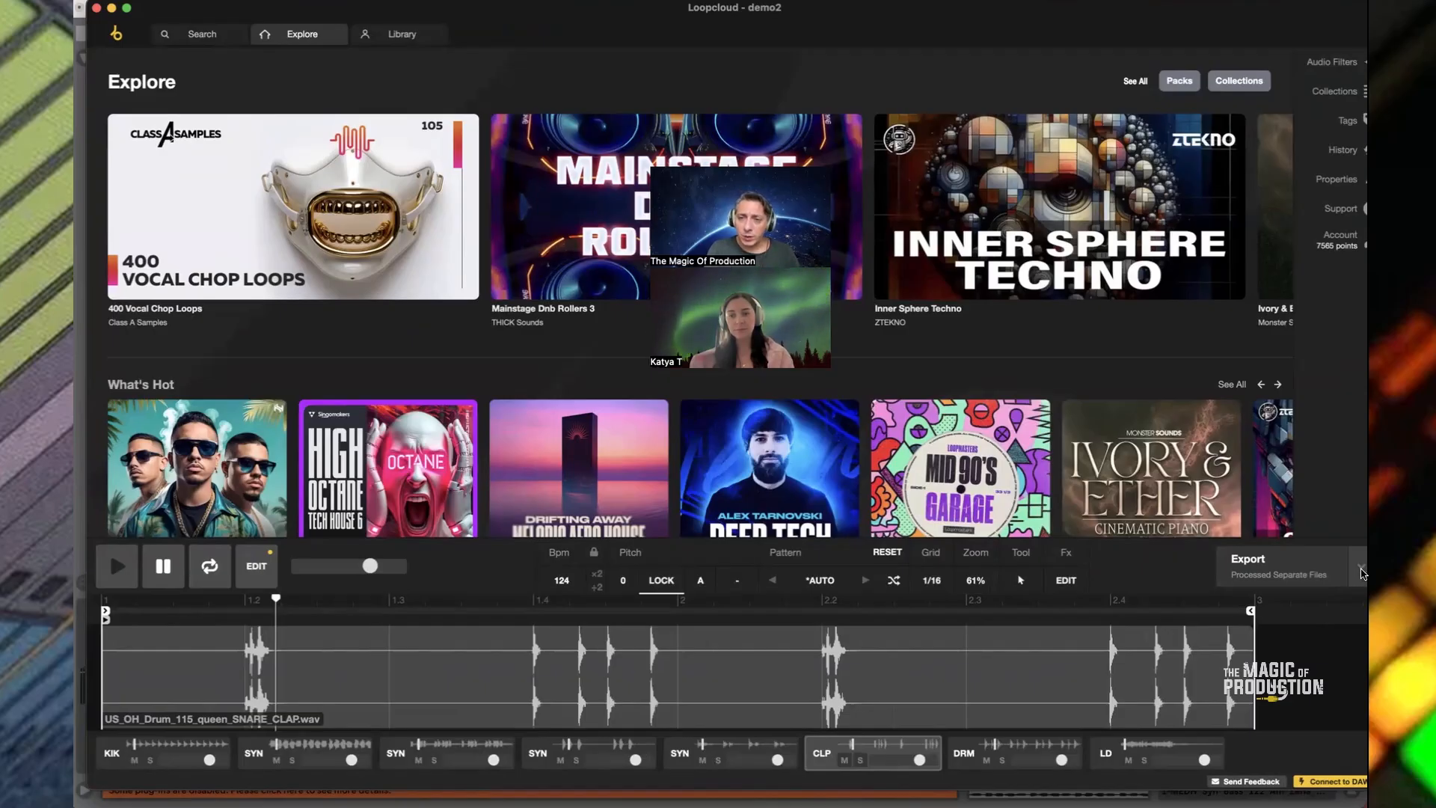
{"action": "left_click", "coordinate": [1361, 573]}
{"action": "left_click", "coordinate": [394, 285]}
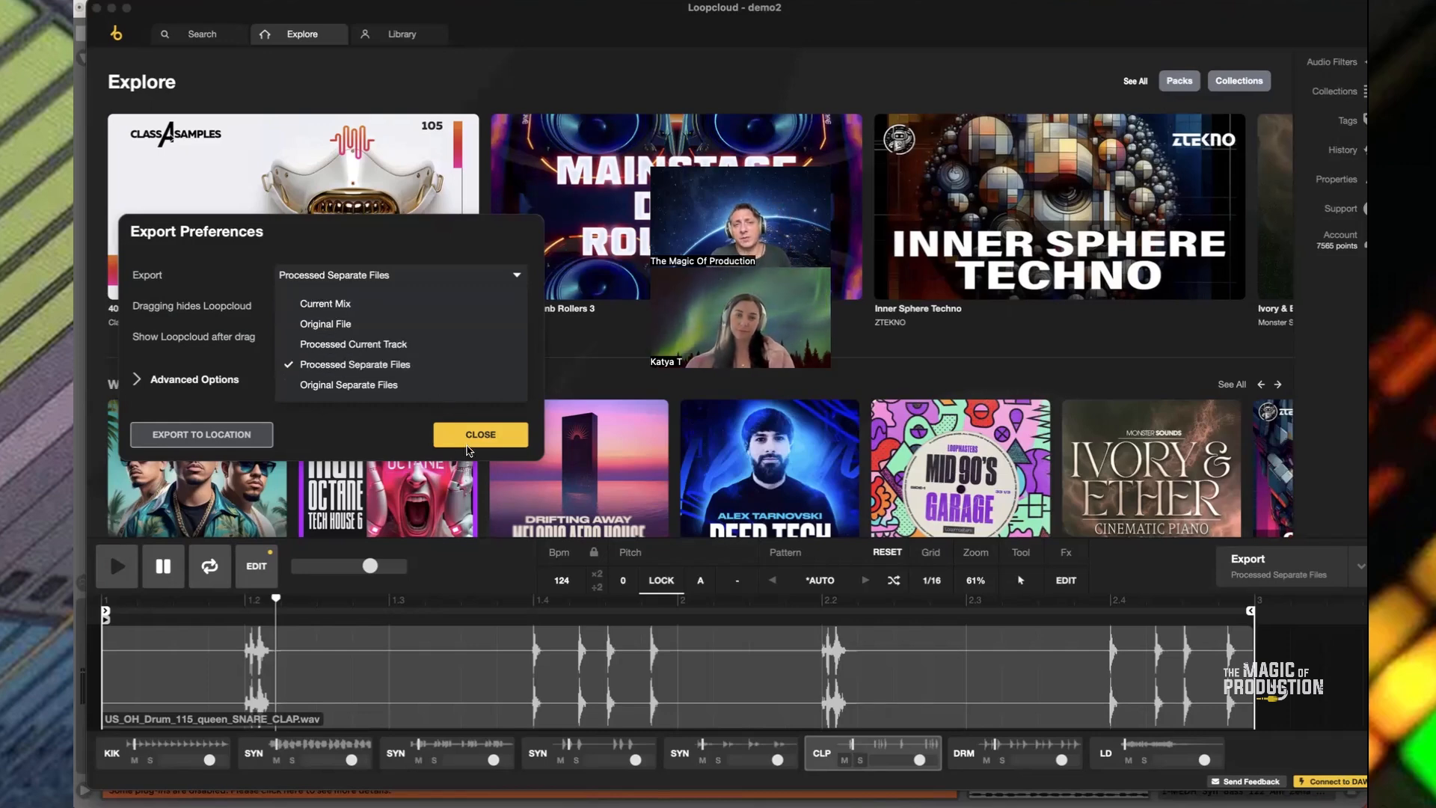
{"action": "left_click", "coordinate": [471, 440]}
Return to Ableton Live and launch the MEDH_Syn_Bass clip on the first track
{"action": "key", "text": "ctrl+Up"}
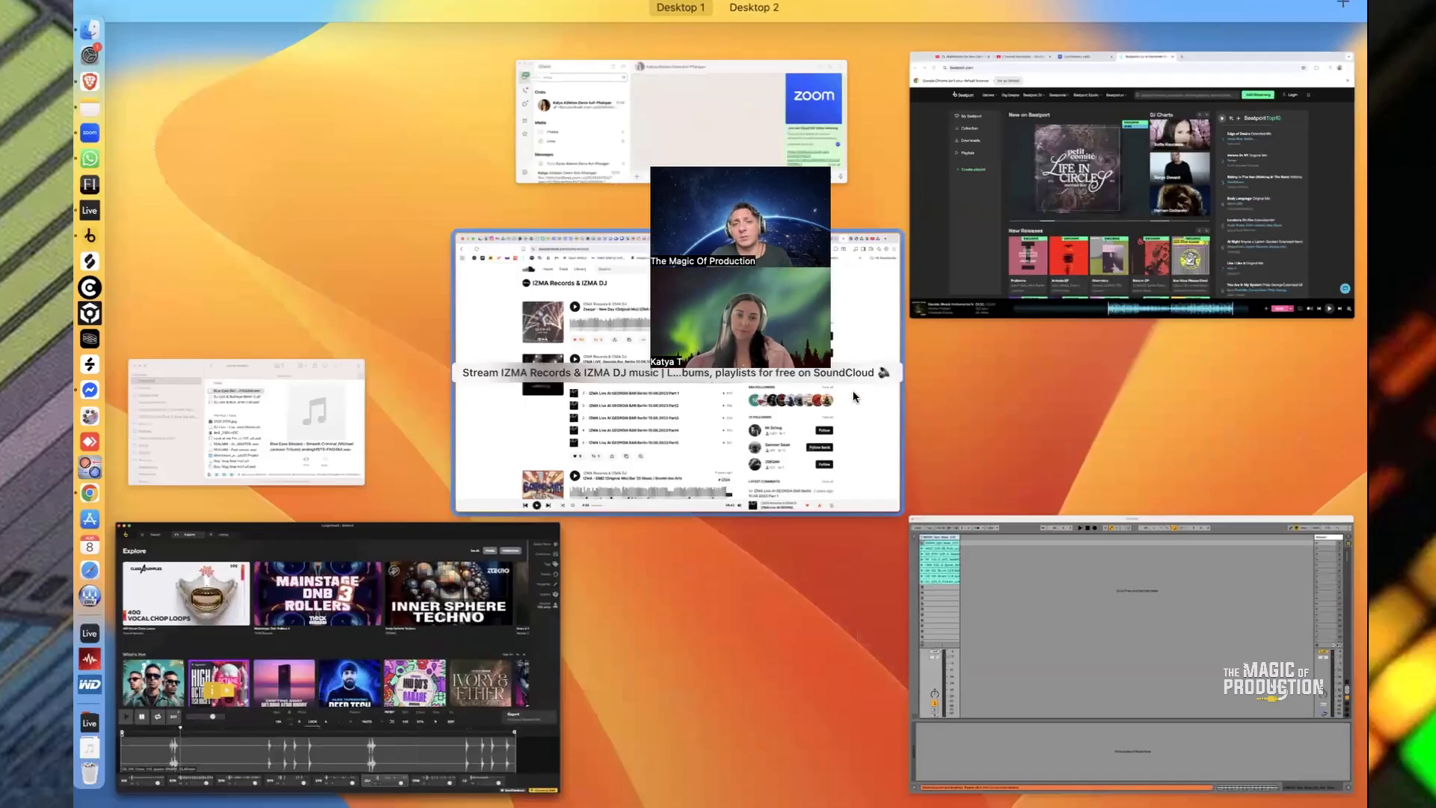
{"action": "left_click", "coordinate": [1099, 535]}
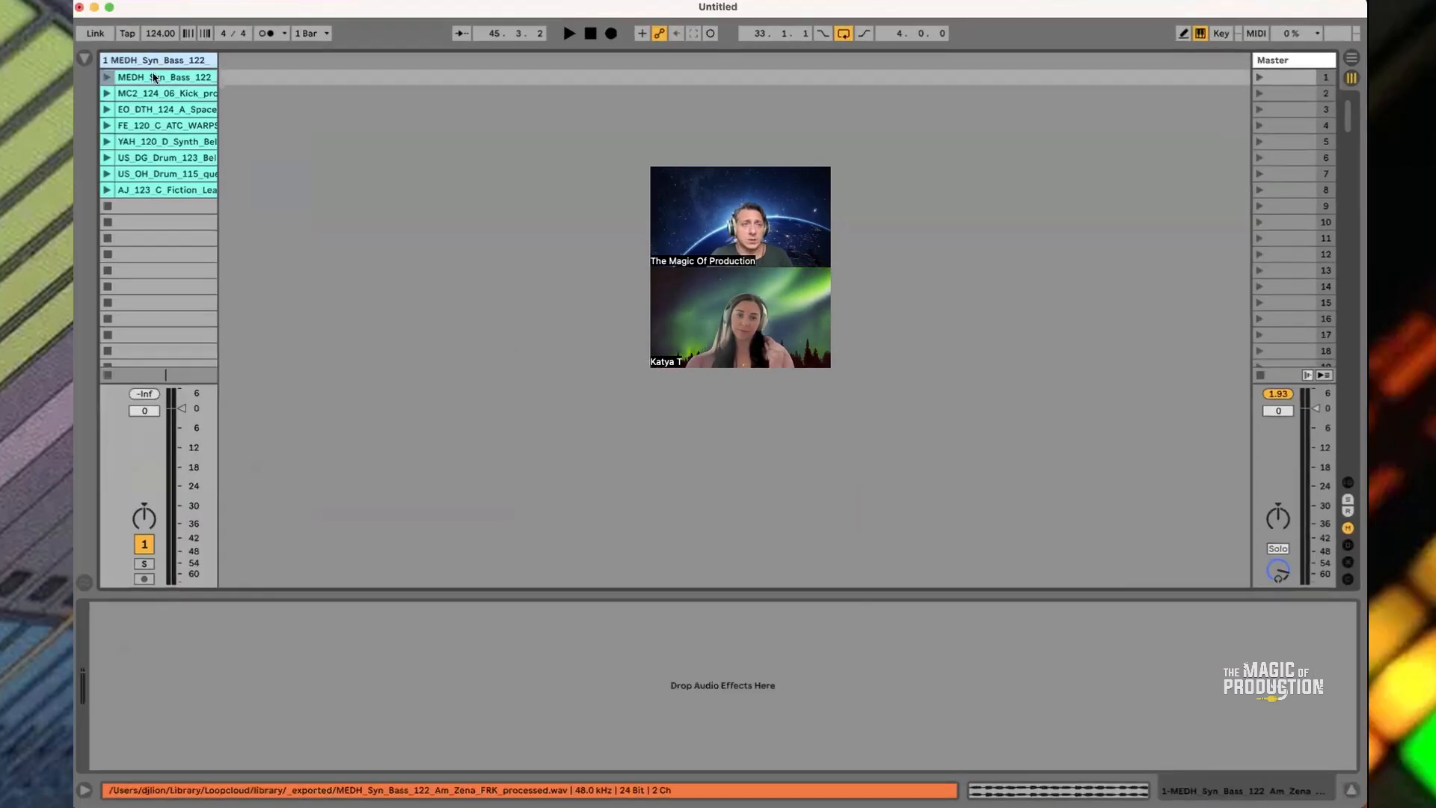
{"action": "left_click", "coordinate": [107, 78]}
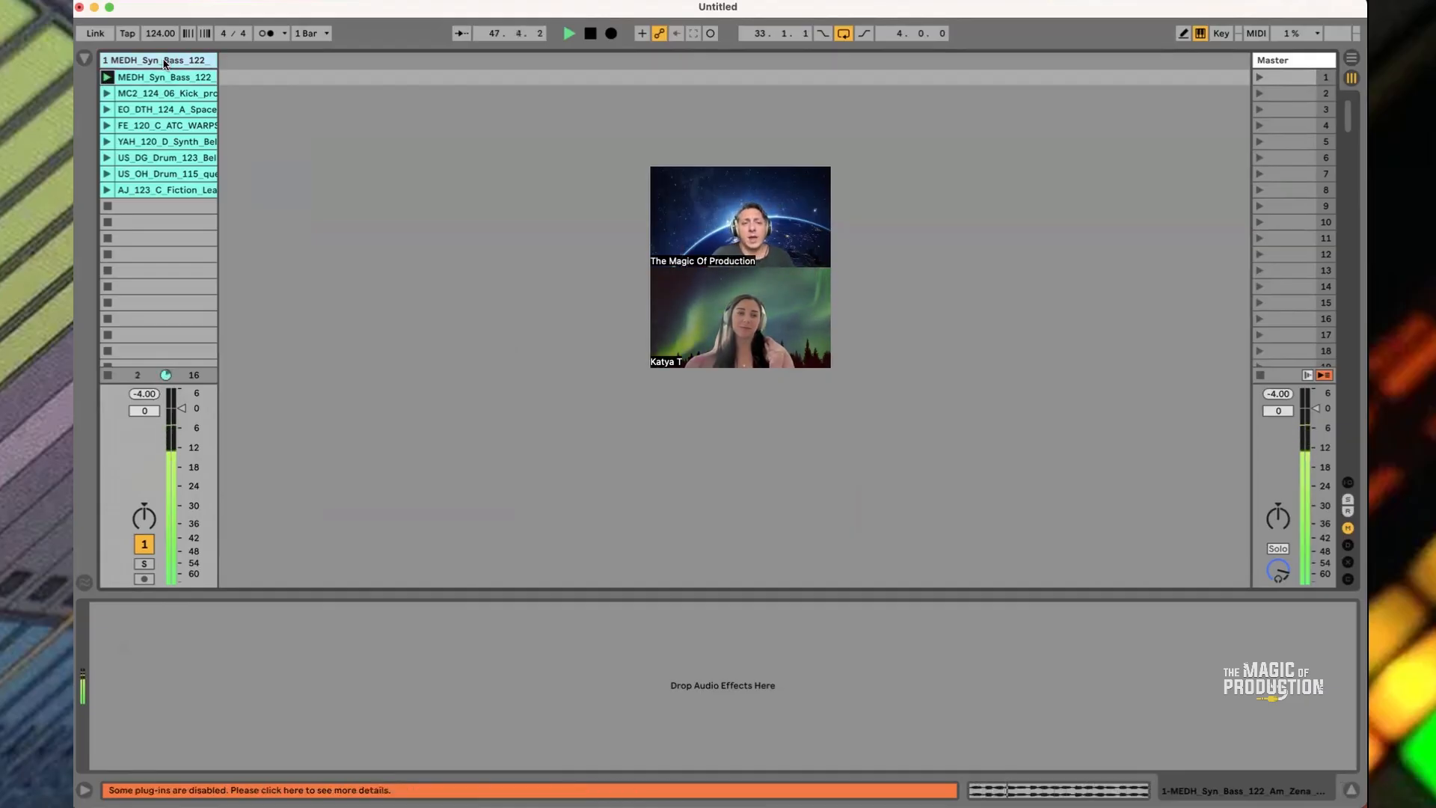
Add a second audio track, move the MC2_124_06_Kick clip to its first slot, and launch it
{"action": "key", "text": "super+t"}
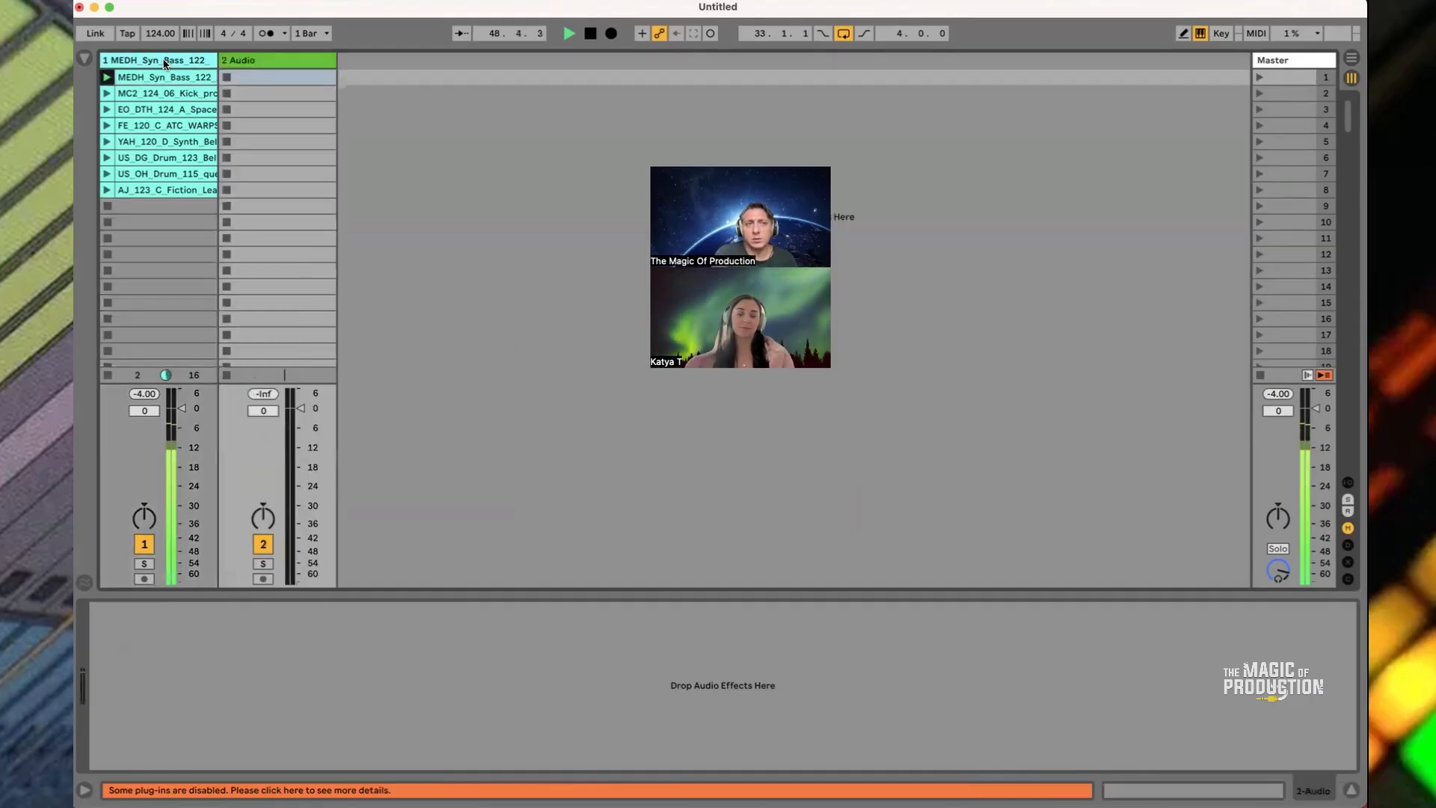
{"action": "left_click_drag", "start_coordinate": [215, 84], "coordinate": [226, 77]}
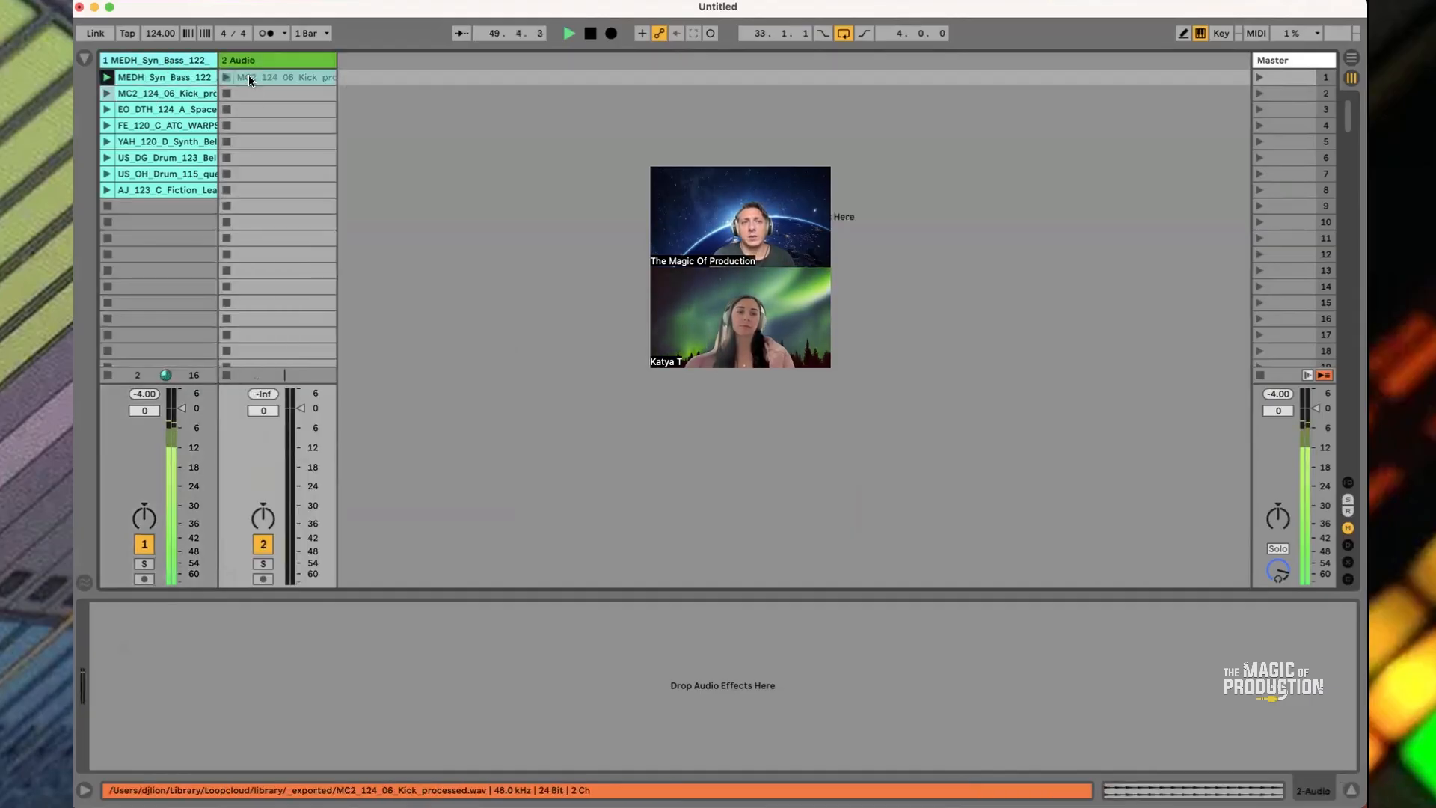
{"action": "left_click", "coordinate": [226, 77]}
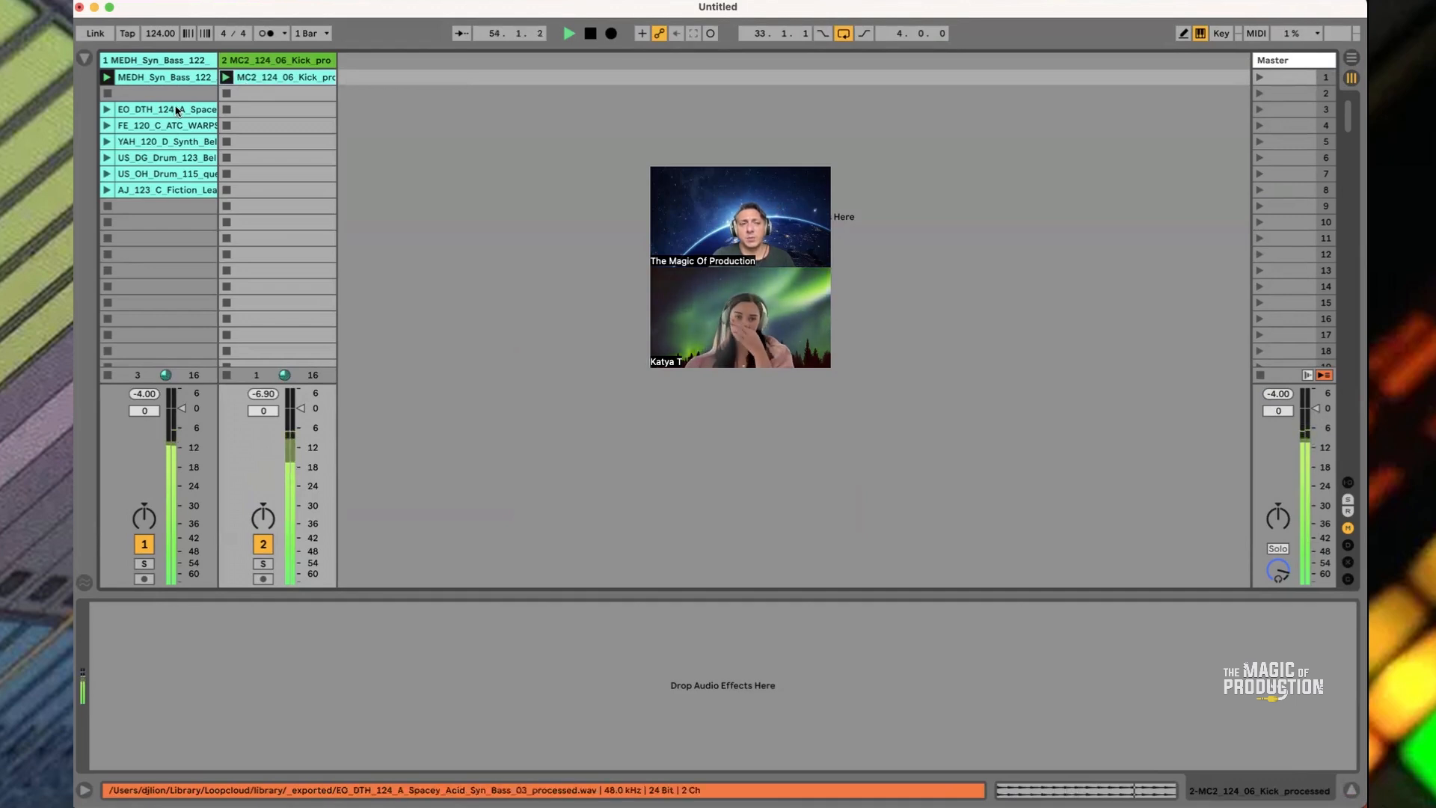
Open the kick clip's properties, check its Warp and Loop settings, and relaunch the clip
{"action": "double_click", "coordinate": [267, 80]}
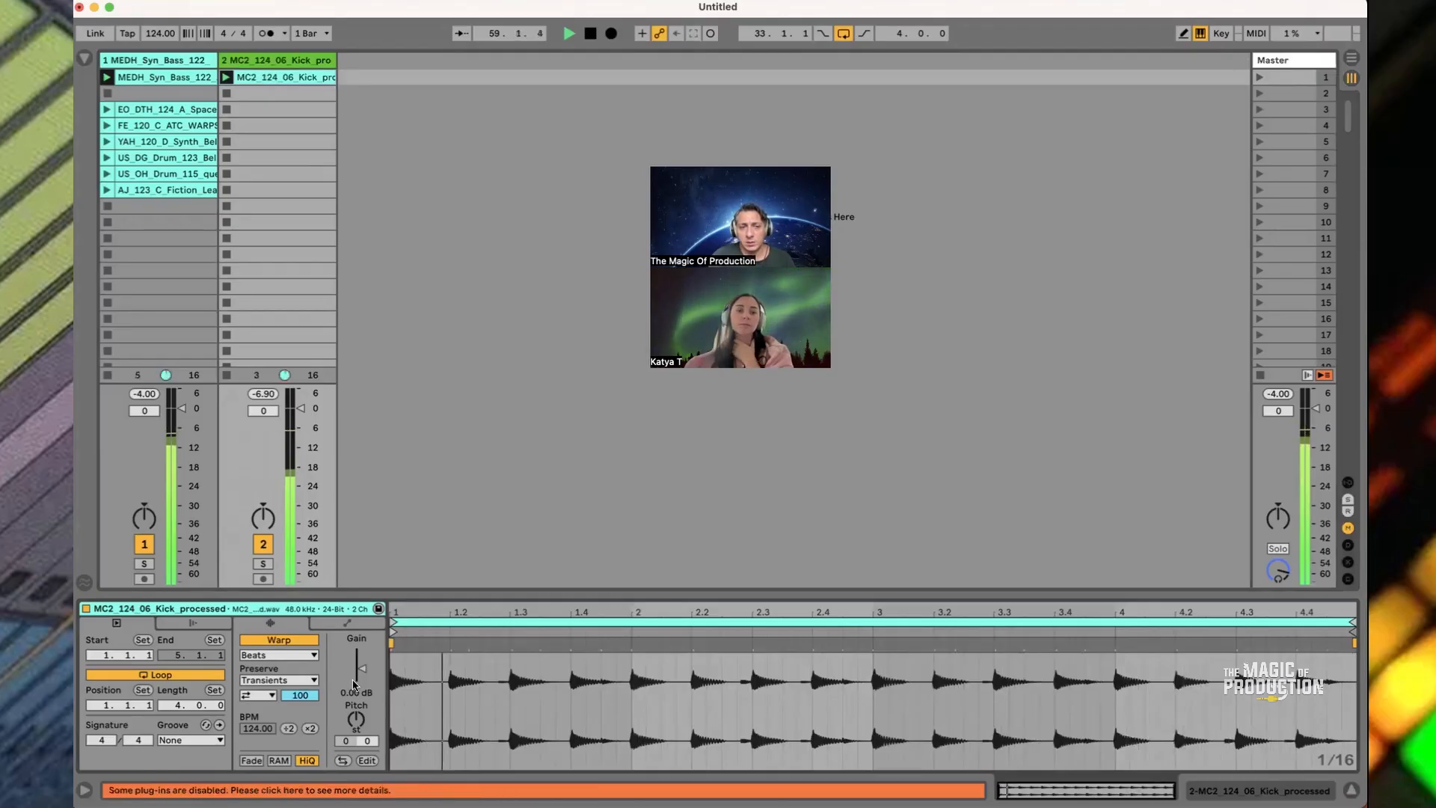
{"action": "left_click", "coordinate": [299, 642]}
{"action": "left_click", "coordinate": [298, 642]}
{"action": "left_click", "coordinate": [299, 643]}
{"action": "left_click", "coordinate": [298, 642]}
{"action": "left_click", "coordinate": [189, 676]}
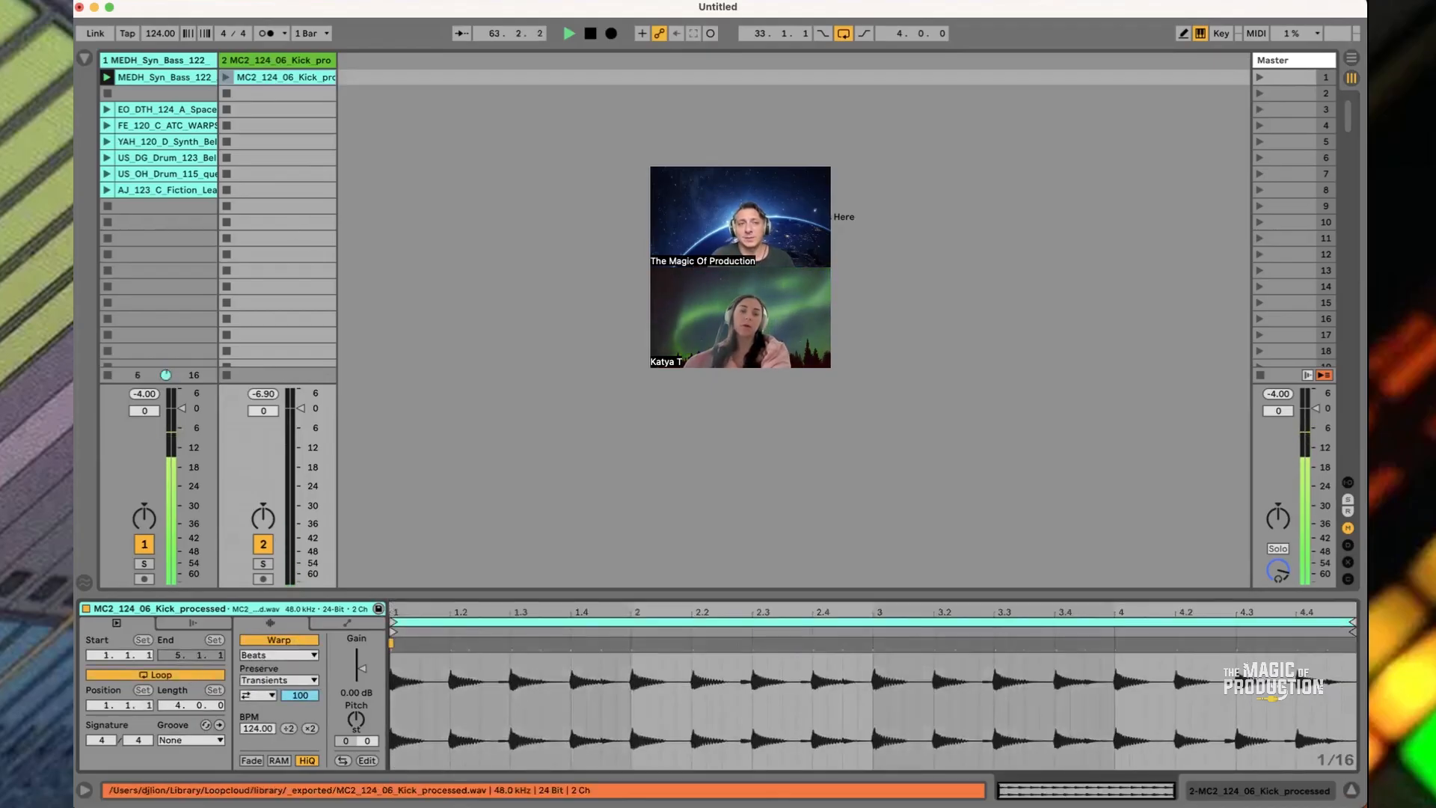
{"action": "left_click", "coordinate": [226, 78]}
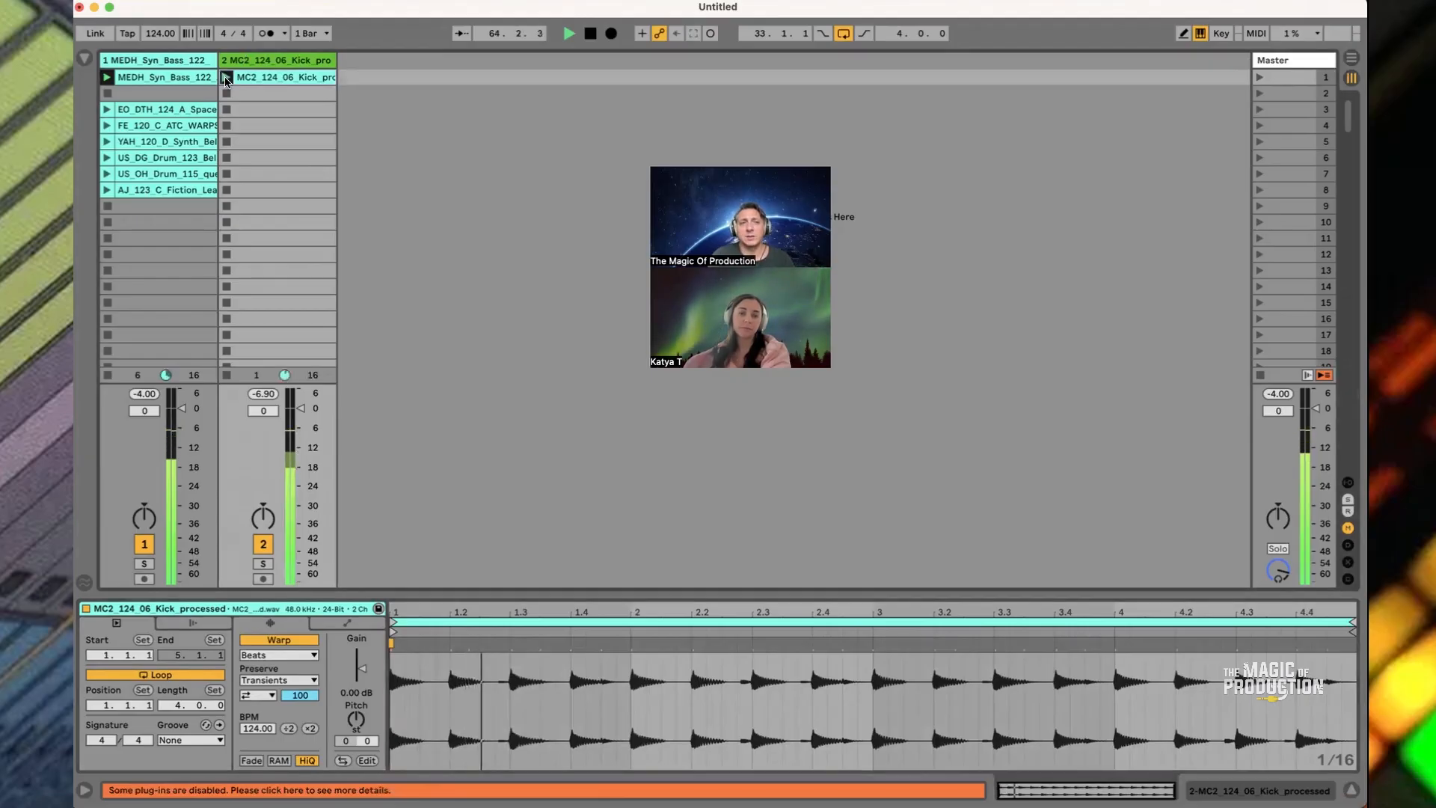
Add a third audio track, move the EO_DTH_124_A_Spacey_Acid_Syn_Bass clip to its first slot, and launch it
{"action": "key", "text": "super+t"}
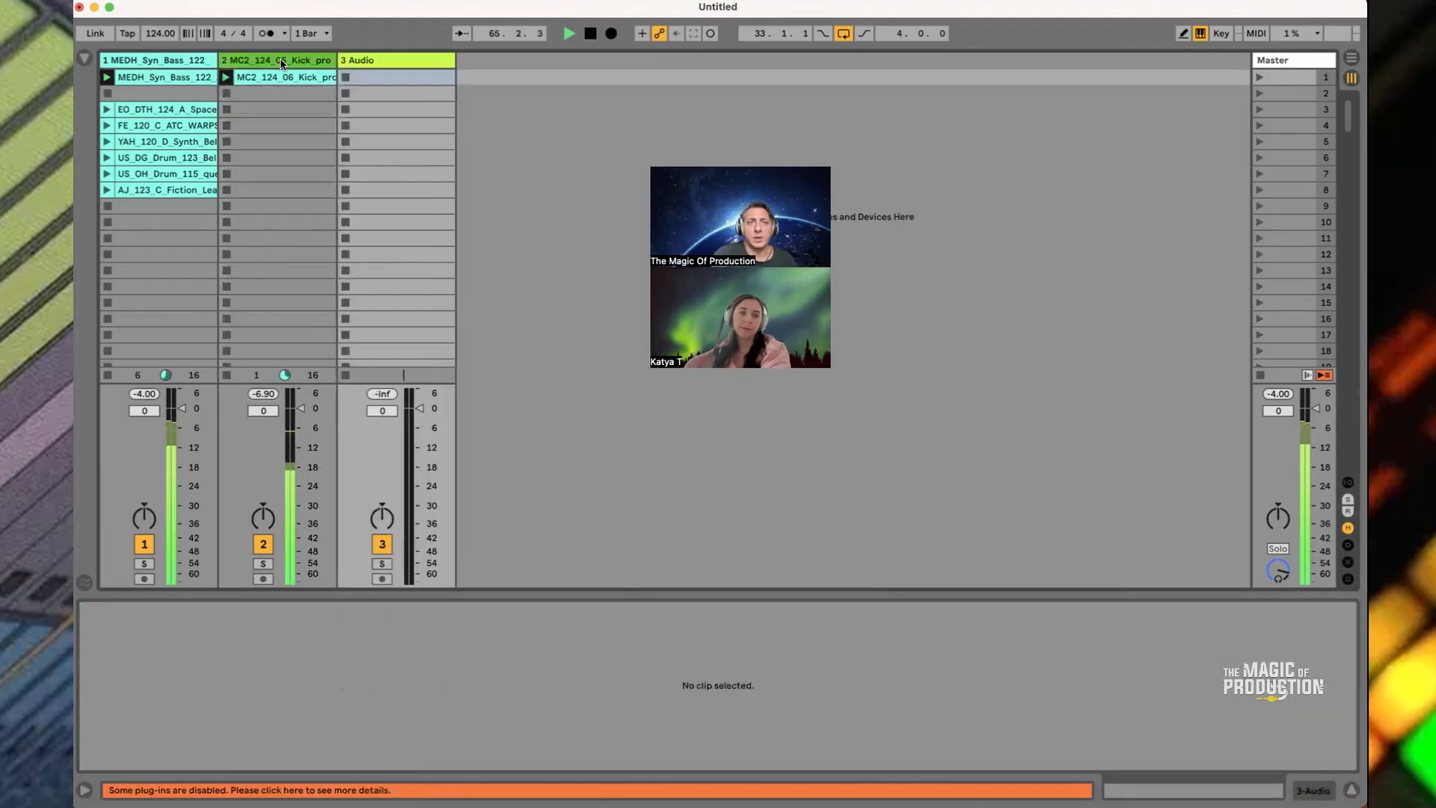
{"action": "left_click_drag", "start_coordinate": [199, 116], "coordinate": [379, 73]}
{"action": "left_click", "coordinate": [345, 77]}
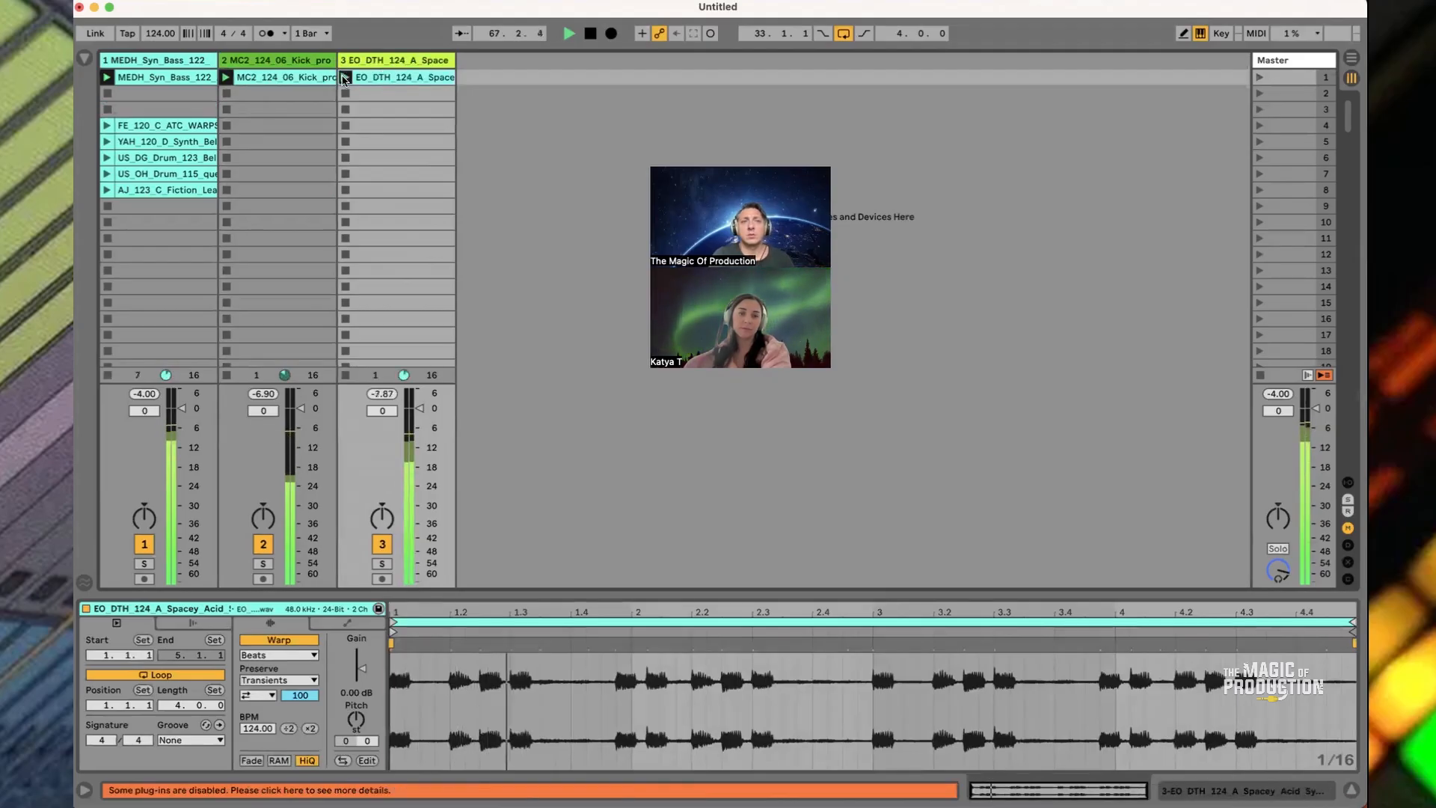
Move the FE_120_C and YAH_120_D clips to the first slots of new fourth and fifth tracks and launch both
{"action": "left_click_drag", "start_coordinate": [191, 129], "coordinate": [499, 88]}
{"action": "left_click", "coordinate": [465, 77]}
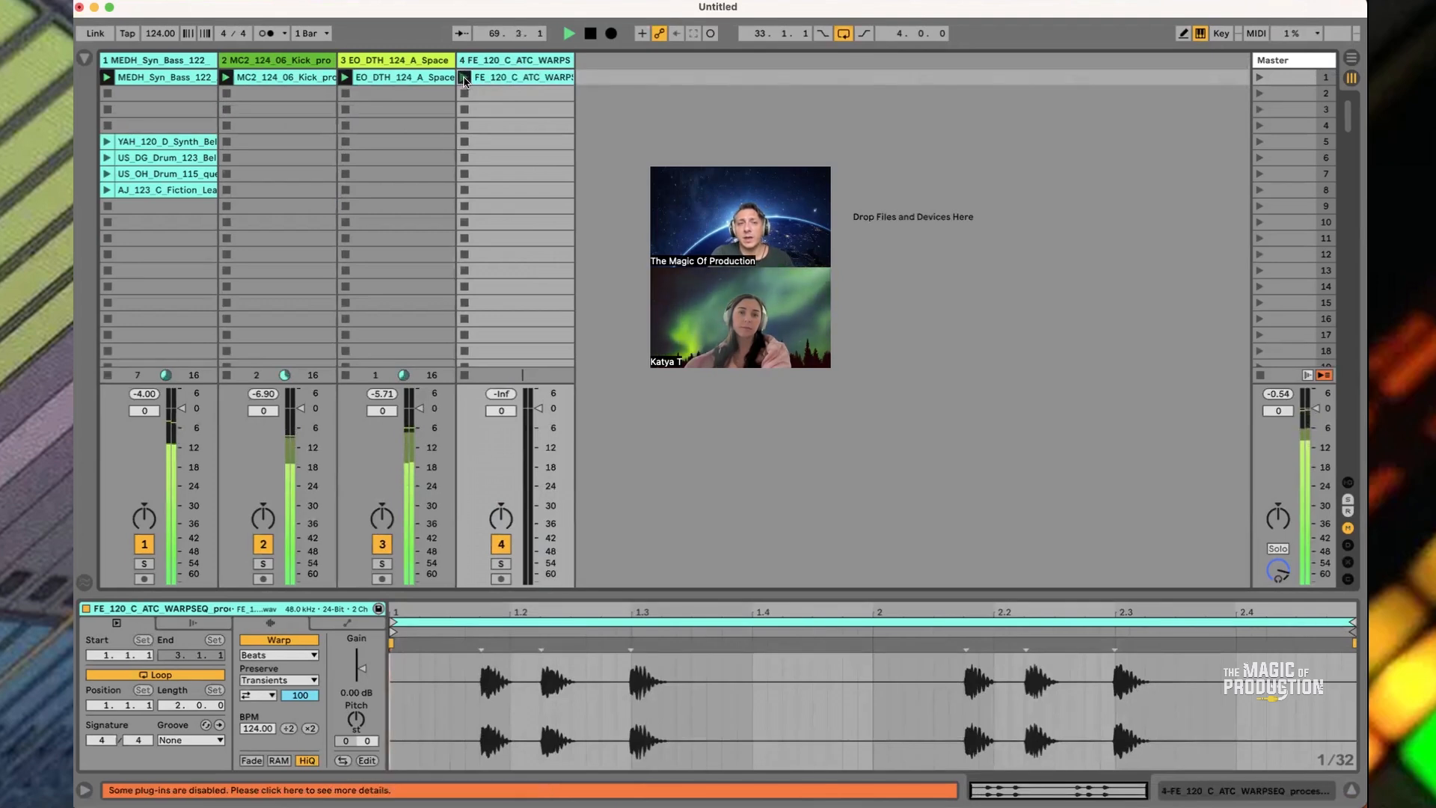
{"action": "left_click_drag", "start_coordinate": [187, 146], "coordinate": [621, 89]}
{"action": "left_click", "coordinate": [582, 78]}
Move the US_DG_Drum_123, US_OH_Drum_115 and AJ_123_C_Fiction_Lead clips to new sixth, seventh and eighth tracks and launch them
{"action": "left_click_drag", "start_coordinate": [187, 158], "coordinate": [722, 75]}
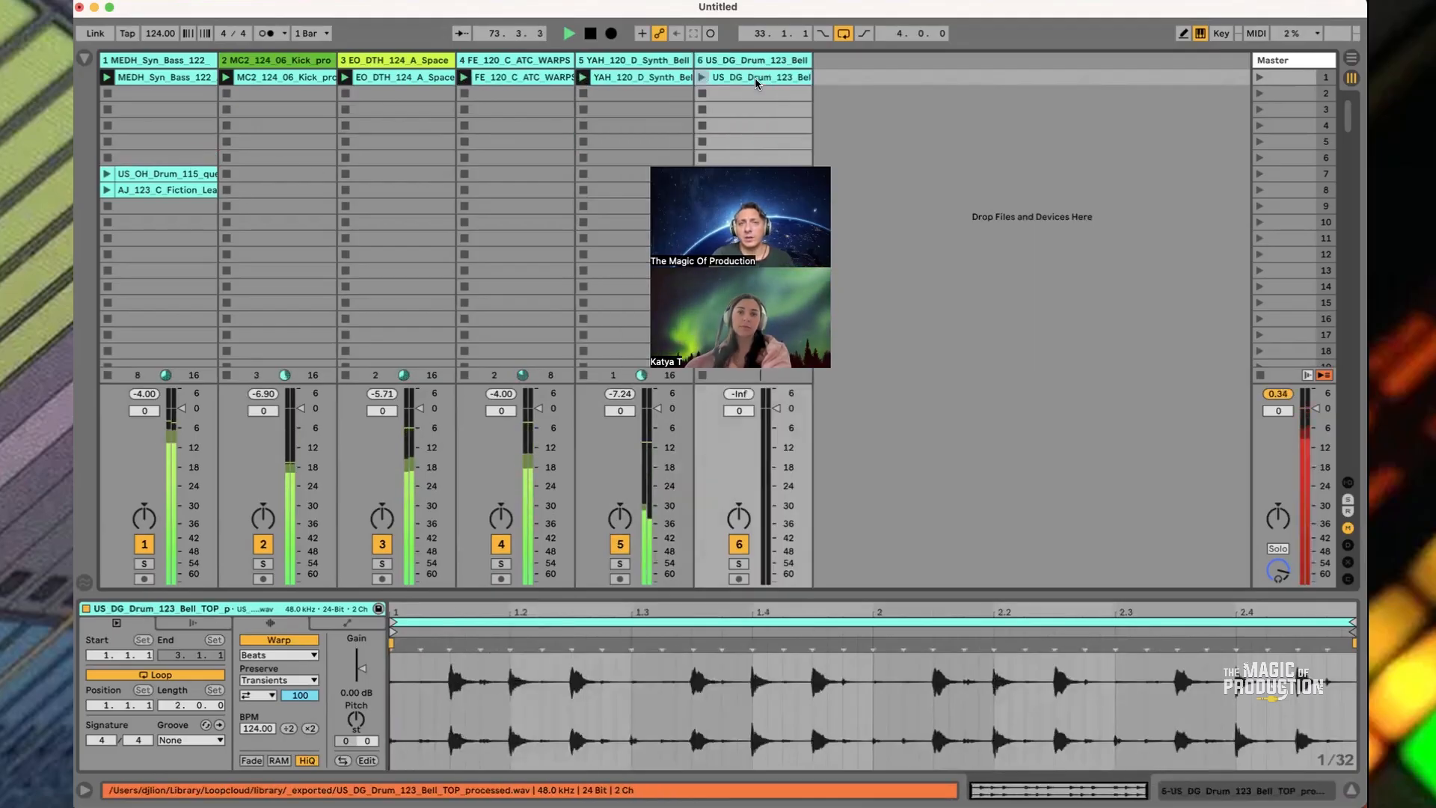
{"action": "left_click", "coordinate": [702, 78]}
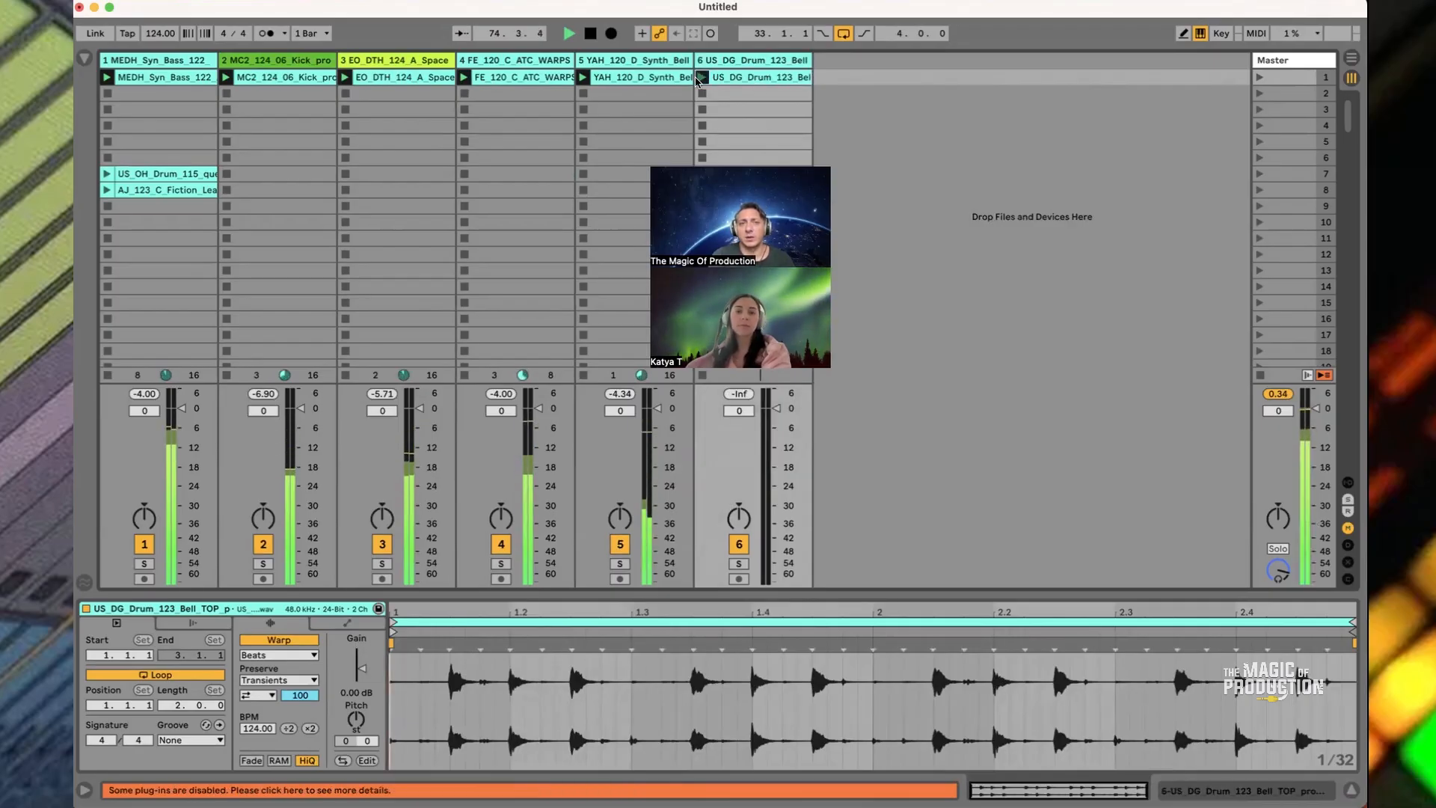
{"action": "left_click_drag", "start_coordinate": [187, 176], "coordinate": [860, 83]}
{"action": "left_click_drag", "start_coordinate": [182, 188], "coordinate": [1013, 80]}
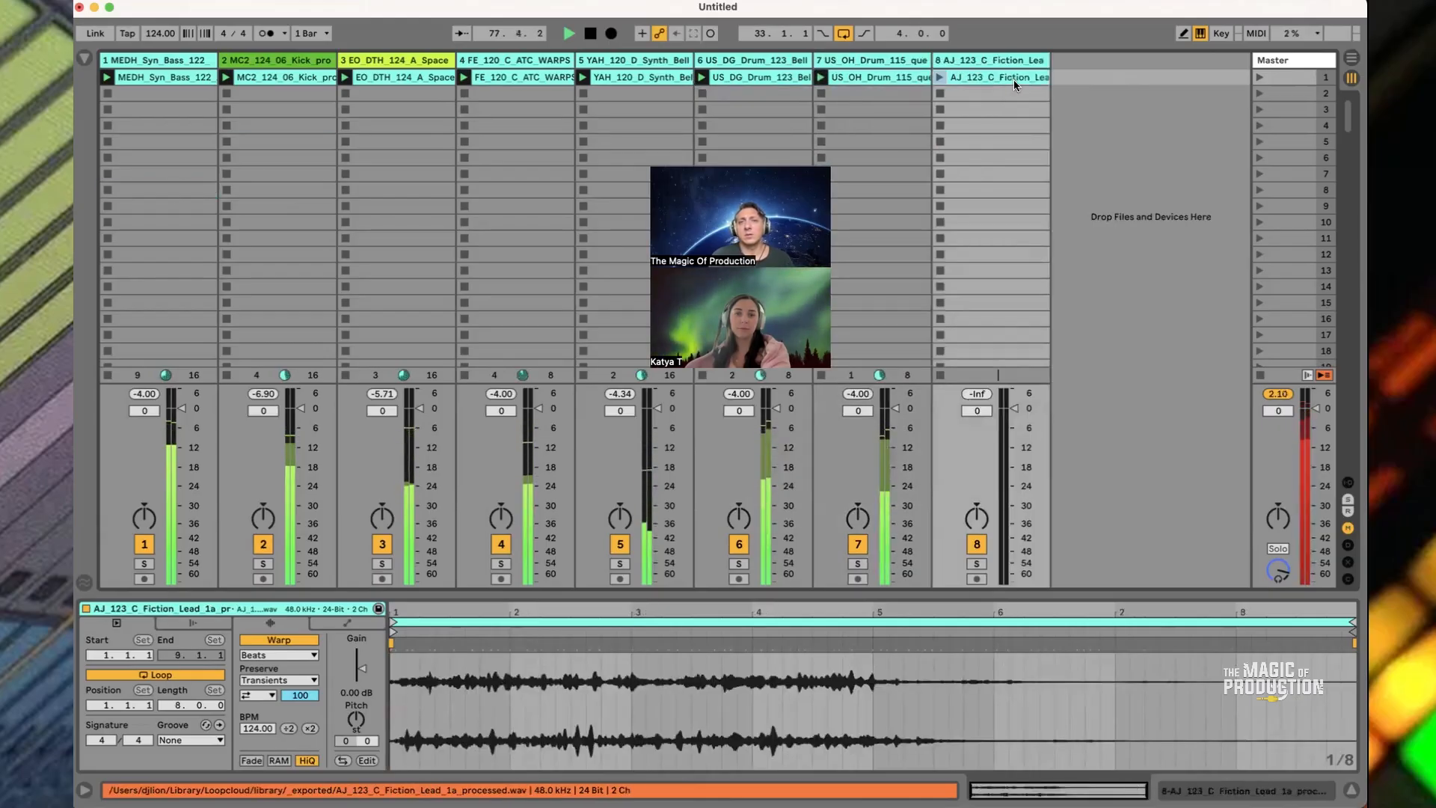
{"action": "left_click", "coordinate": [939, 77]}
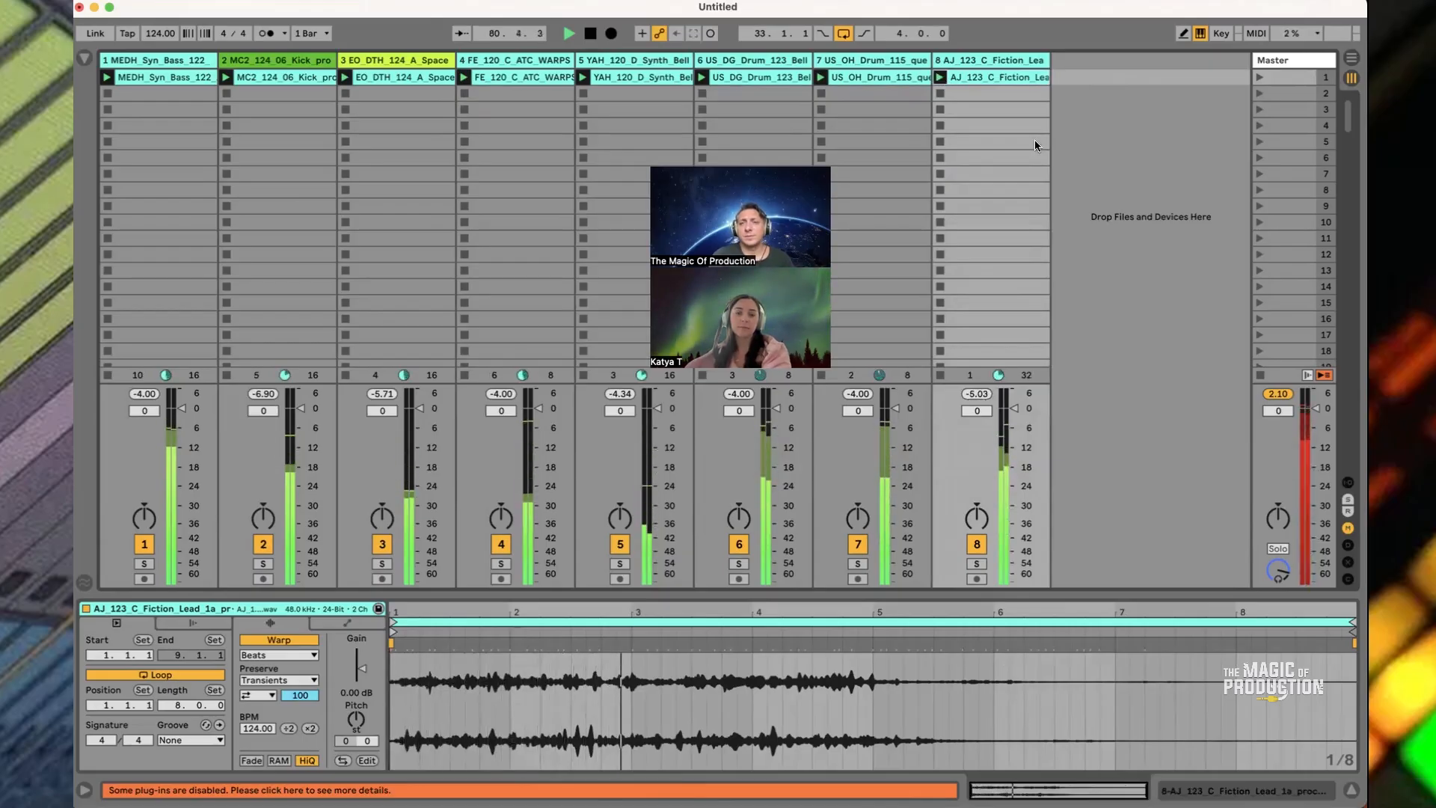
Stop playback, select the US_OH_Drum_115 snare clap clip, and play all clips together again
{"action": "left_click", "coordinate": [1306, 374]}
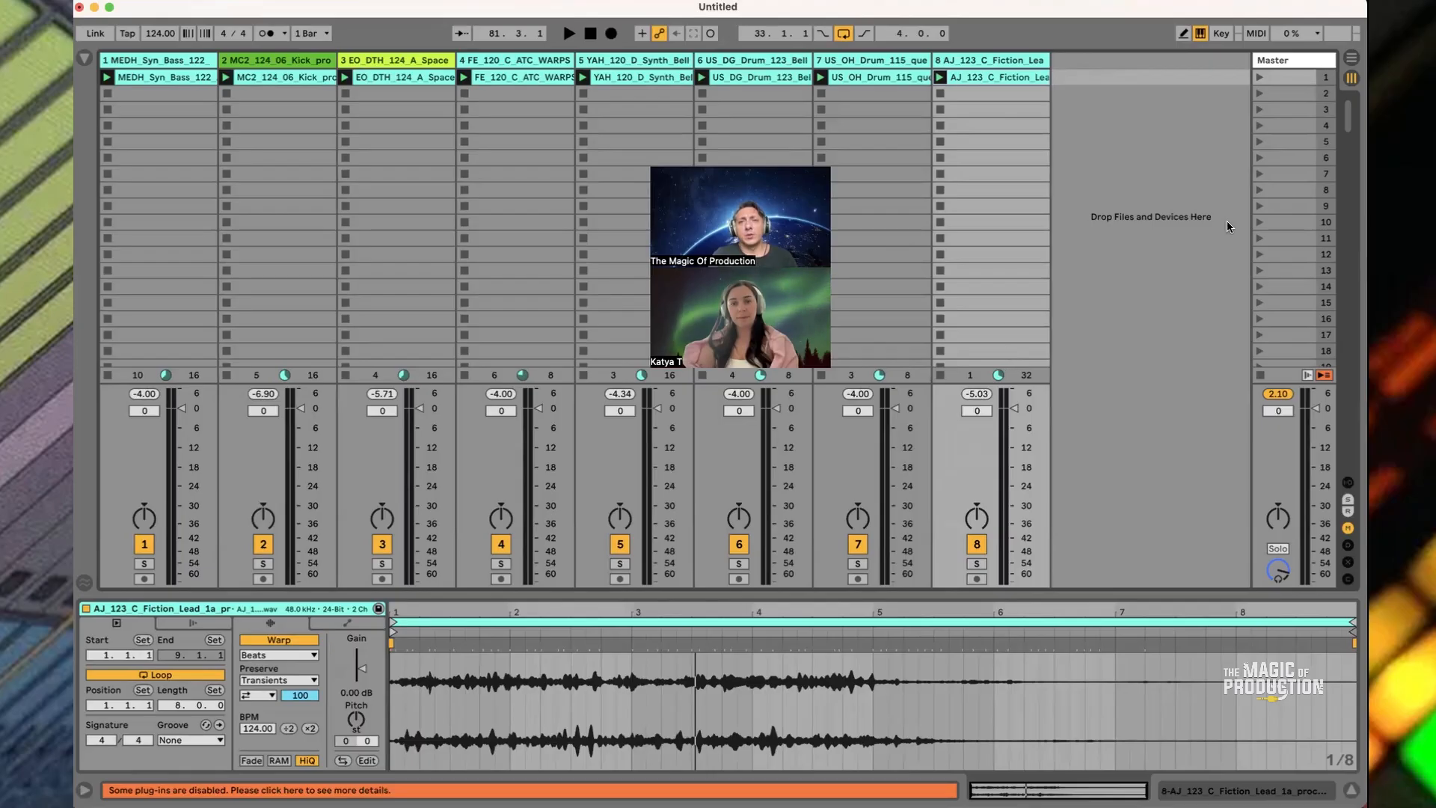
{"action": "left_click", "coordinate": [870, 77]}
{"action": "key", "text": "space"}
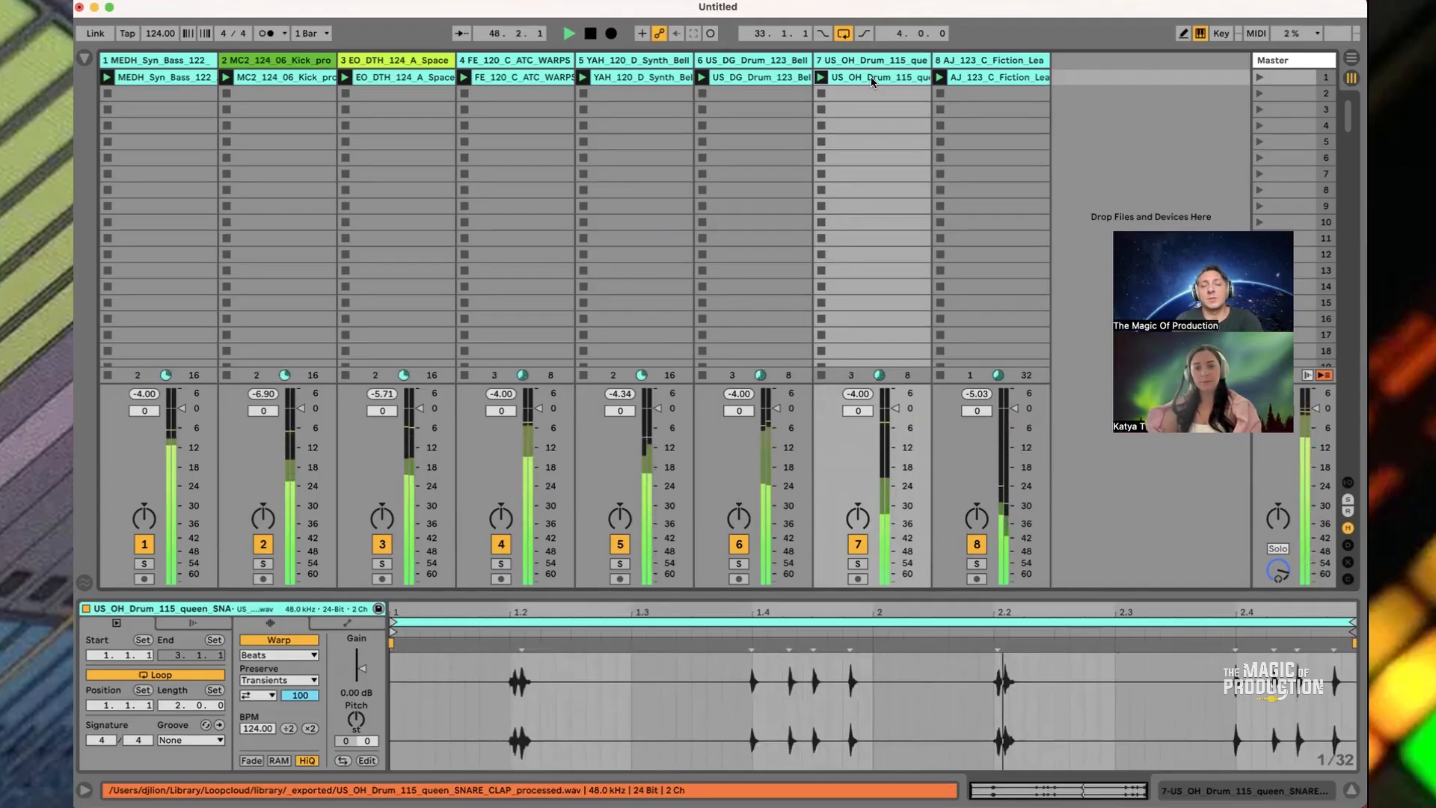
Stop playback and map the computer keys 1 to 5 to the activators of tracks 1 to 5
{"action": "key", "text": "space"}
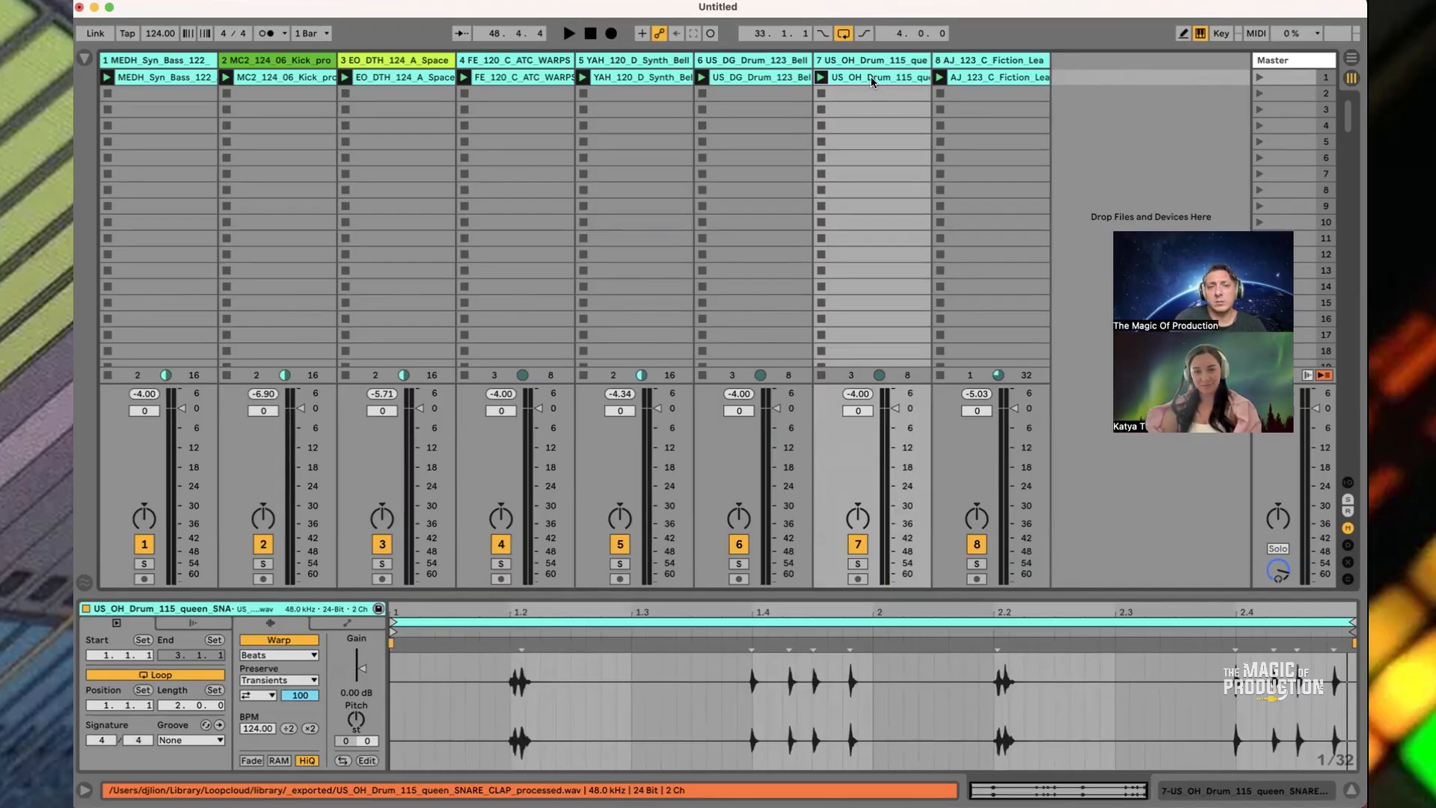
{"action": "key", "text": "super+k"}
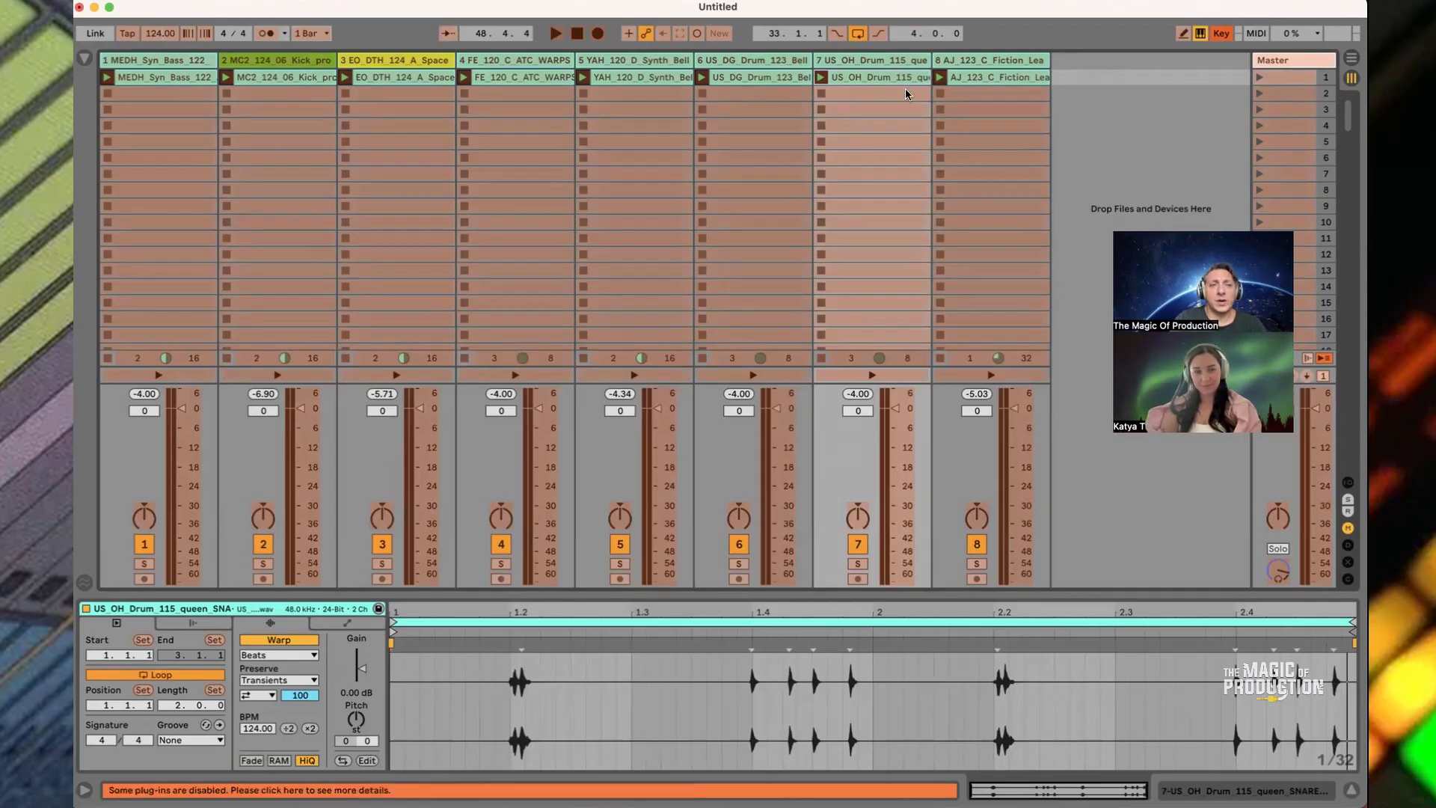
{"action": "left_click", "coordinate": [145, 545]}
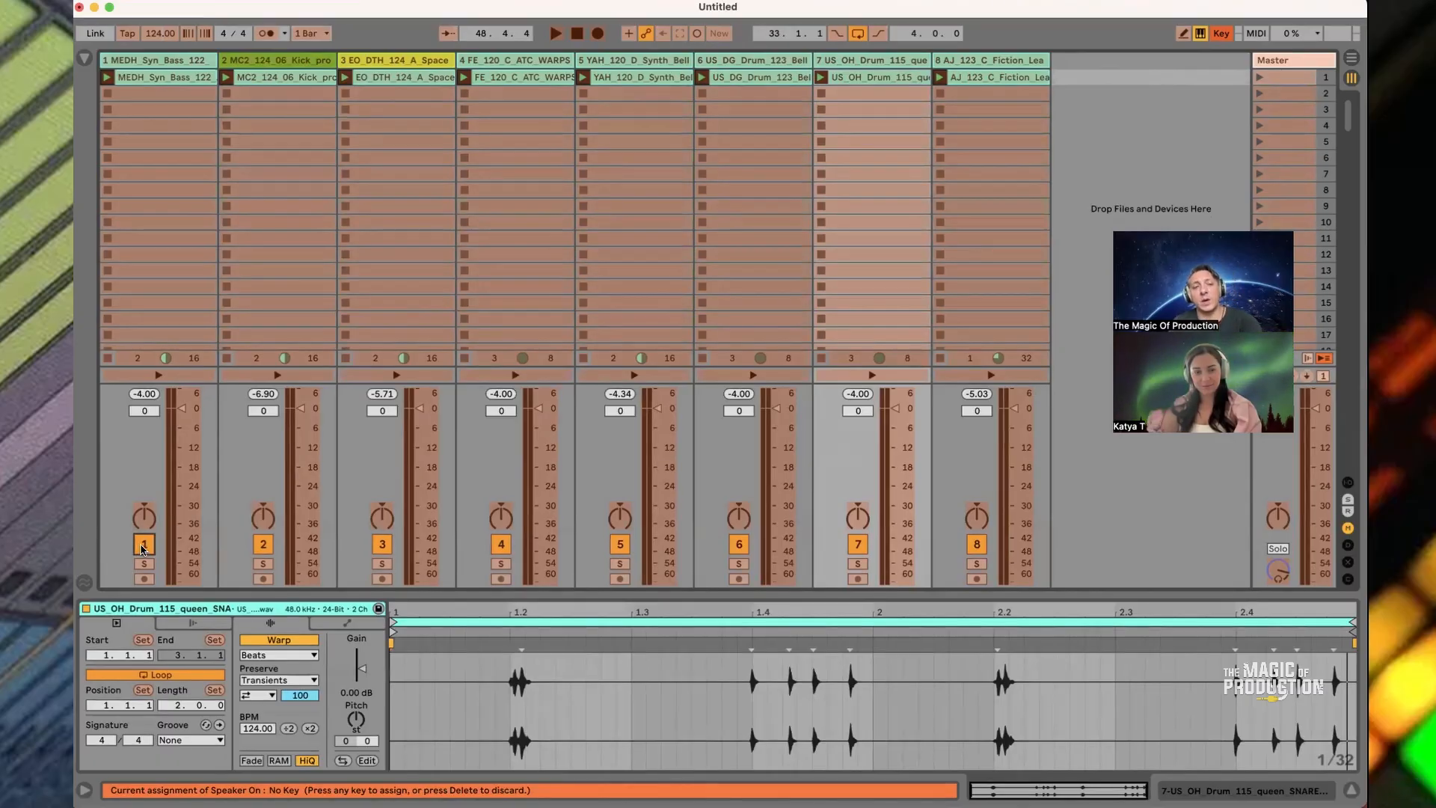
{"action": "key", "text": "1"}
{"action": "left_click", "coordinate": [263, 545]}
{"action": "key", "text": "2"}
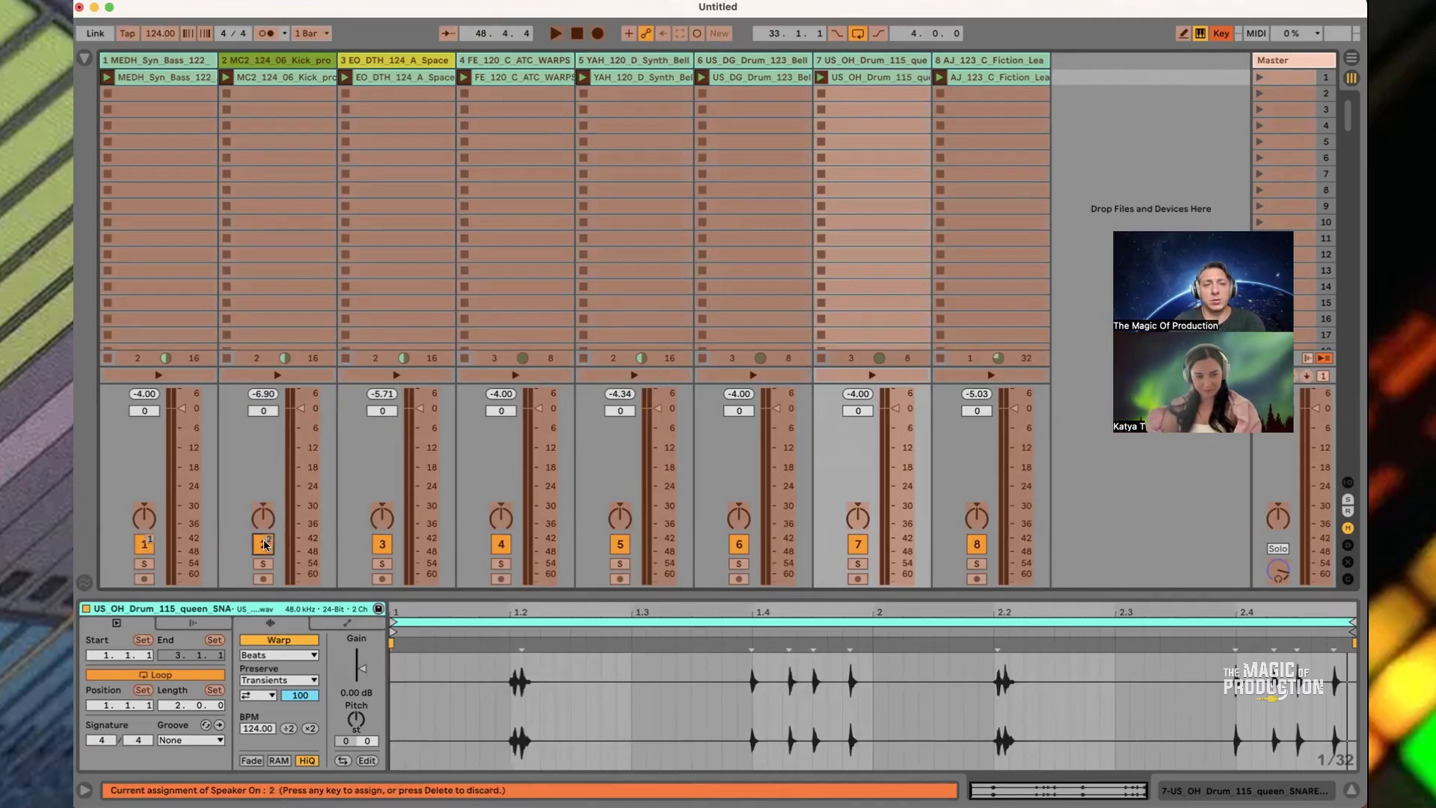
{"action": "left_click", "coordinate": [382, 544]}
{"action": "key", "text": "3"}
{"action": "left_click", "coordinate": [501, 545]}
{"action": "key", "text": "4"}
{"action": "left_click", "coordinate": [619, 544]}
{"action": "key", "text": "5"}
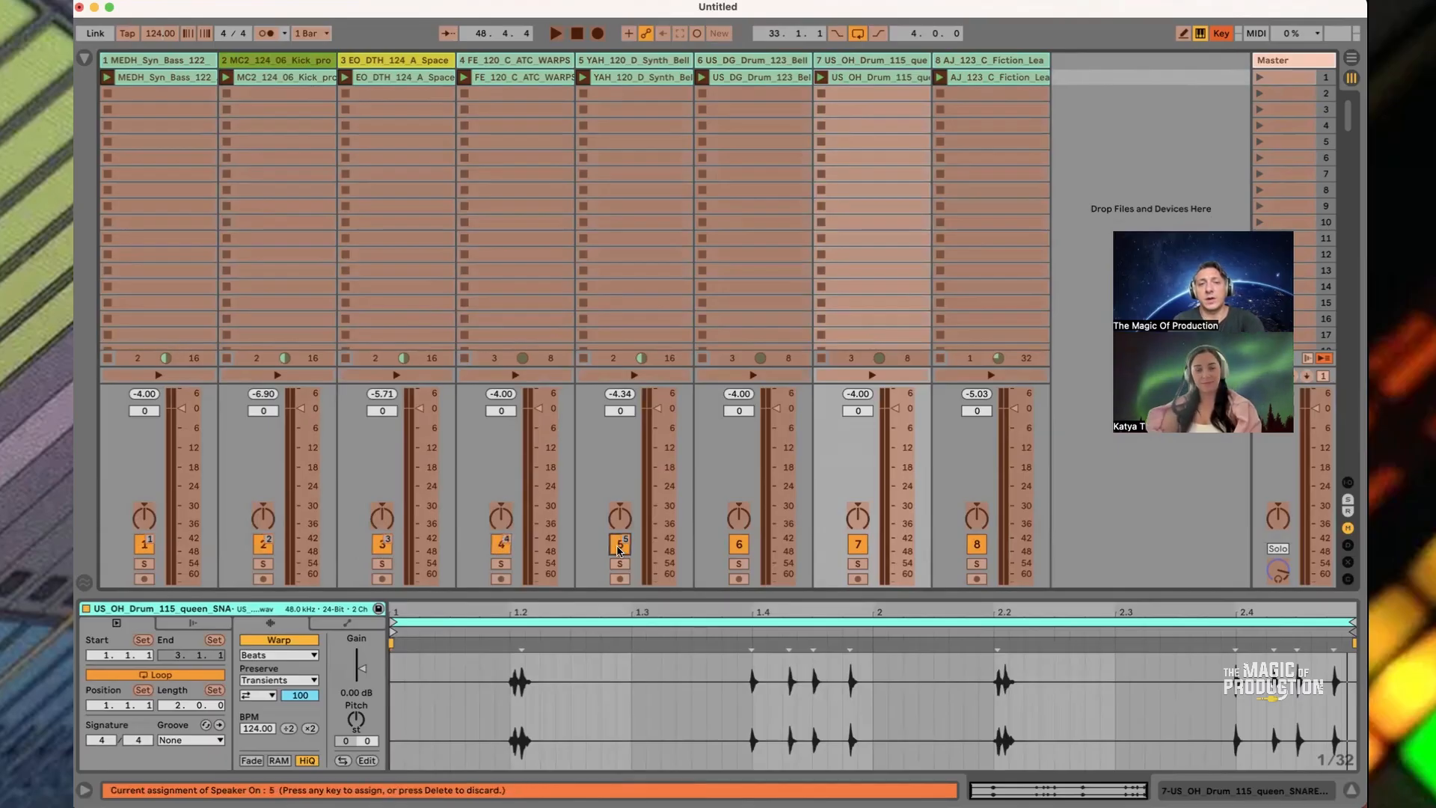
Map the computer keys 6, 7 and 8 to the activators of tracks 6, 7 and 8, and leave key mapping
{"action": "left_click", "coordinate": [739, 544]}
{"action": "key", "text": "6"}
{"action": "left_click", "coordinate": [858, 545]}
{"action": "key", "text": "7"}
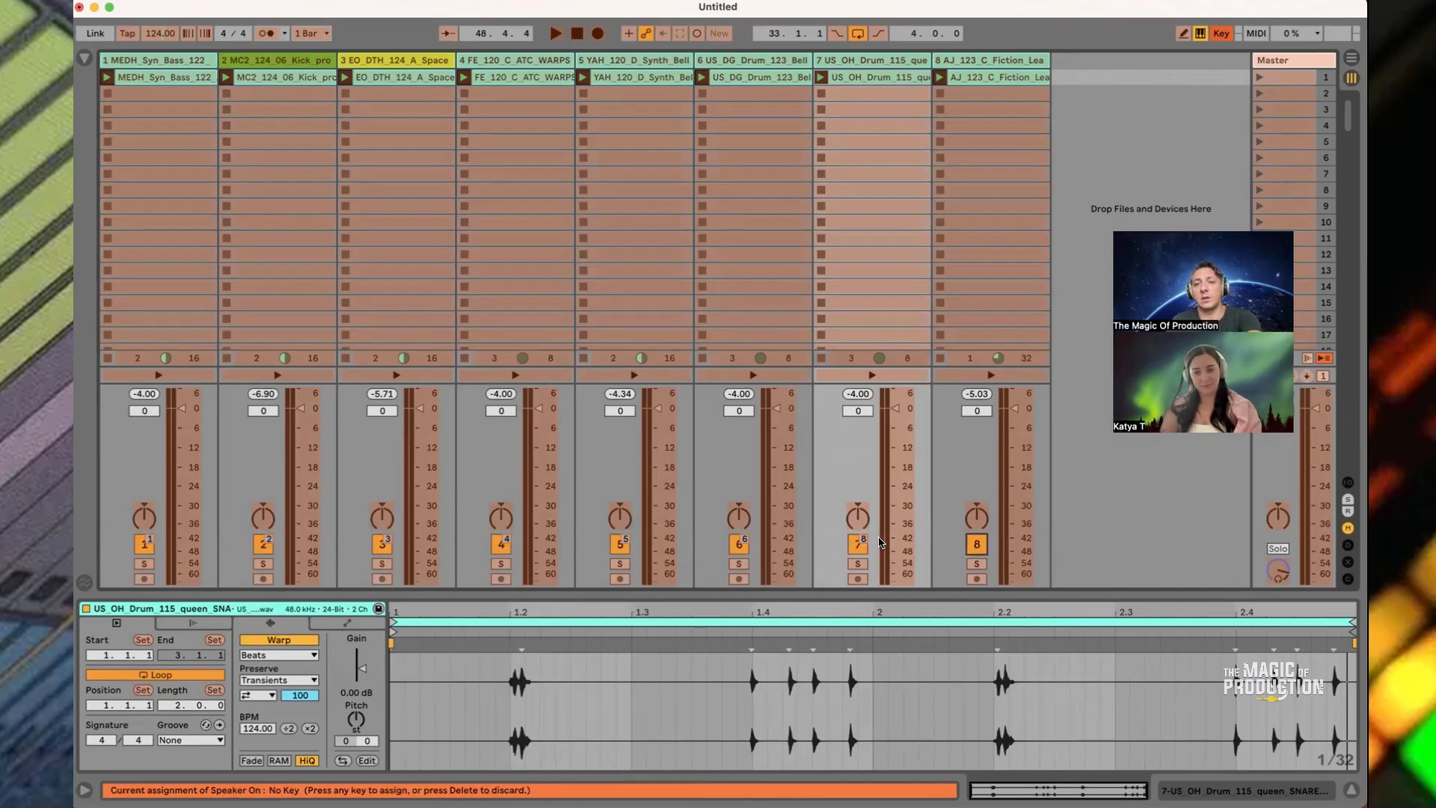
{"action": "key", "text": "7"}
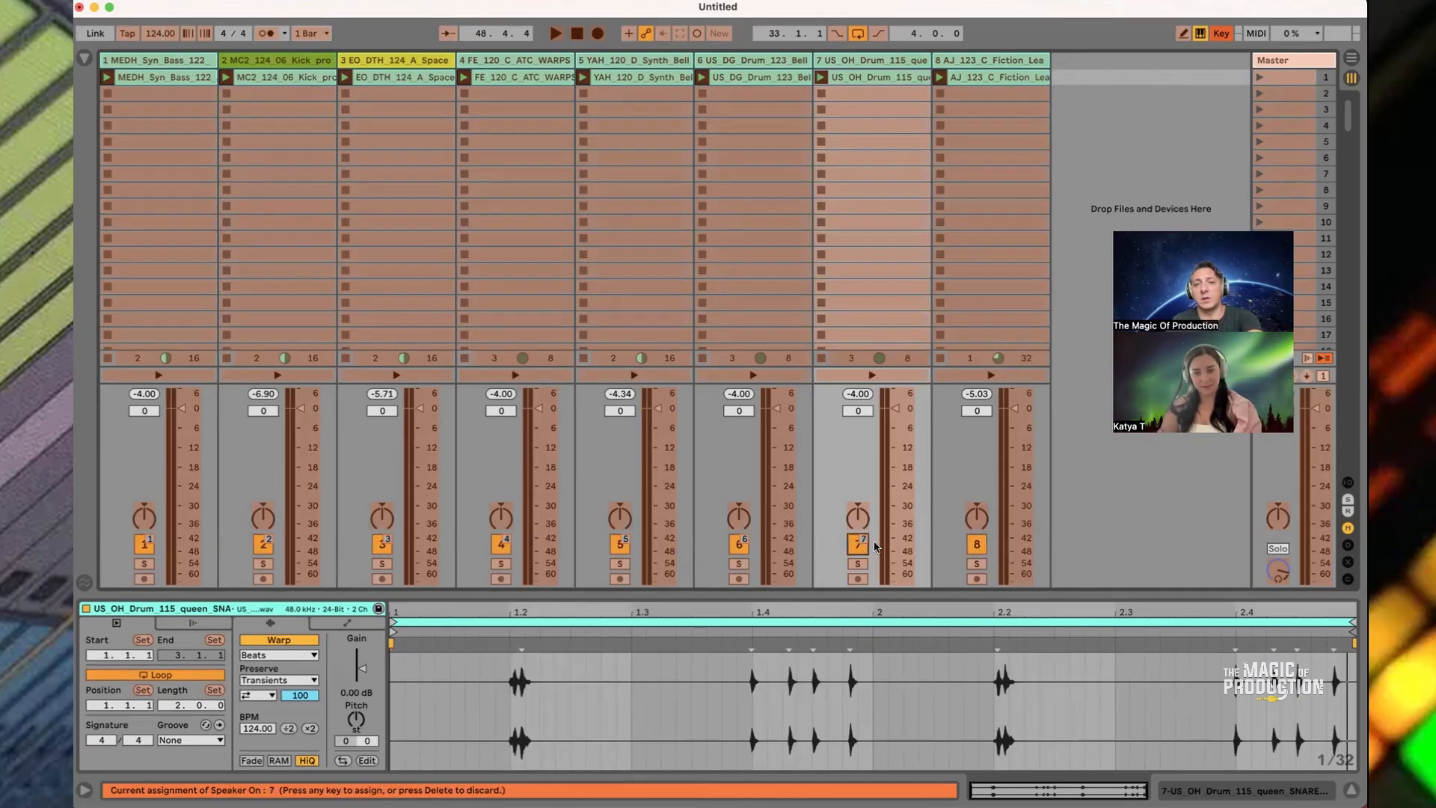
{"action": "left_click", "coordinate": [977, 547]}
{"action": "key", "text": "8"}
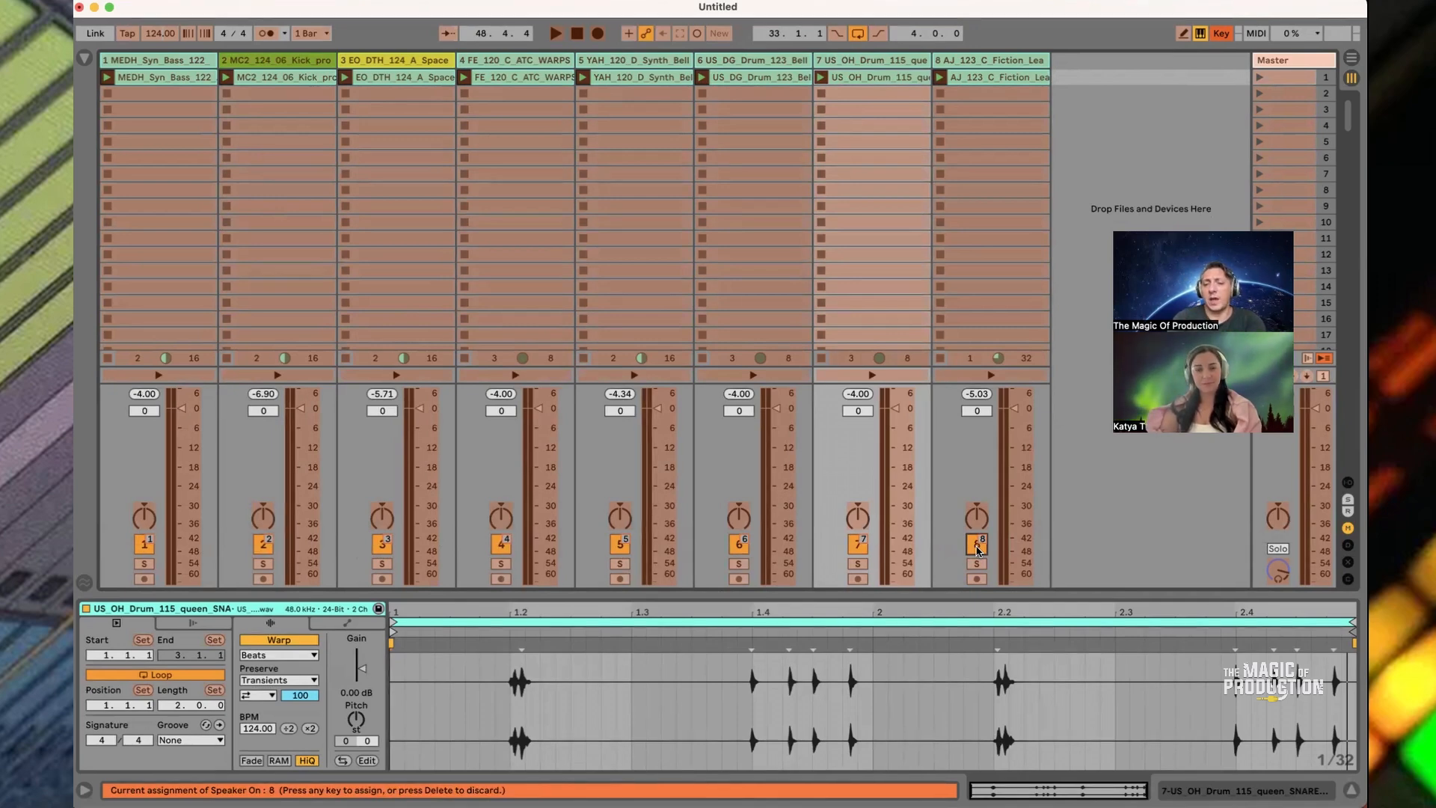
{"action": "key", "text": "super+k"}
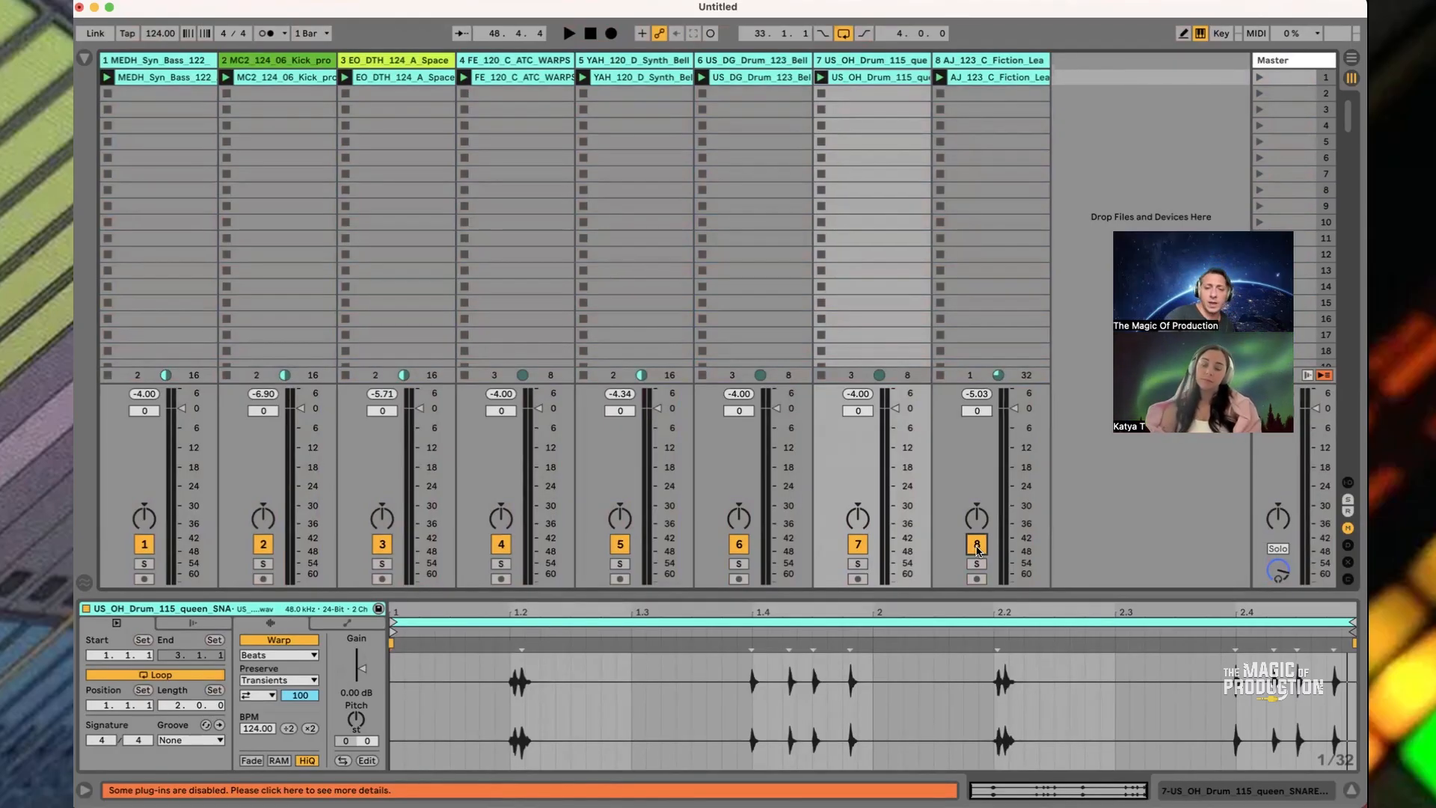
Enter MIDI mapping, pick the volume fader of track 5 as the control to assign, and leave the mapping mode
{"action": "key", "text": "super+m"}
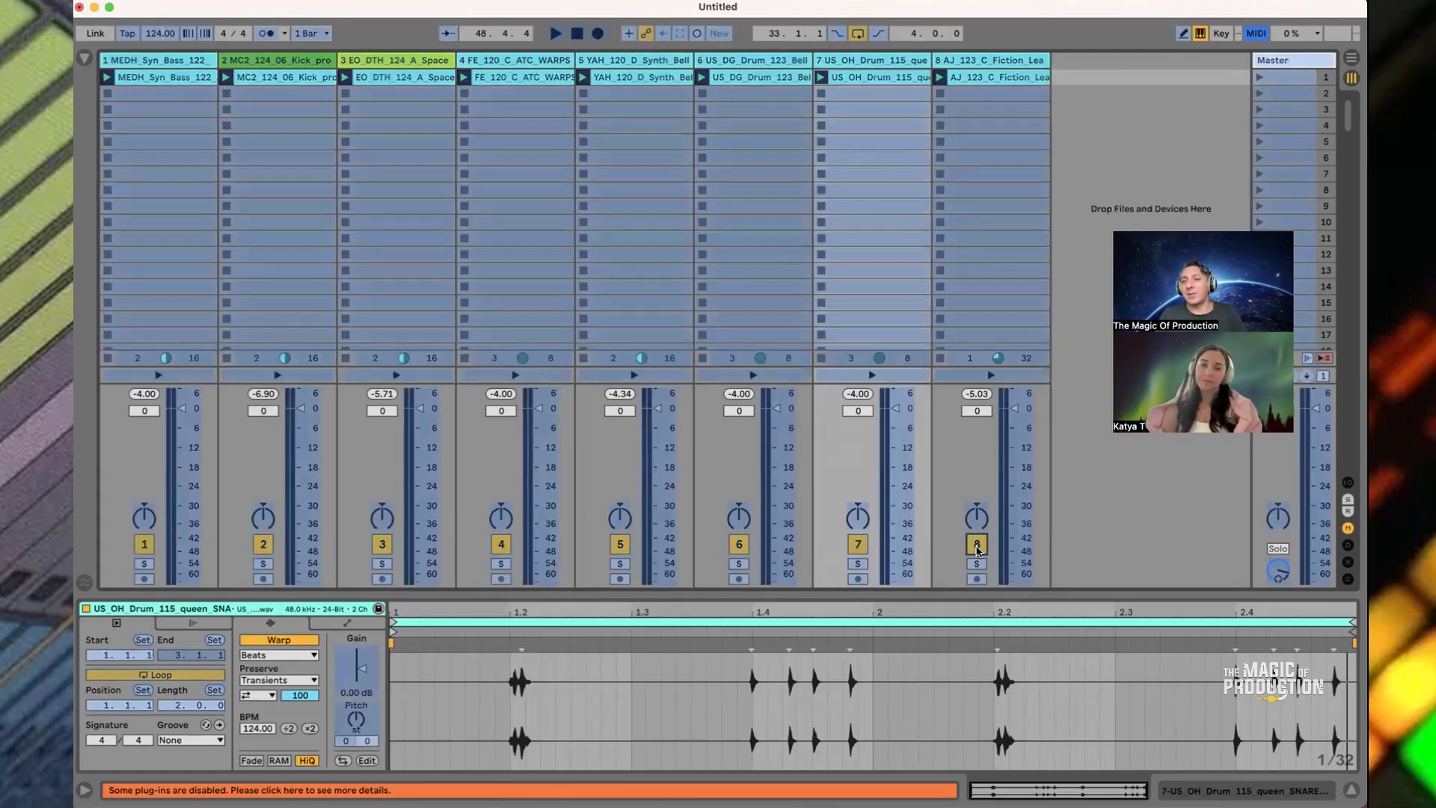
{"action": "left_click", "coordinate": [658, 416]}
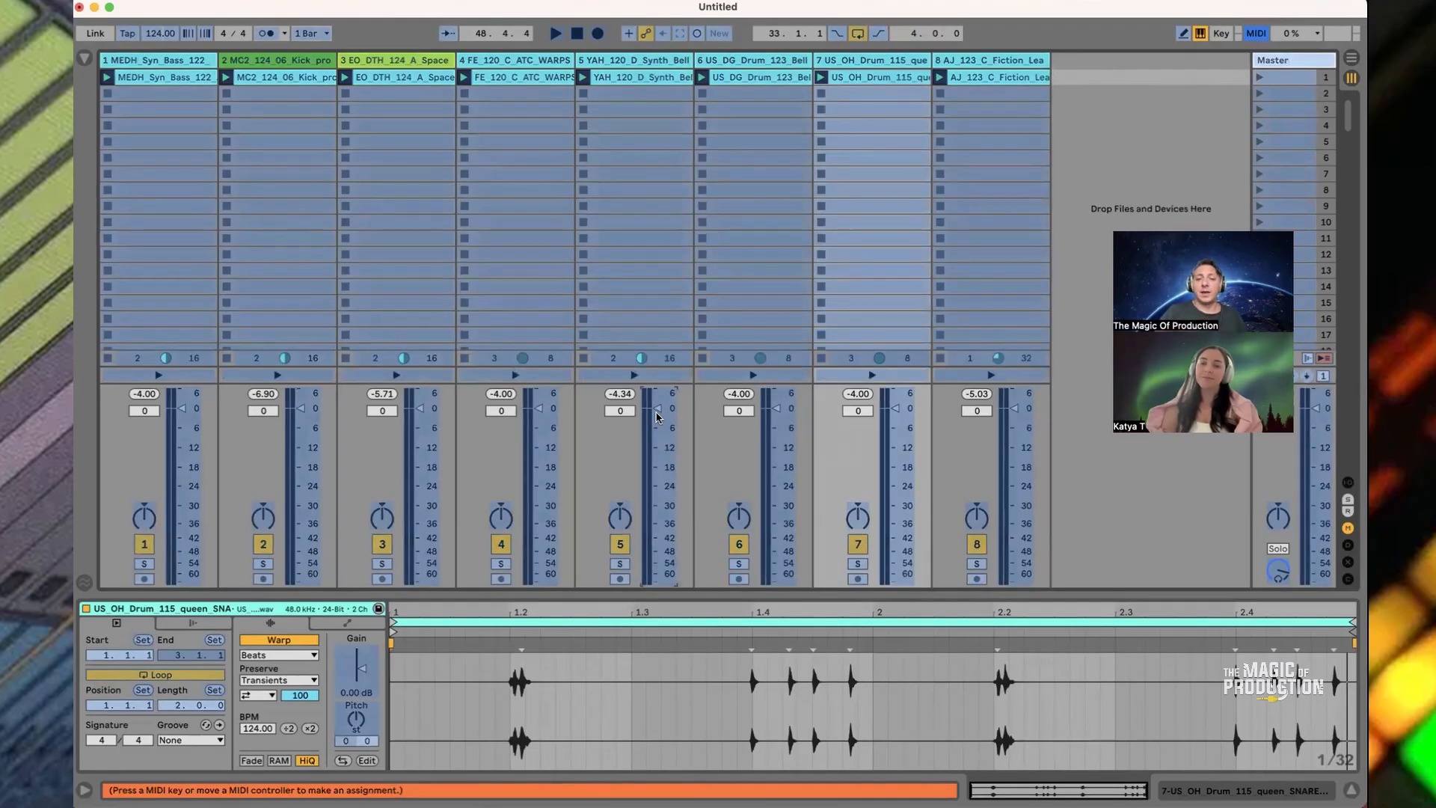
{"action": "key", "text": "super+m"}
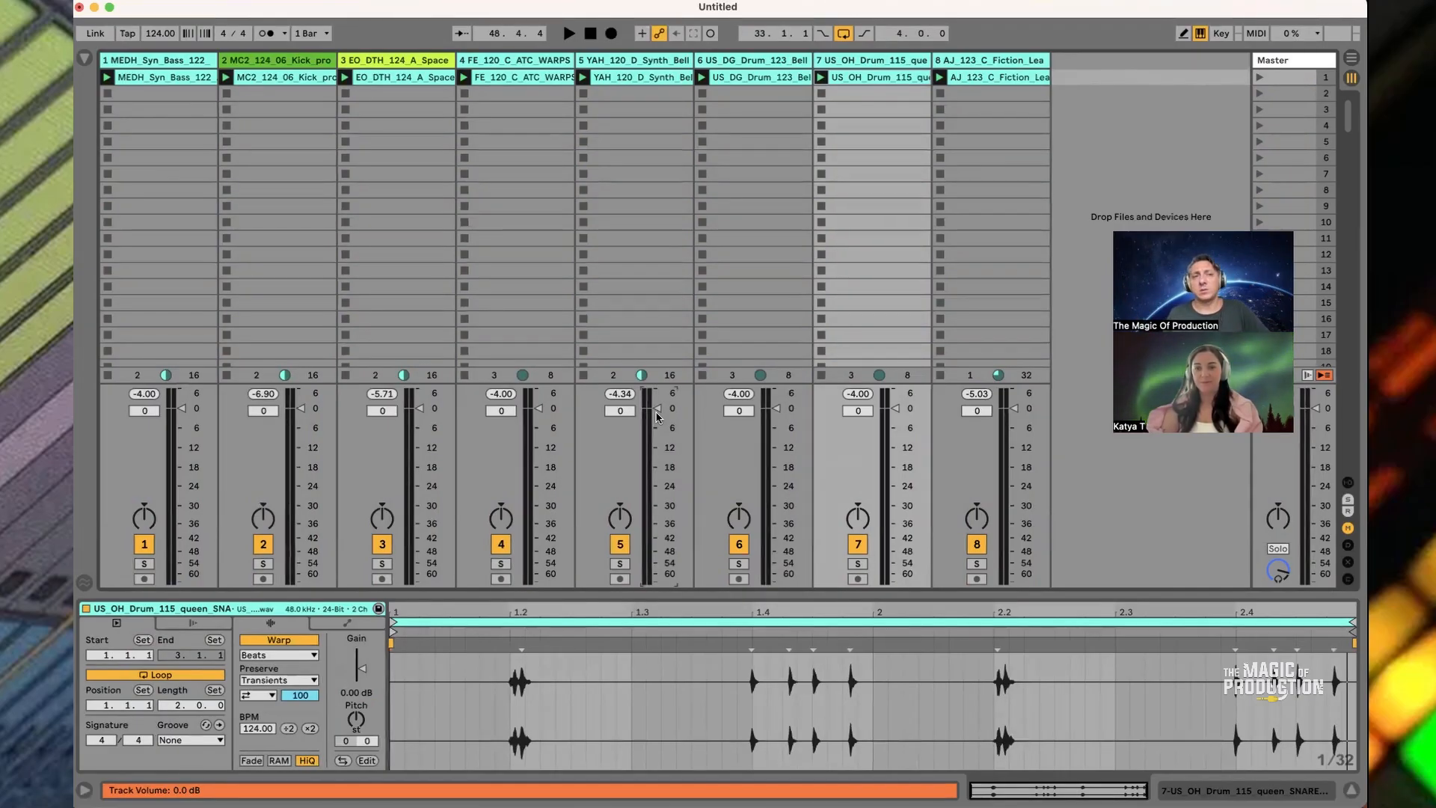
Play all clips briefly and check the key assignments on the track activators
{"action": "key", "text": "space"}
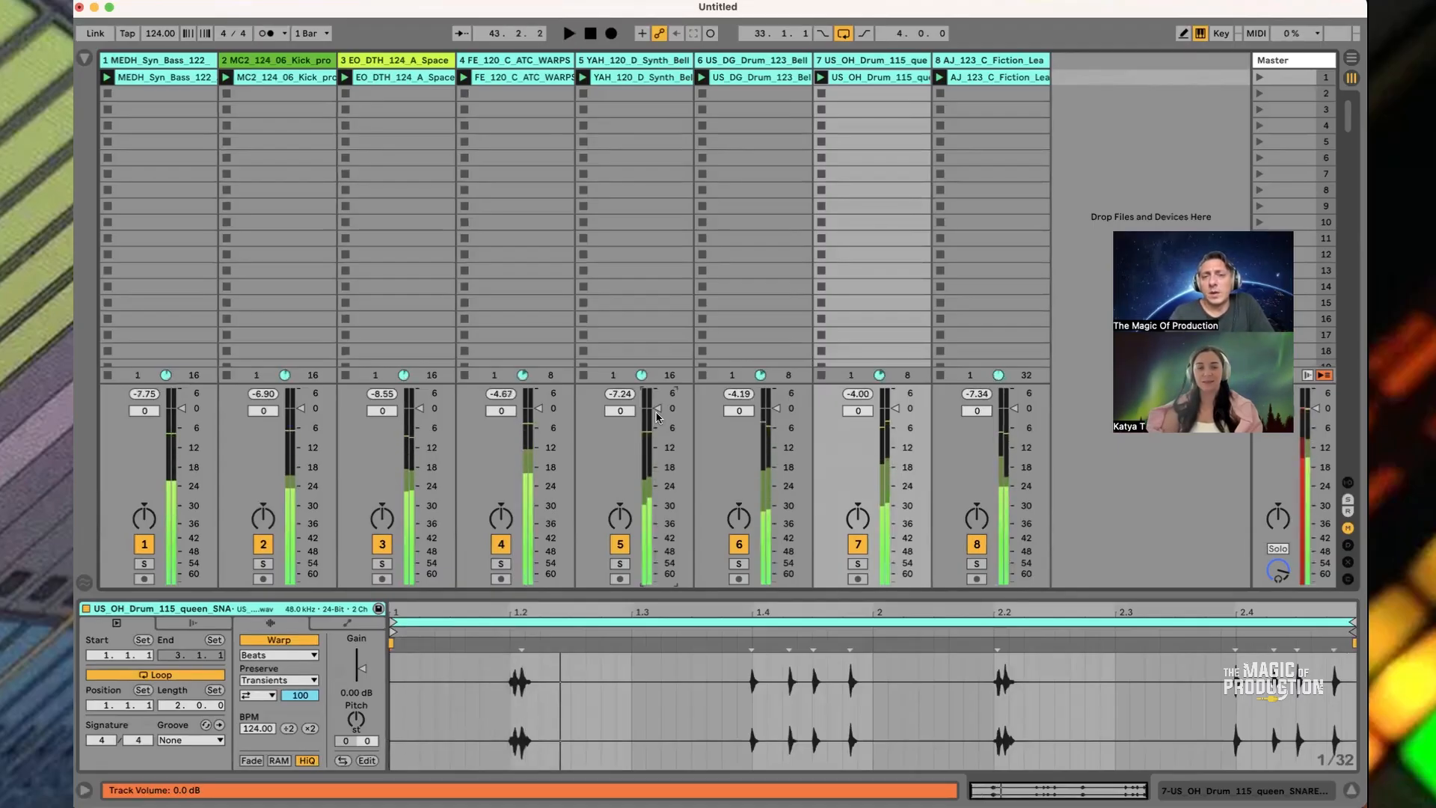
{"action": "key", "text": "super+k"}
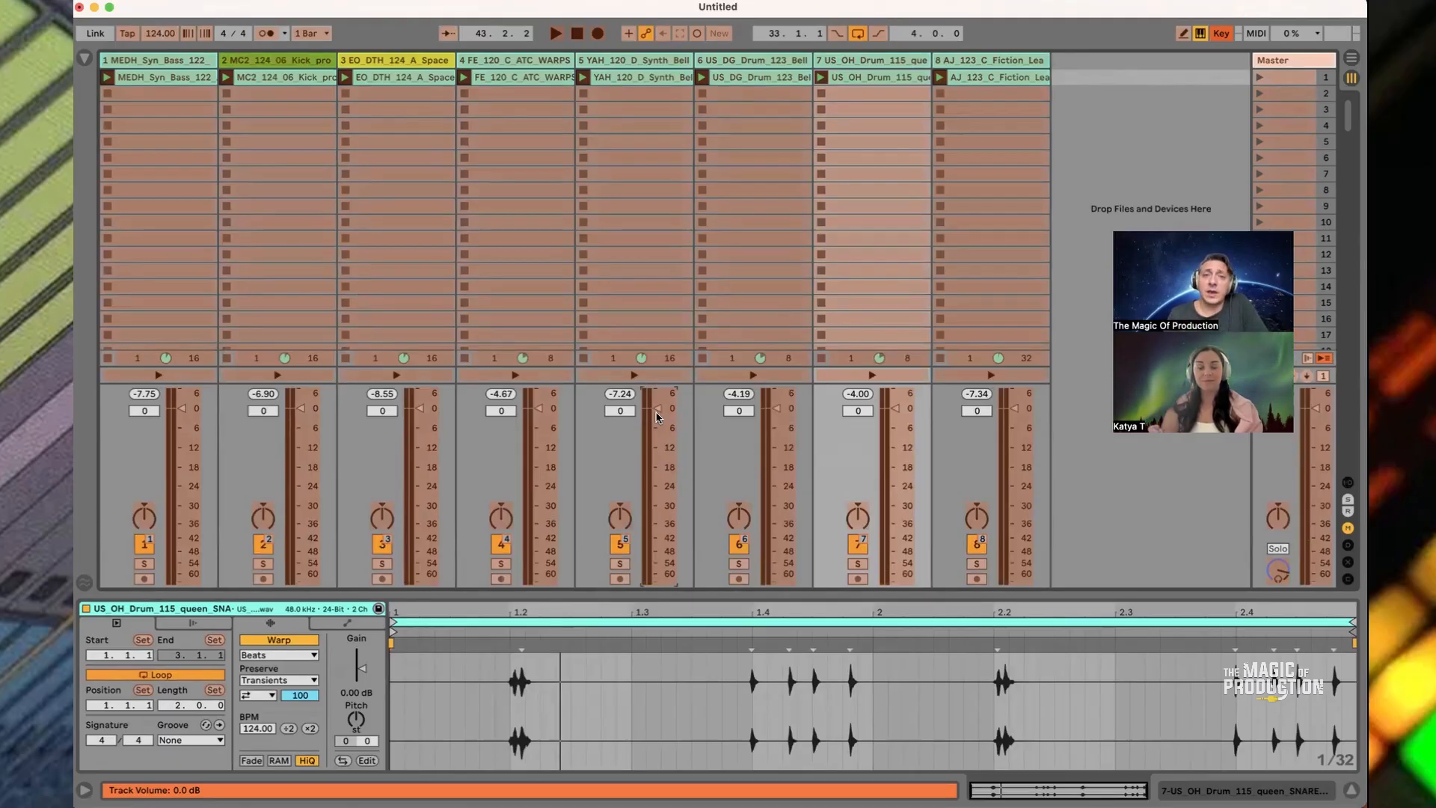
{"action": "key", "text": "super+k"}
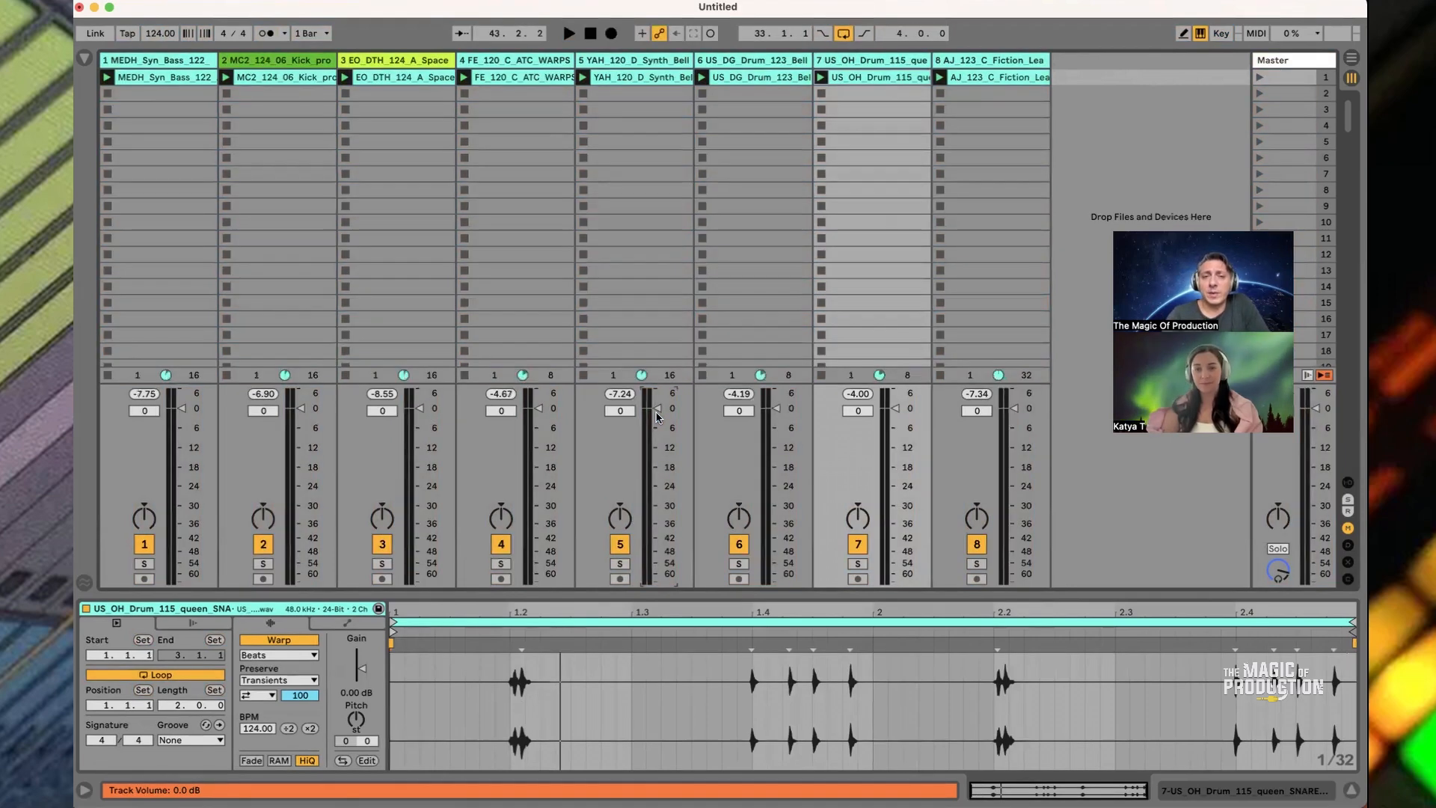
Enter 12 as the volume of track 5 and play the clips while toggling the tracks through their mapped keys
{"action": "type", "text": "12"}
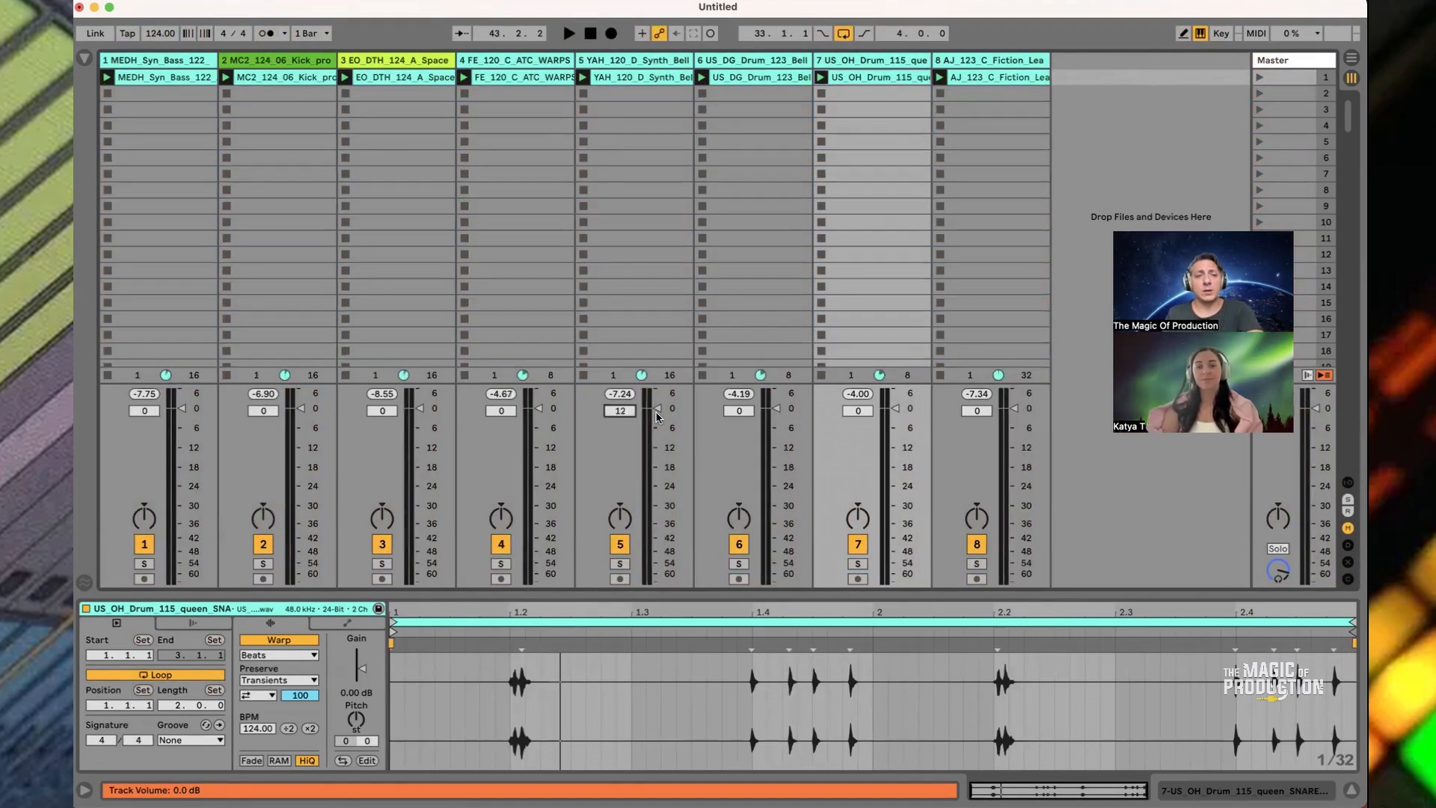
{"action": "key", "text": "Return"}
{"action": "left_click", "coordinate": [633, 257]}
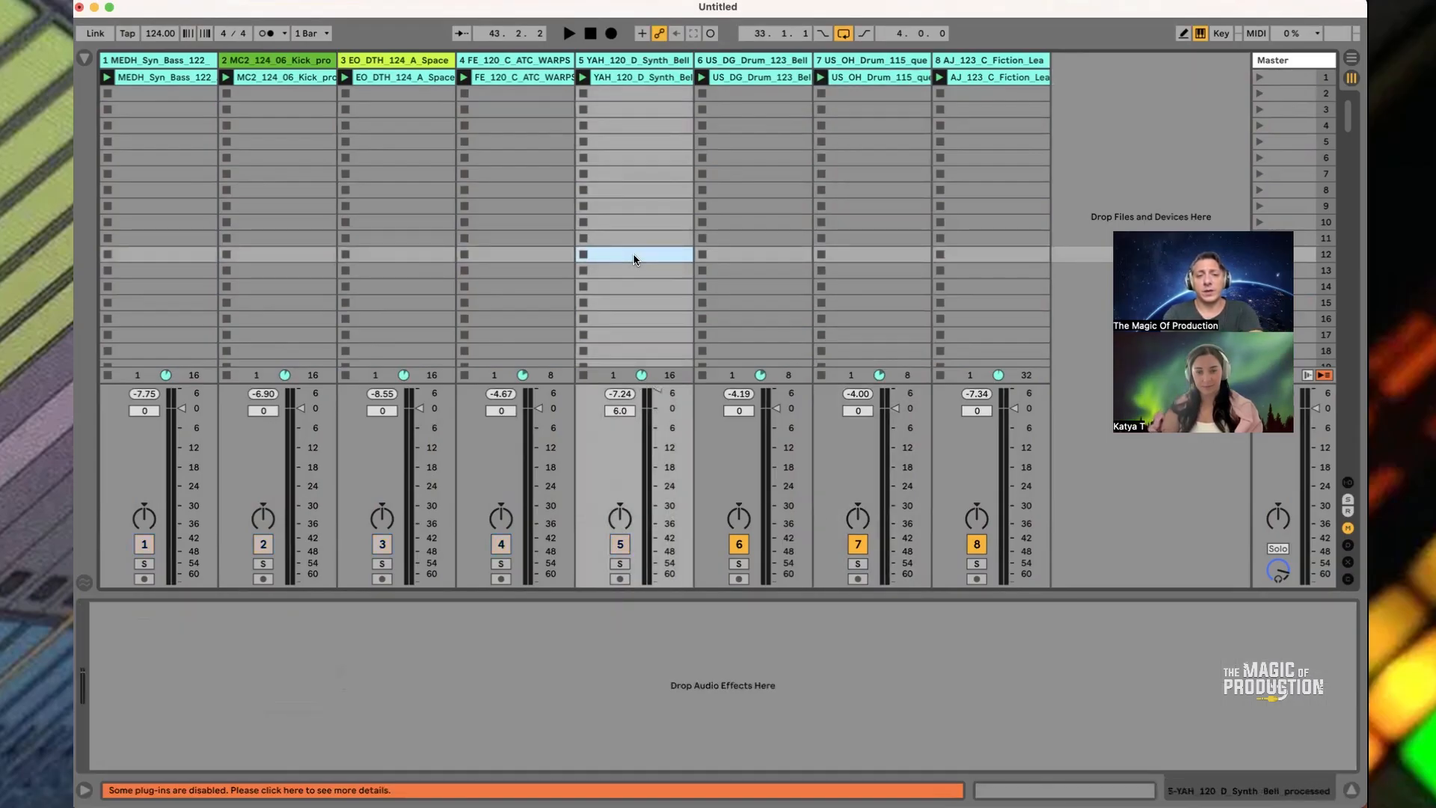
{"action": "key", "text": "space"}
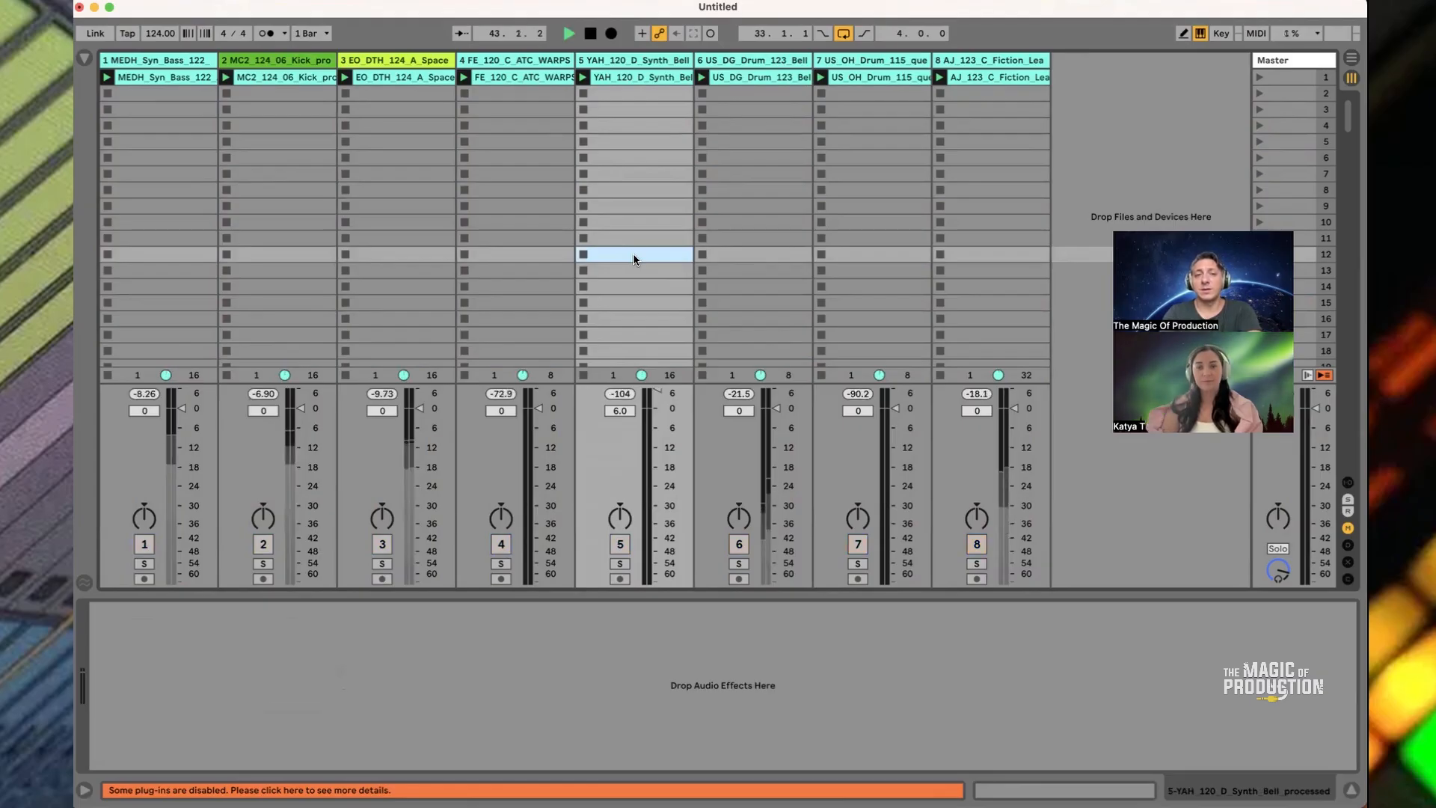
{"action": "key", "text": "F5"}
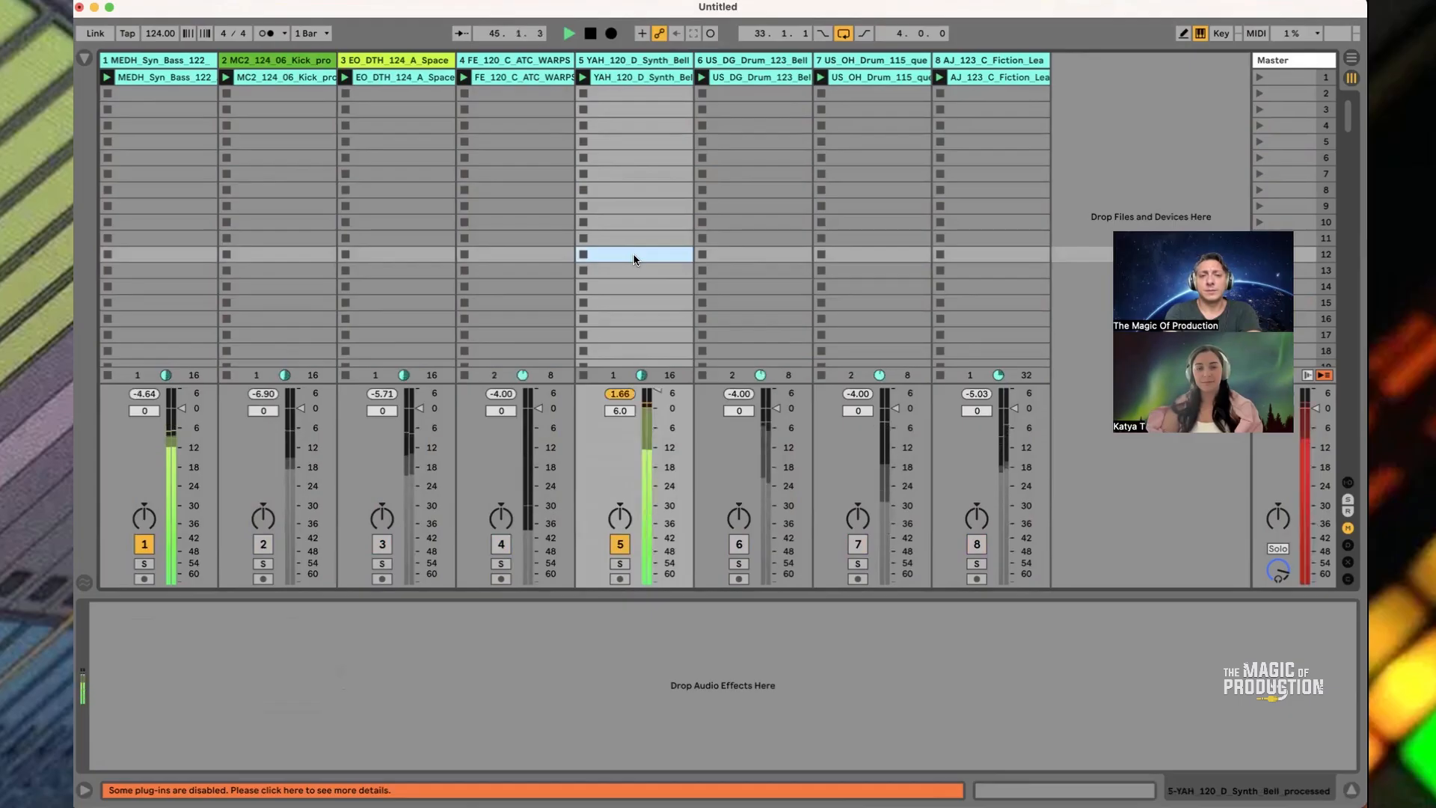
Reset the volume of track 5 to 0 dB and then raise it to 6.0 dB
{"action": "left_click", "coordinate": [621, 411]}
{"action": "key", "text": "Delete"}
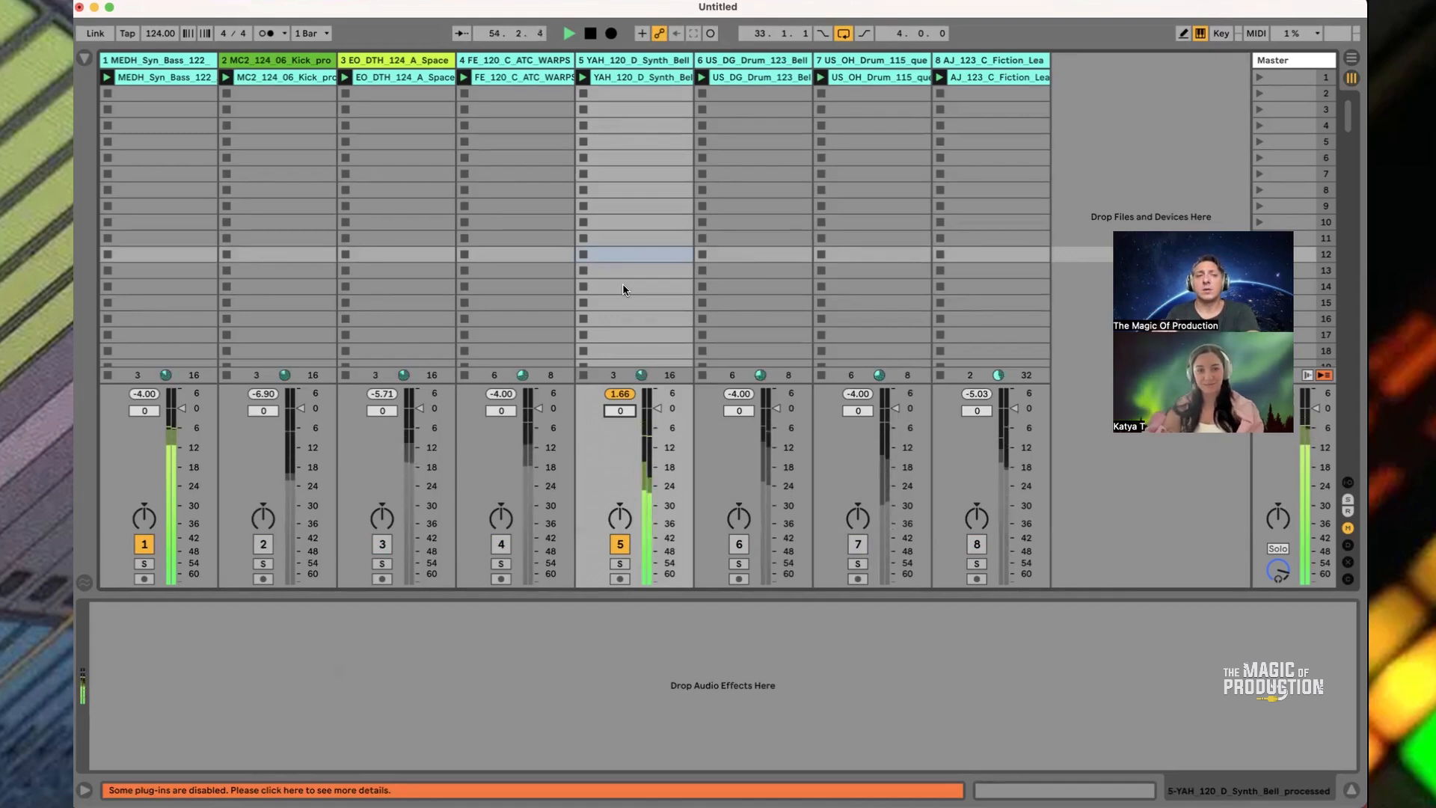
{"action": "type", "text": "22"}
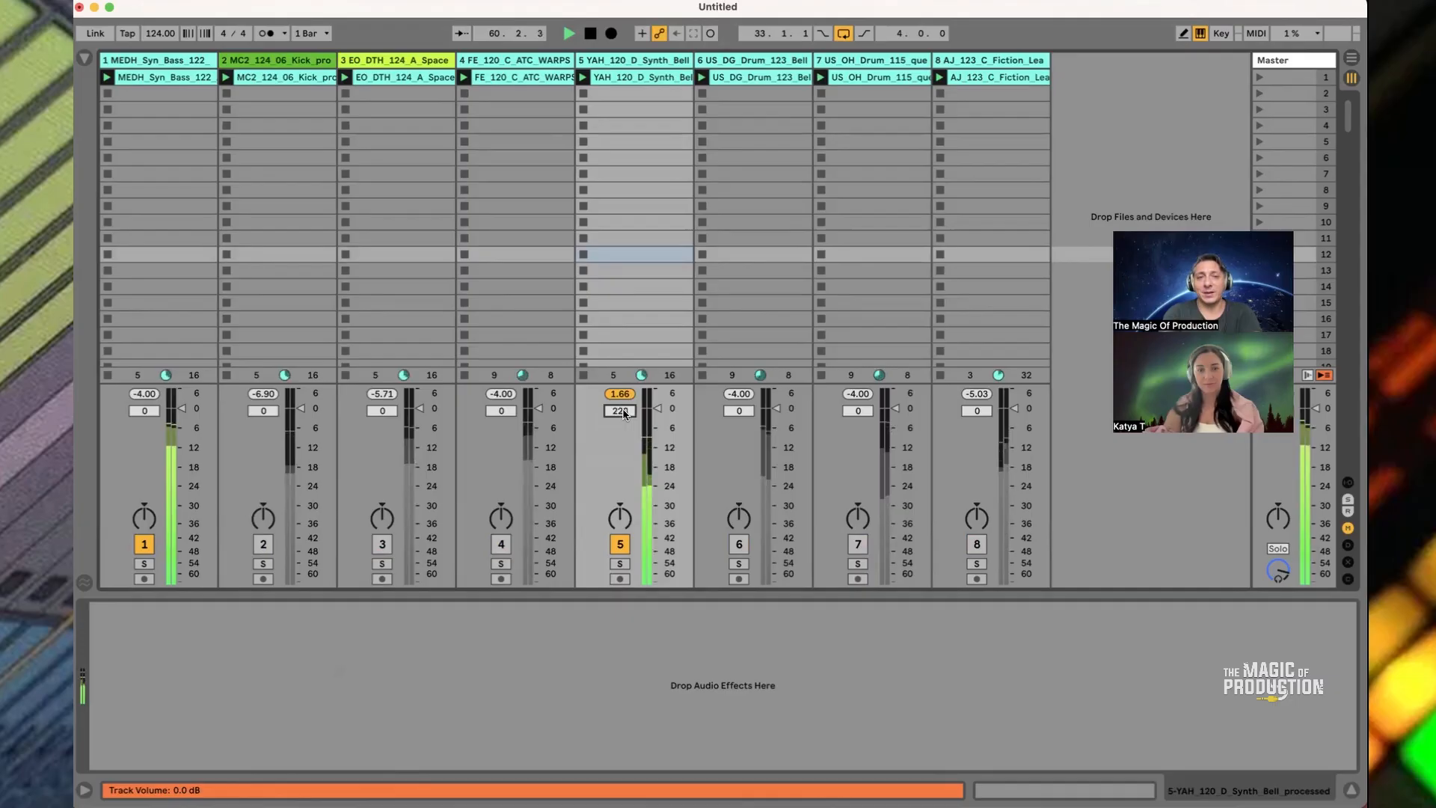
{"action": "key", "text": "Return"}
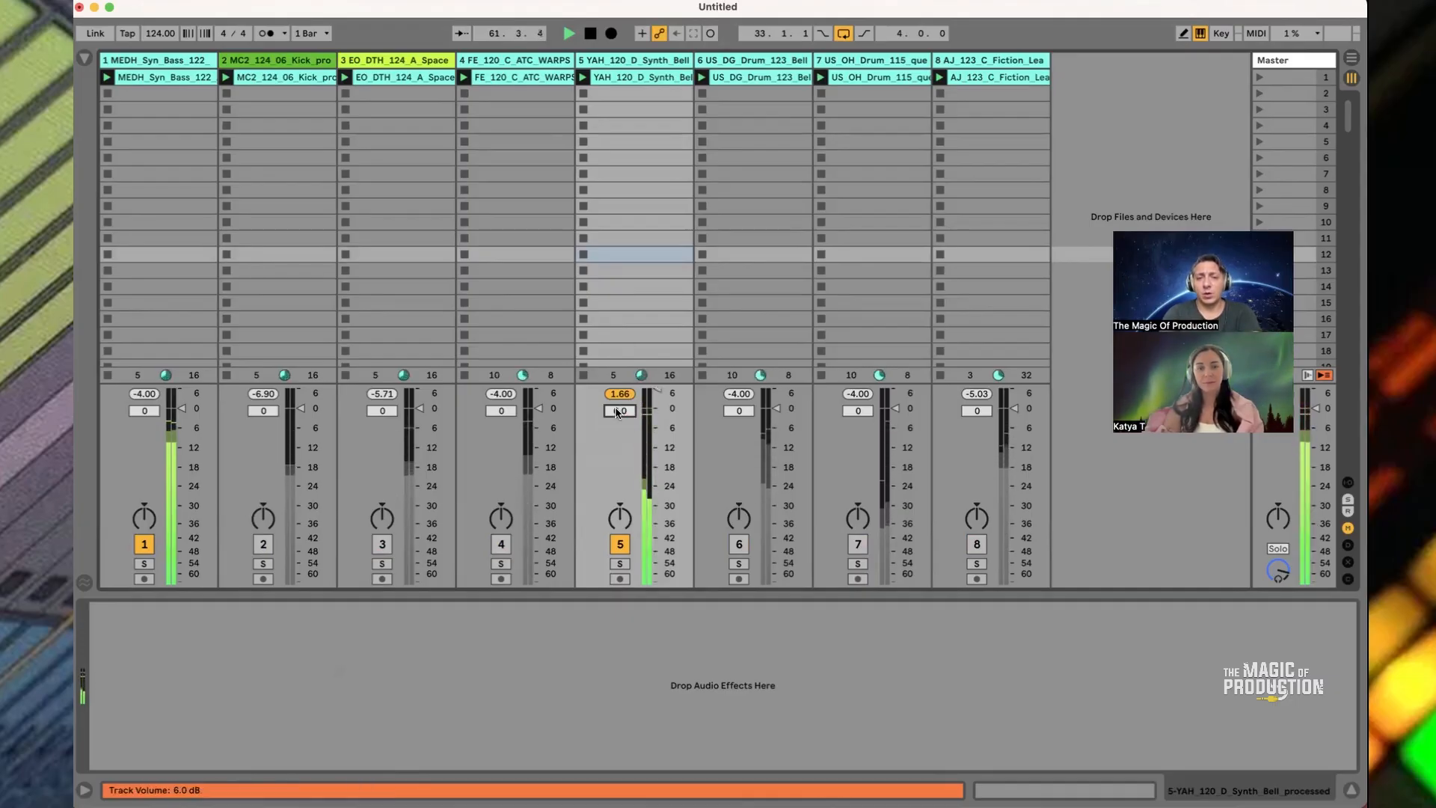
Select the EO_DTH_124_A_Space track, stop playback, and briefly play the clips again
{"action": "left_click", "coordinate": [408, 62]}
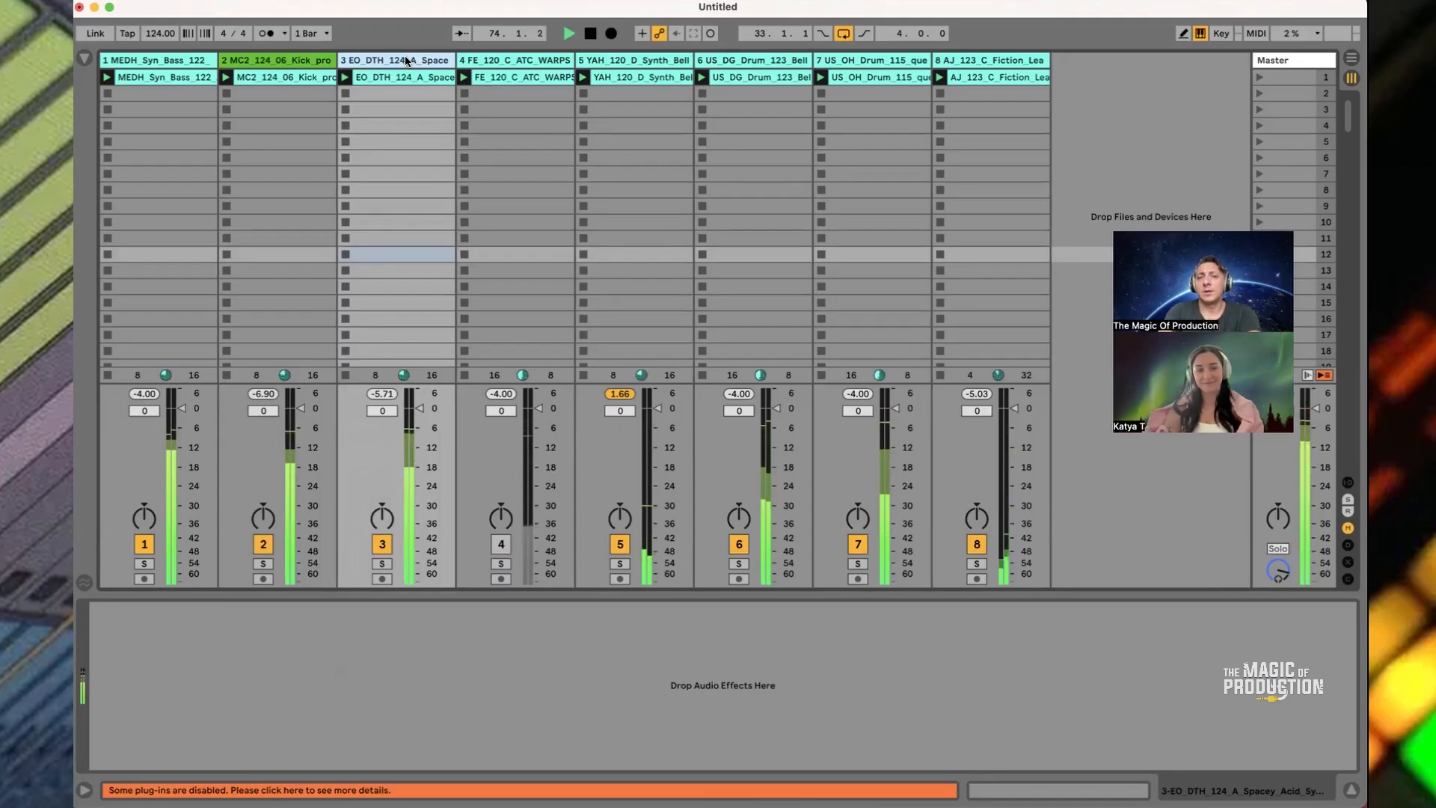
{"action": "key", "text": "space"}
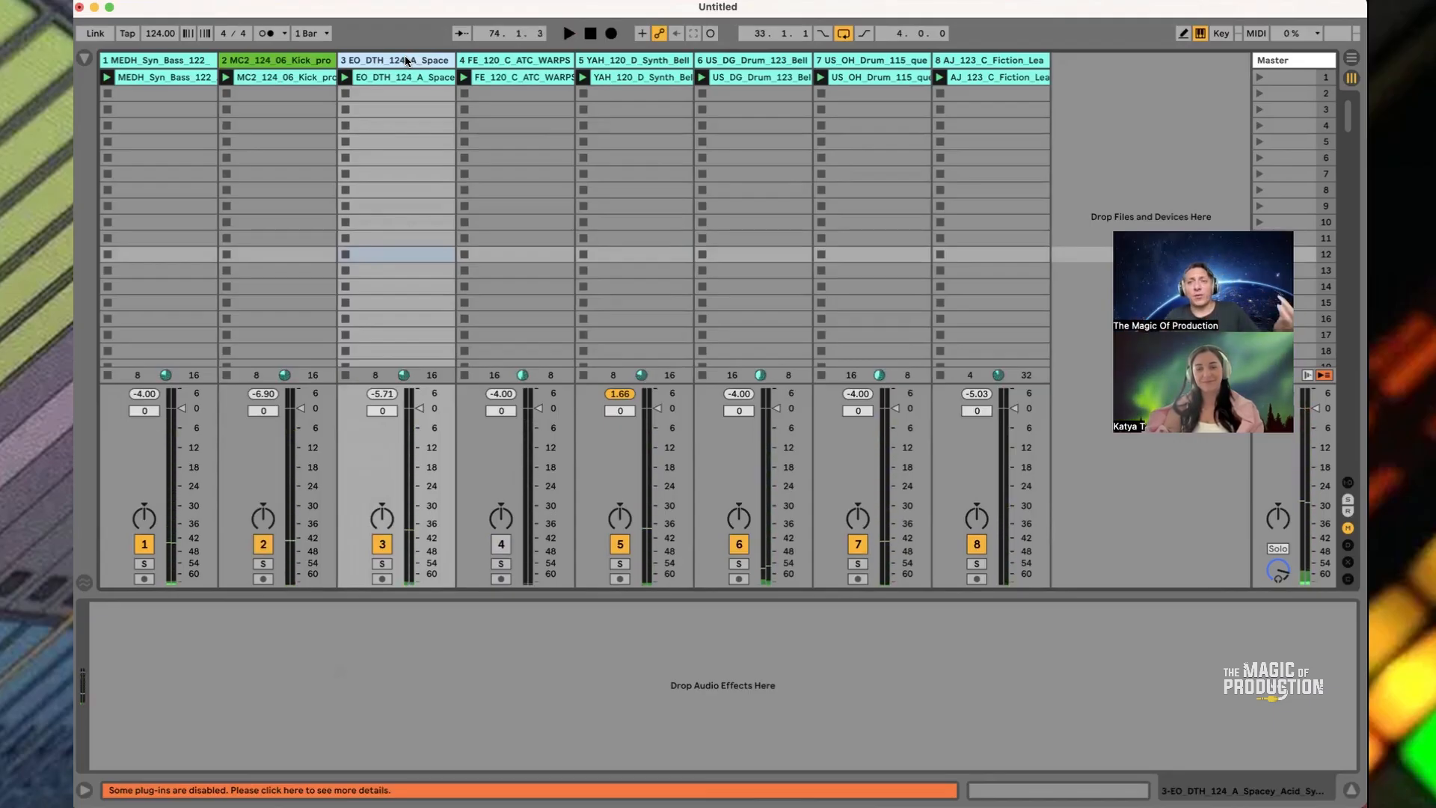
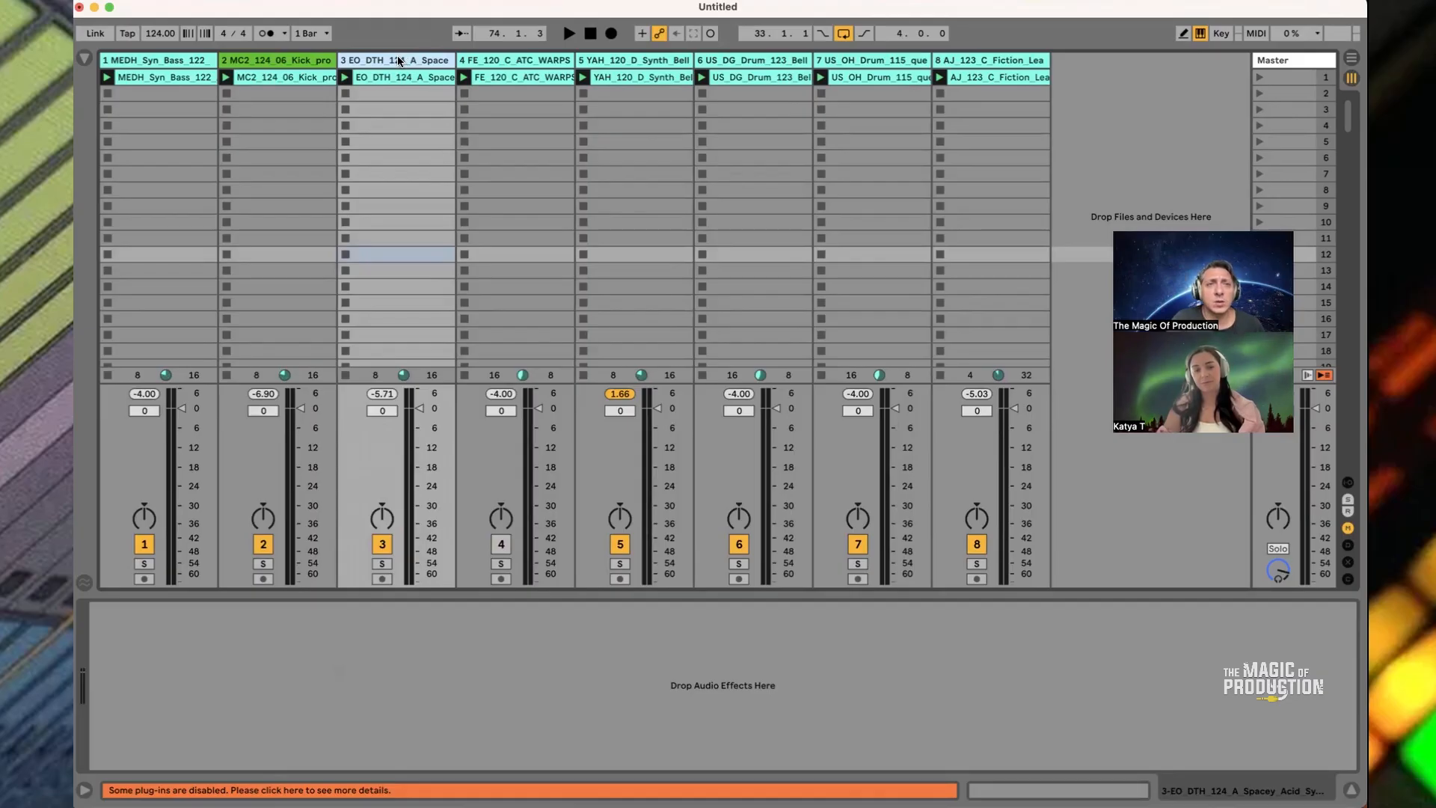
{"action": "key", "text": "space"}
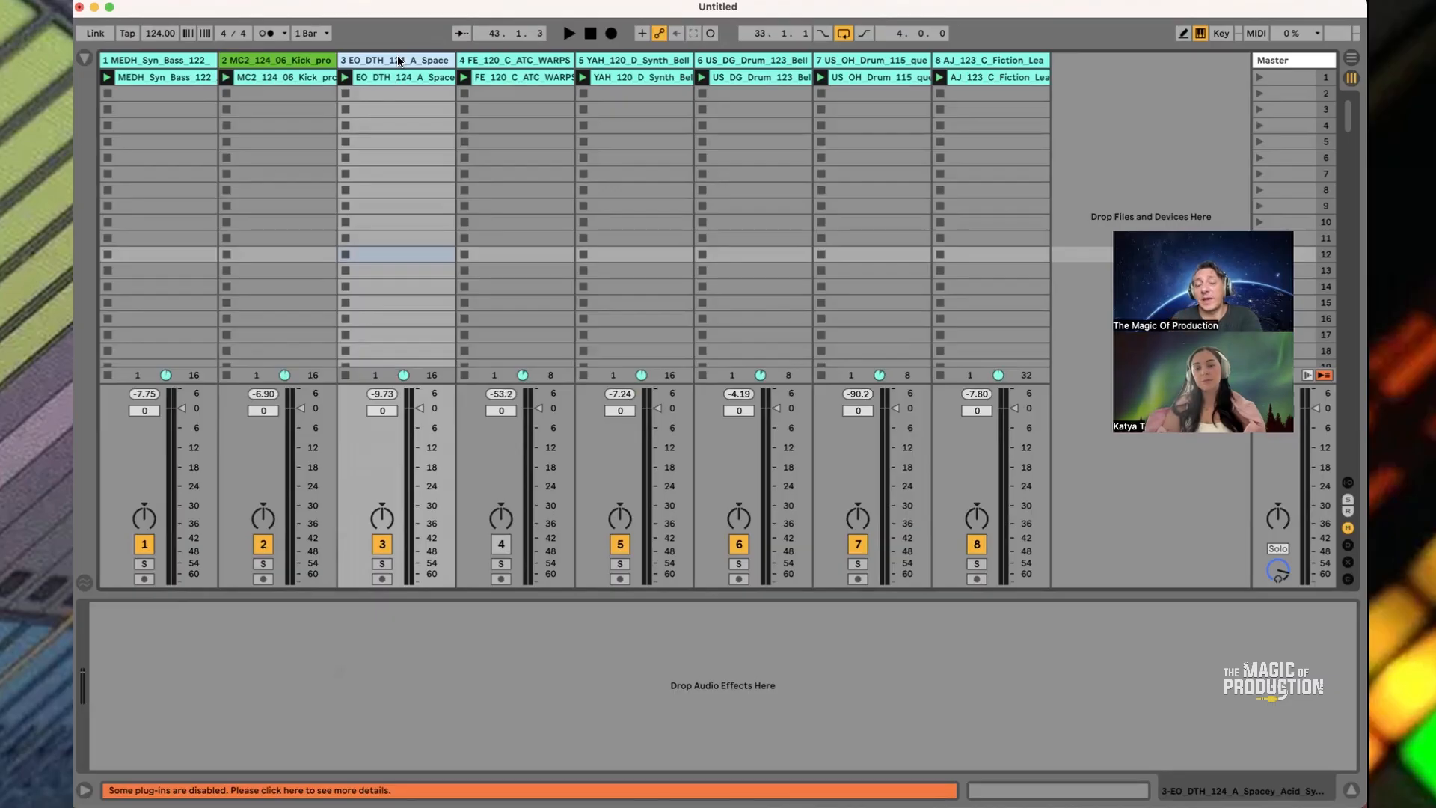
Solo the MEDH_Syn_Bass_122 track and play it briefly on its own
{"action": "left_click", "coordinate": [494, 61]}
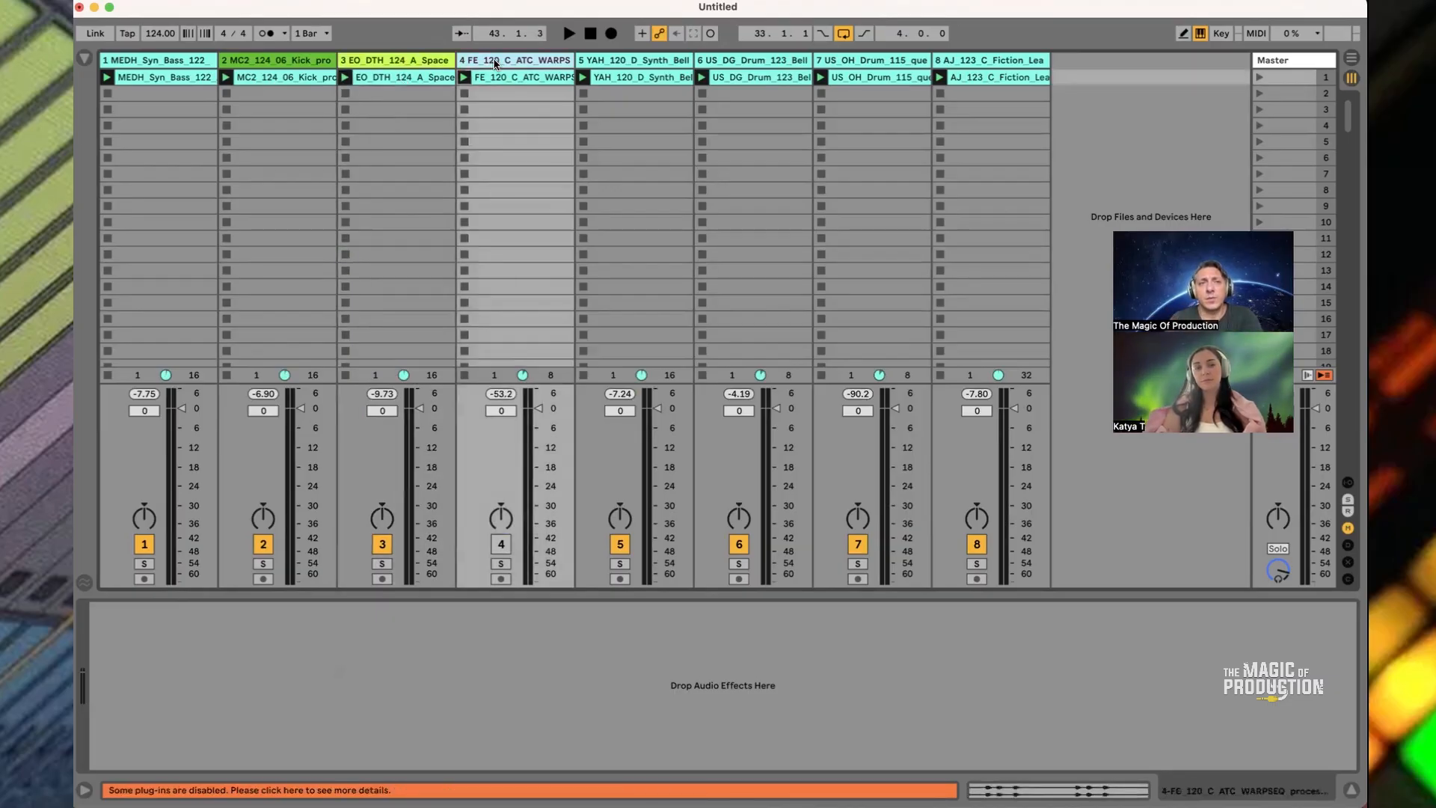
{"action": "left_click", "coordinate": [171, 60]}
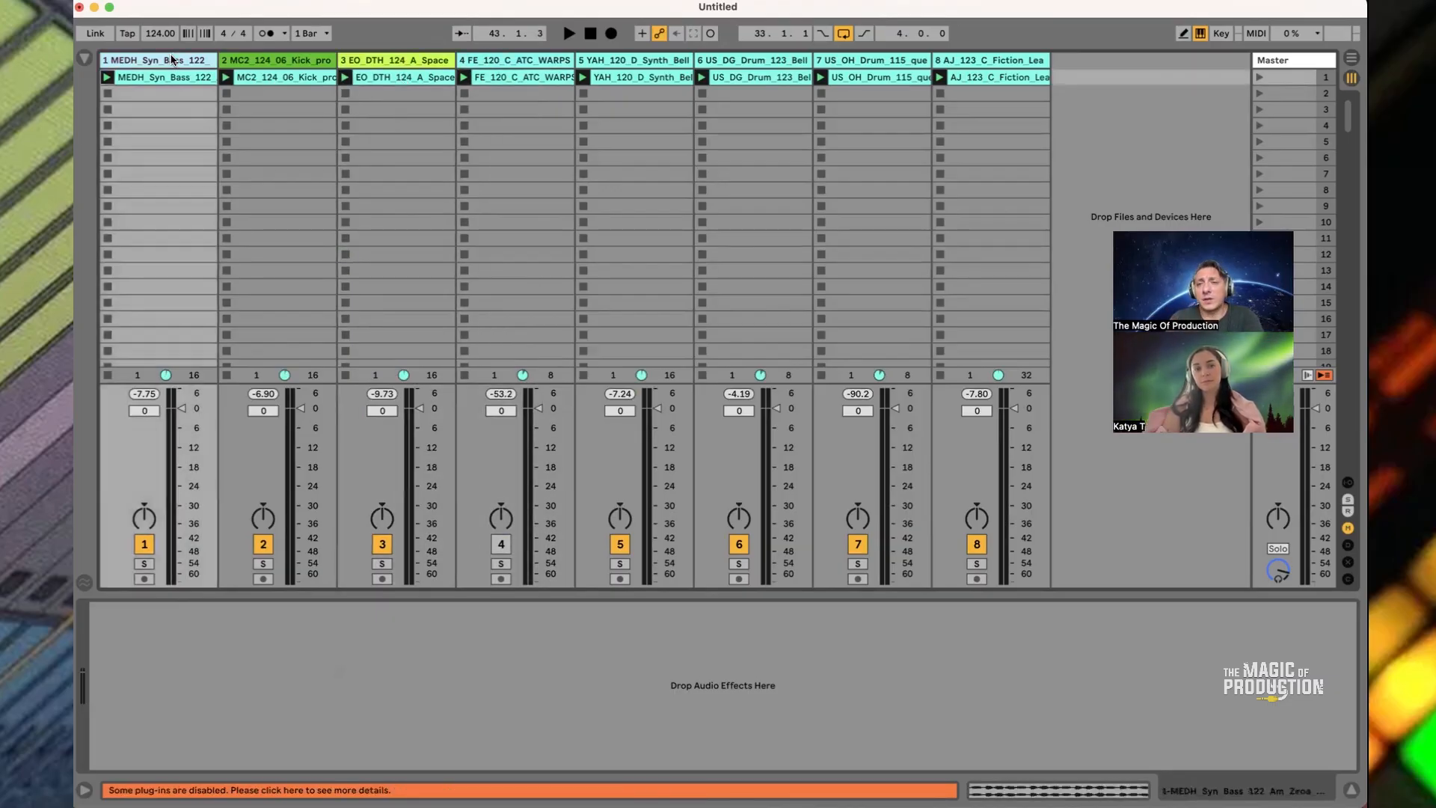
{"action": "left_click", "coordinate": [144, 563]}
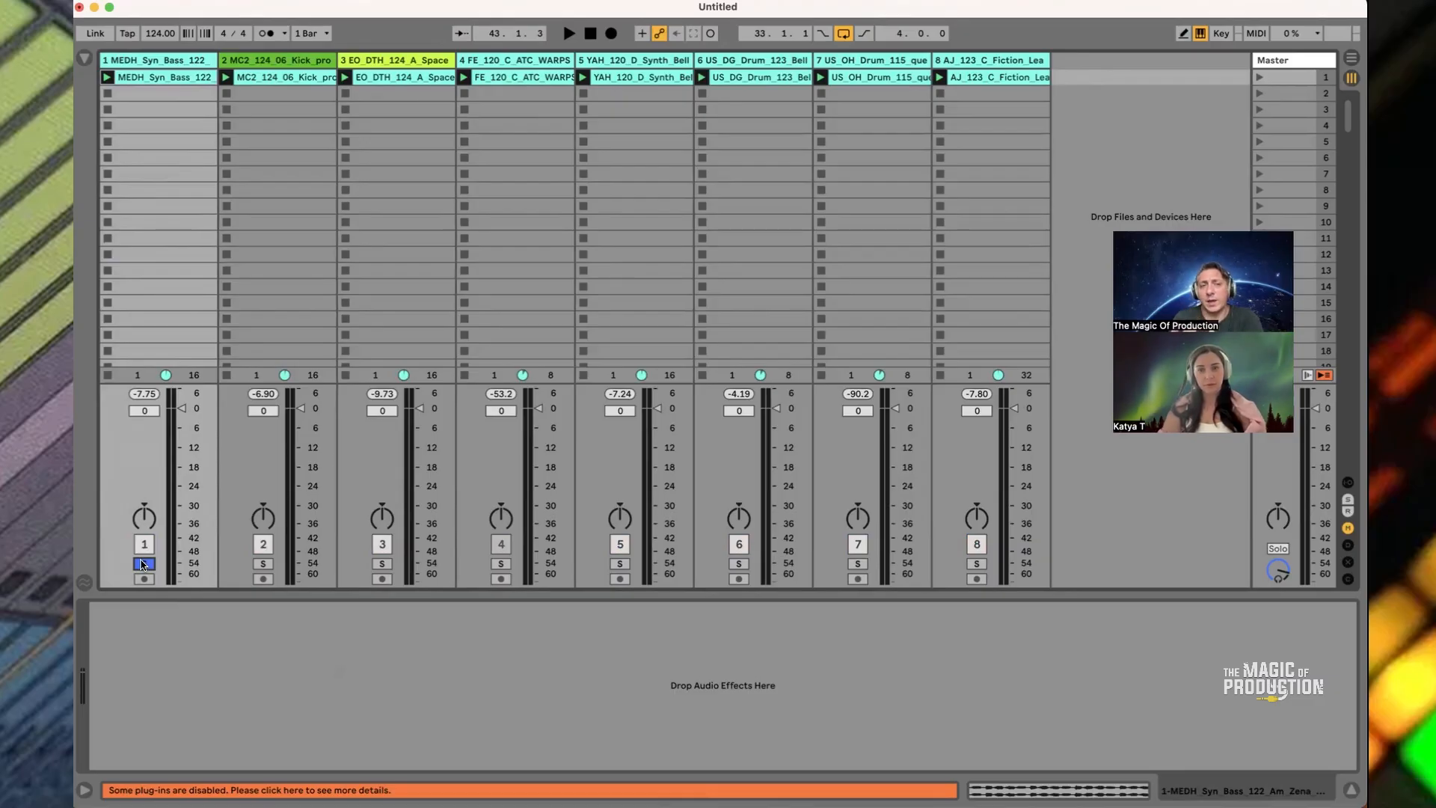
{"action": "key", "text": "space"}
{"action": "key", "text": "space"}
Color the MEDH_Syn_Bass_122 track red
{"action": "right_click", "coordinate": [166, 62]}
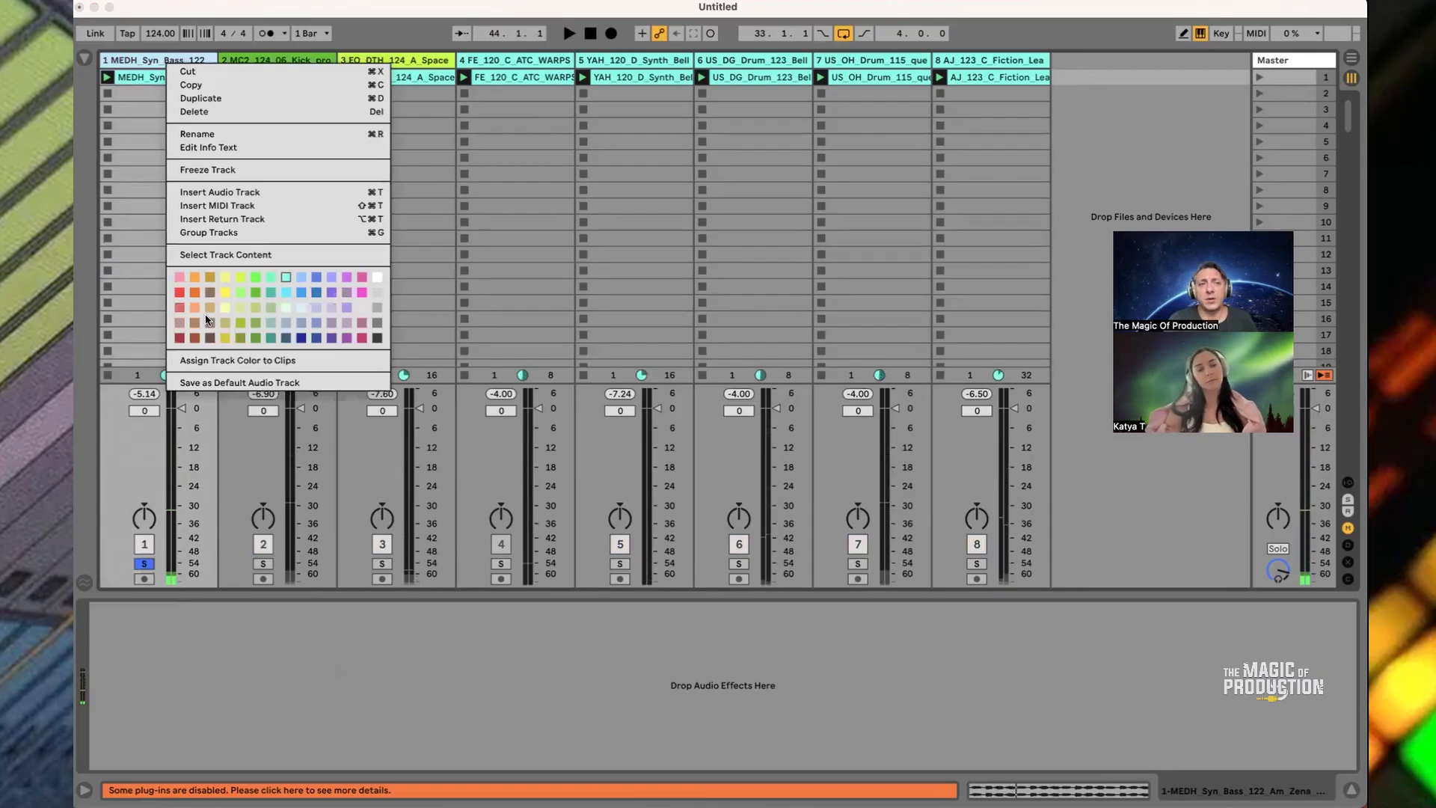
{"action": "left_click", "coordinate": [178, 293]}
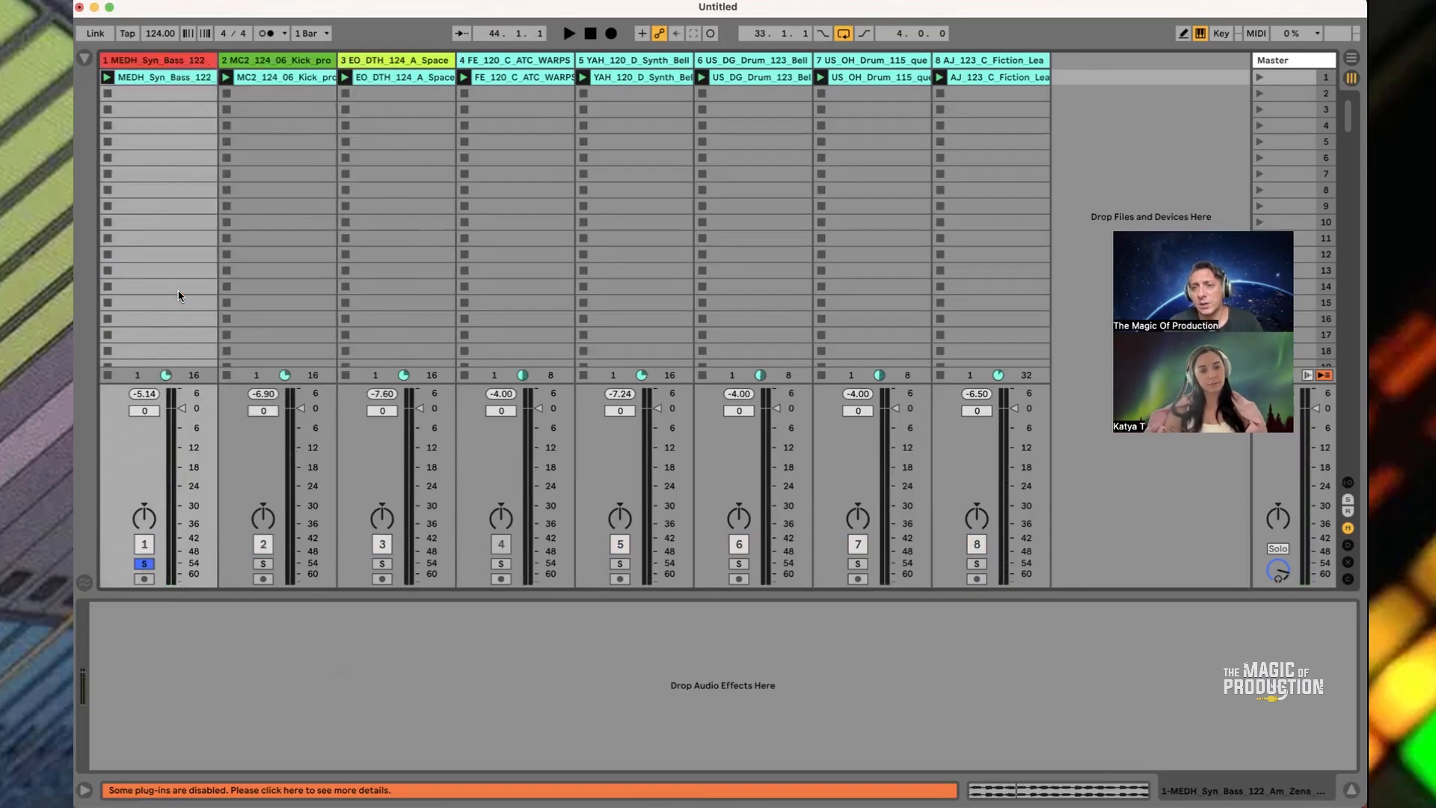
{"action": "right_click", "coordinate": [159, 61]}
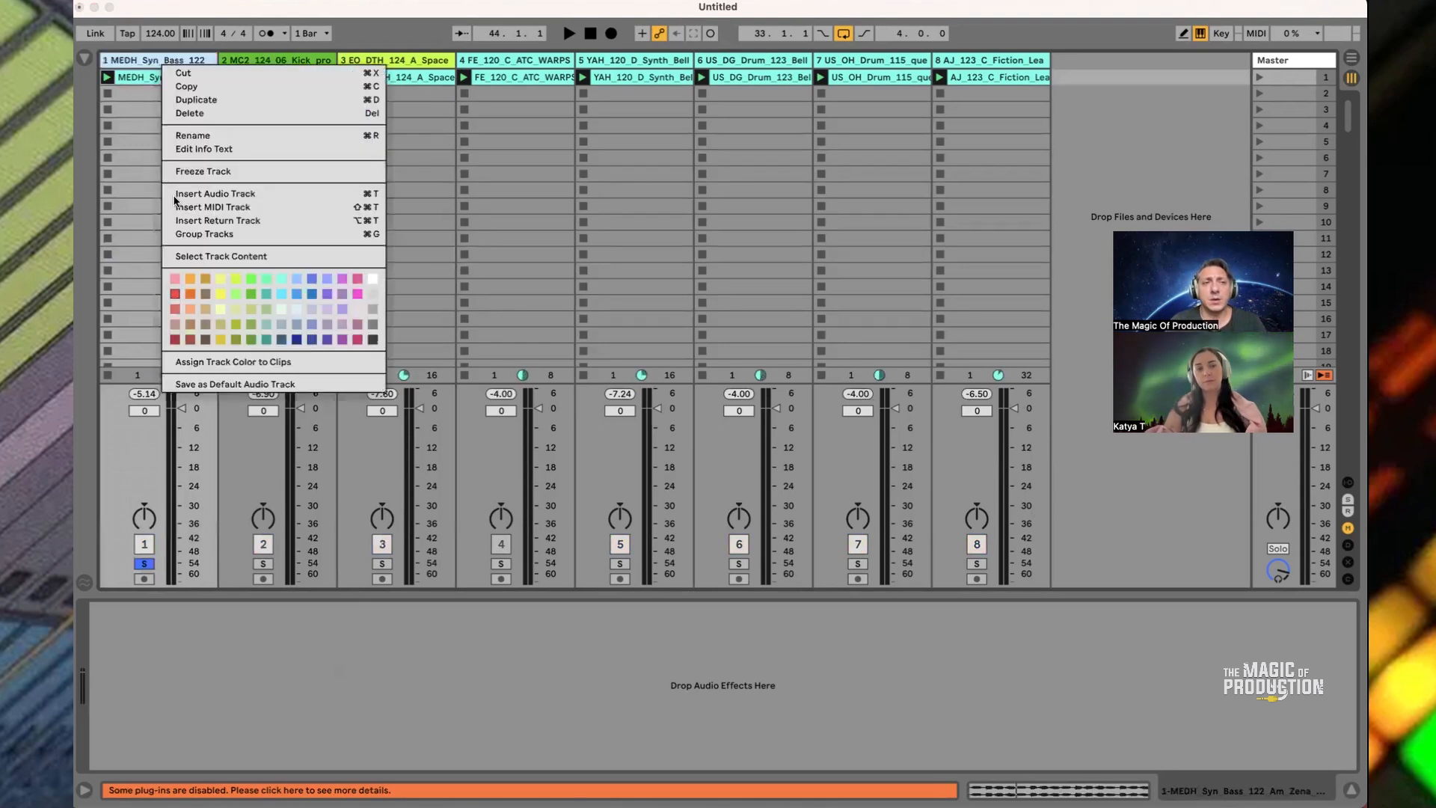
{"action": "left_click", "coordinate": [139, 66]}
Solo the MC2_124_06_Kick track, play it briefly, and color the track black
{"action": "left_click", "coordinate": [263, 66]}
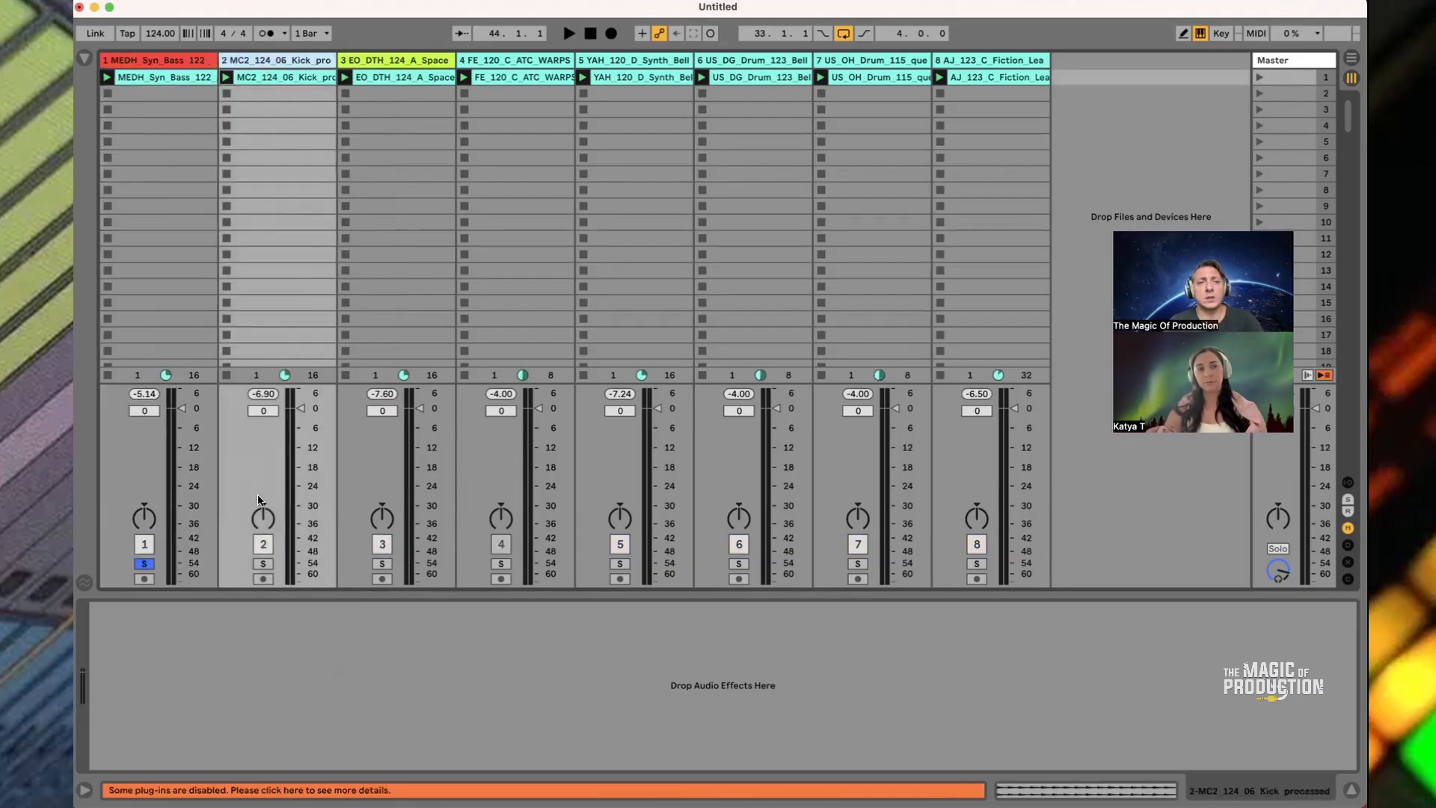
{"action": "left_click", "coordinate": [263, 563]}
{"action": "key", "text": "space"}
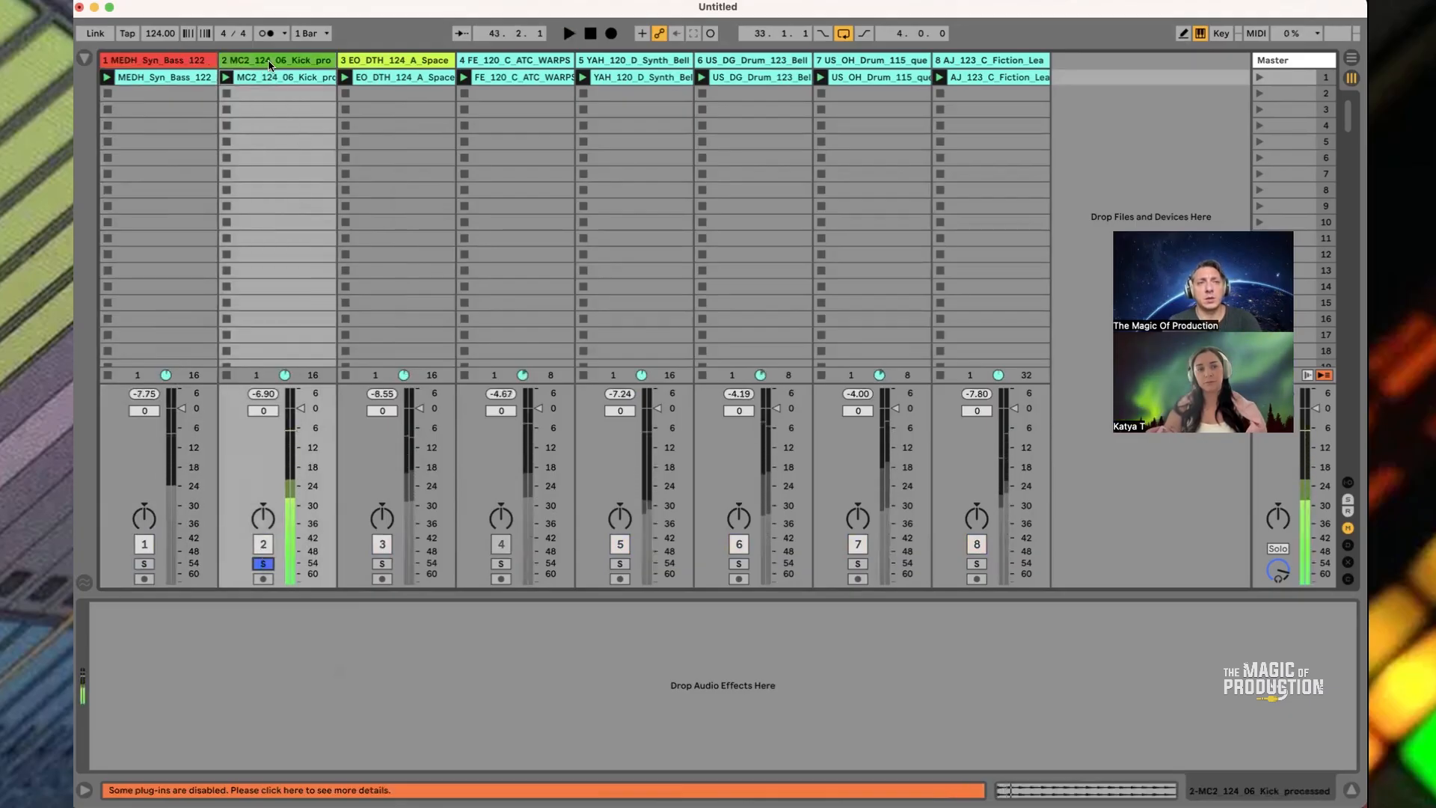
{"action": "right_click", "coordinate": [268, 63]}
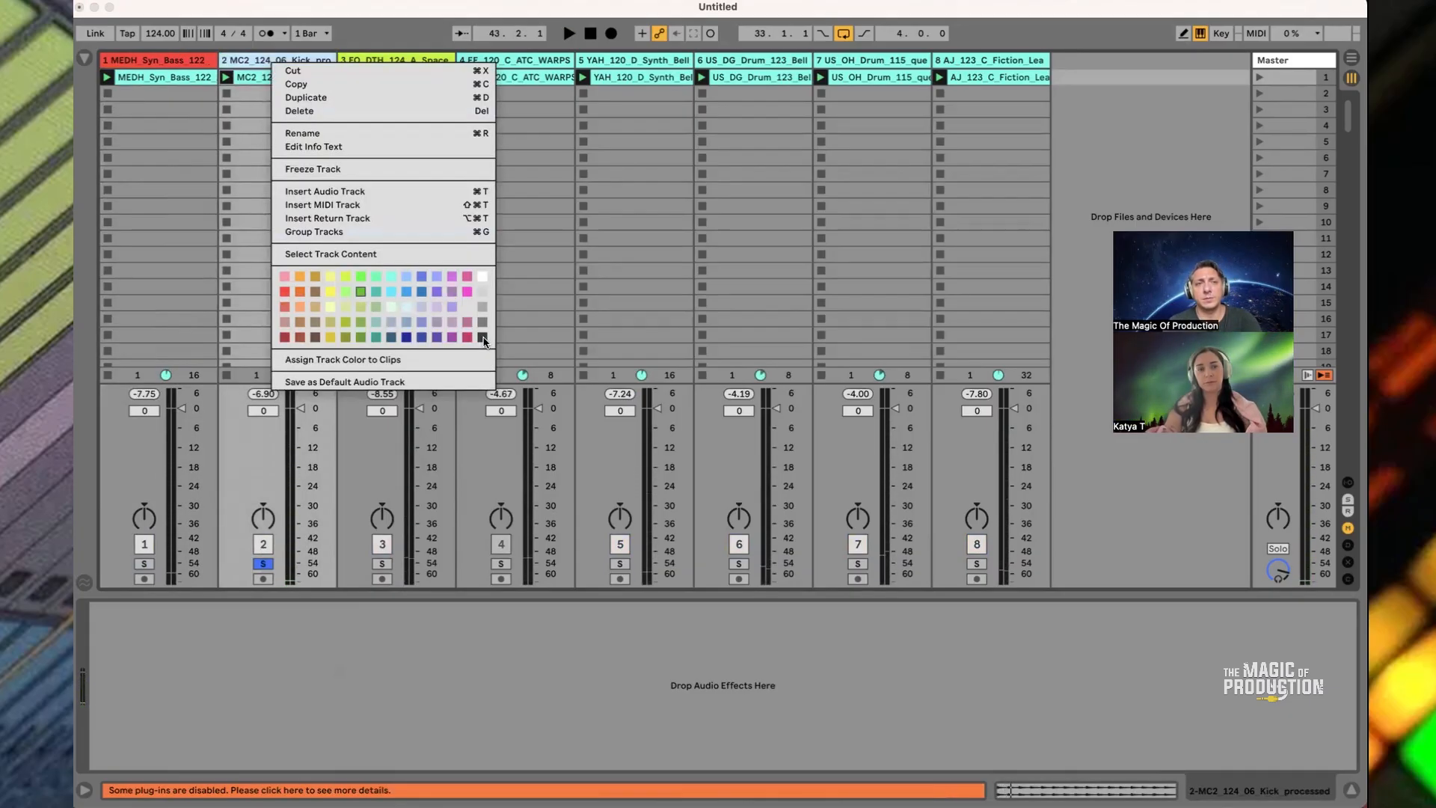
{"action": "left_click", "coordinate": [416, 613]}
Solo the EO_DTH_124_A_Space track, start playback, and color the track purple
{"action": "left_click", "coordinate": [382, 564]}
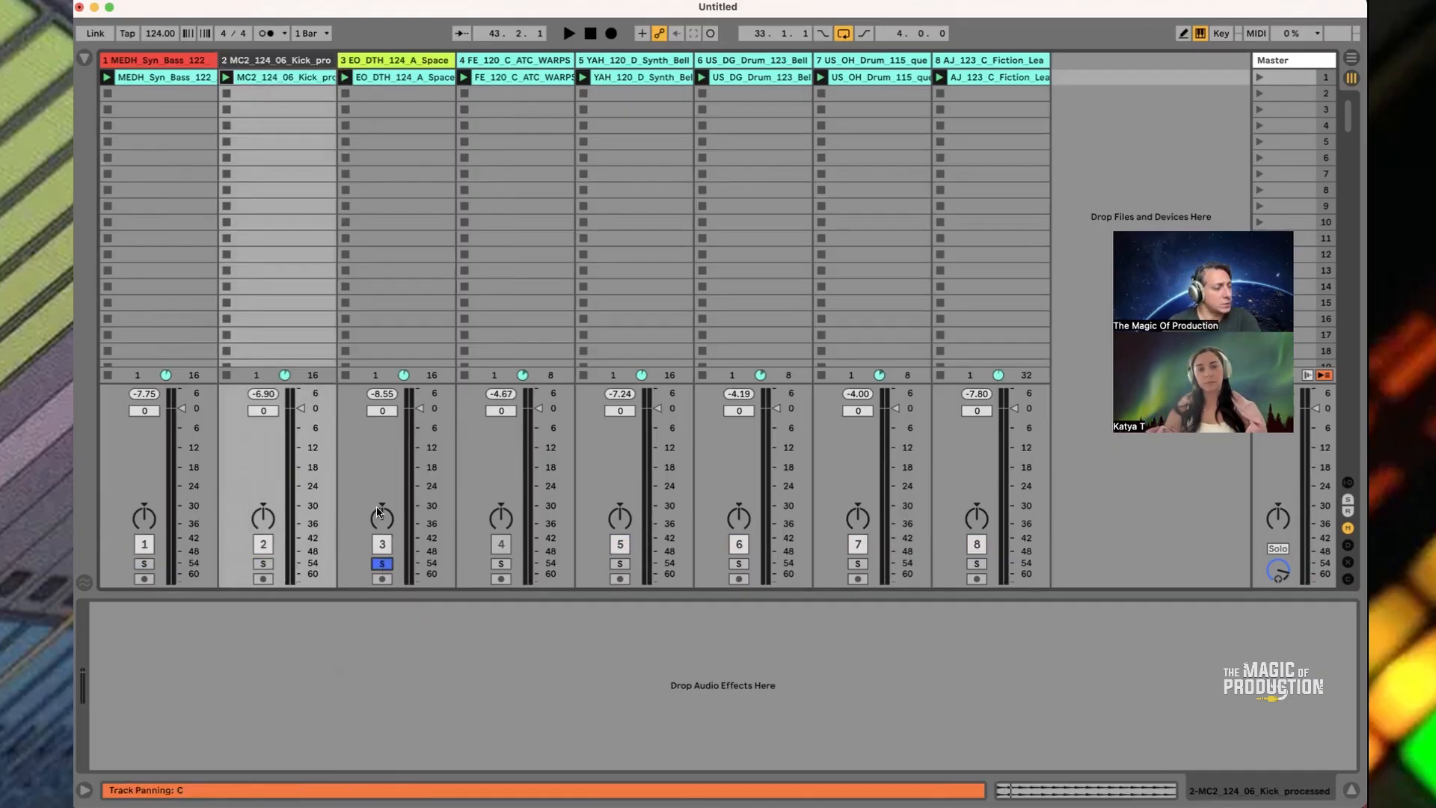
{"action": "key", "text": "space"}
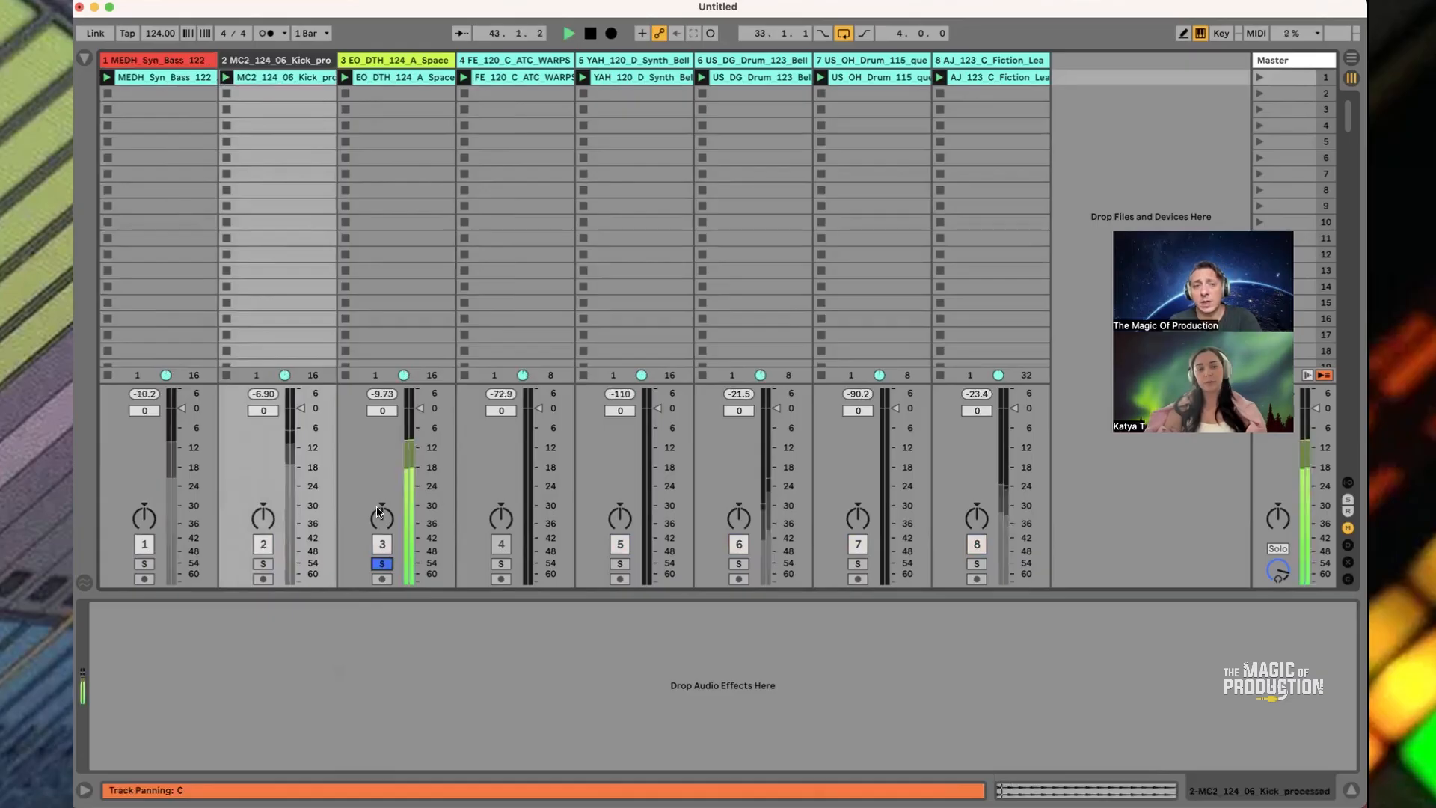
{"action": "right_click", "coordinate": [386, 65]}
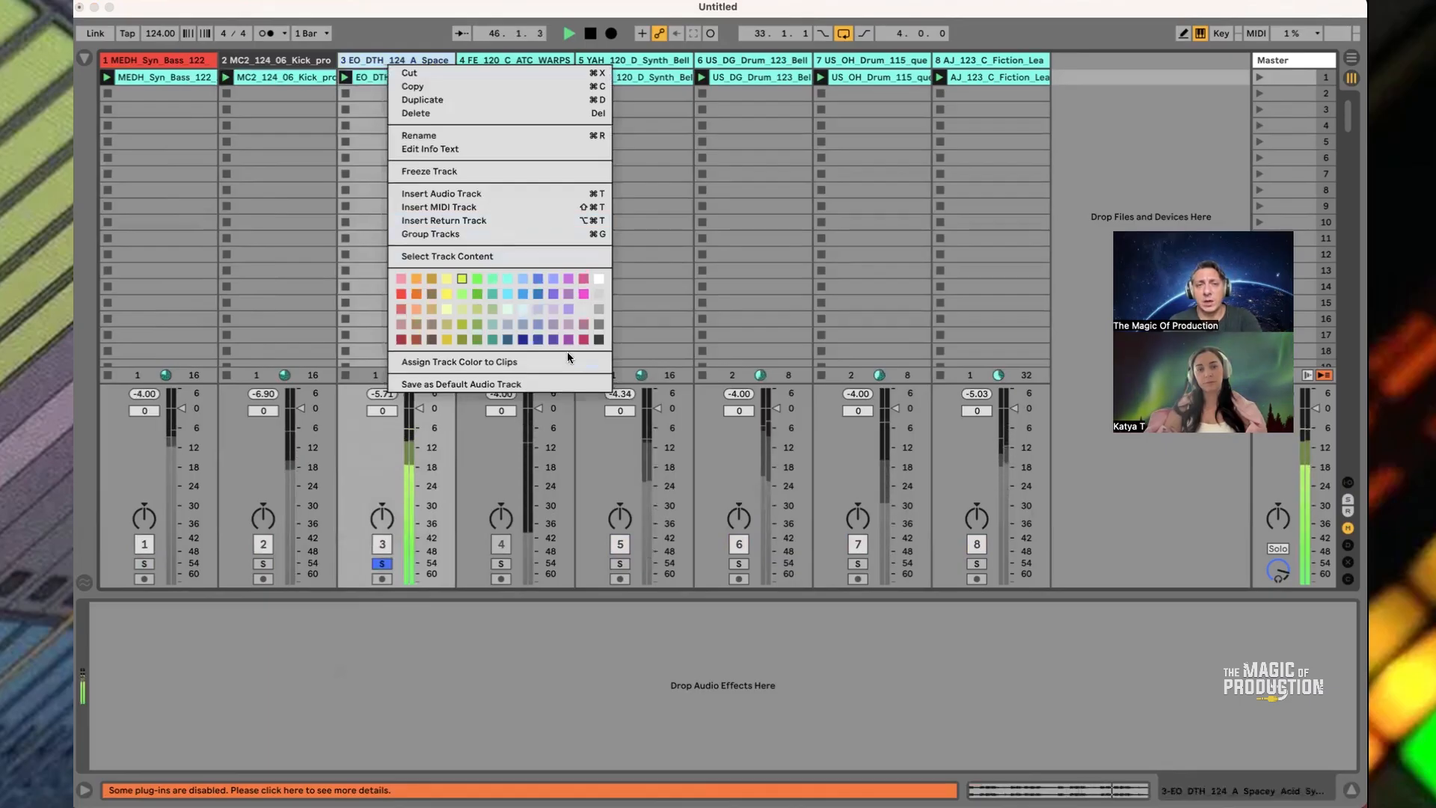
{"action": "left_click", "coordinate": [554, 296]}
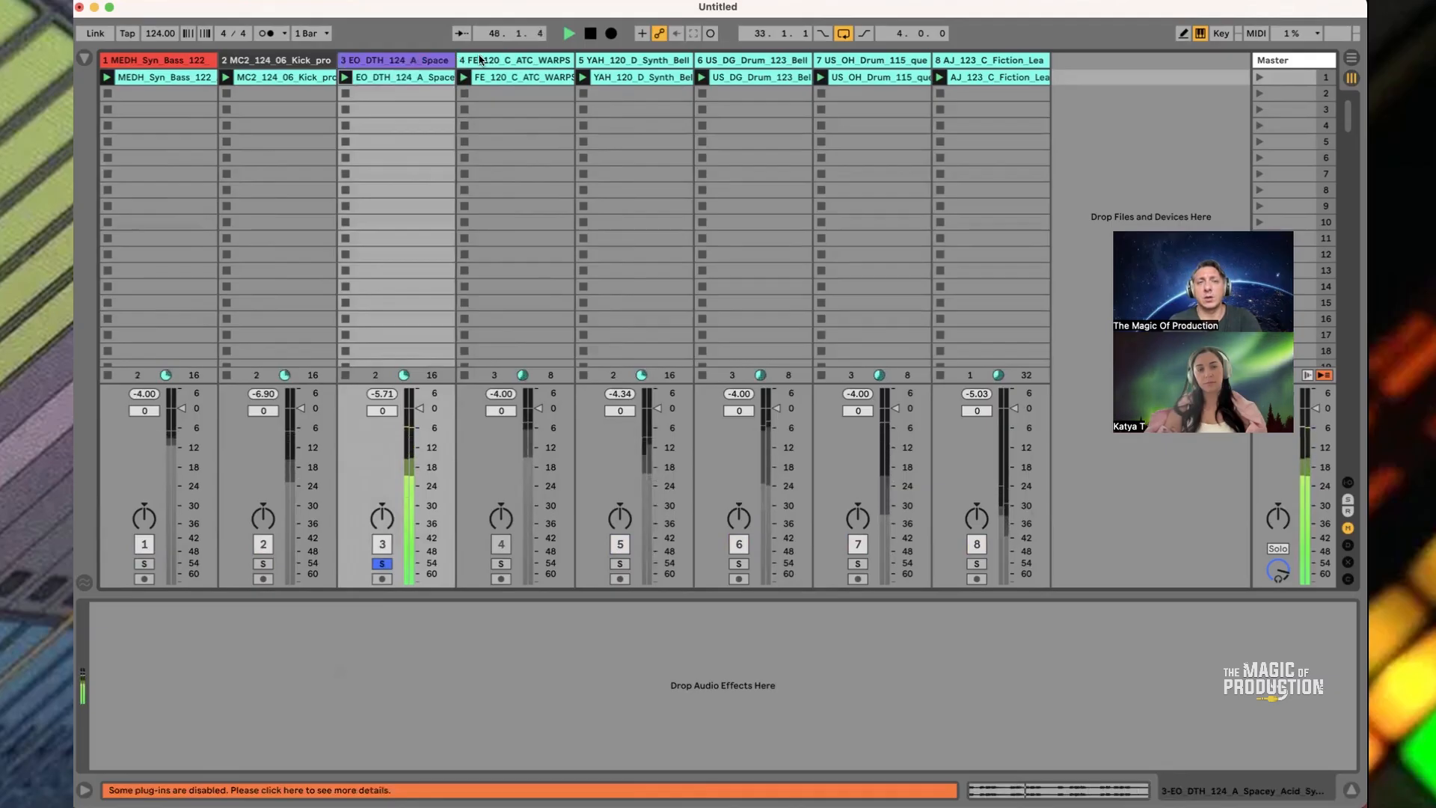
Solo the AJ_123_C_Fiction_Lead track, stop playback, and color the track pink
{"action": "left_click", "coordinate": [976, 564]}
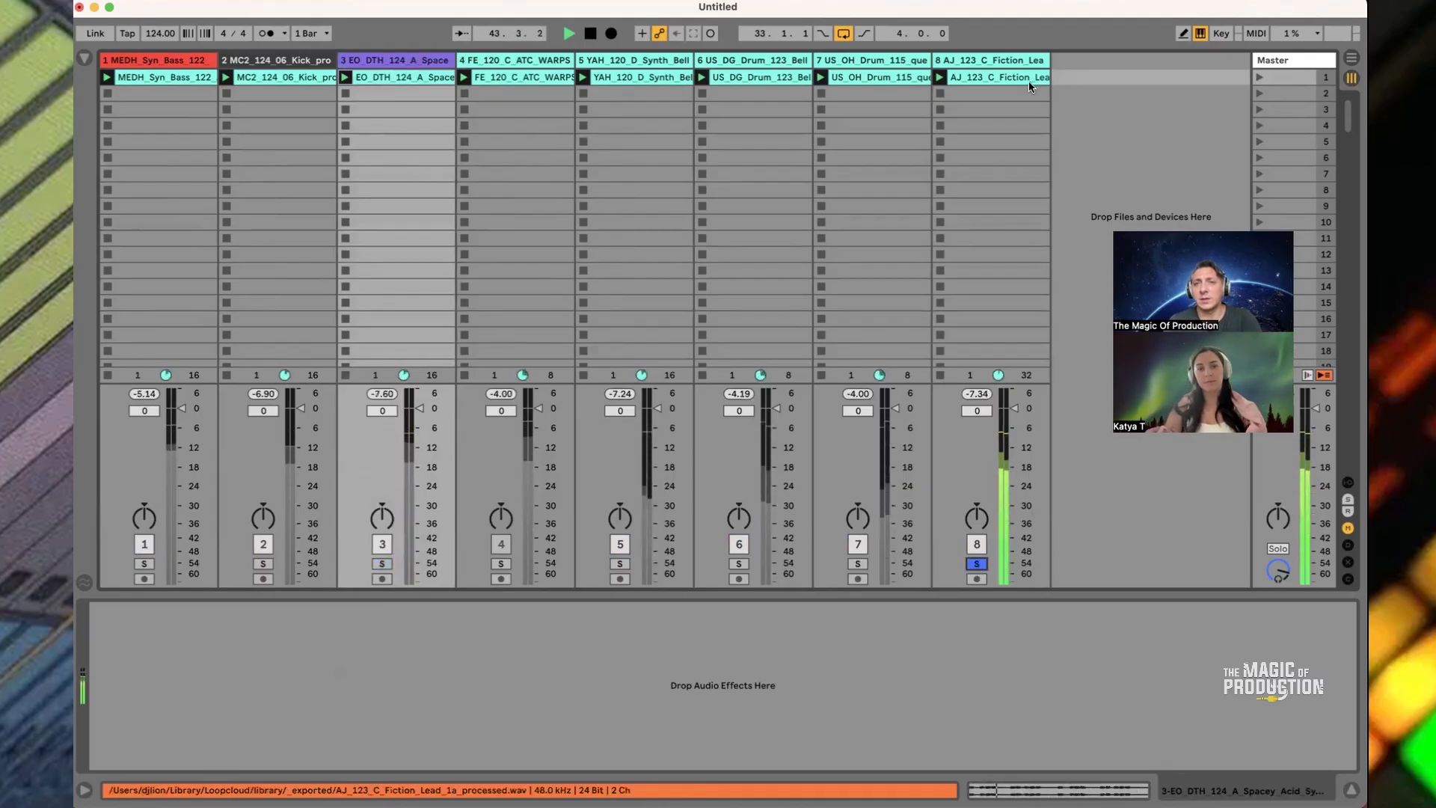
{"action": "key", "text": "space"}
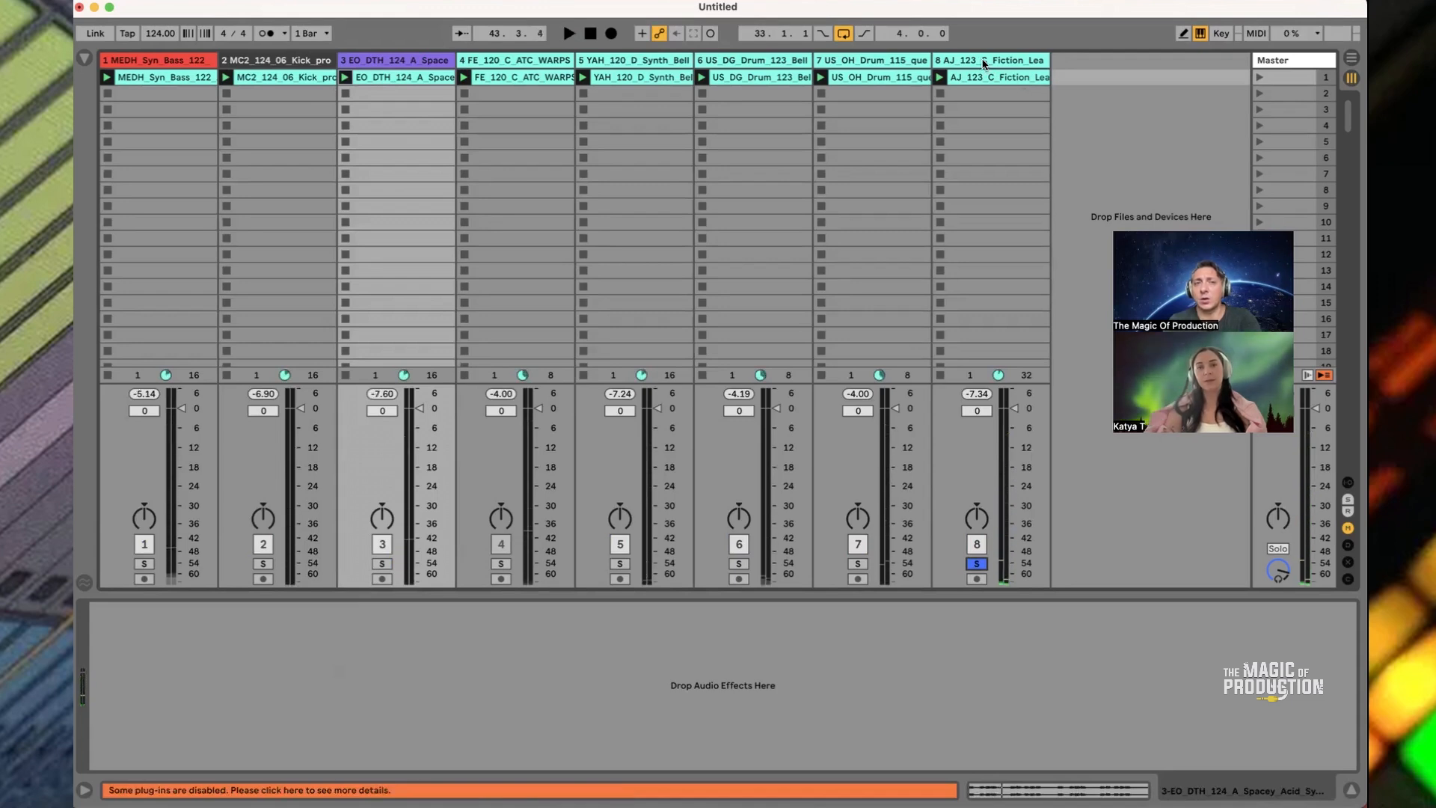
{"action": "left_click", "coordinate": [984, 62]}
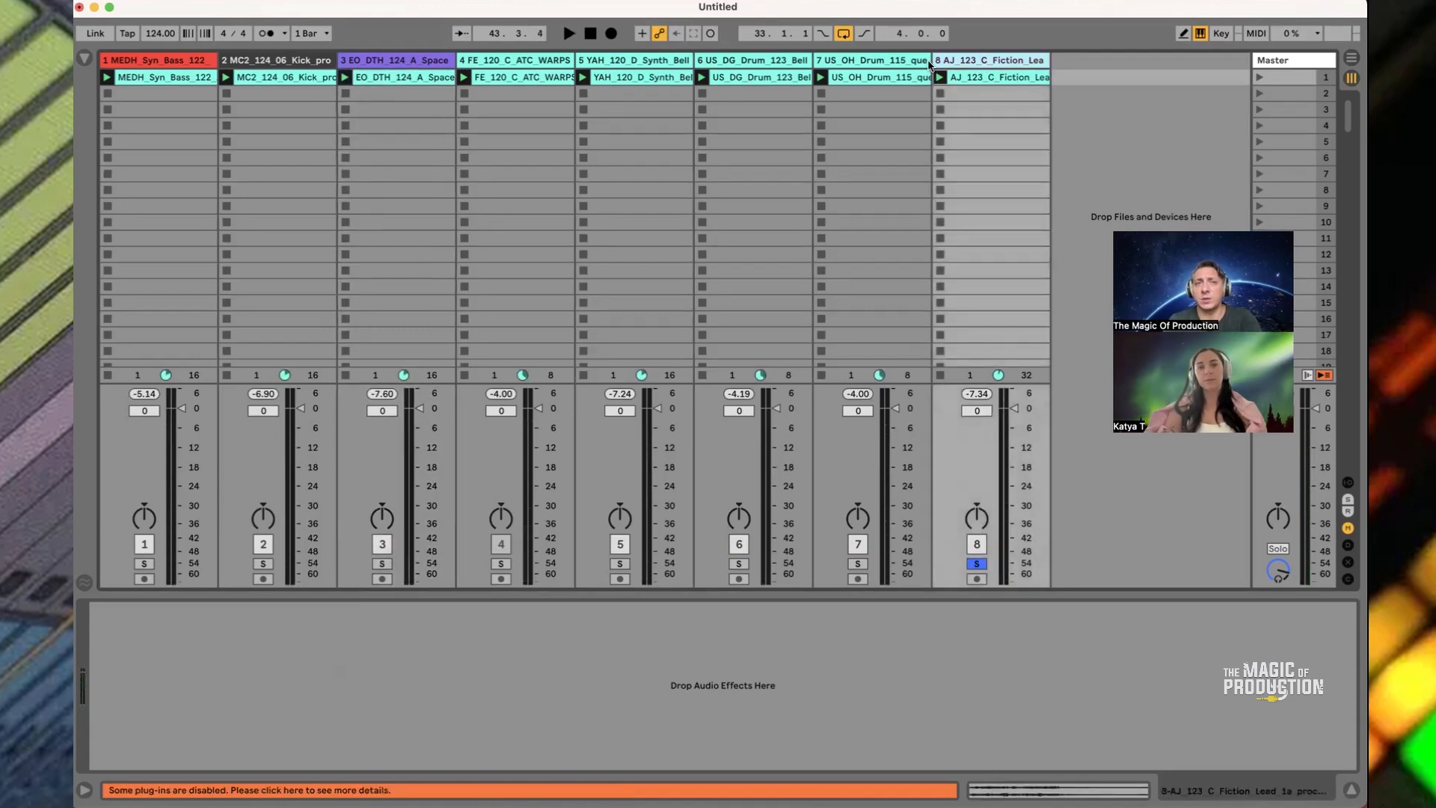
{"action": "left_click", "coordinate": [434, 63]}
{"action": "left_click", "coordinate": [965, 64]}
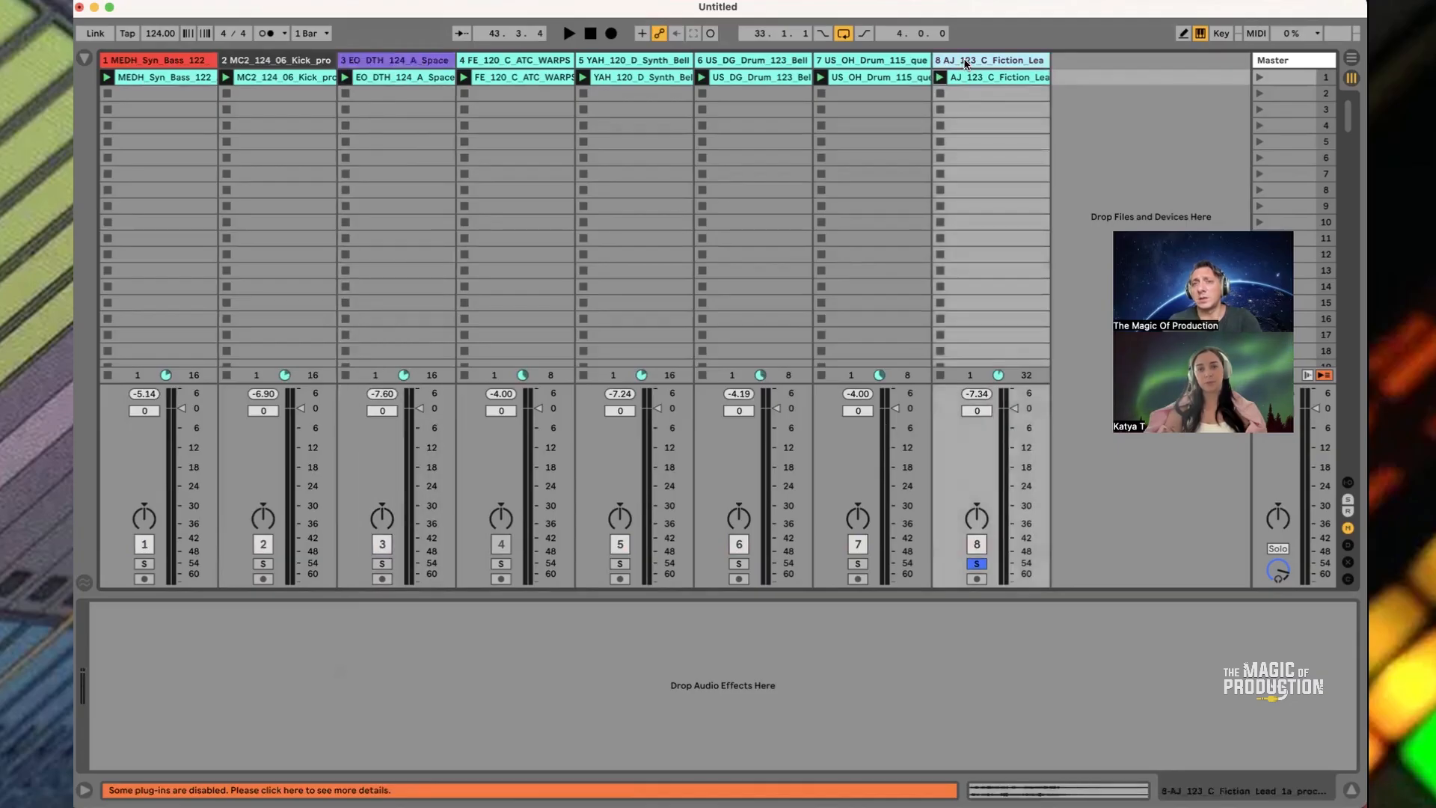
{"action": "right_click", "coordinate": [965, 64]}
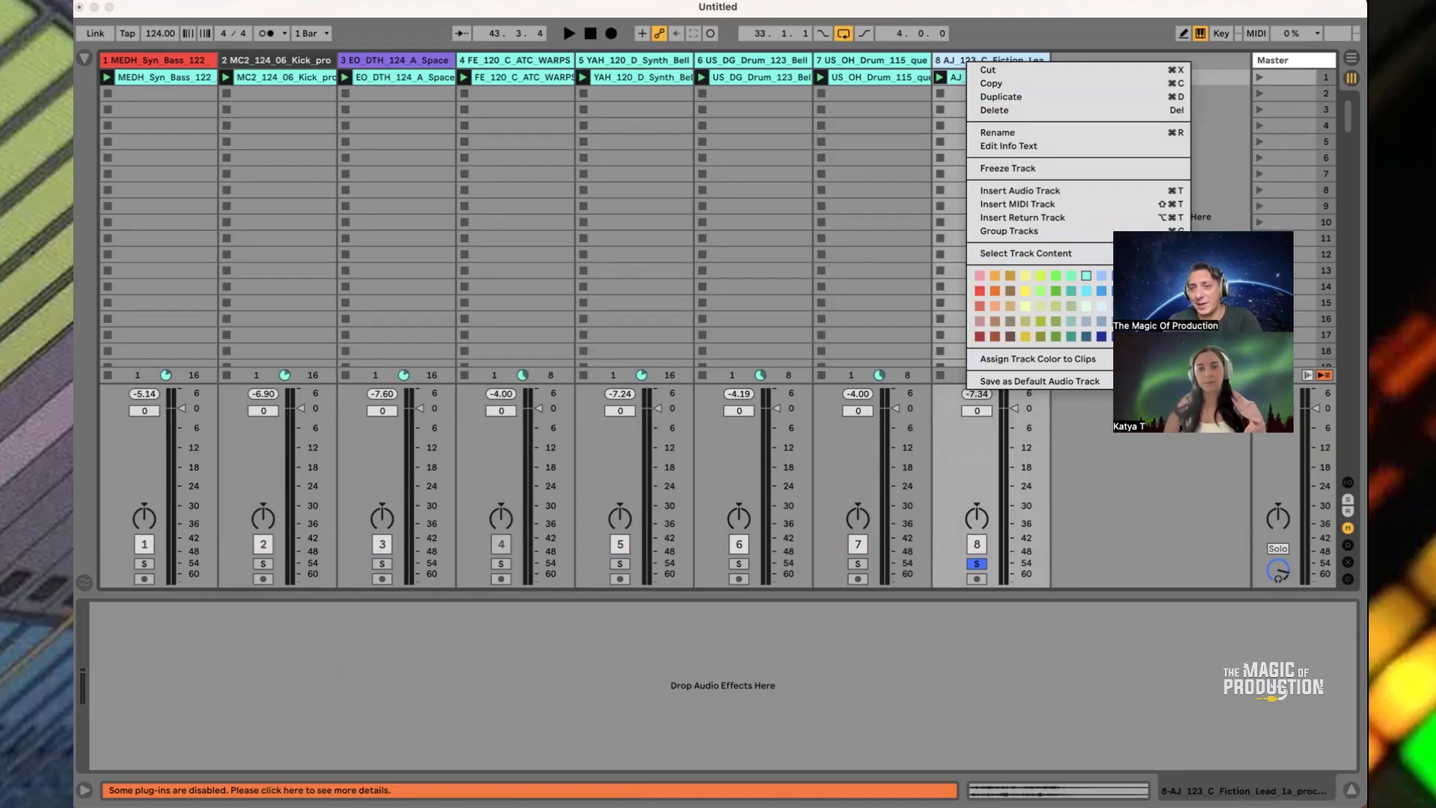
{"action": "left_click", "coordinate": [981, 278]}
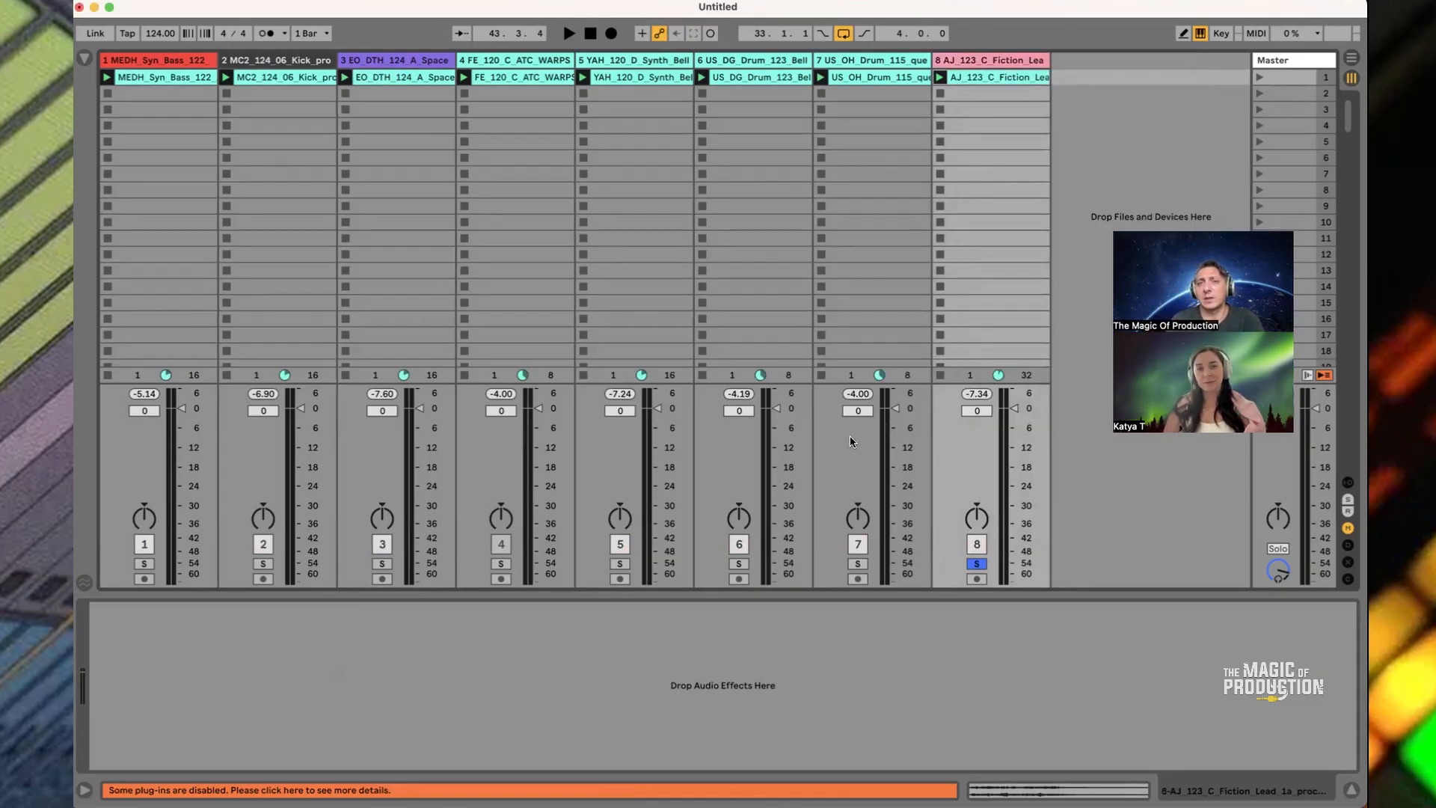
{"action": "right_click", "coordinate": [972, 66]}
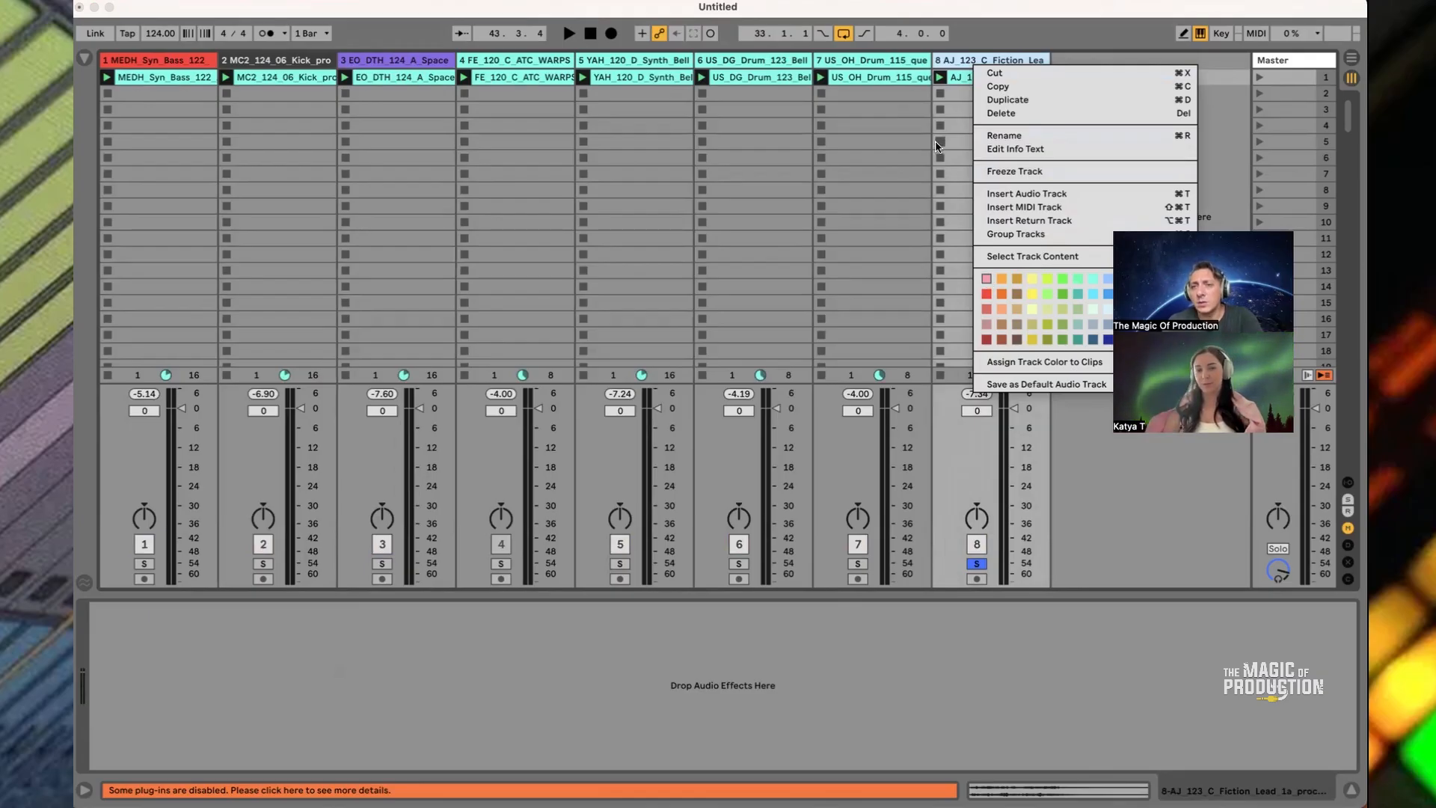
{"action": "key", "text": "Escape"}
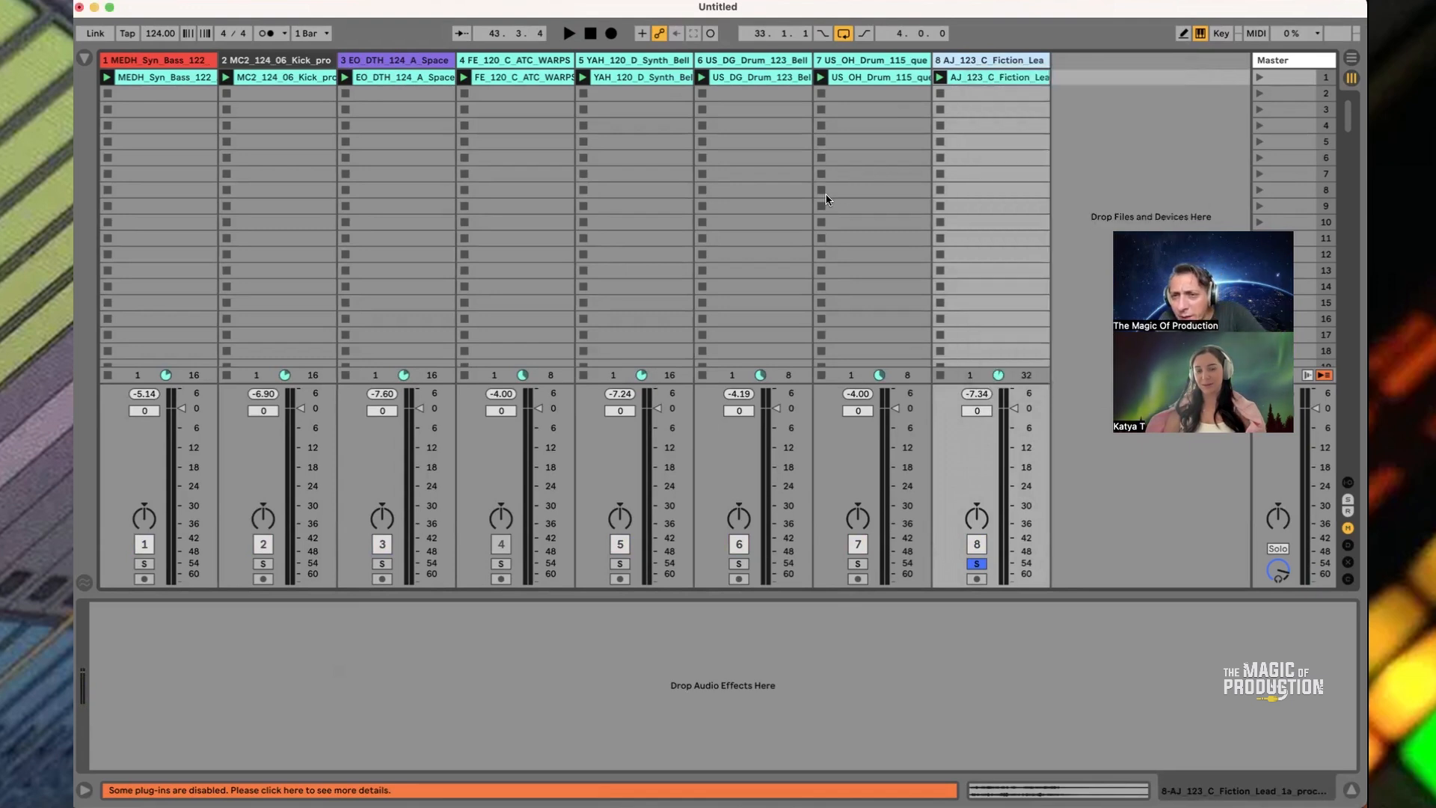
{"action": "right_click", "coordinate": [980, 65]}
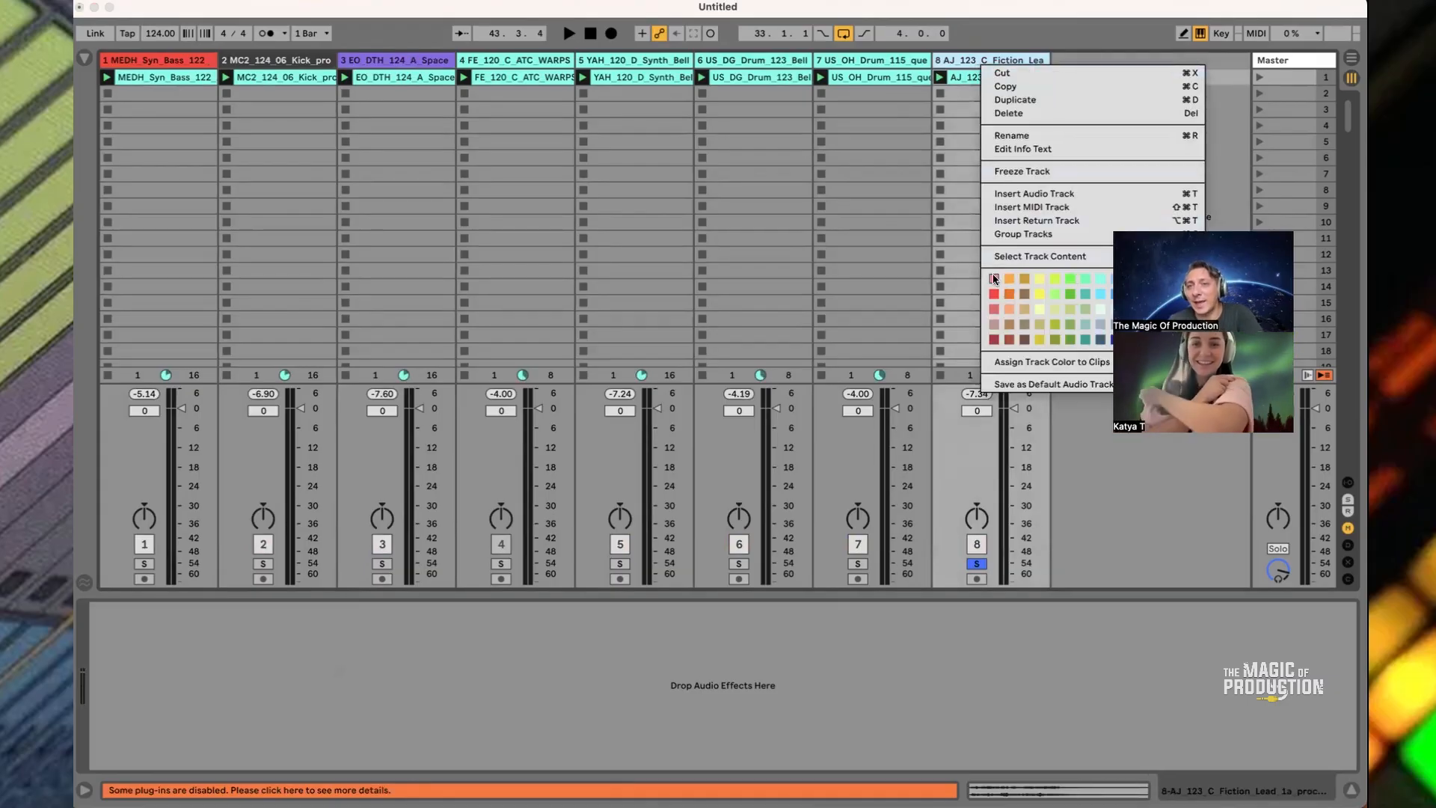
{"action": "key", "text": "Escape"}
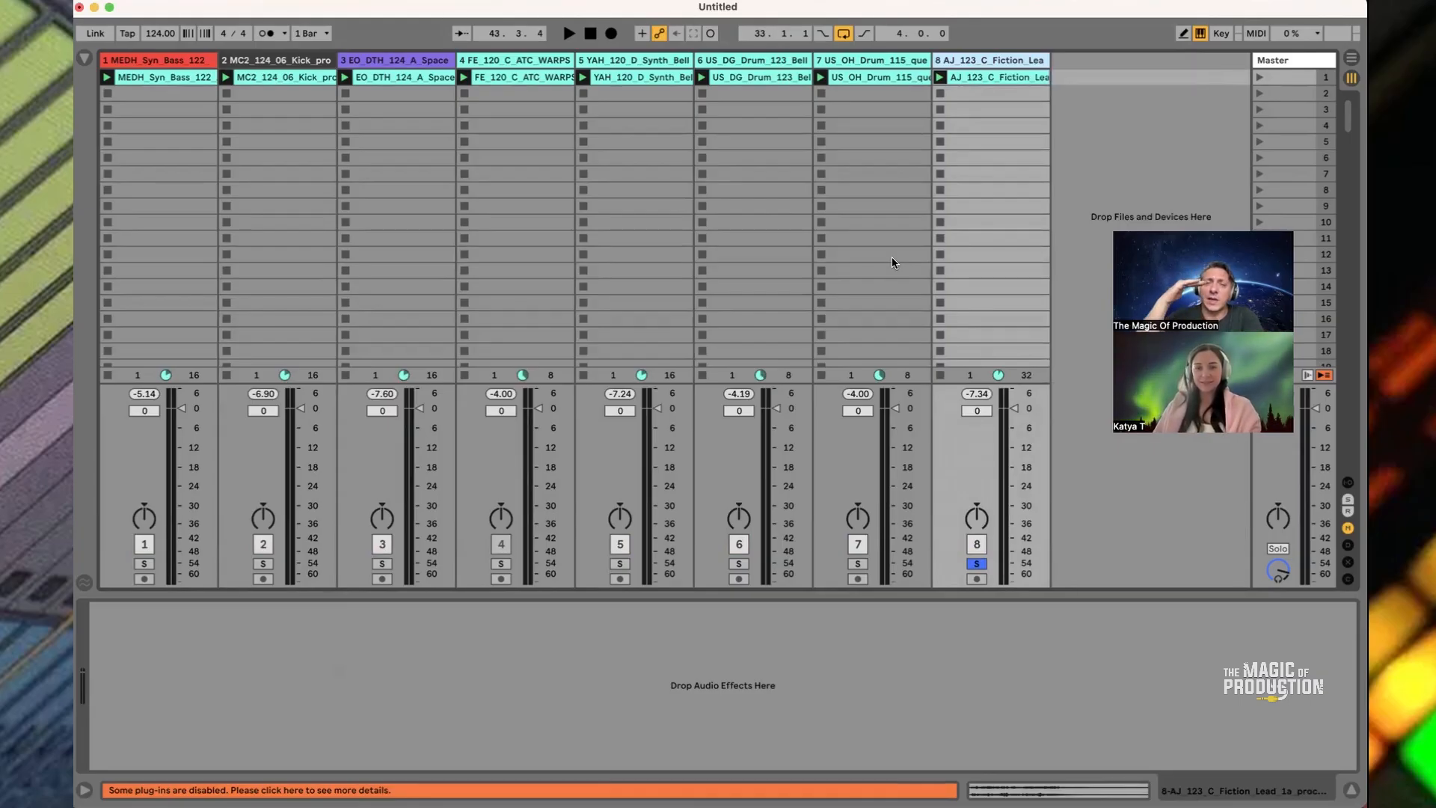
Solo the US_OH_Drum_115 track, start playback, and color the track light brown
{"action": "left_click", "coordinate": [858, 564]}
{"action": "key", "text": "space"}
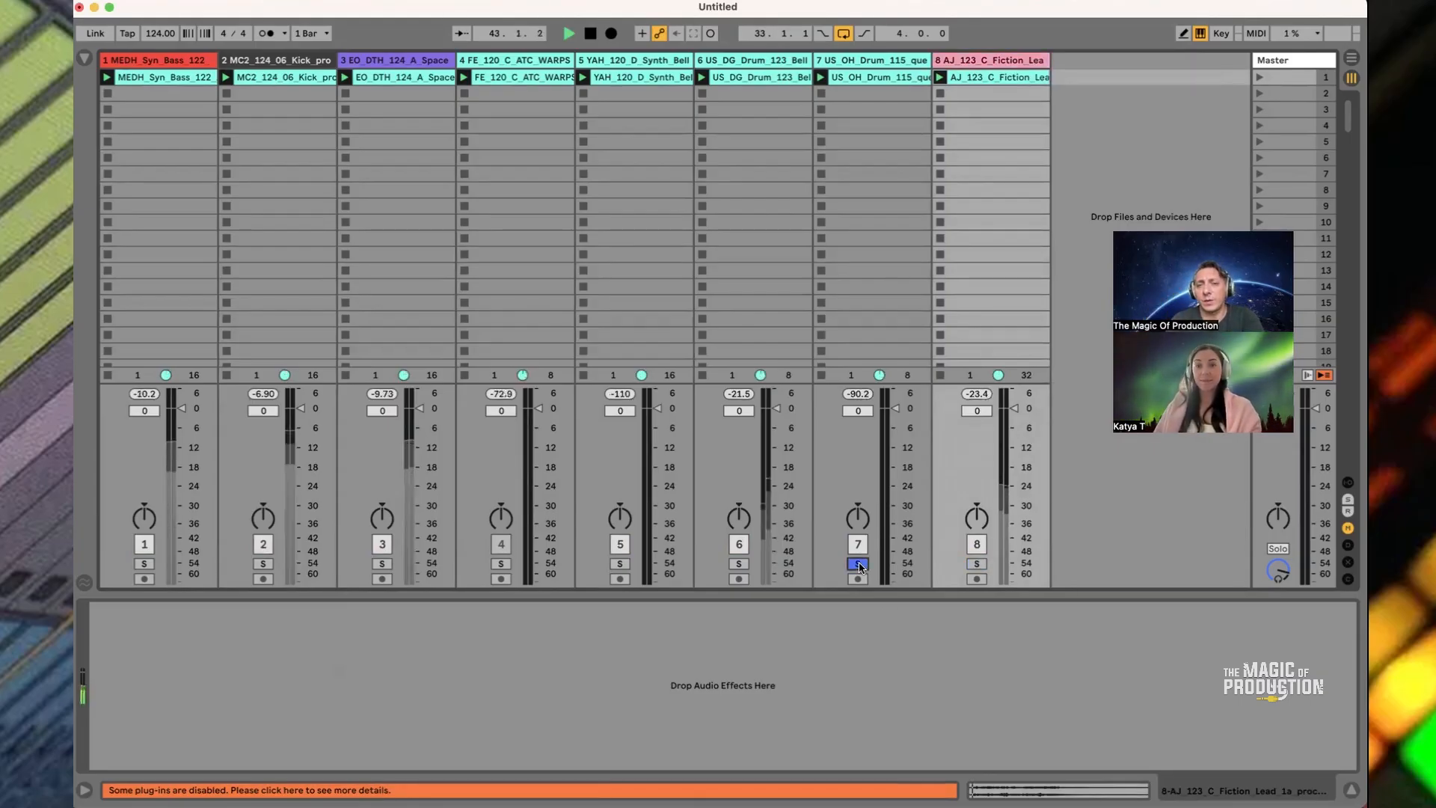
{"action": "right_click", "coordinate": [856, 60]}
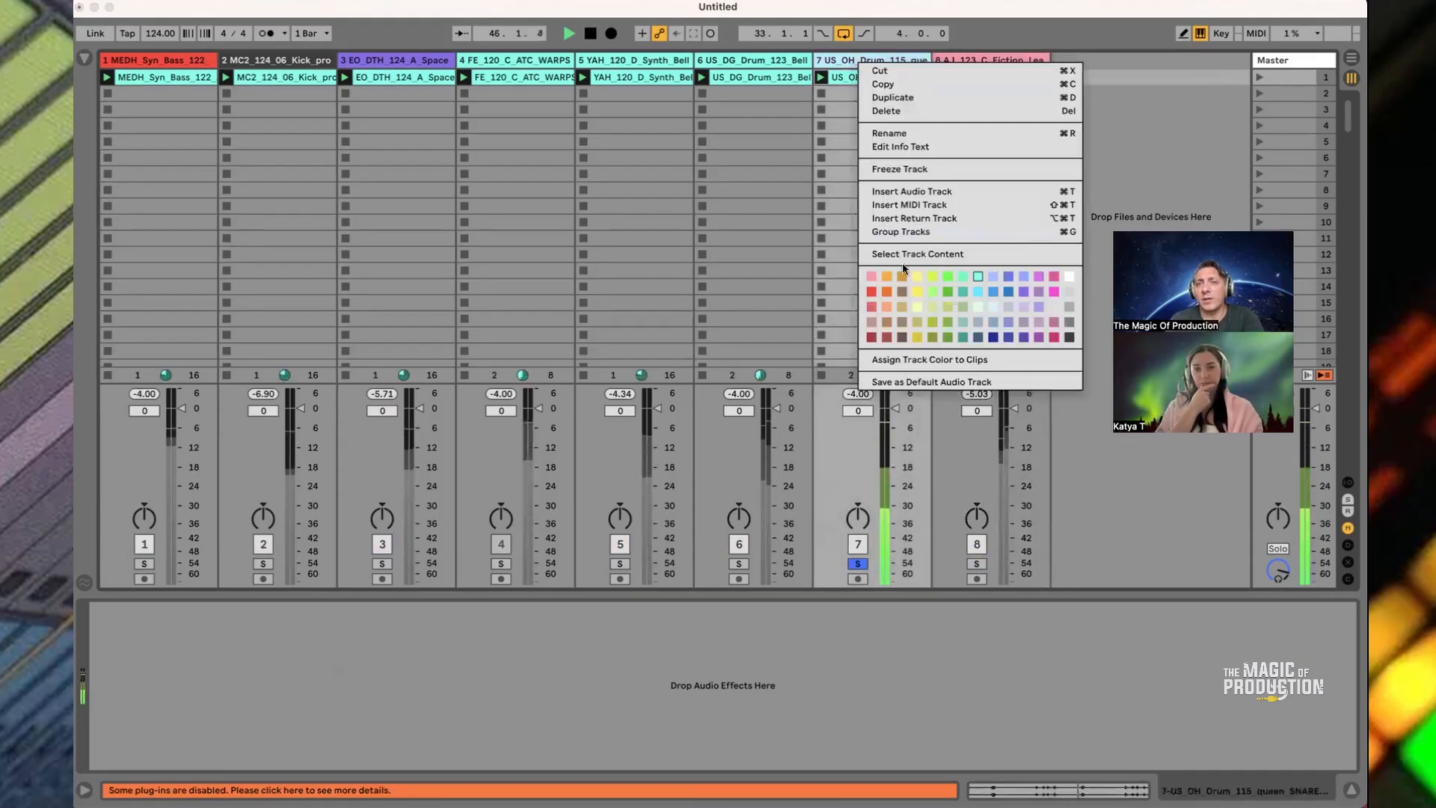
{"action": "left_click", "coordinate": [901, 304]}
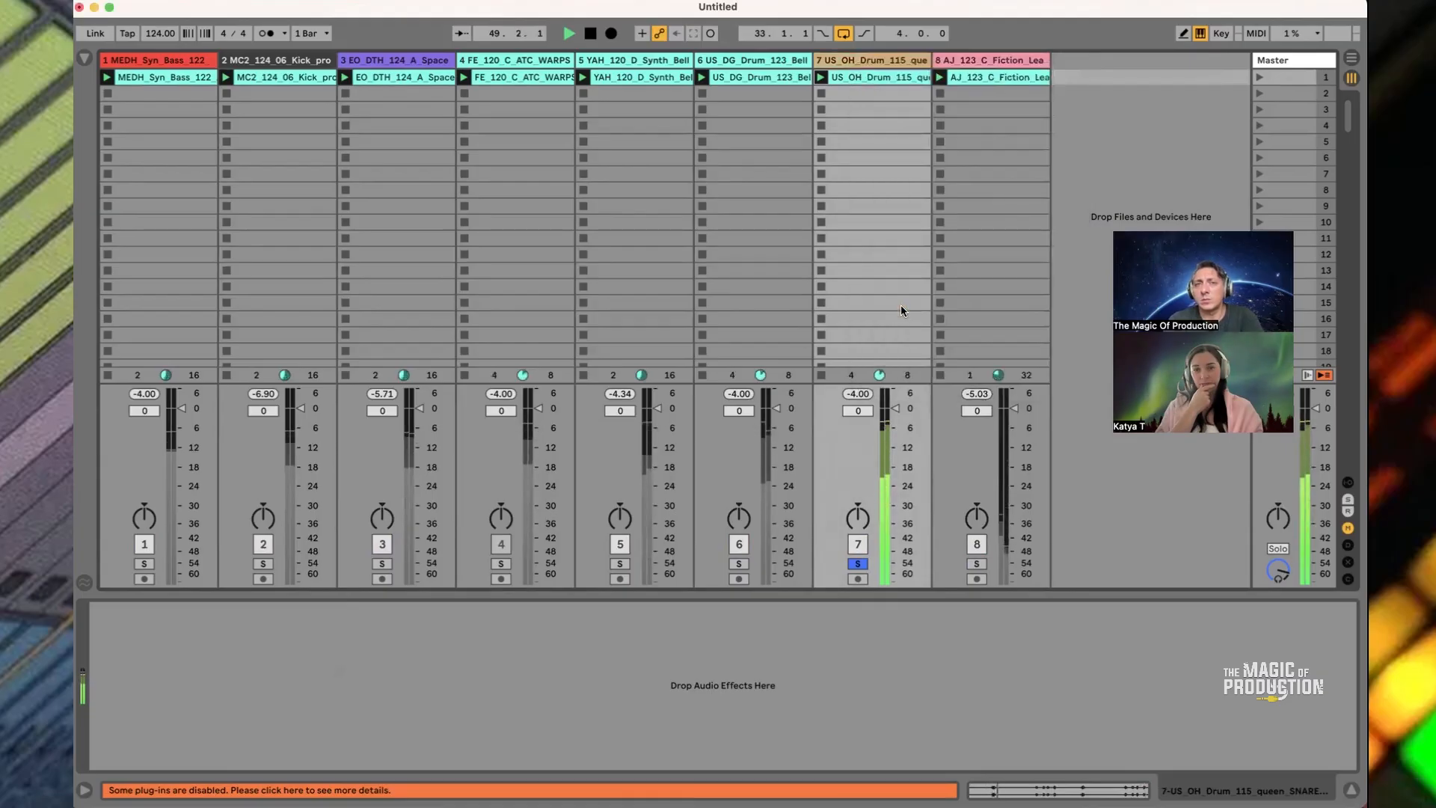
Solo the US_DG_Drum_123_Bell track and color it yellow
{"action": "left_click", "coordinate": [739, 563]}
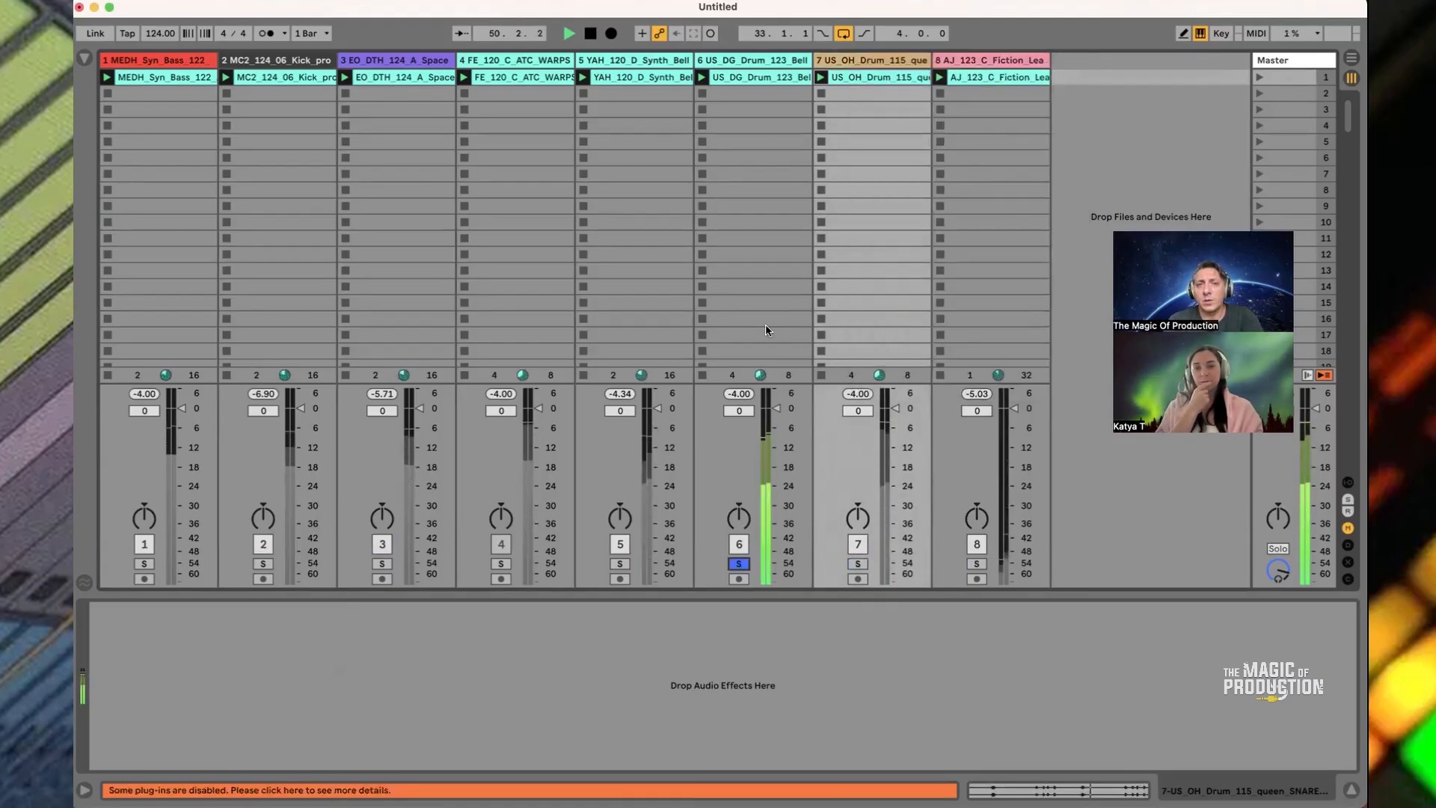
{"action": "right_click", "coordinate": [748, 65]}
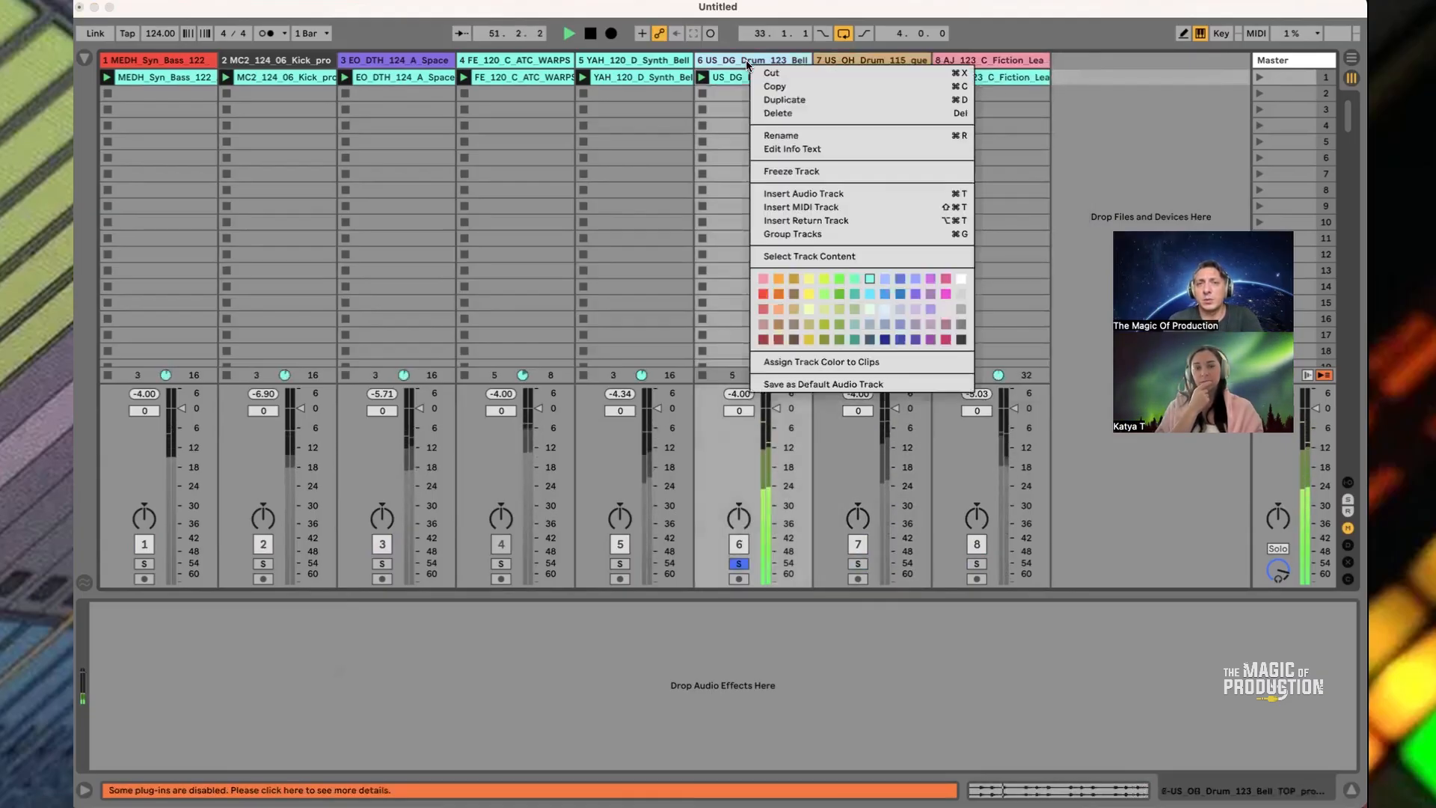
{"action": "left_click", "coordinate": [808, 298]}
Solo the YAH_120_D_Synth_Bell track and color it orange
{"action": "left_click", "coordinate": [608, 380]}
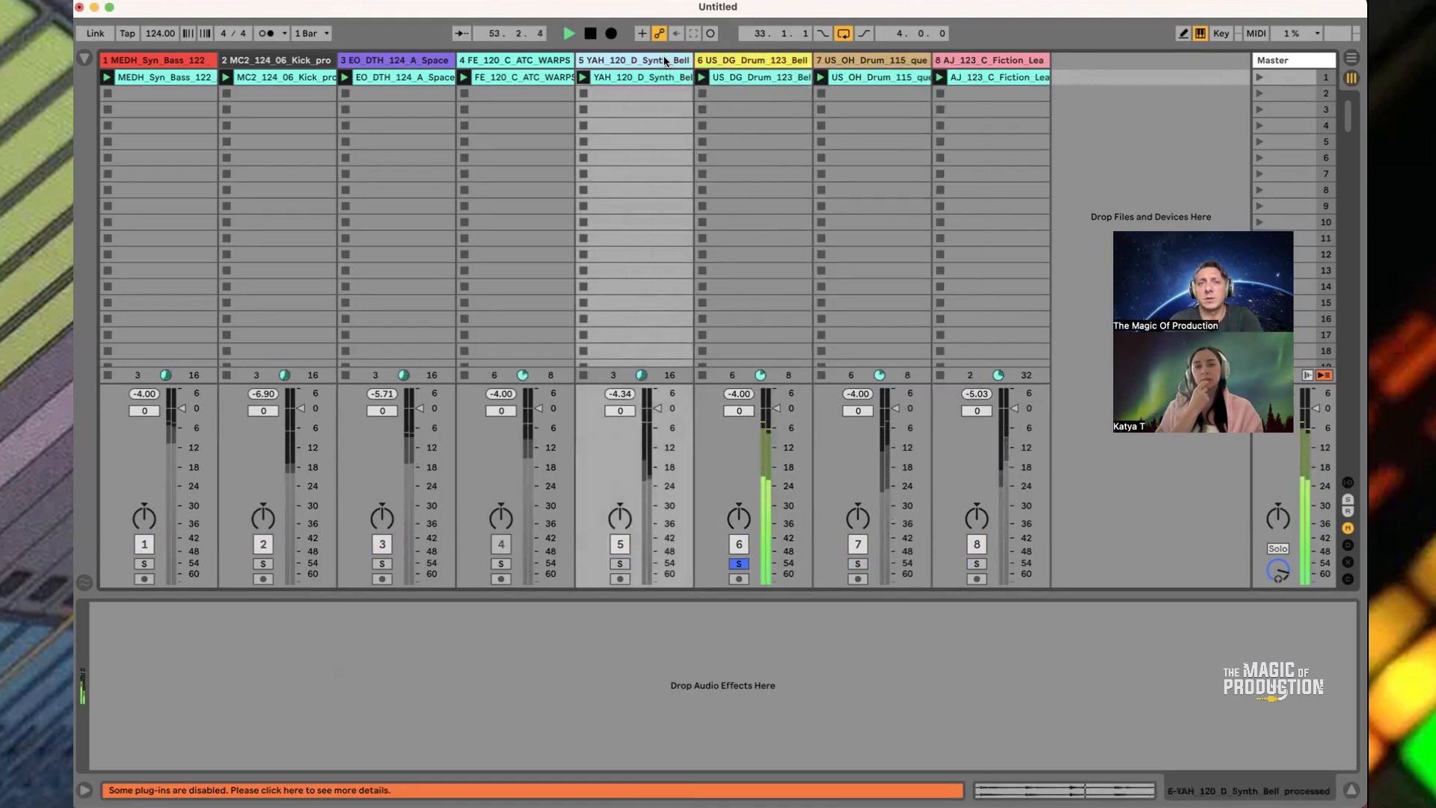
{"action": "left_click", "coordinate": [620, 563]}
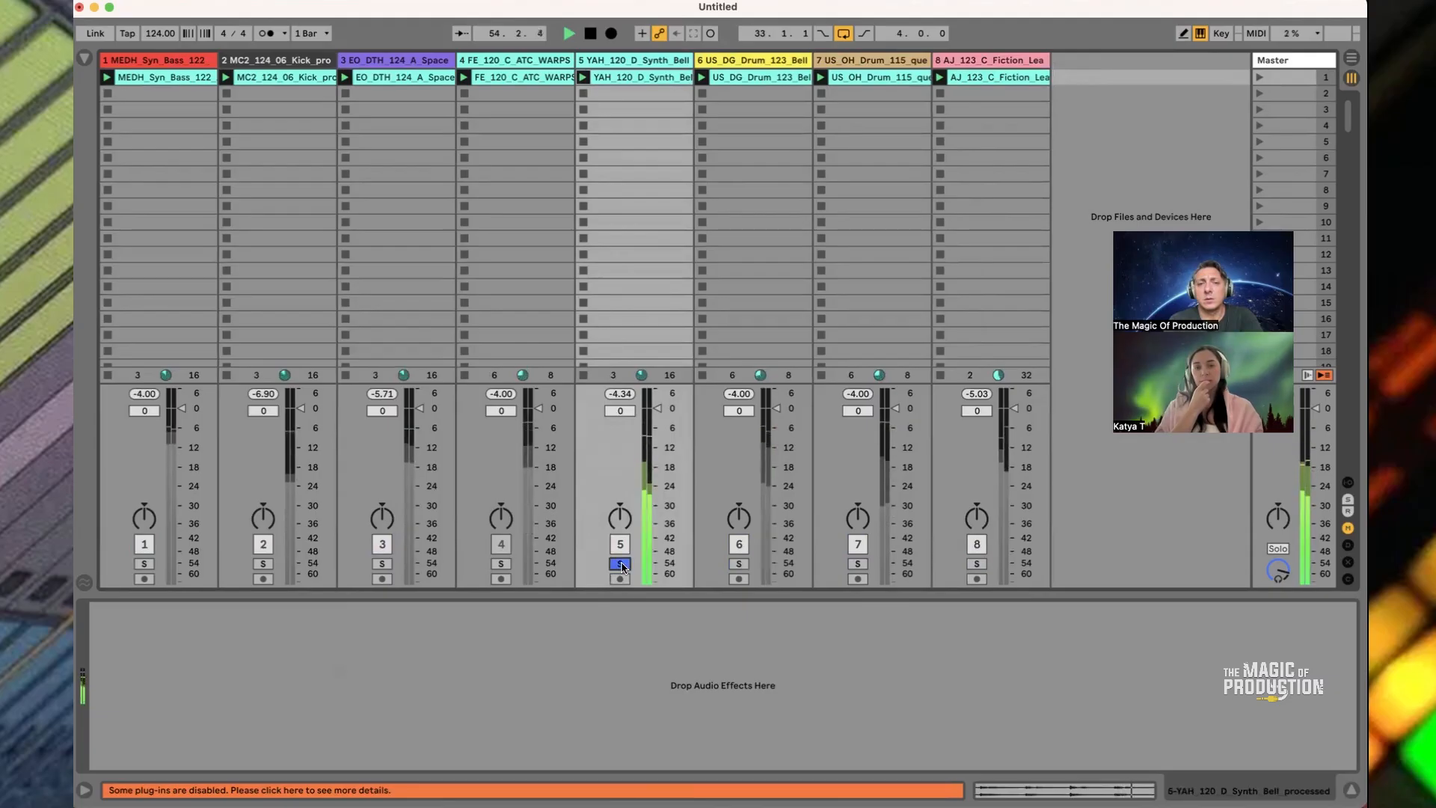
{"action": "right_click", "coordinate": [625, 61]}
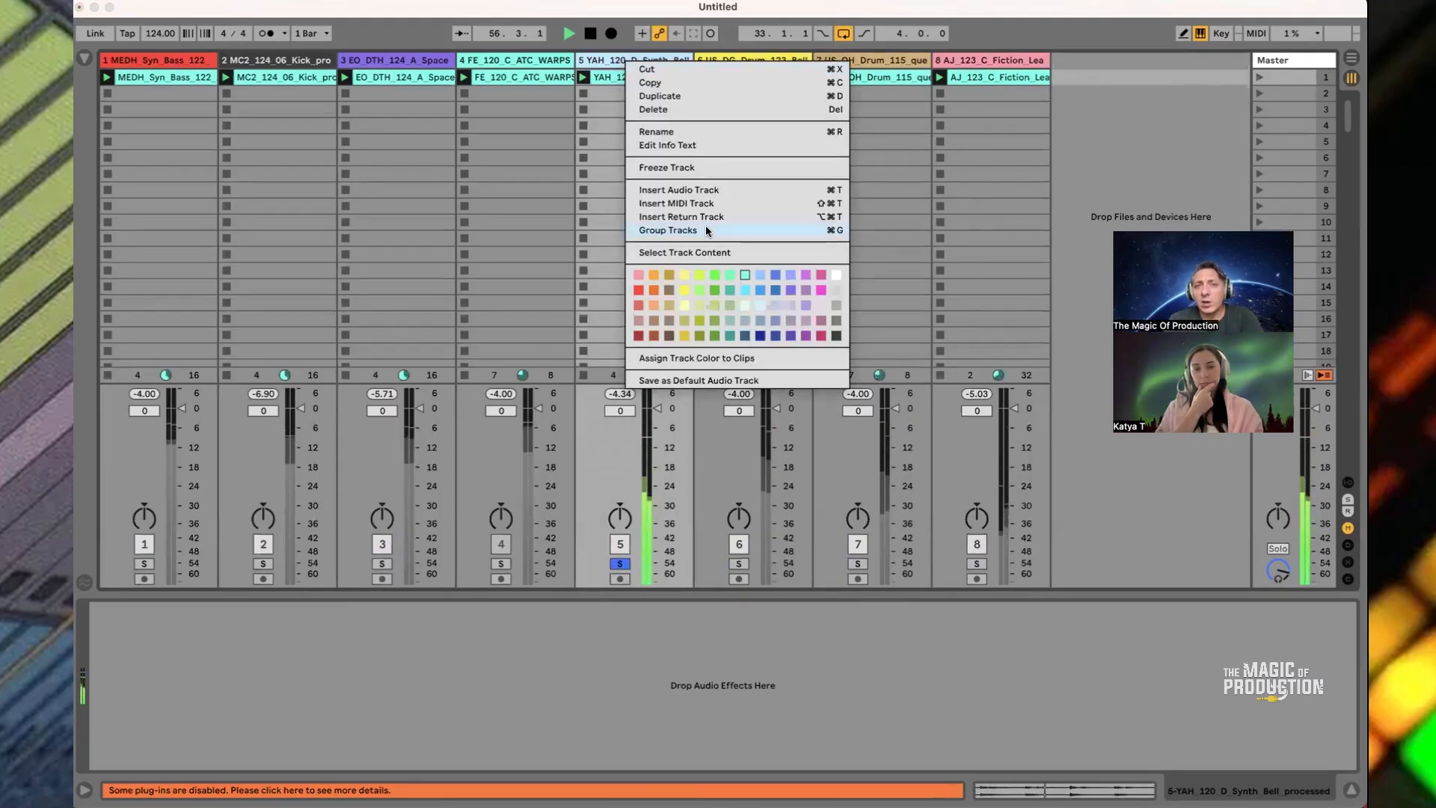
{"action": "left_click", "coordinate": [654, 291]}
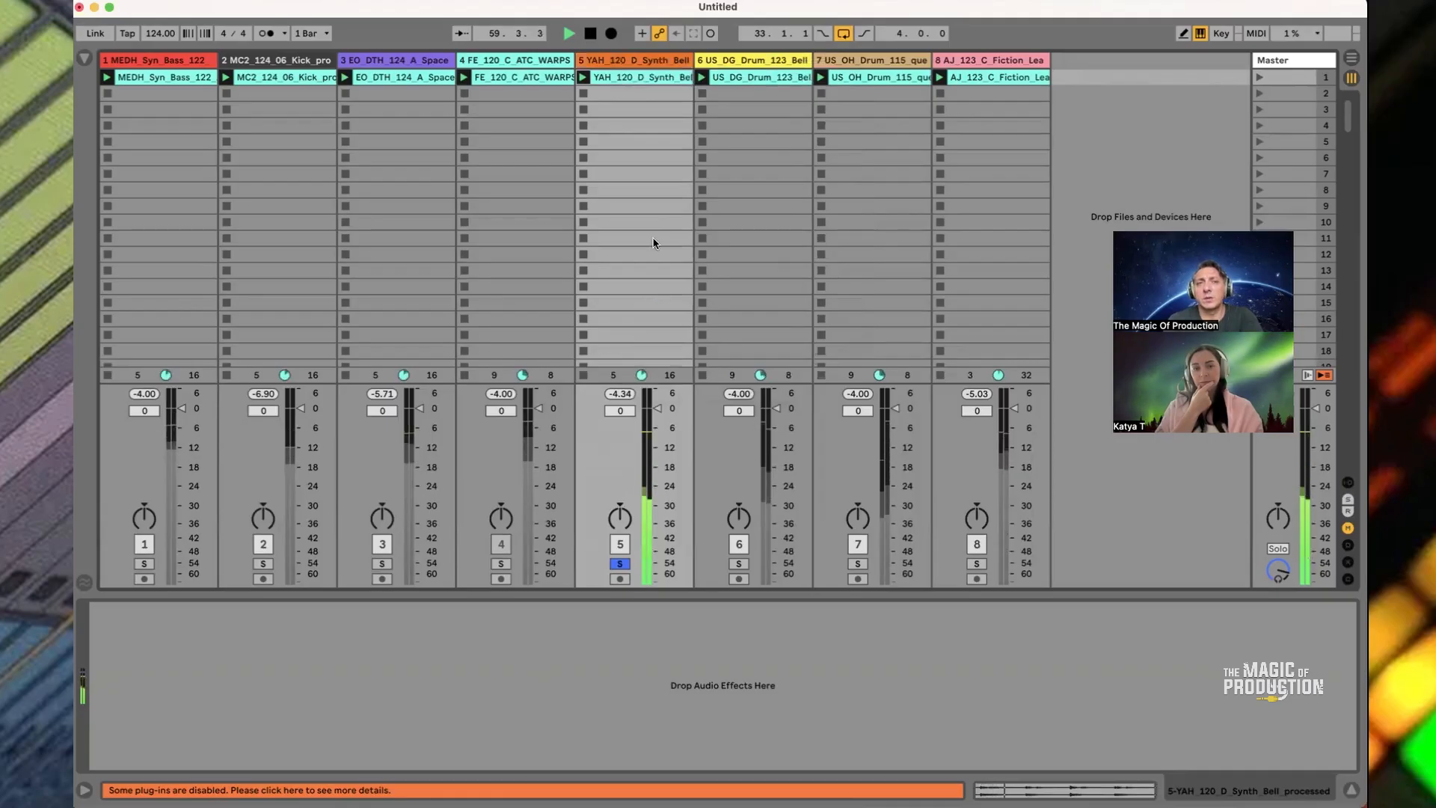
Try a lighter orange on the YAH_120_D_Synth_Bell track, and switch it back to the stronger orange
{"action": "right_click", "coordinate": [613, 65]}
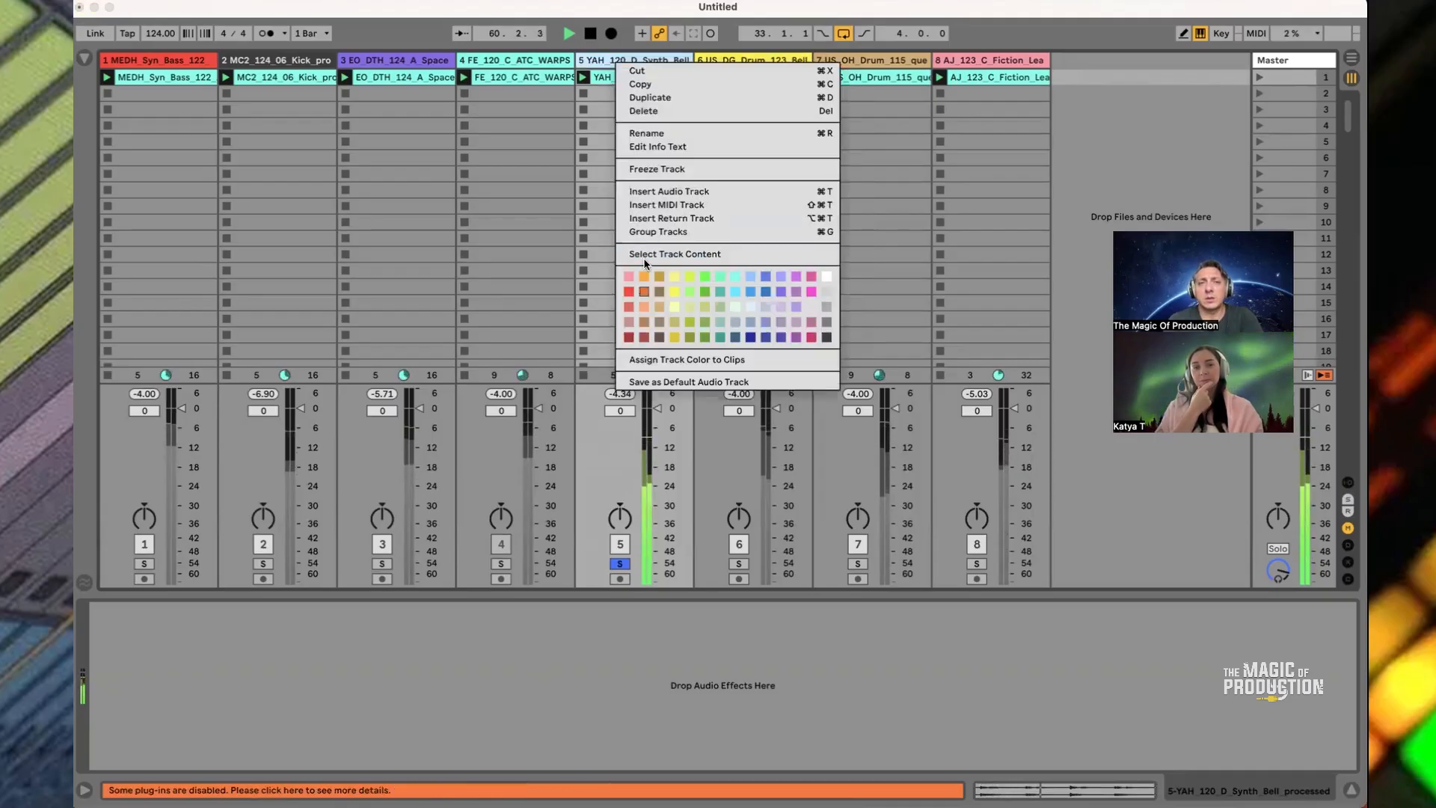
{"action": "left_click", "coordinate": [645, 308]}
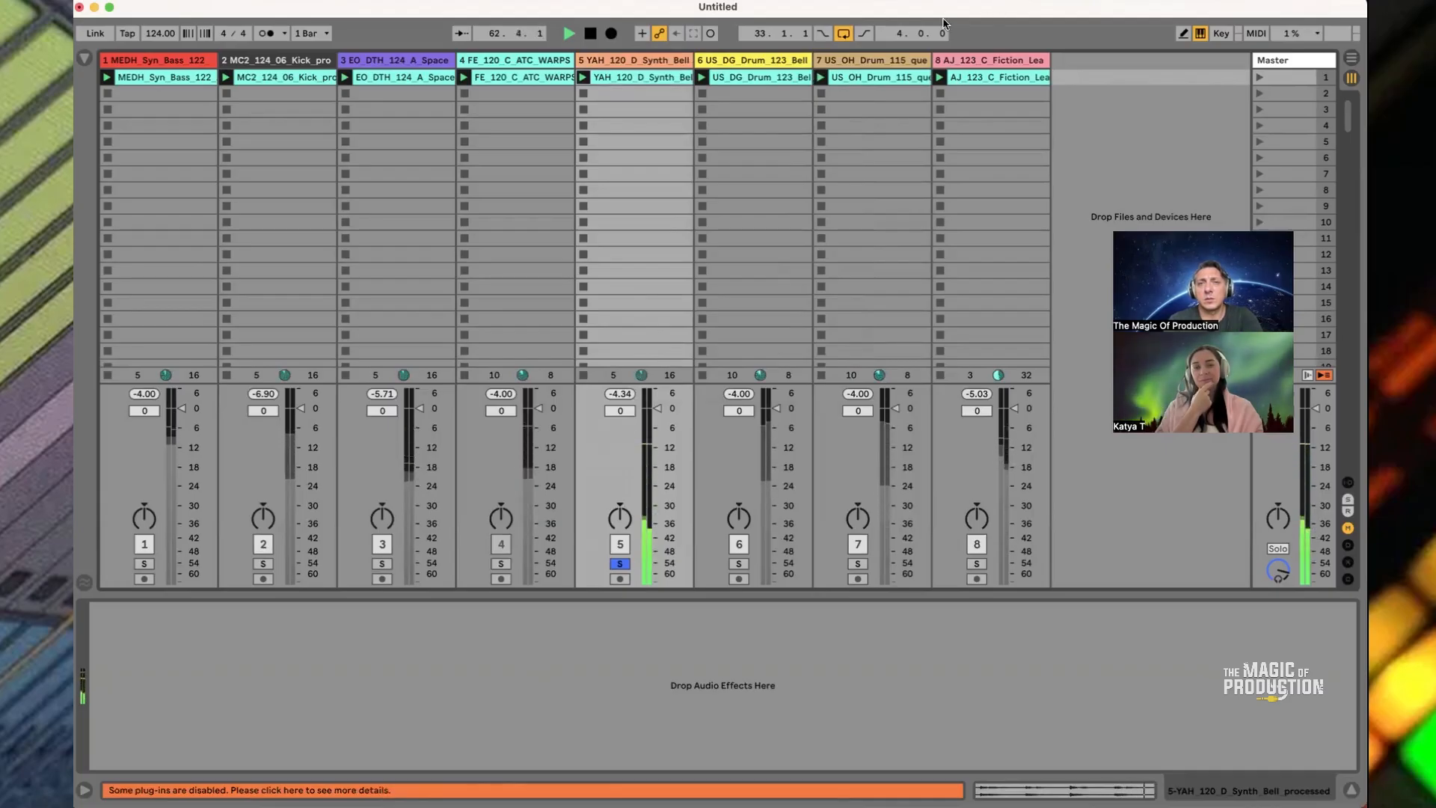
{"action": "right_click", "coordinate": [645, 61]}
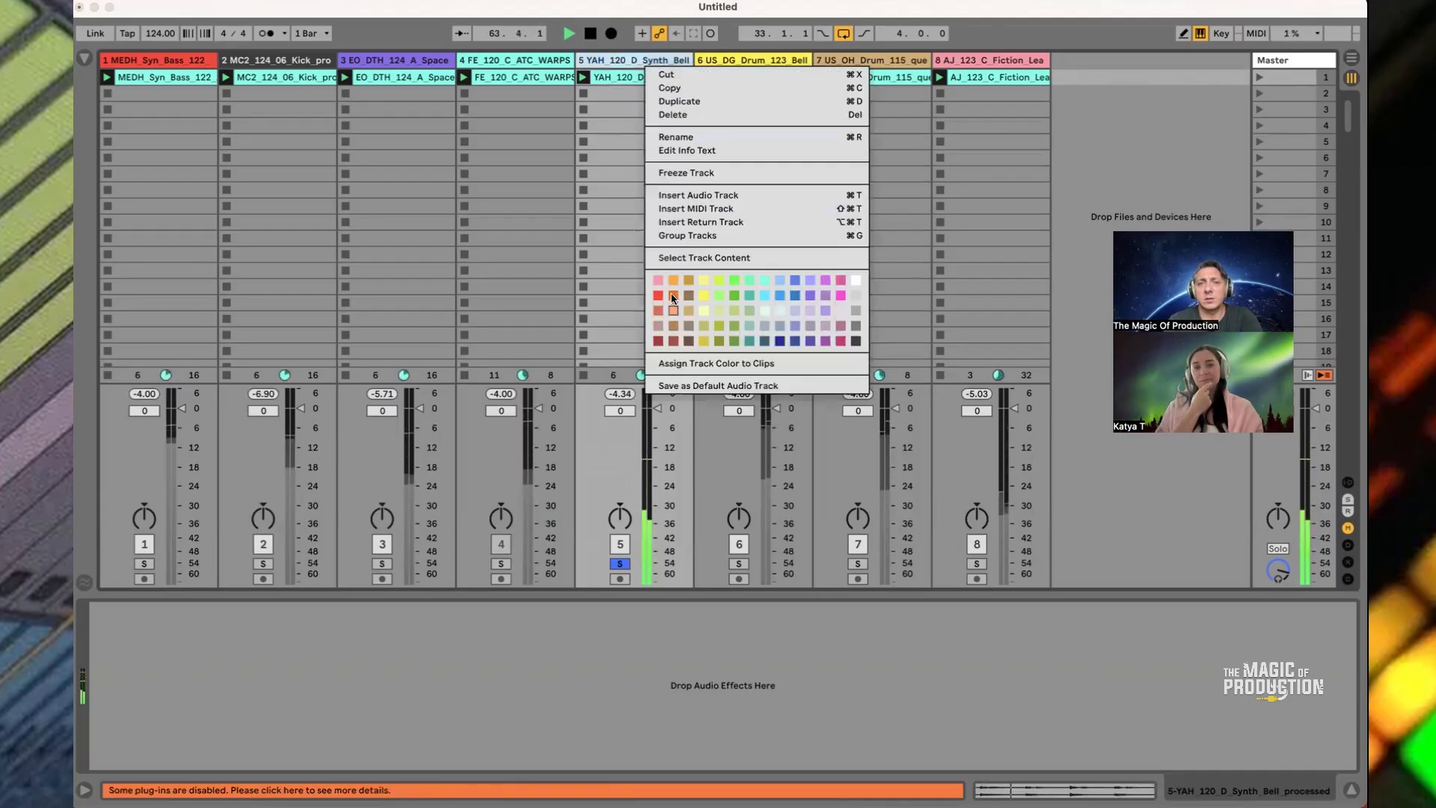
{"action": "left_click", "coordinate": [672, 297]}
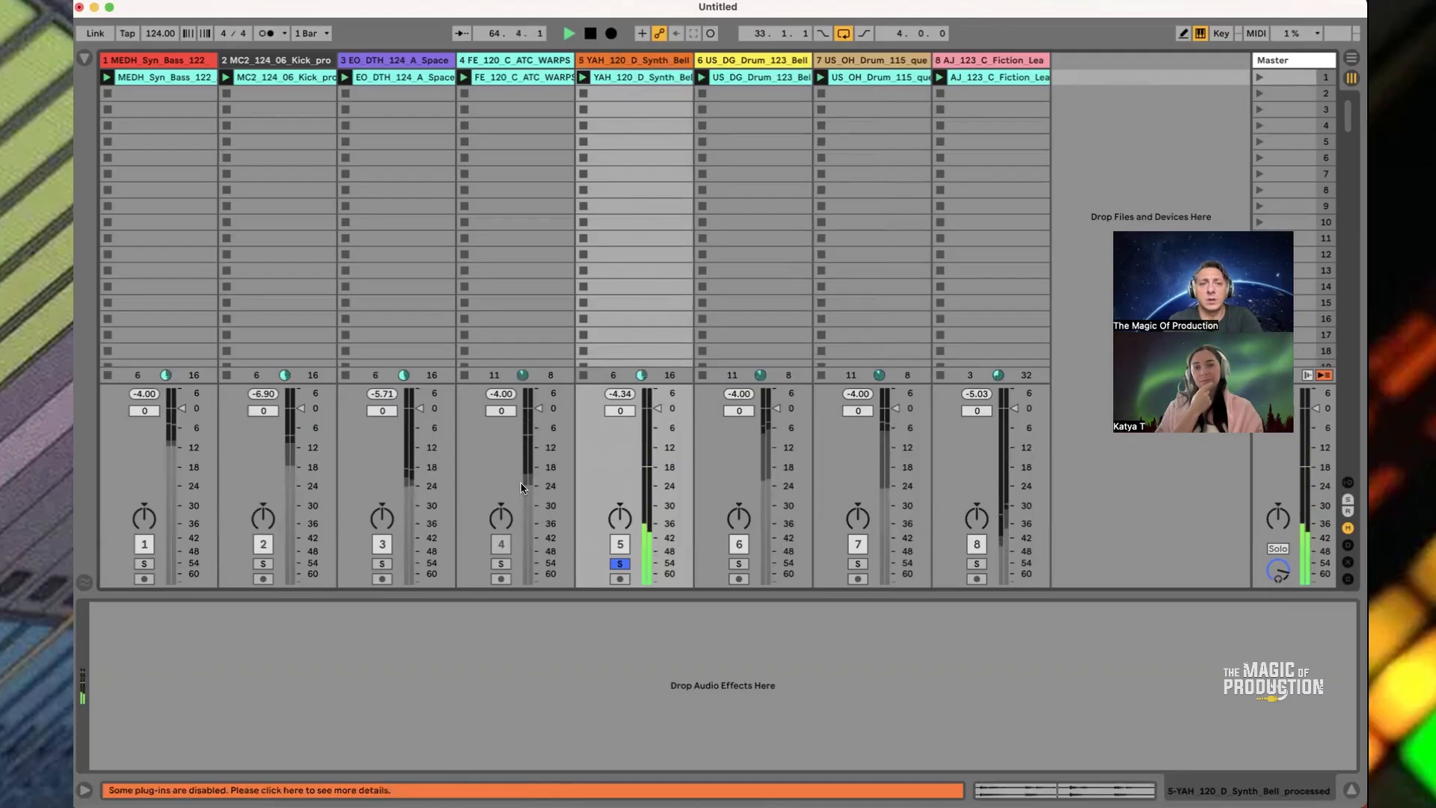
Solo the FE_120_C_ATC_WARPS track, listen to it, and color the track dark magenta
{"action": "left_click", "coordinate": [501, 564]}
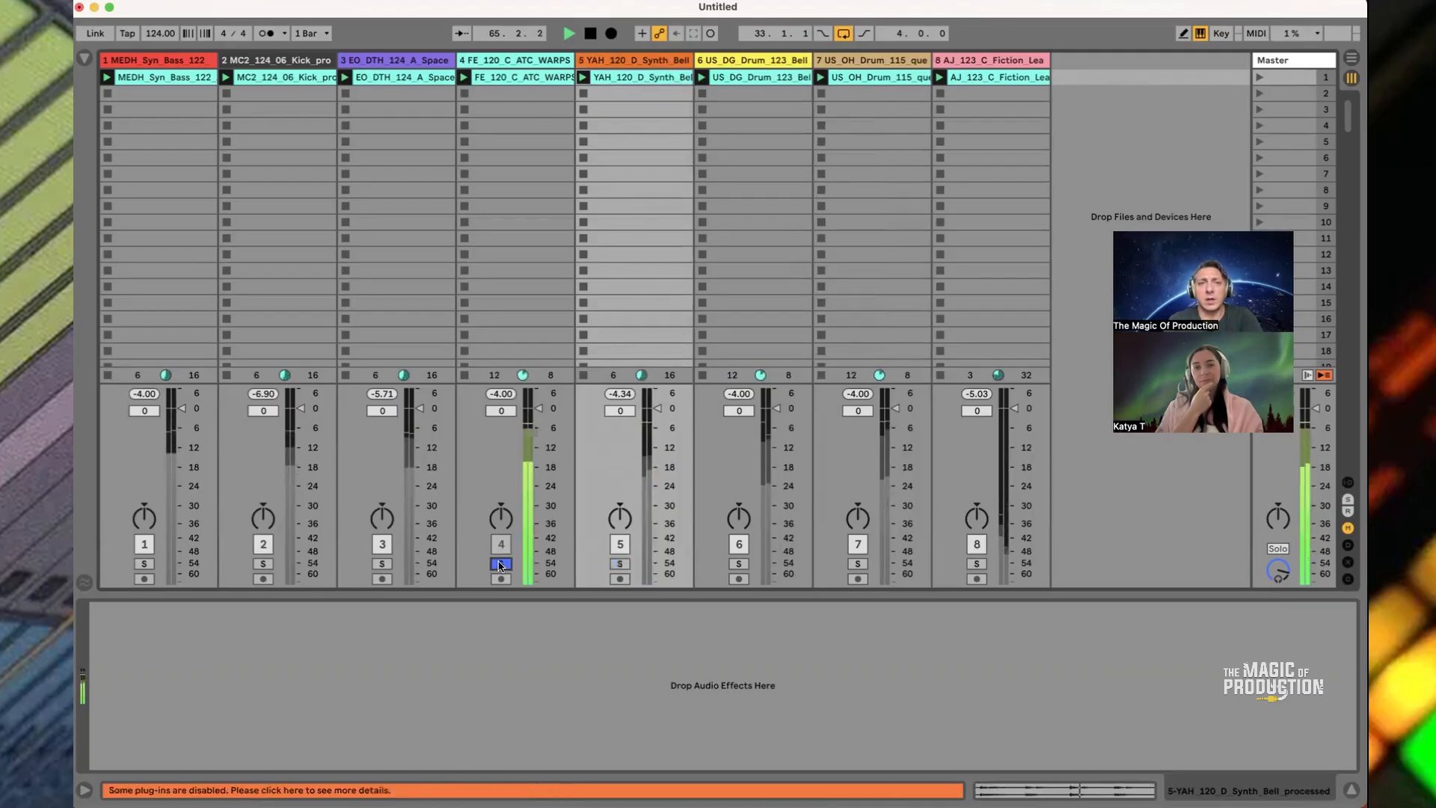
{"action": "left_click", "coordinate": [507, 66]}
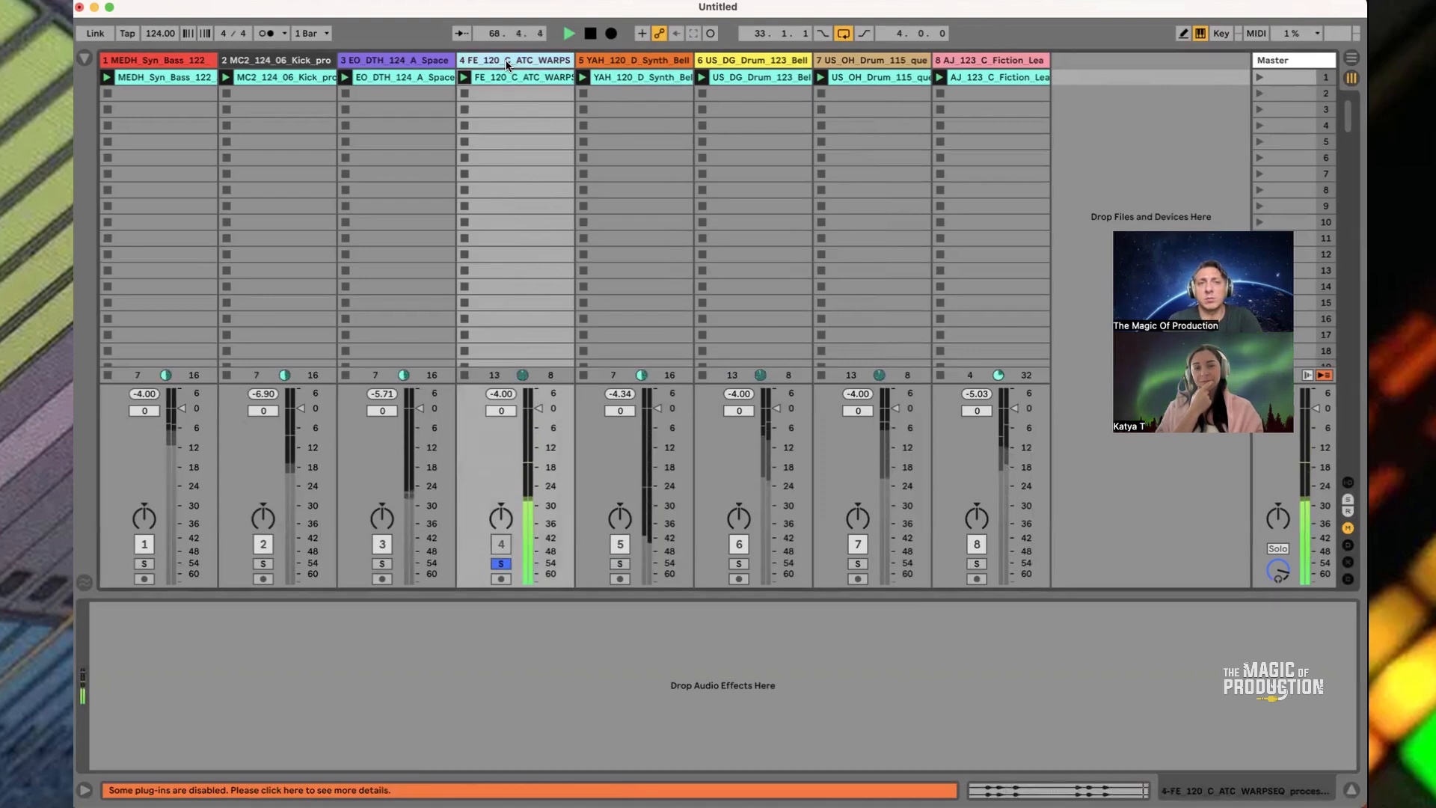
{"action": "right_click", "coordinate": [507, 65]}
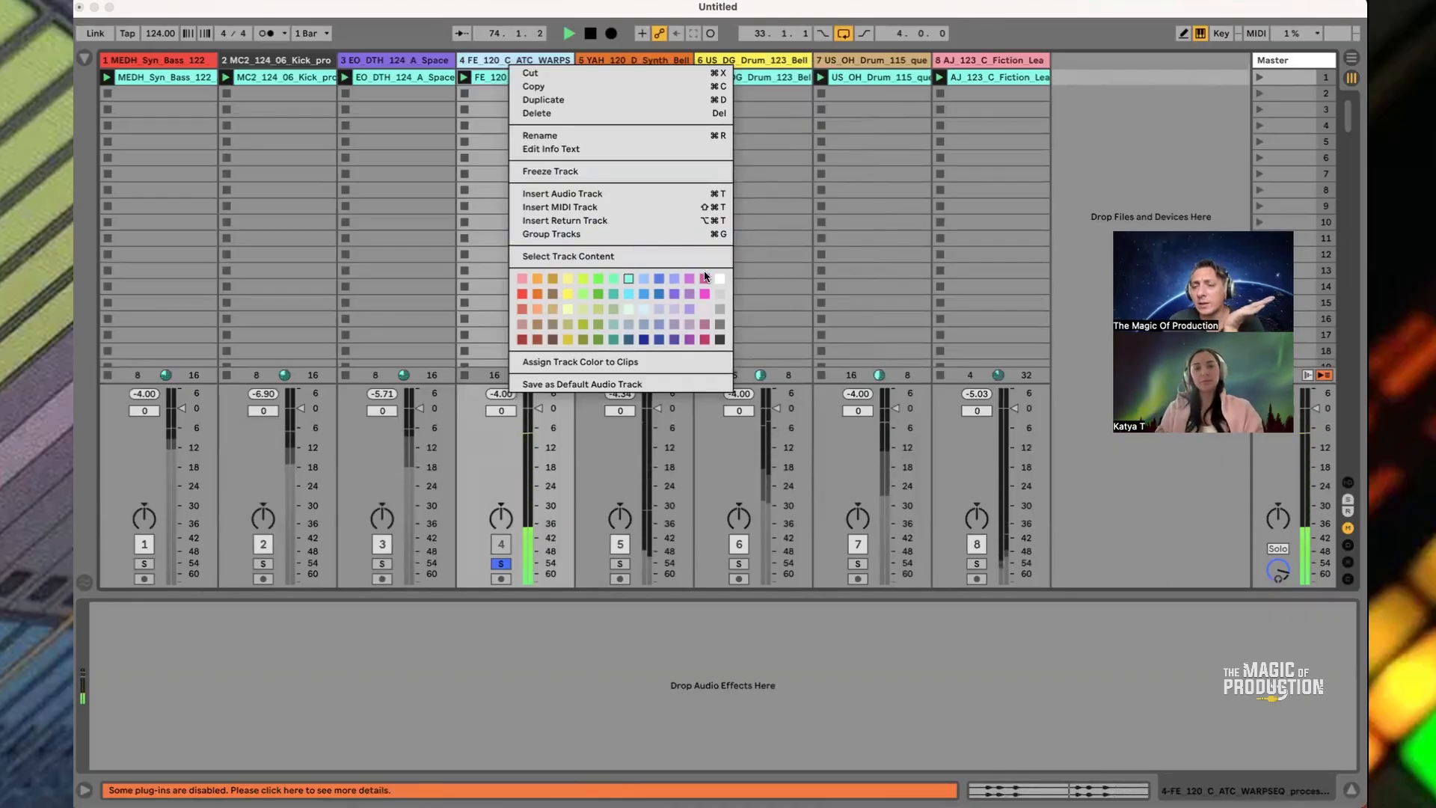
{"action": "left_click", "coordinate": [751, 264]}
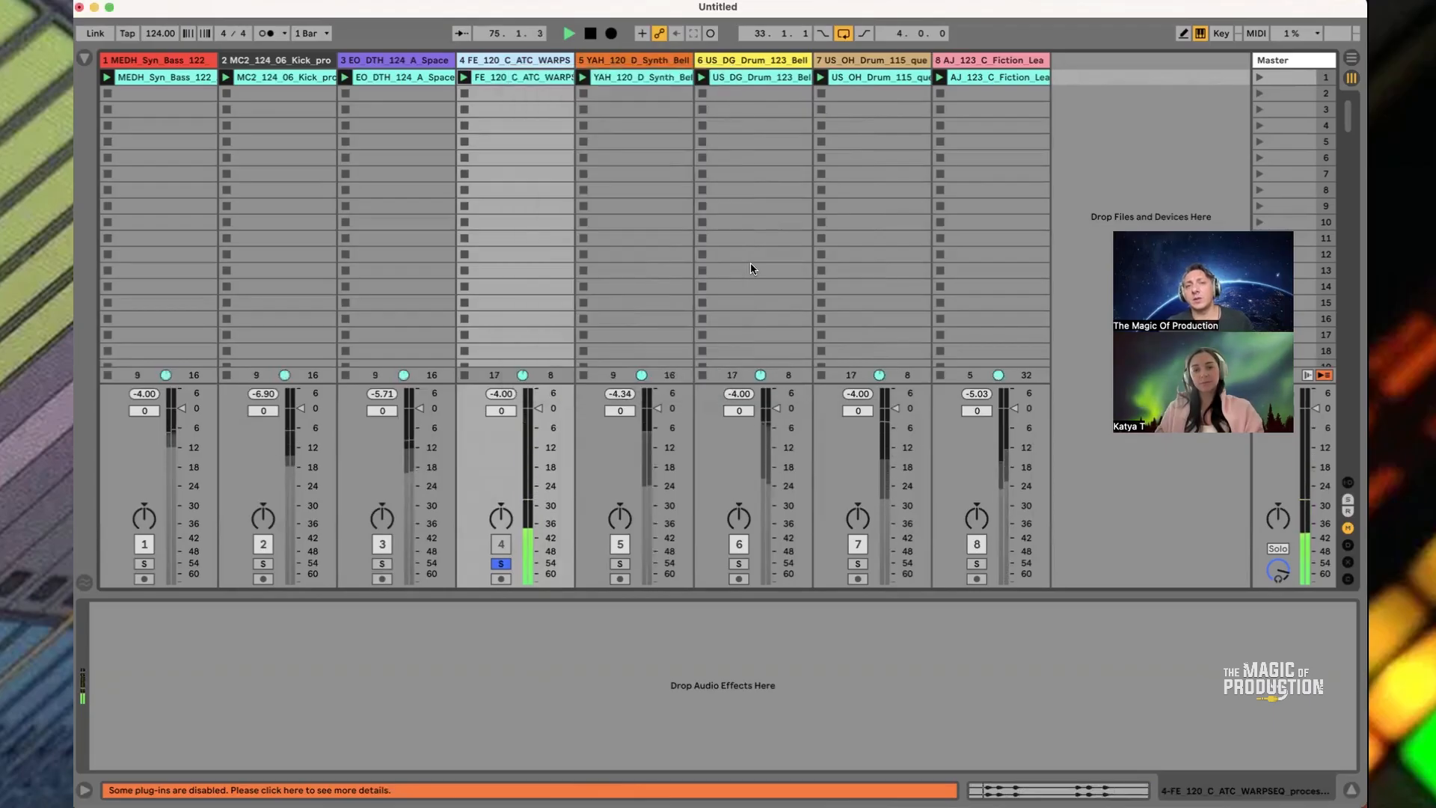
{"action": "right_click", "coordinate": [504, 63]}
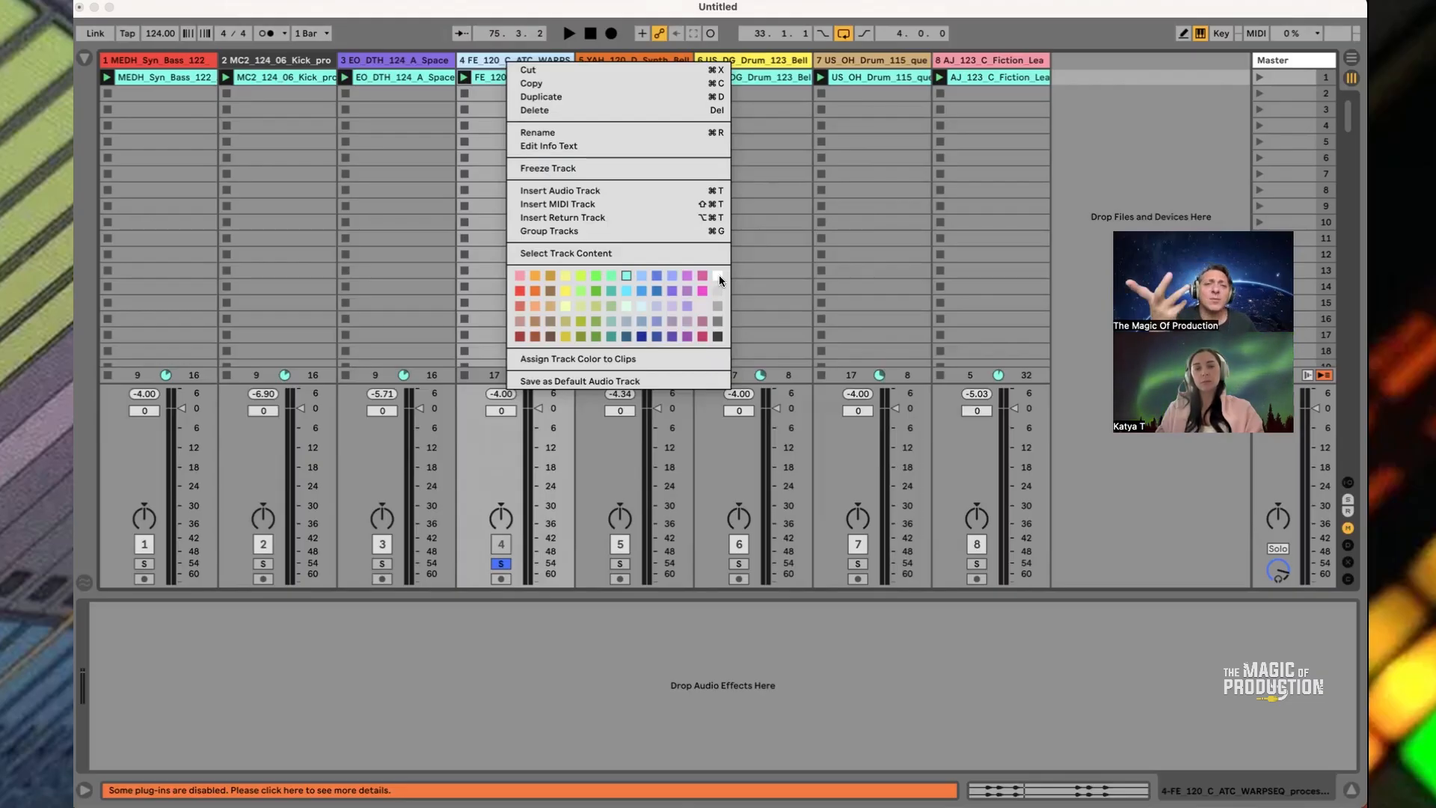
{"action": "left_click", "coordinate": [718, 326]}
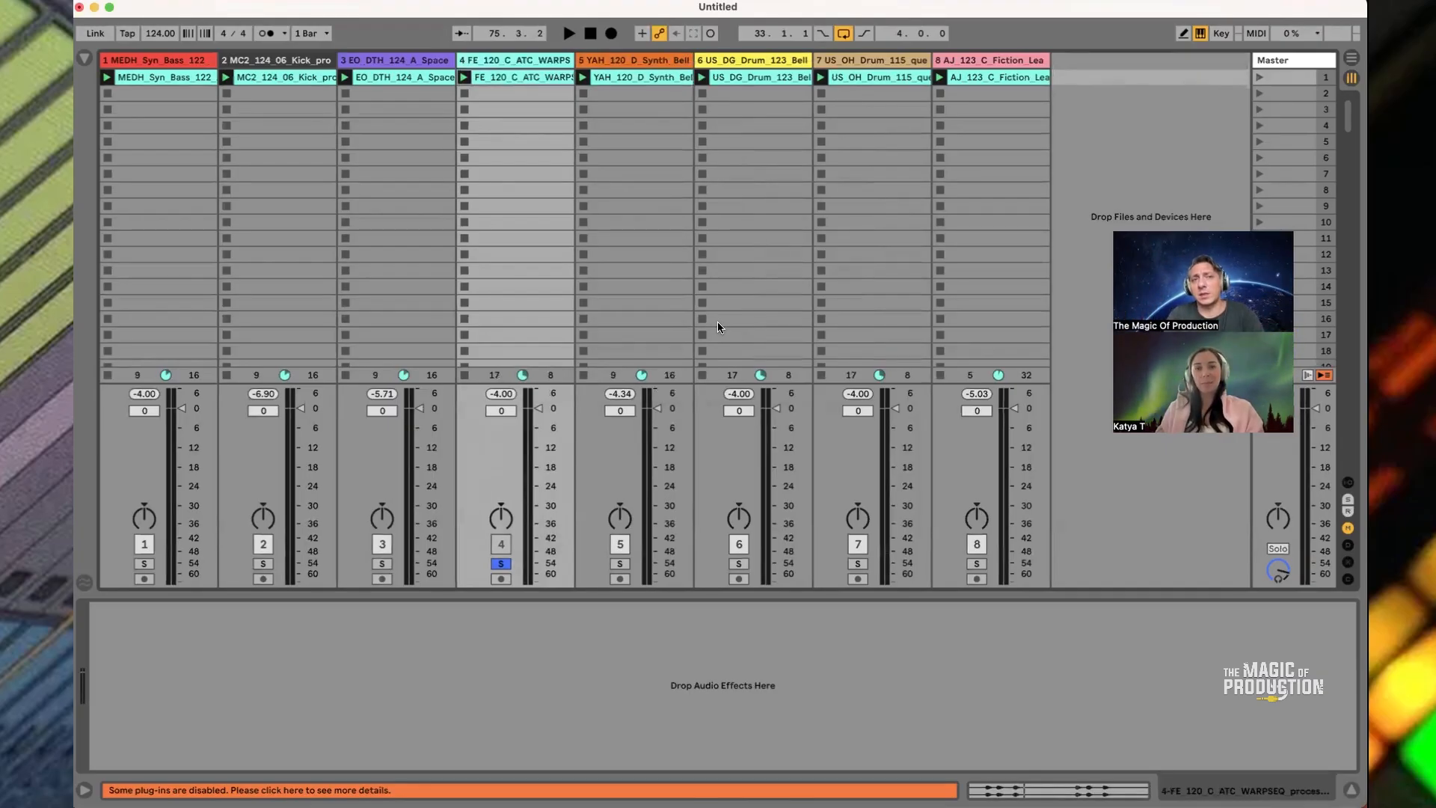
{"action": "key", "text": "space"}
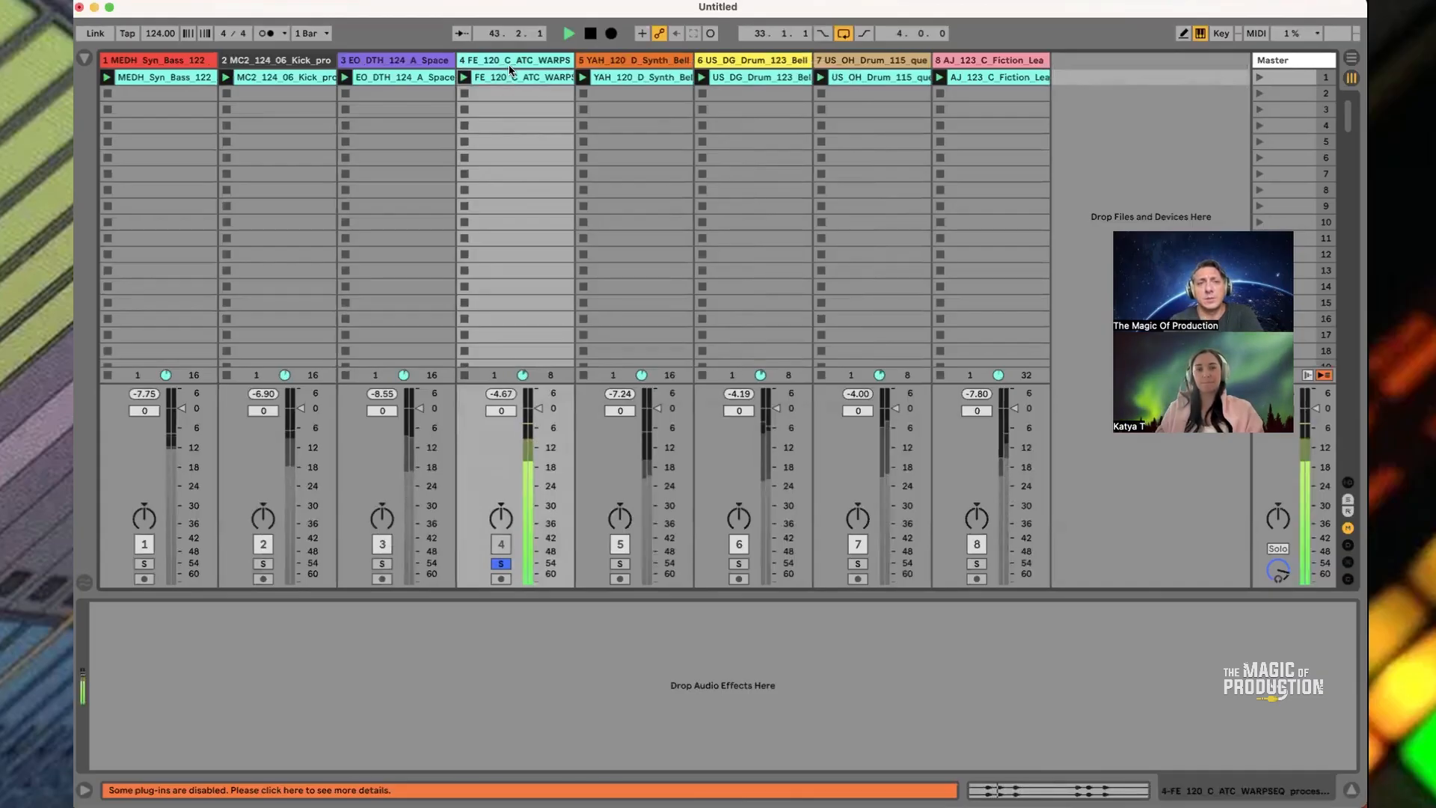
{"action": "right_click", "coordinate": [508, 66]}
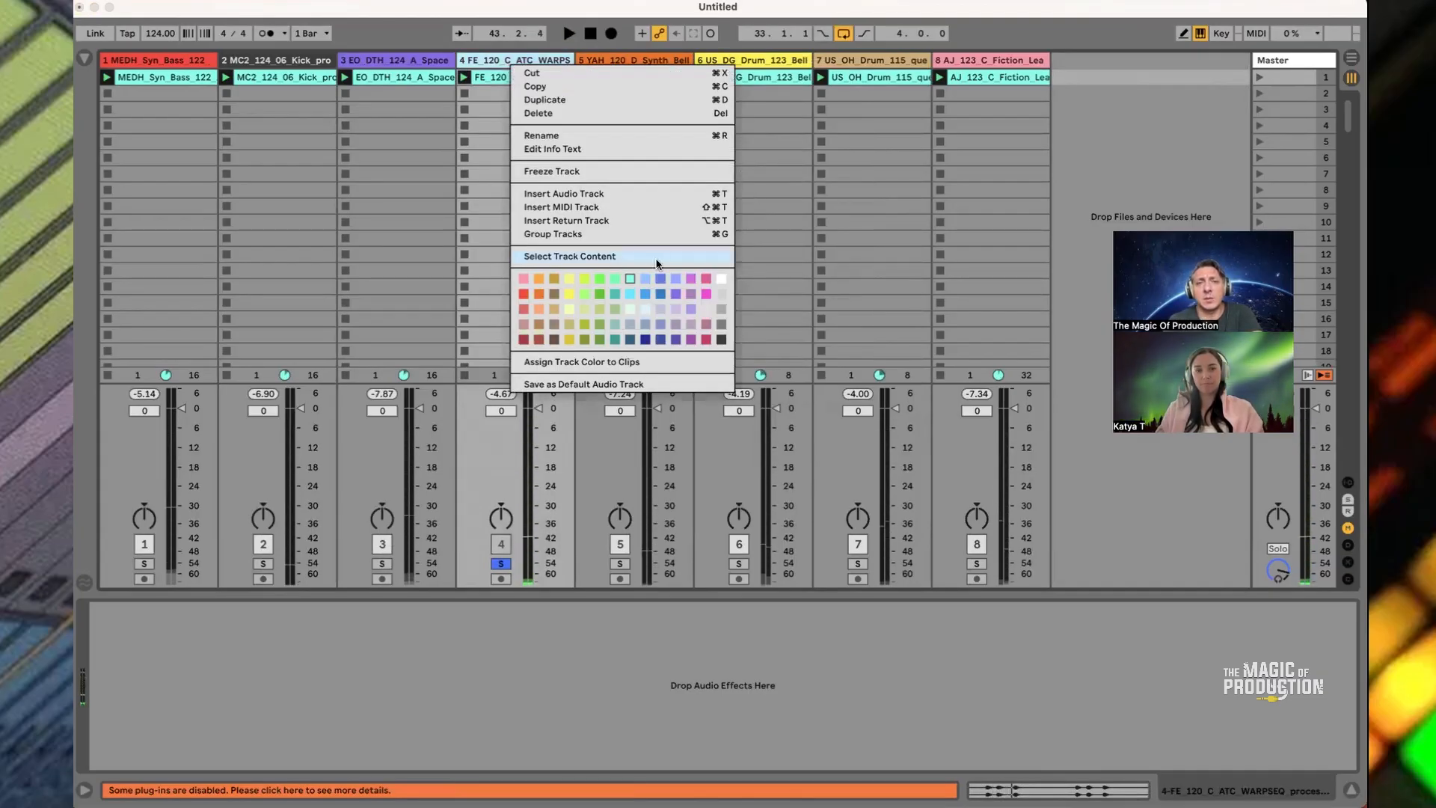
{"action": "left_click", "coordinate": [707, 340]}
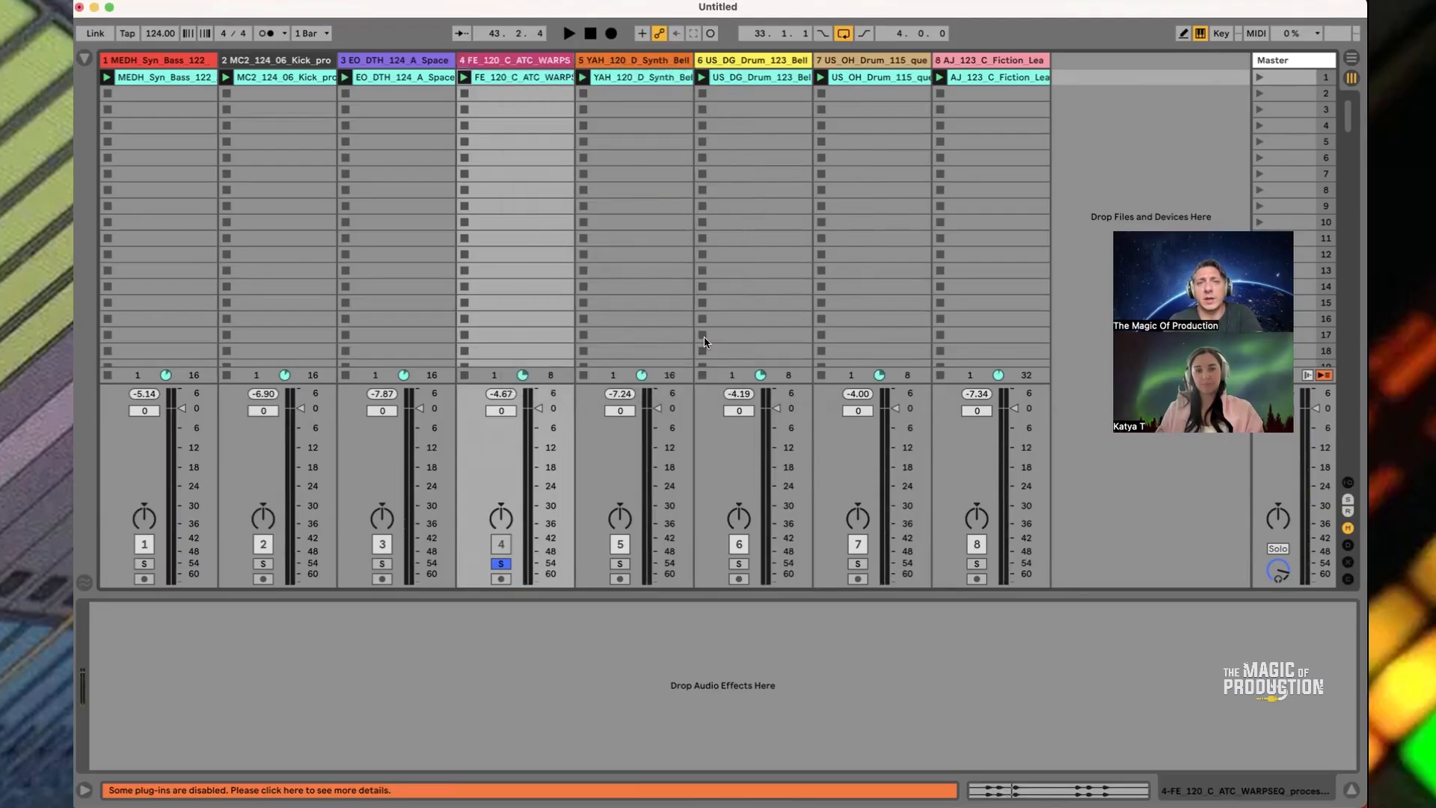
Compare the EO_DTH_124_A_Space and FE_120_C_ATC_WARPS tracks by soloing each during playback, and clear the solo
{"action": "key", "text": "space"}
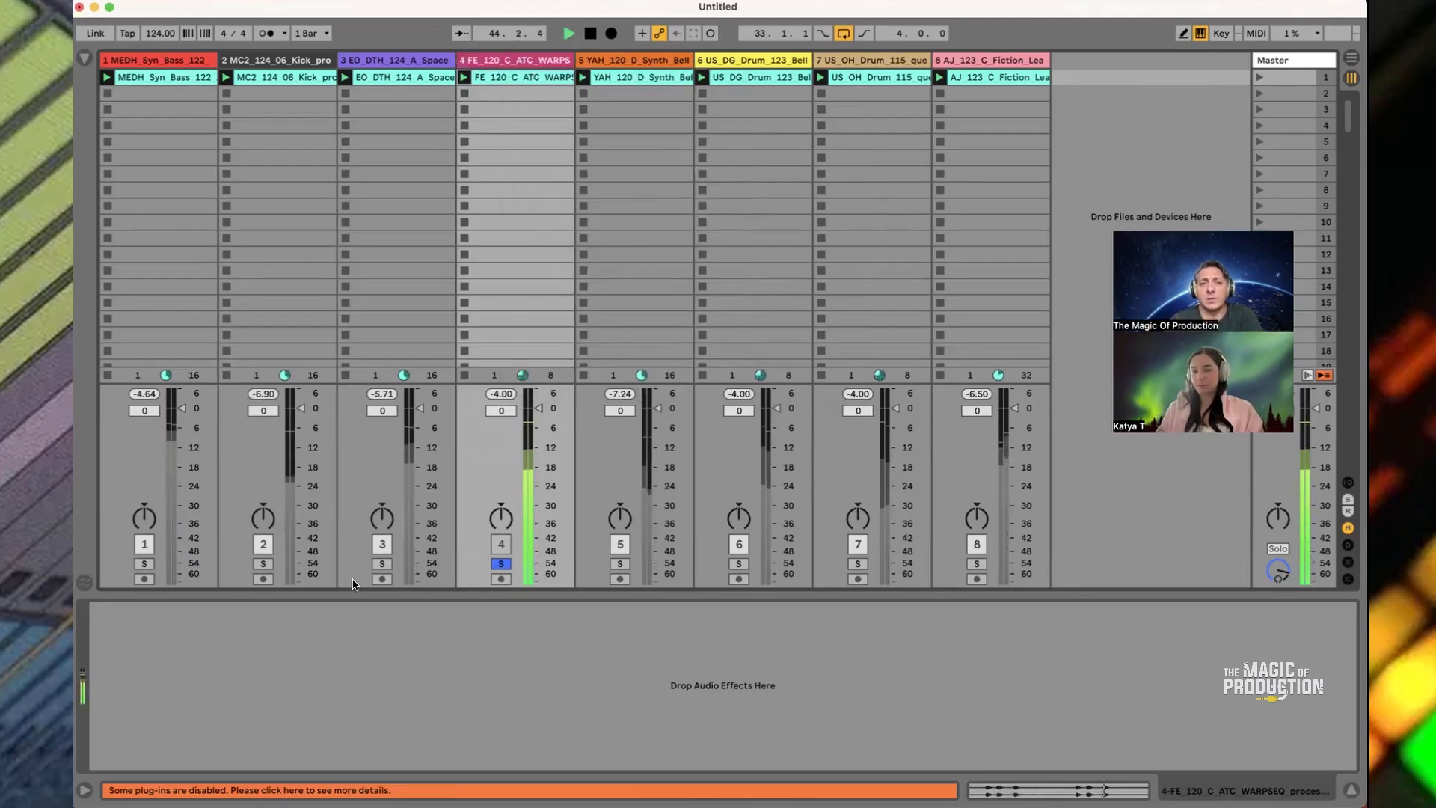
{"action": "left_click", "coordinate": [380, 560]}
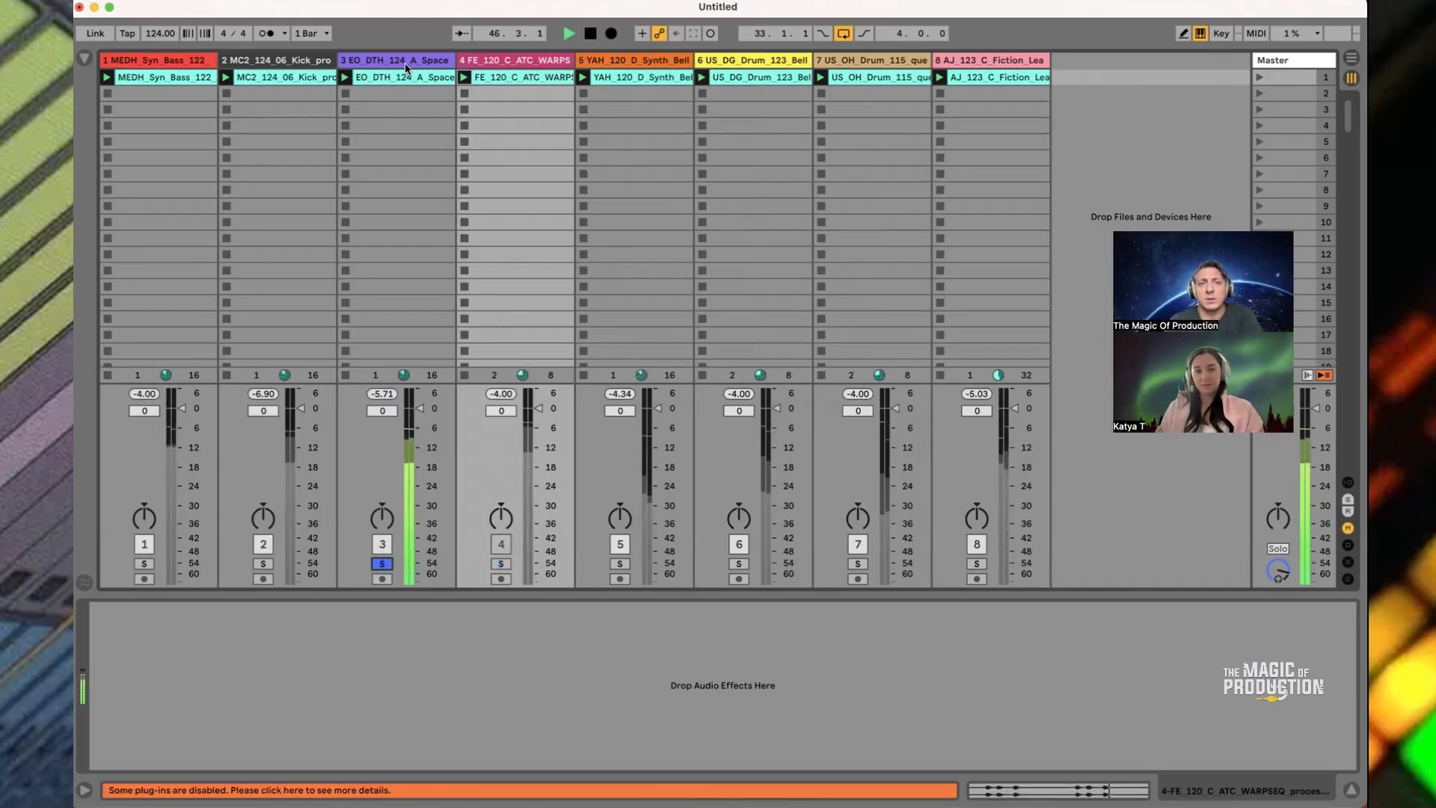
{"action": "left_click", "coordinate": [502, 563]}
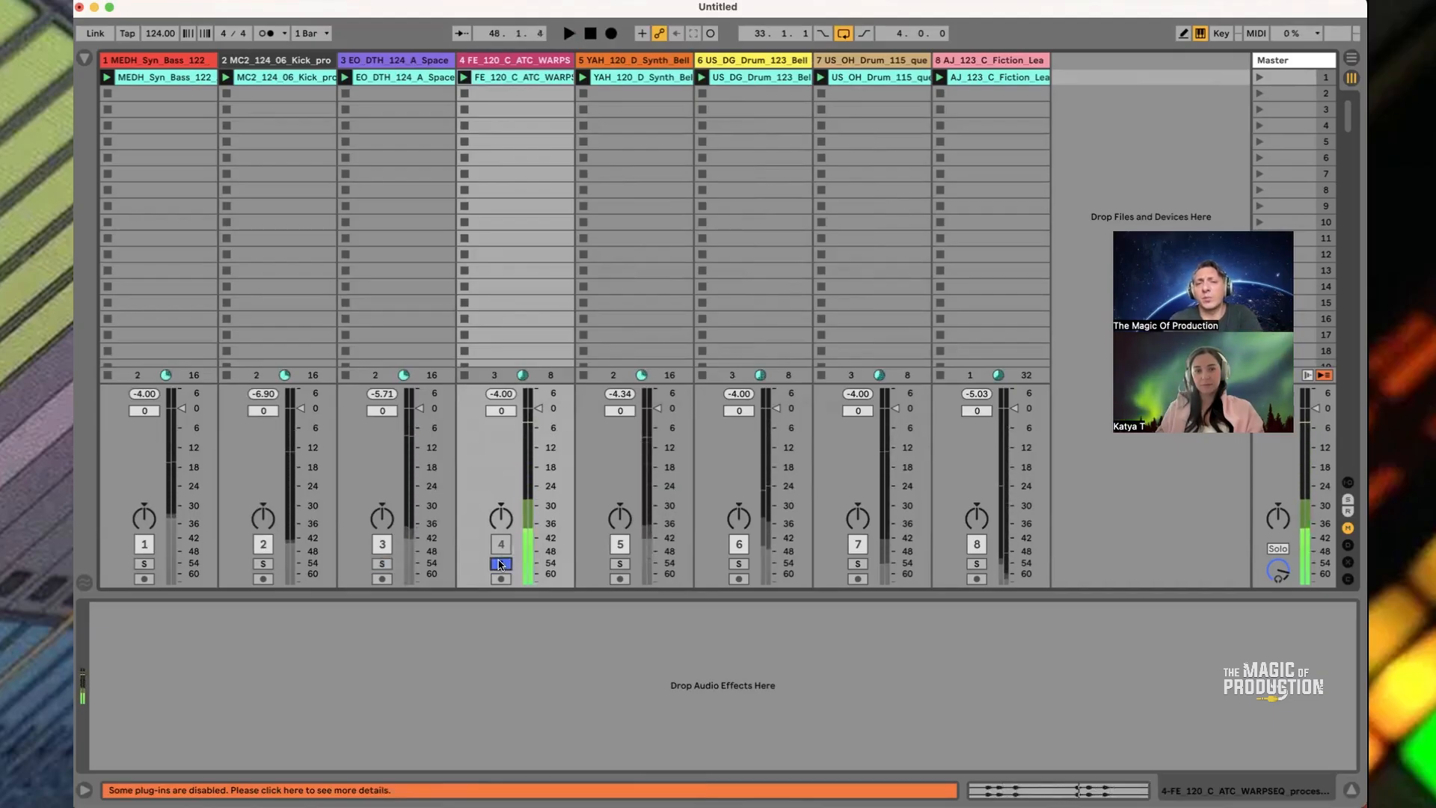
{"action": "left_click", "coordinate": [501, 564]}
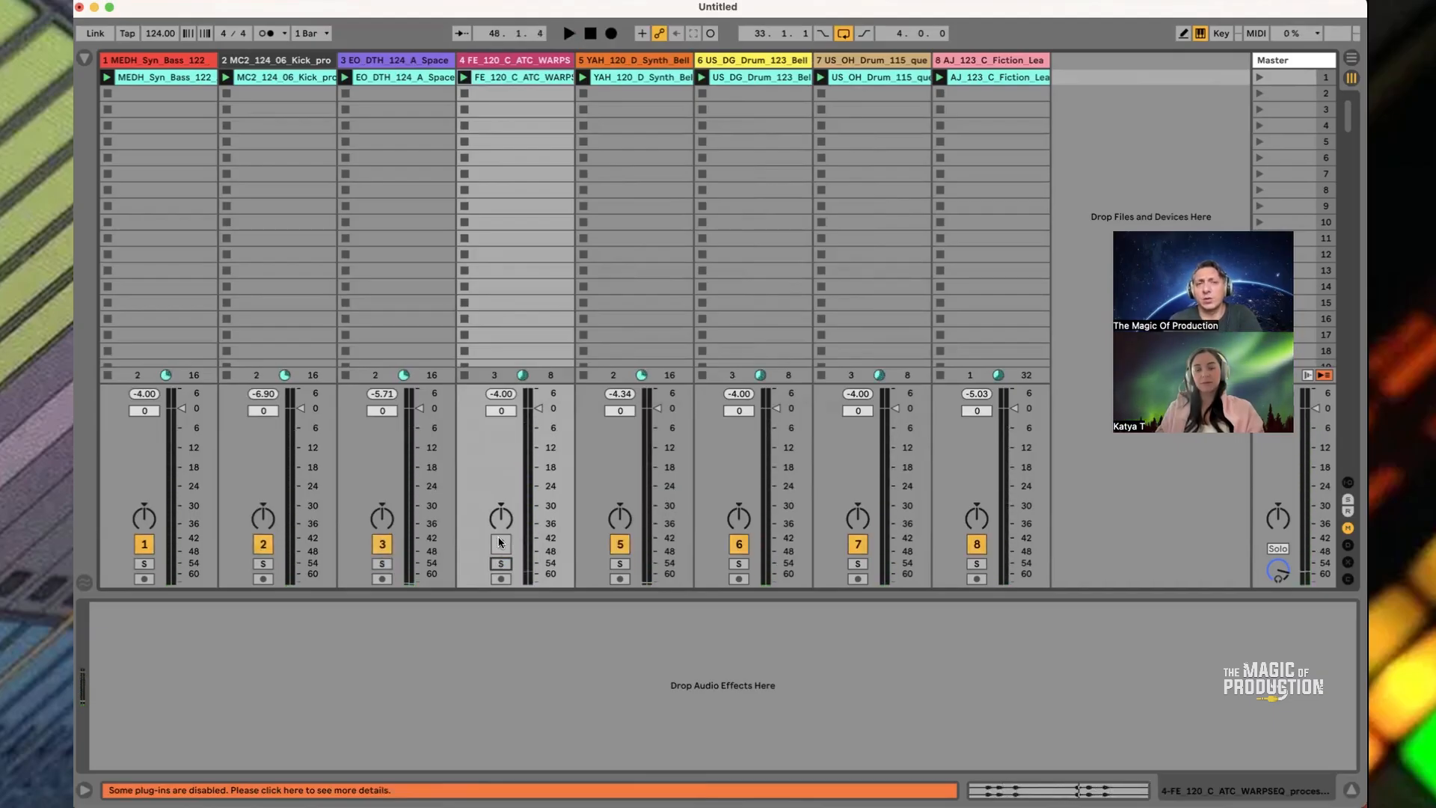
Select all eight tracks and assign each track's color to its clips
{"action": "left_click", "coordinate": [436, 63]}
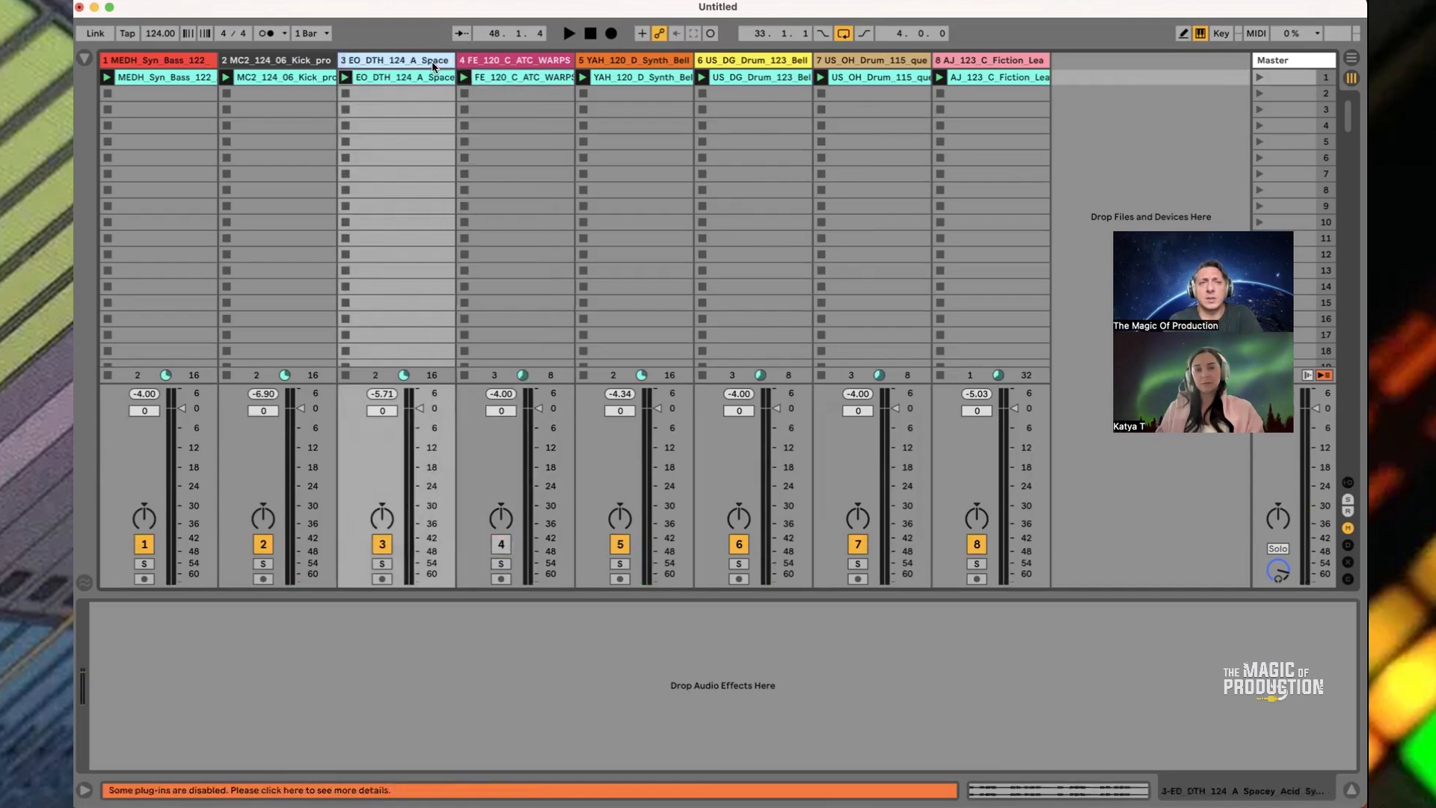
{"action": "left_click", "coordinate": [993, 61]}
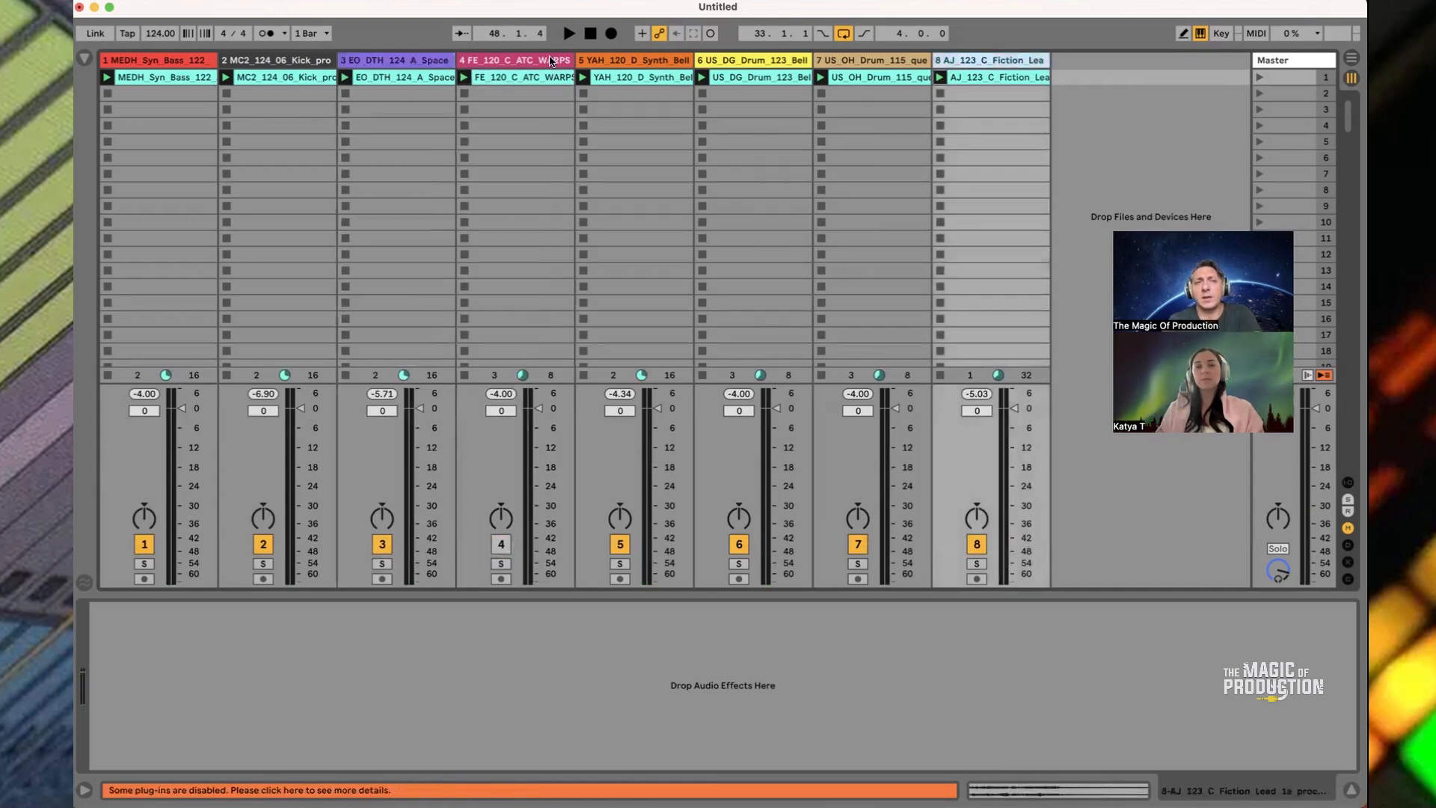
{"action": "left_click", "coordinate": [188, 61]}
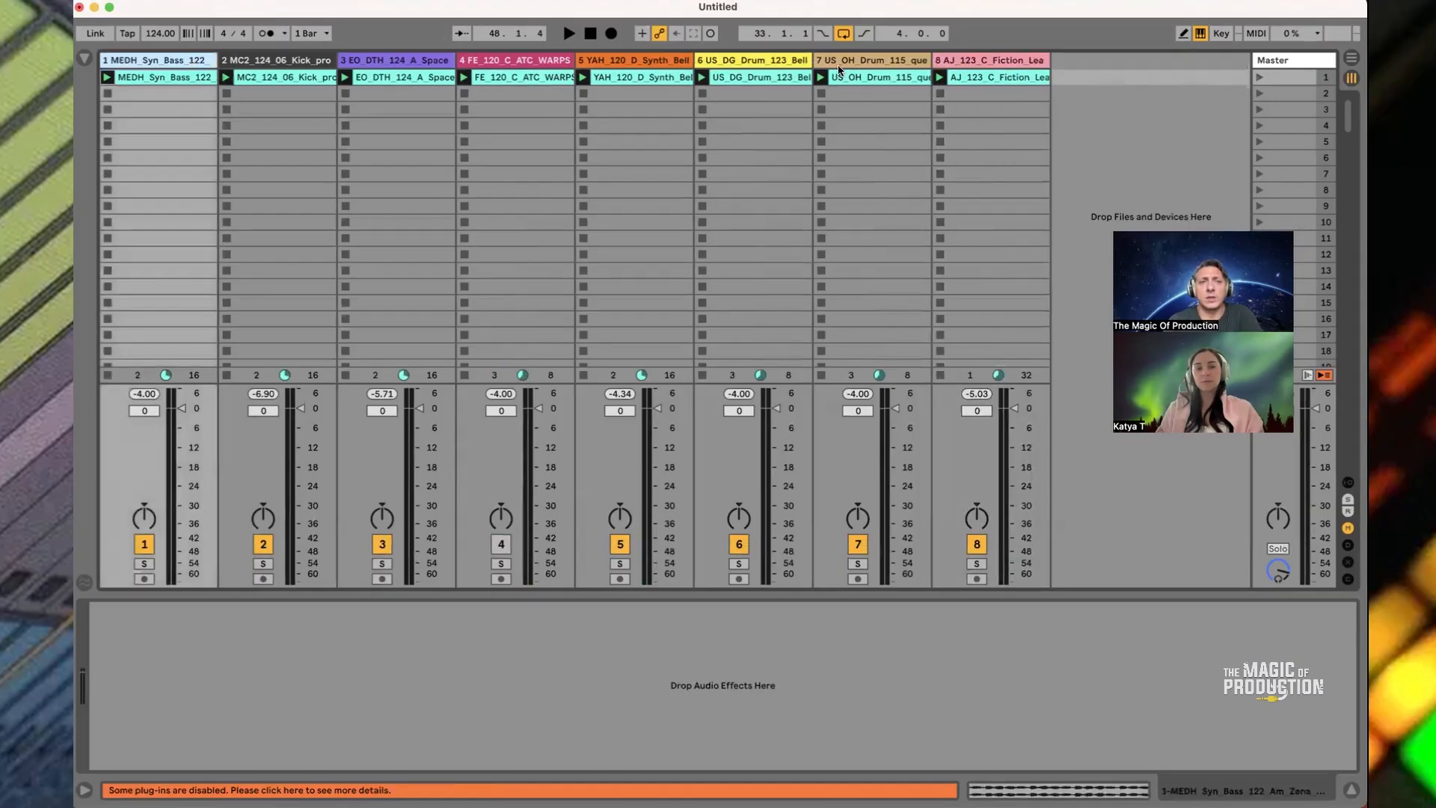
{"action": "left_click", "coordinate": [998, 62], "text": "shift"}
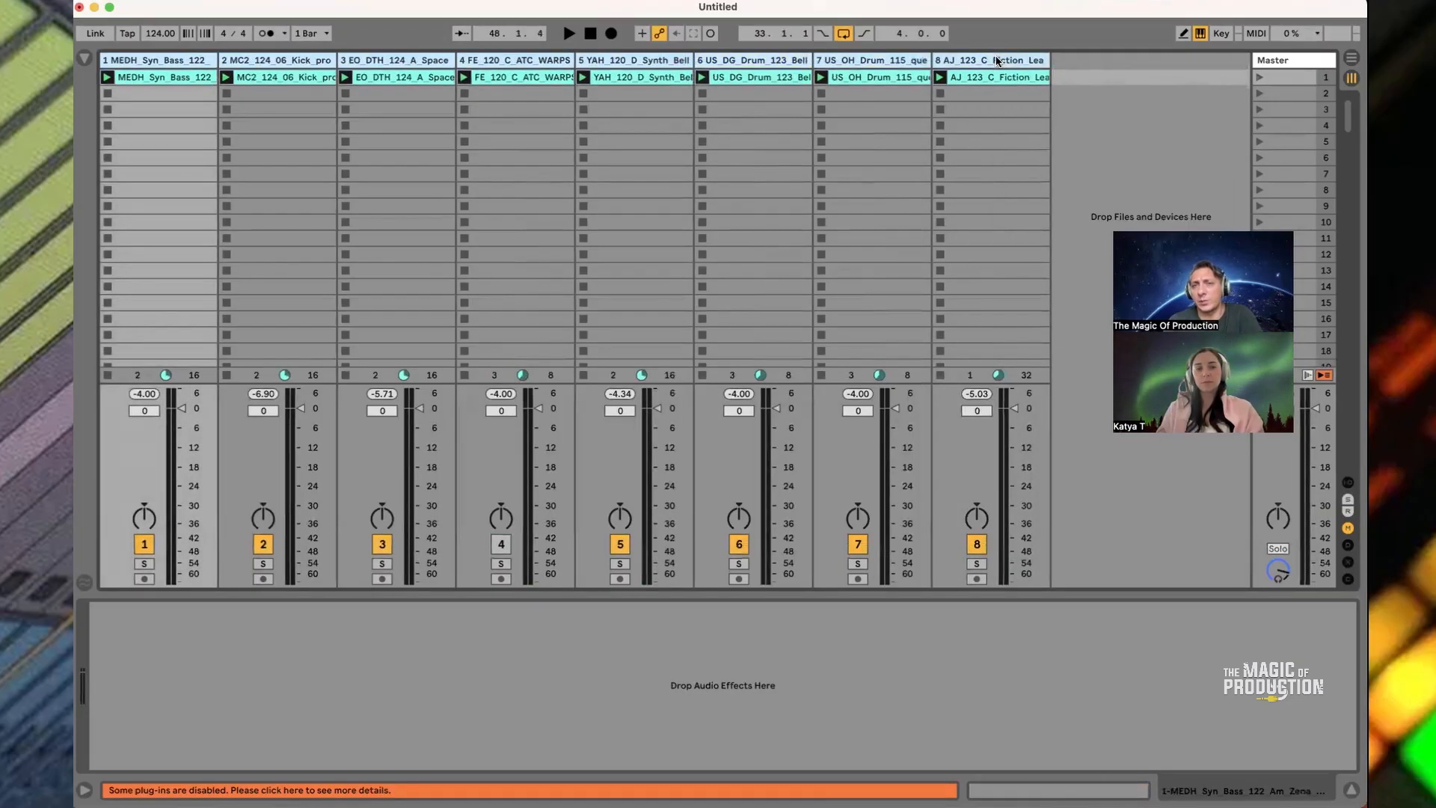
{"action": "right_click", "coordinate": [997, 61]}
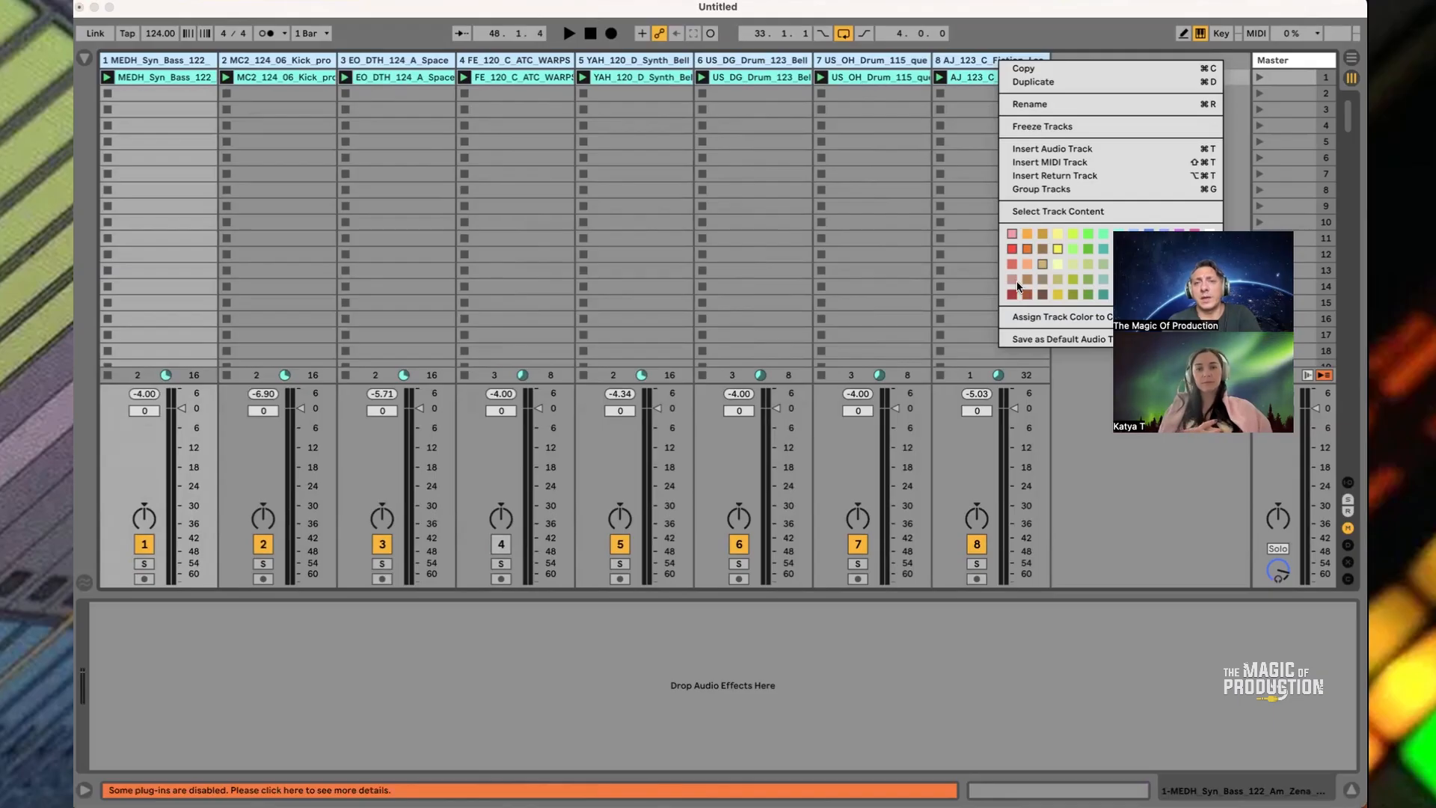
{"action": "left_click", "coordinate": [1027, 319]}
{"action": "left_click", "coordinate": [610, 157]}
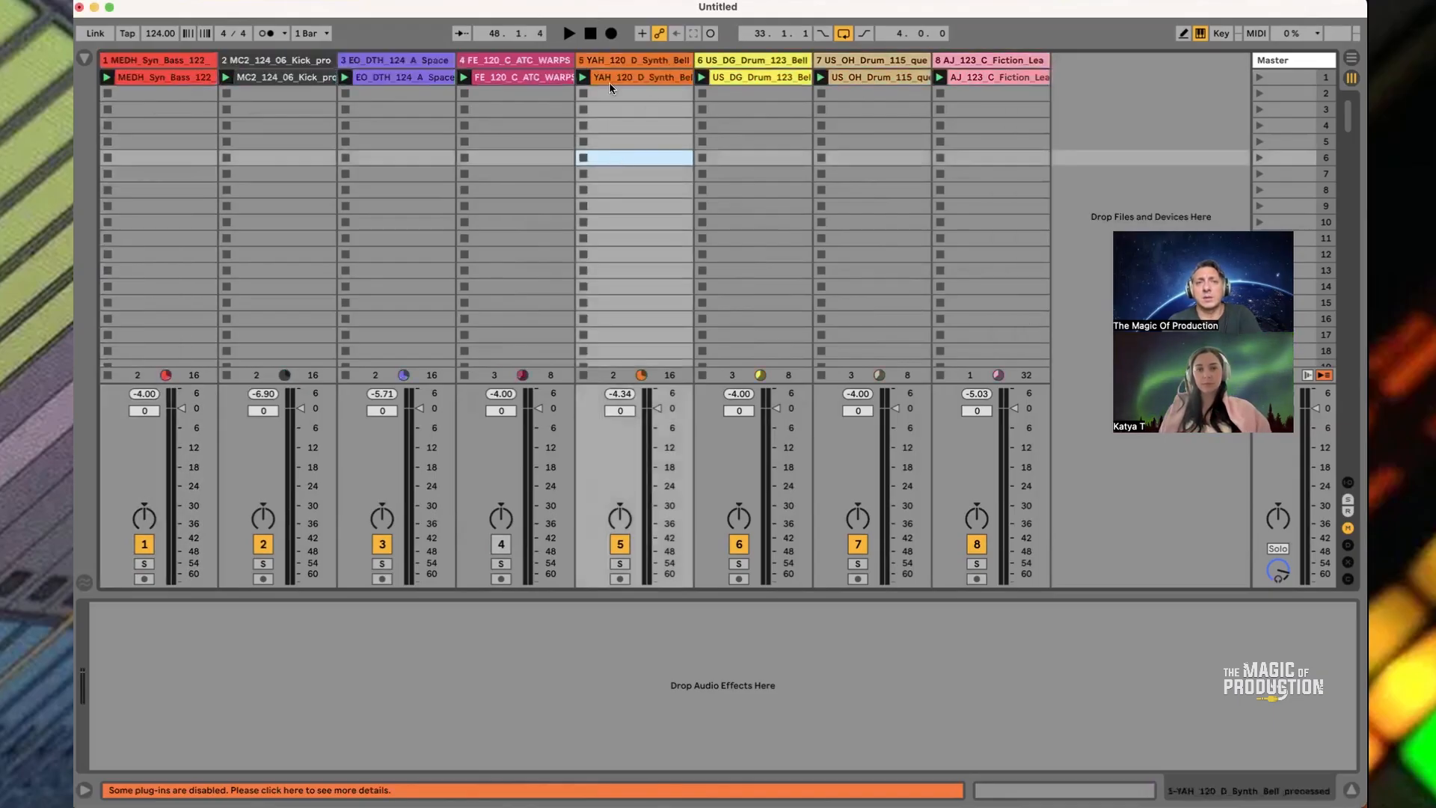
Move the MC2_124_06_Kick track ahead of the MEDH_Syn_Bass_122 track and audition the kick and bass in playback
{"action": "left_click", "coordinate": [283, 59]}
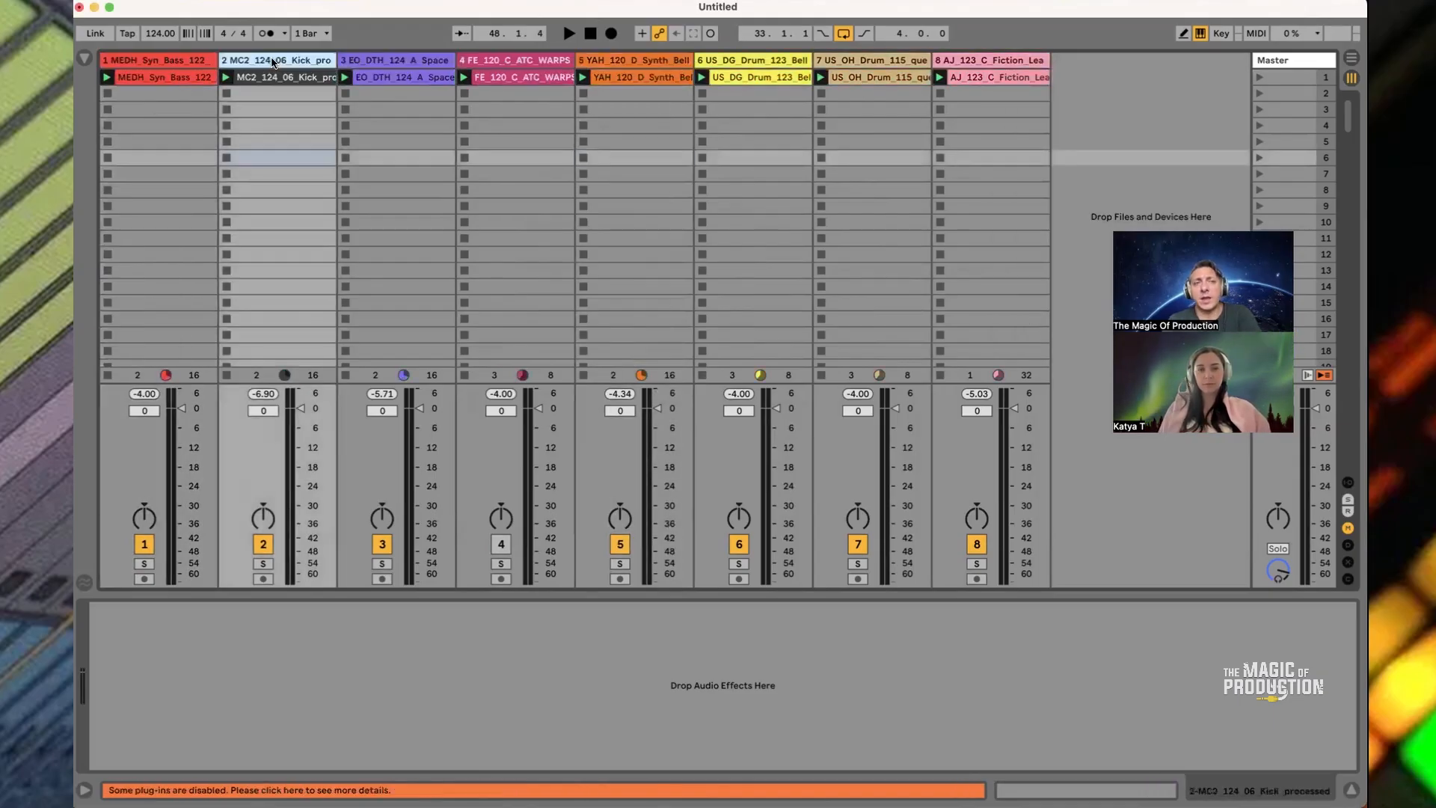
{"action": "left_click_drag", "start_coordinate": [284, 60], "coordinate": [120, 66]}
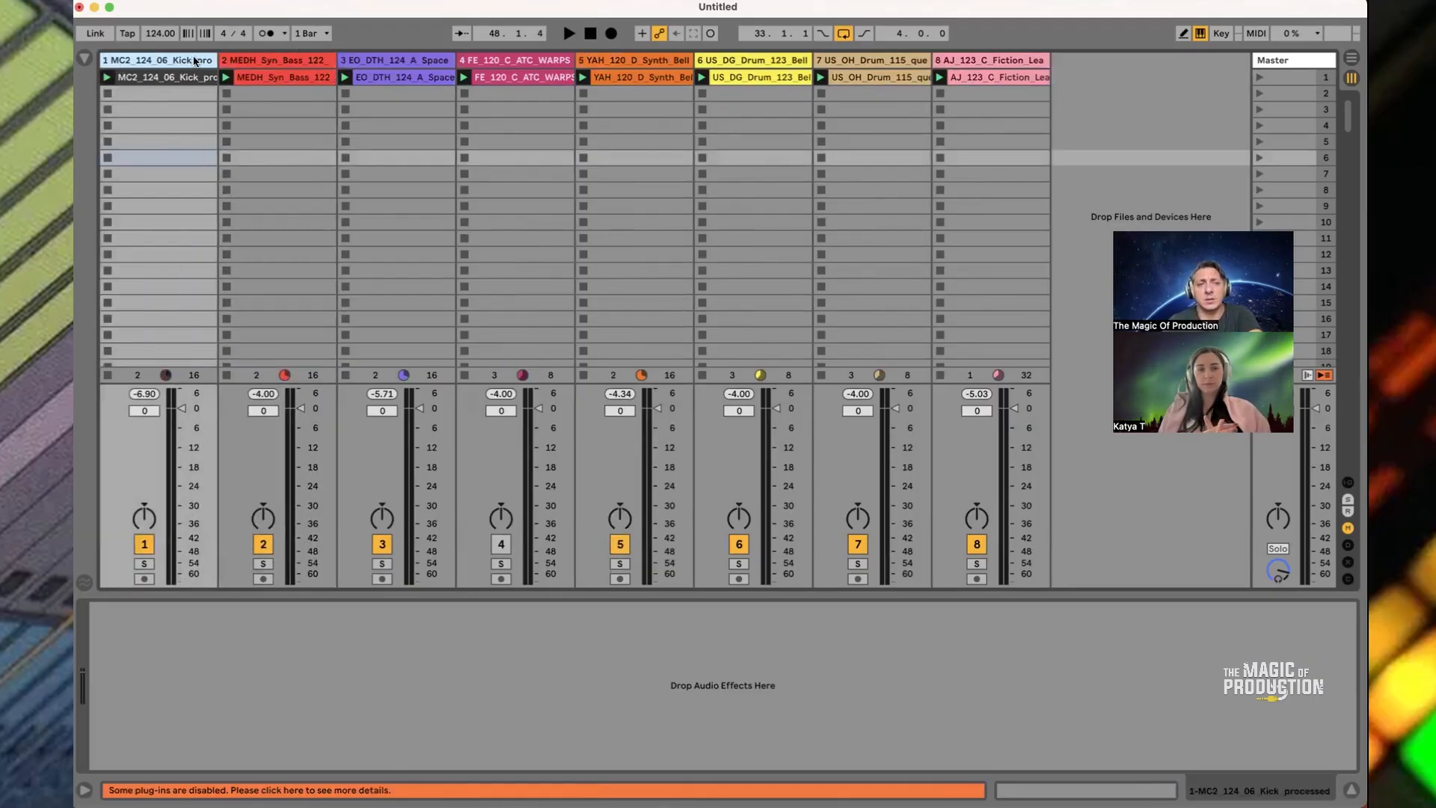
{"action": "key", "text": "space"}
{"action": "key", "text": "space"}
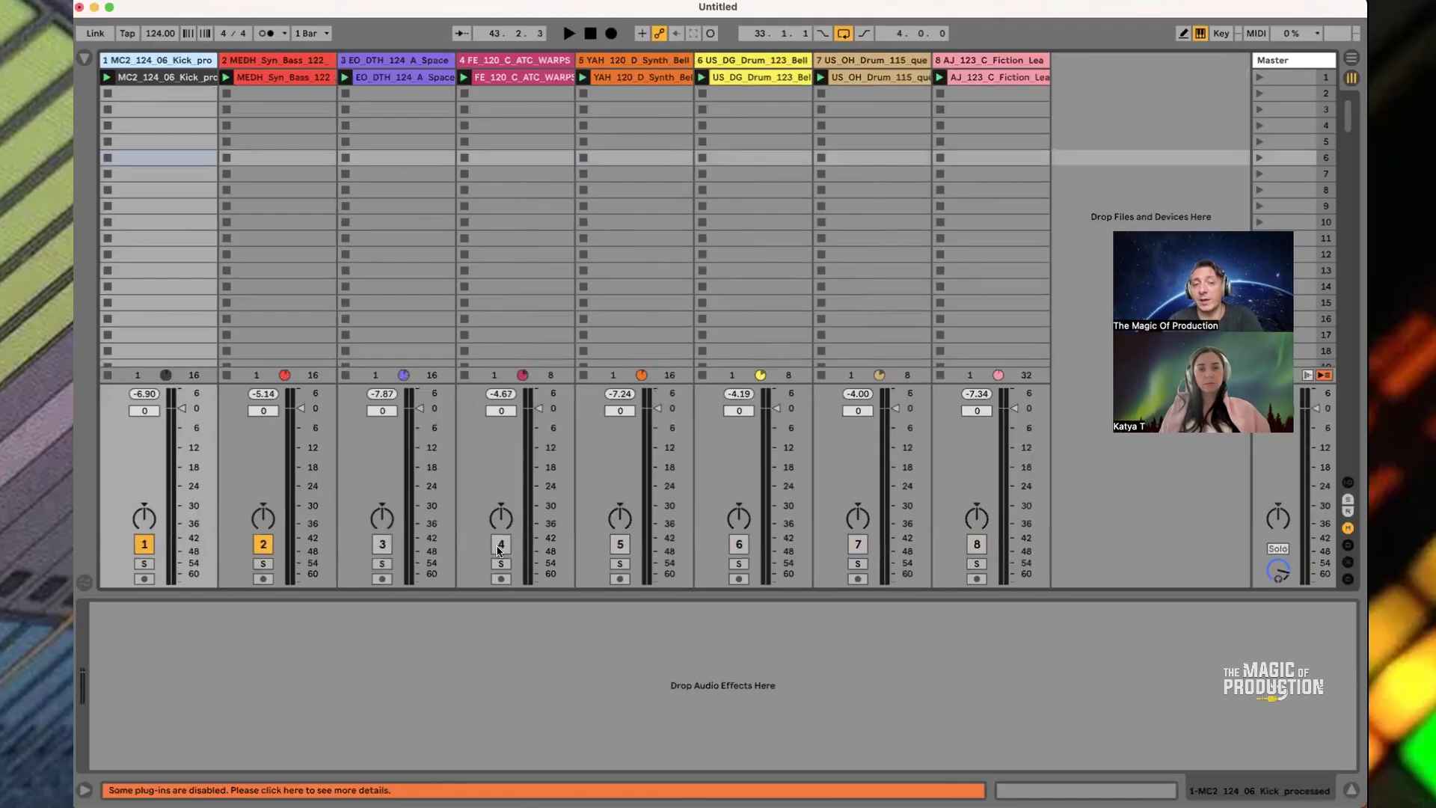
{"action": "key", "text": "space"}
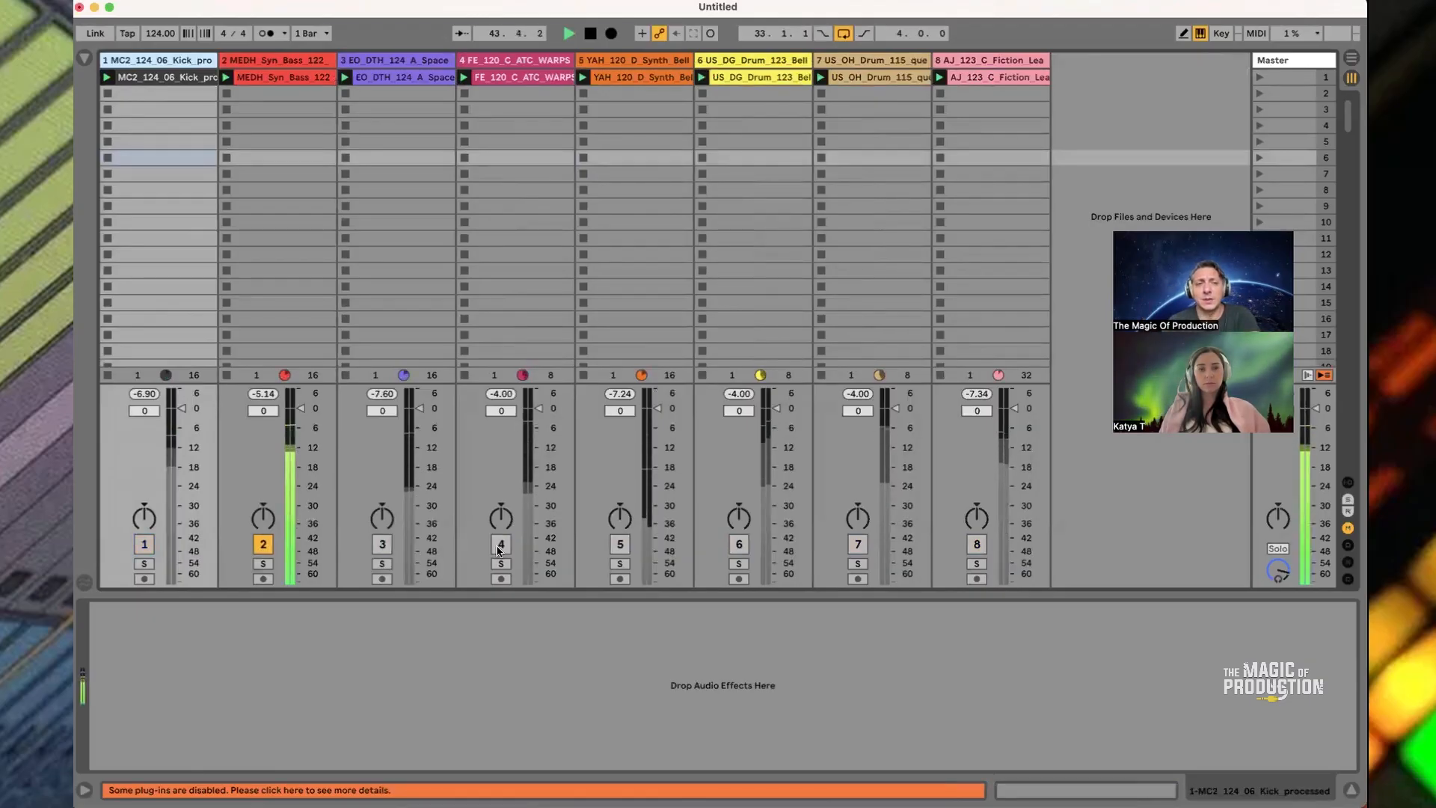
{"action": "key", "text": "space"}
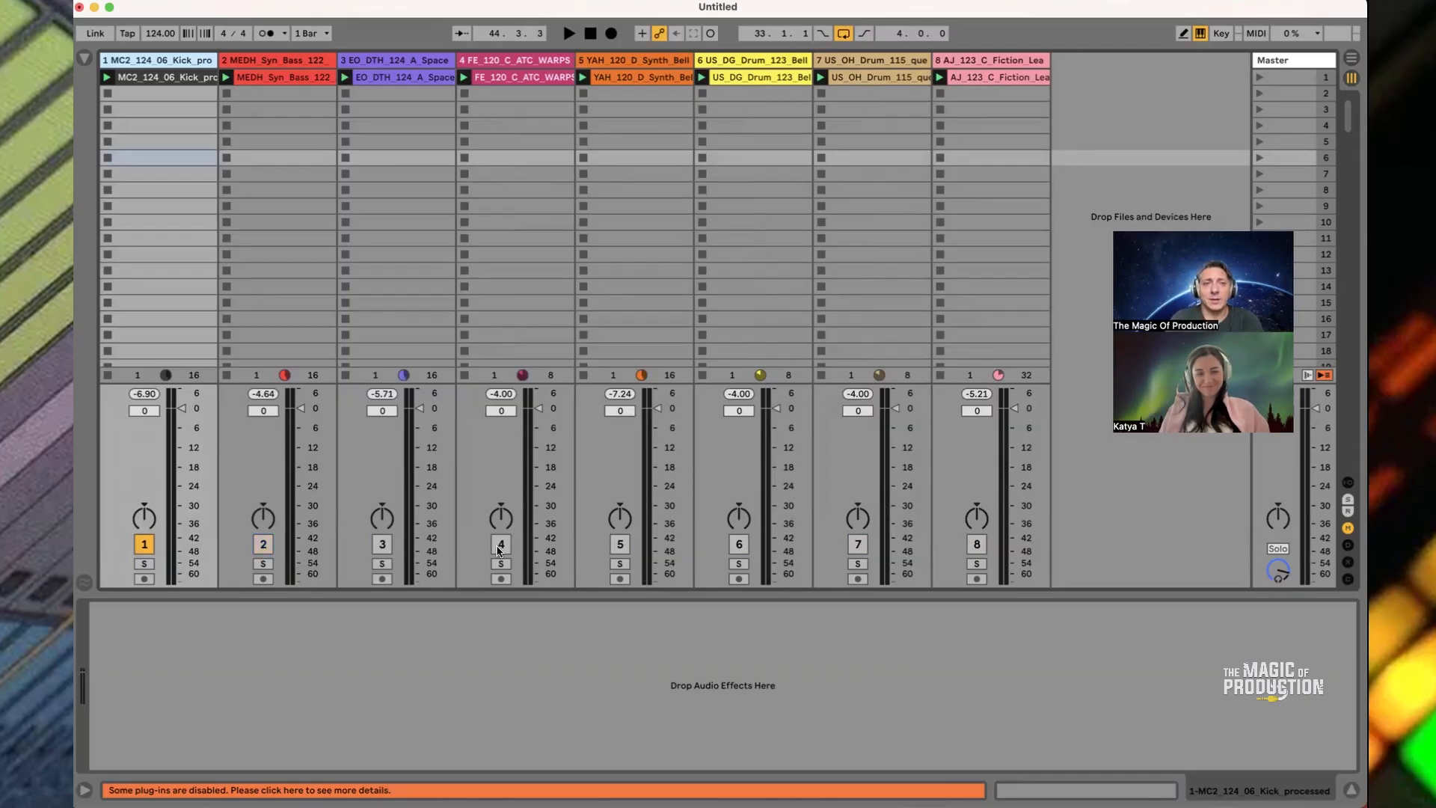
Audition the EO_DTH_124_A_Space, FE_120_C_ATC_WARPS and YAH_120_D_Synth_Bell tracks in solo one after another, and stop playback
{"action": "left_click", "coordinate": [388, 562]}
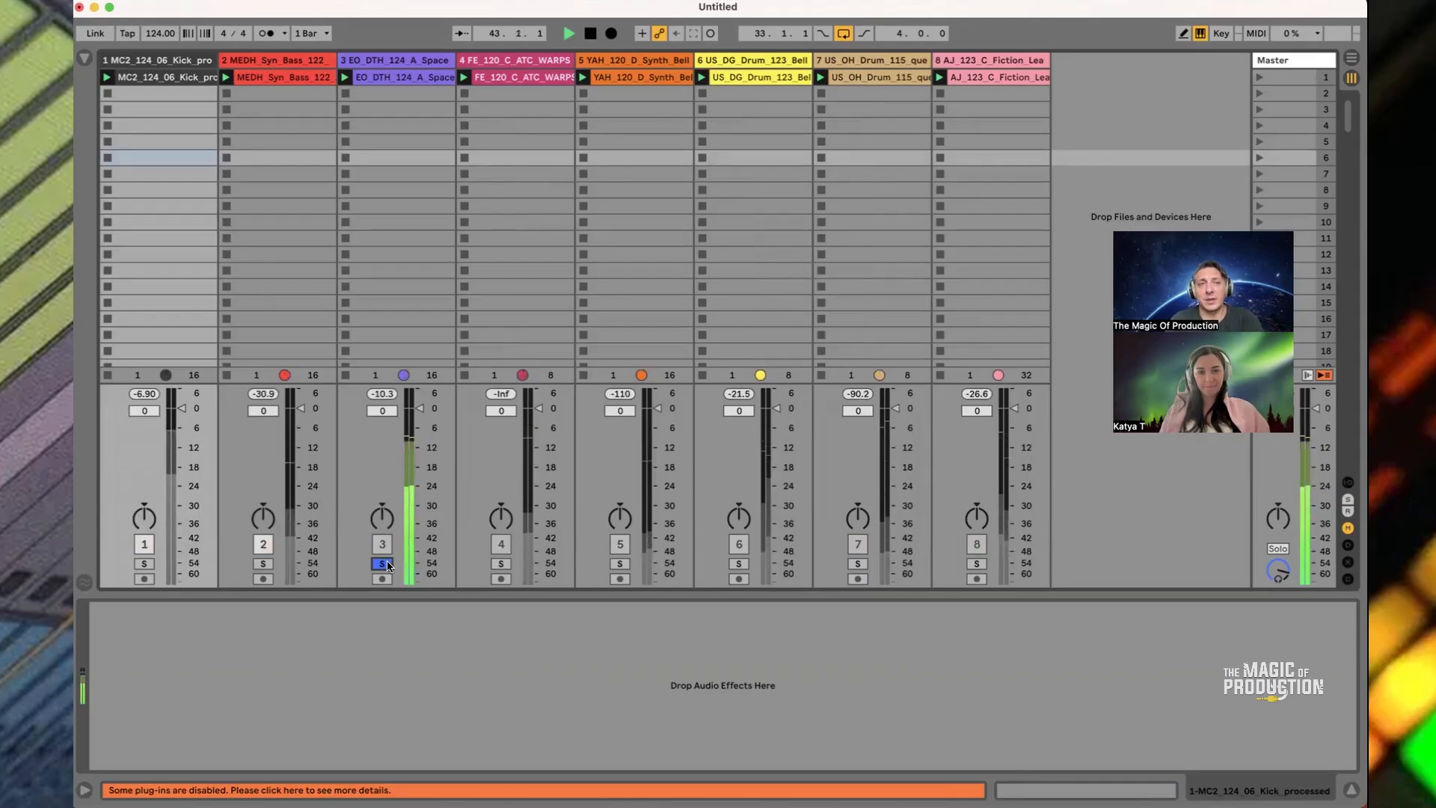
{"action": "left_click", "coordinate": [503, 564]}
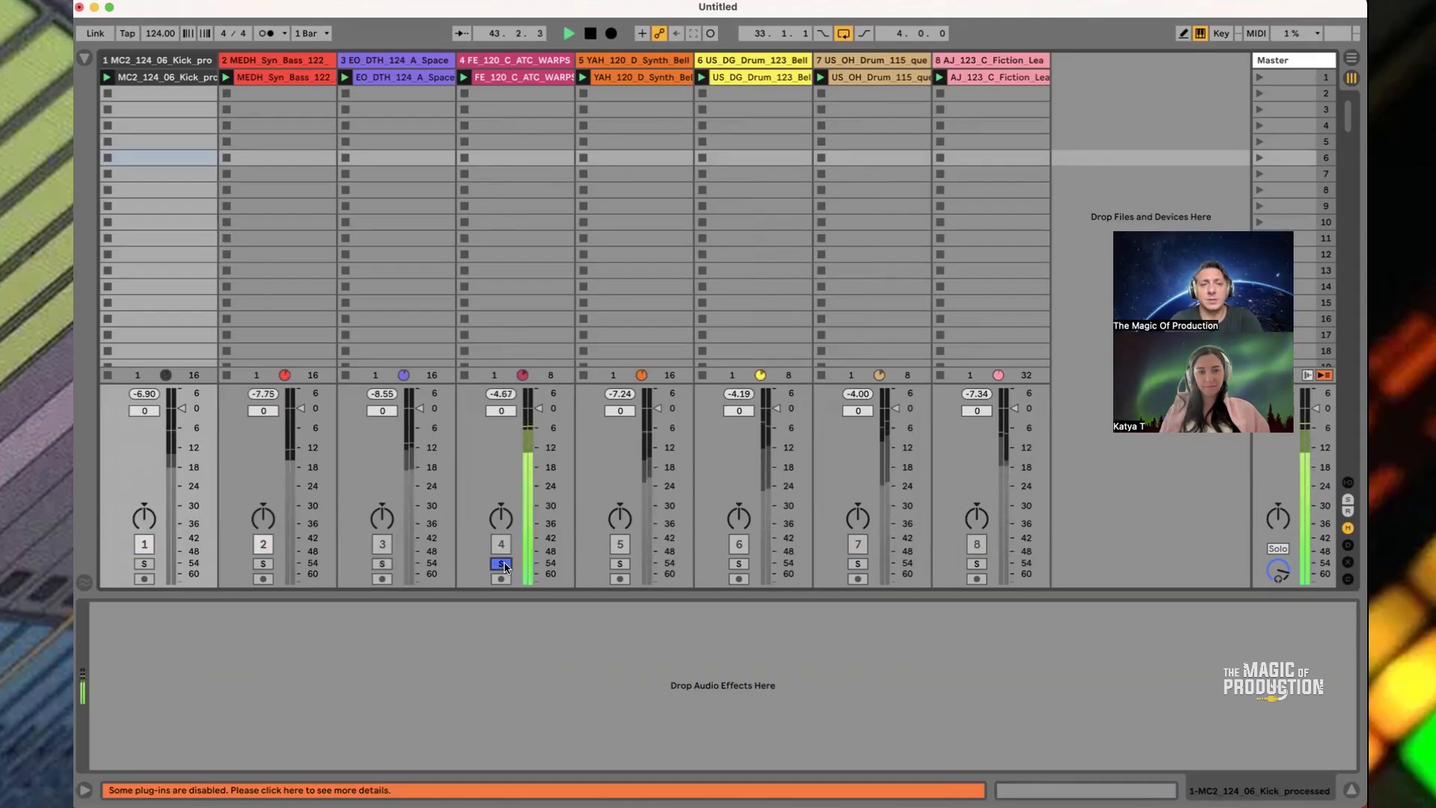
{"action": "left_click", "coordinate": [620, 563]}
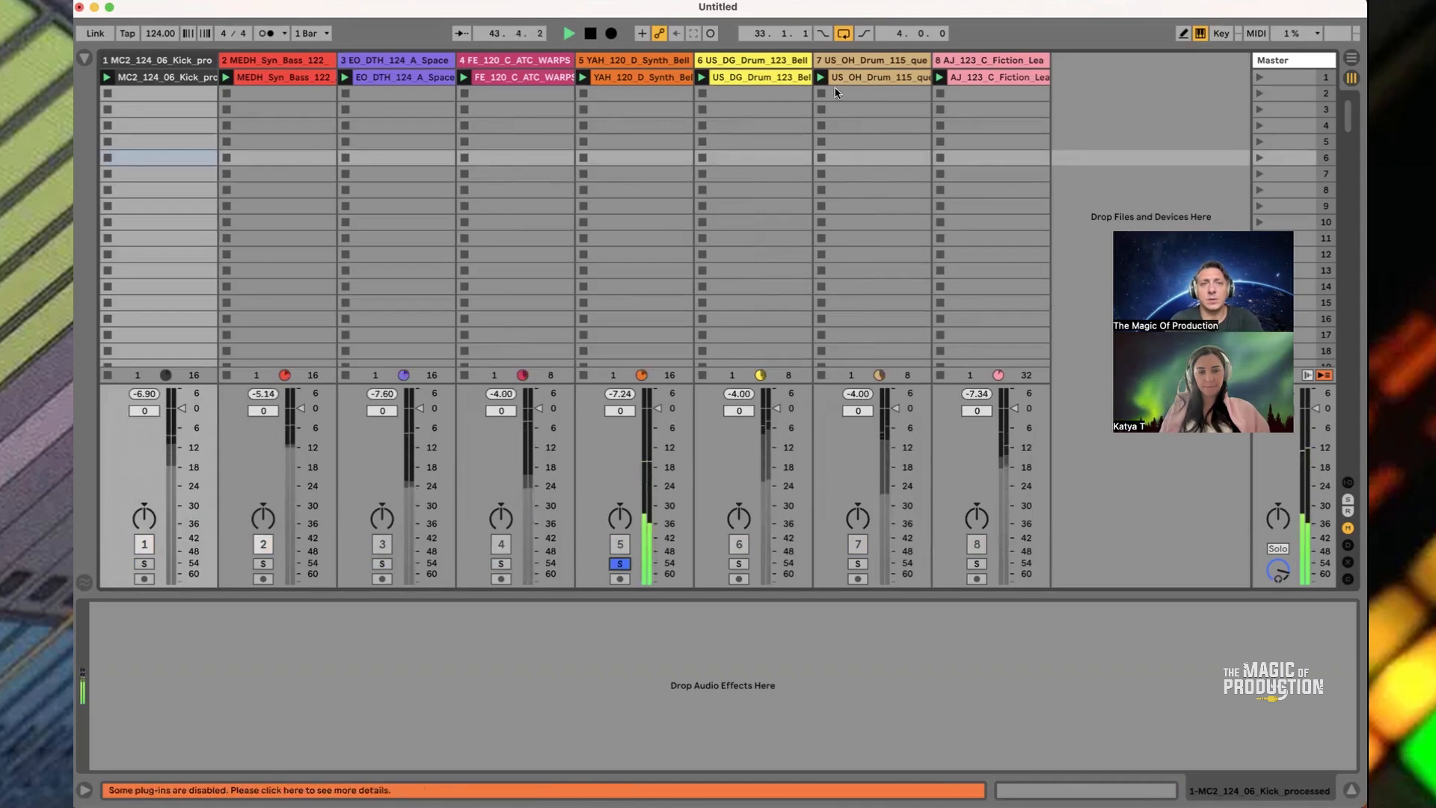
{"action": "key", "text": "space"}
Reorder the last three tracks to AJ_123_C_Fiction_Lead, US_OH_Drum_115 and US_DG_Drum_123_Bell
{"action": "left_click", "coordinate": [868, 63]}
{"action": "left_click_drag", "start_coordinate": [874, 65], "coordinate": [700, 64]}
{"action": "left_click_drag", "start_coordinate": [975, 64], "coordinate": [682, 66]}
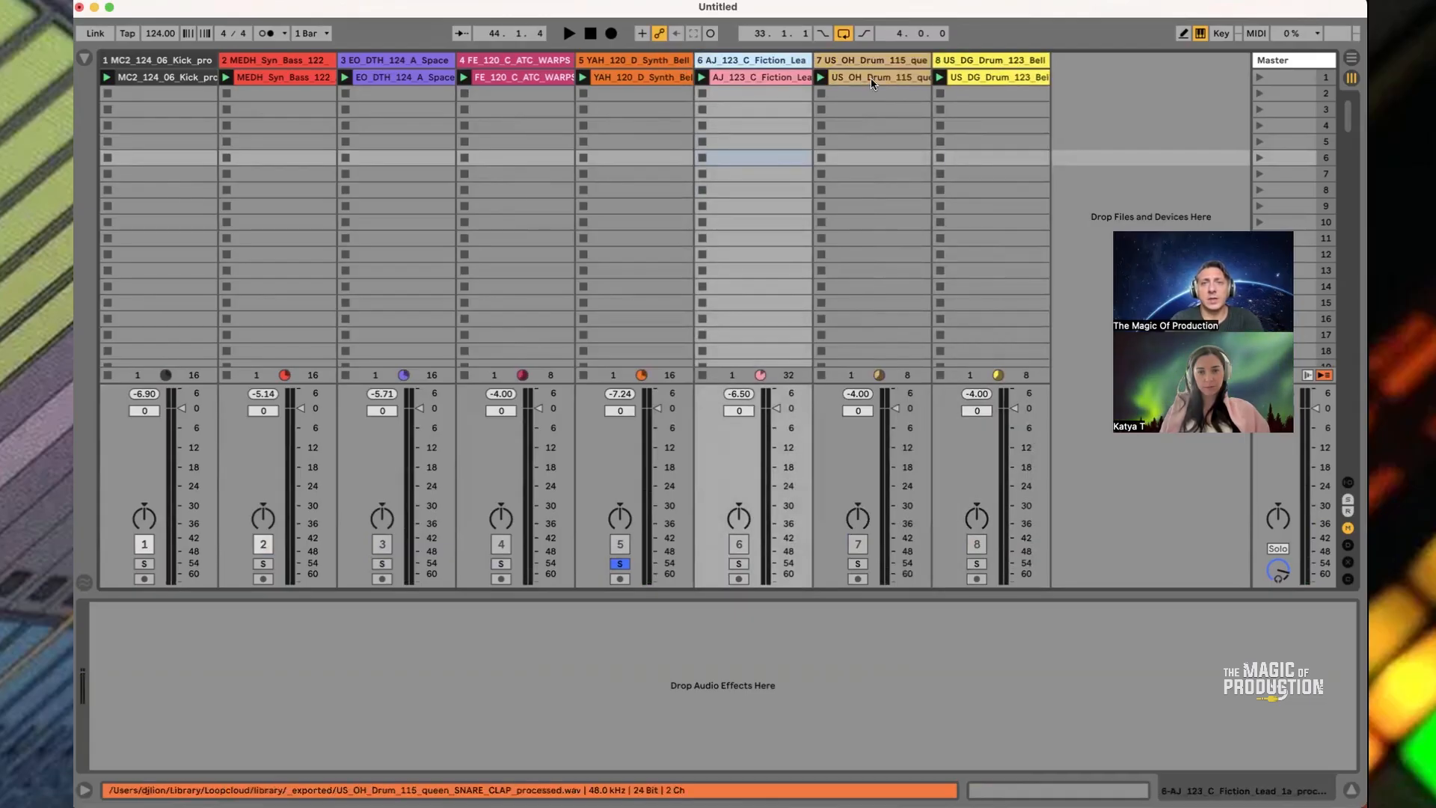
Solo the US_OH_Drum_115 track, listen to it, and color the track dusty rose
{"action": "left_click", "coordinate": [992, 79]}
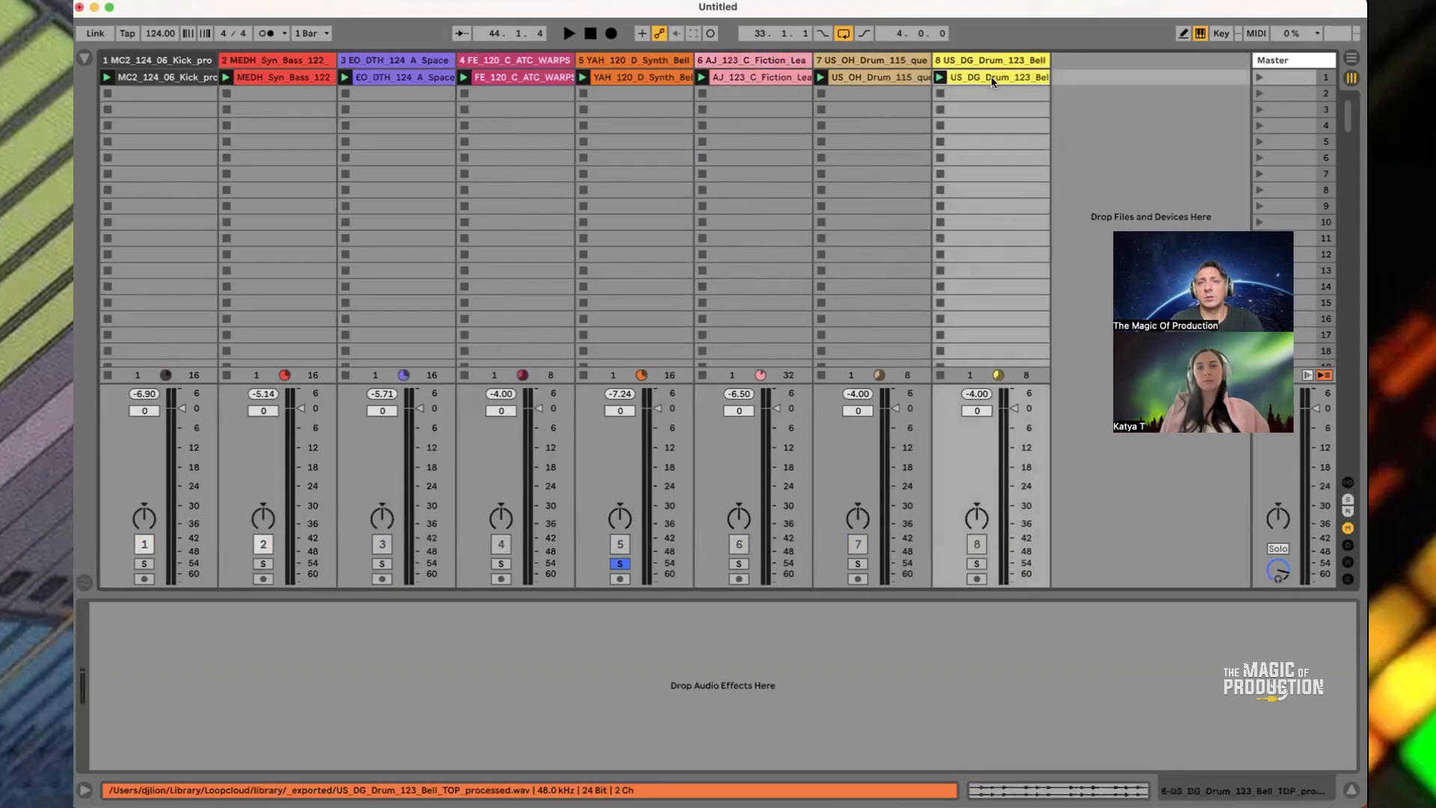
{"action": "left_click", "coordinate": [877, 76]}
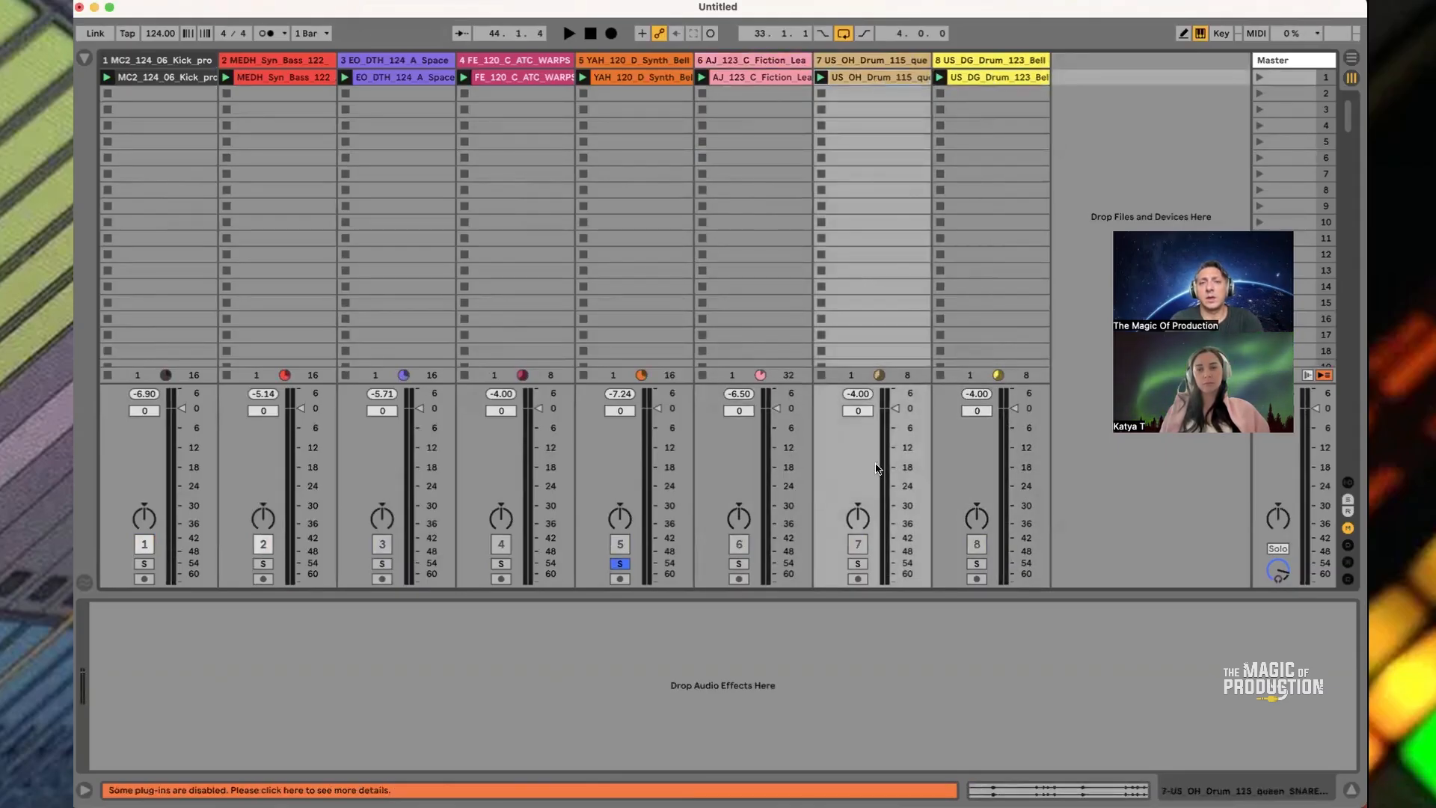
{"action": "left_click", "coordinate": [858, 563]}
{"action": "key", "text": "space"}
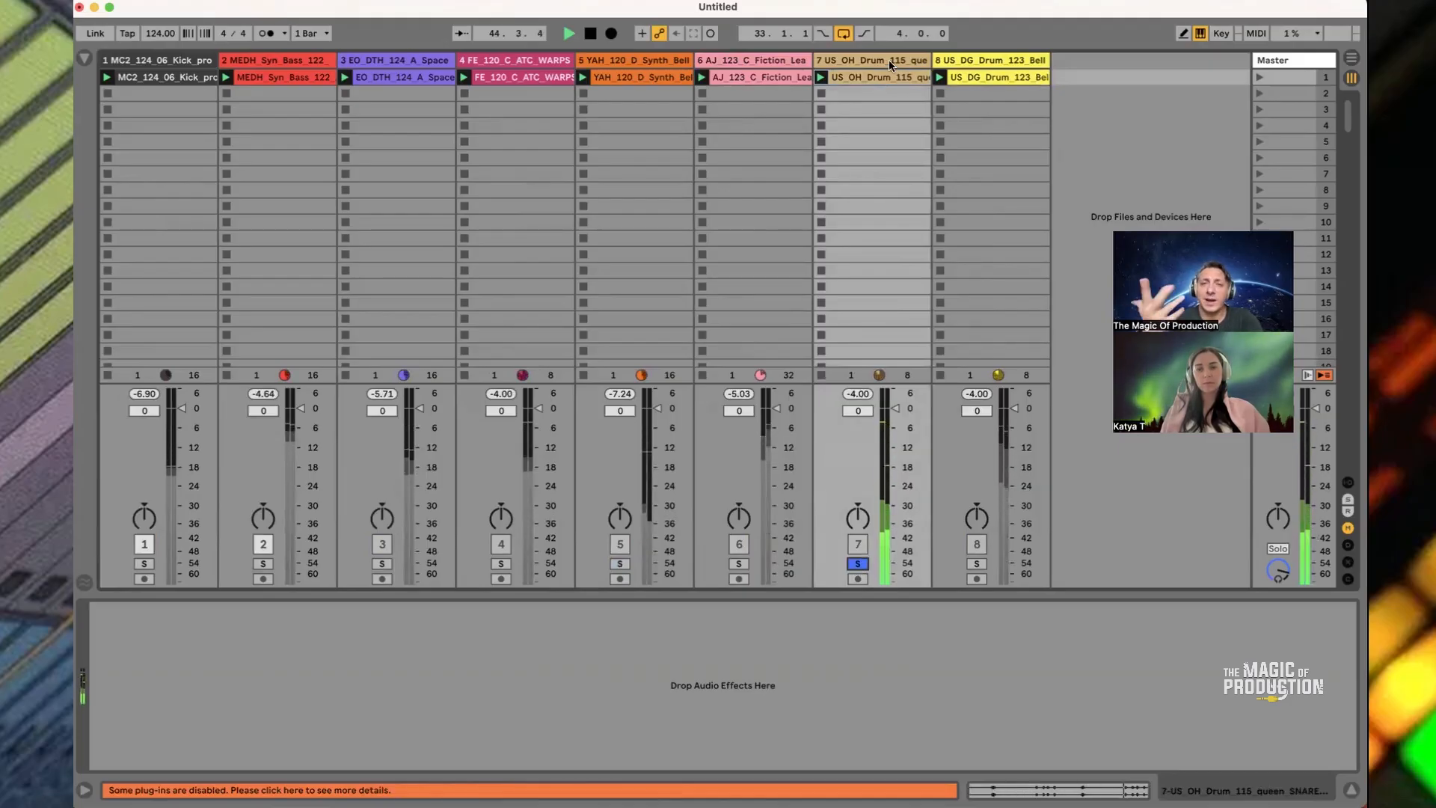
{"action": "right_click", "coordinate": [869, 67]}
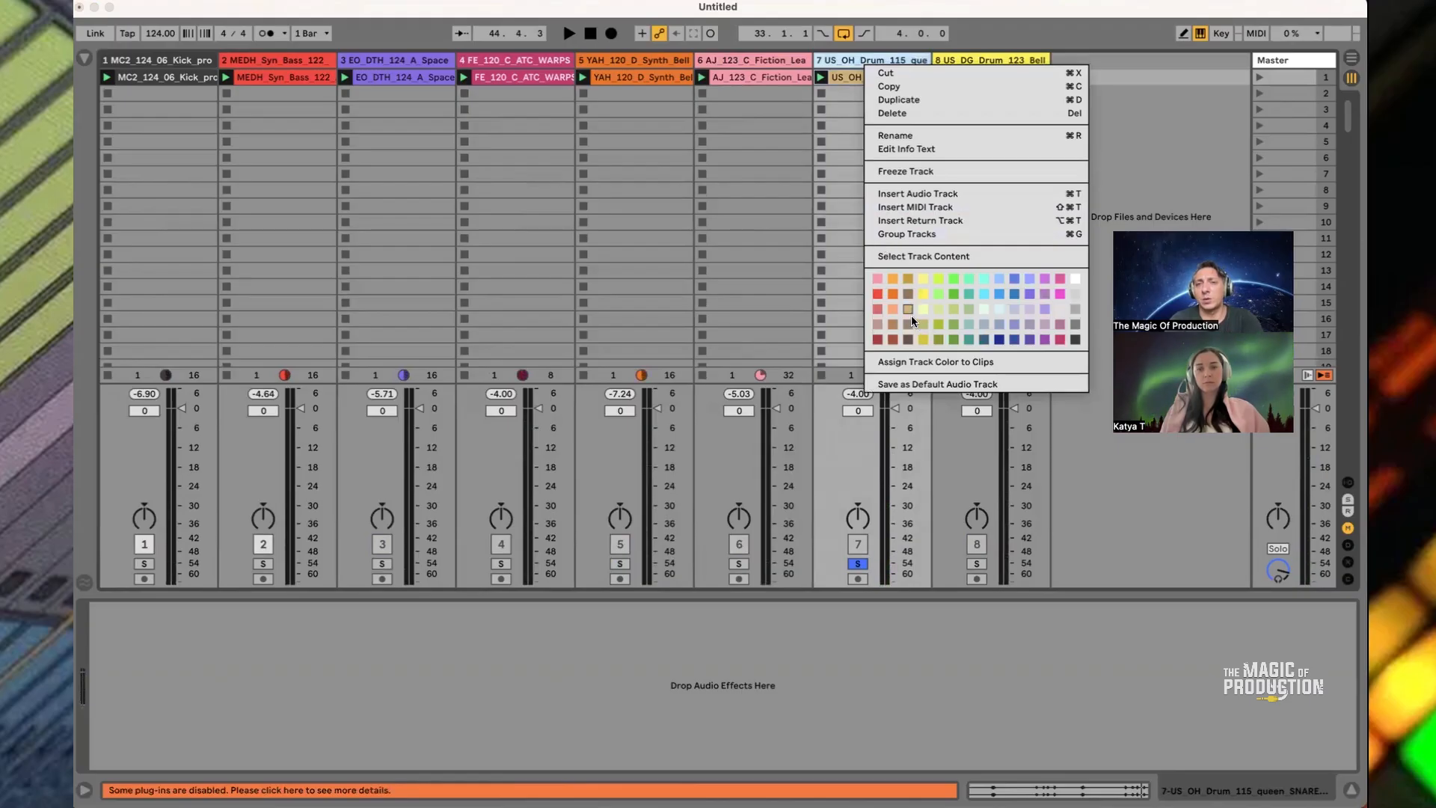
{"action": "left_click", "coordinate": [877, 323]}
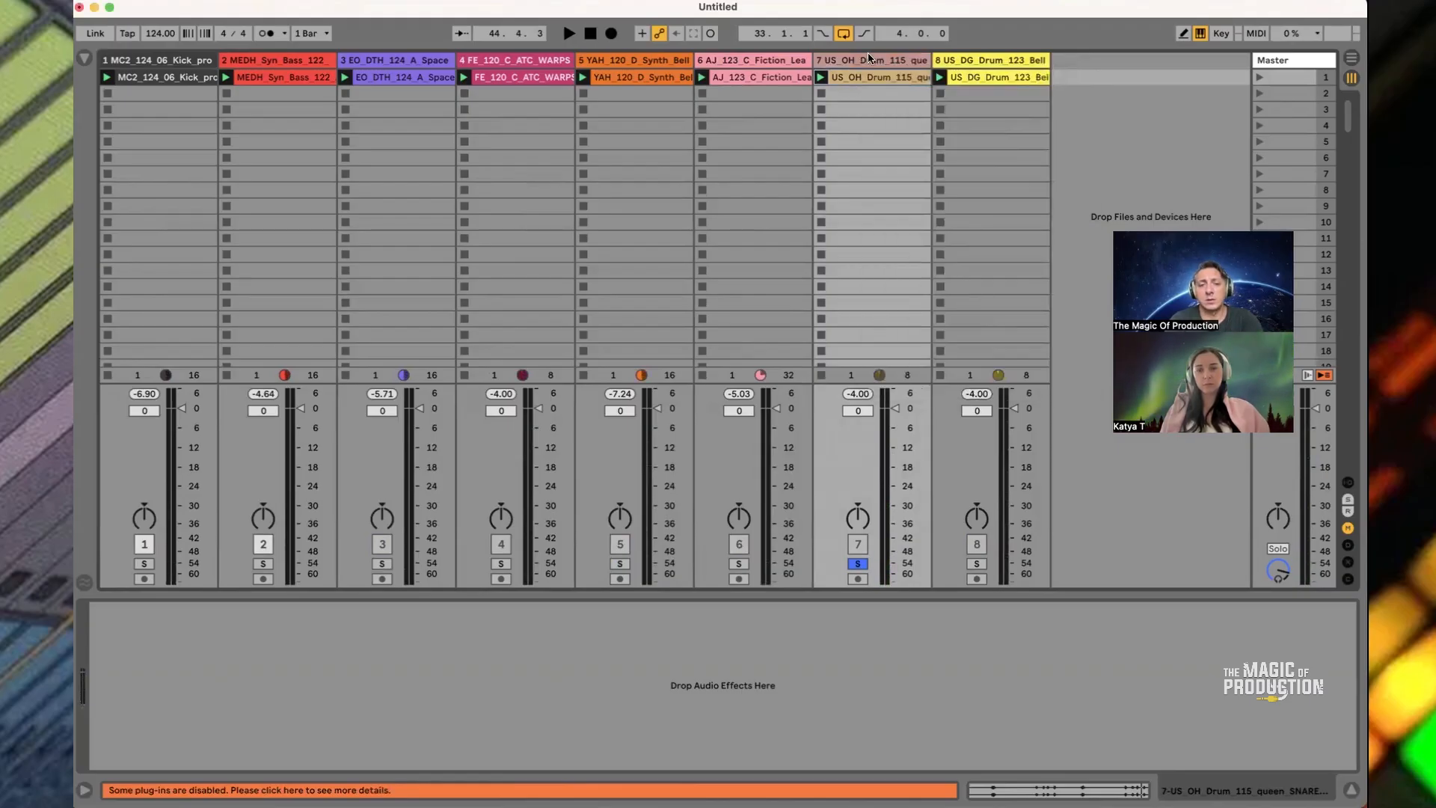
{"action": "left_click", "coordinate": [142, 63]}
{"action": "left_click", "coordinate": [286, 66]}
{"action": "left_click", "coordinate": [423, 63]}
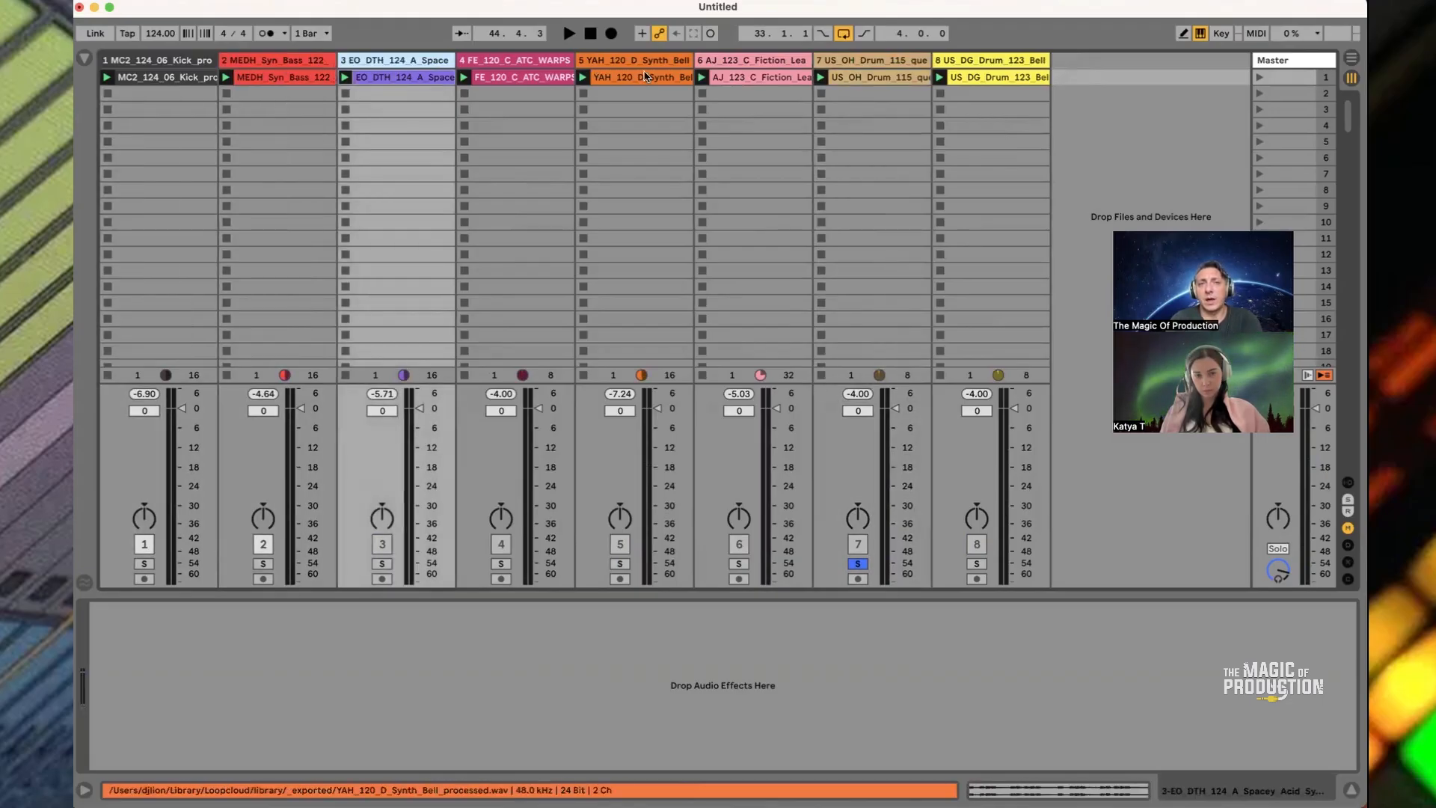
{"action": "left_click", "coordinate": [1001, 64]}
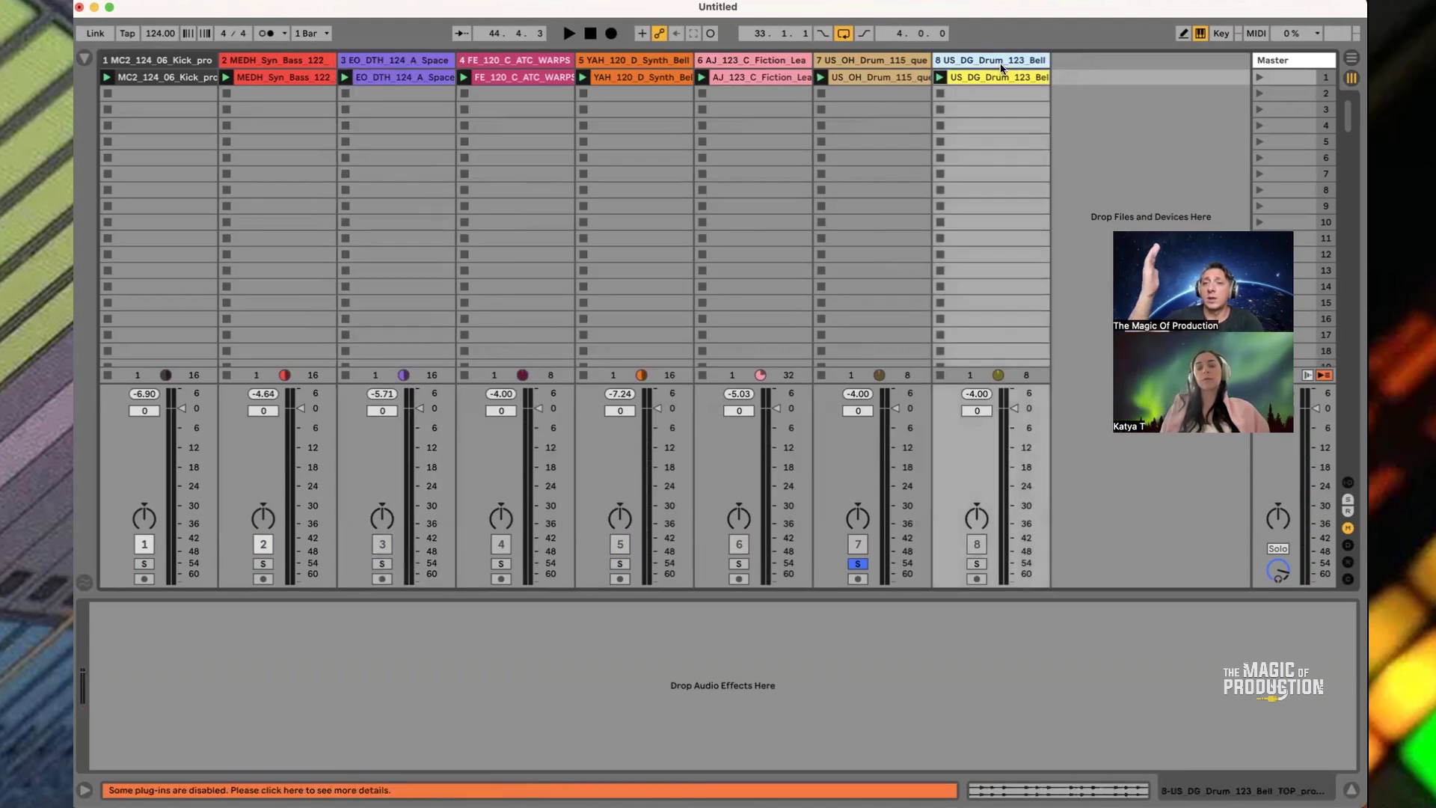
{"action": "left_click", "coordinate": [411, 75]}
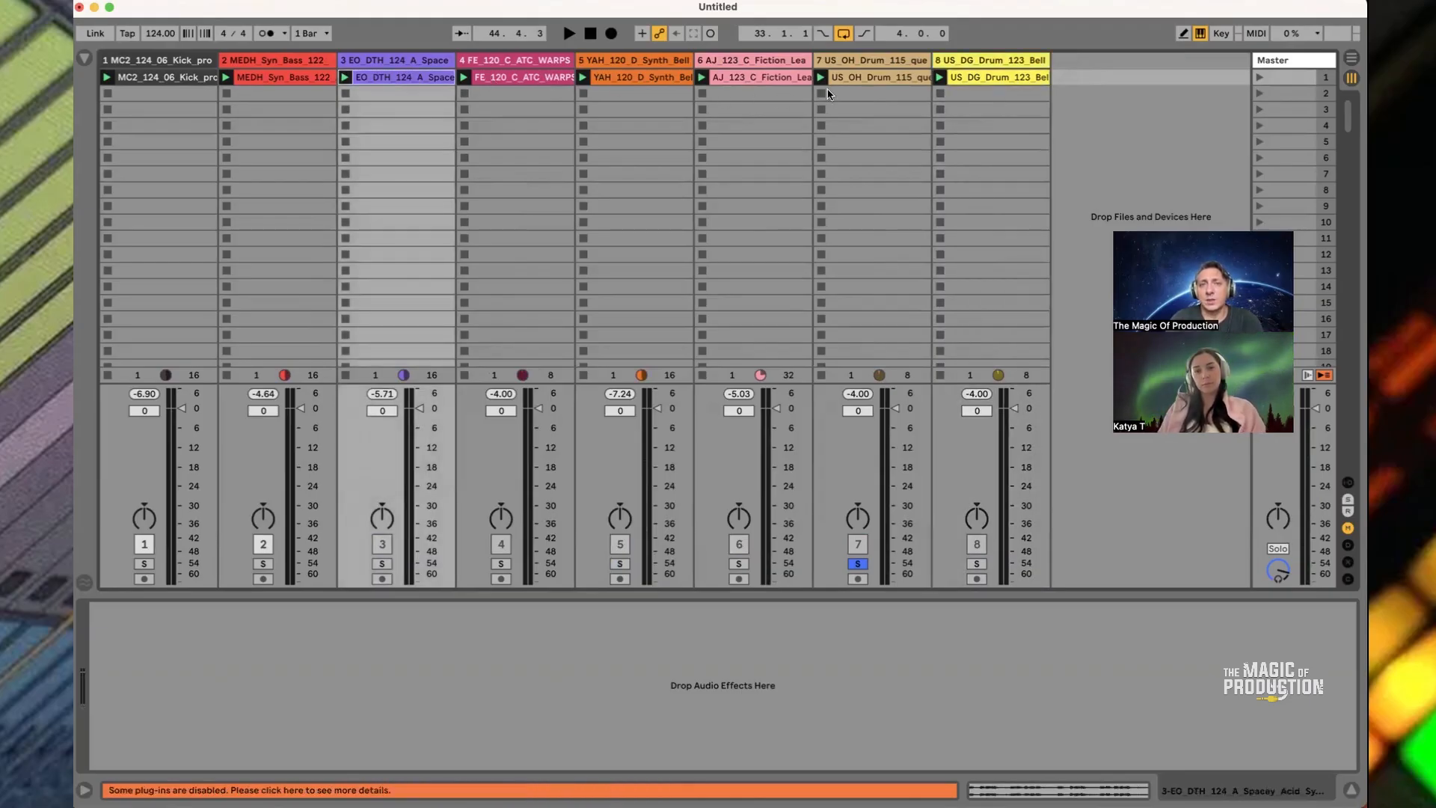
{"action": "left_click_drag", "start_coordinate": [745, 100], "coordinate": [389, 109]}
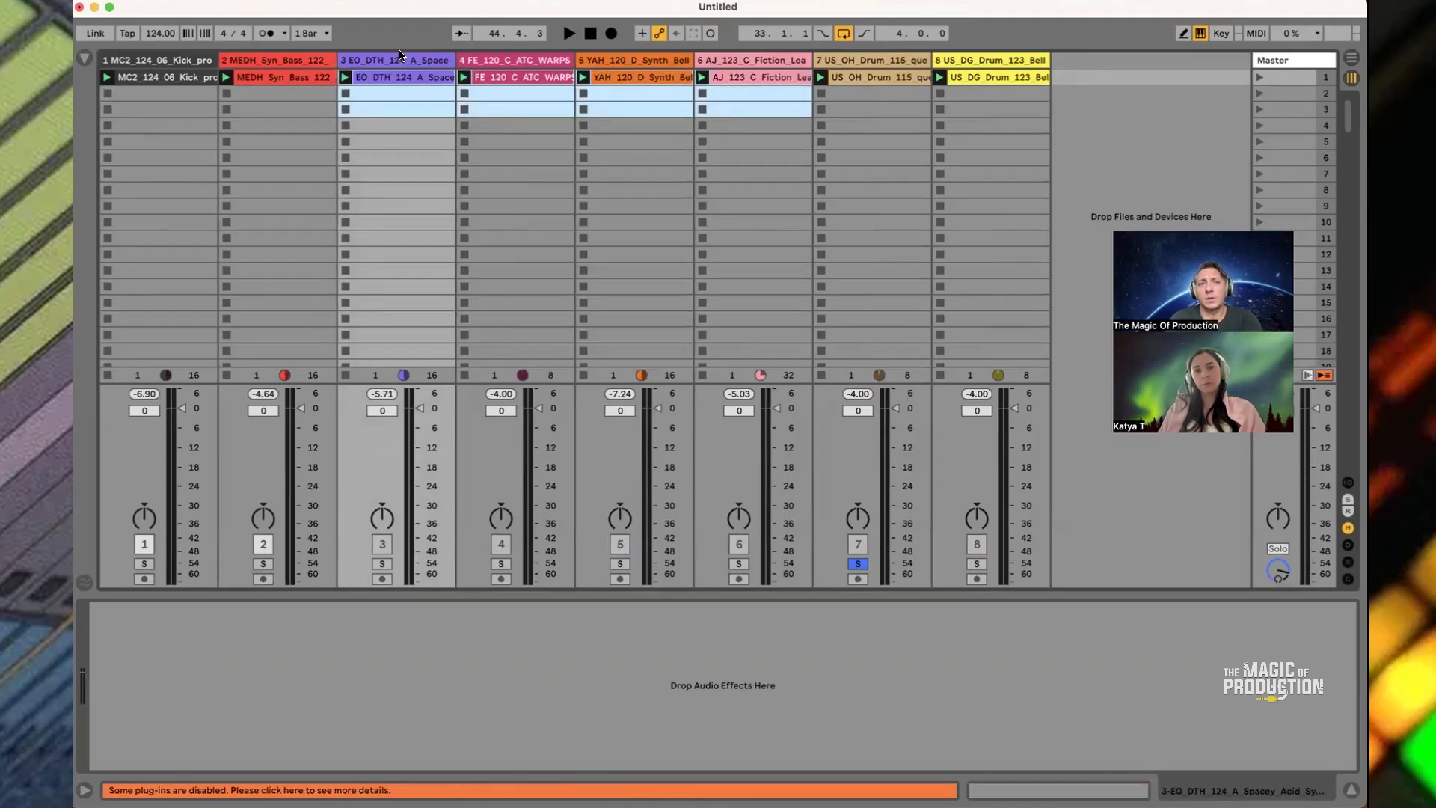
{"action": "left_click_drag", "start_coordinate": [322, 111], "coordinate": [165, 65]}
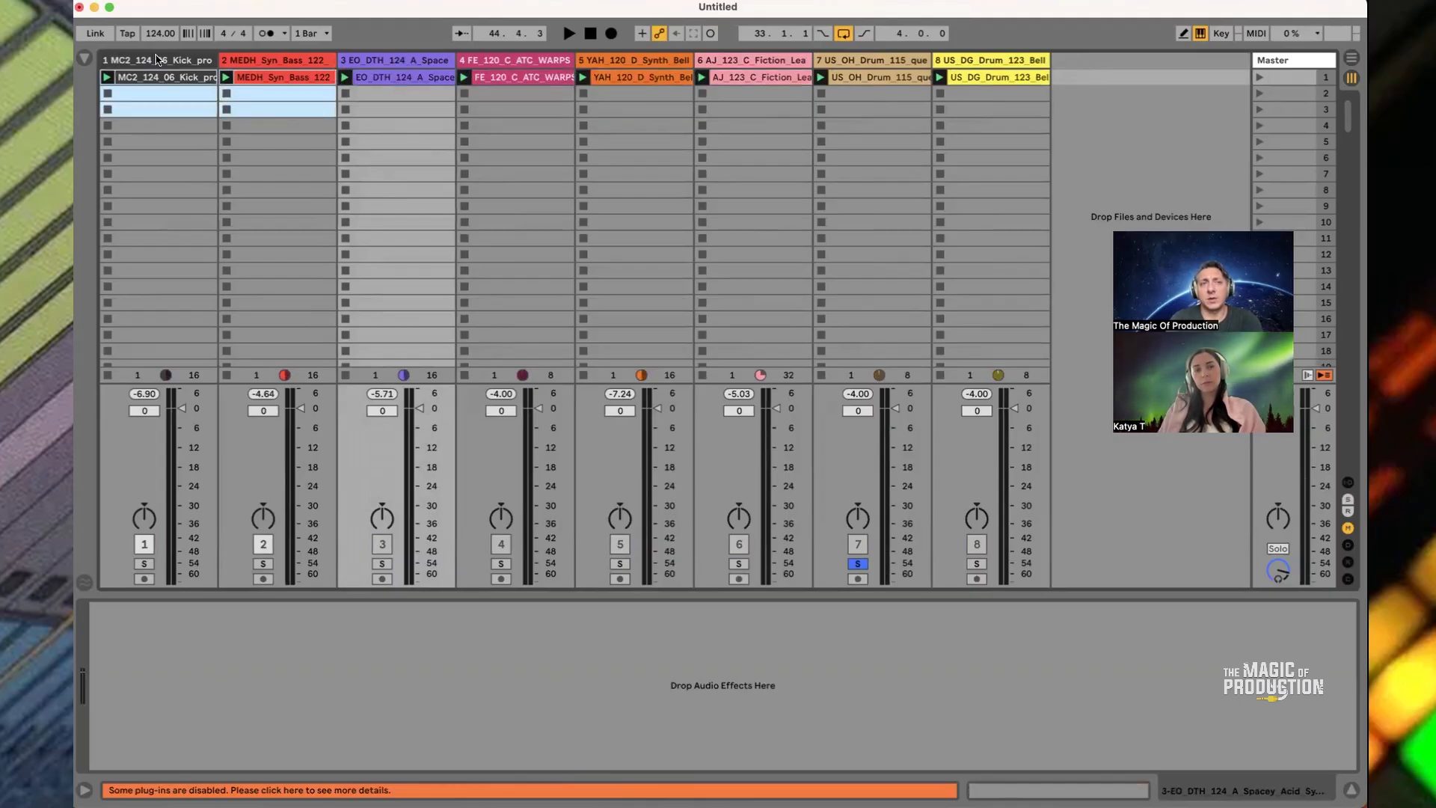
{"action": "left_click", "coordinate": [157, 60]}
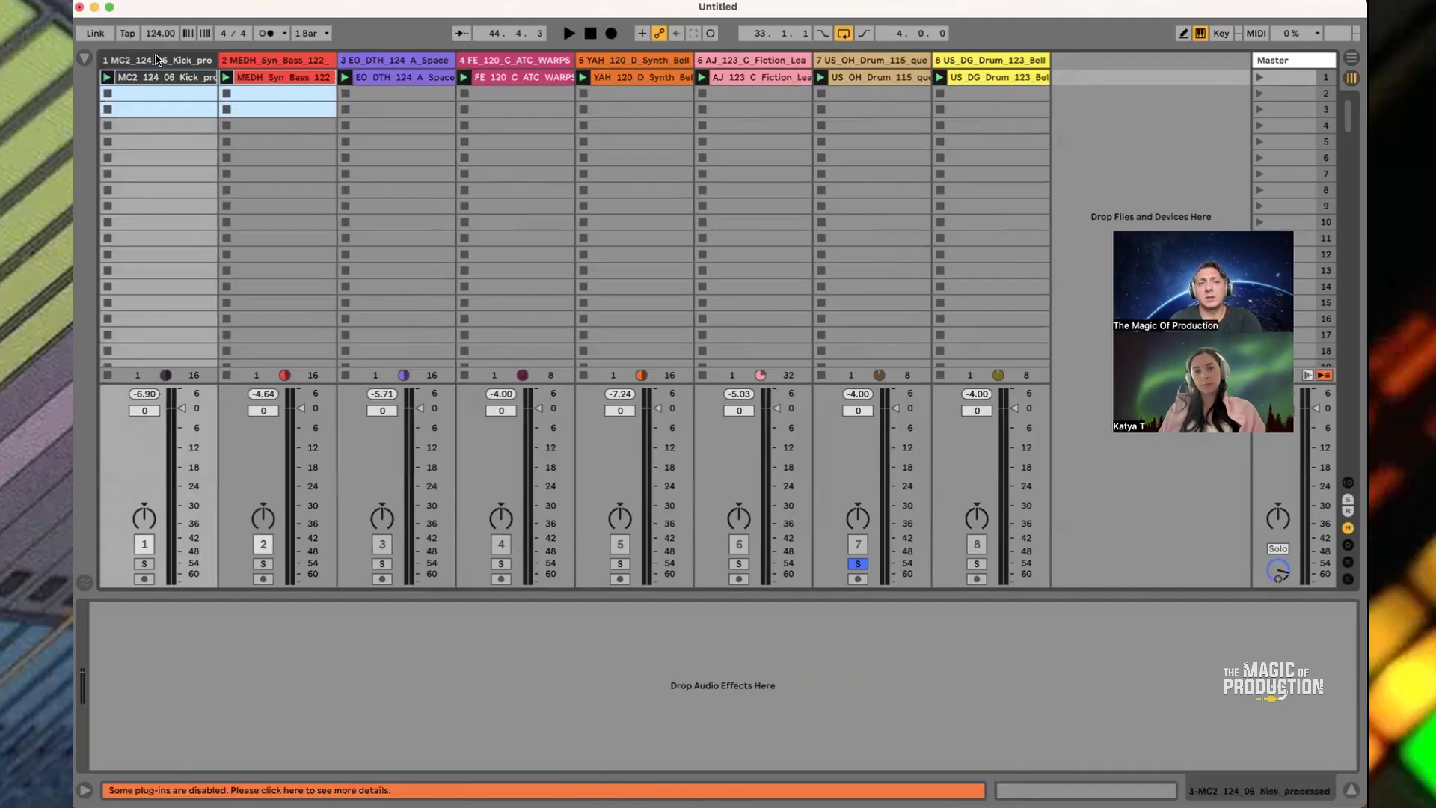
Audition the MEDH_Syn_Bass_122 and EO_DTH_124_A_Space tracks in solo one after the other
{"action": "left_click", "coordinate": [262, 563]}
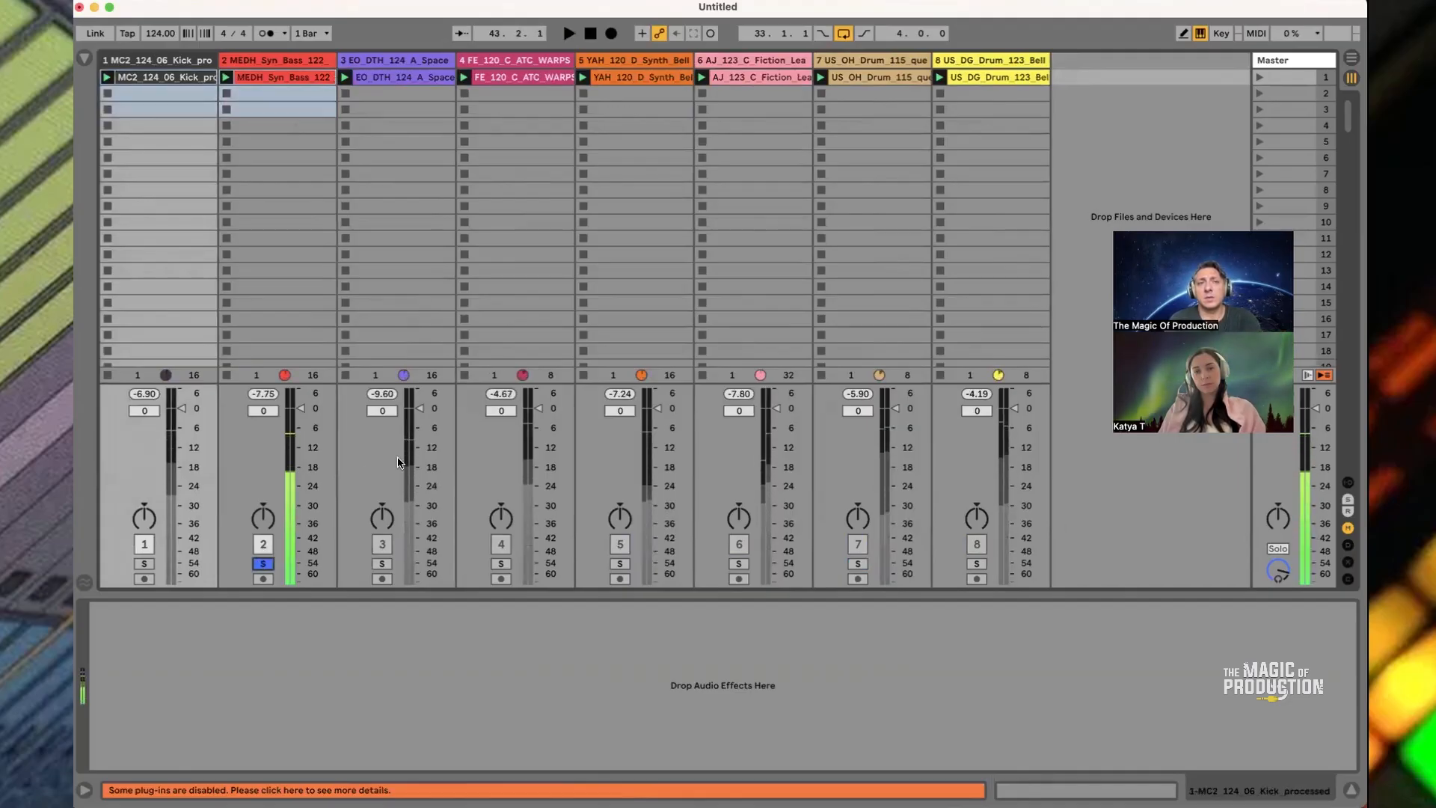
{"action": "key", "text": "space"}
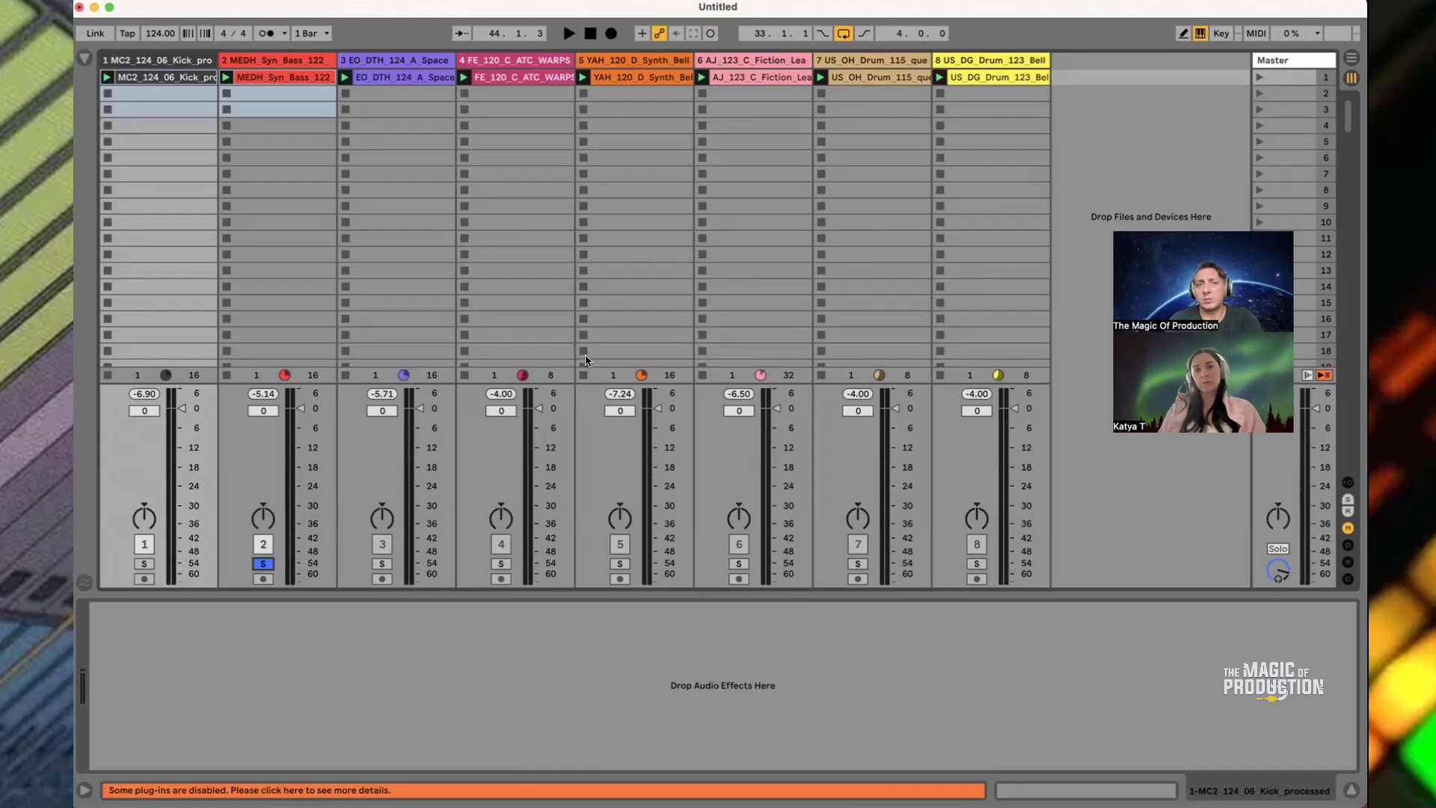
{"action": "left_click", "coordinate": [264, 564]}
{"action": "left_click", "coordinate": [383, 563]}
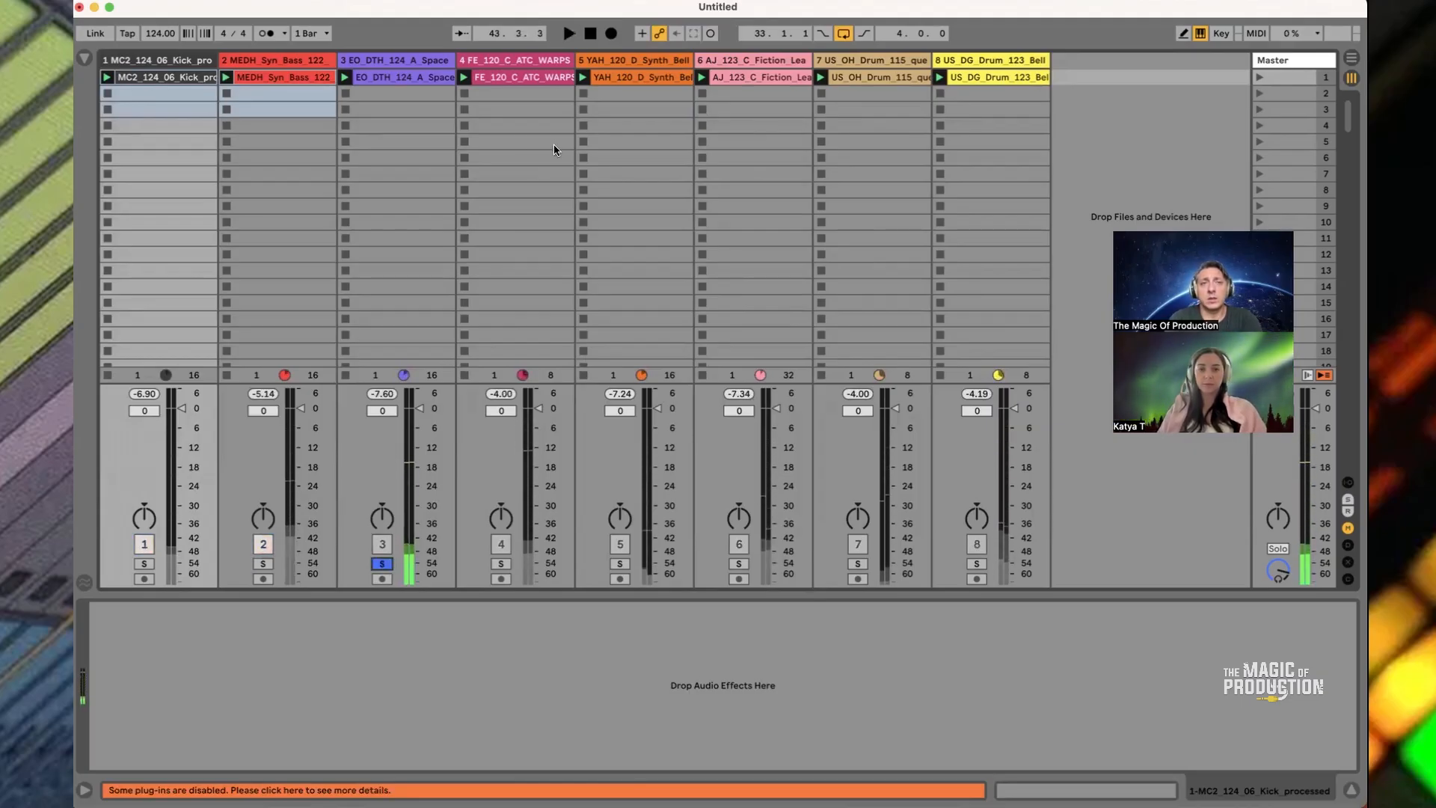
Reassign the key mappings of the eight track activators so that keys 1 to 8 follow the new track order
{"action": "key", "text": "super+k"}
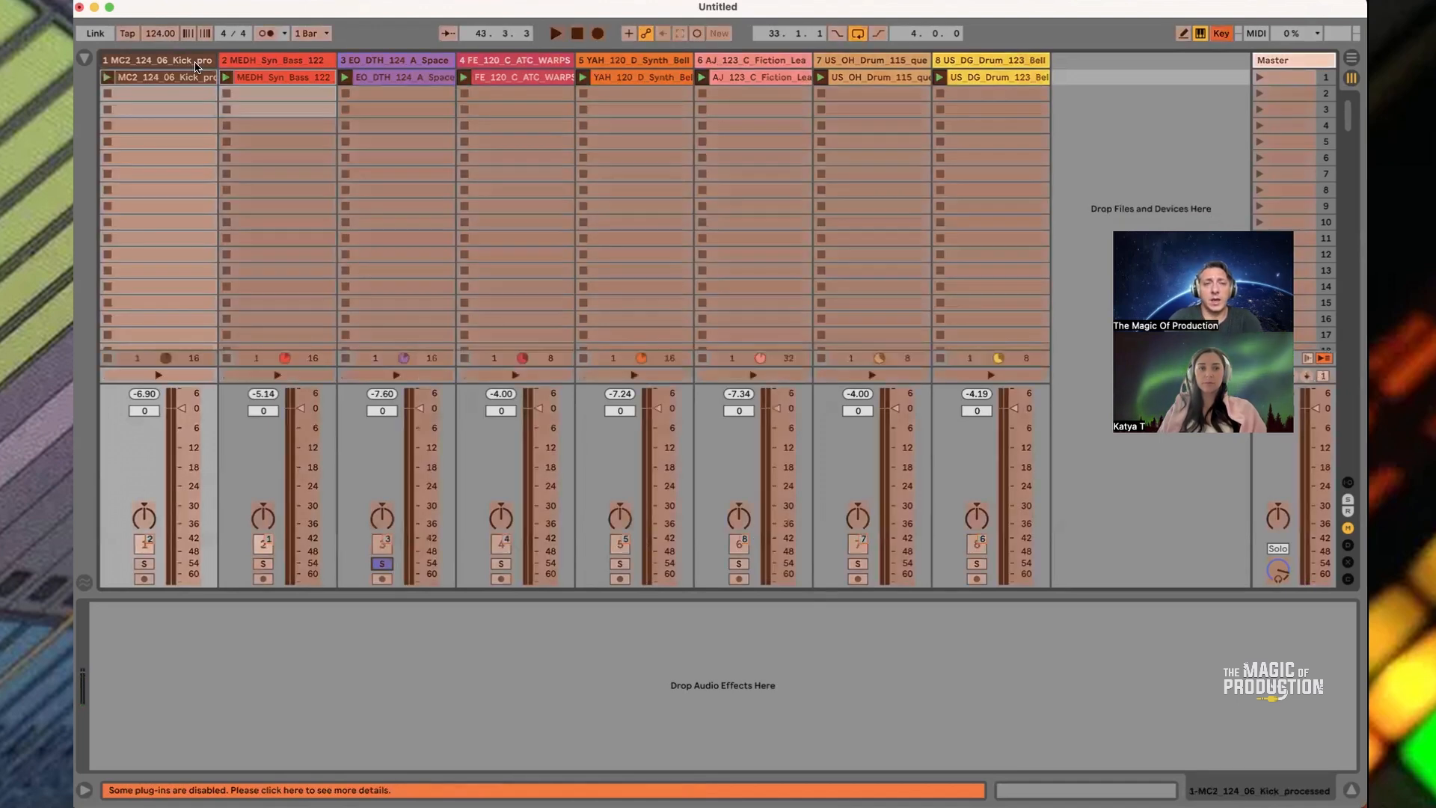
{"action": "left_click", "coordinate": [153, 539]}
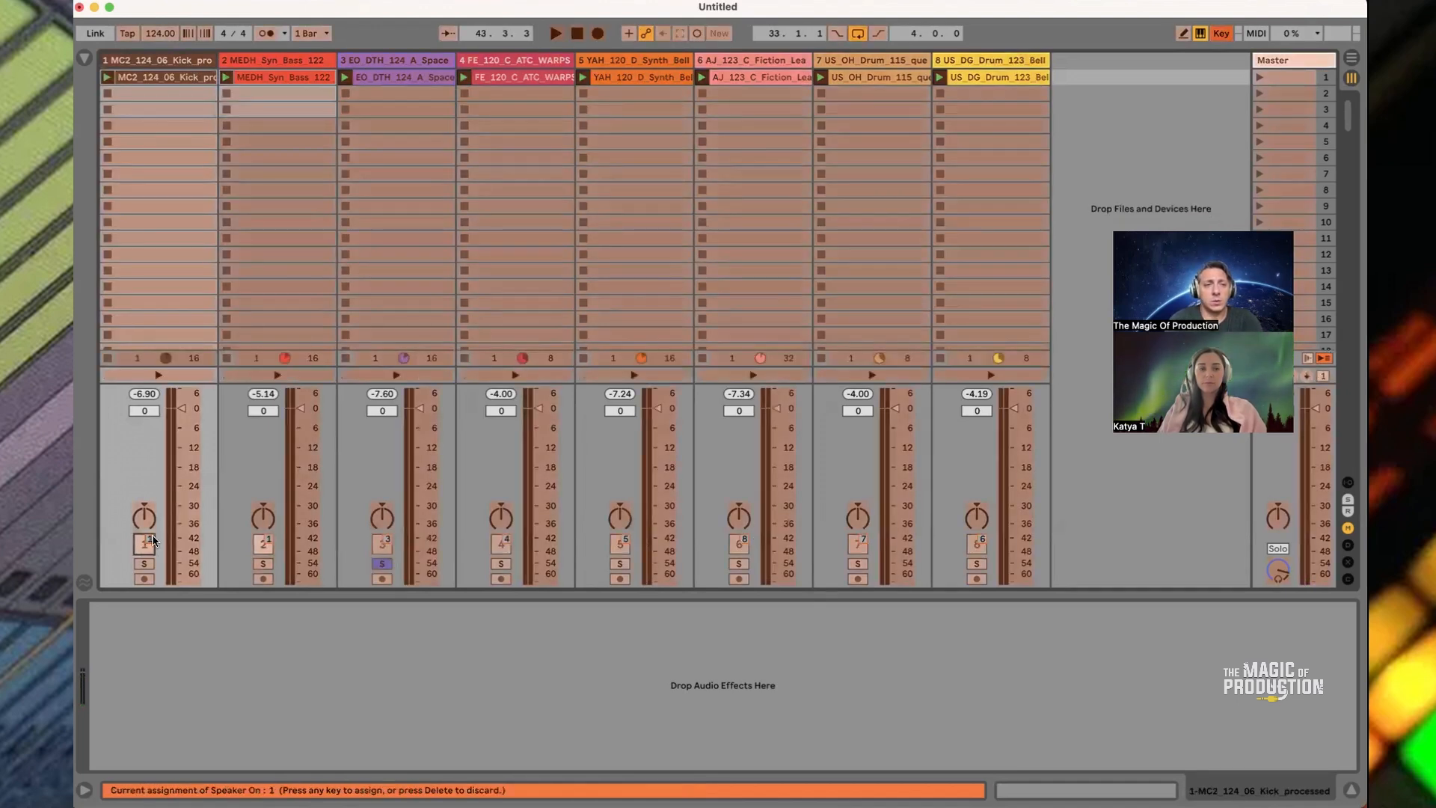
{"action": "left_click", "coordinate": [266, 543]}
{"action": "left_click", "coordinate": [387, 545]}
{"action": "left_click", "coordinate": [505, 545]}
{"action": "left_click", "coordinate": [613, 544]}
{"action": "left_click", "coordinate": [742, 545]}
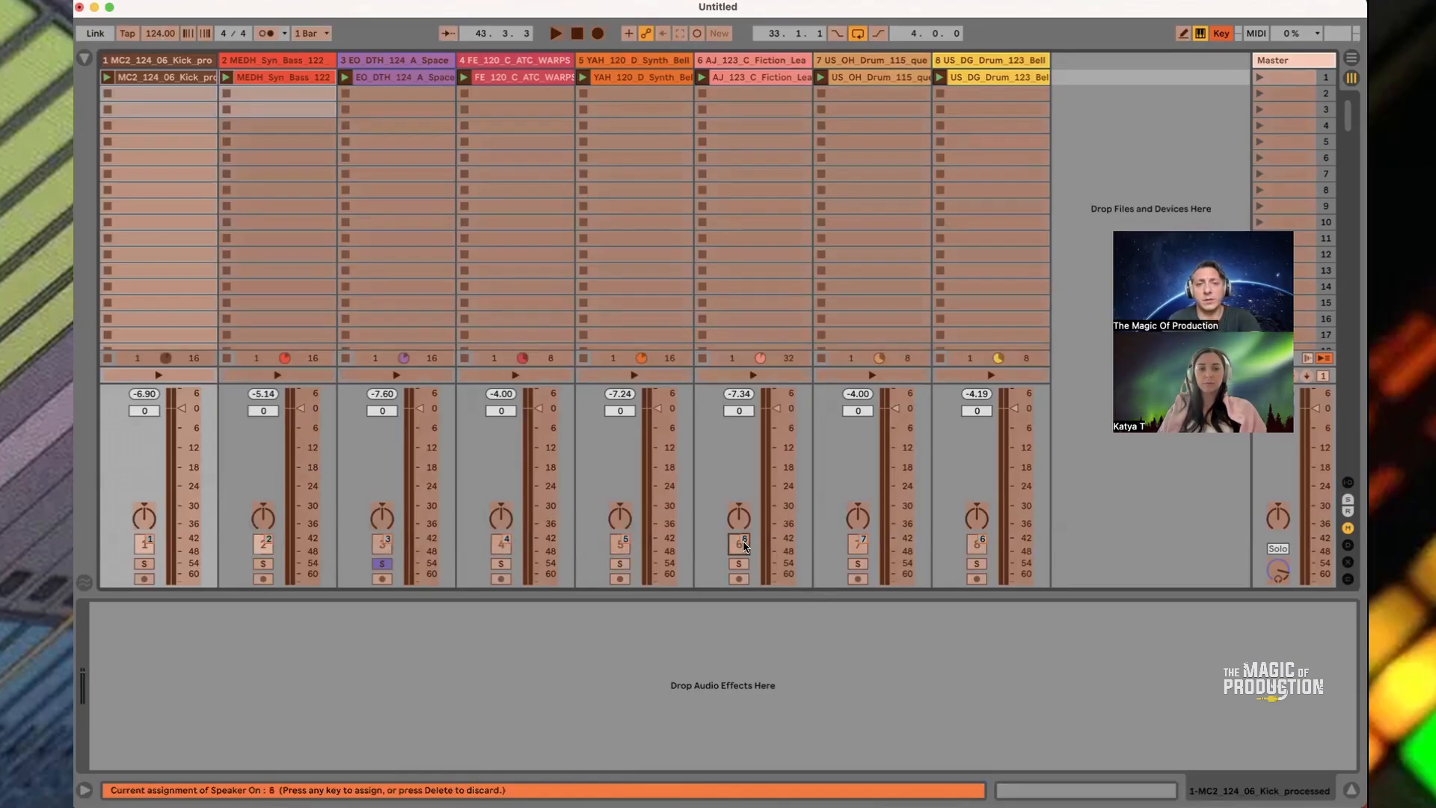
{"action": "left_click", "coordinate": [860, 546]}
{"action": "left_click", "coordinate": [979, 545]}
{"action": "key", "text": "8"}
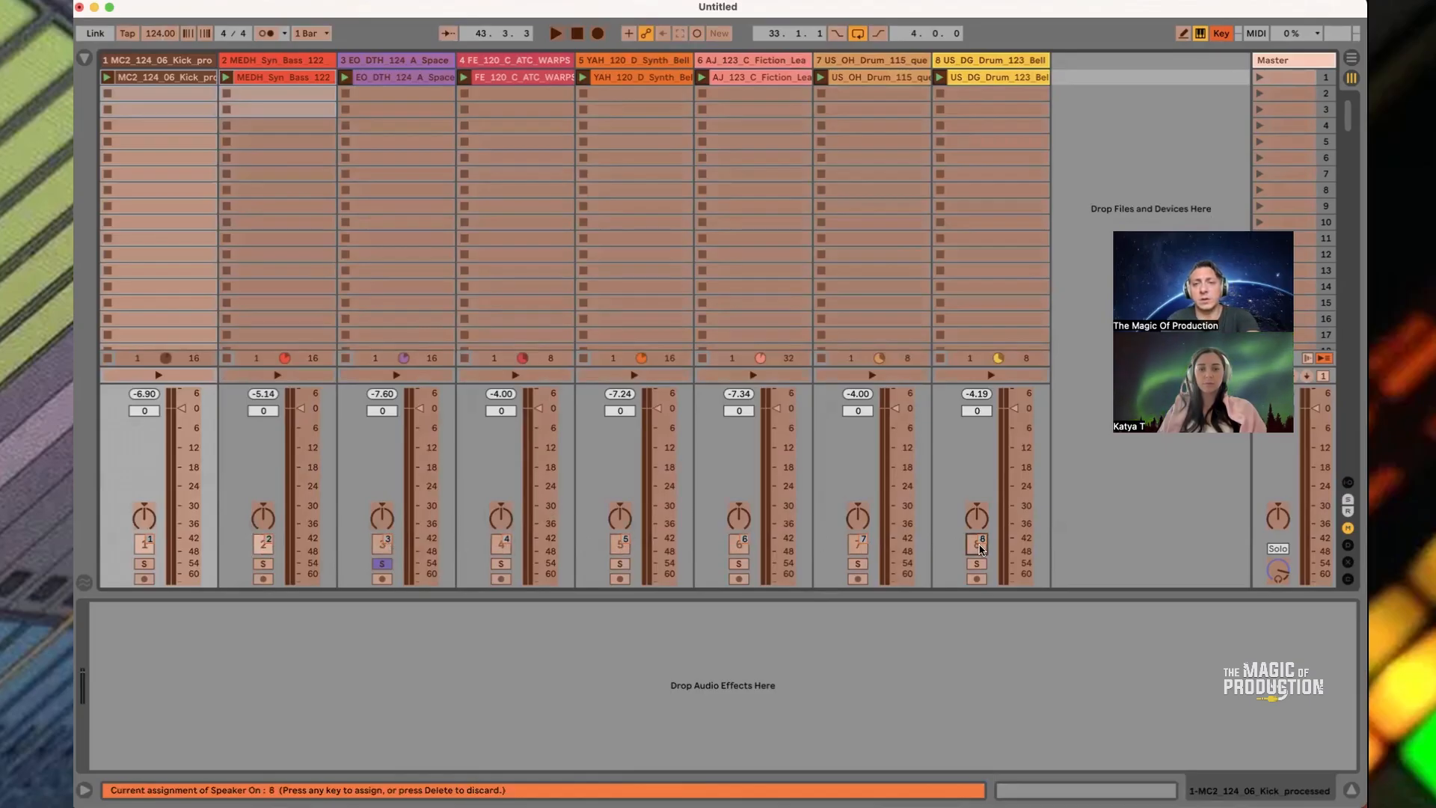
{"action": "key", "text": "super+k"}
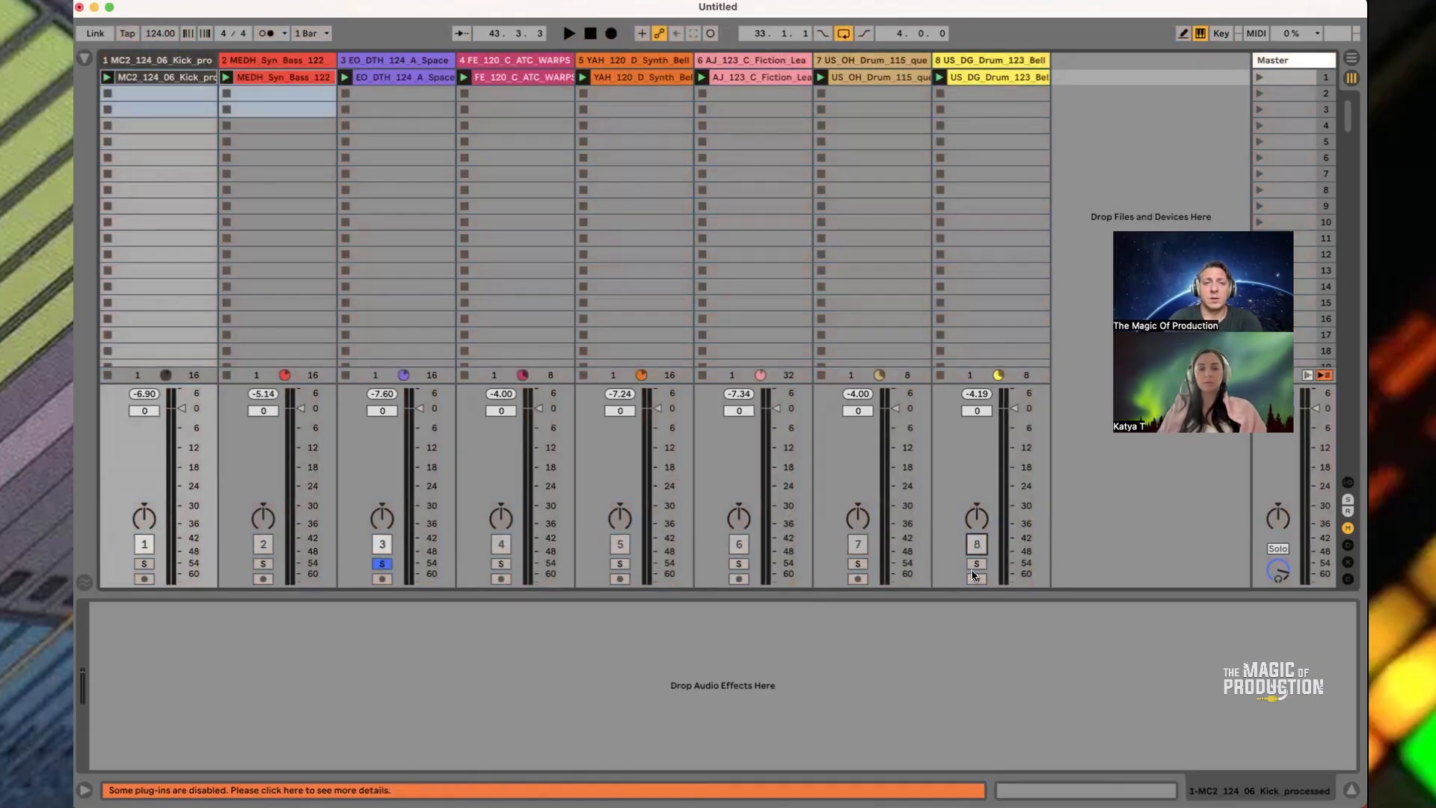
Clear the solo on EO_DTH_124_A_Space, start playback and bring the tracks in with their mapped activators until all eight are on
{"action": "left_click", "coordinate": [382, 564]}
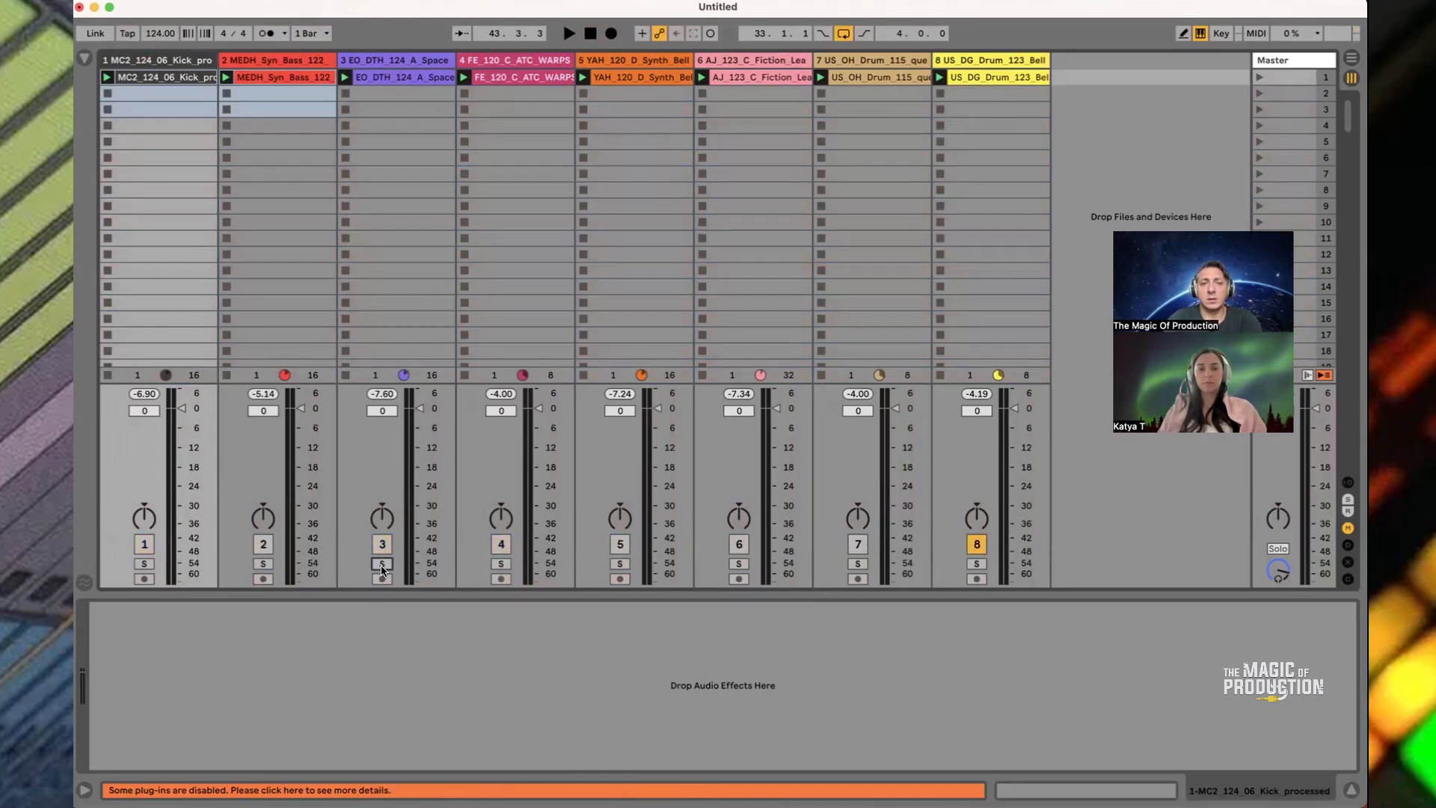
{"action": "key", "text": "space"}
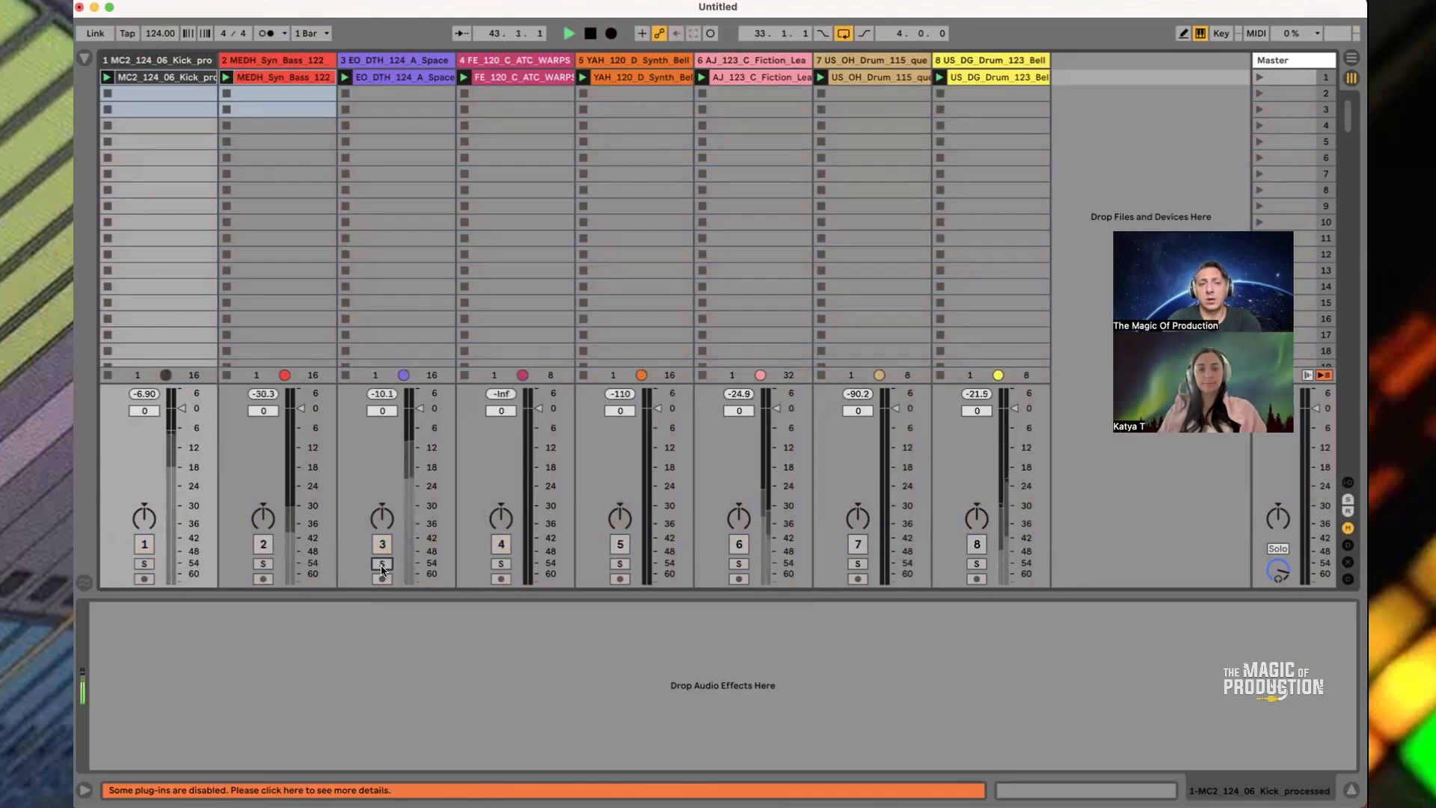
{"action": "key", "text": "6"}
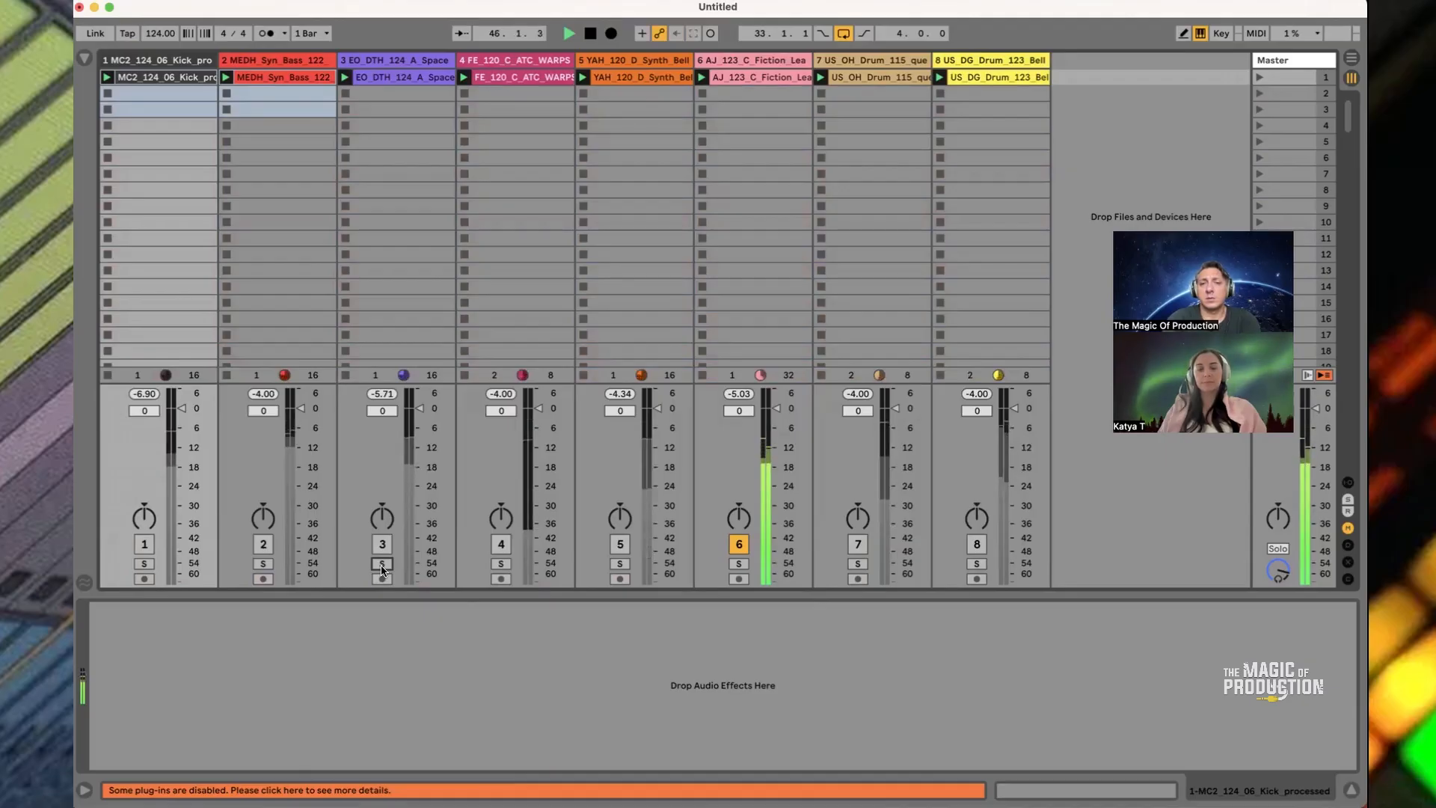
{"action": "key", "text": "3"}
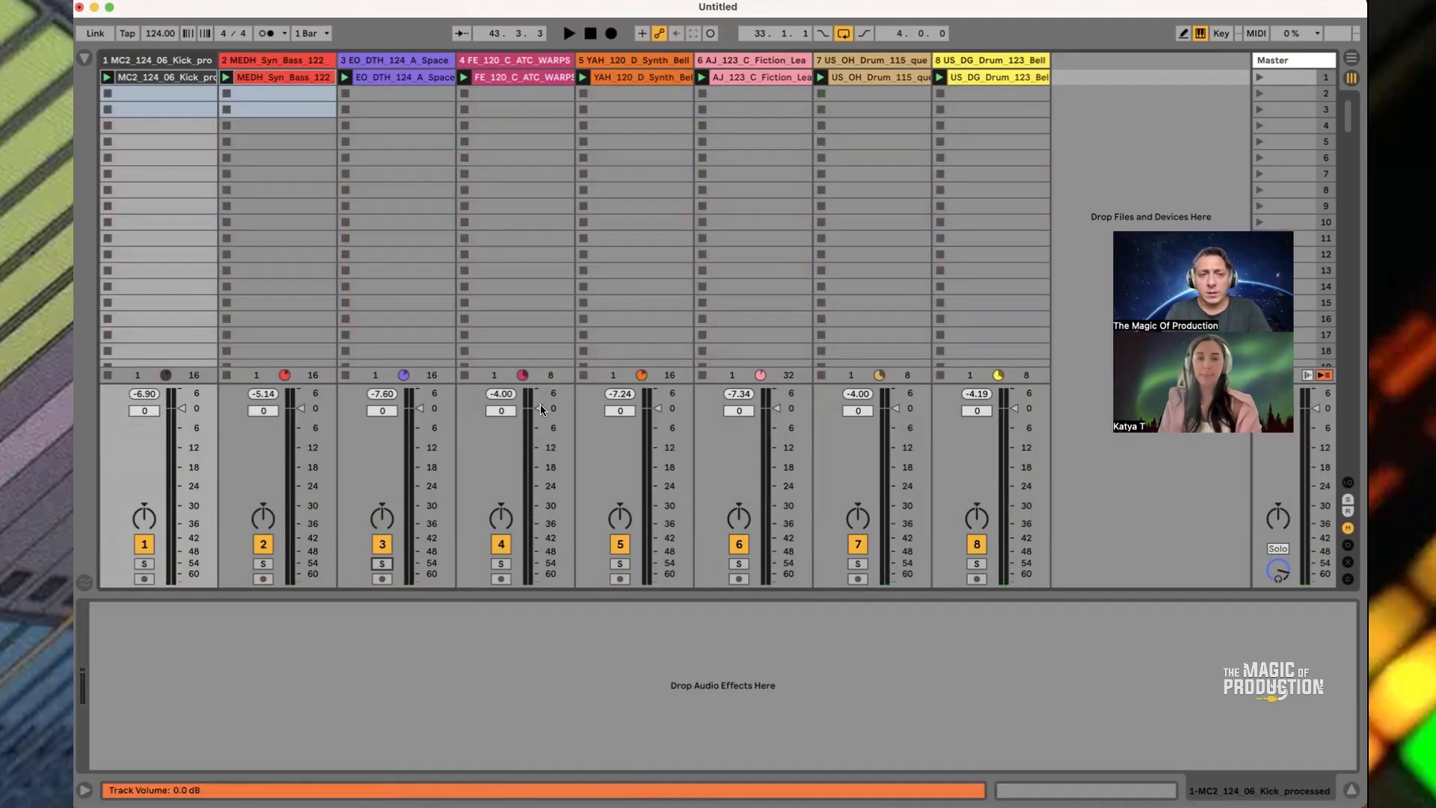
Compare the full eight-track mix with the soloed AJ_123_C_Fiction_Lead track, clearing the solo when done
{"action": "key", "text": "space"}
{"action": "key", "text": "space"}
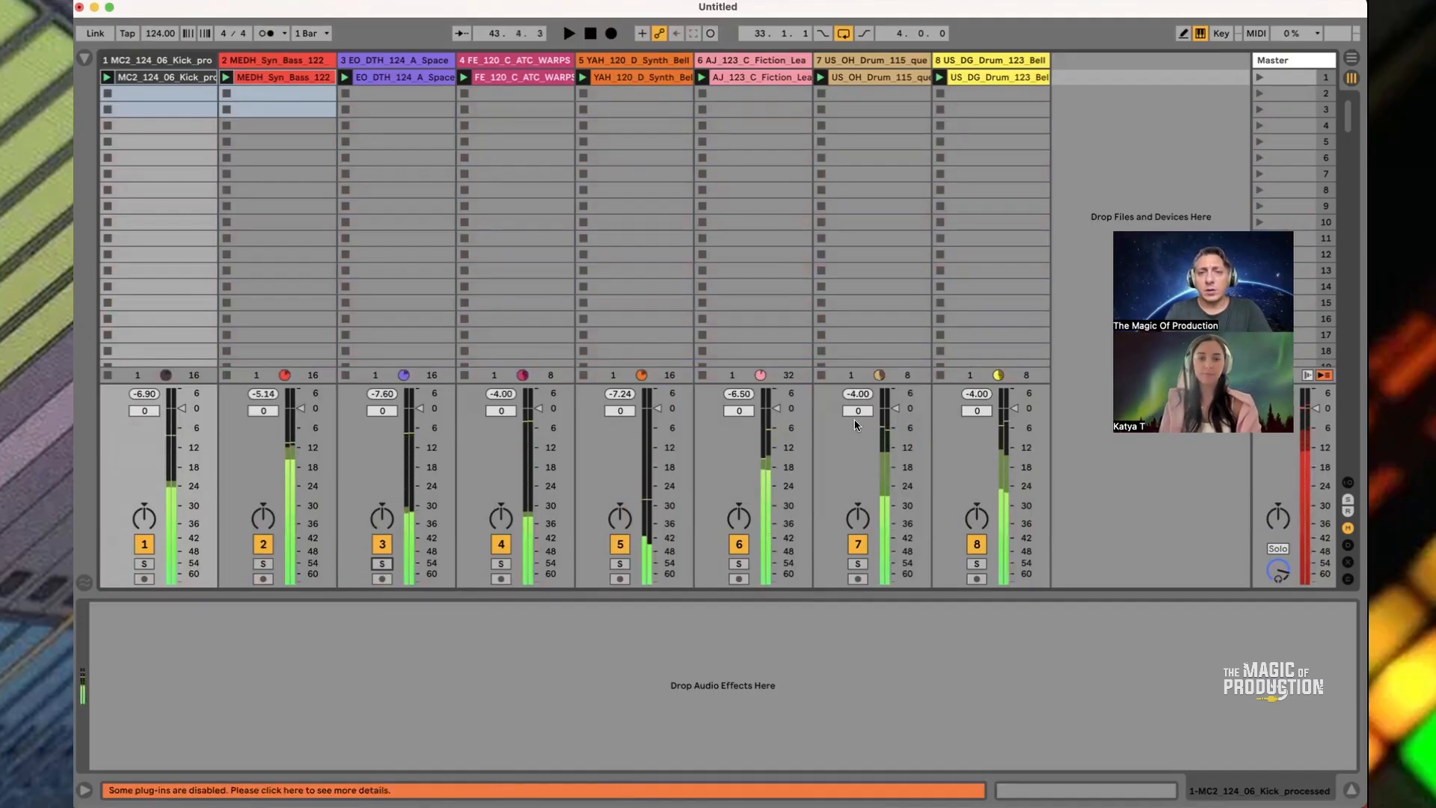
{"action": "left_click", "coordinate": [738, 563]}
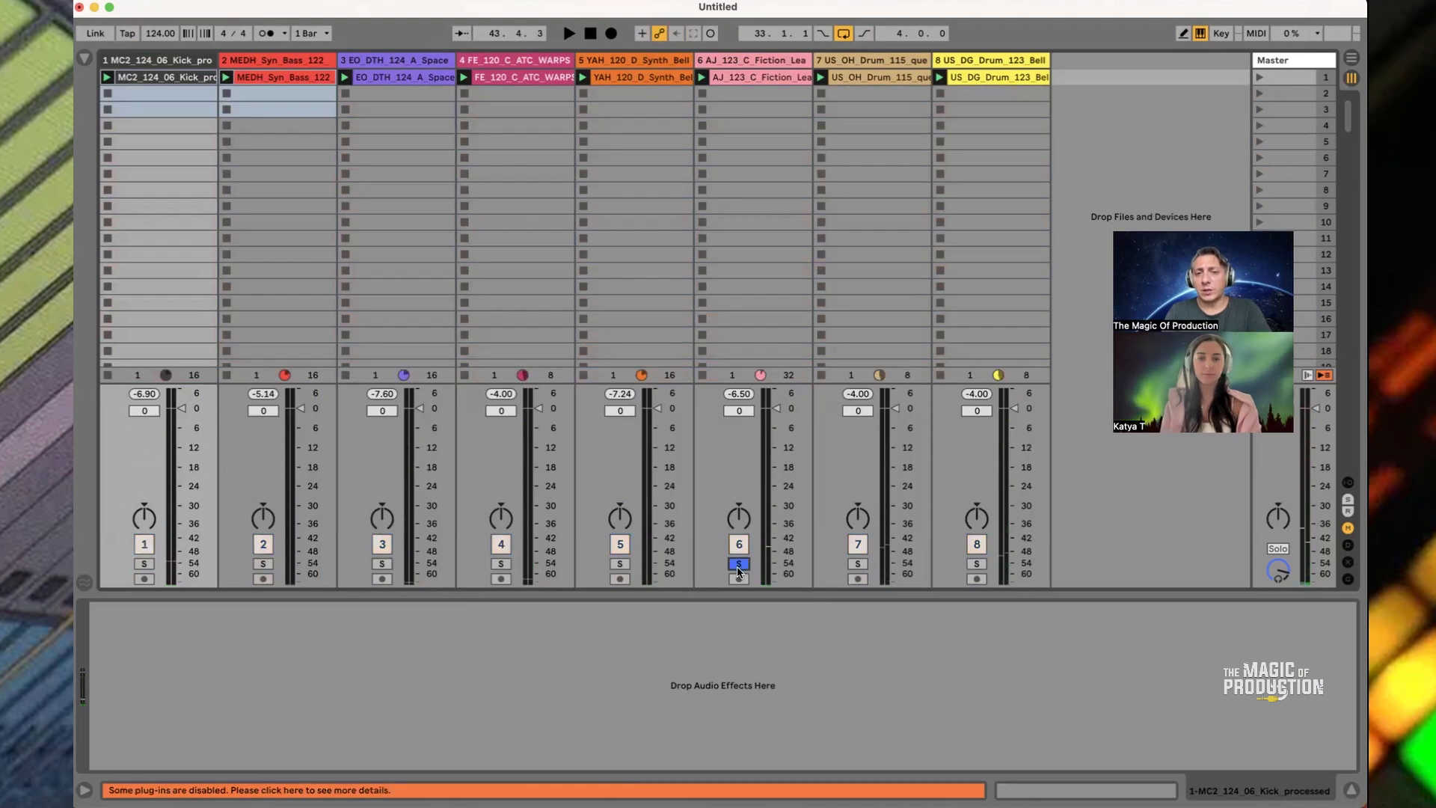
{"action": "key", "text": "space"}
{"action": "key", "text": "space"}
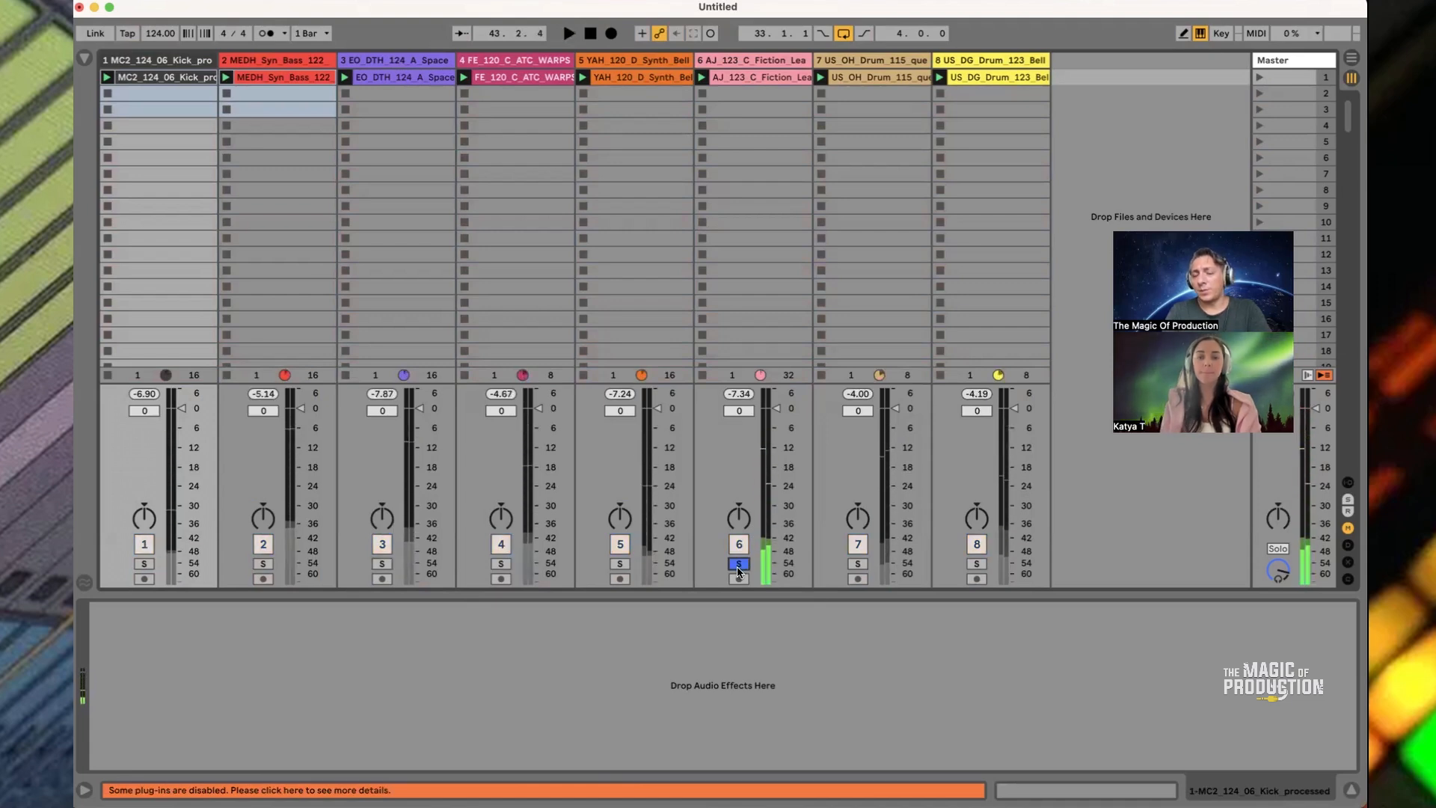
{"action": "left_click", "coordinate": [737, 569]}
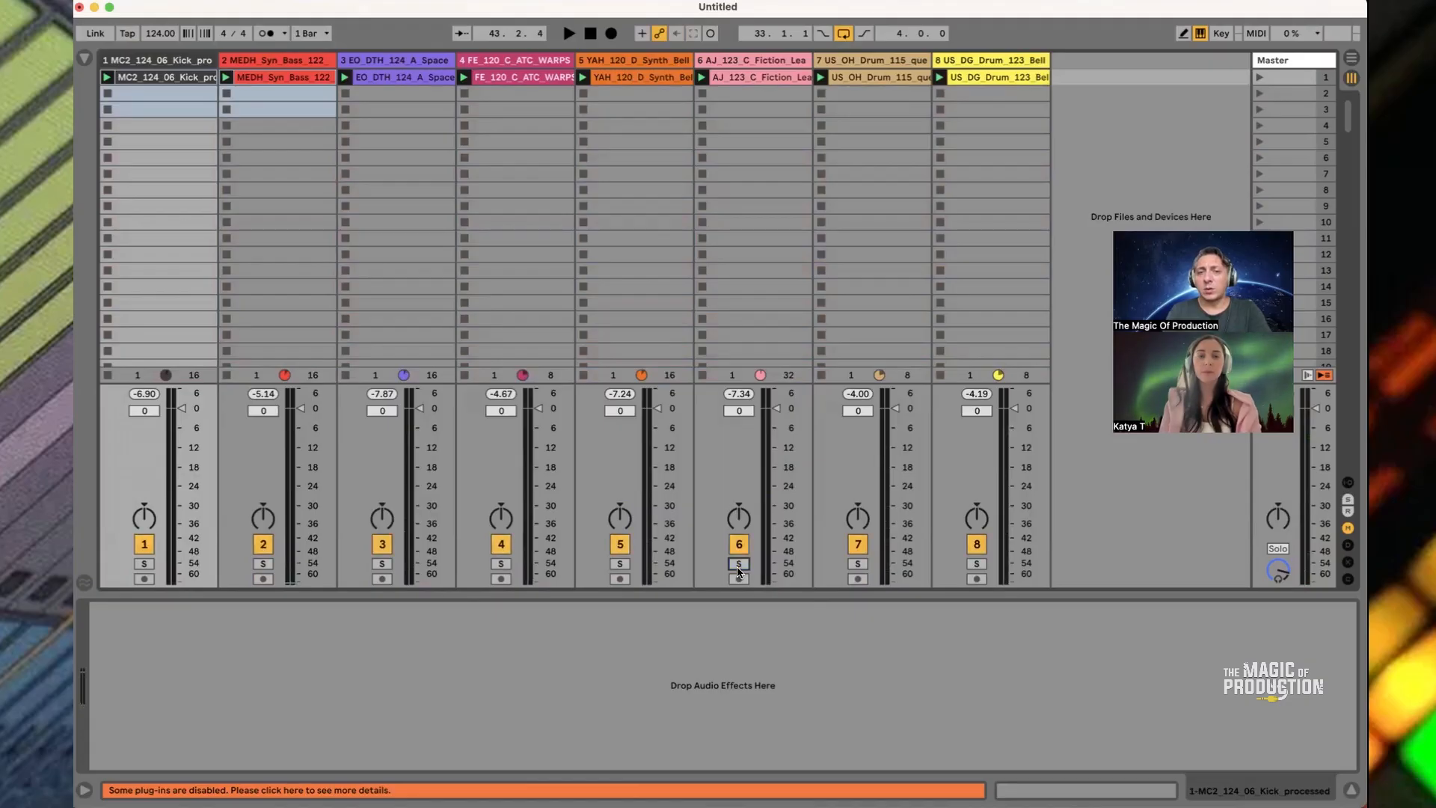
{"action": "key", "text": "space"}
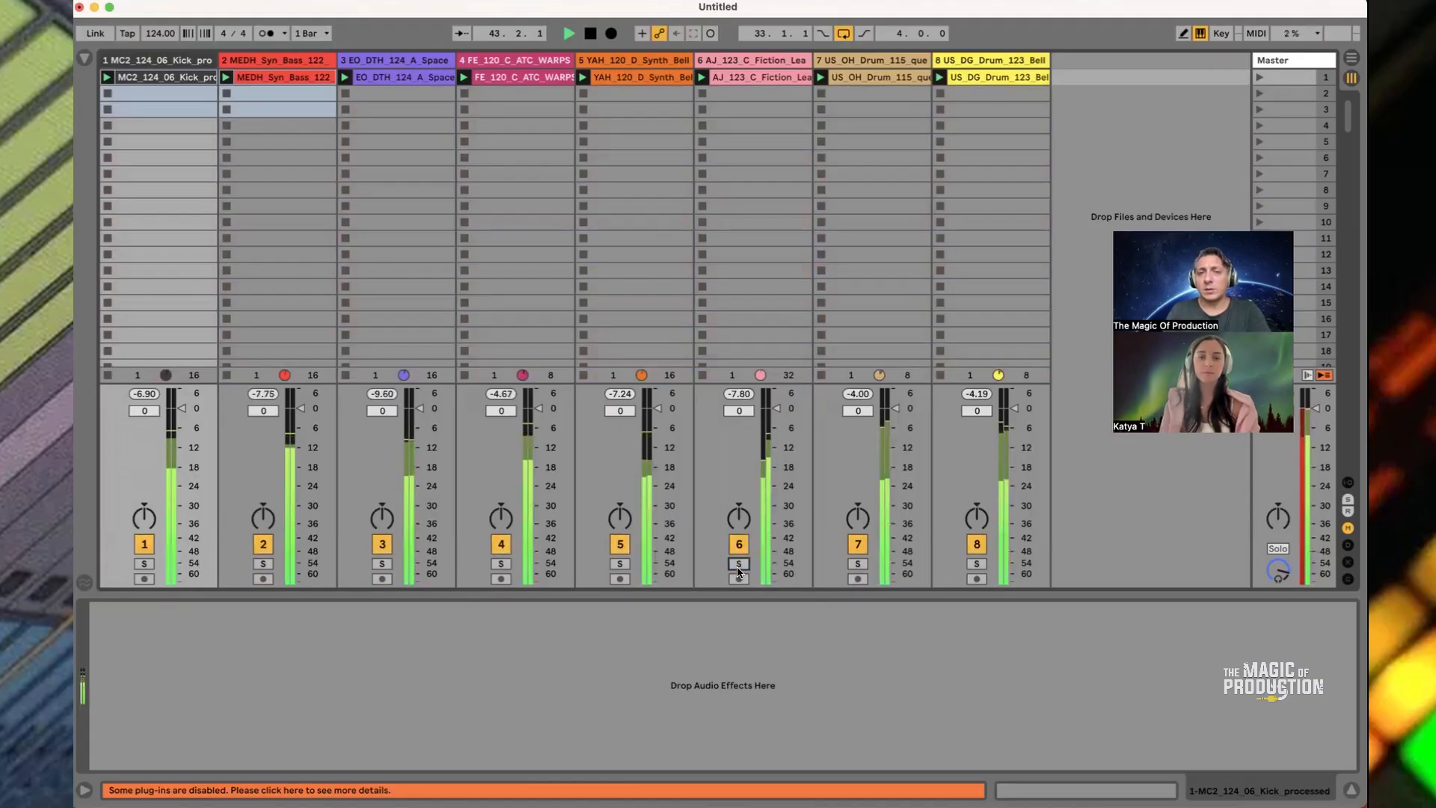
{"action": "key", "text": "space"}
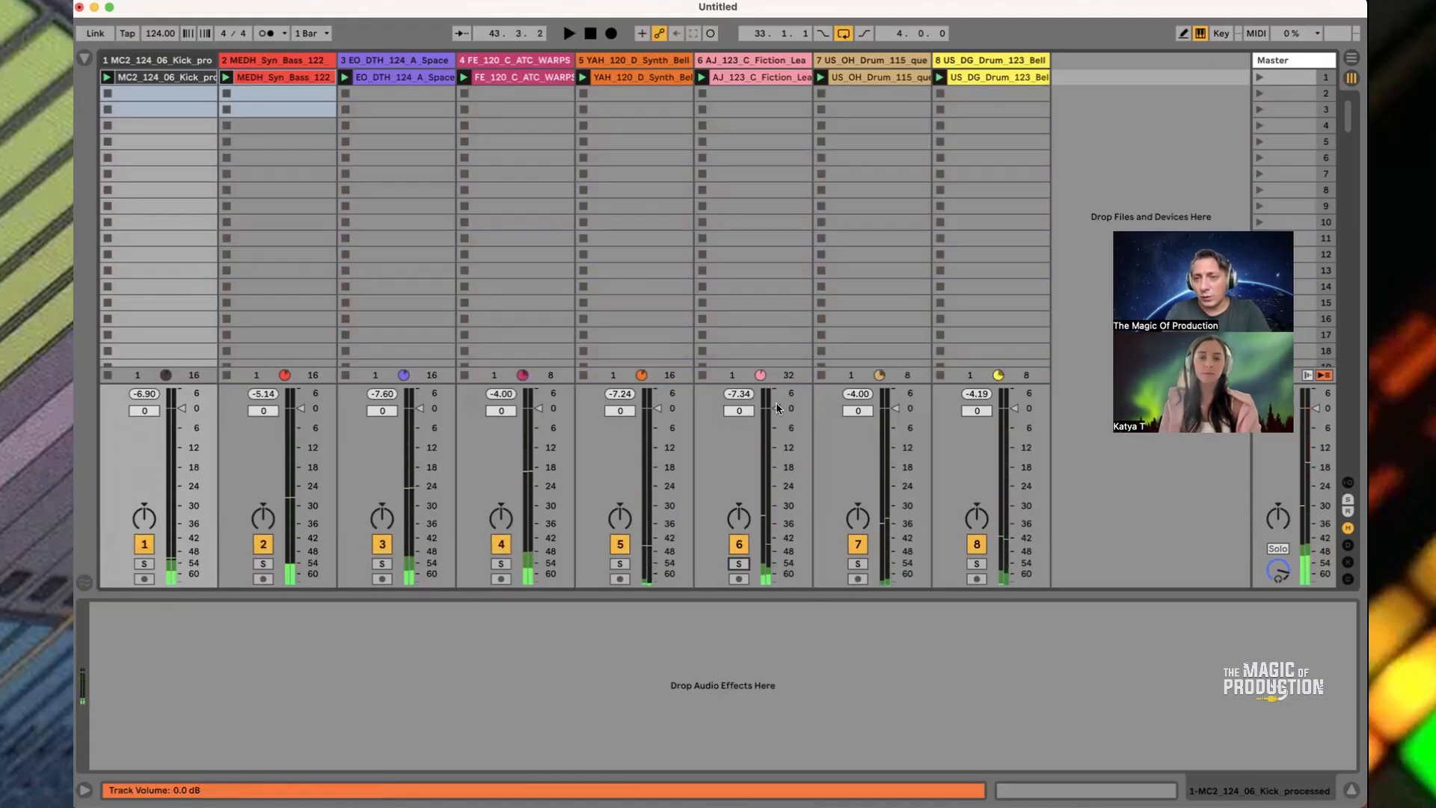
Lower the AJ_123_C_Fiction_Lead track's volume to -7.2 dB and listen to the mix in playback
{"action": "left_click_drag", "start_coordinate": [735, 410], "coordinate": [734, 430]}
{"action": "key", "text": "space"}
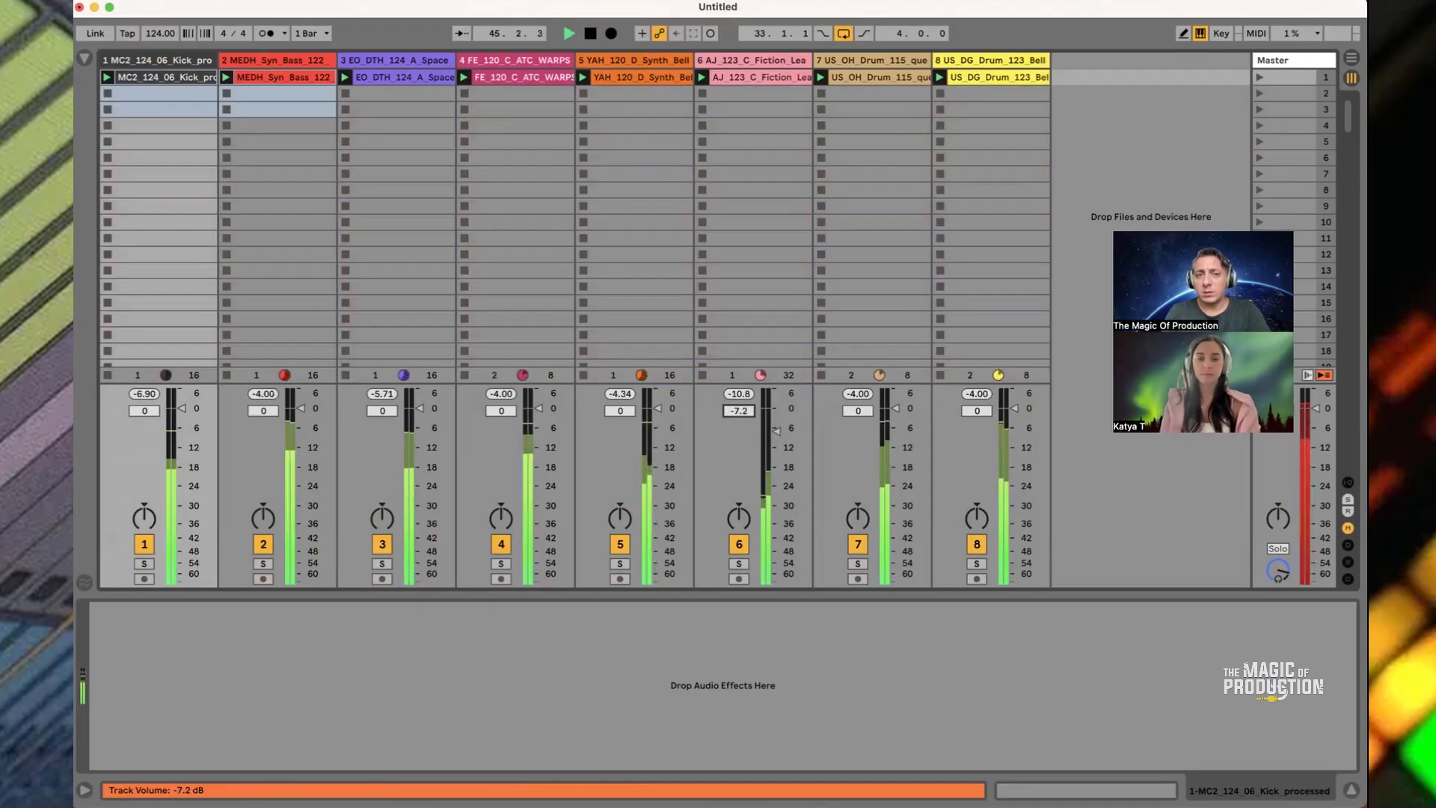
{"action": "key", "text": "space"}
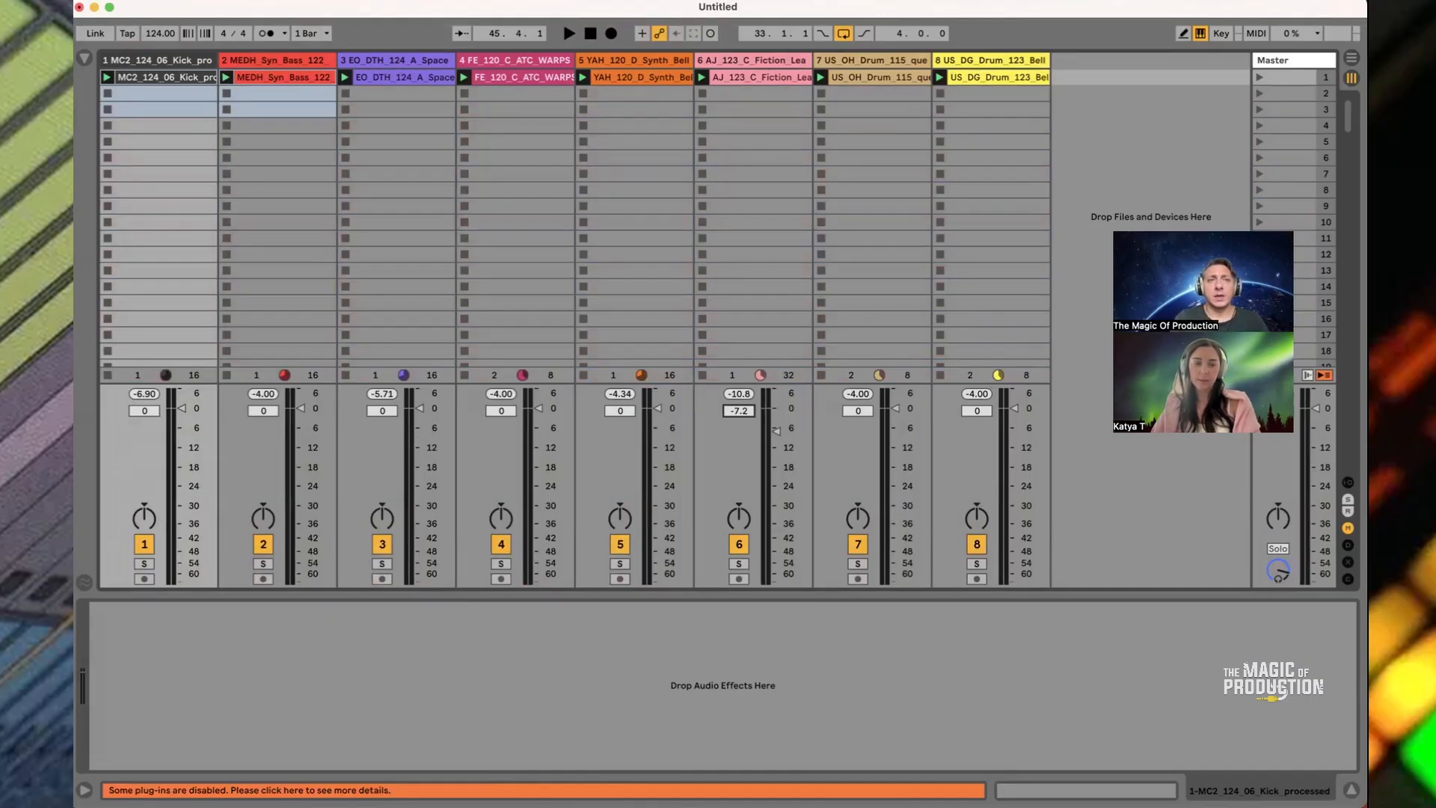
Save the Live Set as Demo2 and collect its files from elsewhere, other projects and the User Library, excluding Factory Packs
{"action": "left_click", "coordinate": [139, 1]}
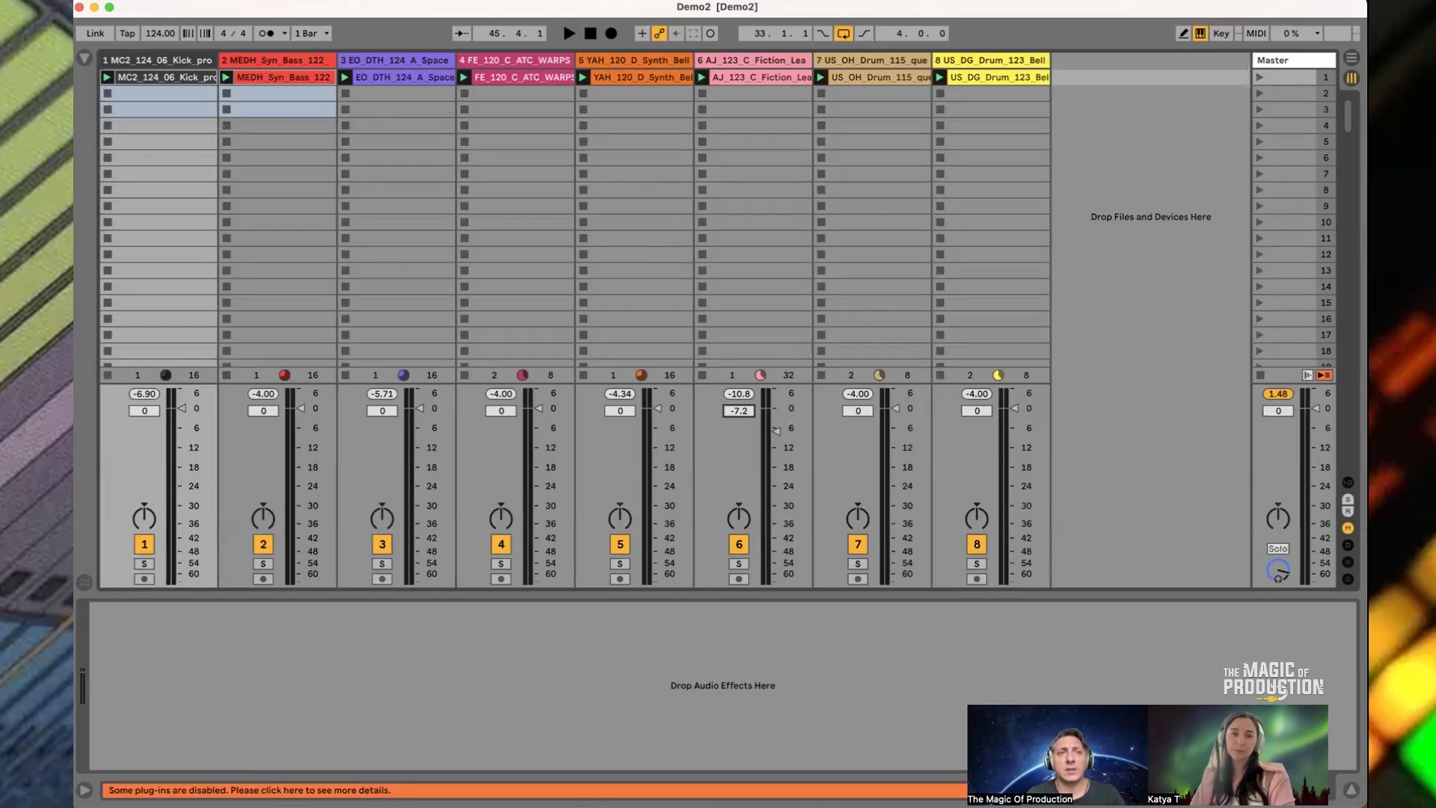
{"action": "left_click", "coordinate": [152, 1]}
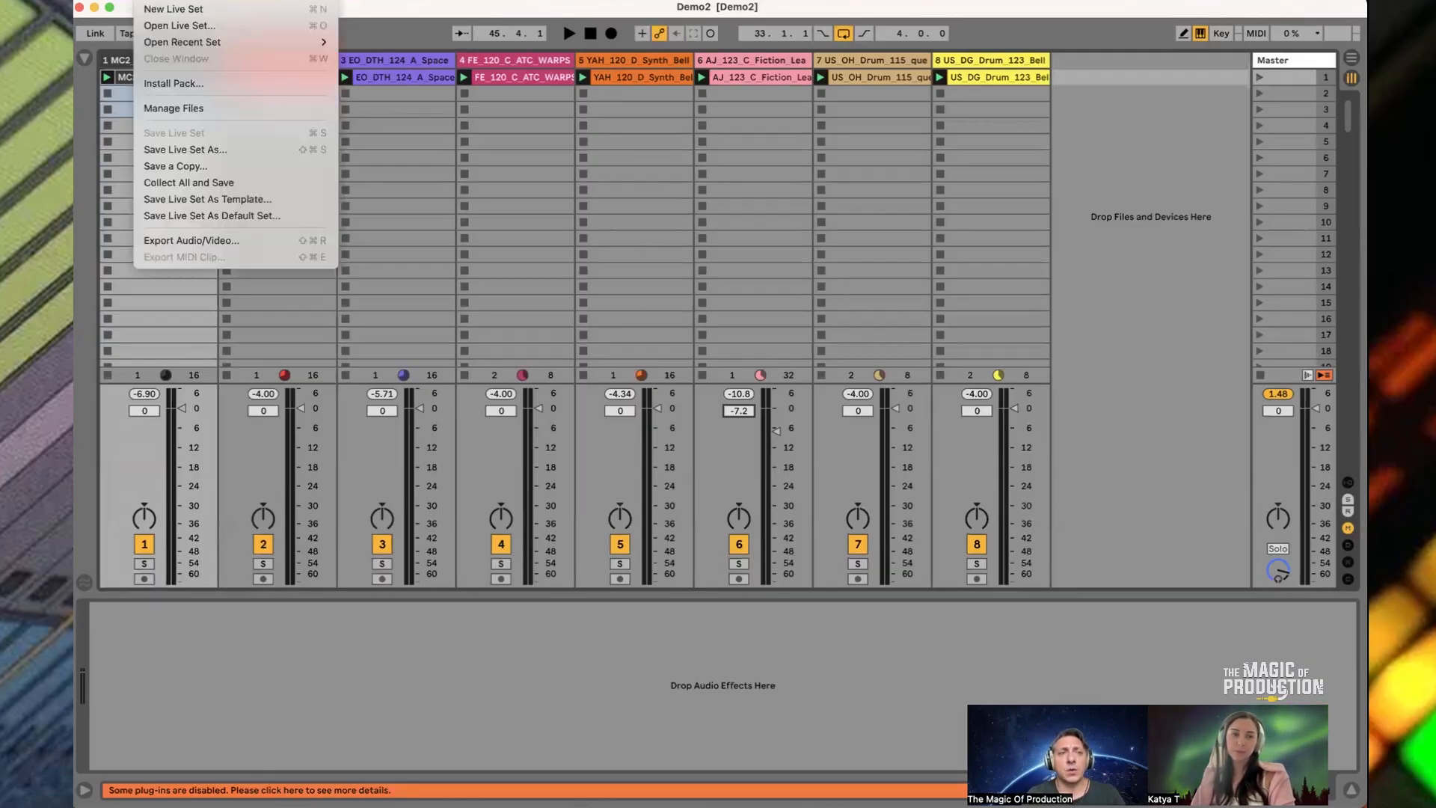
{"action": "left_click", "coordinate": [204, 184]}
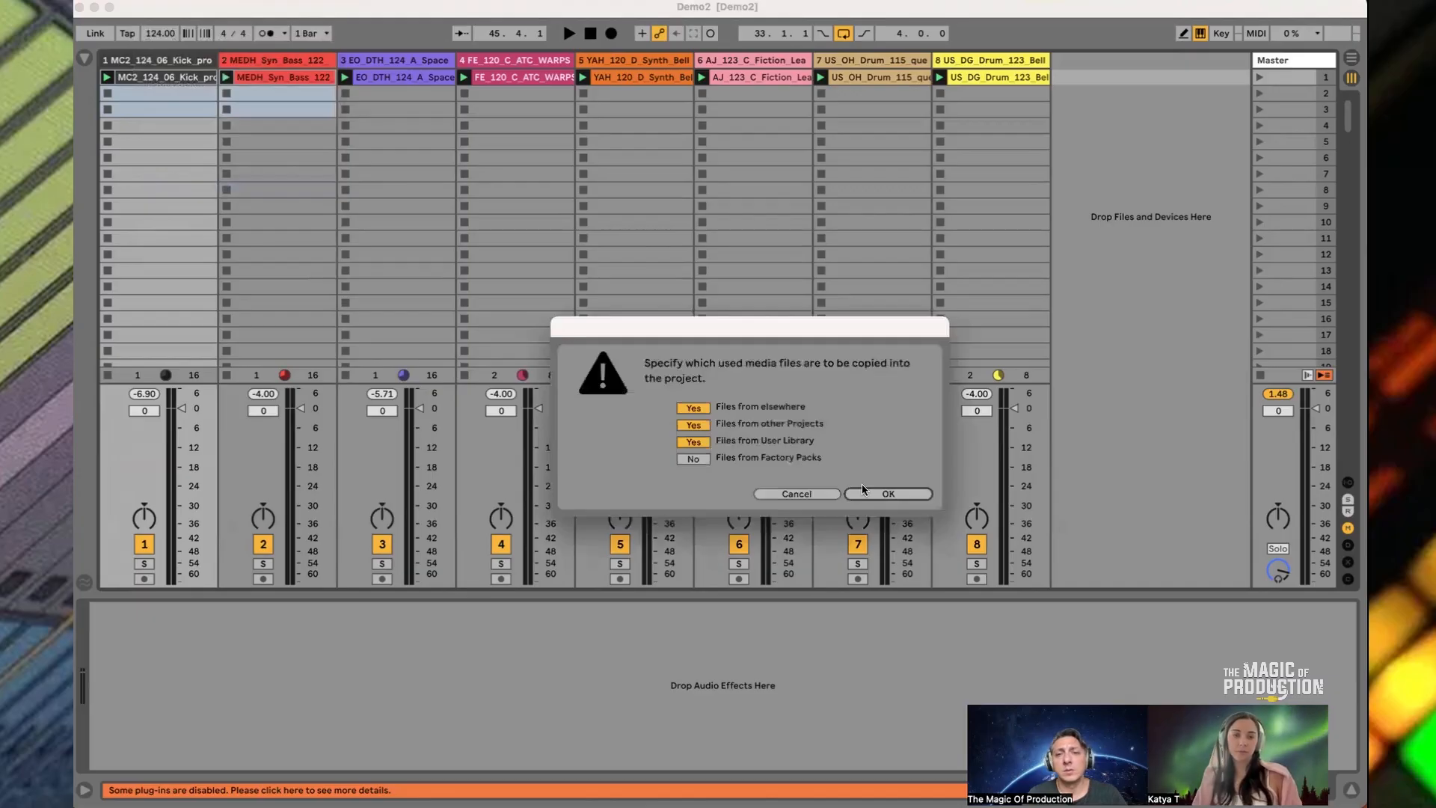
{"action": "left_click", "coordinate": [866, 494]}
Switch to the Finder window and open the Alien In The Jungle Project folder inside 2025 NEW PROJECTS
{"action": "key", "text": "ctrl+Up"}
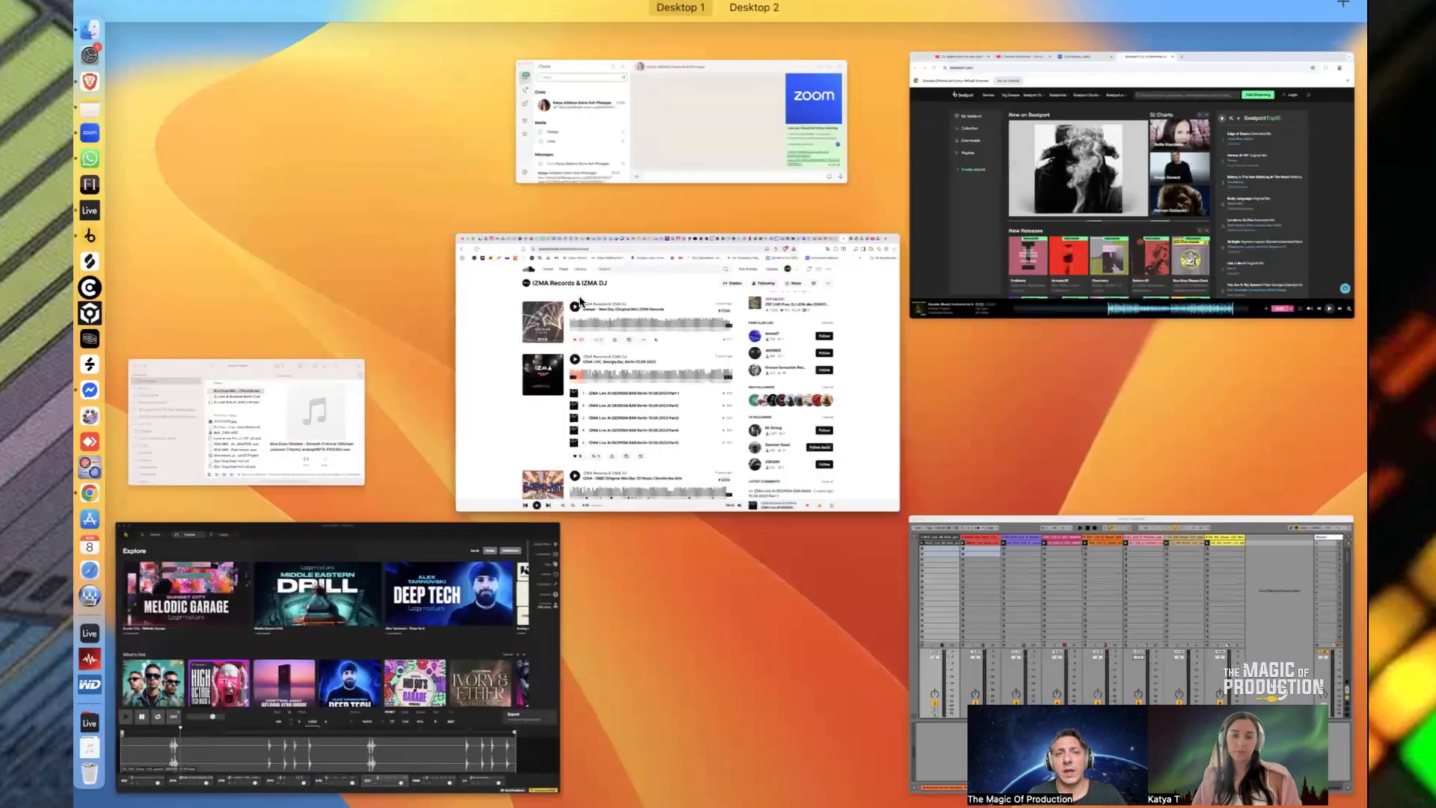
{"action": "left_click", "coordinate": [362, 365]}
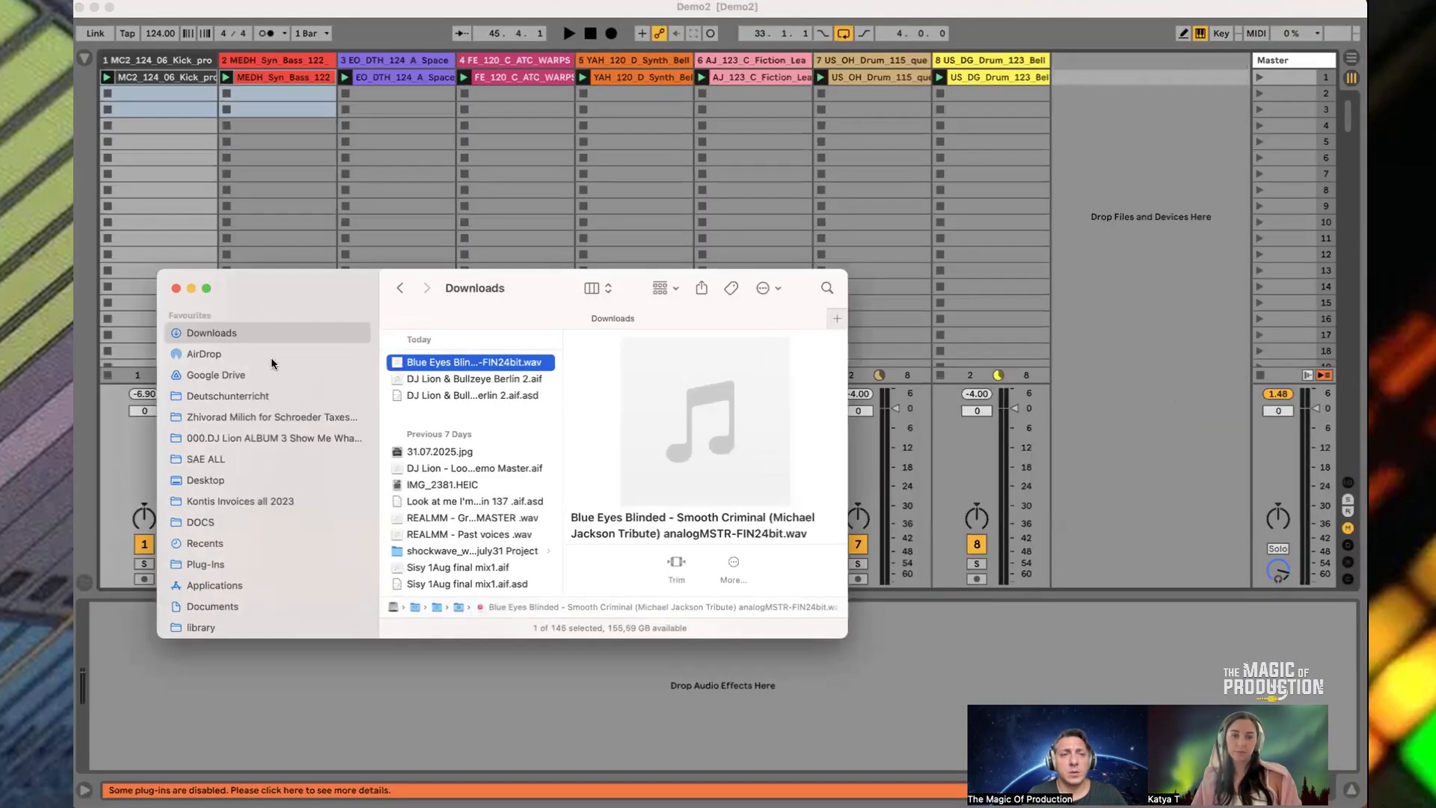
{"action": "left_click", "coordinate": [258, 436]}
{"action": "double_click", "coordinate": [459, 363]}
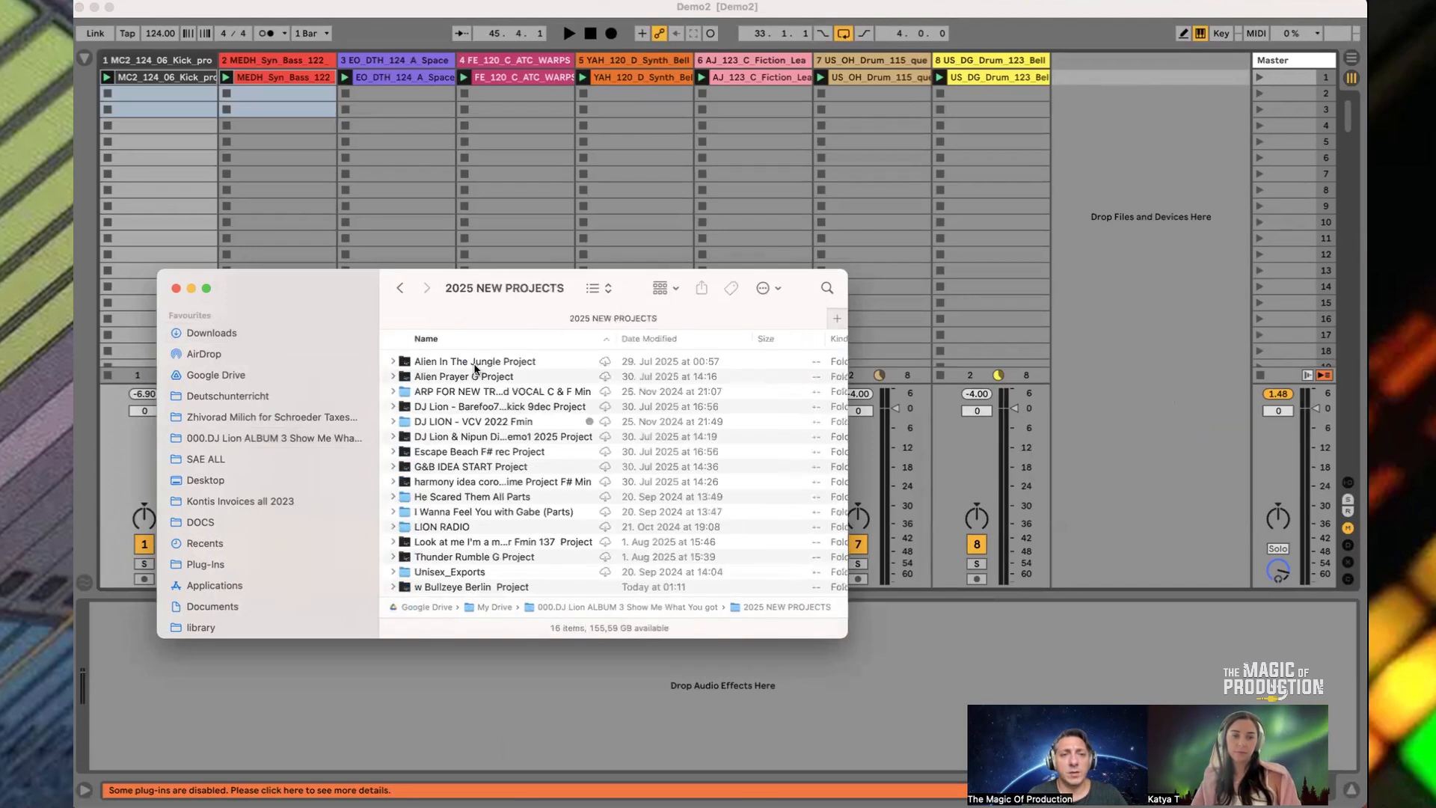
{"action": "double_click", "coordinate": [490, 362]}
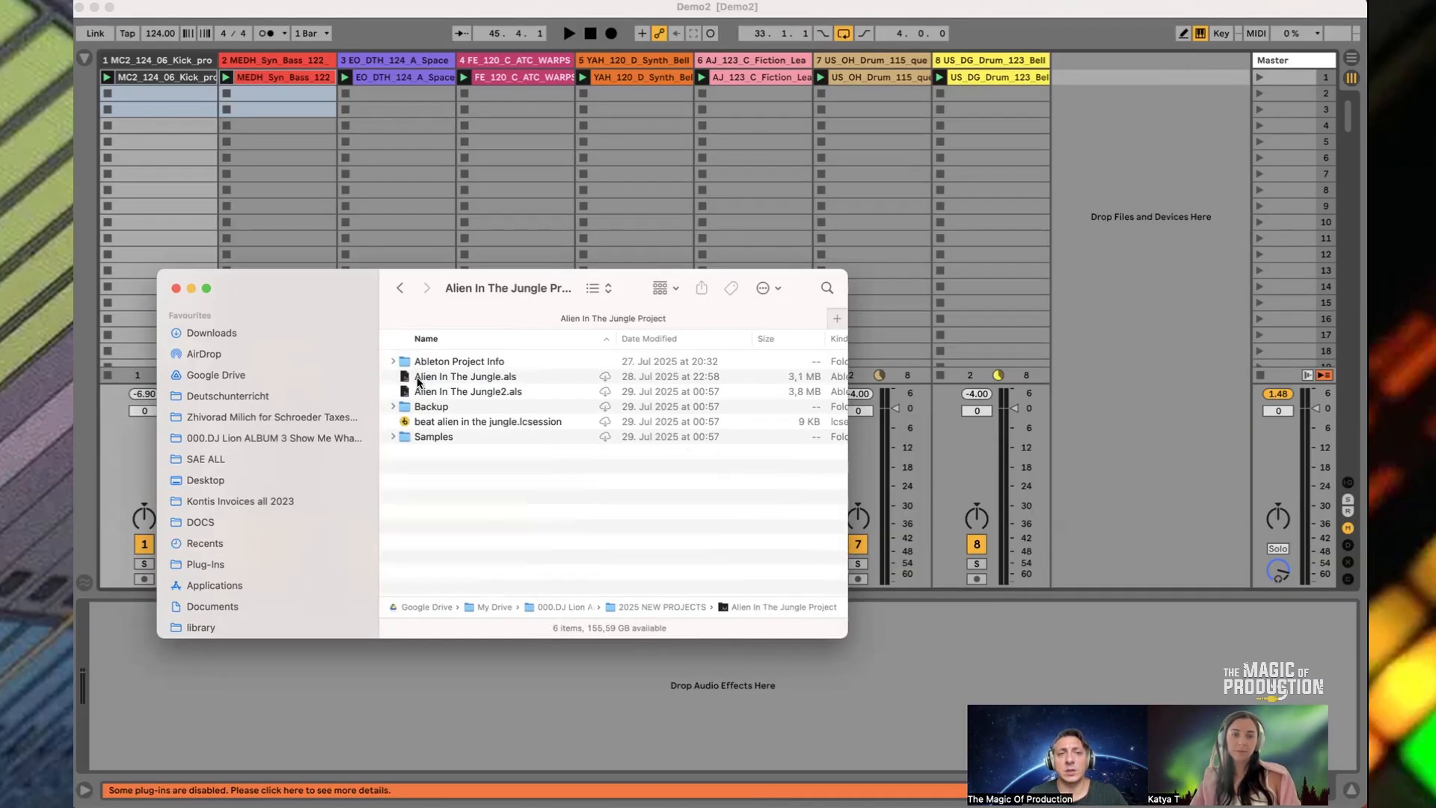
Examine the sample files in the project's Samples > Imported folder, and collapse the Imported folder again
{"action": "left_click", "coordinate": [438, 439]}
{"action": "key", "text": "Right"}
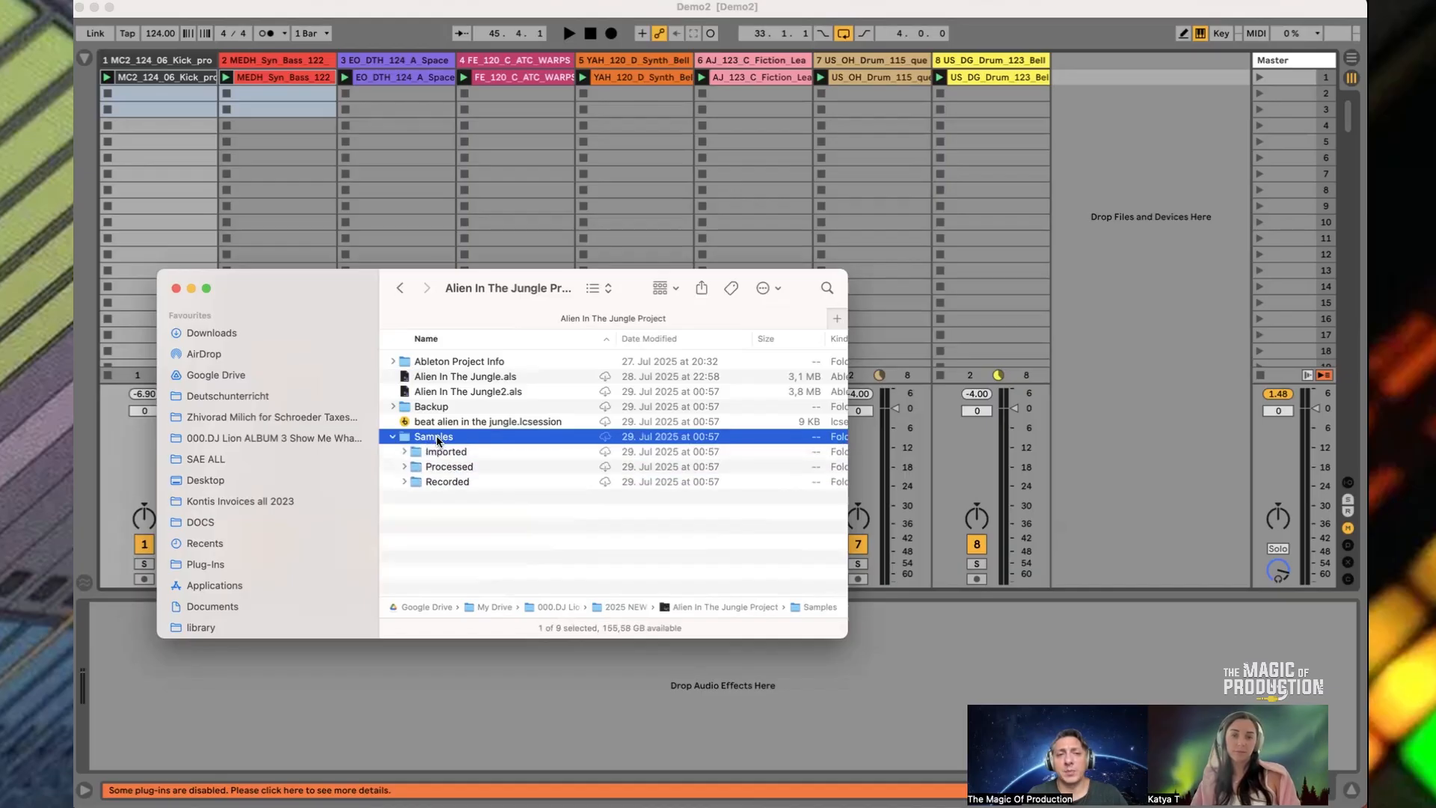
{"action": "key", "text": "Down"}
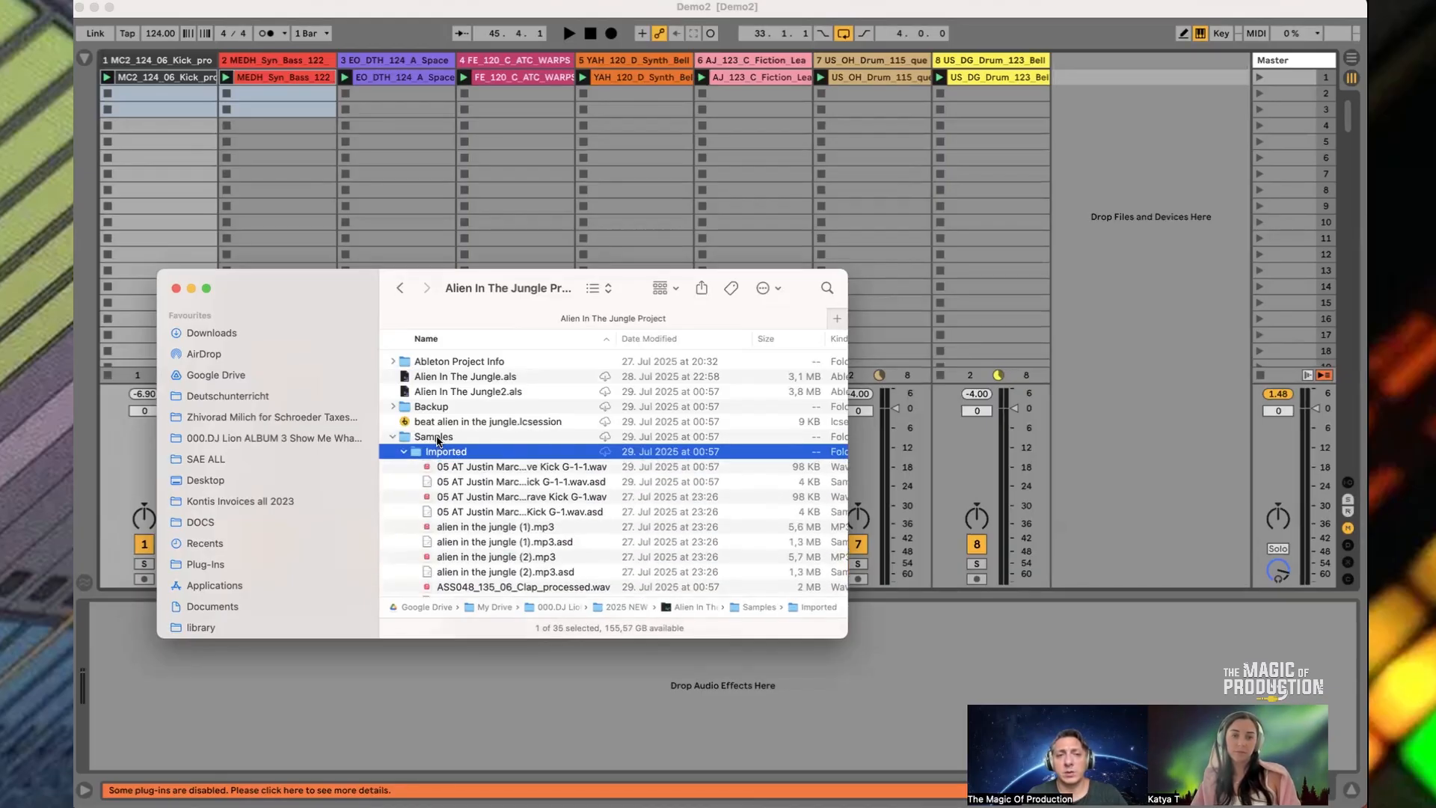
{"action": "scroll", "coordinate": [462, 458], "scroll_direction": "down", "scroll_amount": 10}
{"action": "scroll", "coordinate": [462, 458], "scroll_direction": "up", "scroll_amount": 10}
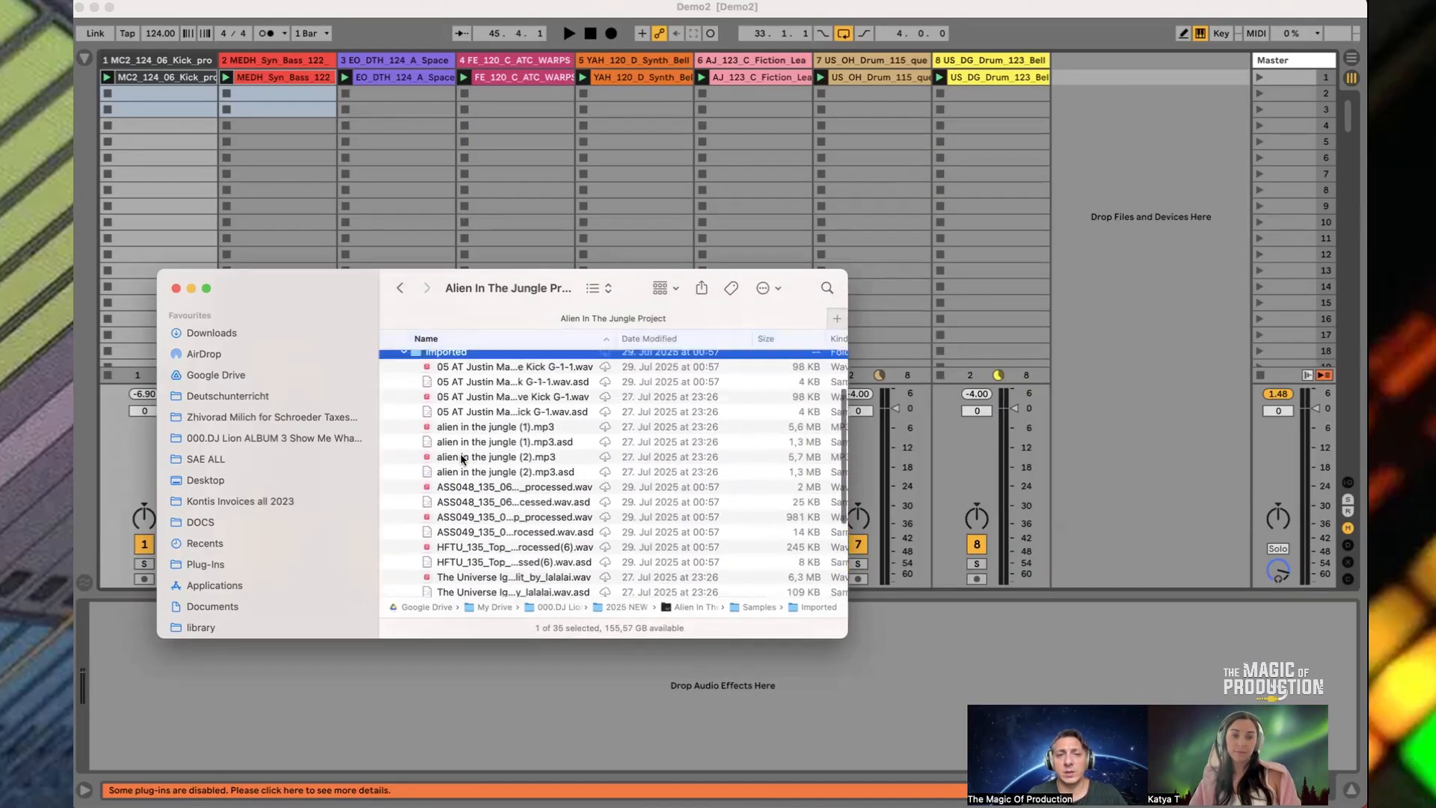
{"action": "left_click", "coordinate": [410, 438]}
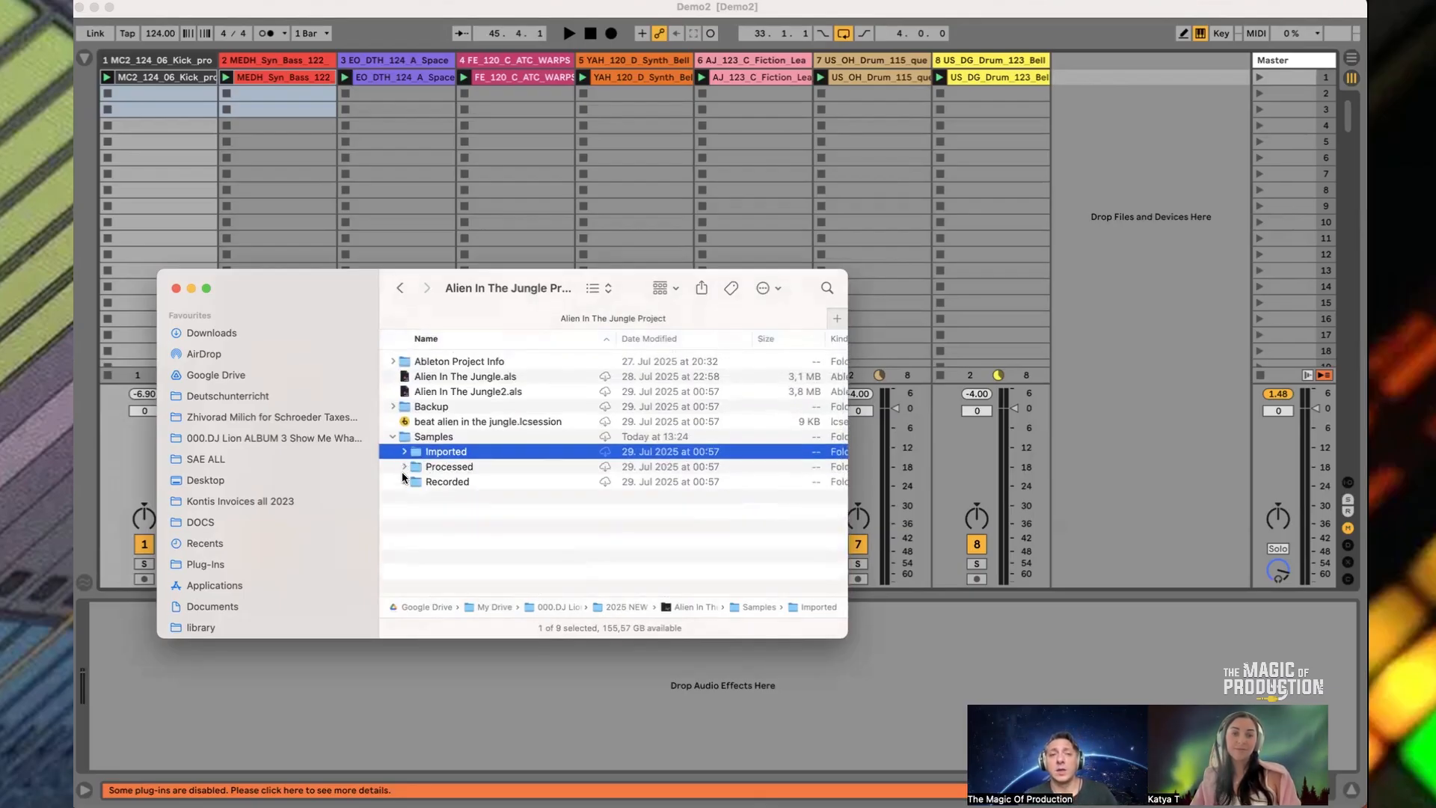
Examine the contents of the project's Recorded and Processed sample folders, and collapse the Samples folder again
{"action": "left_click", "coordinate": [403, 481]}
{"action": "scroll", "coordinate": [484, 502], "scroll_direction": "down", "scroll_amount": 4}
{"action": "scroll", "coordinate": [484, 503], "scroll_direction": "up", "scroll_amount": 4}
{"action": "left_click", "coordinate": [403, 481]}
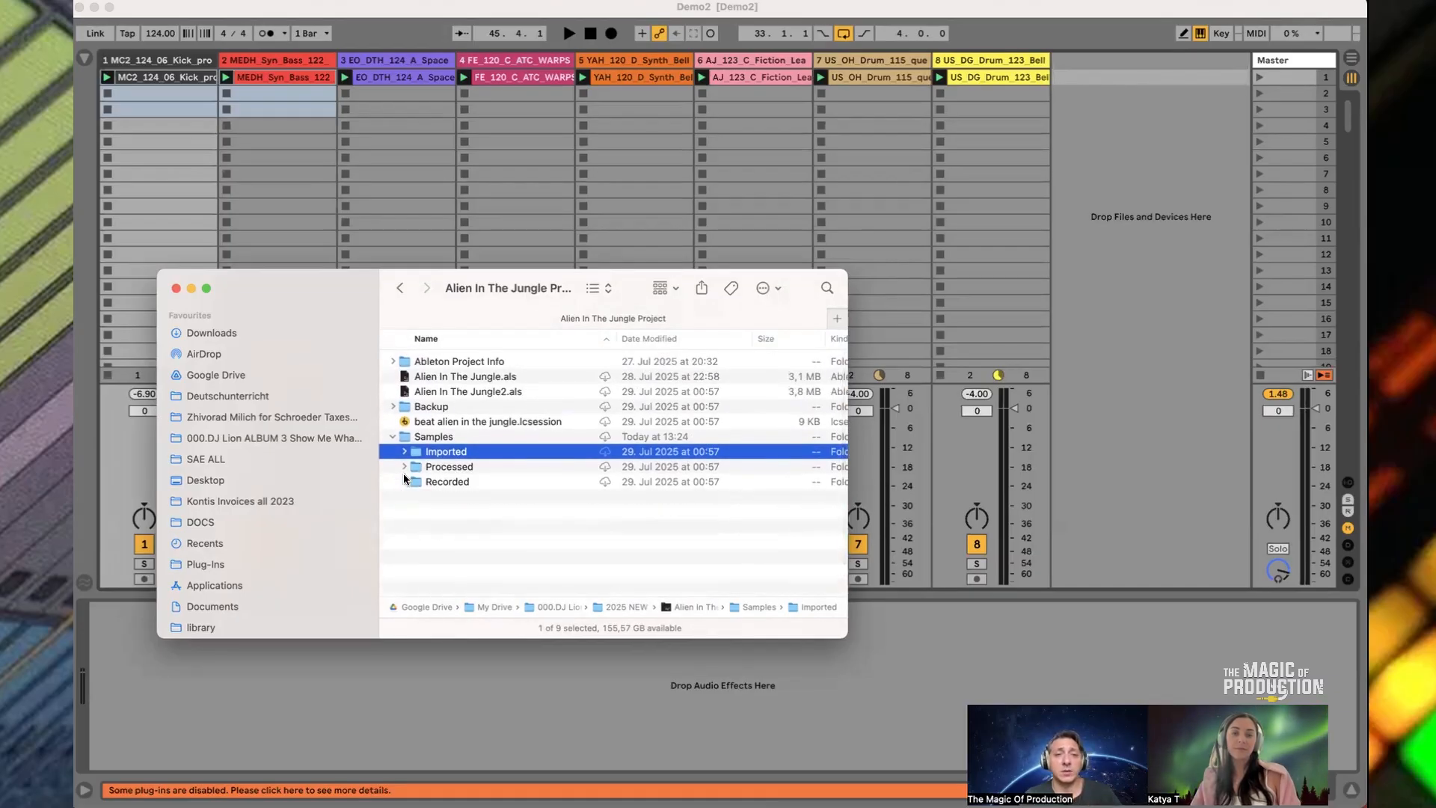
{"action": "left_click", "coordinate": [404, 466]}
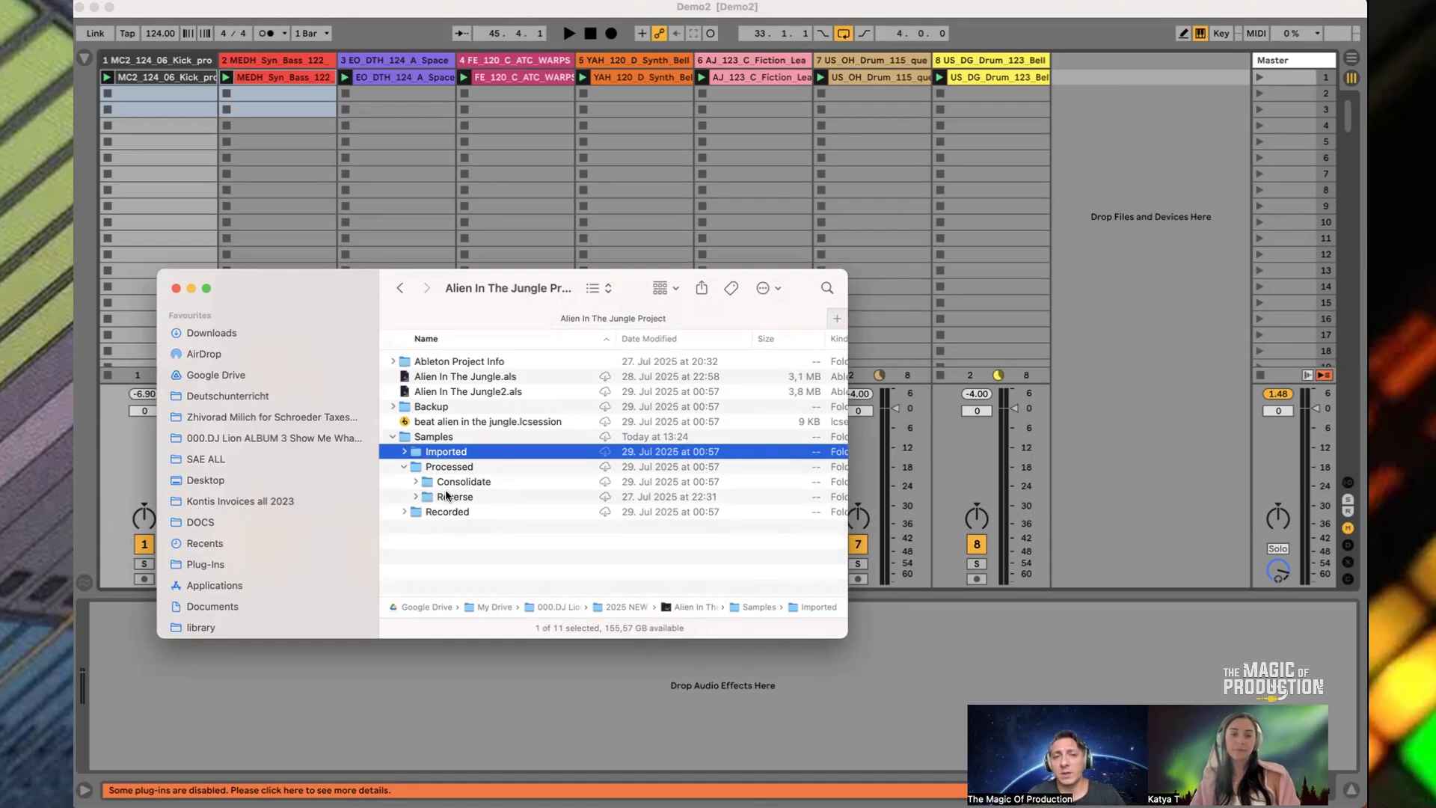
{"action": "left_click", "coordinate": [392, 437]}
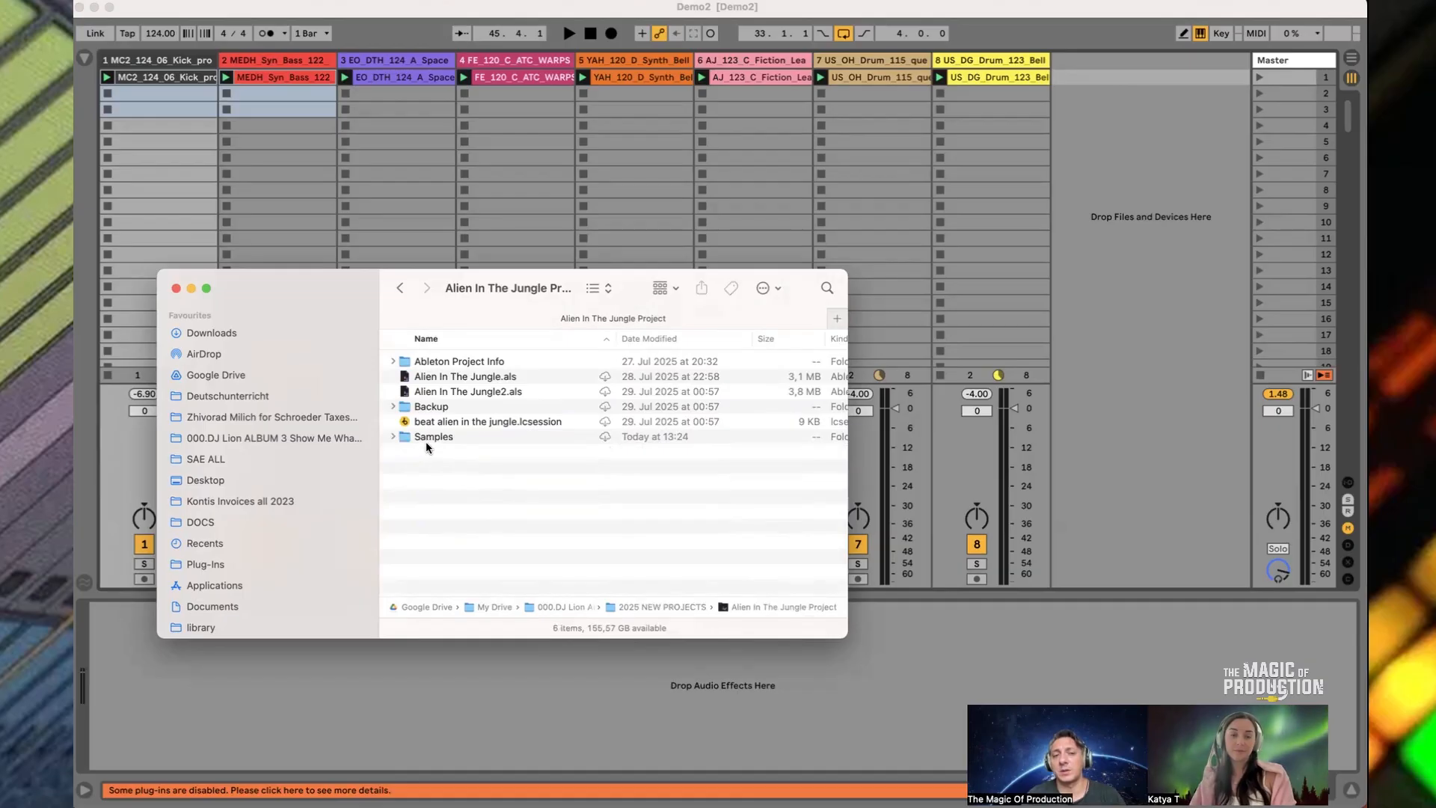
Switch back to Ableton Live and review the available commands for saving the Live Set, including Collect All and Save
{"action": "left_click", "coordinate": [375, 186]}
{"action": "left_click", "coordinate": [146, 0]}
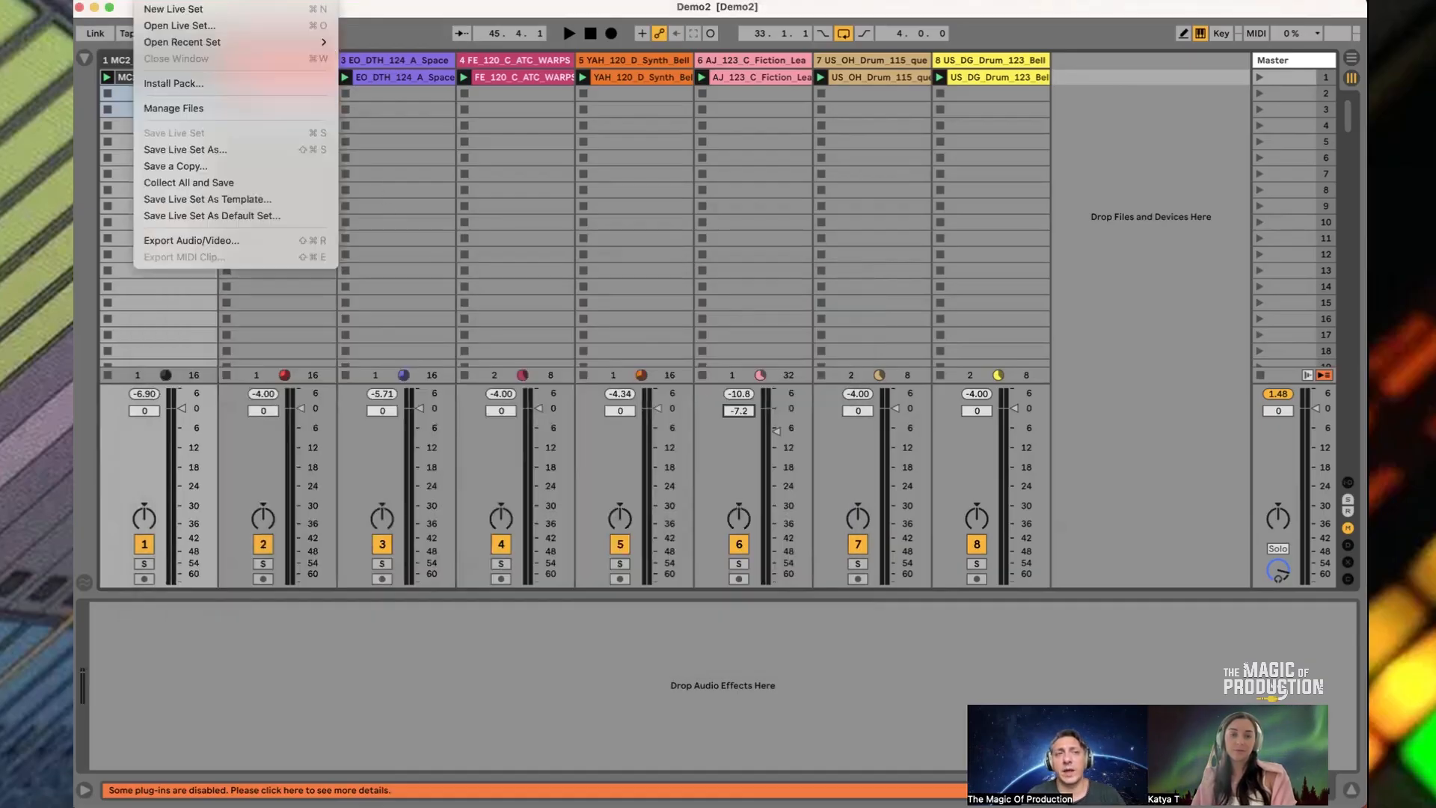
{"action": "left_click", "coordinate": [395, 194]}
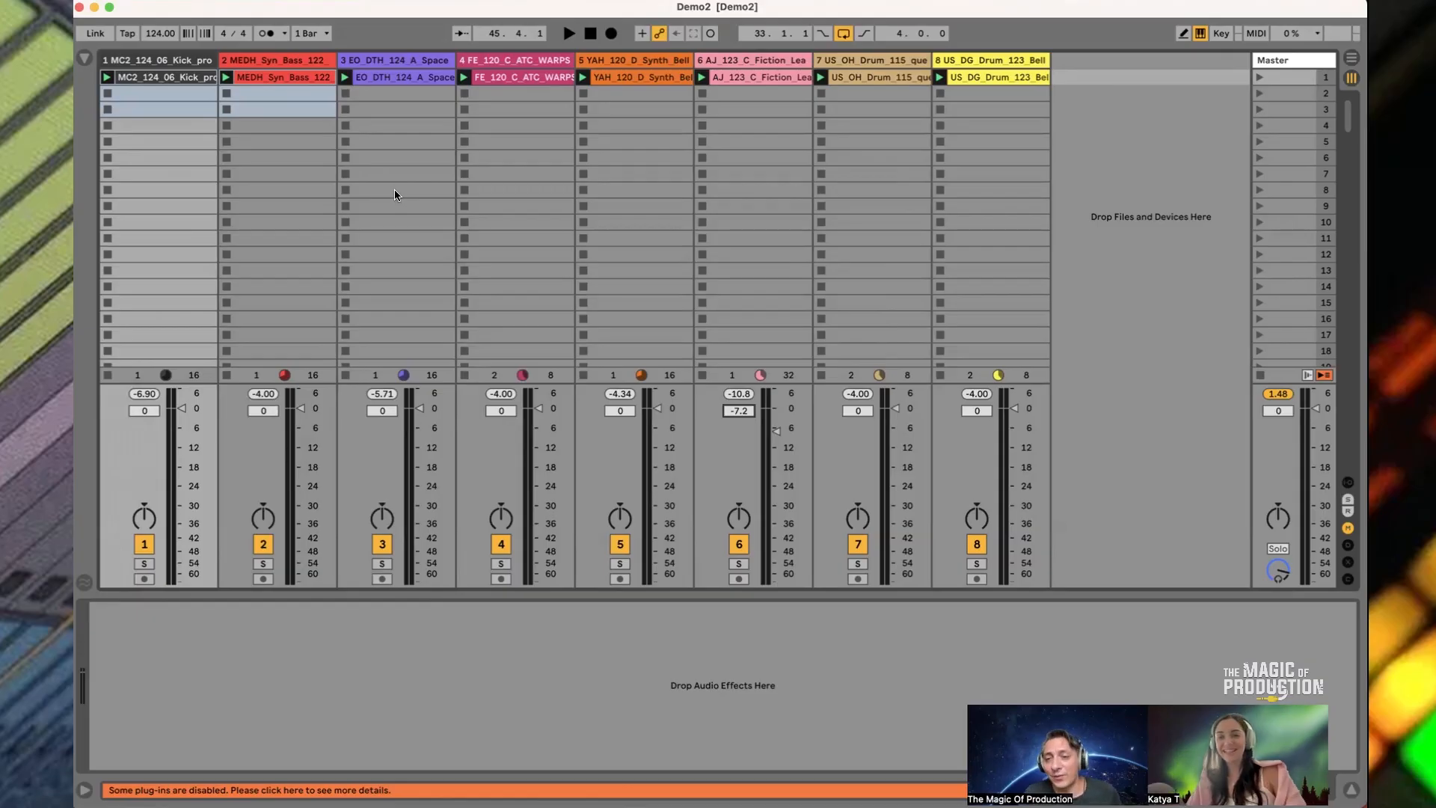
{"action": "left_click", "coordinate": [152, 0]}
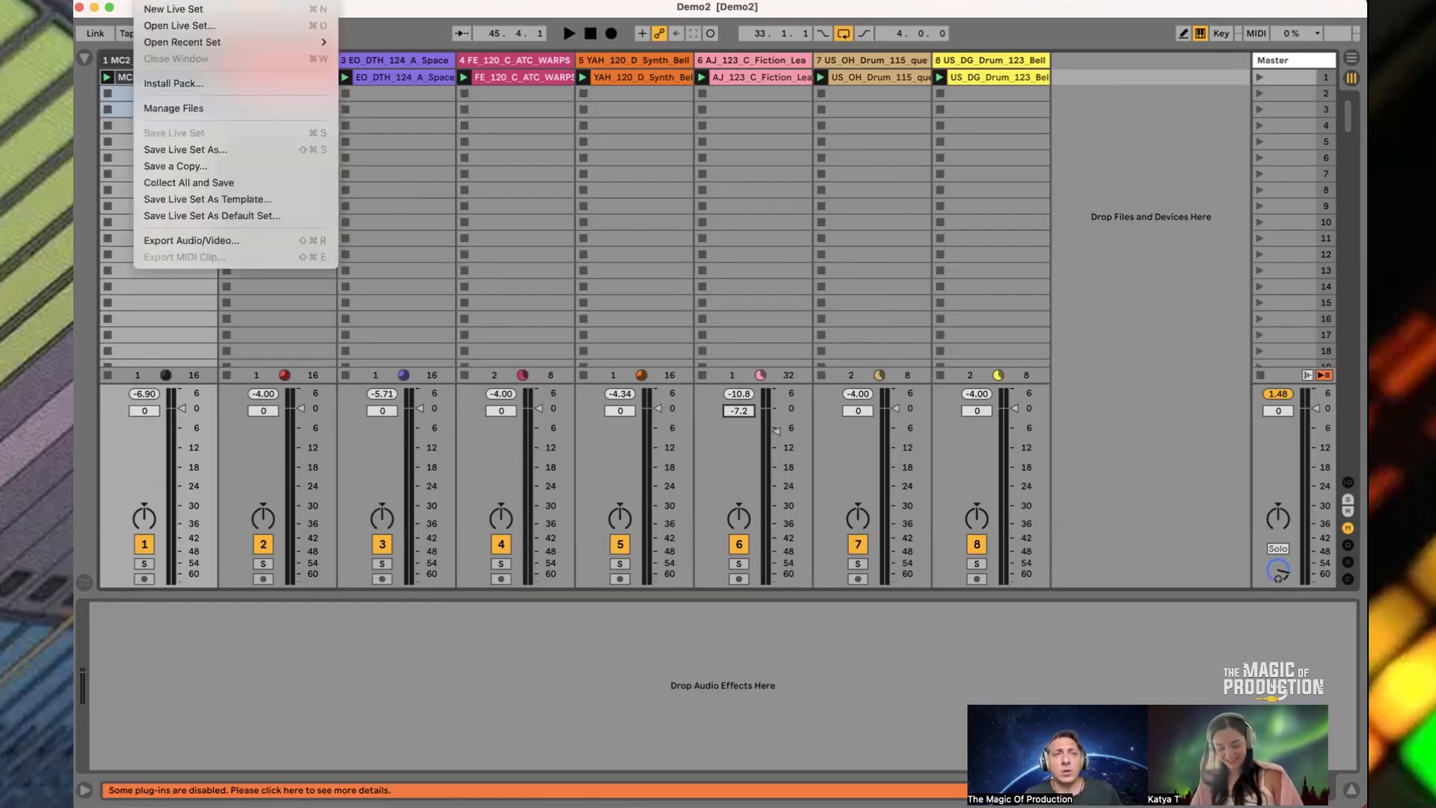
Collect all of the set's external files into the Demo2 project and save it
{"action": "left_click", "coordinate": [152, 1]}
{"action": "left_click", "coordinate": [151, 1]}
{"action": "left_click", "coordinate": [195, 184]}
{"action": "key", "text": "Return"}
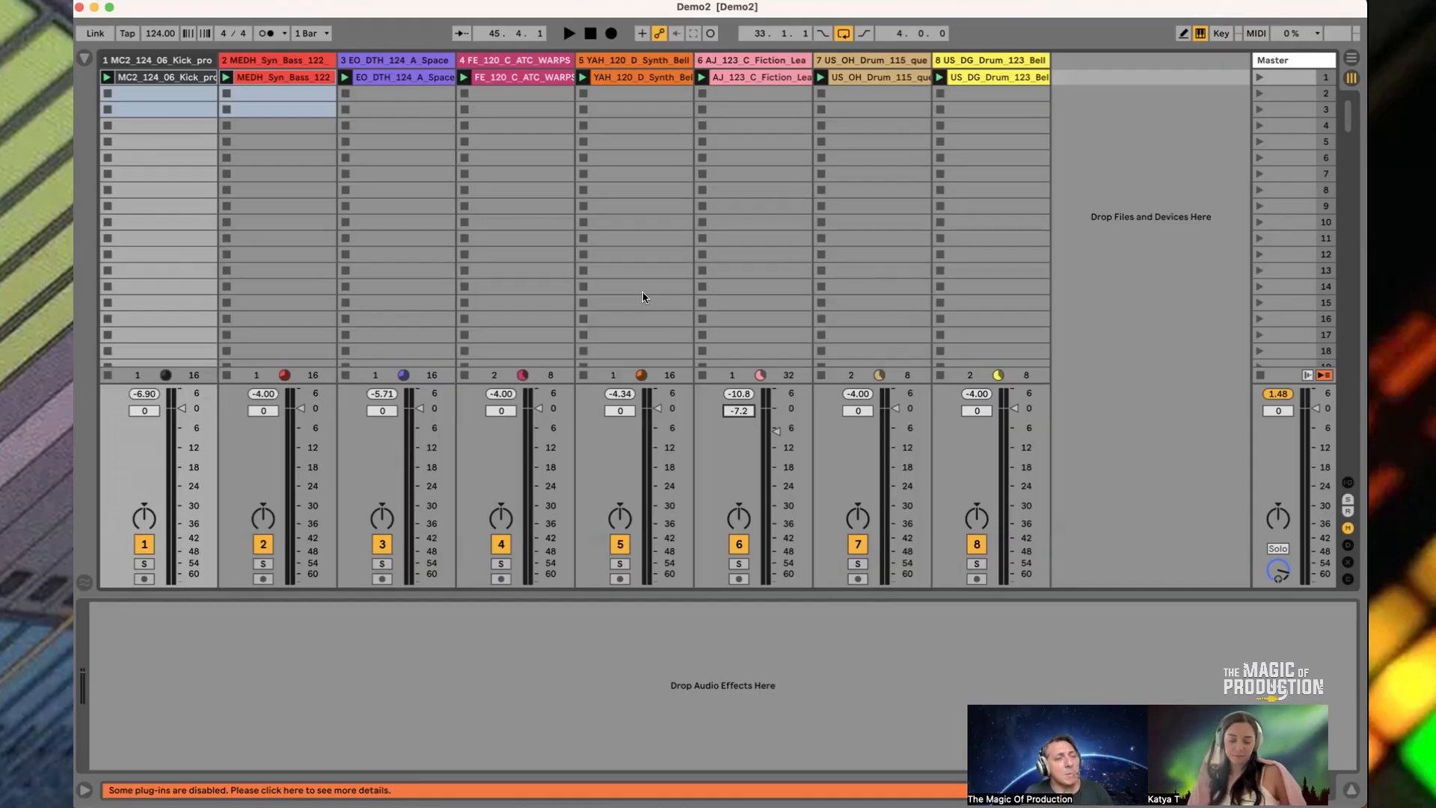
Play back the mix briefly and return the playback position to the start of the song
{"action": "key", "text": "space"}
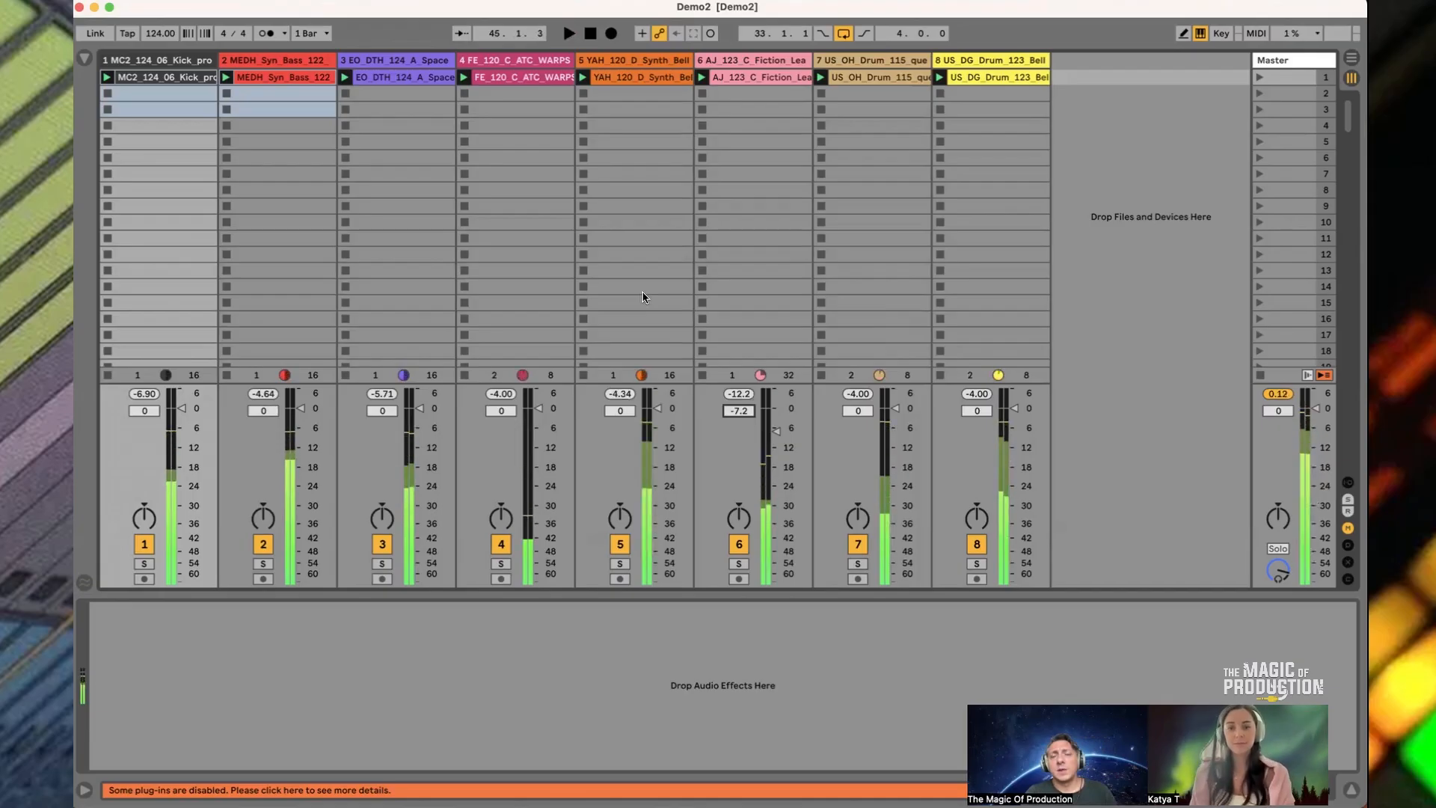
{"action": "key", "text": "space"}
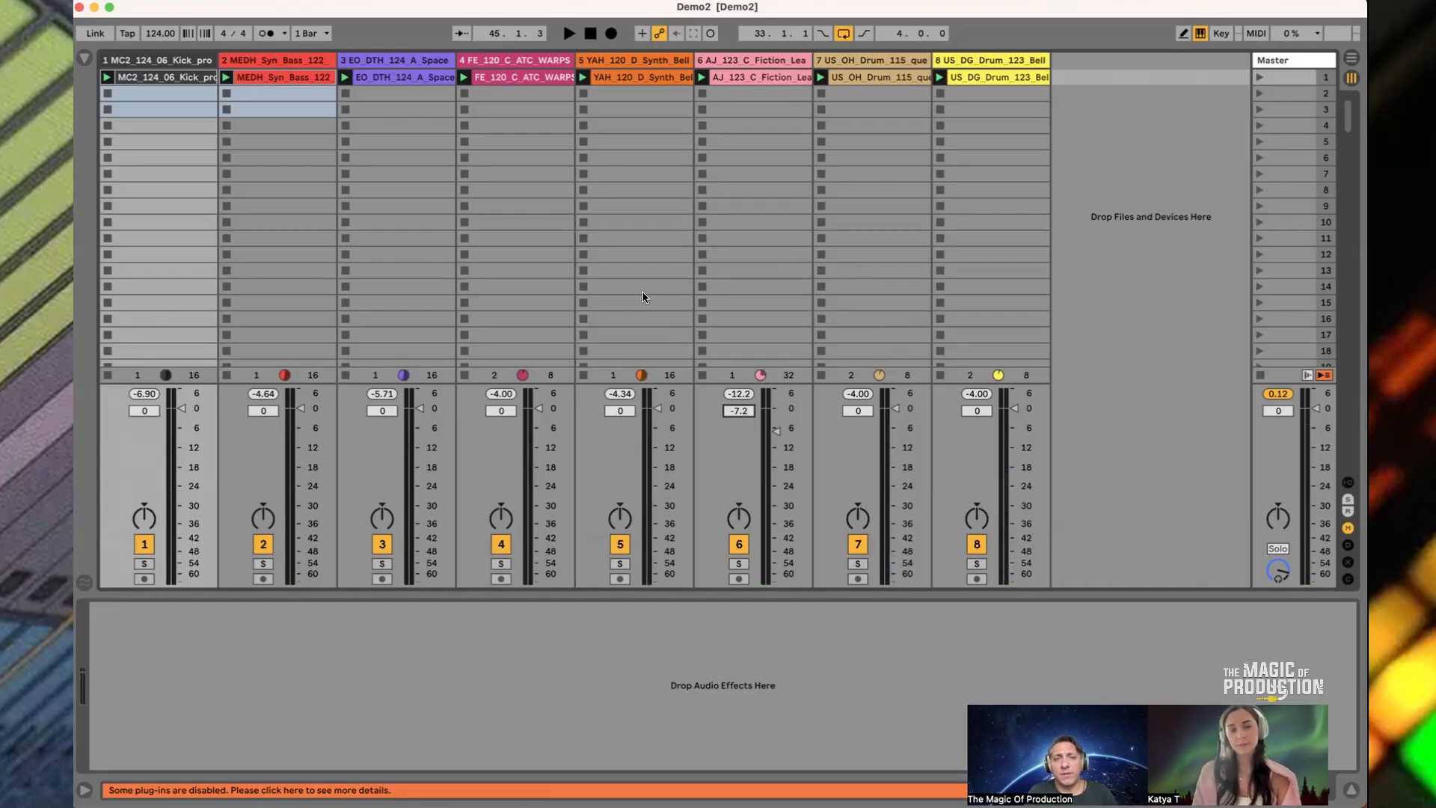
{"action": "left_click", "coordinate": [591, 33]}
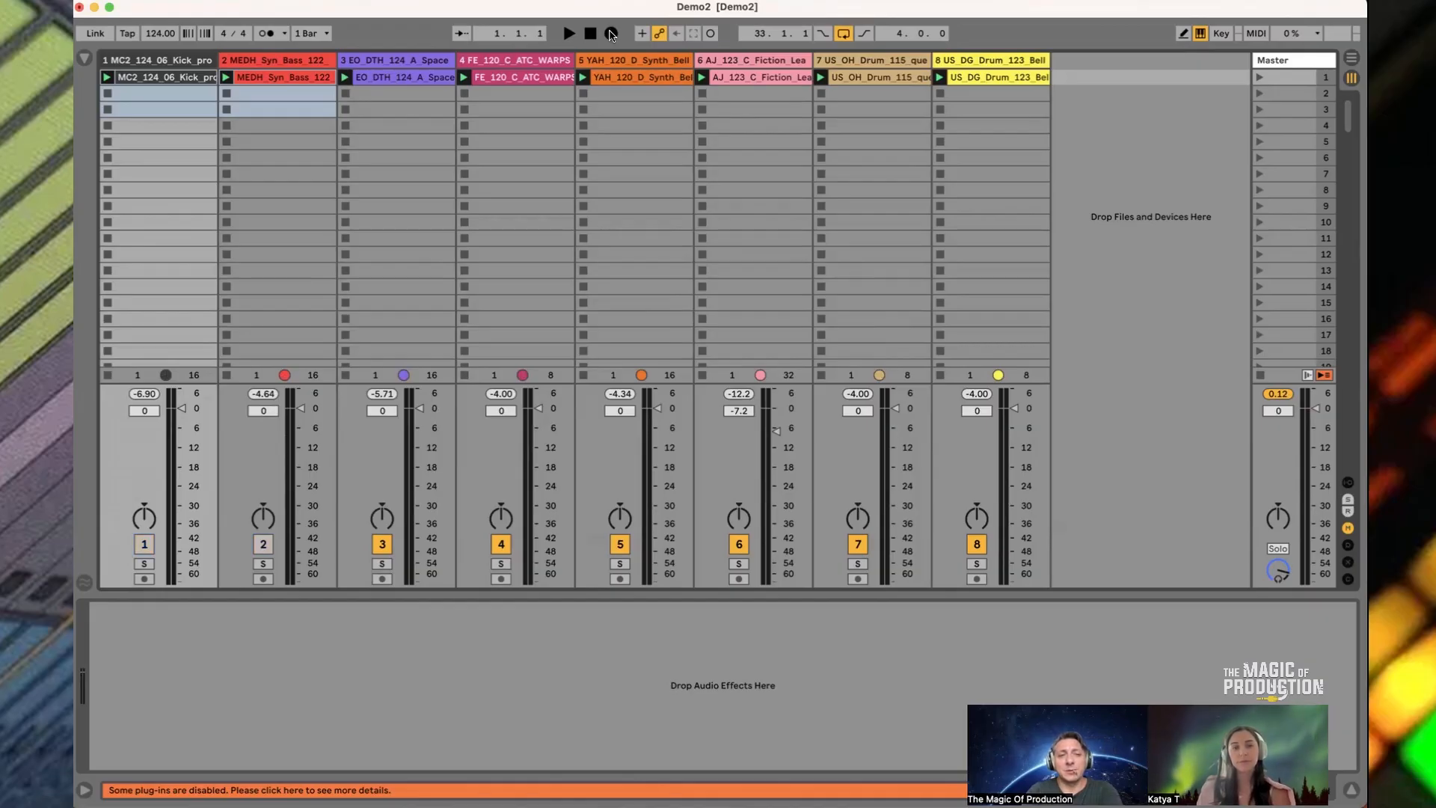
Mute every track except track 6 while test-playing the clips, and return the playback position to 1.1.1
{"action": "key", "text": "space"}
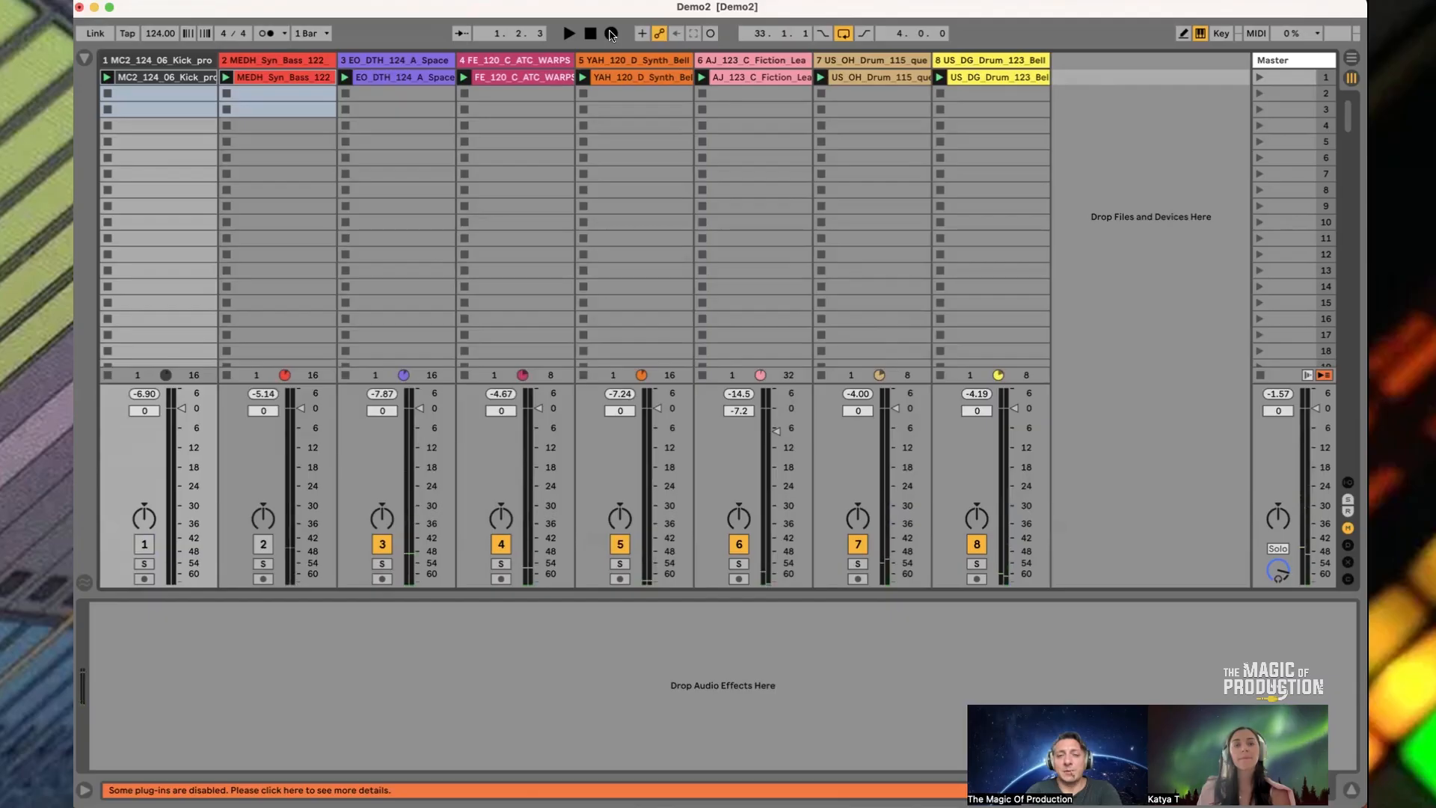
{"action": "key", "text": "space"}
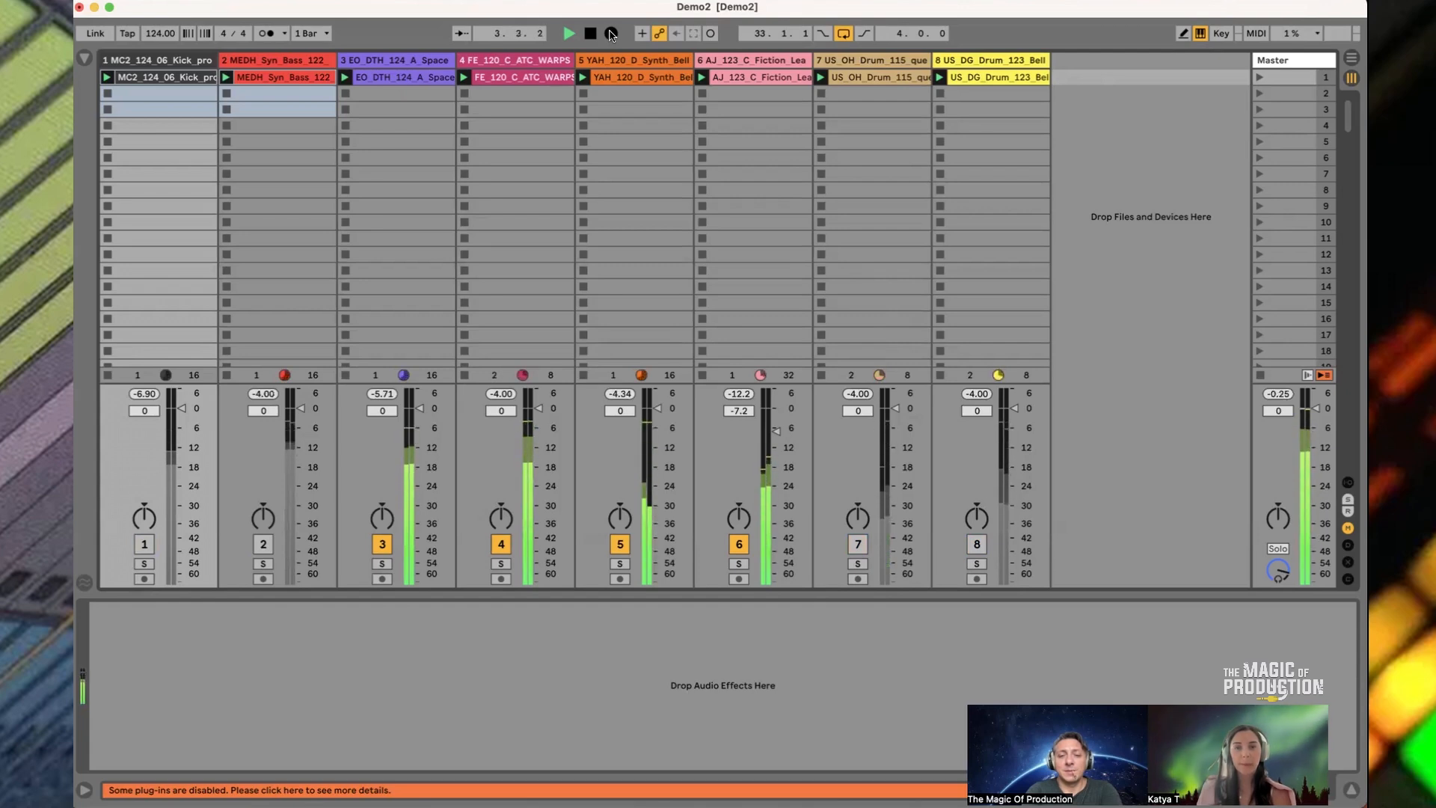
{"action": "key", "text": "F5"}
{"action": "key", "text": "F4"}
{"action": "key", "text": "F3"}
{"action": "key", "text": "space"}
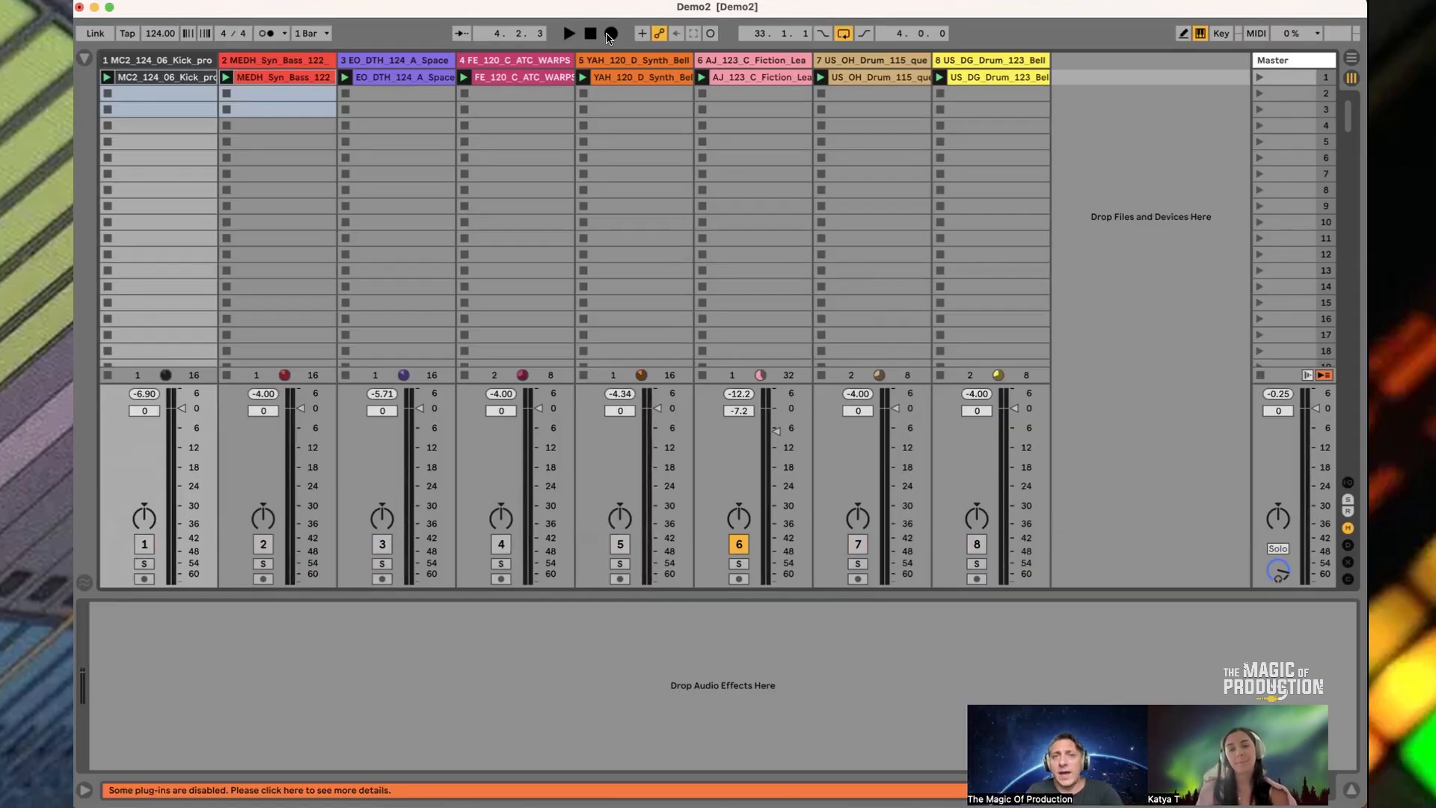
{"action": "left_click", "coordinate": [591, 34]}
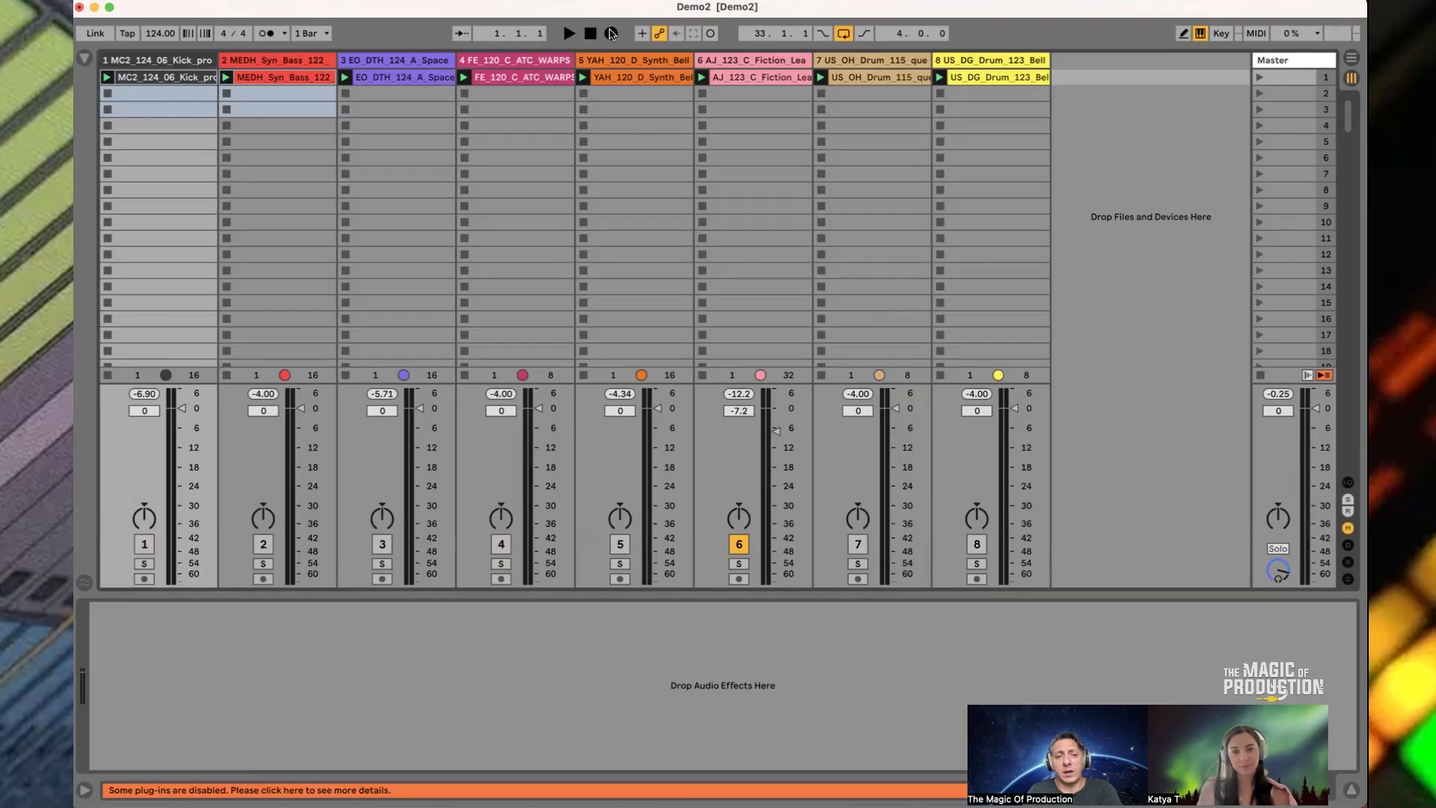
In the Arrangement, set the loop brace to 32 bars from bar 1 to bar 33, switch looping off, and return to Session View
{"action": "key", "text": "Tab"}
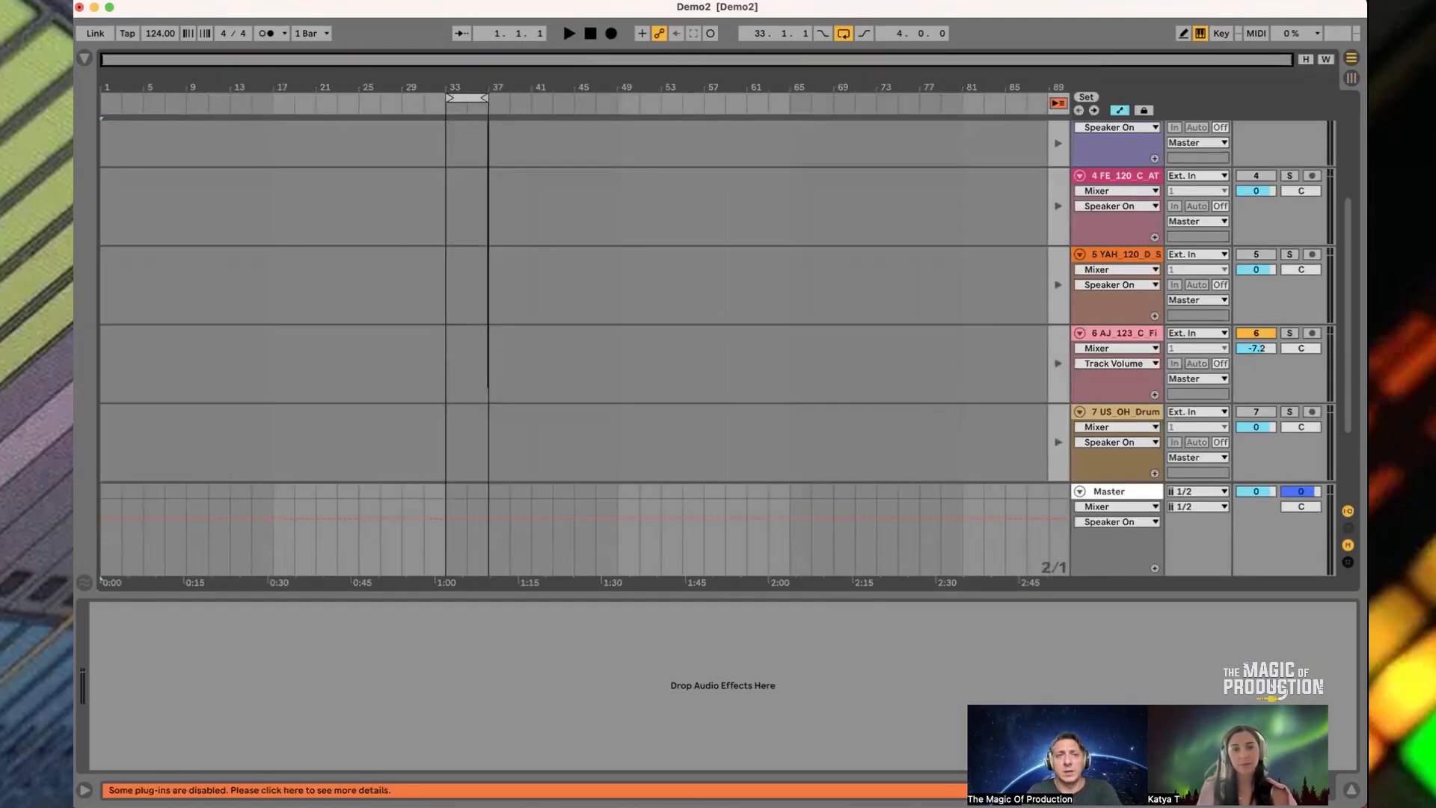
{"action": "left_click_drag", "start_coordinate": [449, 98], "coordinate": [103, 98]}
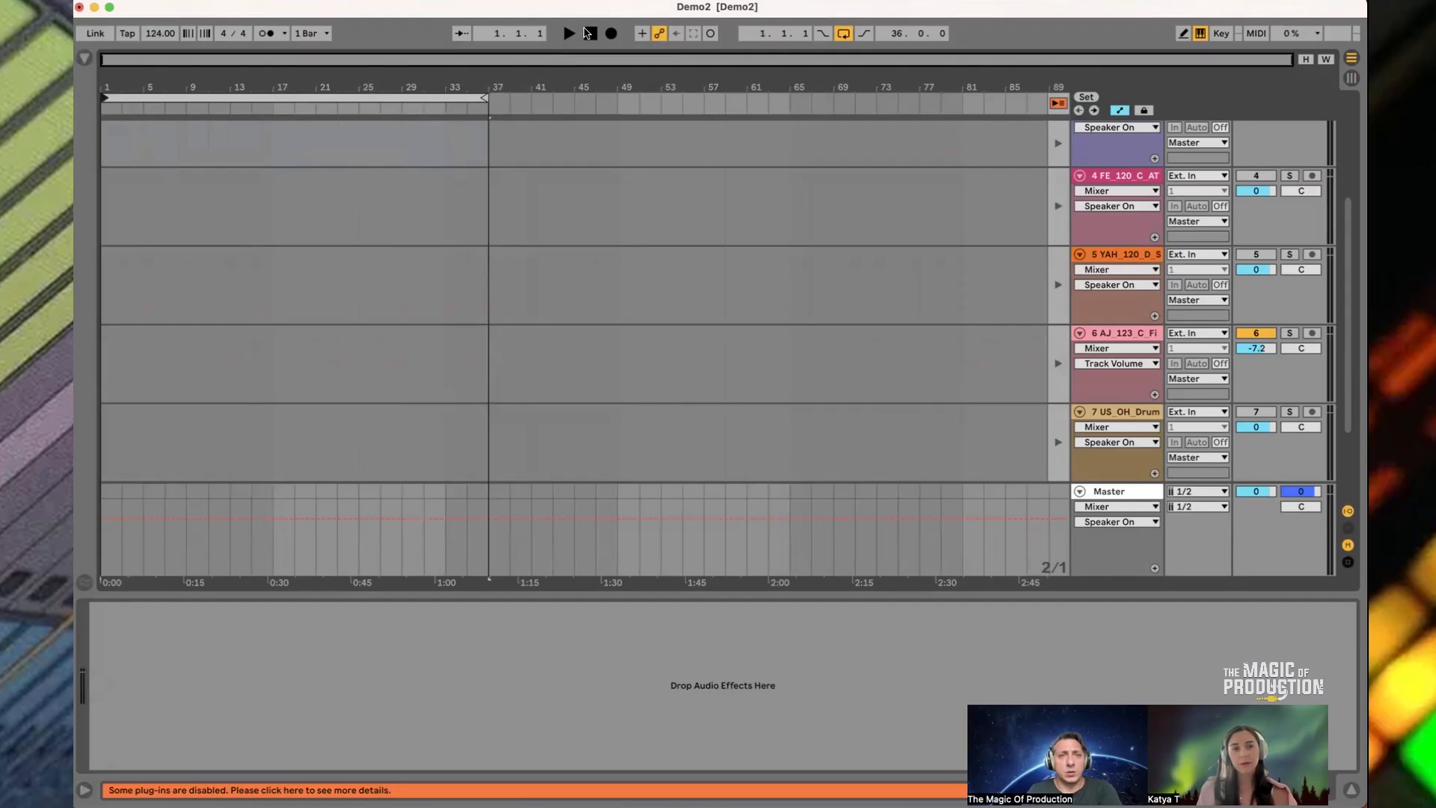
{"action": "left_click", "coordinate": [844, 37]}
{"action": "left_click", "coordinate": [569, 92]}
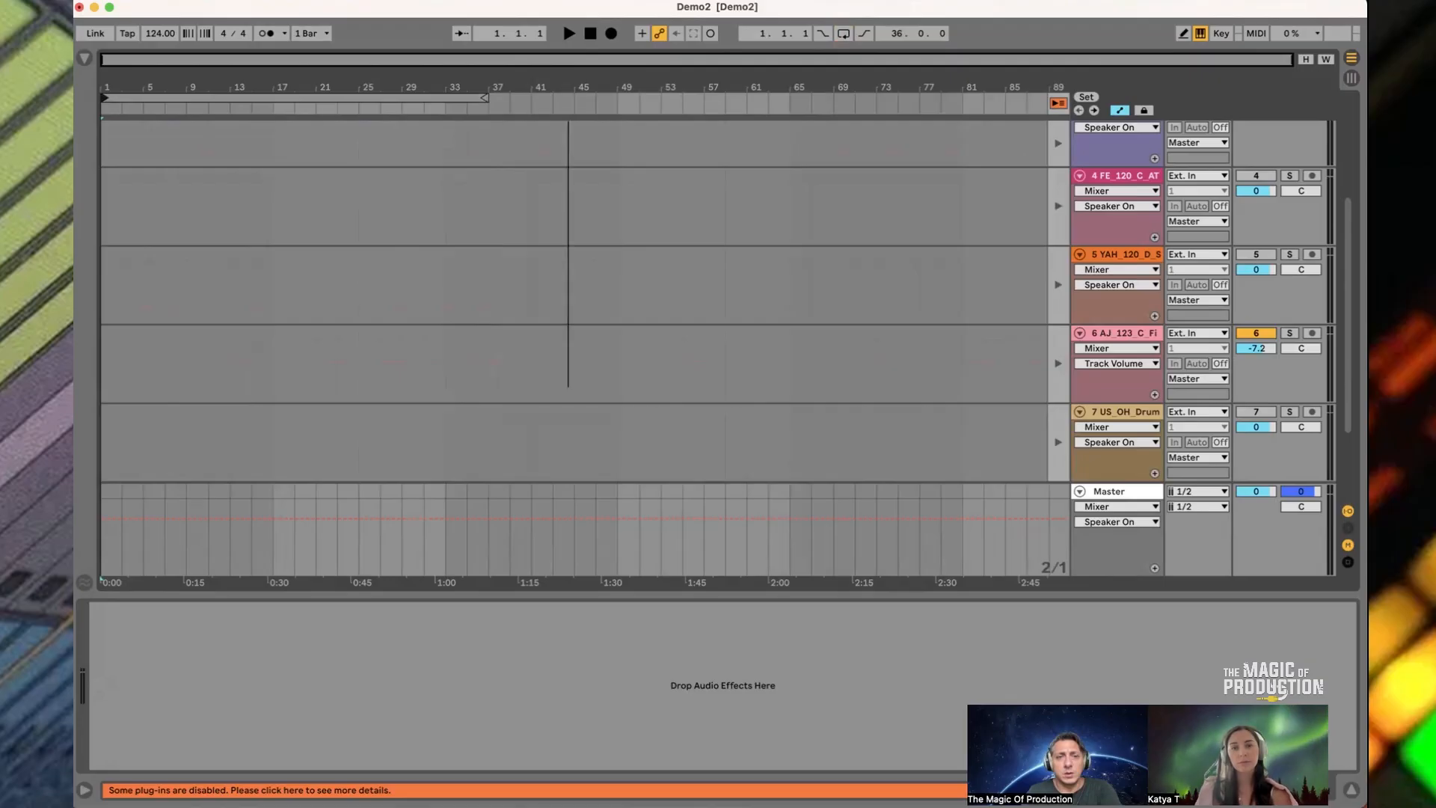
{"action": "mouse_move", "coordinate": [485, 96]}
{"action": "left_mouse_down"}
{"action": "mouse_move", "coordinate": [288, 94]}
{"action": "mouse_move", "coordinate": [446, 99]}
{"action": "left_mouse_up"}
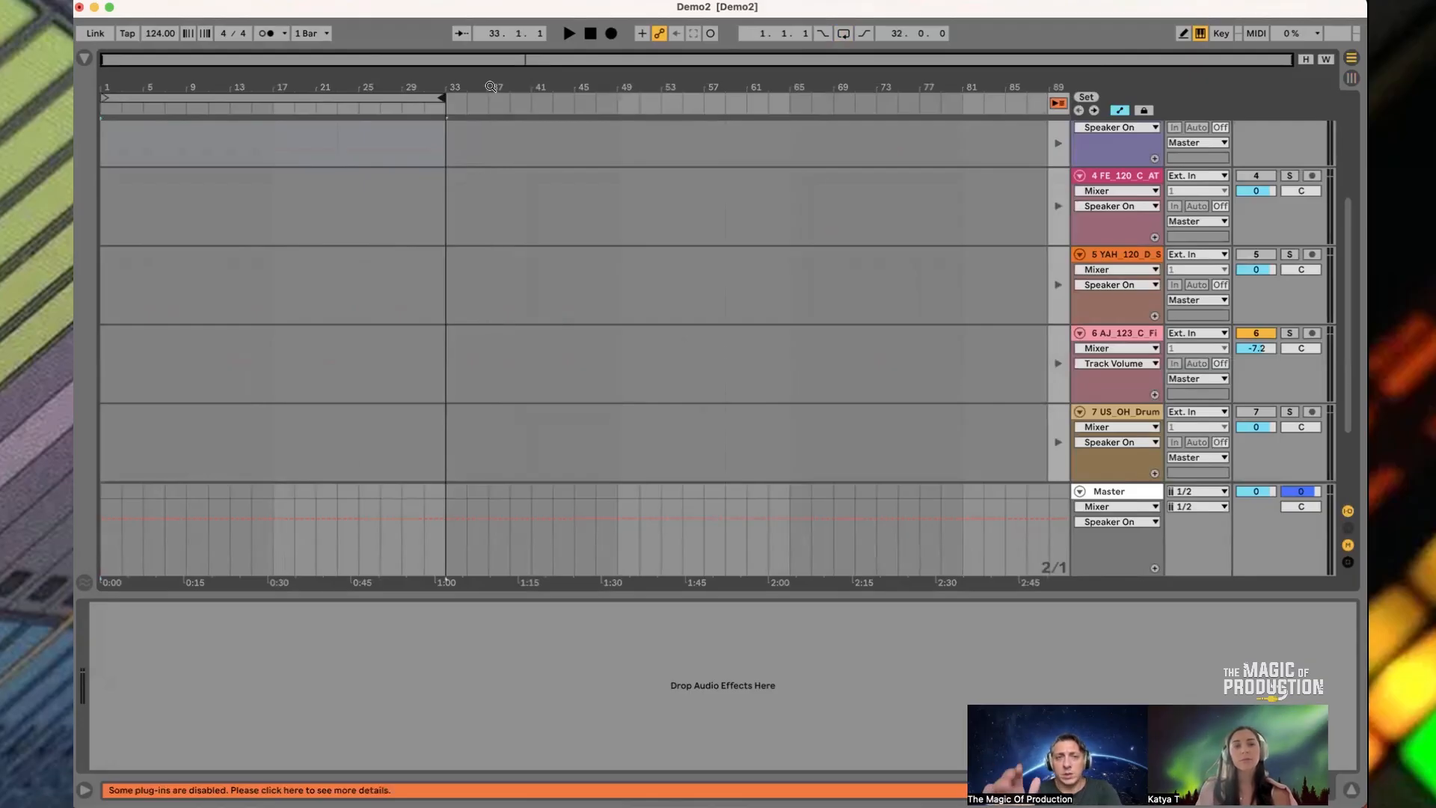
{"action": "key", "text": "Tab"}
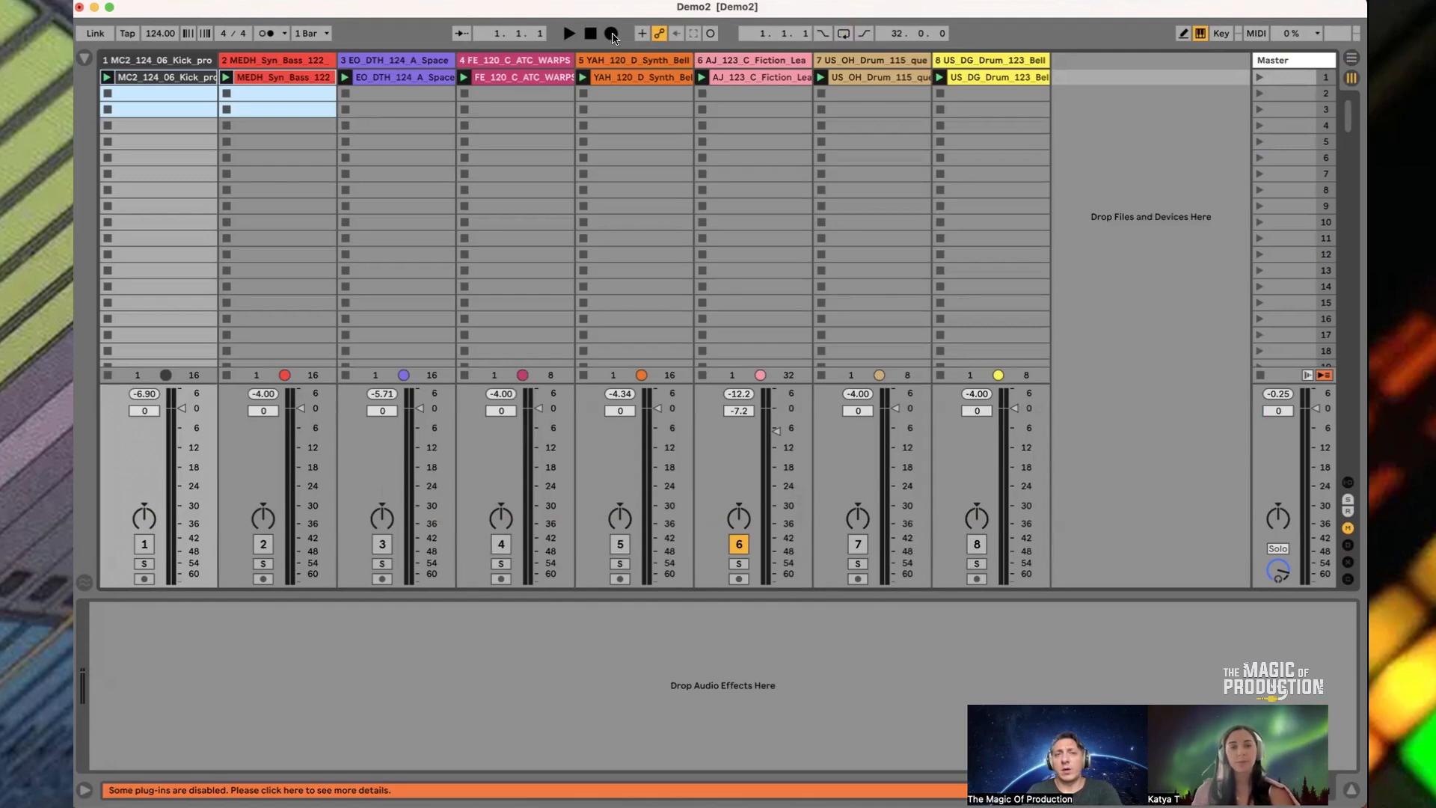
Start recording the session into the Arrangement from bar 1 with only track 6 audible, and bring track 4 in briefly
{"action": "left_click", "coordinate": [612, 34]}
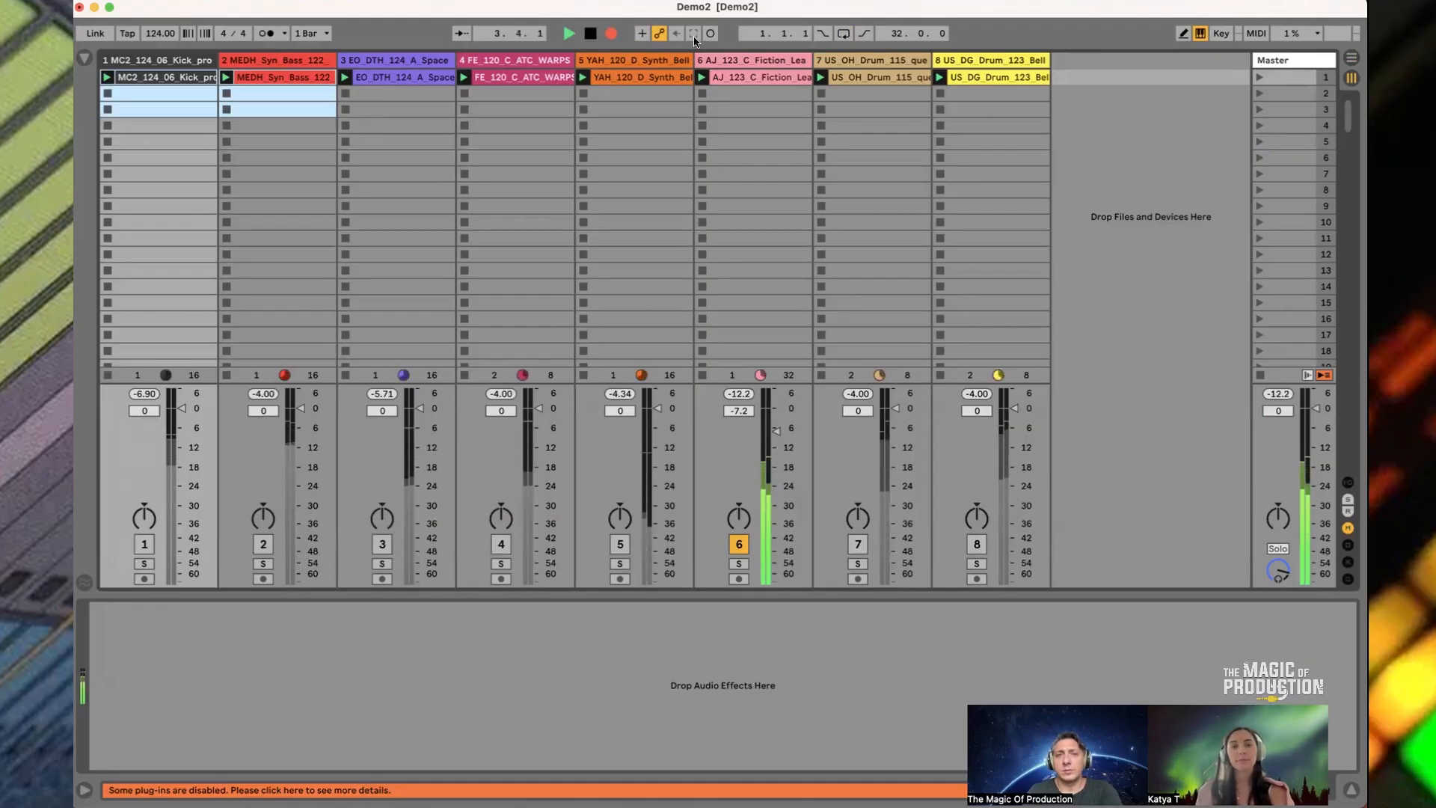
{"action": "left_click", "coordinate": [732, 78]}
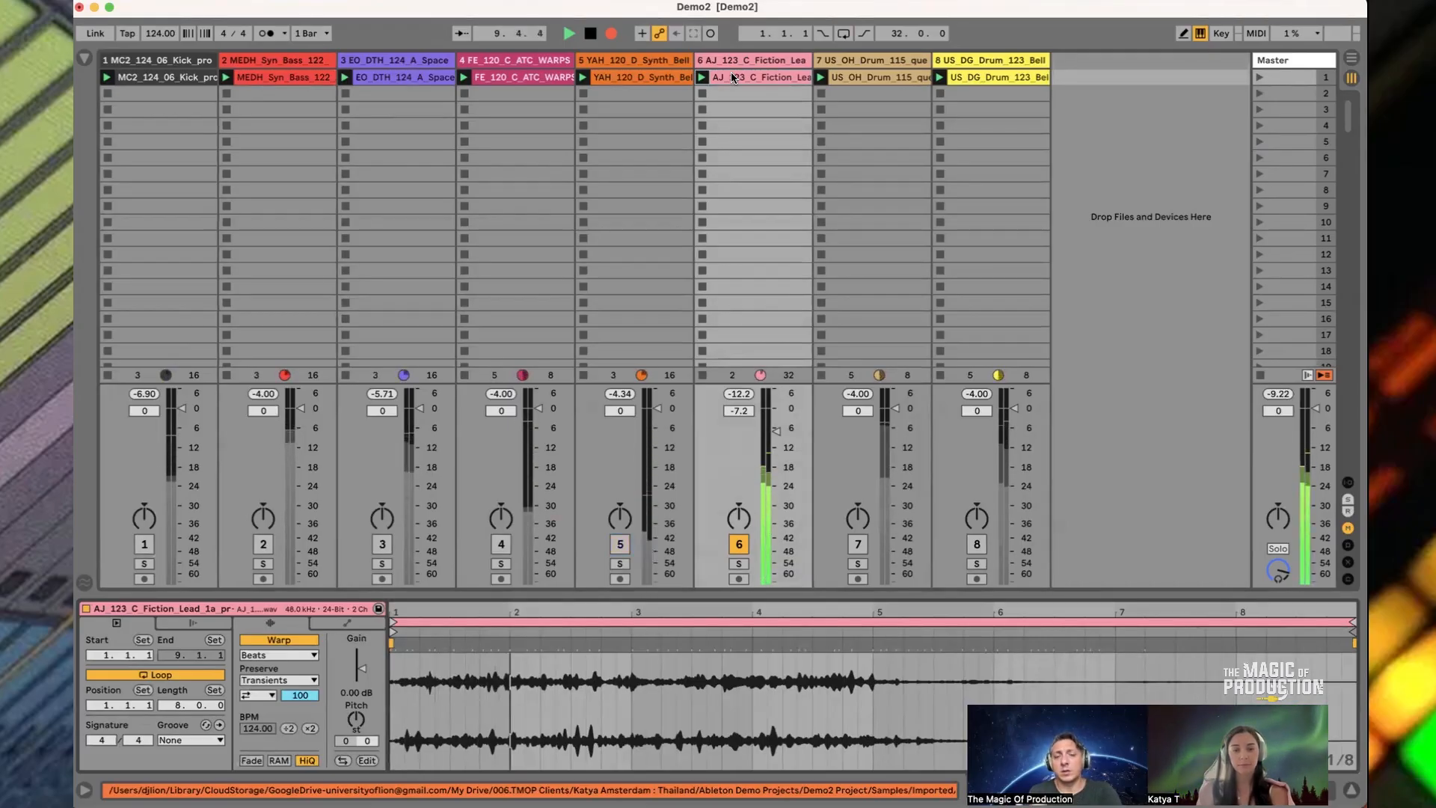
{"action": "key", "text": "F4"}
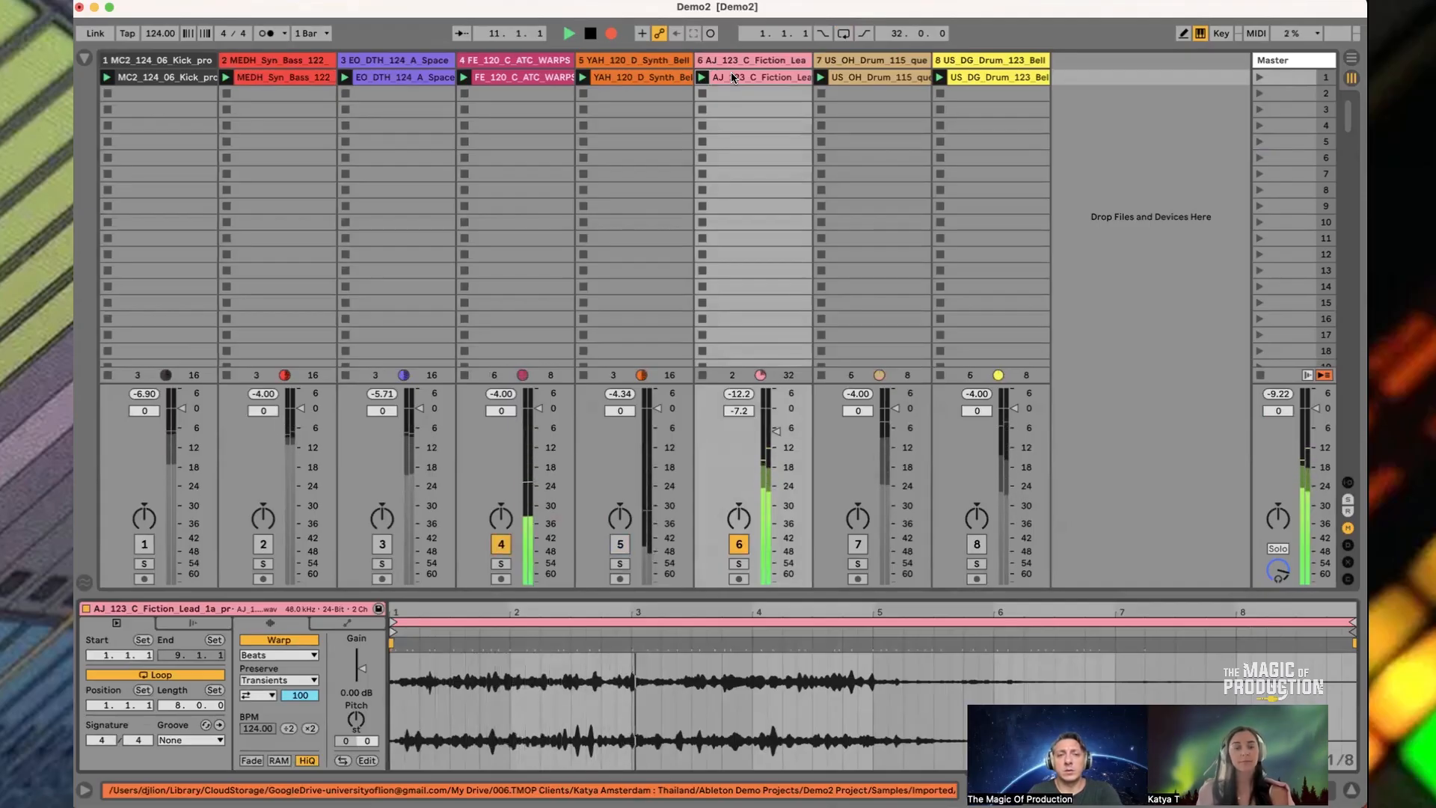
{"action": "key", "text": "F4"}
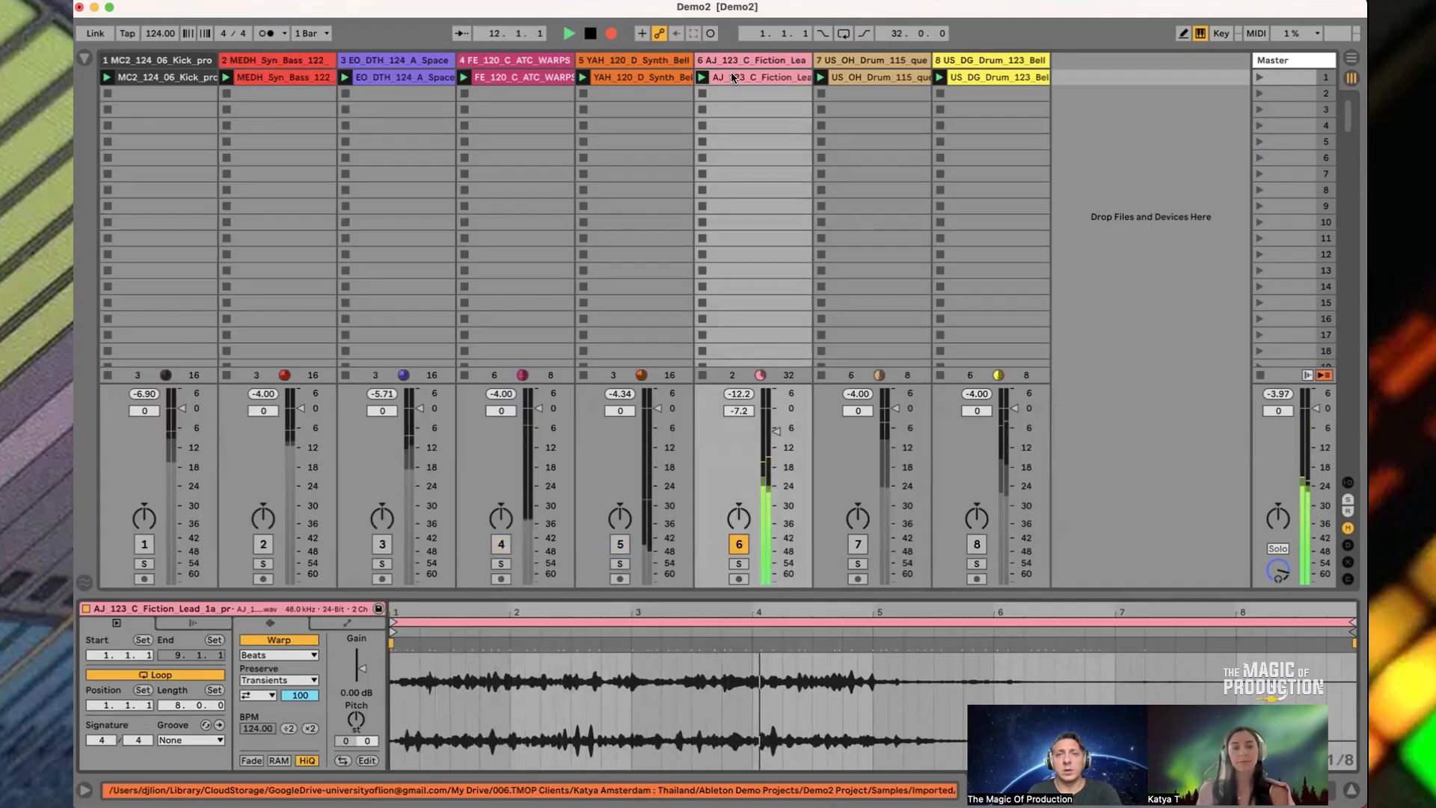
While recording, toggle track 2 and bring in tracks 1, 3, 4 and 5 to build up the mix, viewing the clips on tracks 4 and 6
{"action": "key", "text": "F3"}
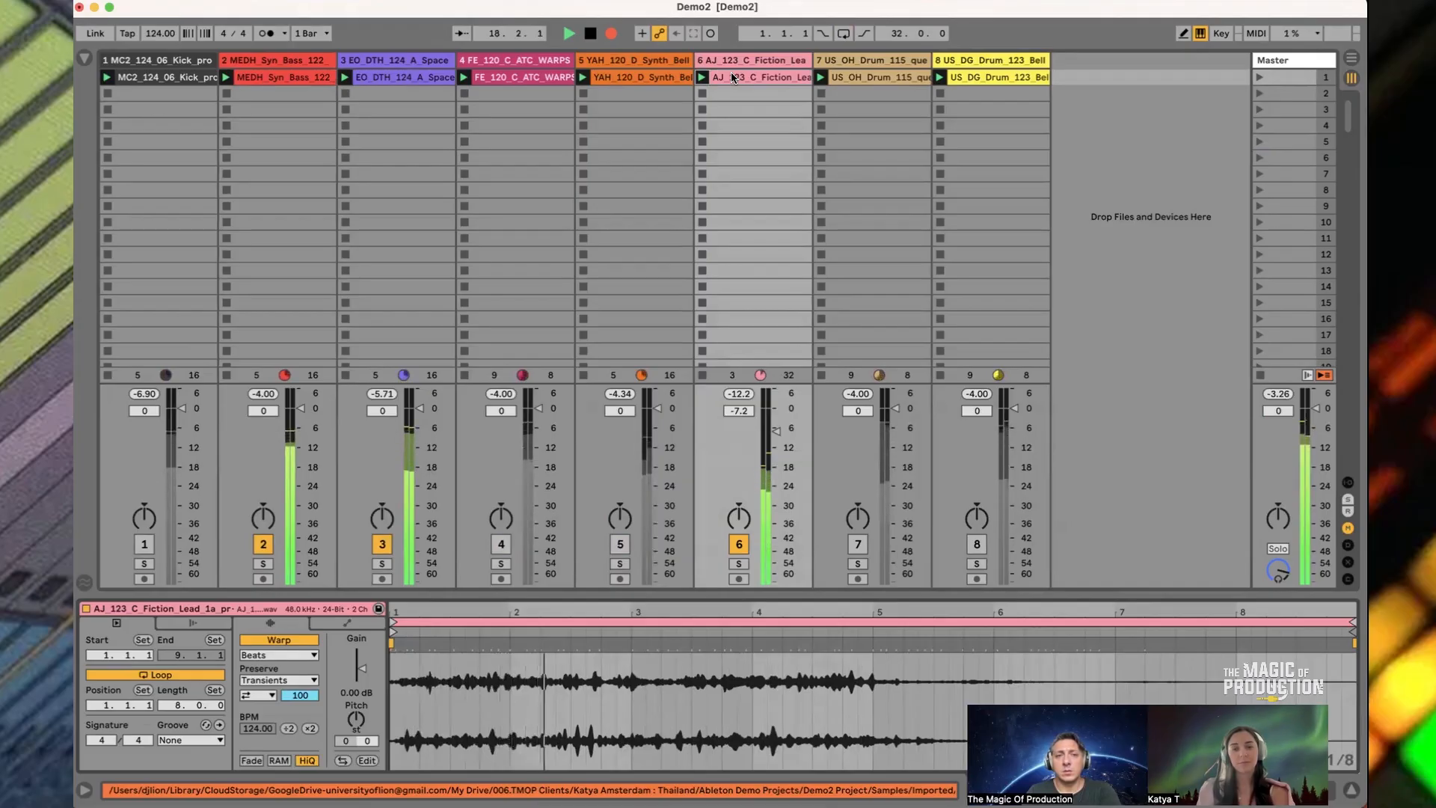
{"action": "key", "text": "F2"}
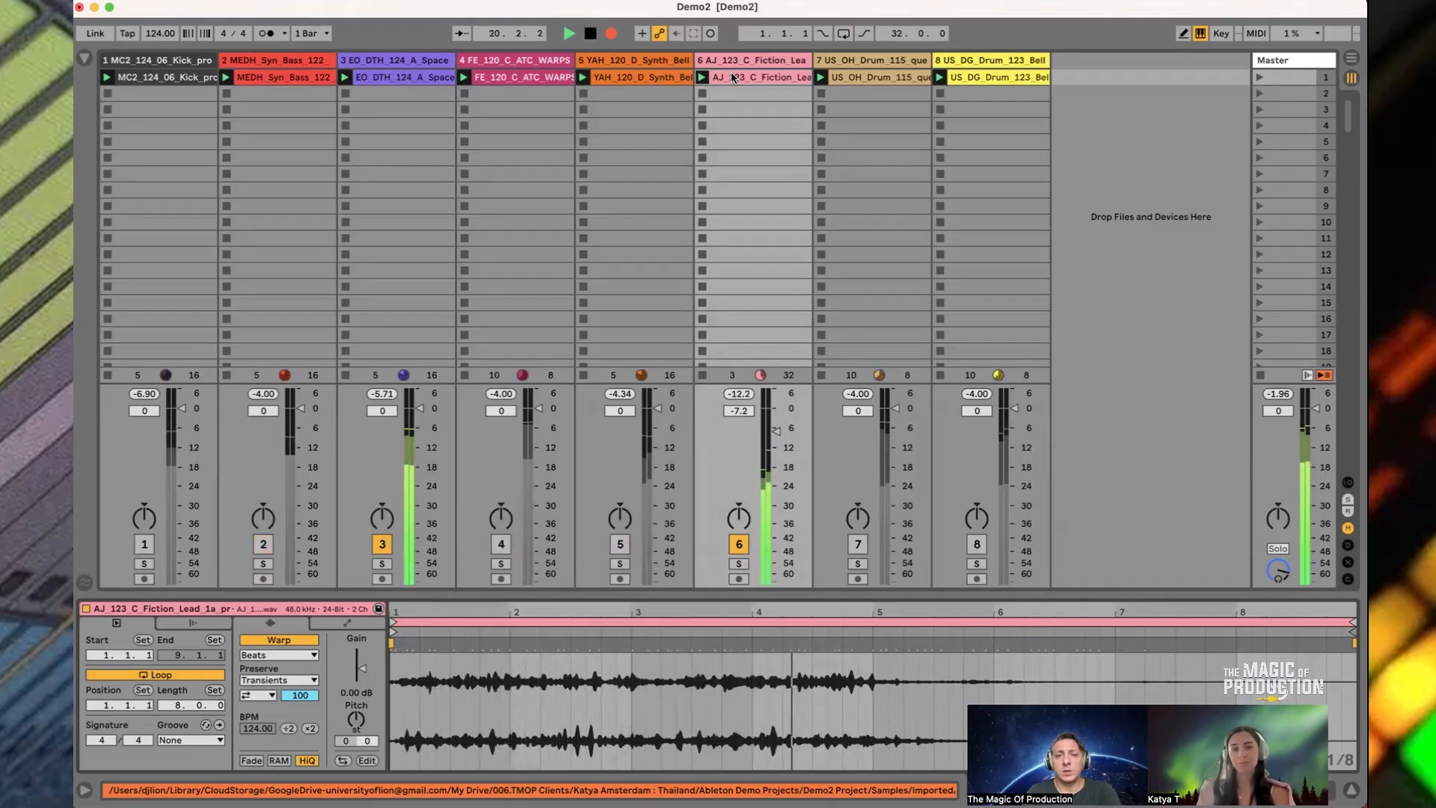
{"action": "key", "text": "F5"}
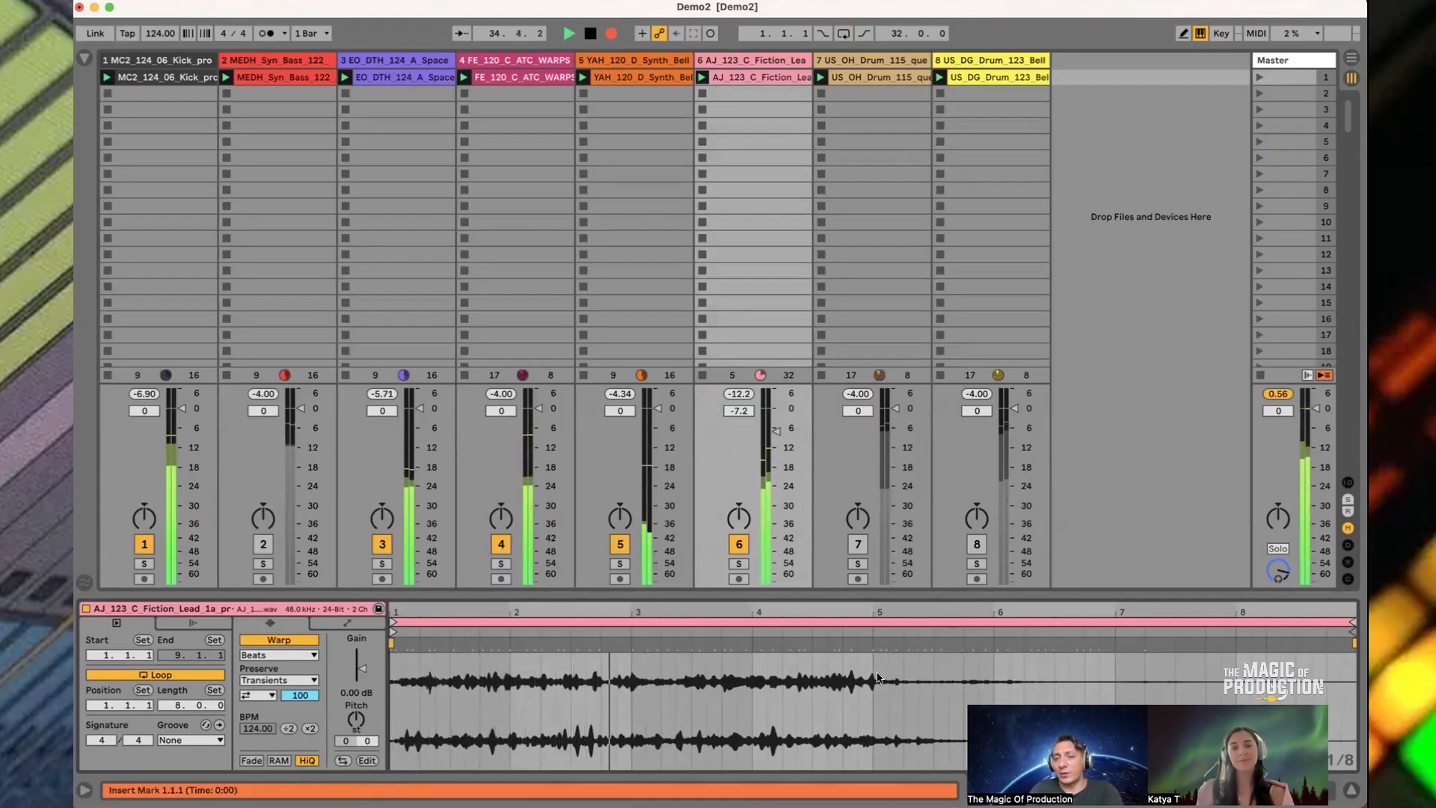
{"action": "left_click", "coordinate": [524, 78]}
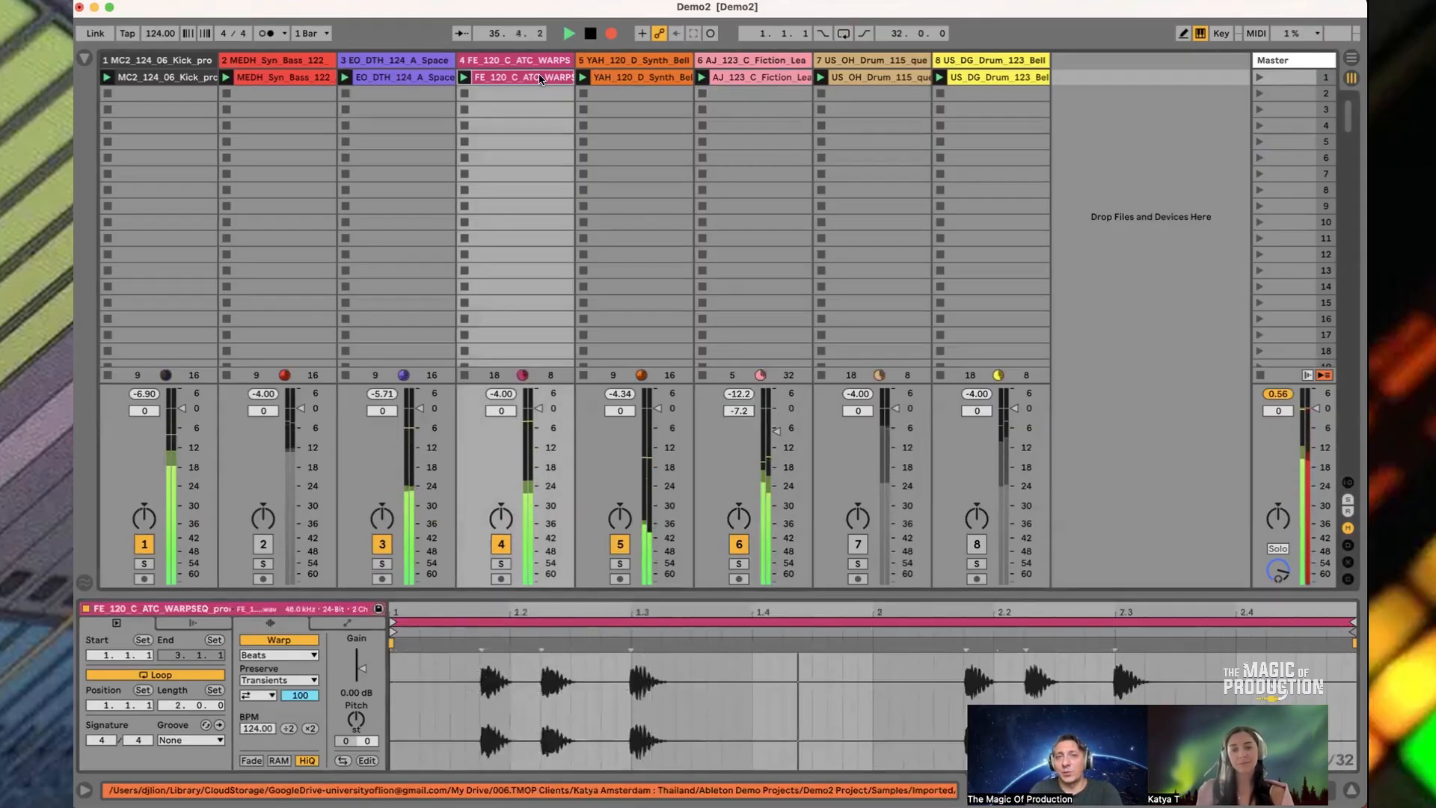
{"action": "left_click", "coordinate": [771, 77]}
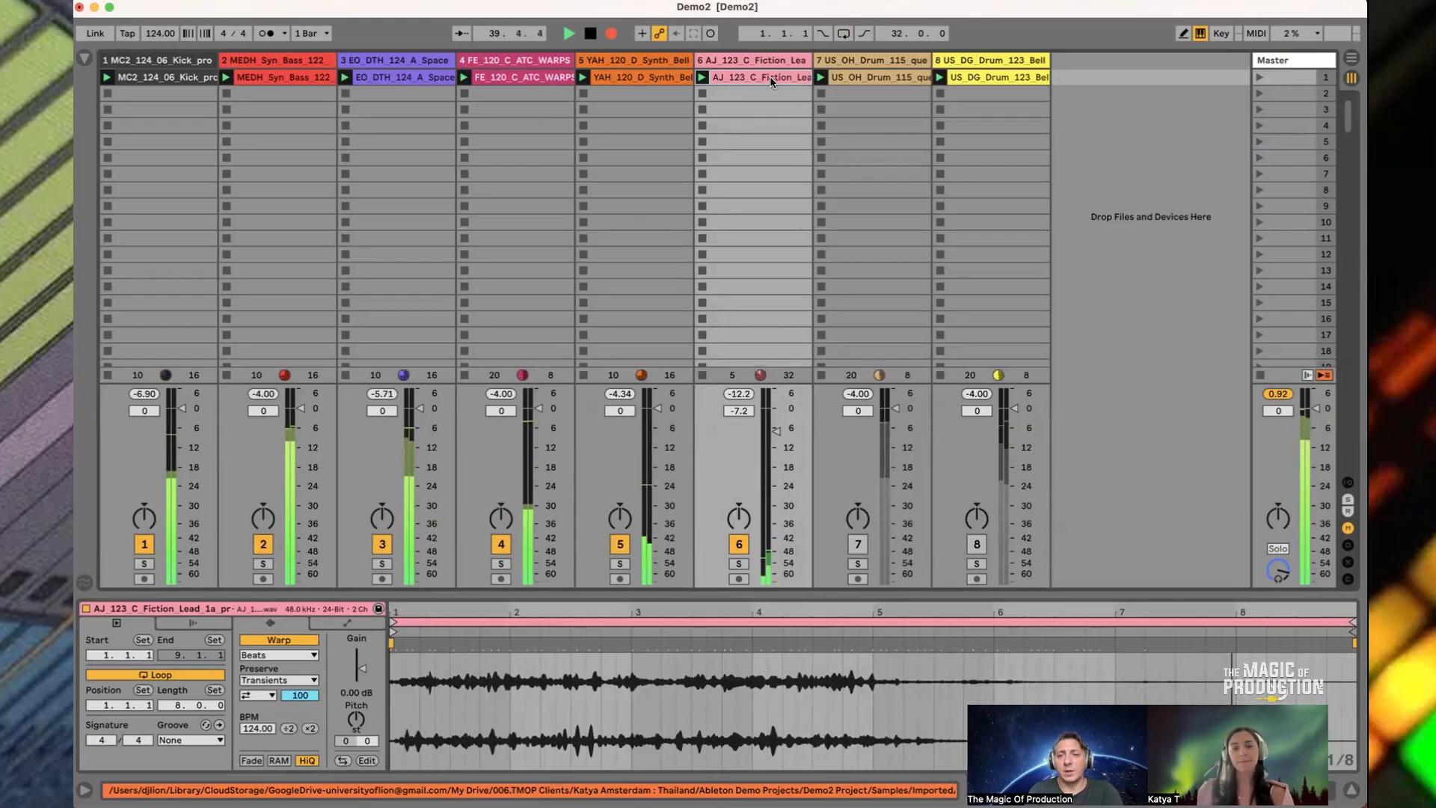
Bring drum track 7 into the recording, and mute tracks 1, 2 and 7 to create a breakdown
{"action": "key", "text": "F7"}
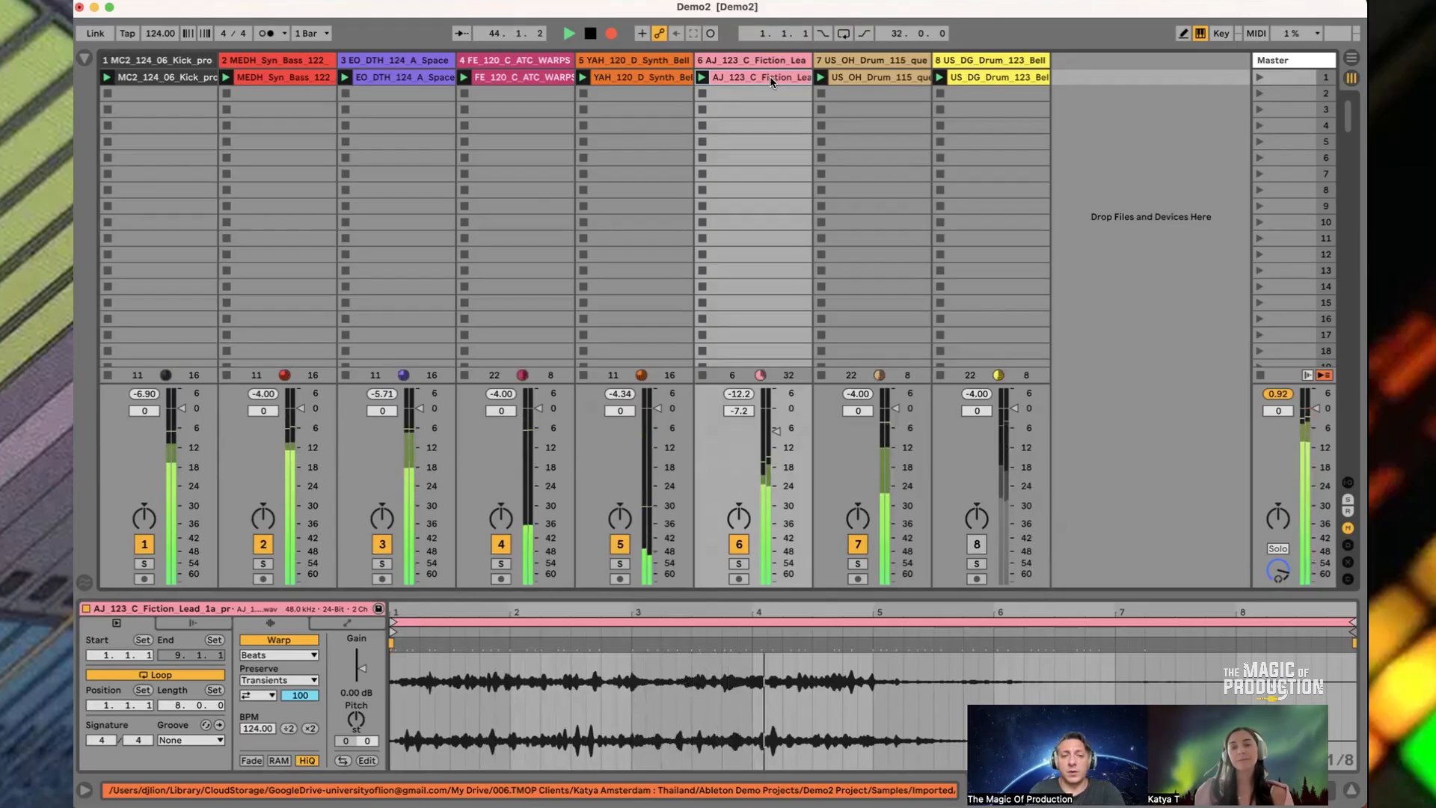
{"action": "key", "text": "F1"}
{"action": "key", "text": "F2"}
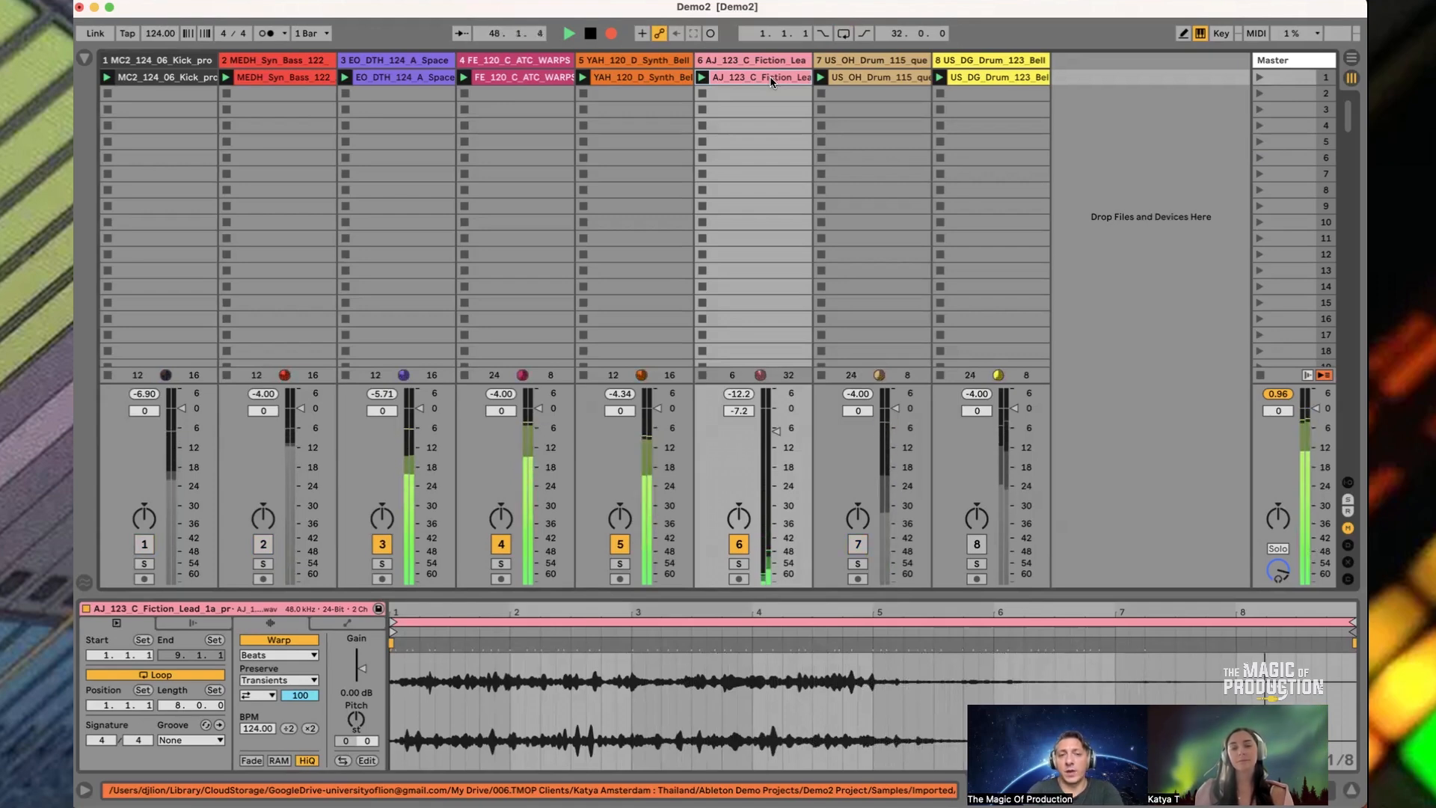
Unmute tracks 1, 2, 7 and 8 so the recording continues with the full mix
{"action": "key", "text": "F1"}
{"action": "key", "text": "F2"}
{"action": "key", "text": "F7"}
{"action": "key", "text": "F8"}
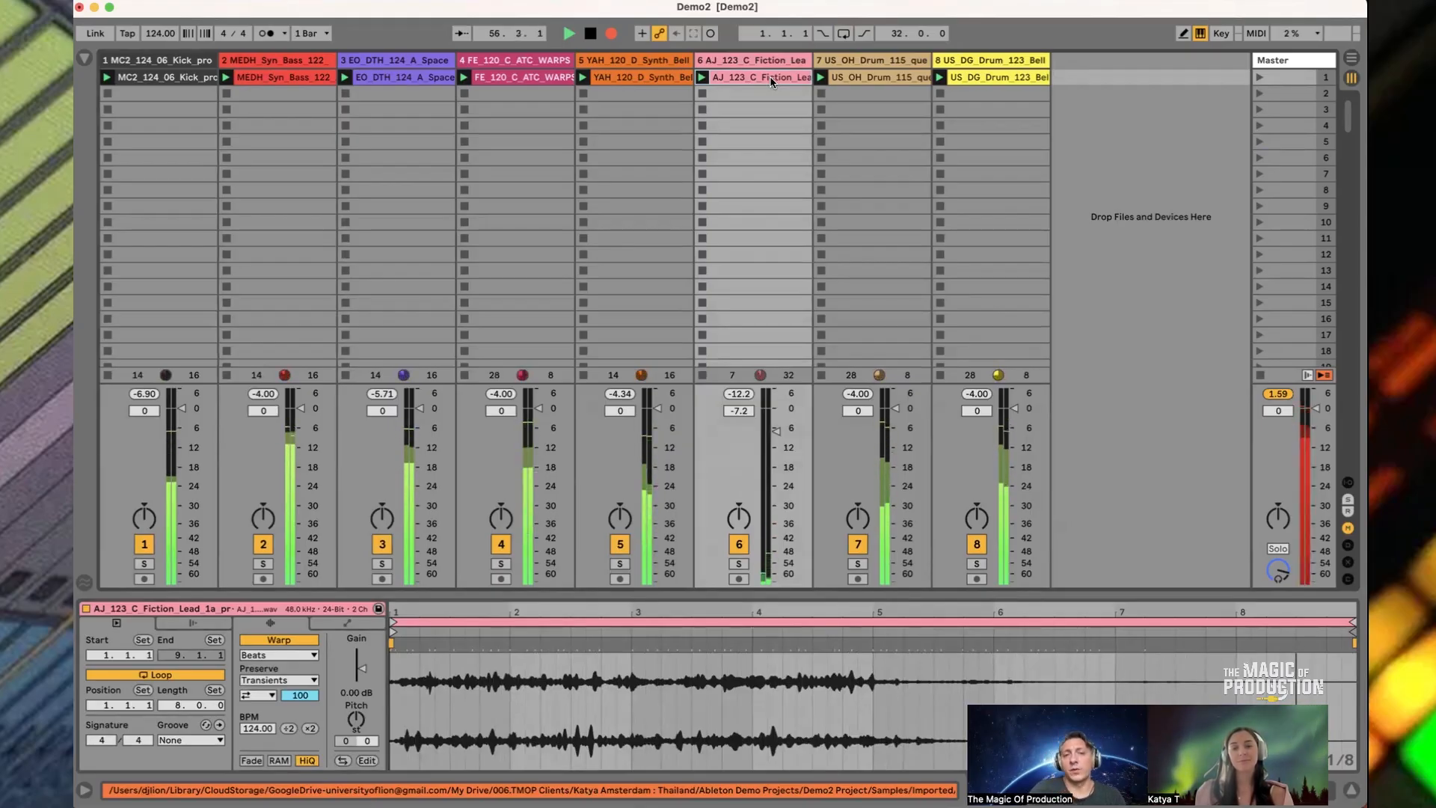
Drop tracks 1 to 5 out of the recording, leaving tracks 6, 7 and 8 playing
{"action": "key", "text": "F4"}
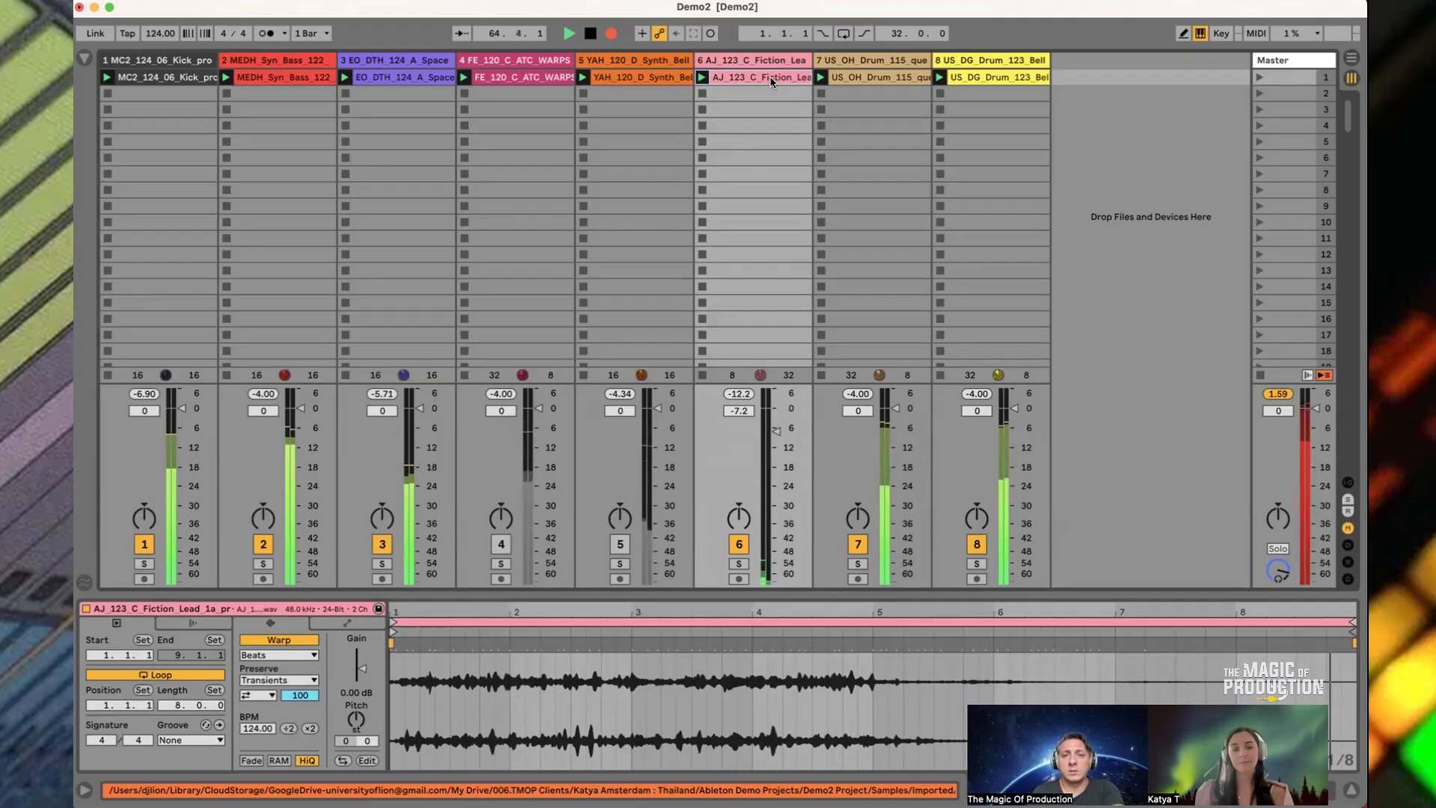
{"action": "key", "text": "F1"}
{"action": "key", "text": "F2"}
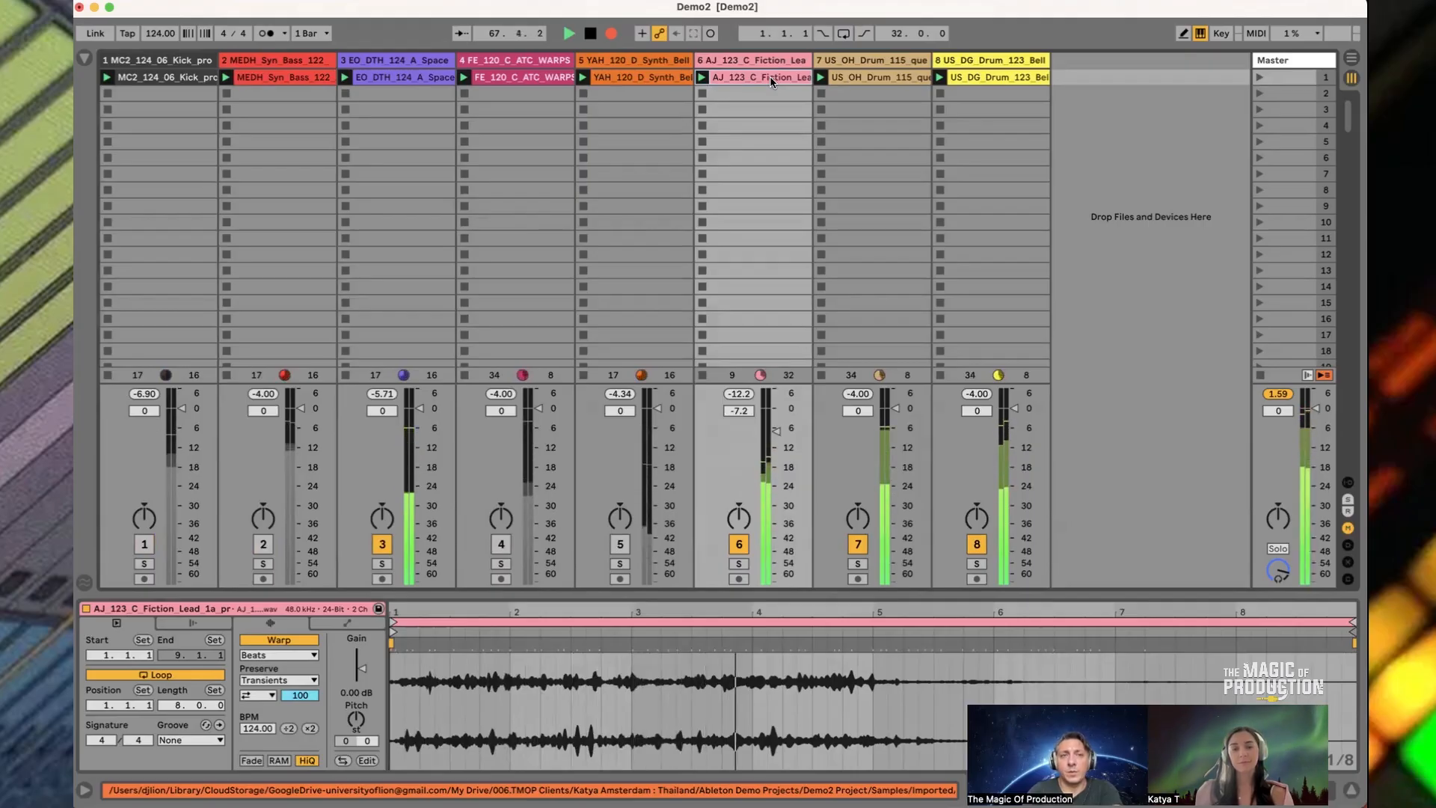
{"action": "key", "text": "F3"}
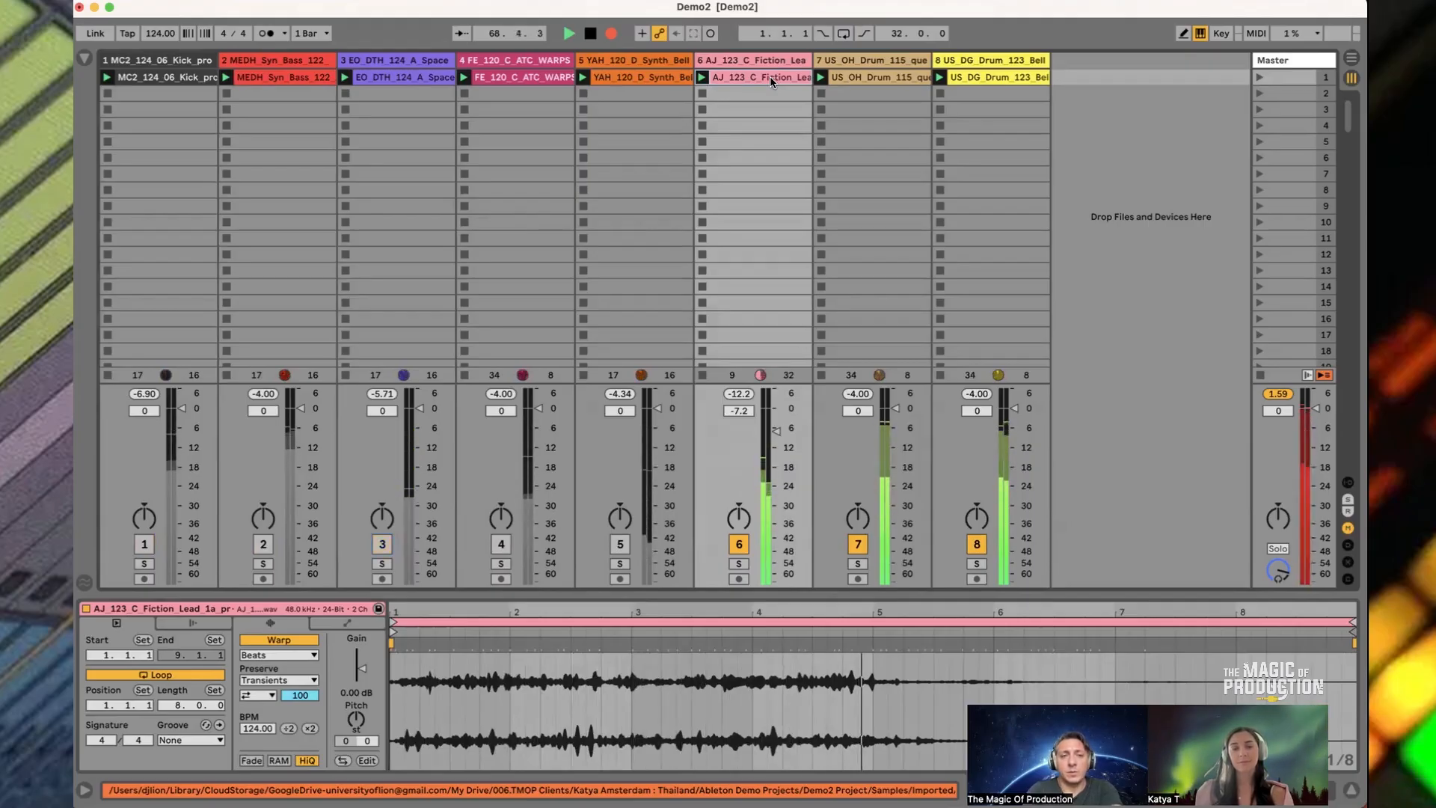
Bring tracks 4 and 5 back into the recording, followed by tracks 1, 2 and 3
{"action": "key", "text": "F4"}
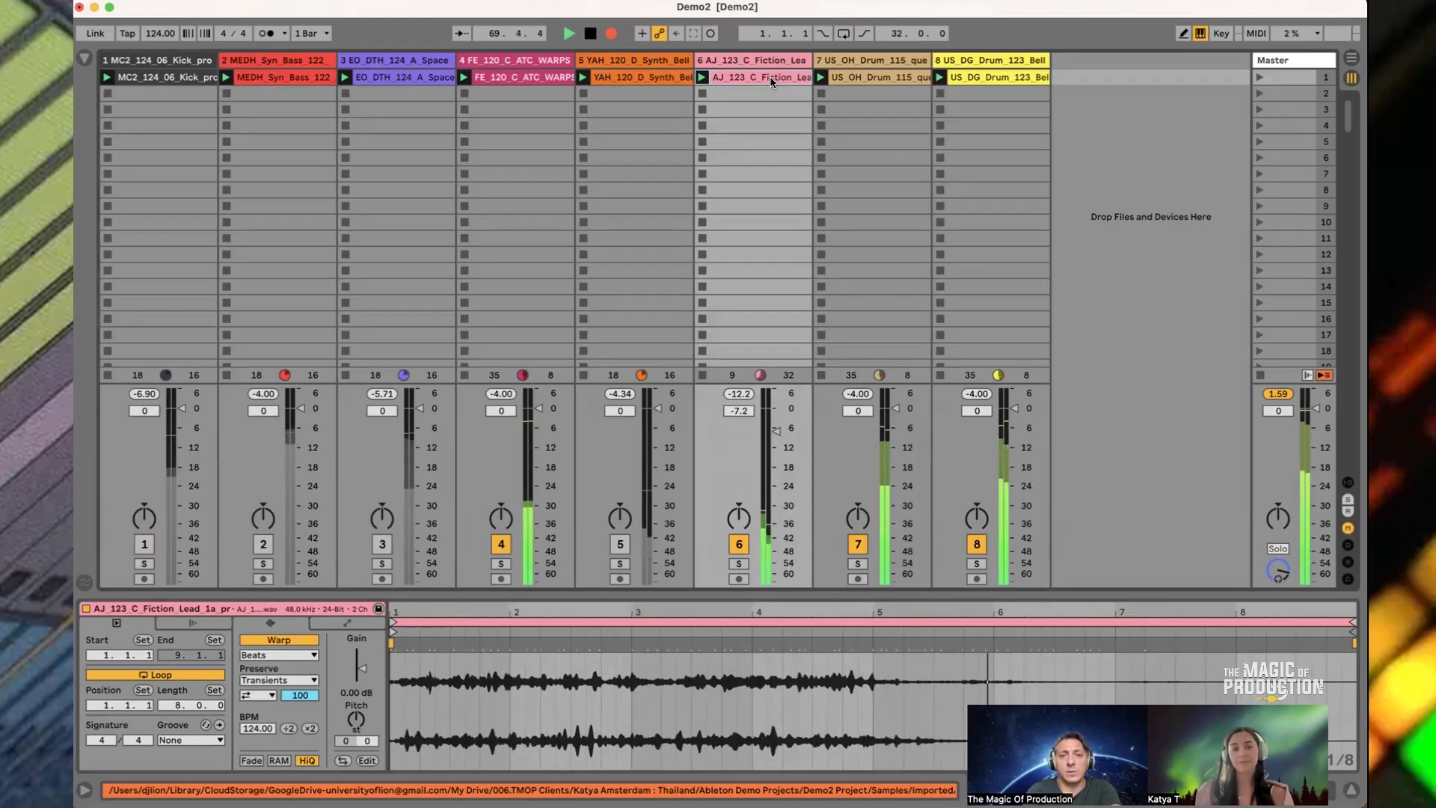
{"action": "key", "text": "F5"}
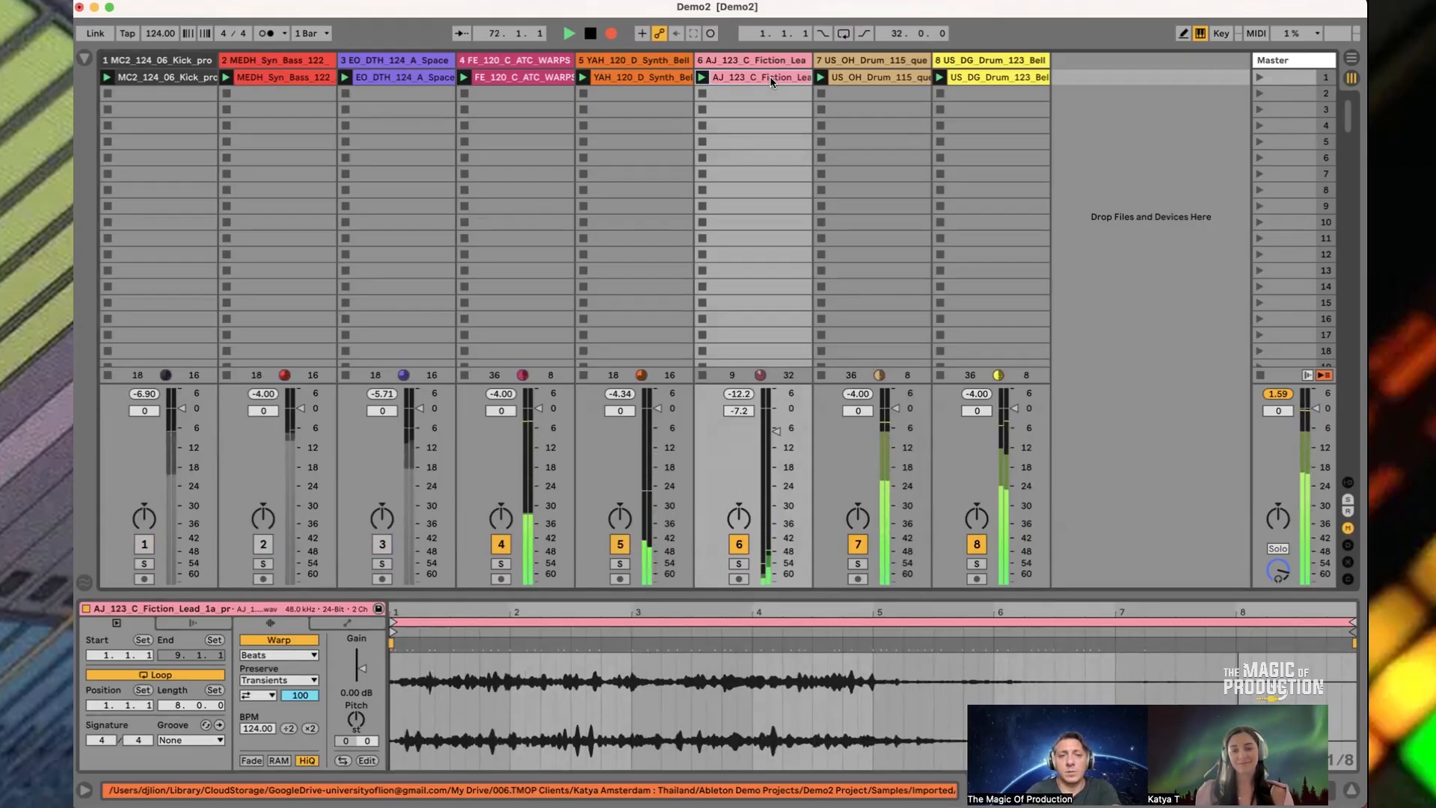
{"action": "key", "text": "F1"}
{"action": "key", "text": "F2"}
{"action": "key", "text": "F3"}
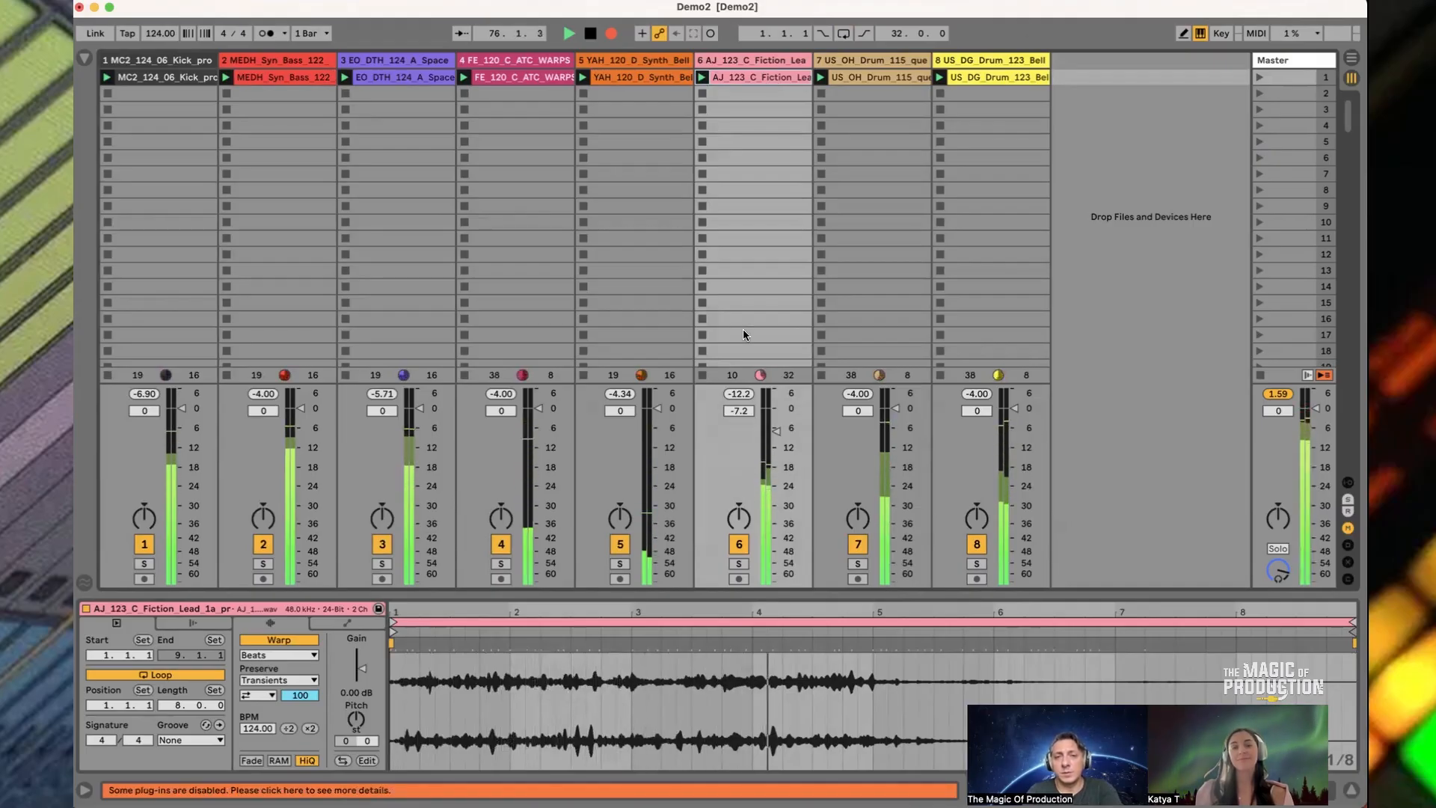
Mute every track except track 6 for the outro, check the recorded clips in the Arrangement, and turn off arrangement recording
{"action": "key", "text": "F6"}
{"action": "key", "text": "F7"}
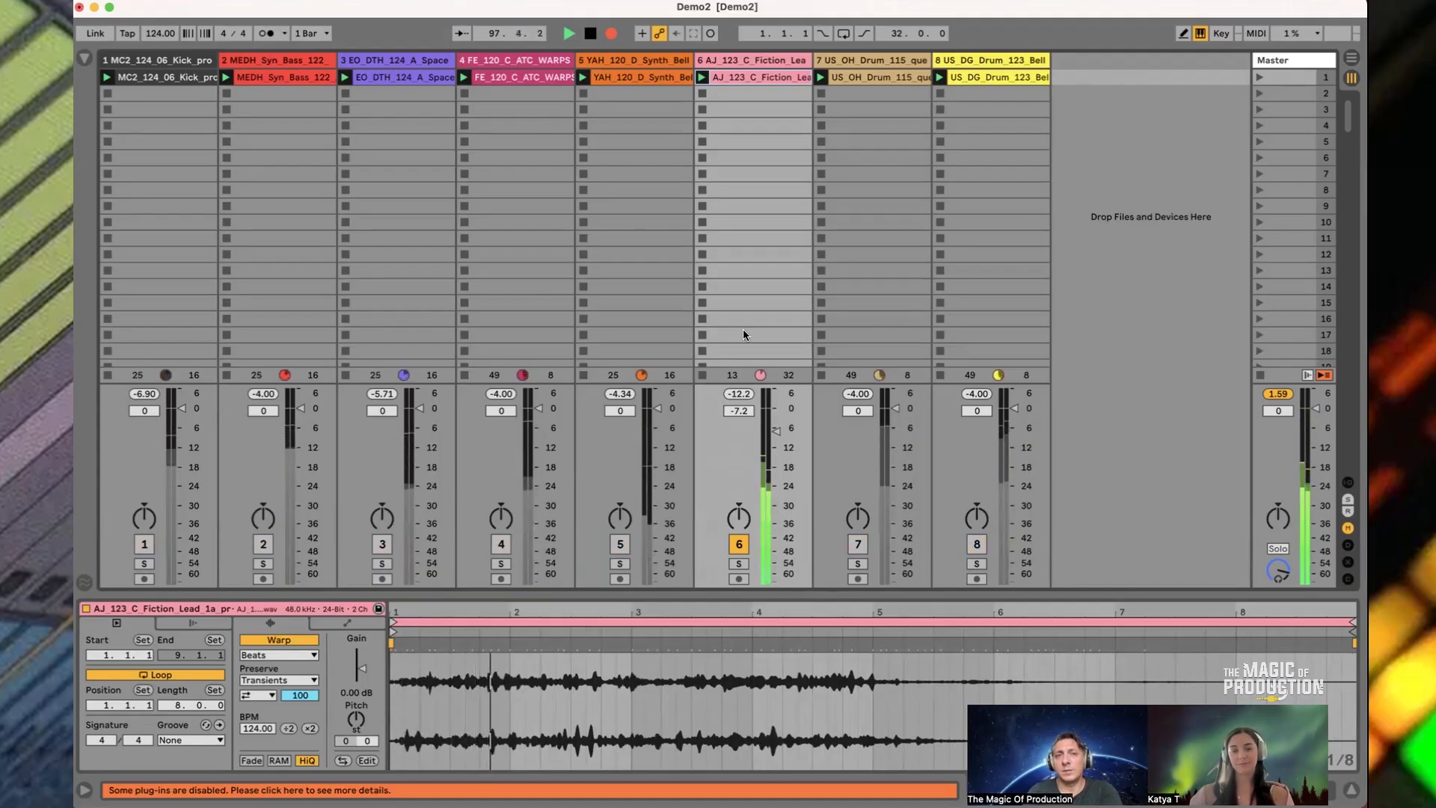
{"action": "key", "text": "Tab"}
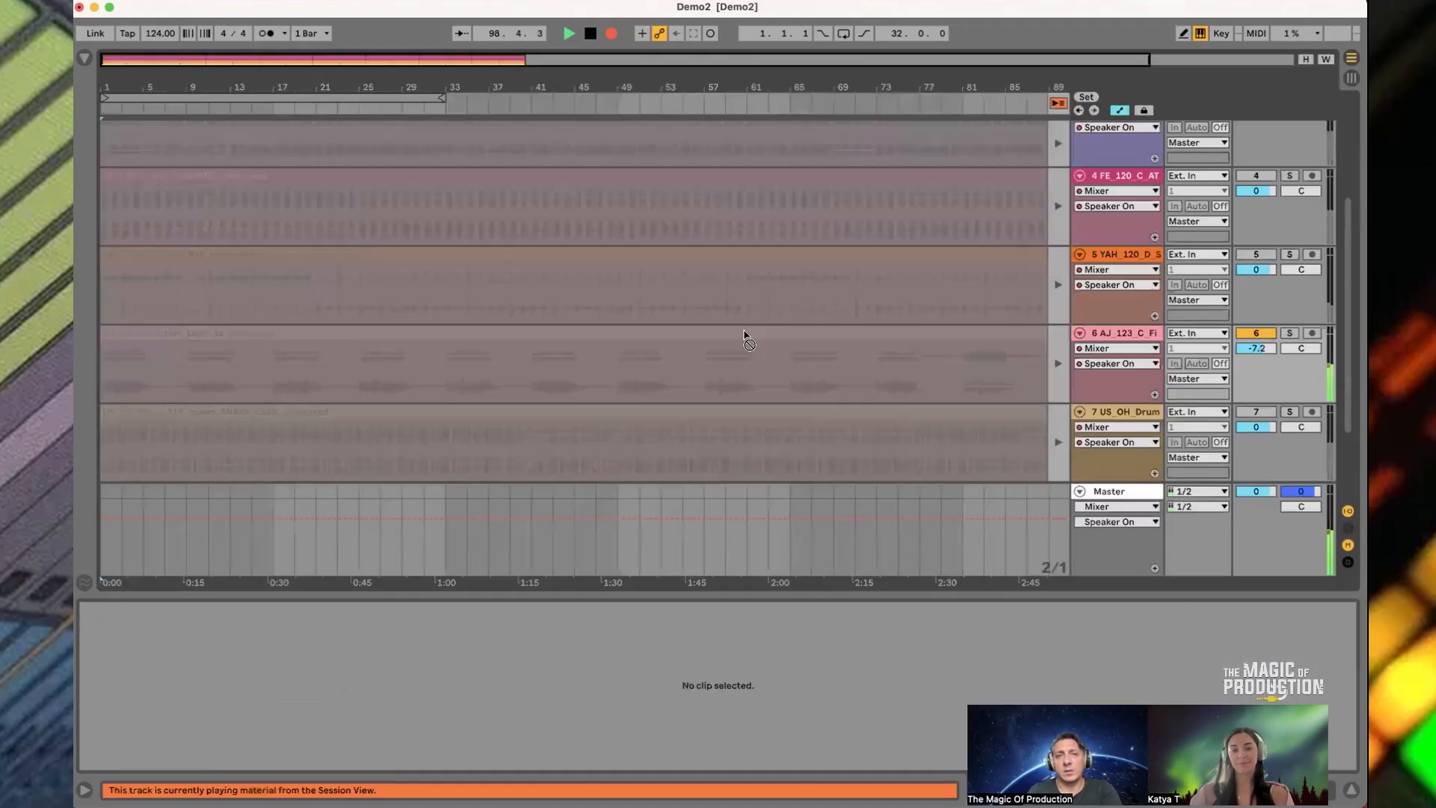
{"action": "key", "text": "Tab"}
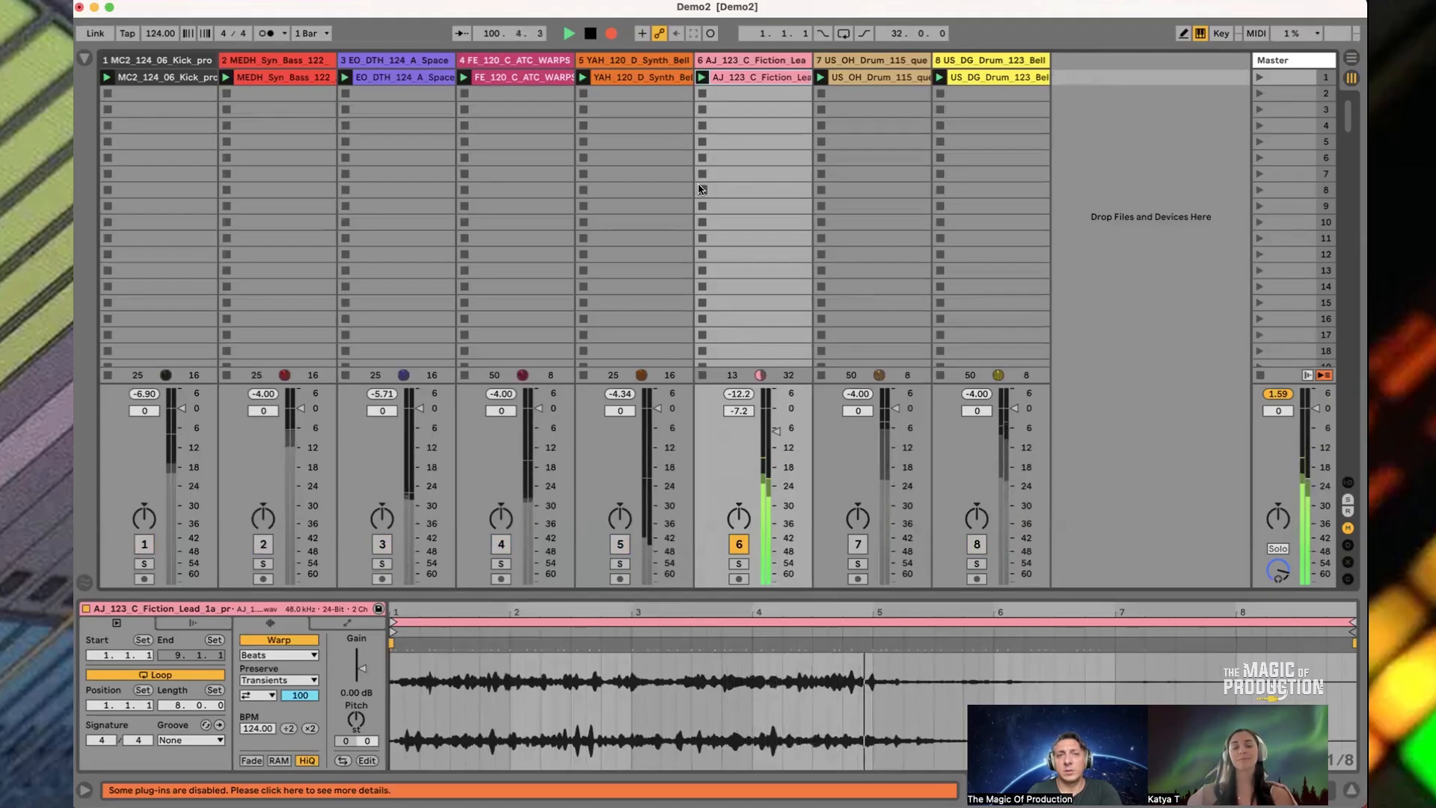
{"action": "left_click", "coordinate": [612, 34]}
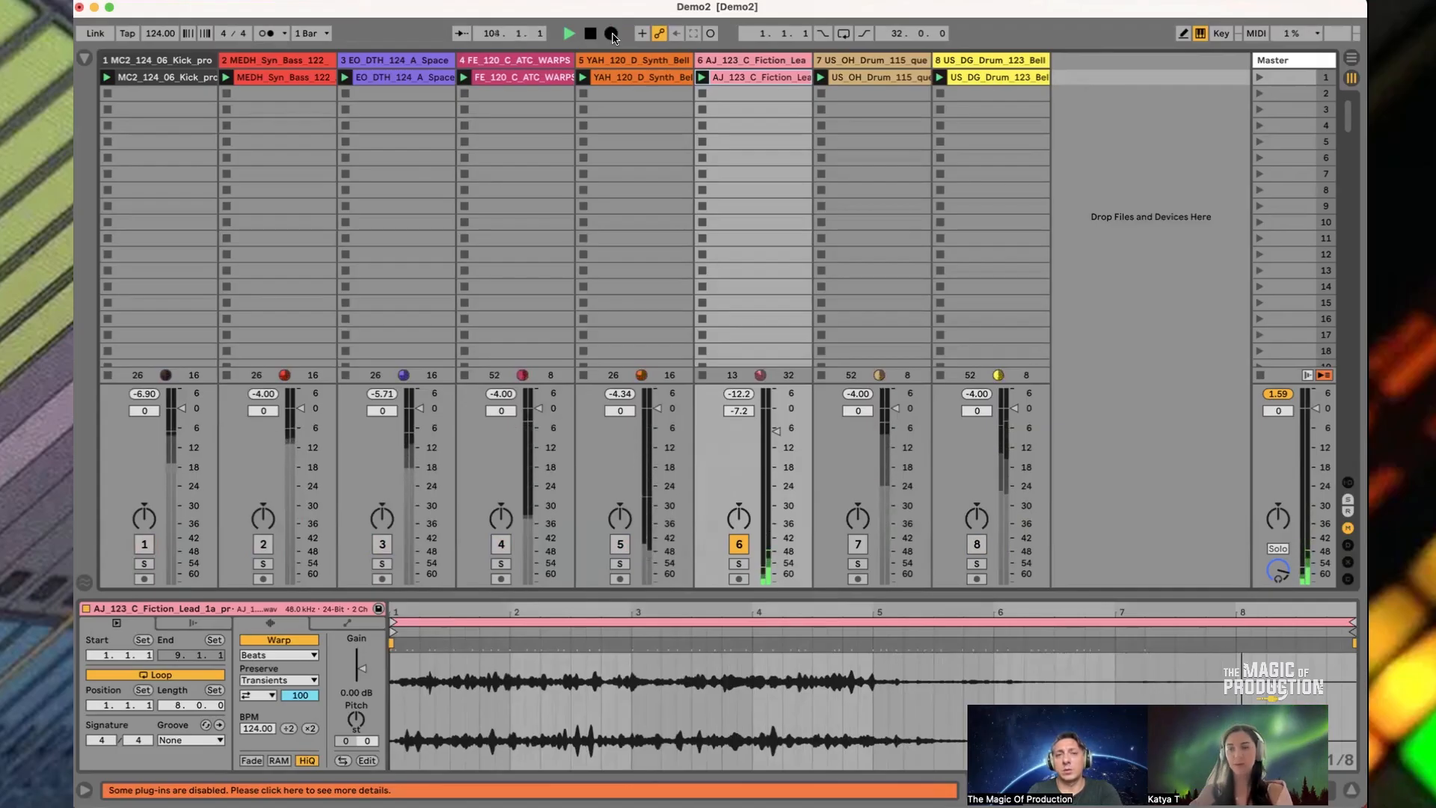
Stop playback and look over the recorded tracks in the Arrangement
{"action": "key", "text": "space"}
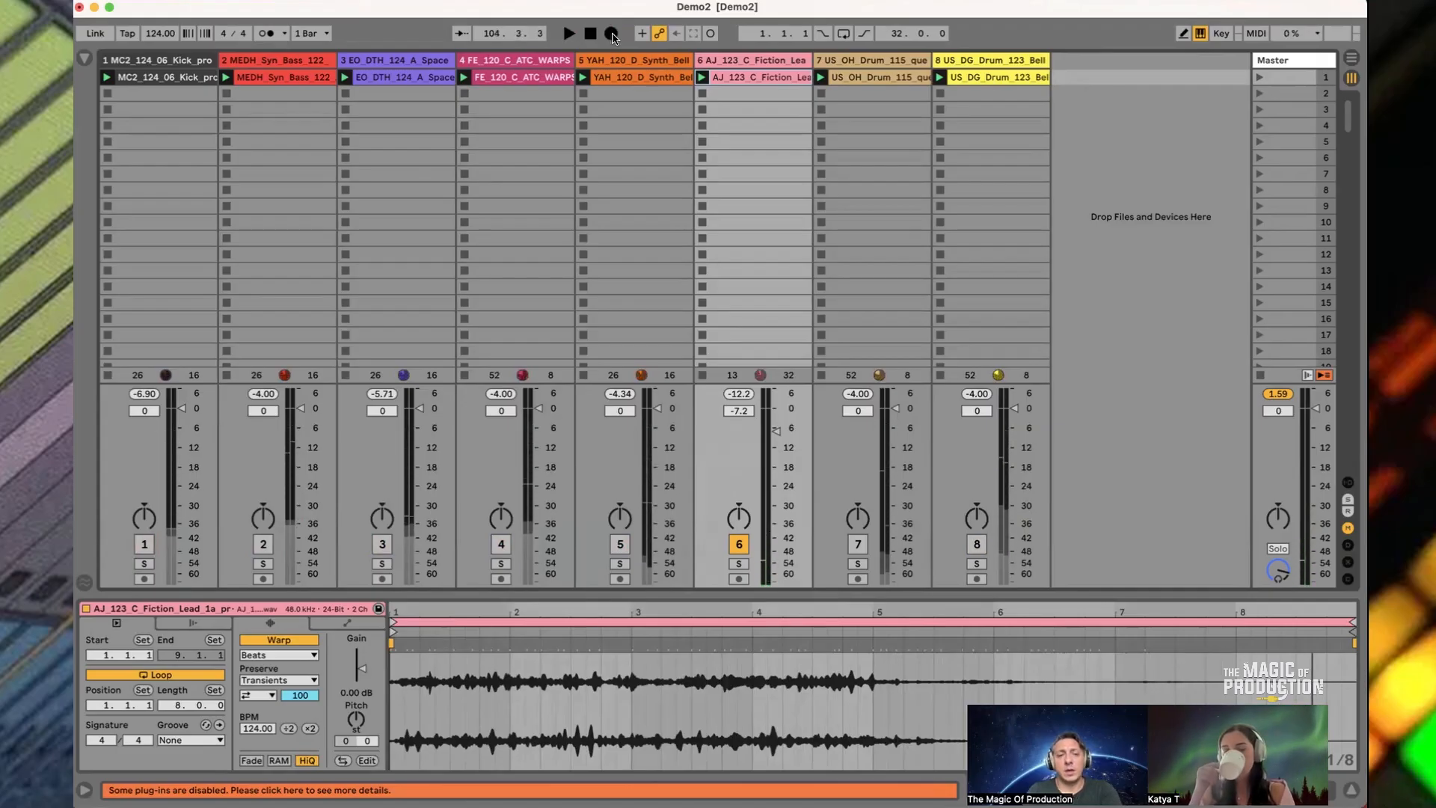
{"action": "key", "text": "Tab"}
{"action": "left_click_drag", "start_coordinate": [631, 85], "coordinate": [532, 78]}
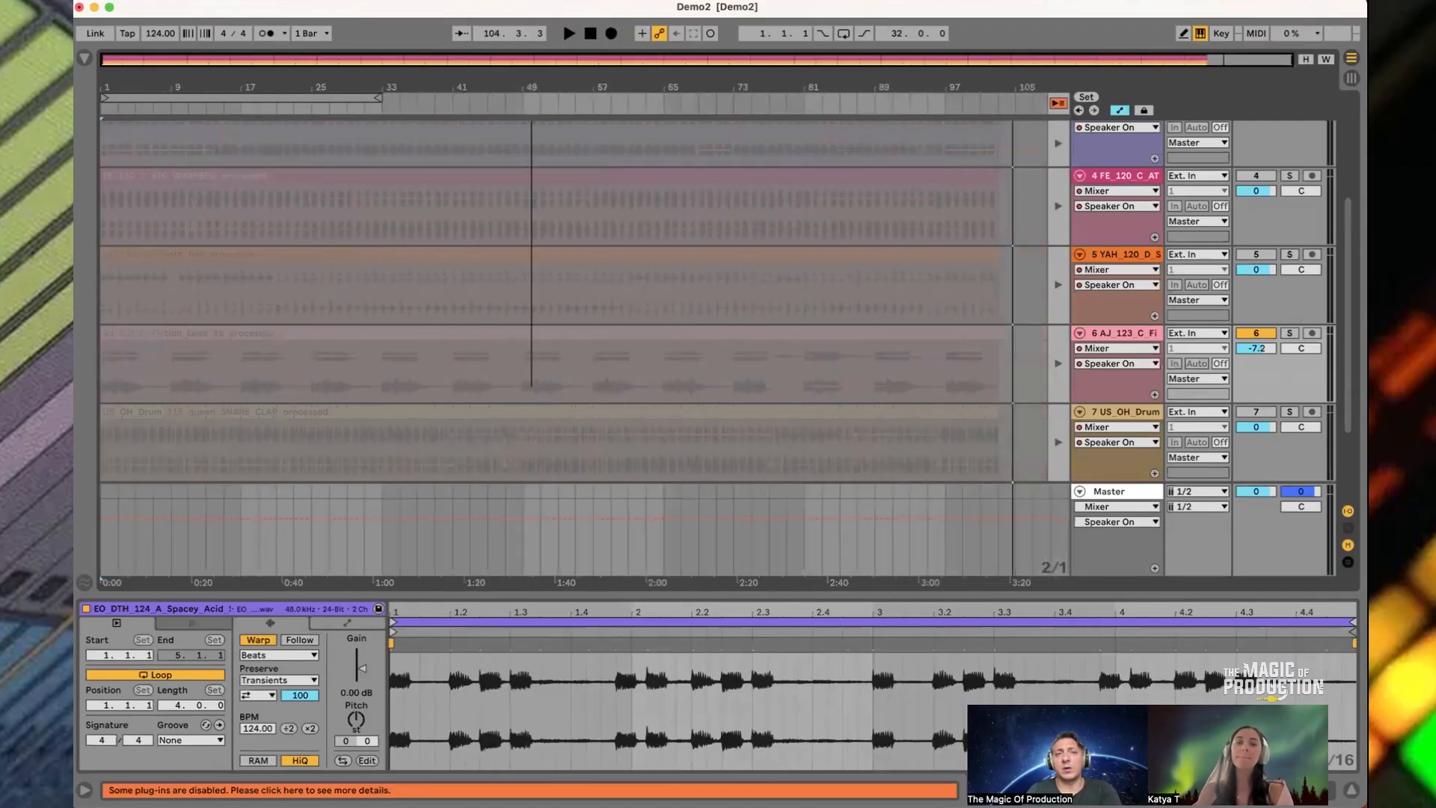
{"action": "scroll", "coordinate": [514, 351], "scroll_direction": "up", "scroll_amount": 4}
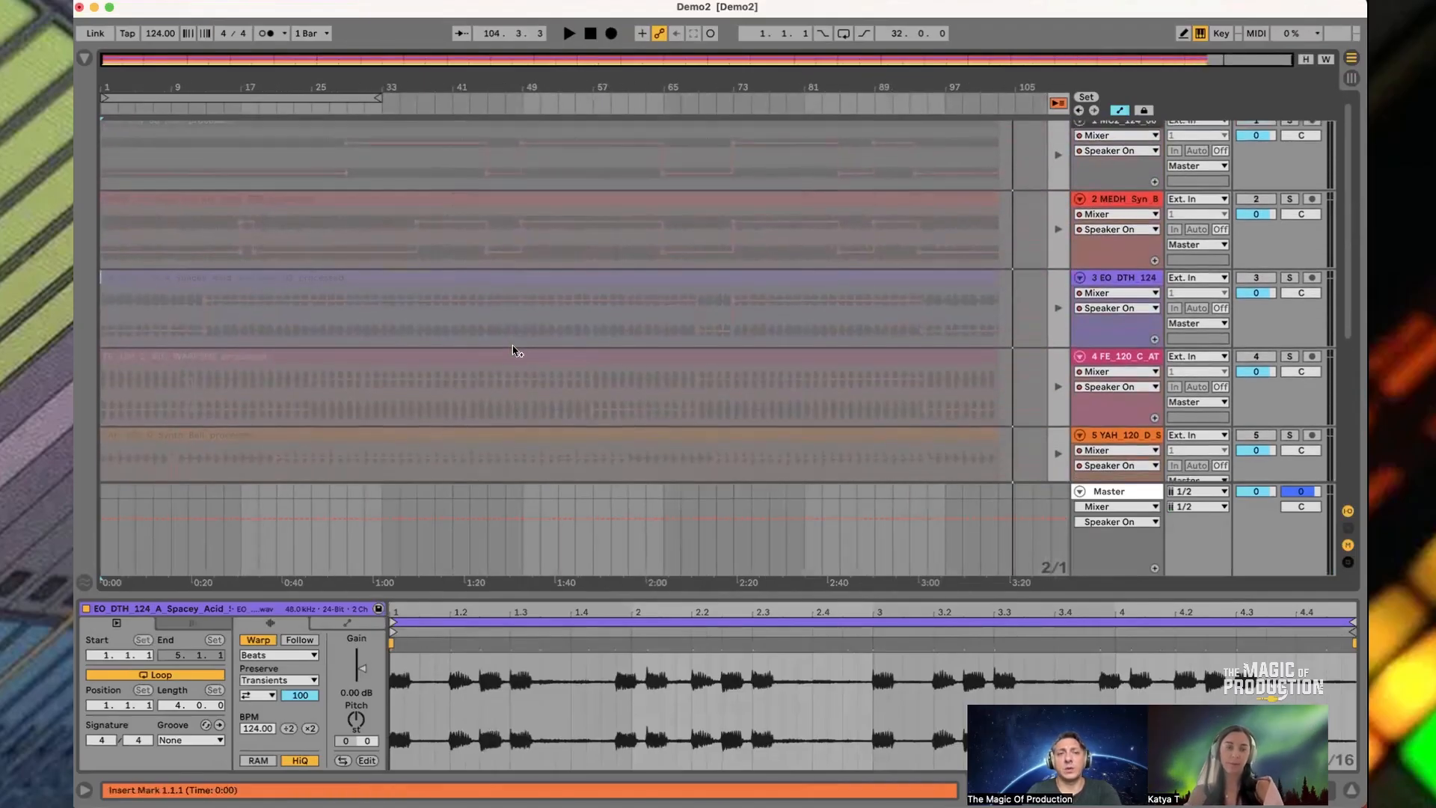
{"action": "scroll", "coordinate": [513, 351], "scroll_direction": "down", "scroll_amount": 3}
{"action": "scroll", "coordinate": [513, 351], "scroll_direction": "up", "scroll_amount": 3}
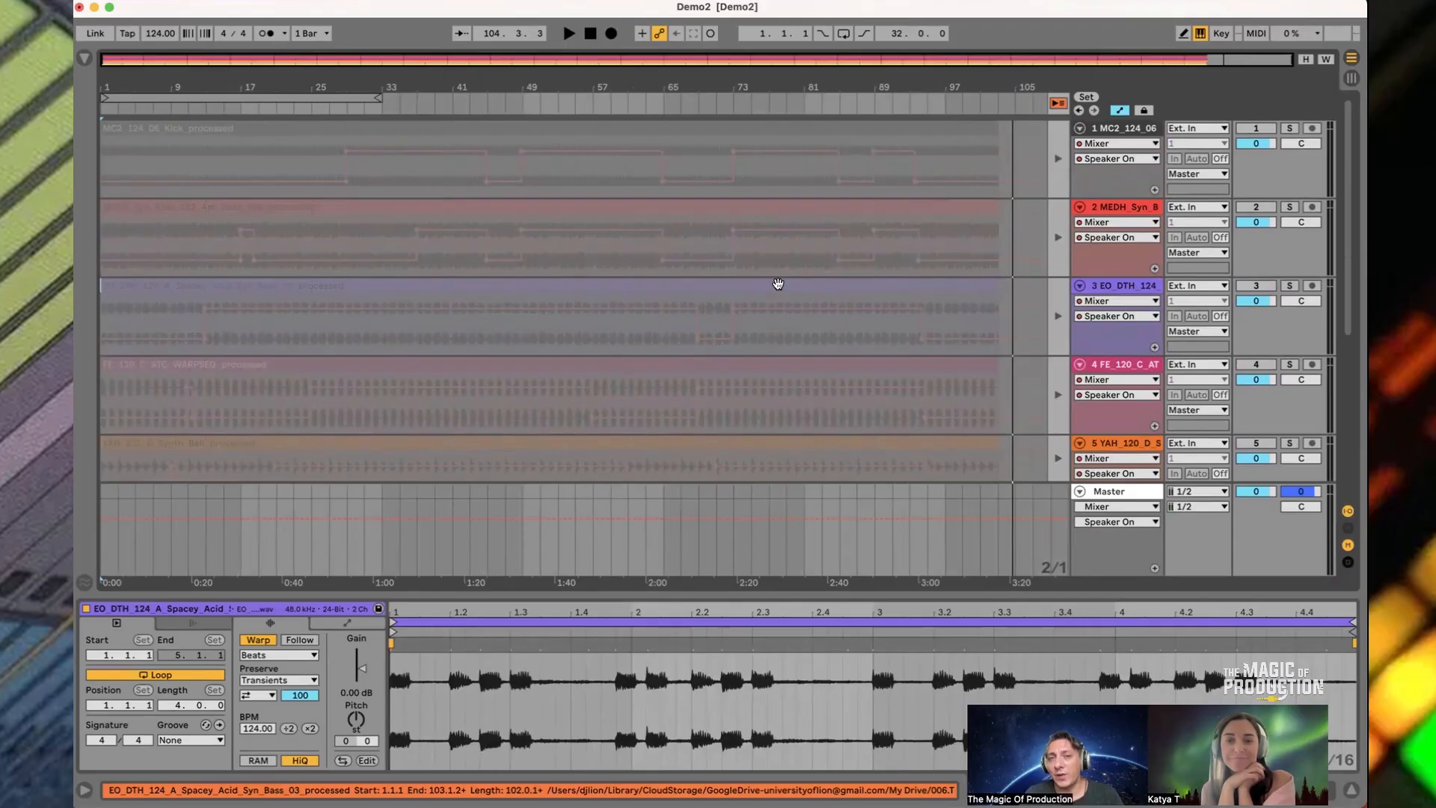
Switch all tracks back to Arrangement playback and review their recorded mute automation
{"action": "key", "text": "space"}
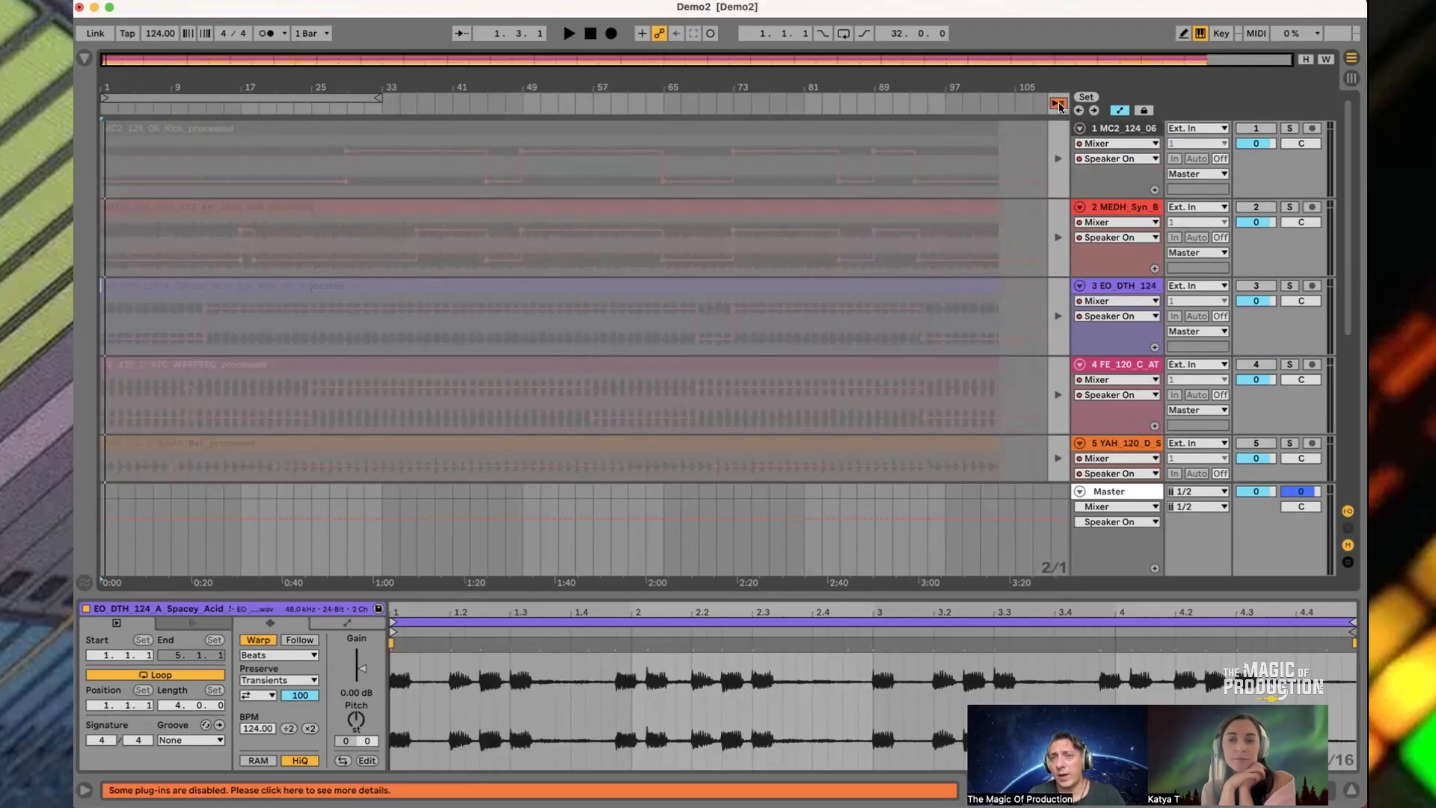
{"action": "left_click", "coordinate": [1058, 105]}
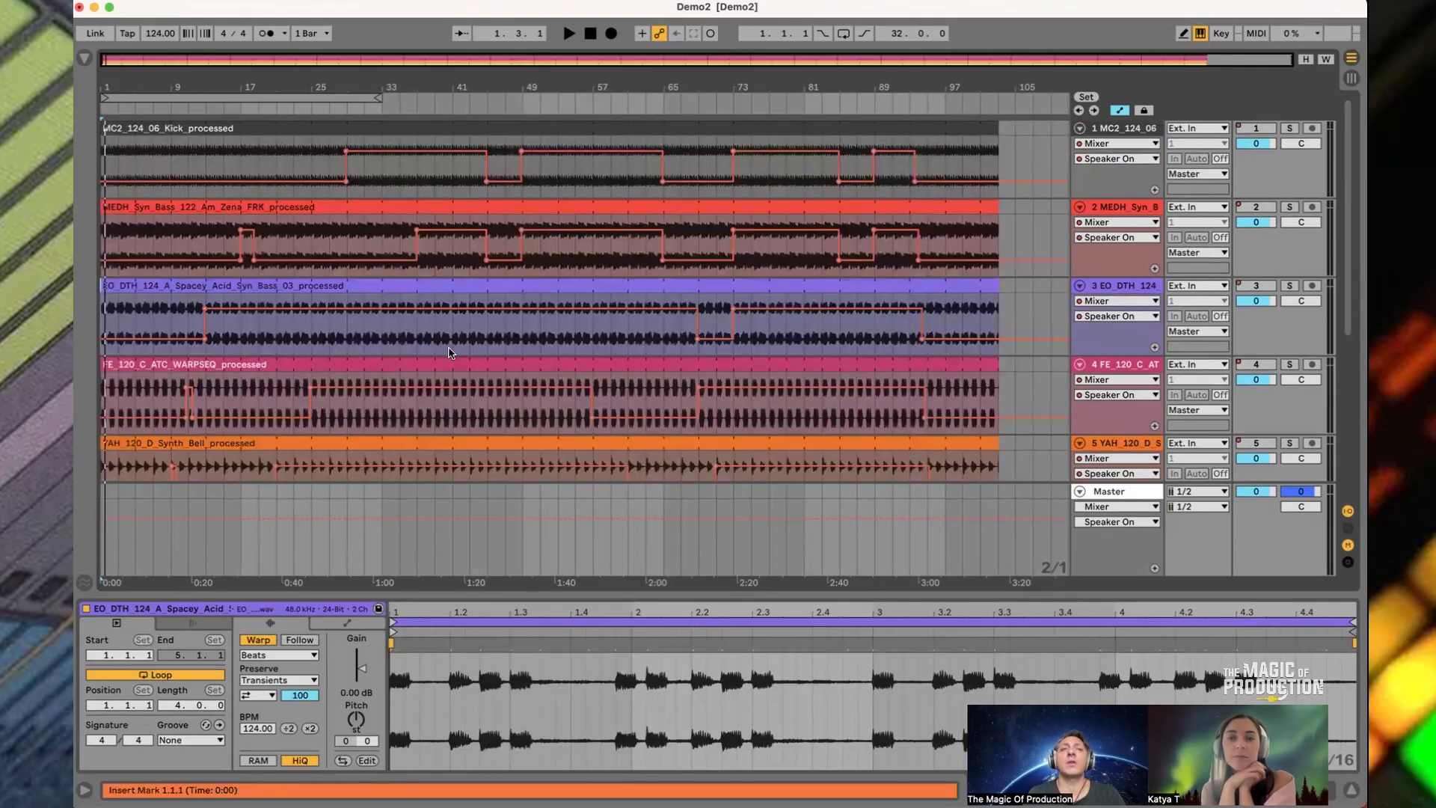
{"action": "scroll", "coordinate": [449, 352], "scroll_direction": "down", "scroll_amount": 5}
{"action": "scroll", "coordinate": [456, 360], "scroll_direction": "up", "scroll_amount": 5}
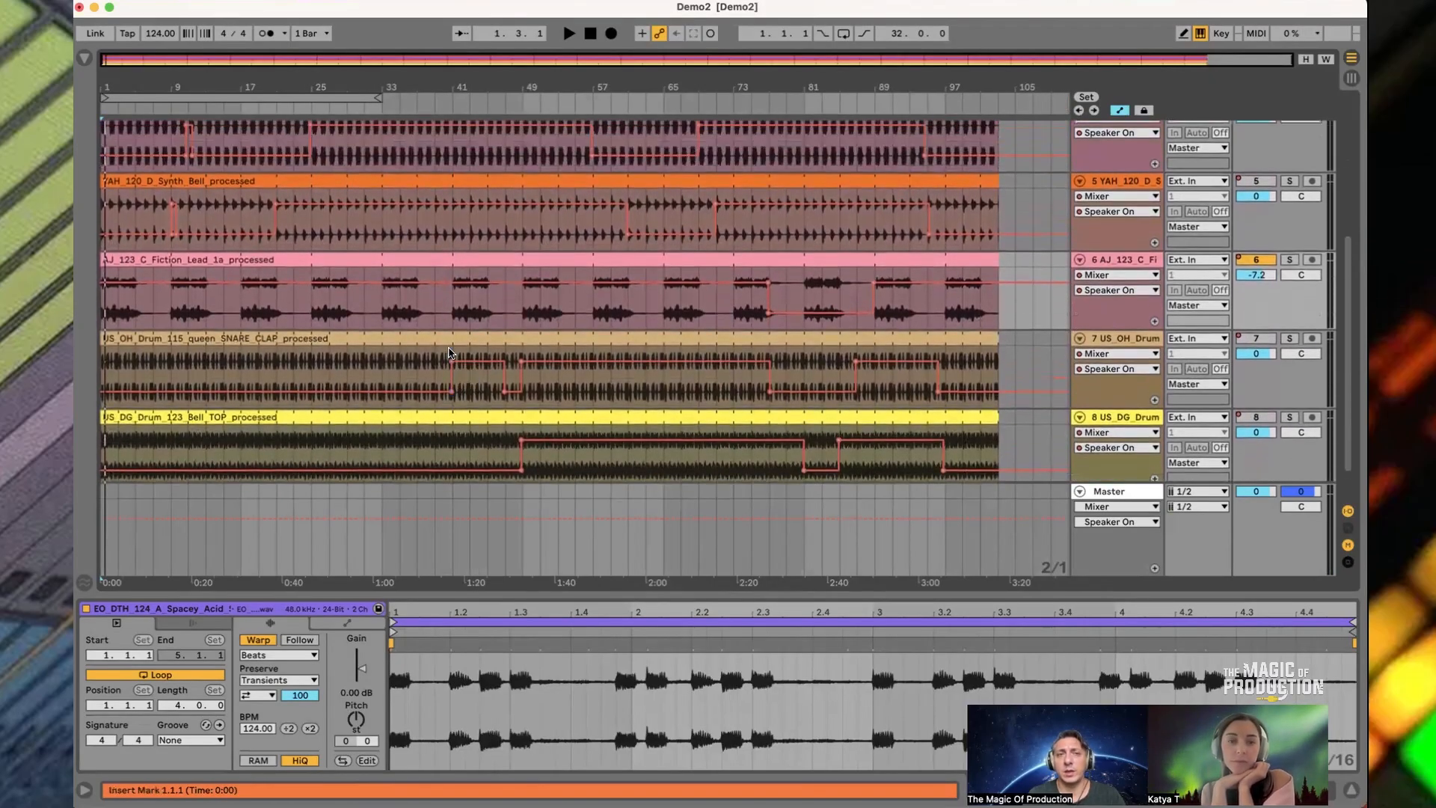
Hide the clip detail view to give the arrangement tracks more room
{"action": "left_click", "coordinate": [1351, 790]}
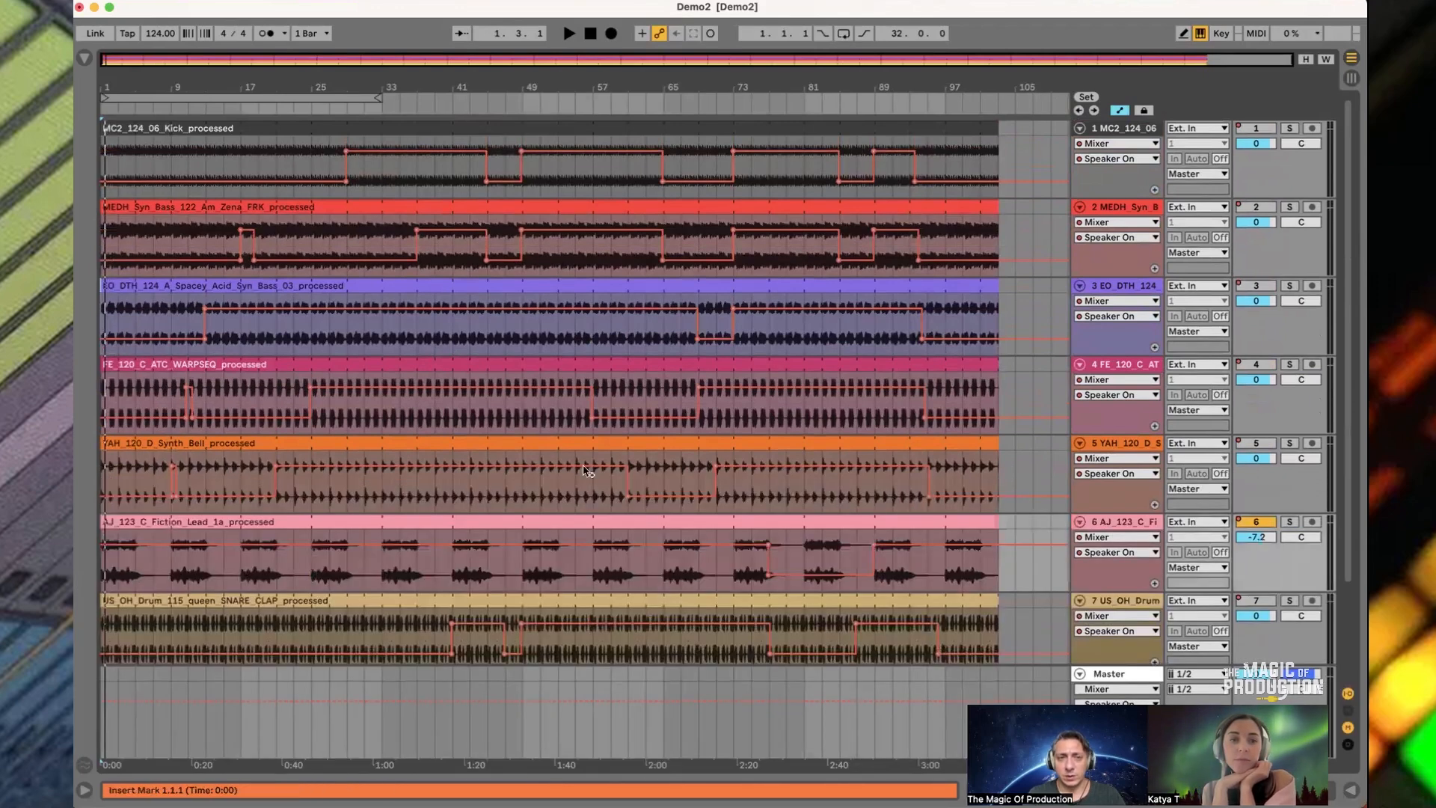
{"action": "scroll", "coordinate": [566, 414], "scroll_direction": "down", "scroll_amount": 3}
{"action": "scroll", "coordinate": [567, 413], "scroll_direction": "up", "scroll_amount": 3}
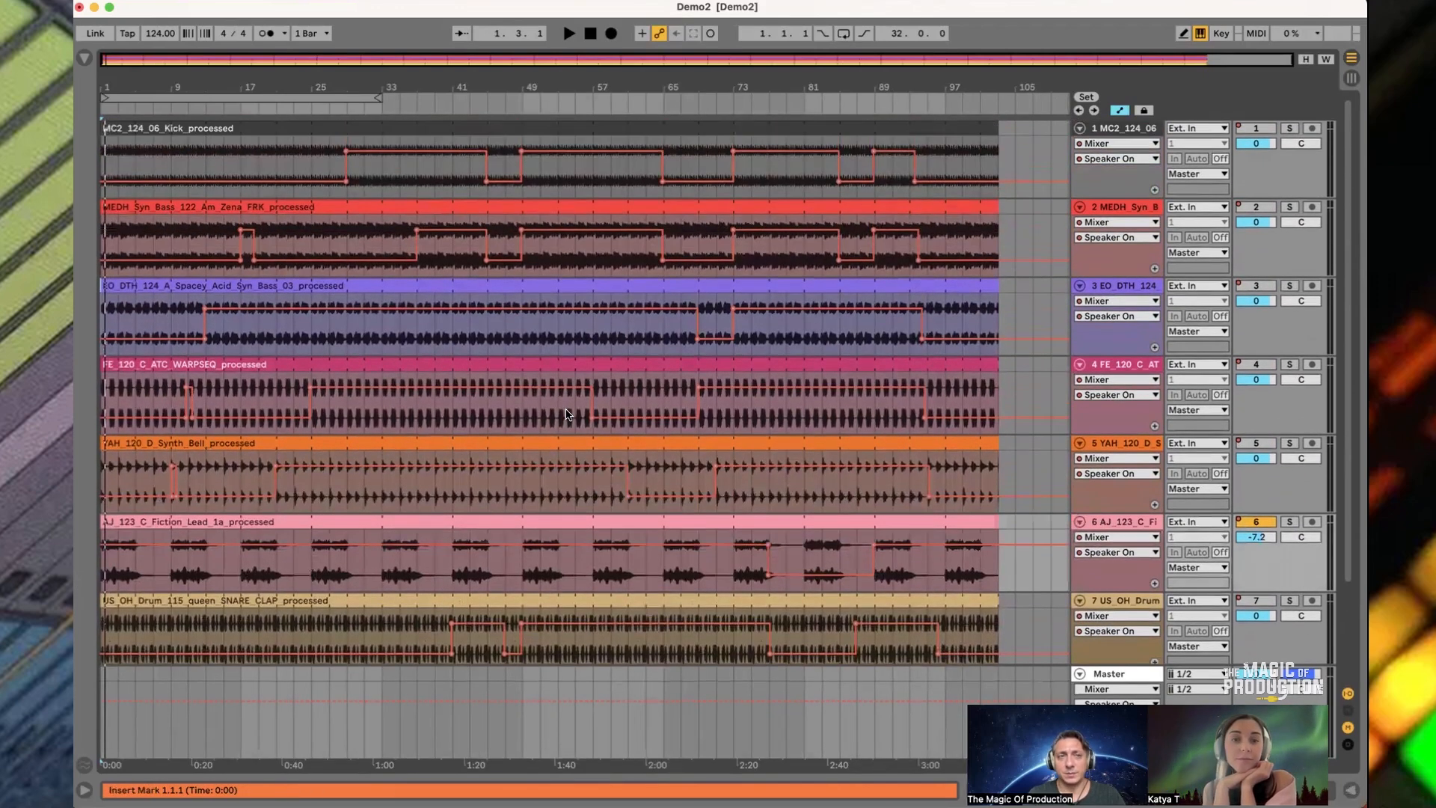
Select the Kick clip on track 1 and play the recorded arrangement from the start to about bar 14
{"action": "left_click", "coordinate": [509, 122]}
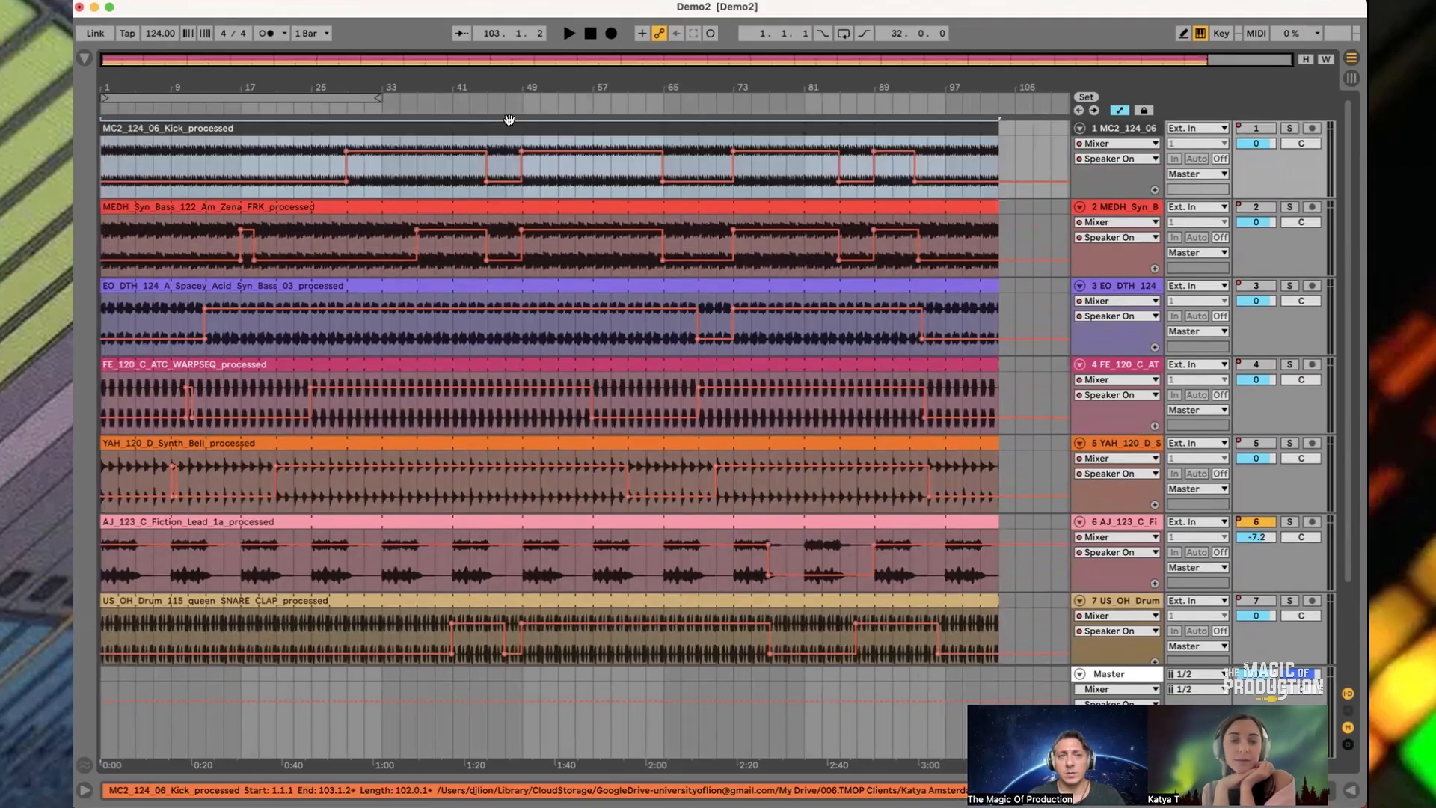
{"action": "key", "text": "space"}
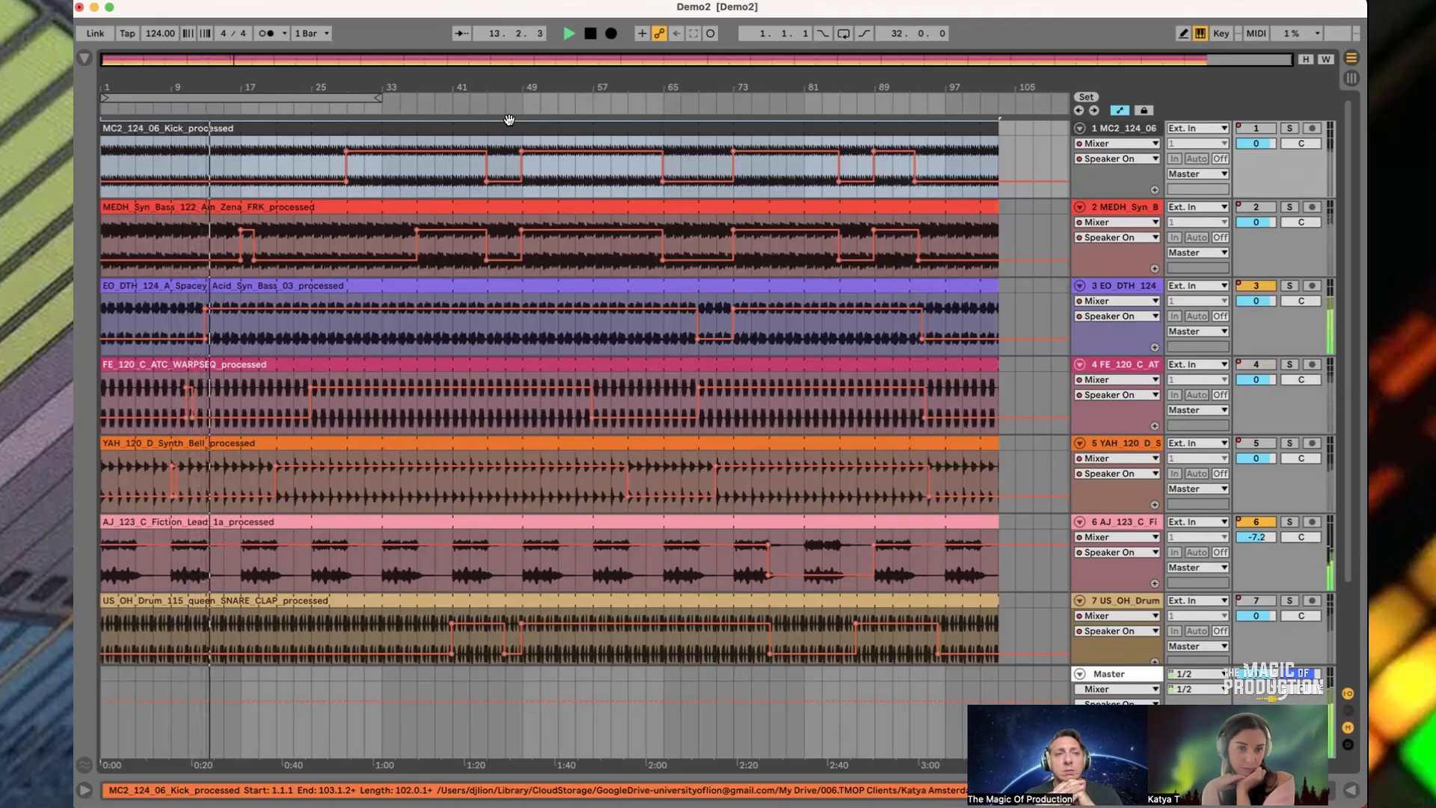
{"action": "key", "text": "space"}
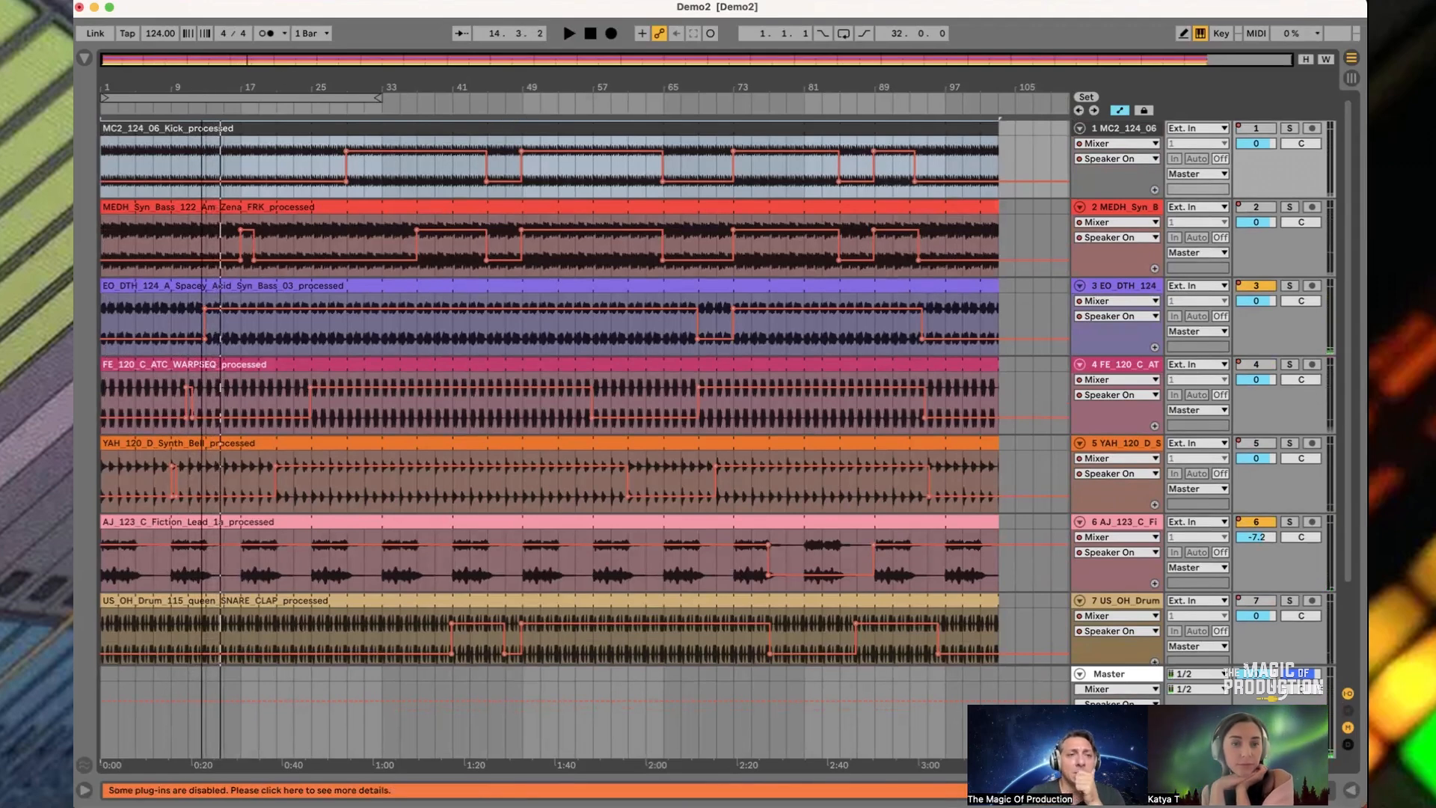
Redraw the Speaker On automation of the Spacey Acid Syn Bass track so it switches on exactly at bar 13
{"action": "scroll", "coordinate": [201, 323], "scroll_direction": "up", "scroll_amount": 10}
{"action": "key", "text": "super+a"}
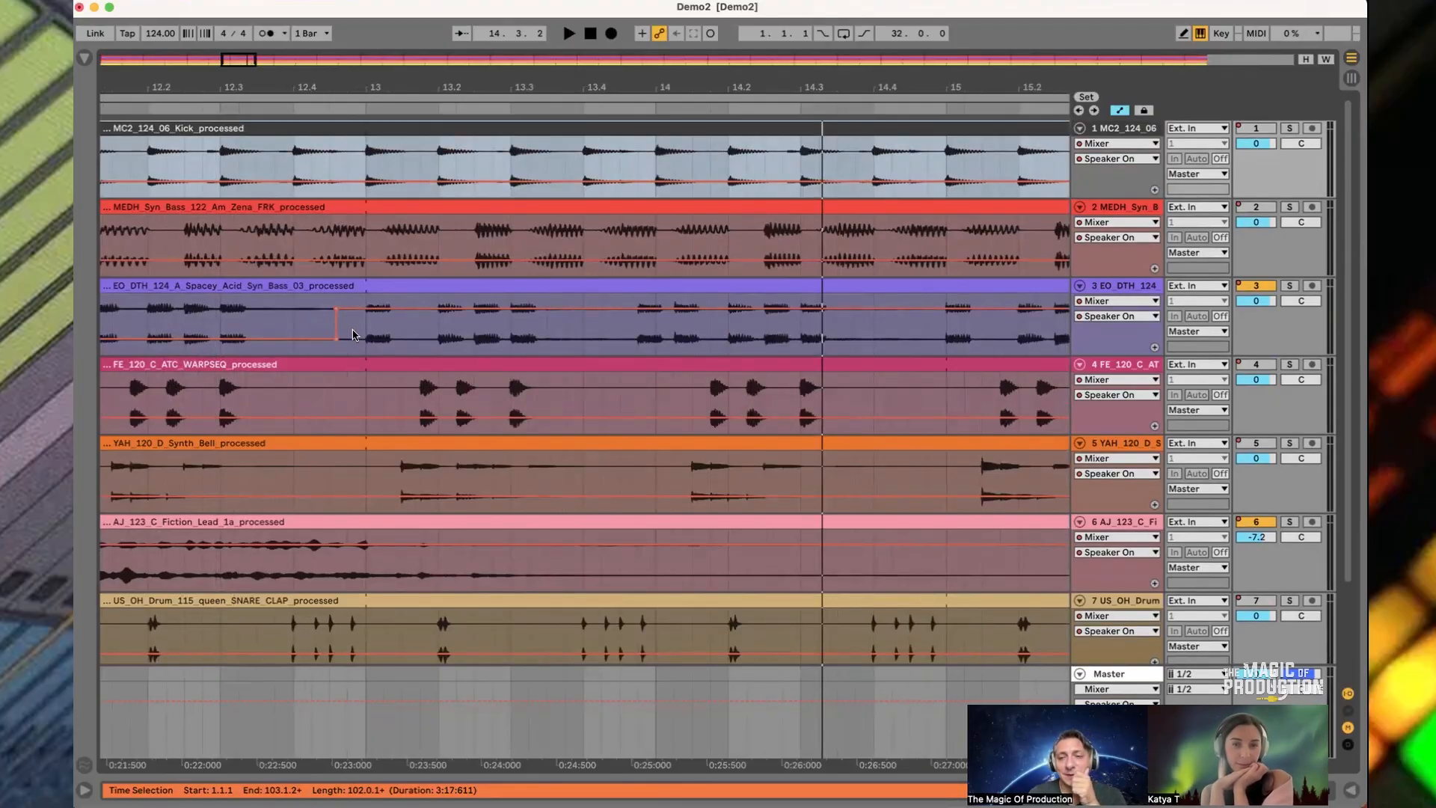
{"action": "key", "text": "b"}
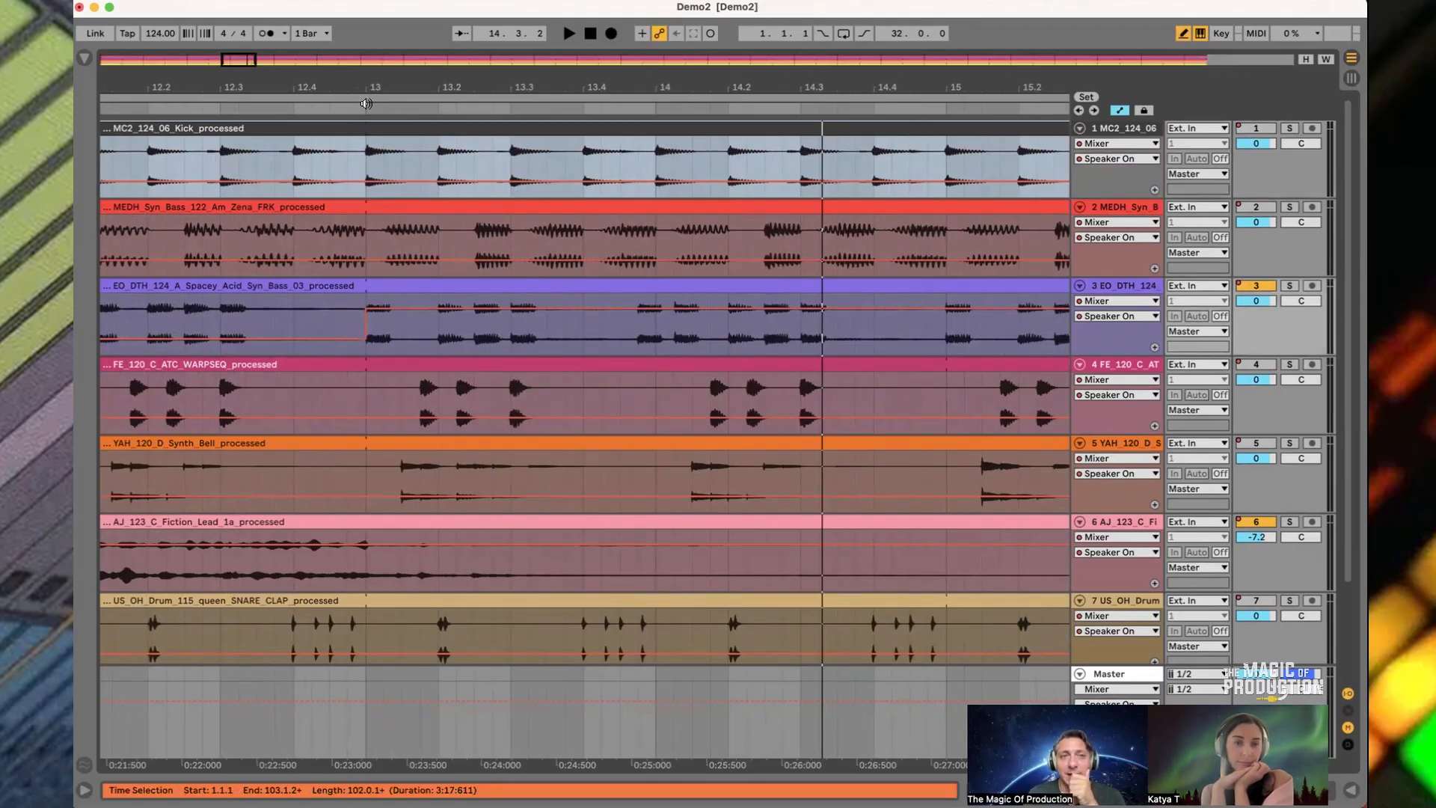
Review the mute automation of all tracks across the whole length of the arrangement
{"action": "left_click_drag", "start_coordinate": [484, 80], "coordinate": [427, 77]}
{"action": "mouse_move", "coordinate": [634, 87]}
{"action": "left_mouse_down"}
{"action": "mouse_move", "coordinate": [605, 256]}
{"action": "mouse_move", "coordinate": [589, 255]}
{"action": "mouse_move", "coordinate": [612, 258]}
{"action": "left_mouse_up"}
{"action": "mouse_move", "coordinate": [662, 108]}
{"action": "left_mouse_down"}
{"action": "mouse_move", "coordinate": [471, 75]}
{"action": "mouse_move", "coordinate": [470, 26]}
{"action": "left_mouse_up"}
{"action": "left_click_drag", "start_coordinate": [556, 88], "coordinate": [541, 43]}
{"action": "left_click_drag", "start_coordinate": [424, 89], "coordinate": [418, 89]}
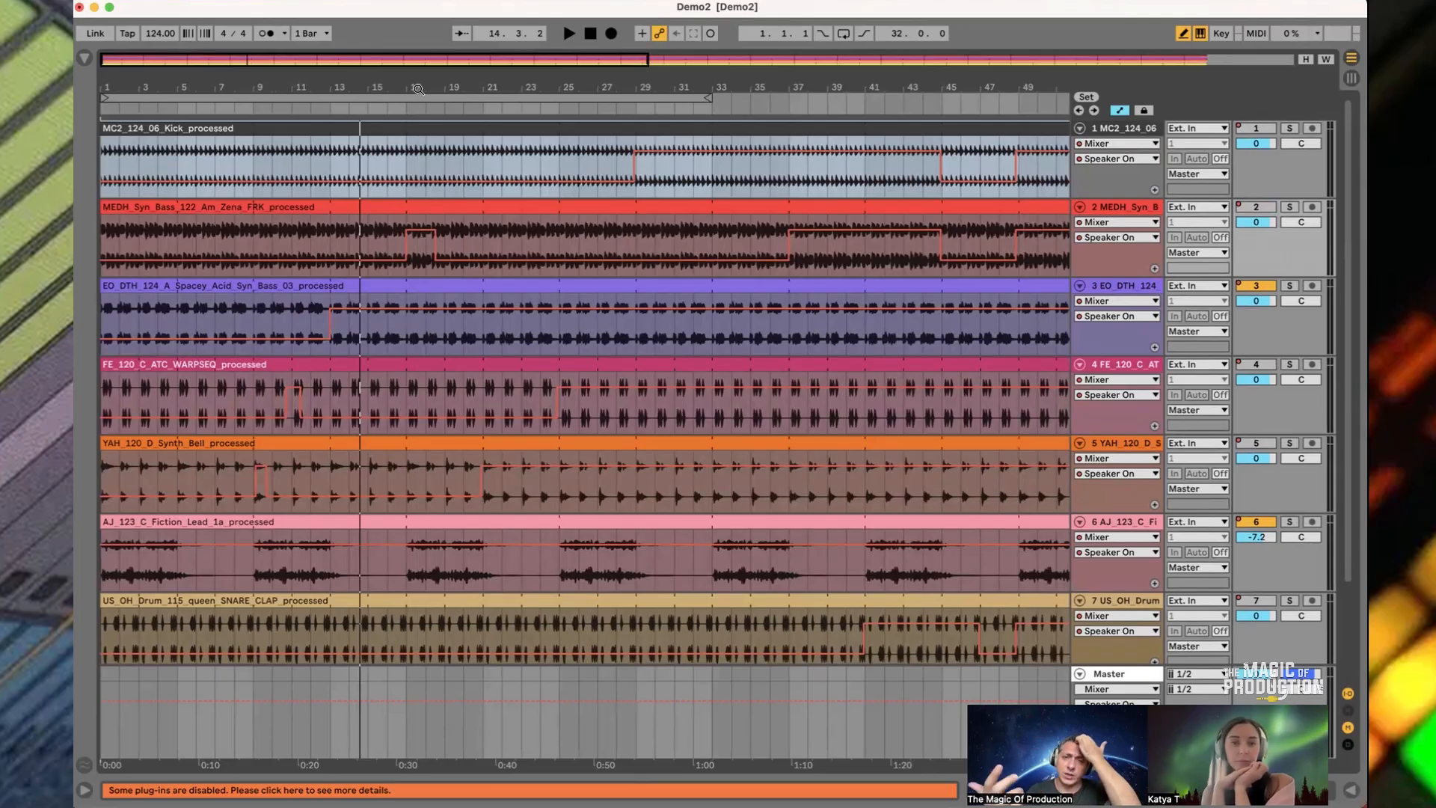
{"action": "left_click_drag", "start_coordinate": [418, 89], "coordinate": [246, 89]}
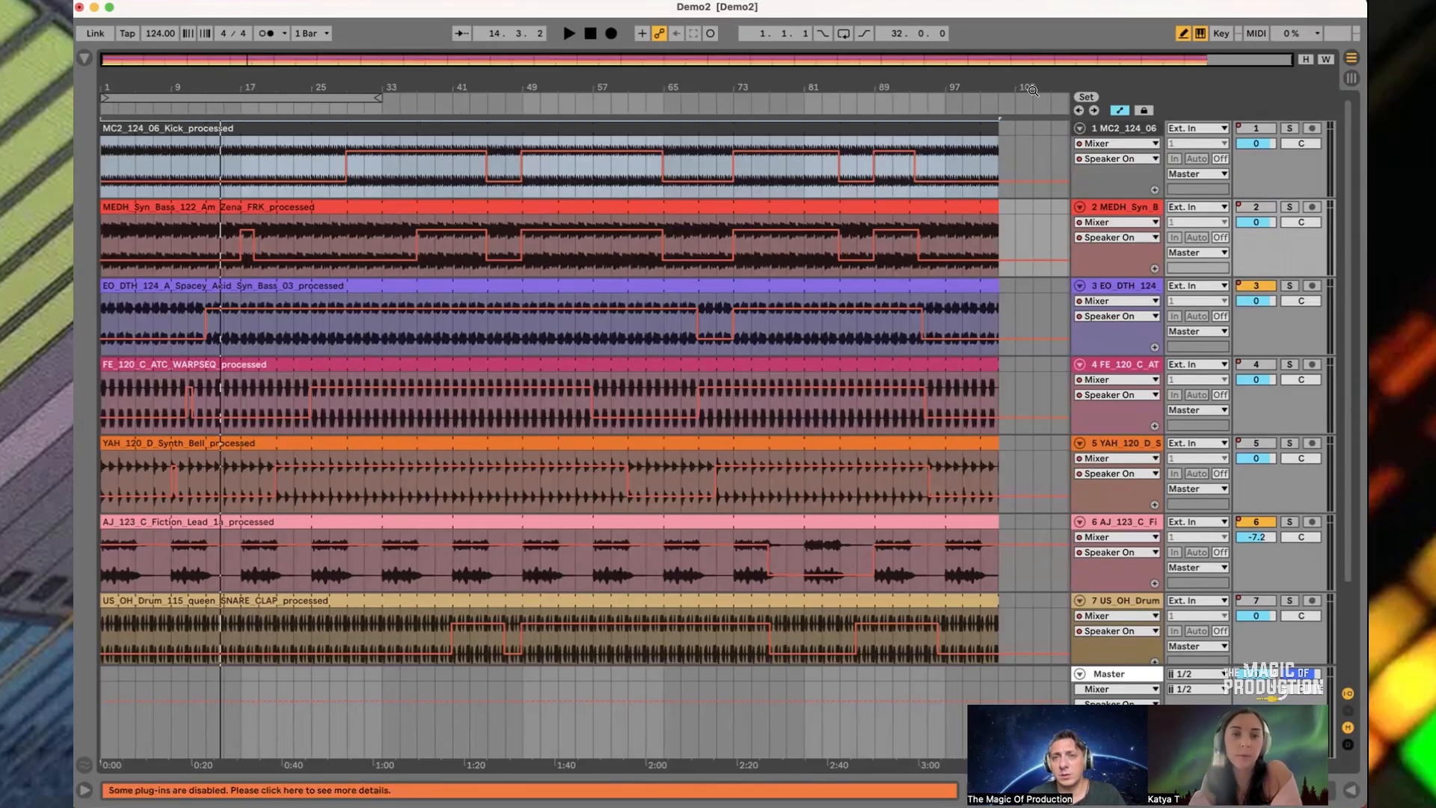
{"action": "mouse_move", "coordinate": [1038, 92]}
{"action": "left_mouse_down"}
{"action": "mouse_move", "coordinate": [1038, 314]}
{"action": "mouse_move", "coordinate": [1039, 90]}
{"action": "left_mouse_up"}
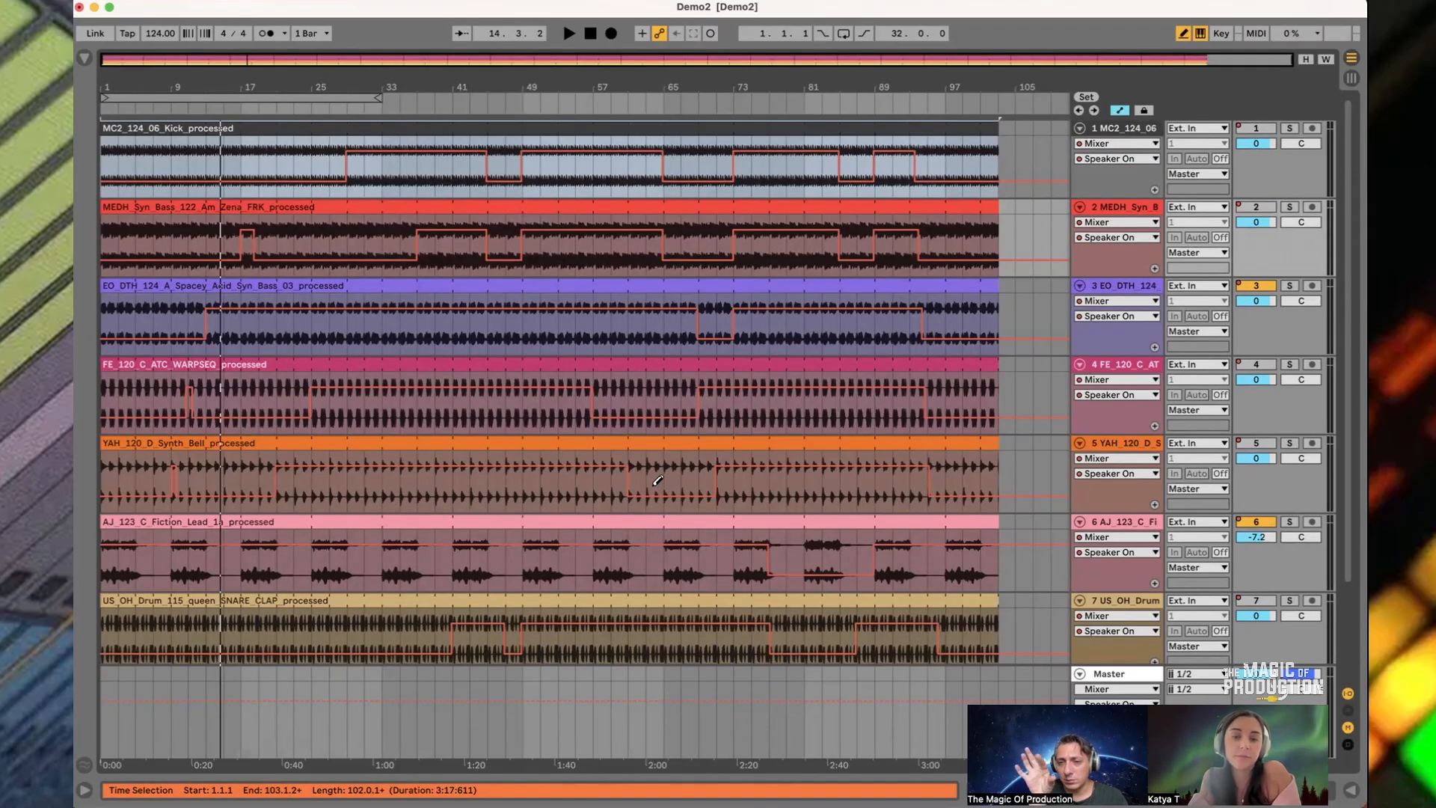
{"action": "scroll", "coordinate": [657, 480], "scroll_direction": "up", "scroll_amount": 10}
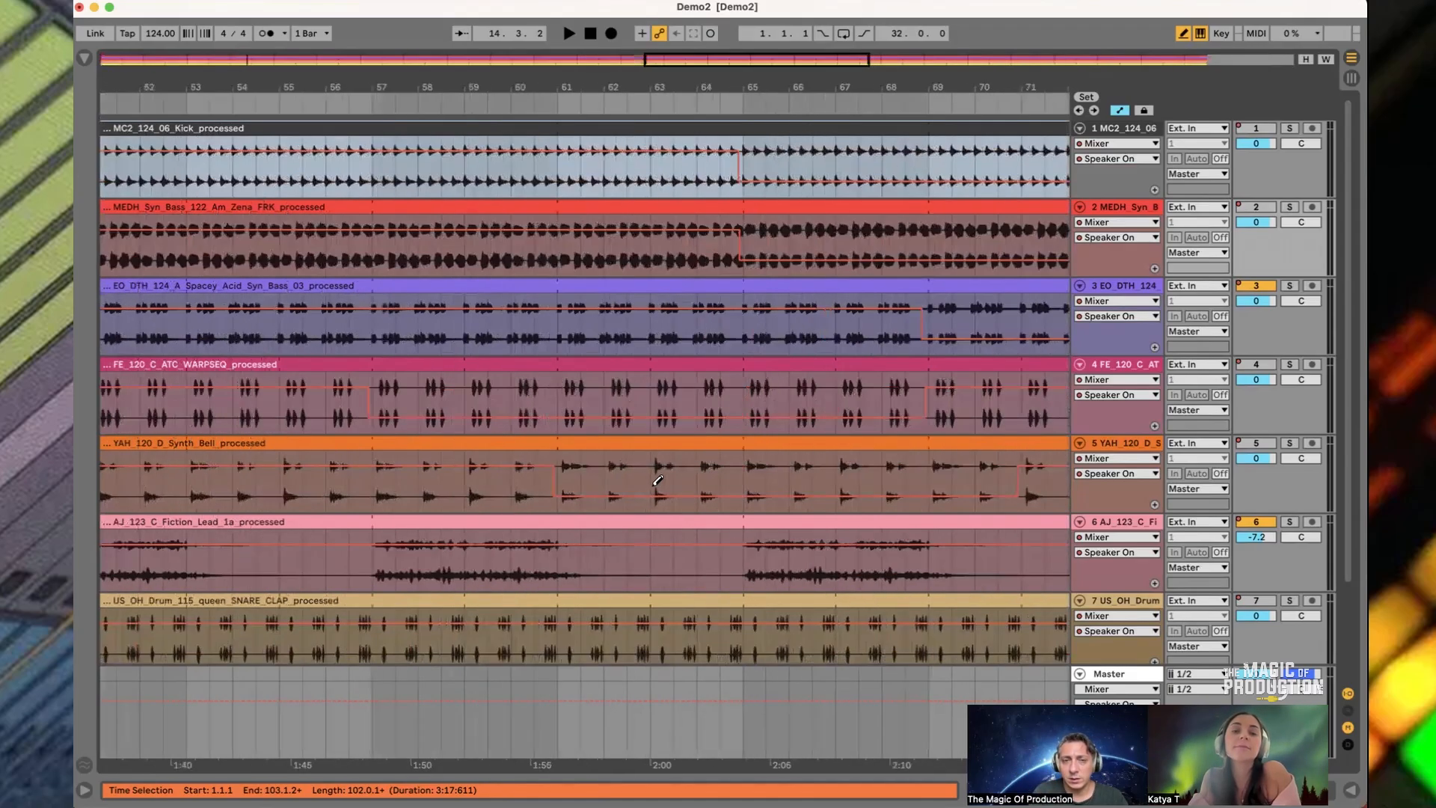
{"action": "scroll", "coordinate": [658, 481], "scroll_direction": "down", "scroll_amount": 10}
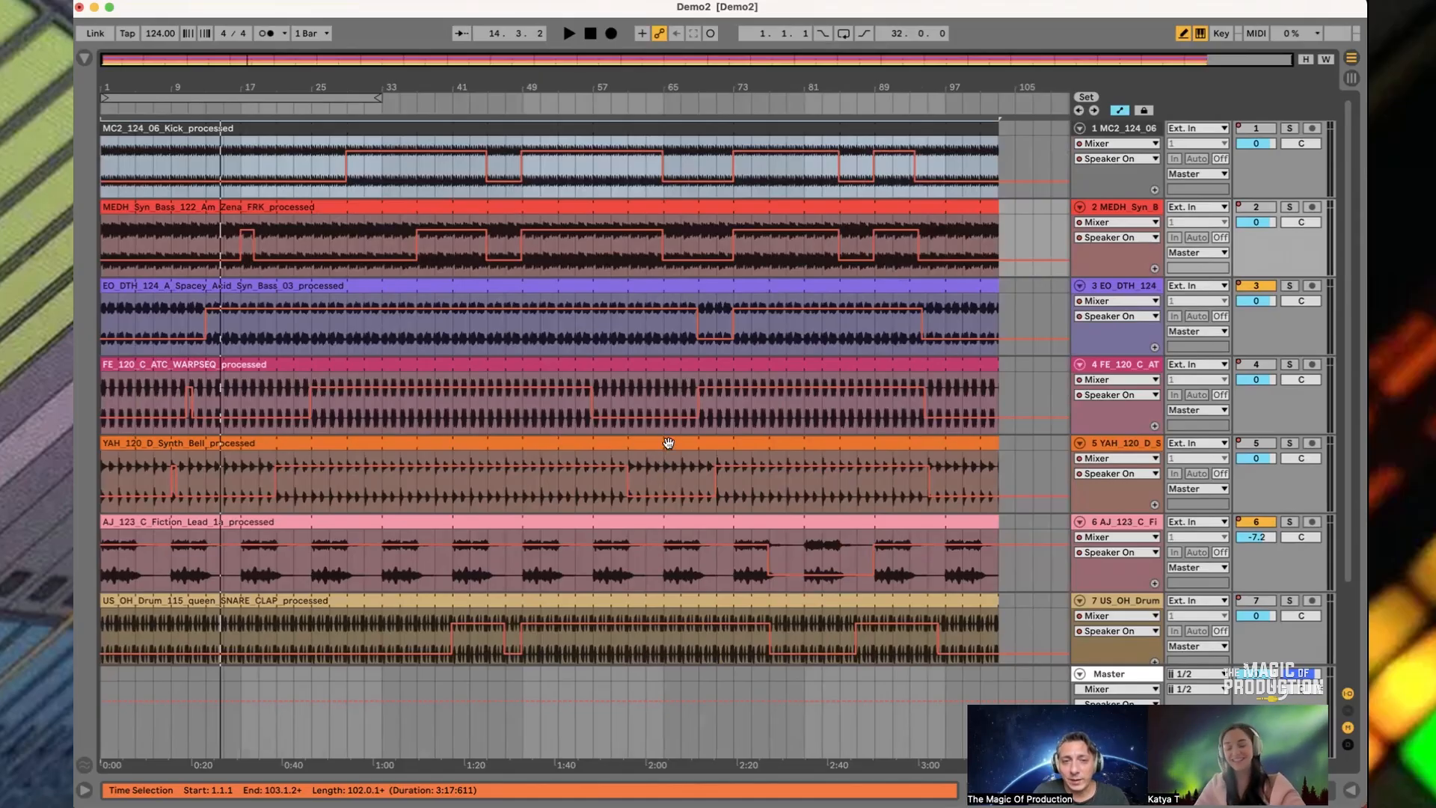
Examine the track waveforms and automation lines around bar 64 in close detail, down to individual samples
{"action": "scroll", "coordinate": [671, 441], "scroll_direction": "up", "scroll_amount": 10}
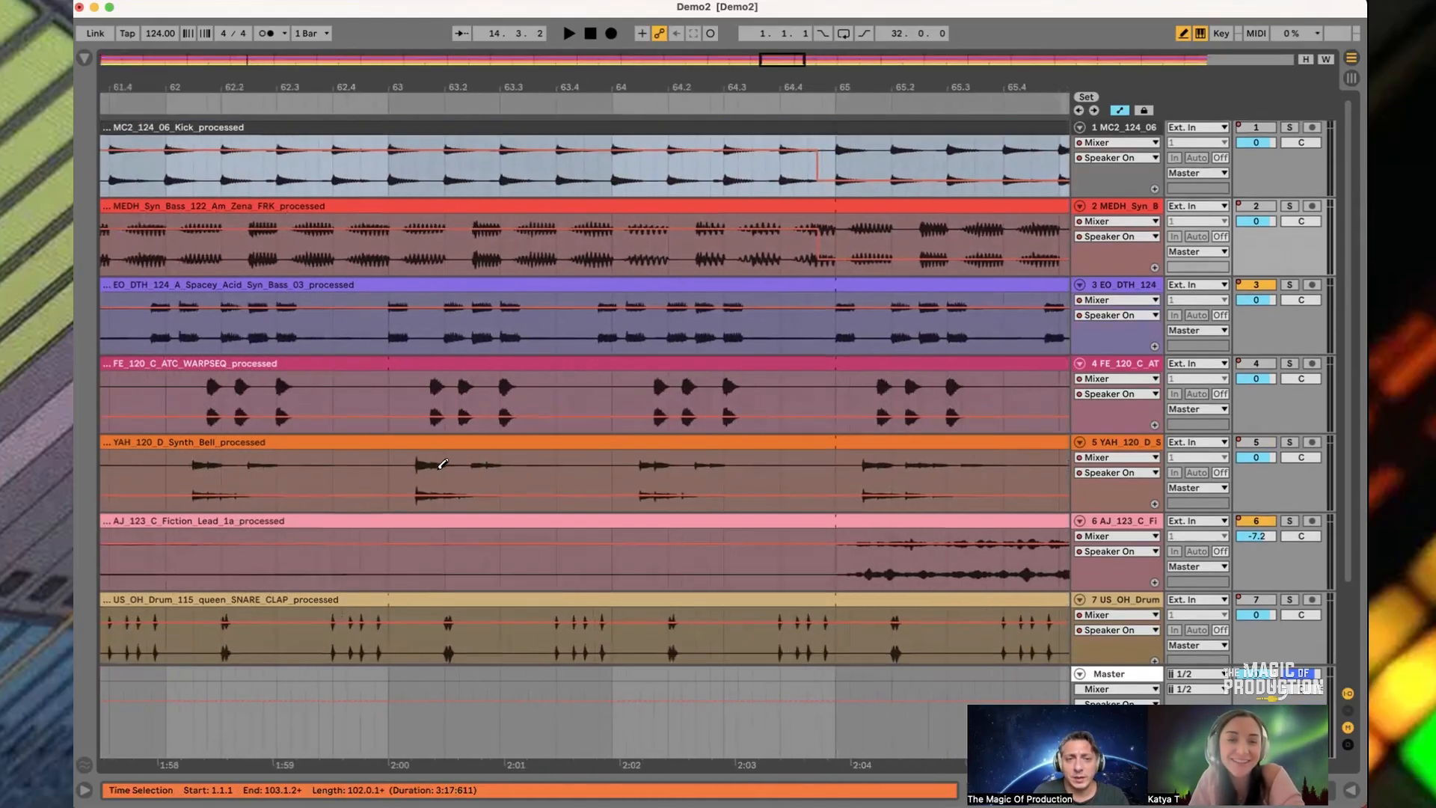
{"action": "scroll", "coordinate": [443, 464], "scroll_direction": "left", "scroll_amount": 4}
{"action": "scroll", "coordinate": [442, 463], "scroll_direction": "down", "scroll_amount": 1}
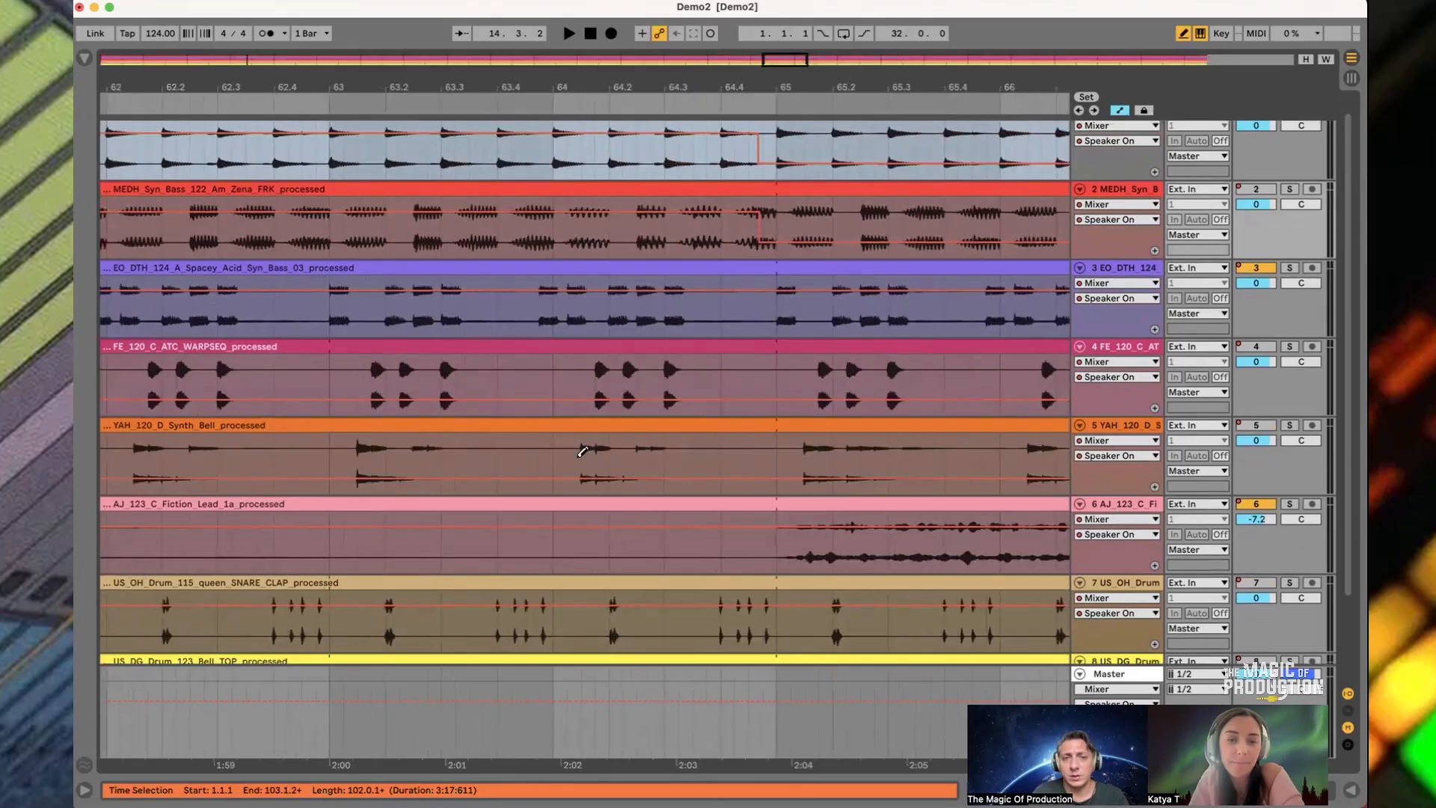
{"action": "scroll", "coordinate": [582, 452], "scroll_direction": "up", "scroll_amount": 15}
{"action": "scroll", "coordinate": [582, 452], "scroll_direction": "down", "scroll_amount": 1}
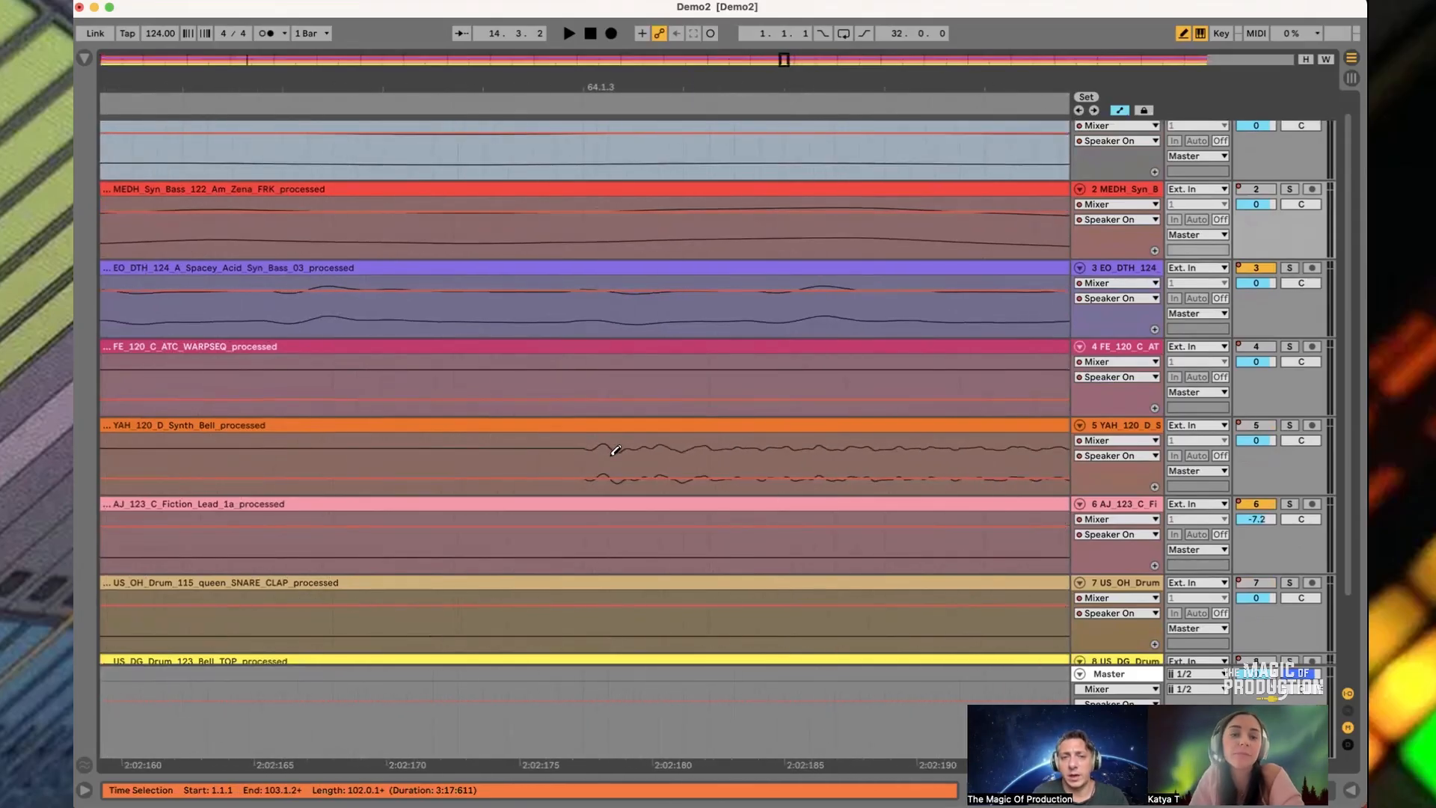
{"action": "scroll", "coordinate": [616, 450], "scroll_direction": "up", "scroll_amount": 1}
{"action": "scroll", "coordinate": [616, 450], "scroll_direction": "right", "scroll_amount": 1}
{"action": "scroll", "coordinate": [618, 447], "scroll_direction": "up", "scroll_amount": 10}
{"action": "scroll", "coordinate": [619, 445], "scroll_direction": "up", "scroll_amount": 3}
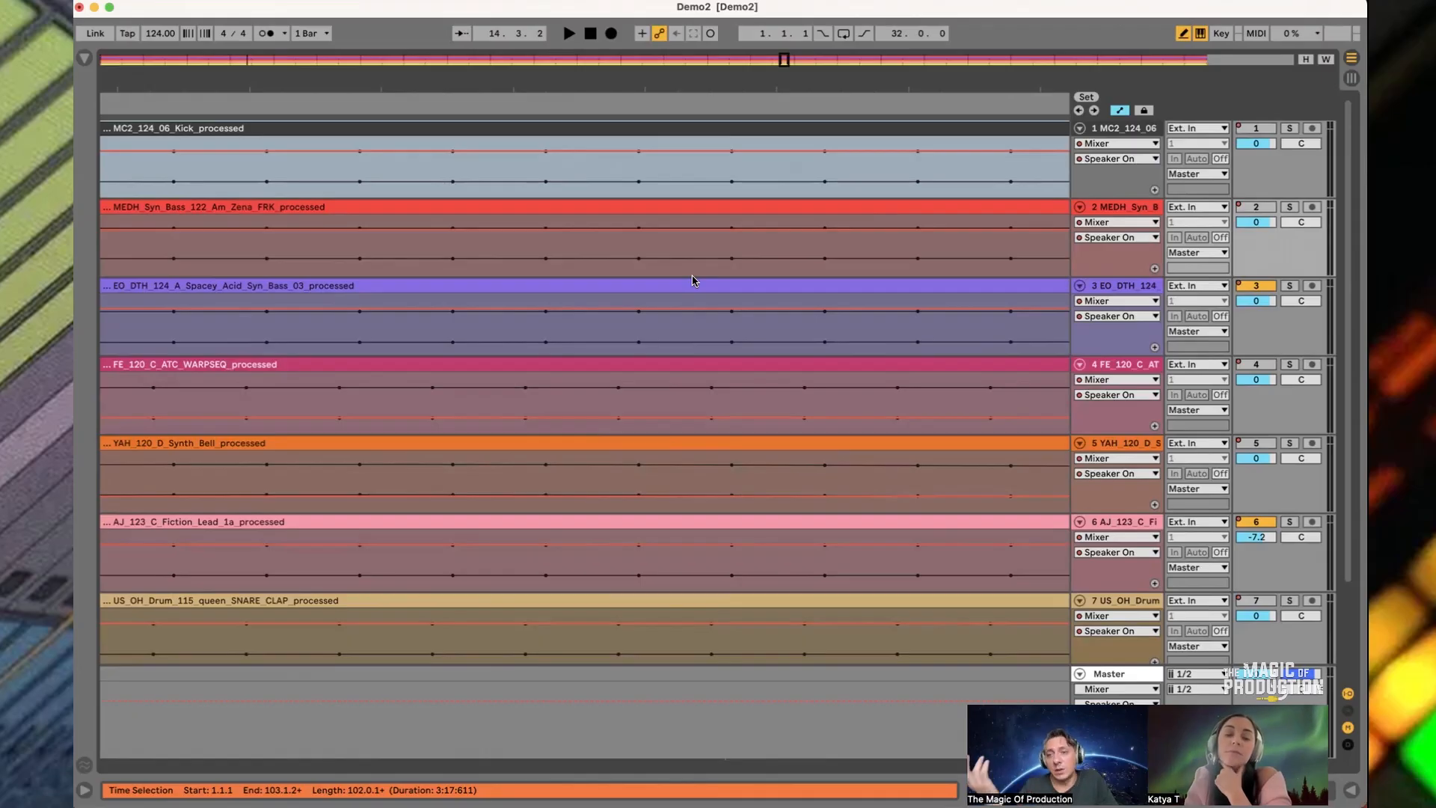
{"action": "left_click_drag", "start_coordinate": [796, 89], "coordinate": [796, 56]}
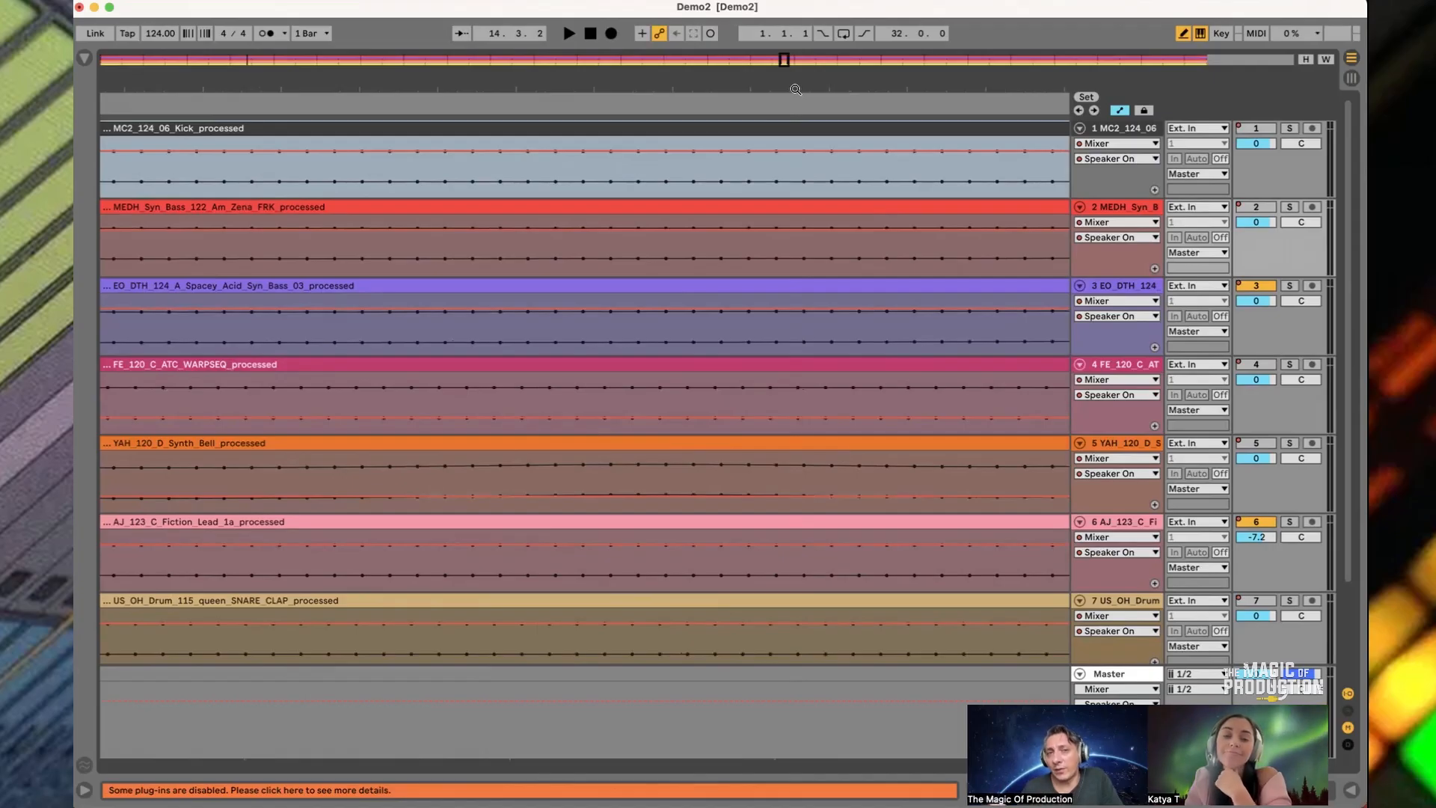
{"action": "left_click", "coordinate": [796, 89]}
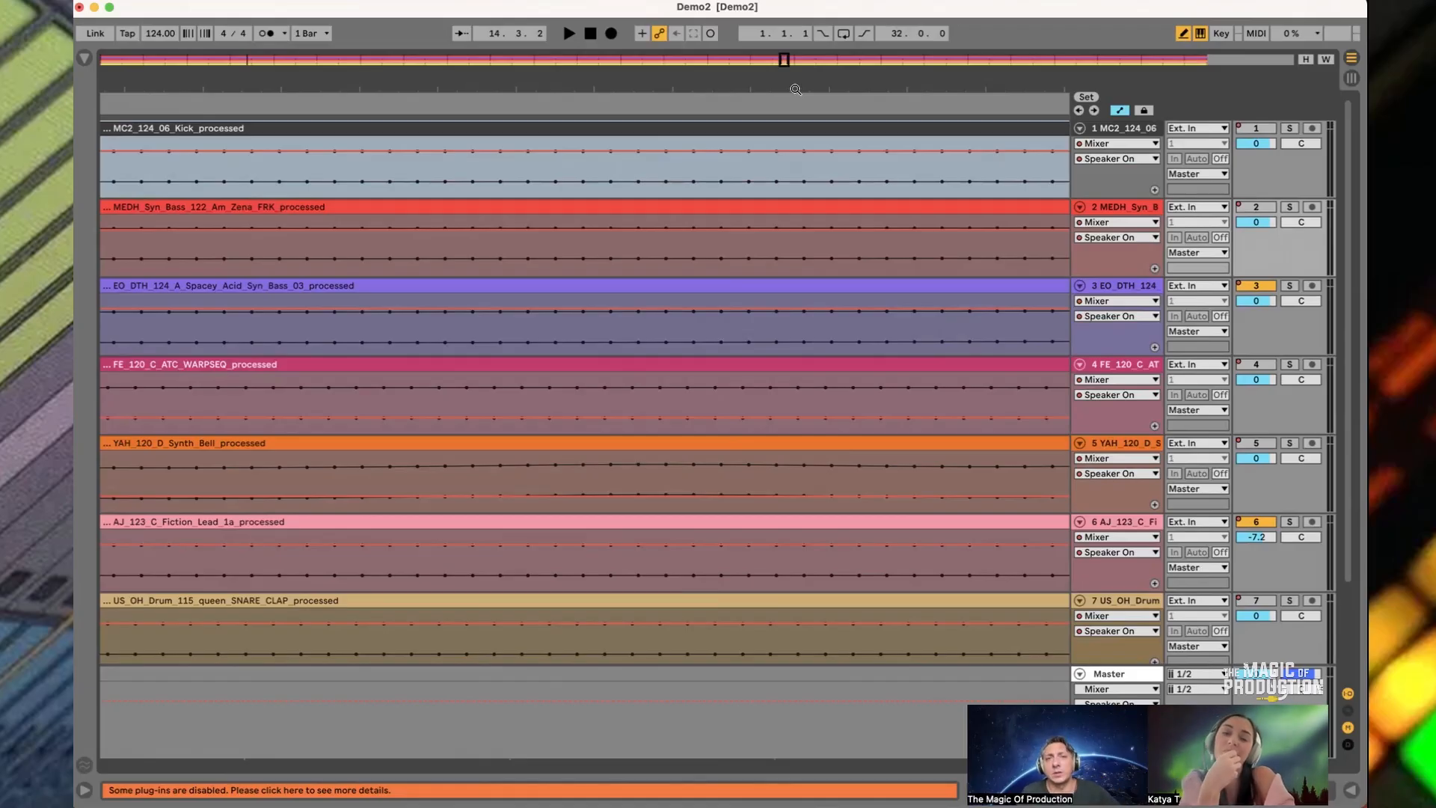
{"action": "scroll", "coordinate": [796, 89], "scroll_direction": "up", "scroll_amount": 15}
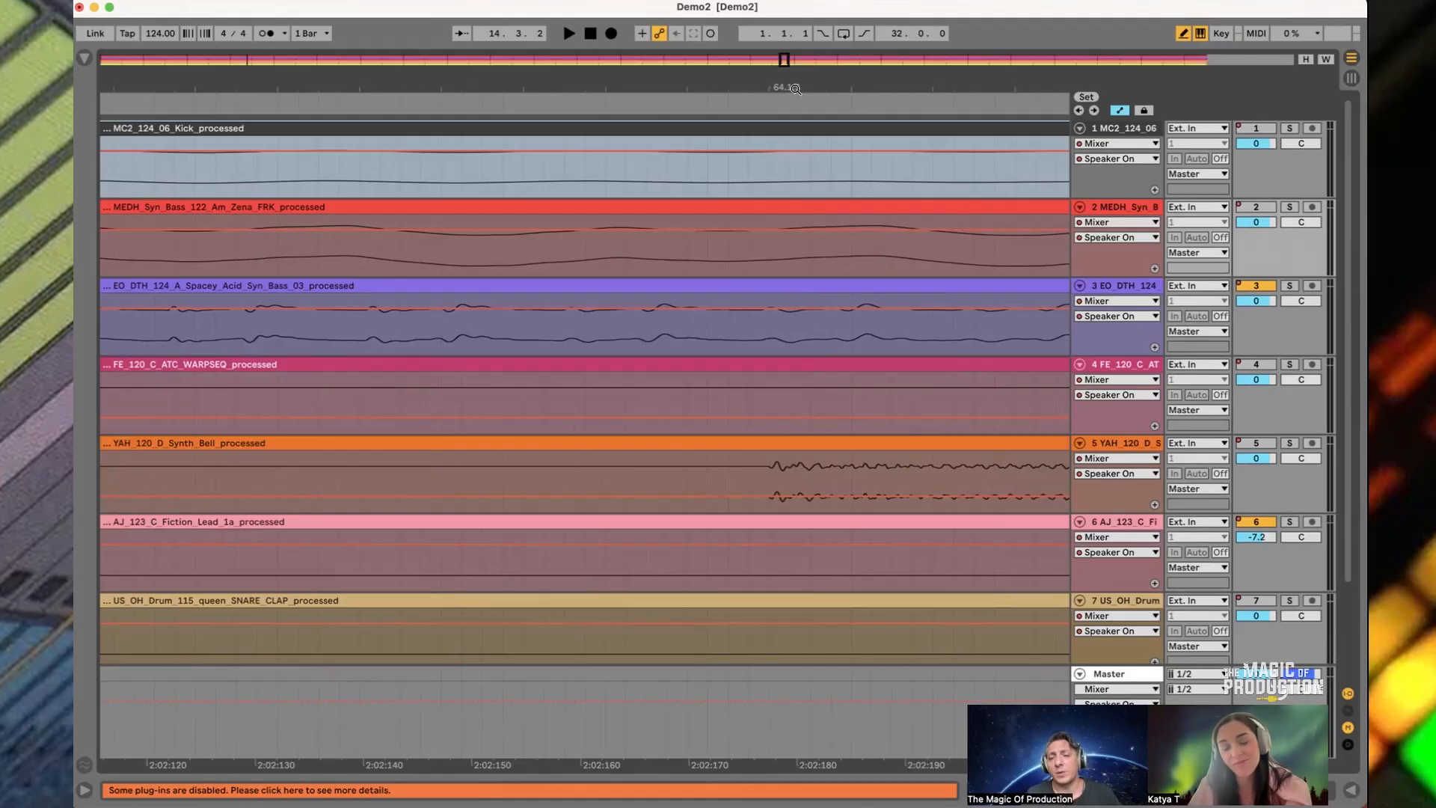
{"action": "left_click", "coordinate": [795, 89]}
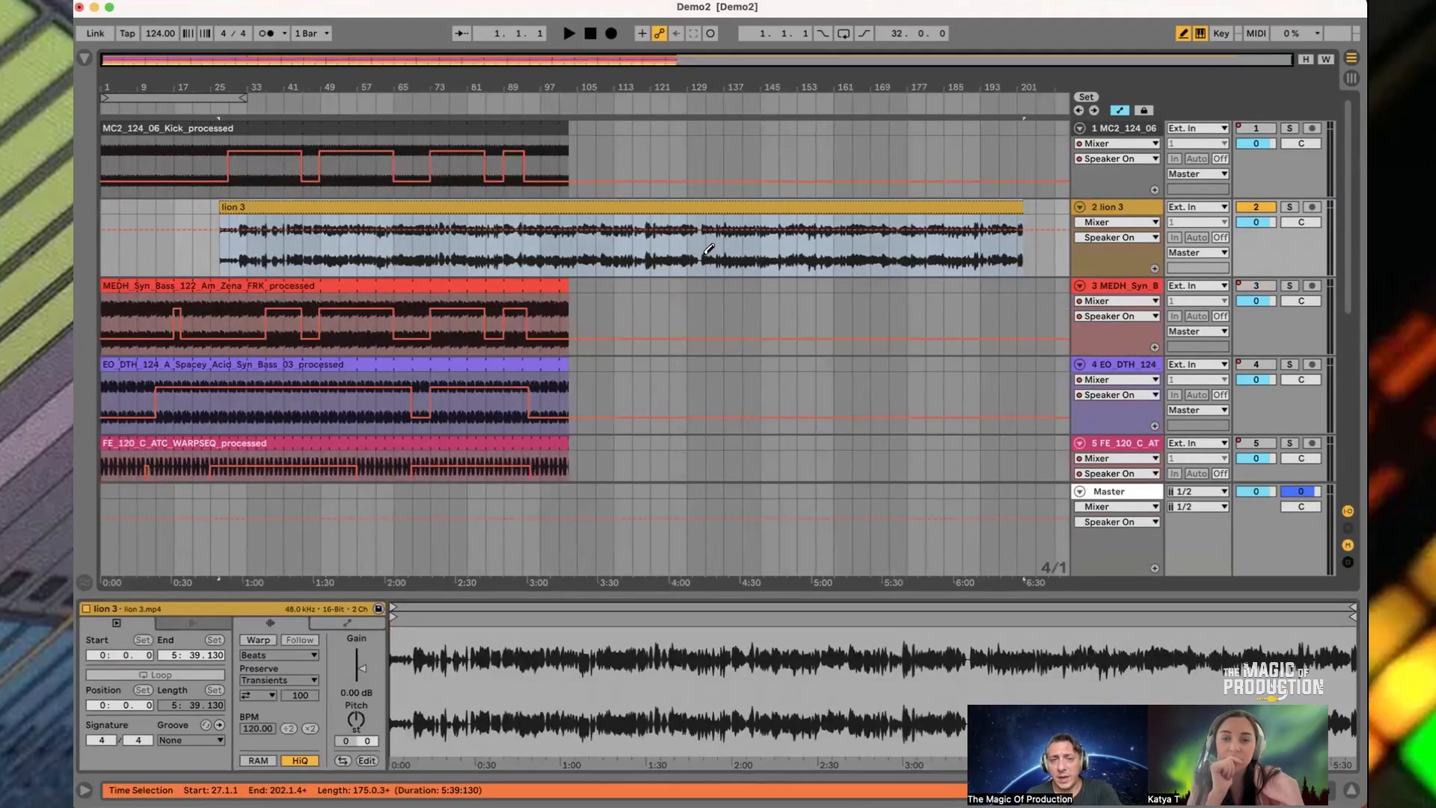
{"action": "left_click", "coordinate": [258, 259]}
{"action": "key", "text": "super+z"}
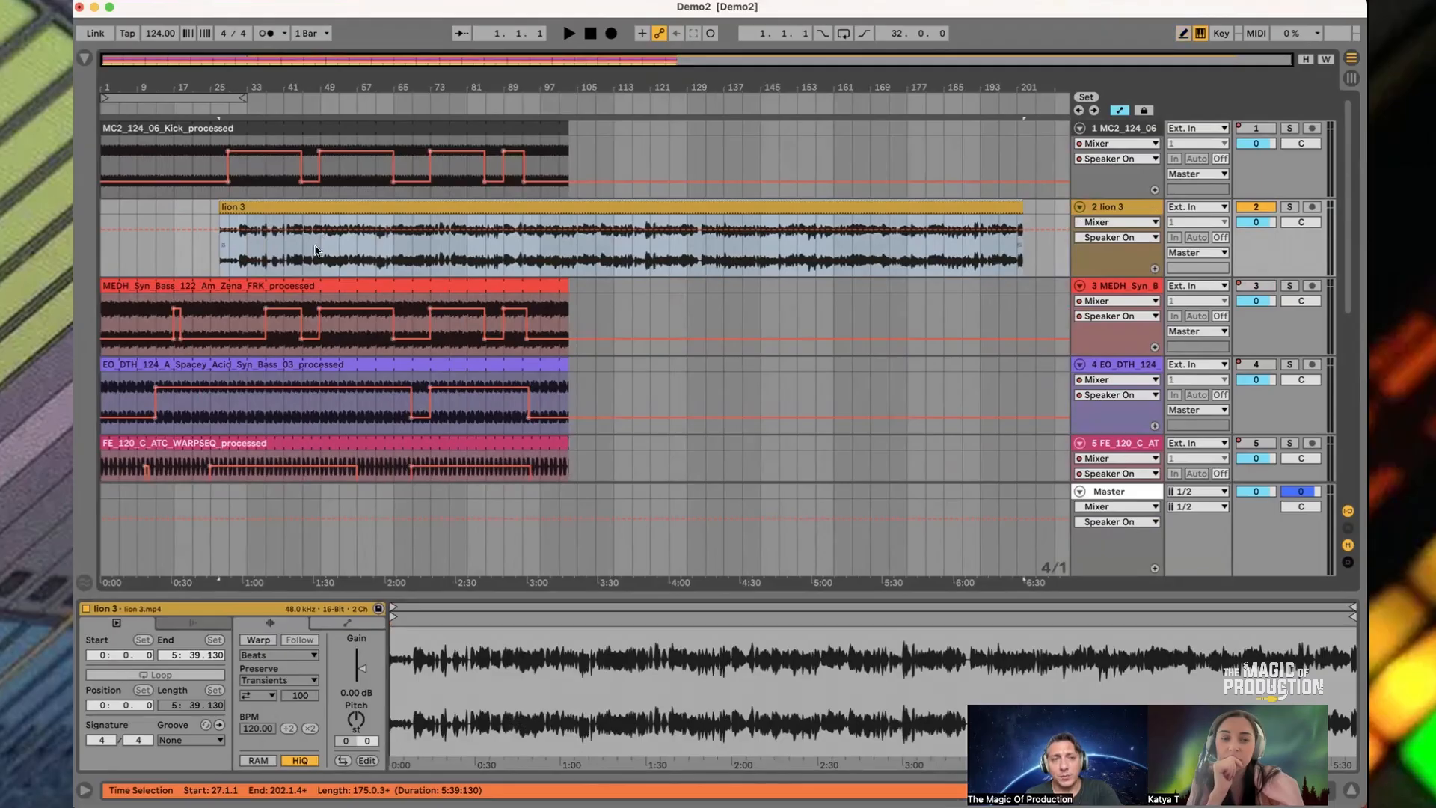
{"action": "key", "text": "b"}
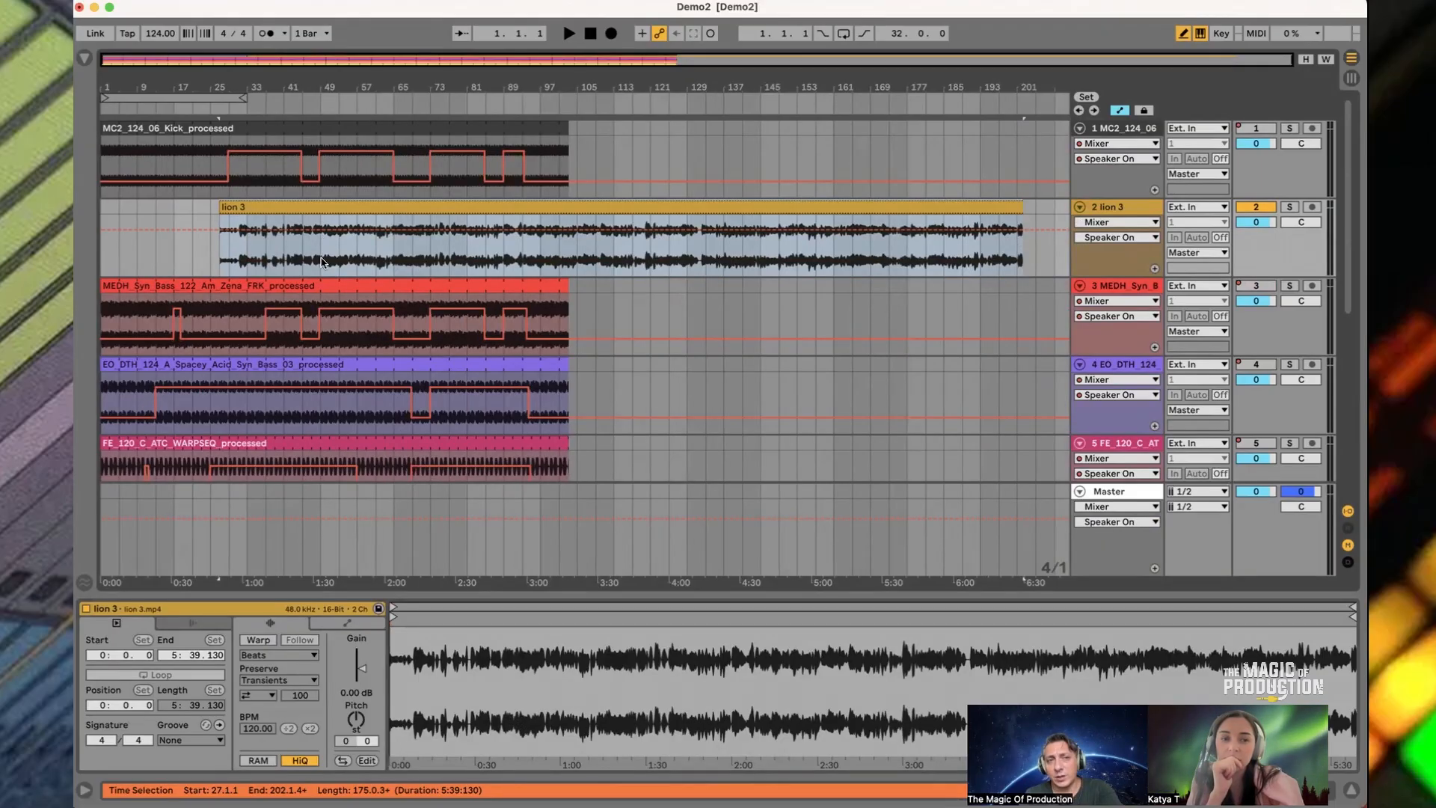
{"action": "key", "text": "b"}
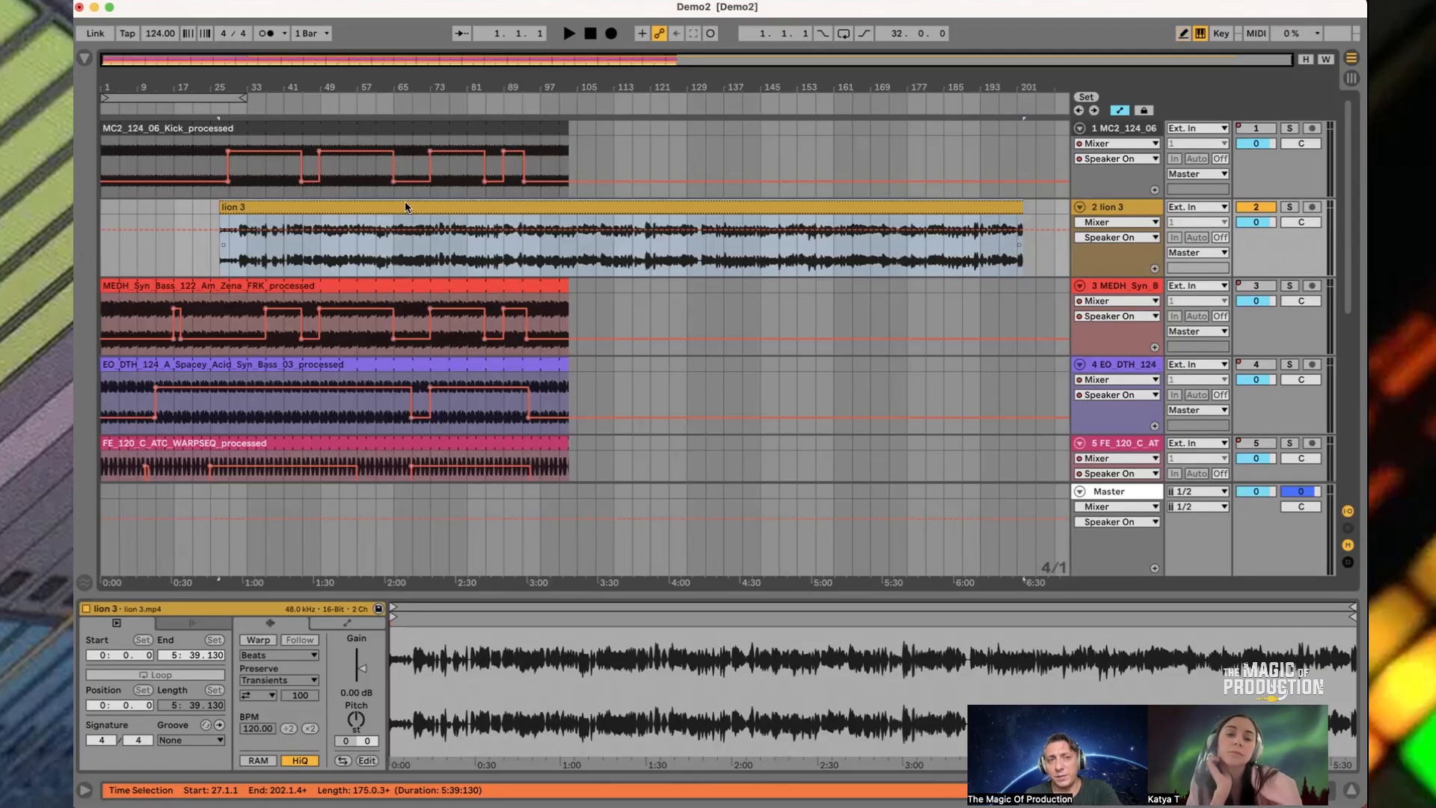
Move the lion 3 clip along its track so it starts at bar 45
{"action": "left_click", "coordinate": [356, 249]}
{"action": "left_click", "coordinate": [476, 209]}
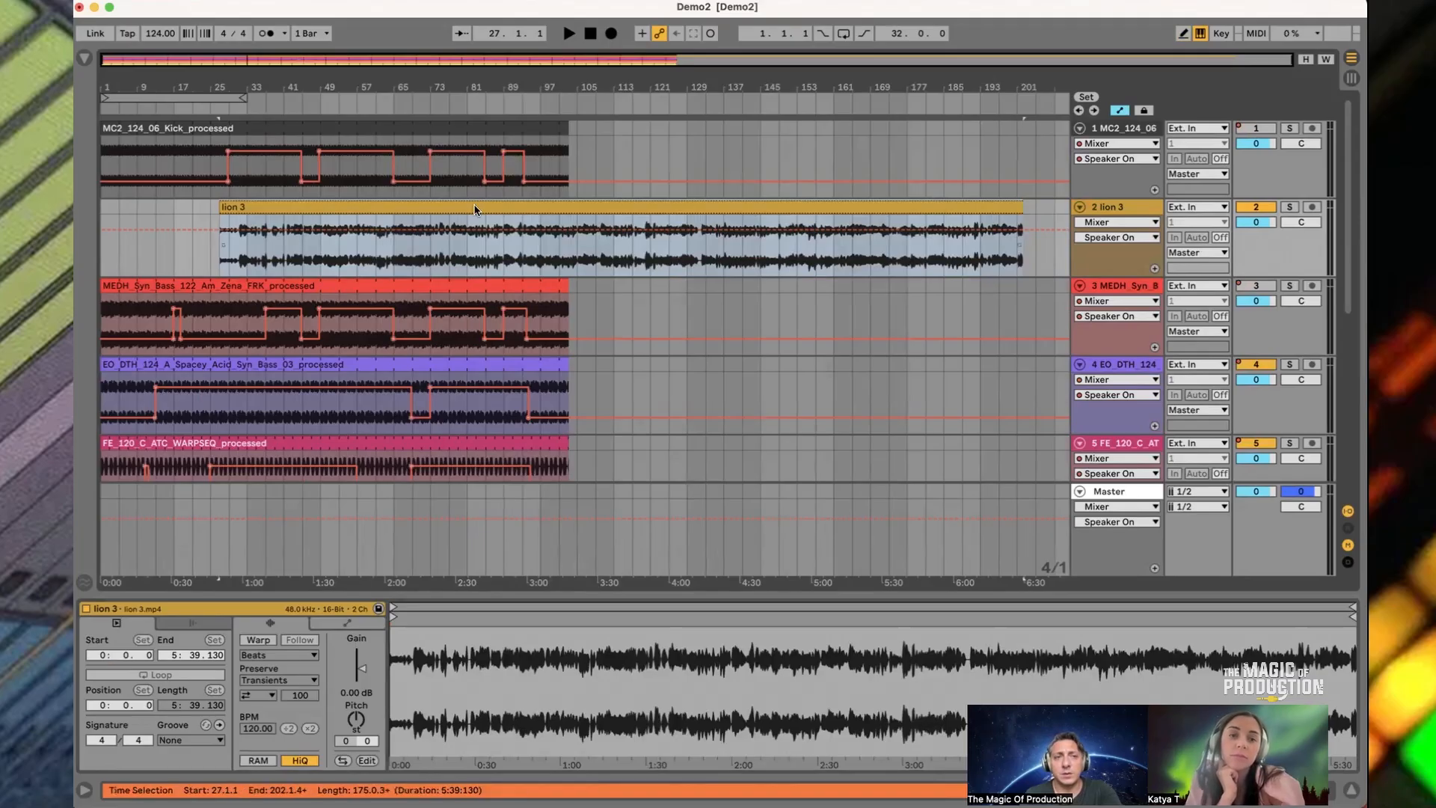
{"action": "left_click_drag", "start_coordinate": [476, 209], "coordinate": [823, 257]}
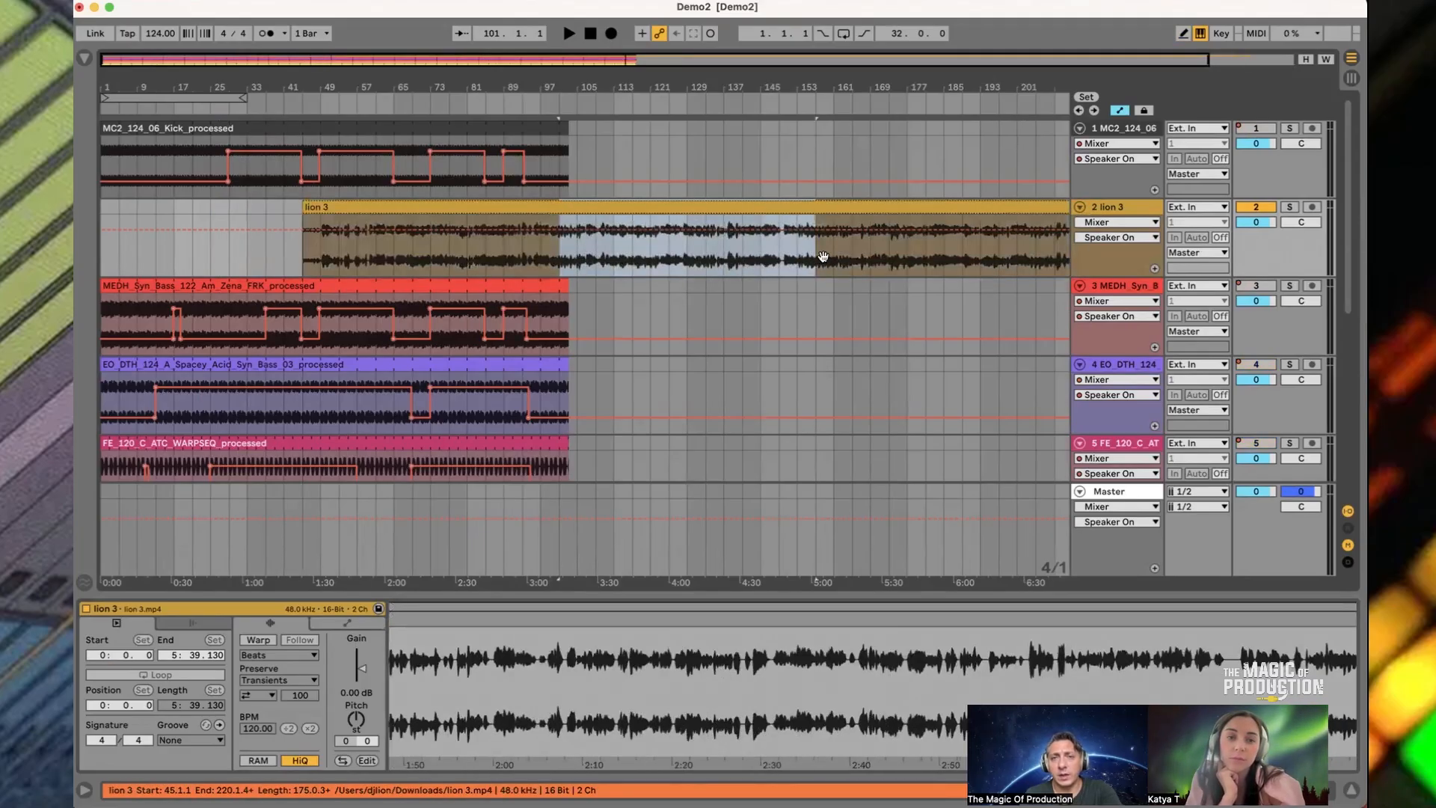
Select the time range from bar 61 to bar 137 on the lion 3 clip
{"action": "left_click", "coordinate": [794, 248], "text": "shift"}
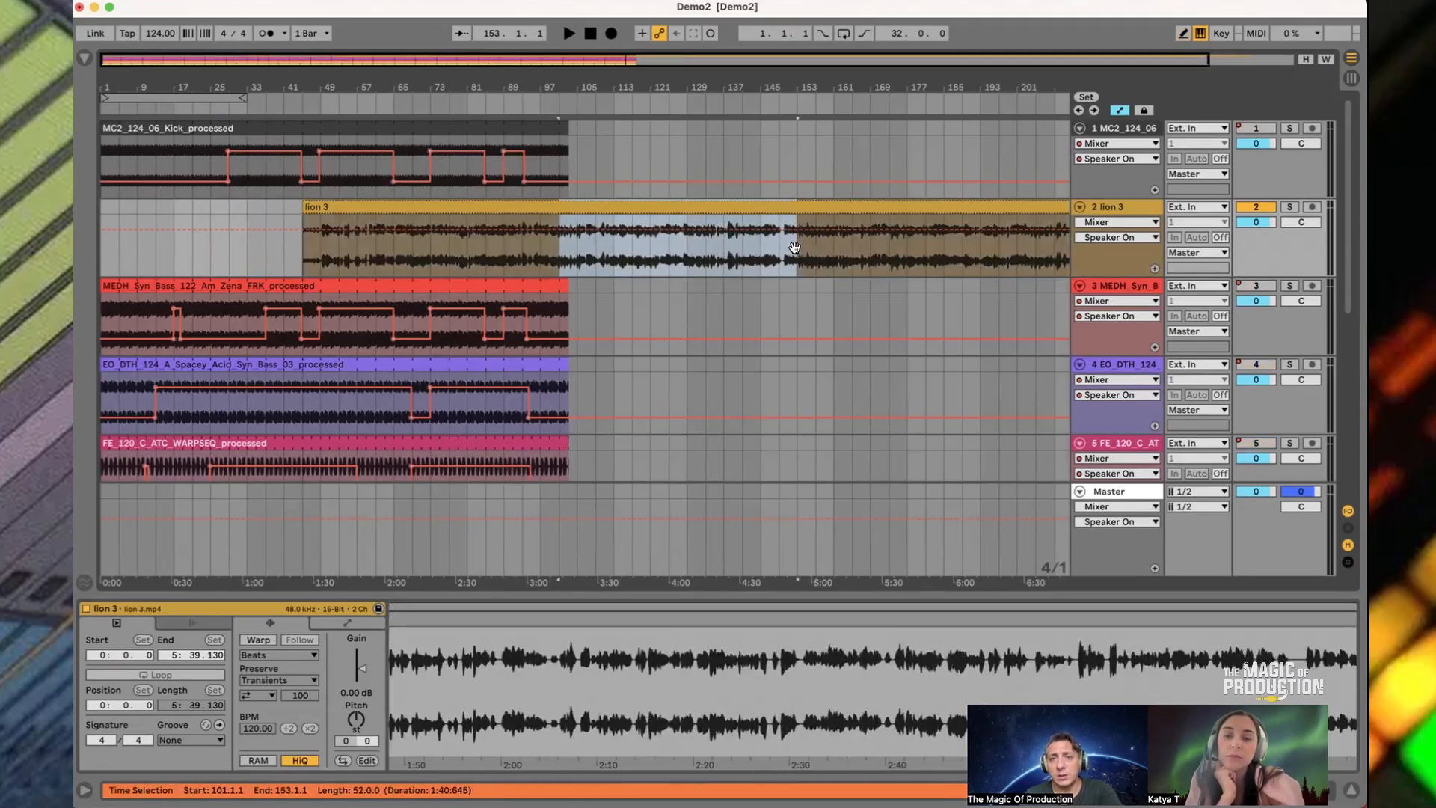
{"action": "left_click", "coordinate": [716, 244]}
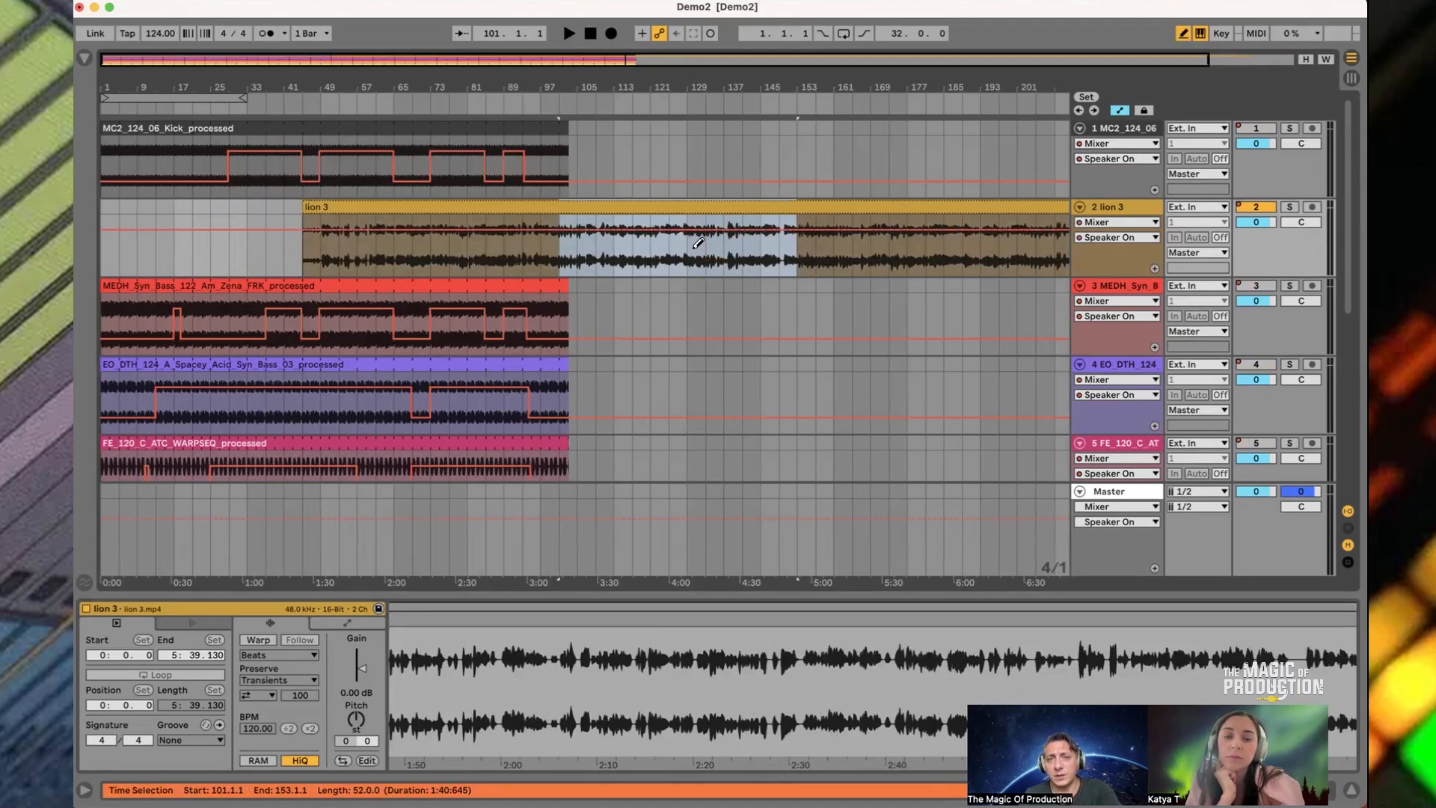
{"action": "left_click", "coordinate": [705, 230]}
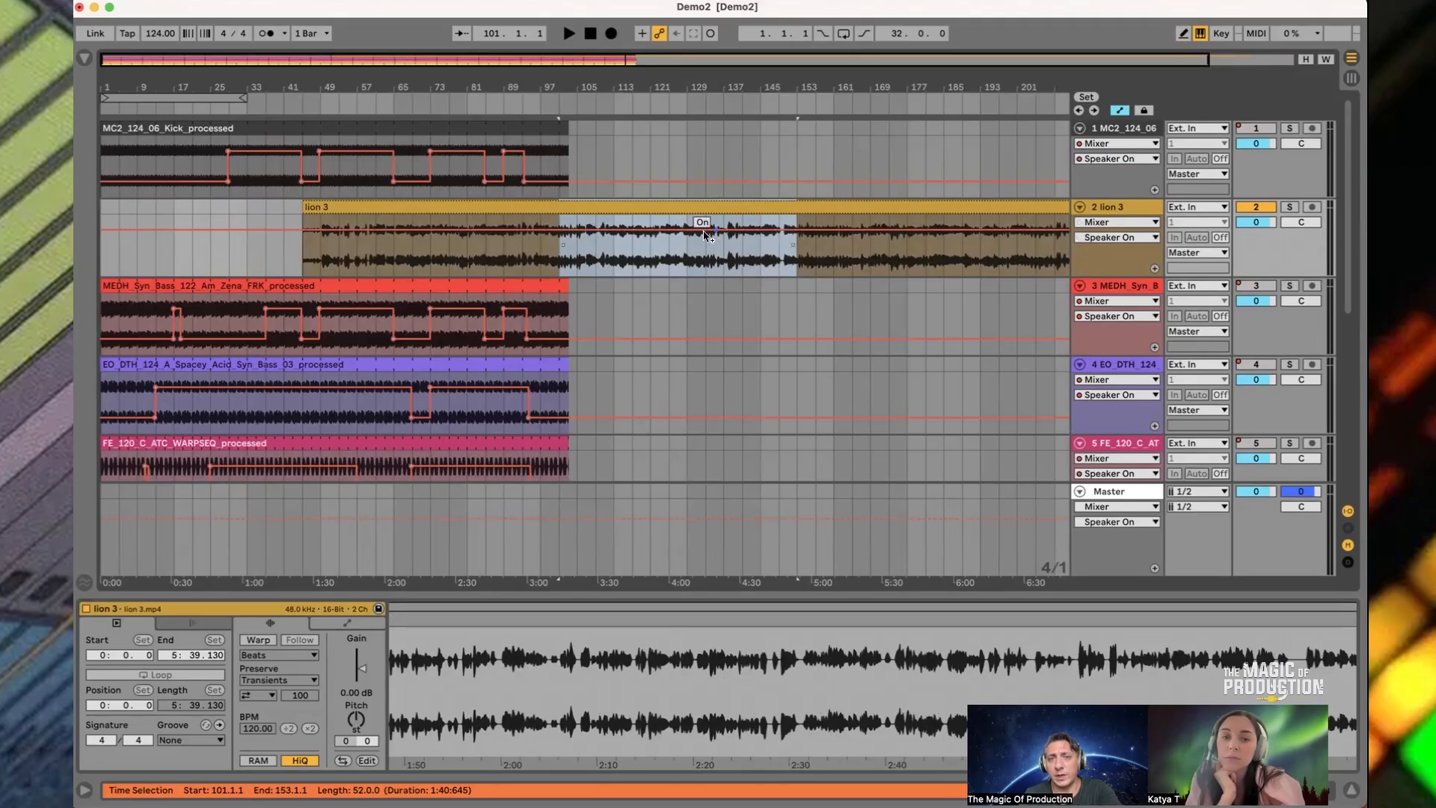
{"action": "left_click_drag", "start_coordinate": [716, 230], "coordinate": [372, 256]}
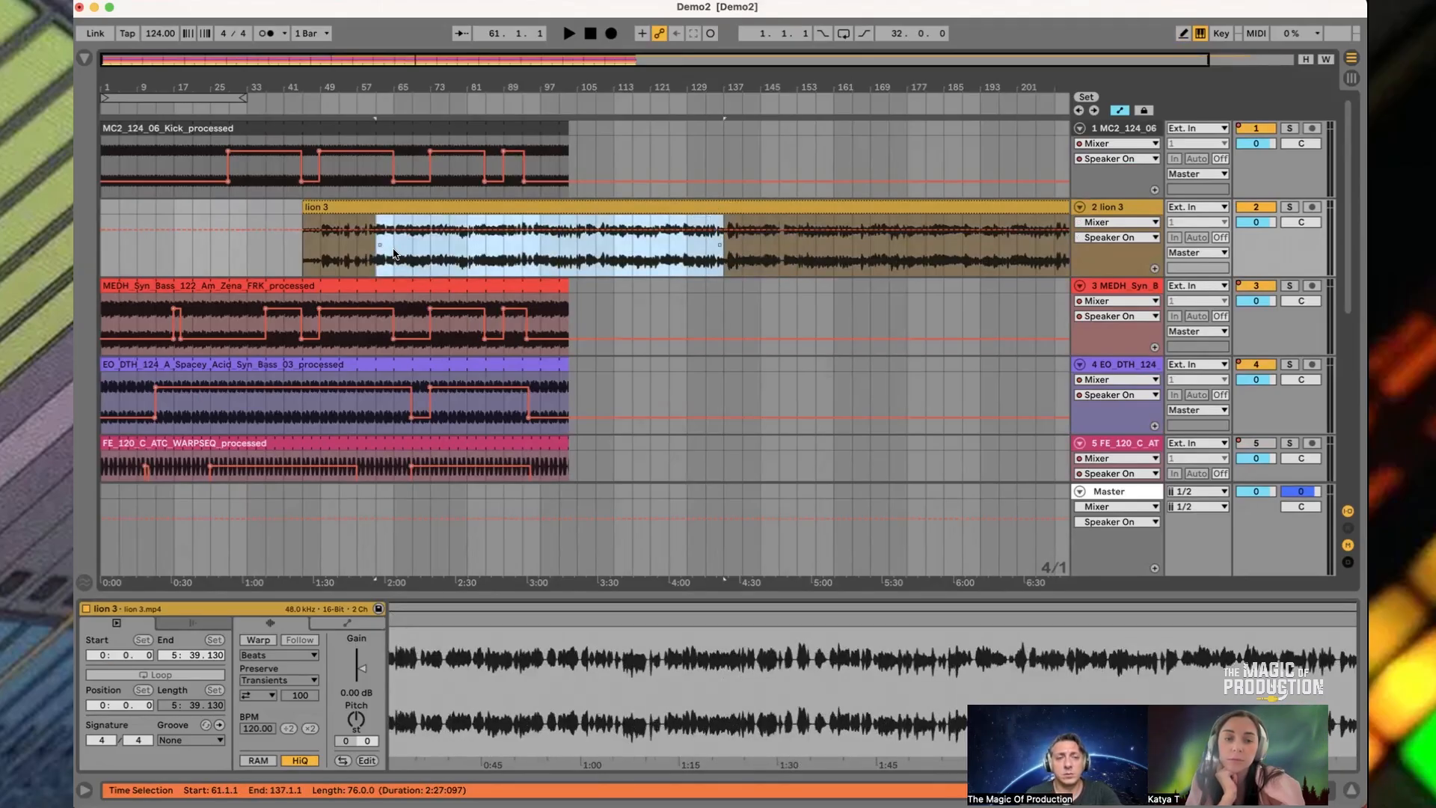
Play the lion 3 video in its own window from bar 61, resizing and moving it clear of the upper tracks
{"action": "key", "text": "super+alt+v"}
{"action": "key", "text": "space"}
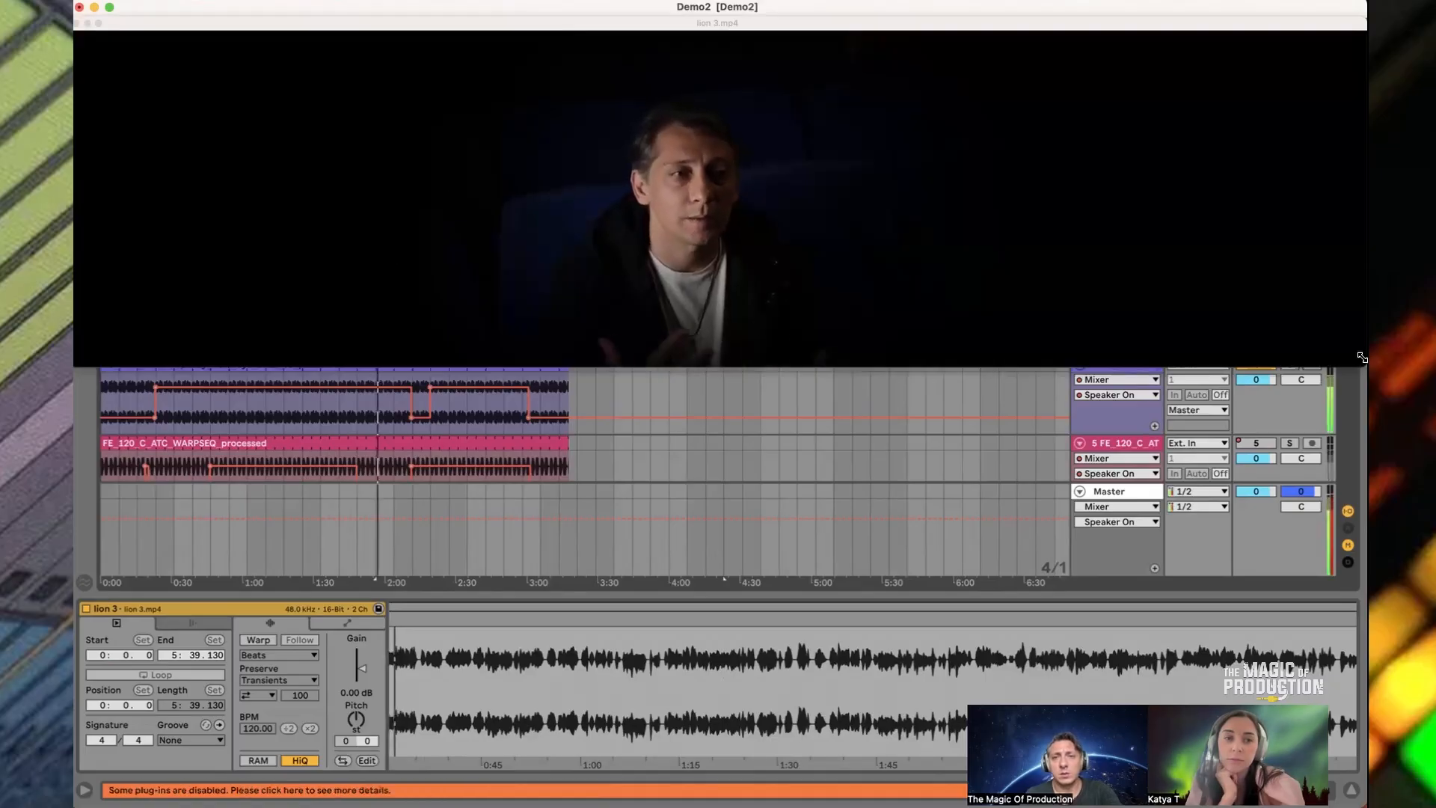
{"action": "left_click_drag", "start_coordinate": [1357, 362], "coordinate": [1136, 711]}
{"action": "left_click_drag", "start_coordinate": [276, 15], "coordinate": [276, 417]}
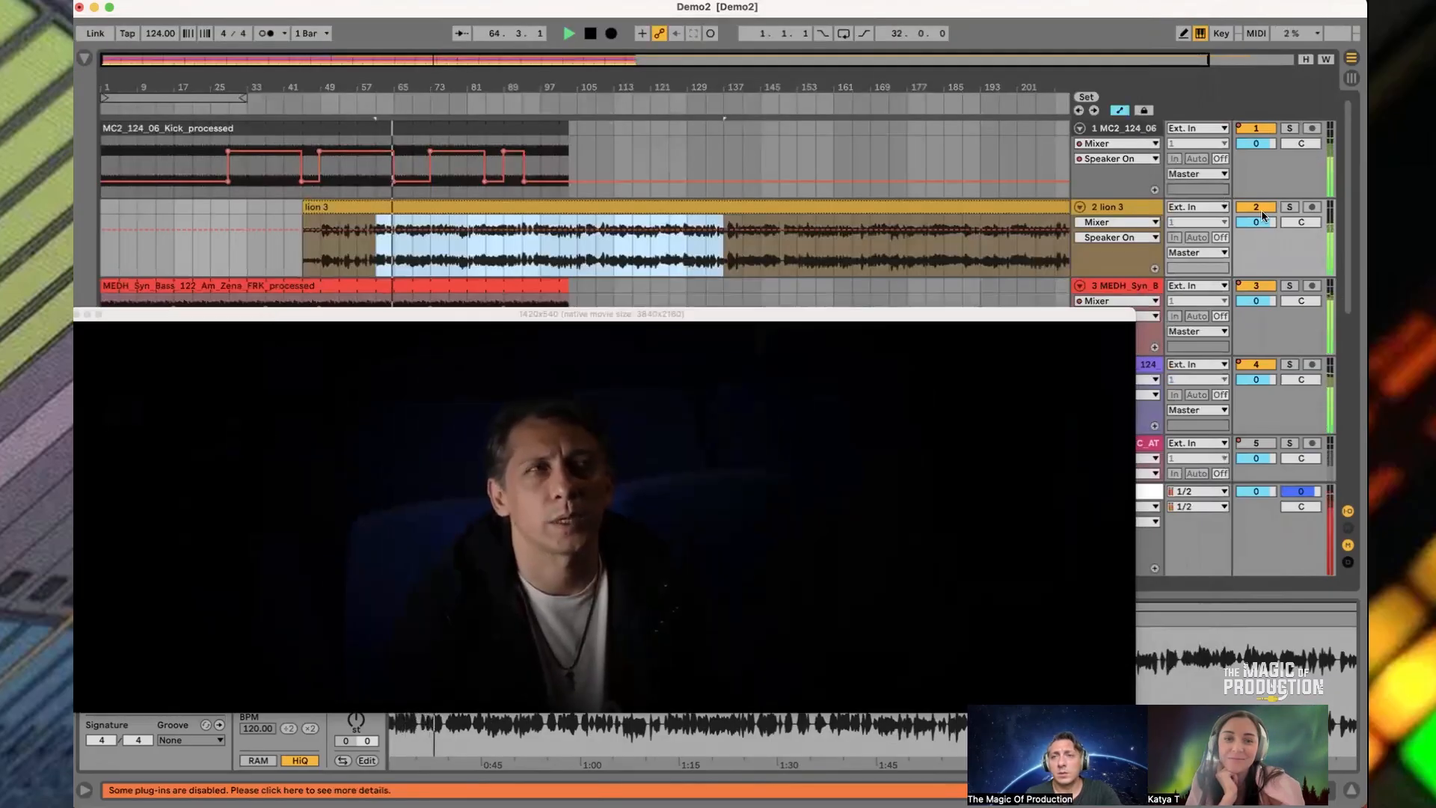
Mute the lion 3 track and stop playback
{"action": "left_click", "coordinate": [1259, 210]}
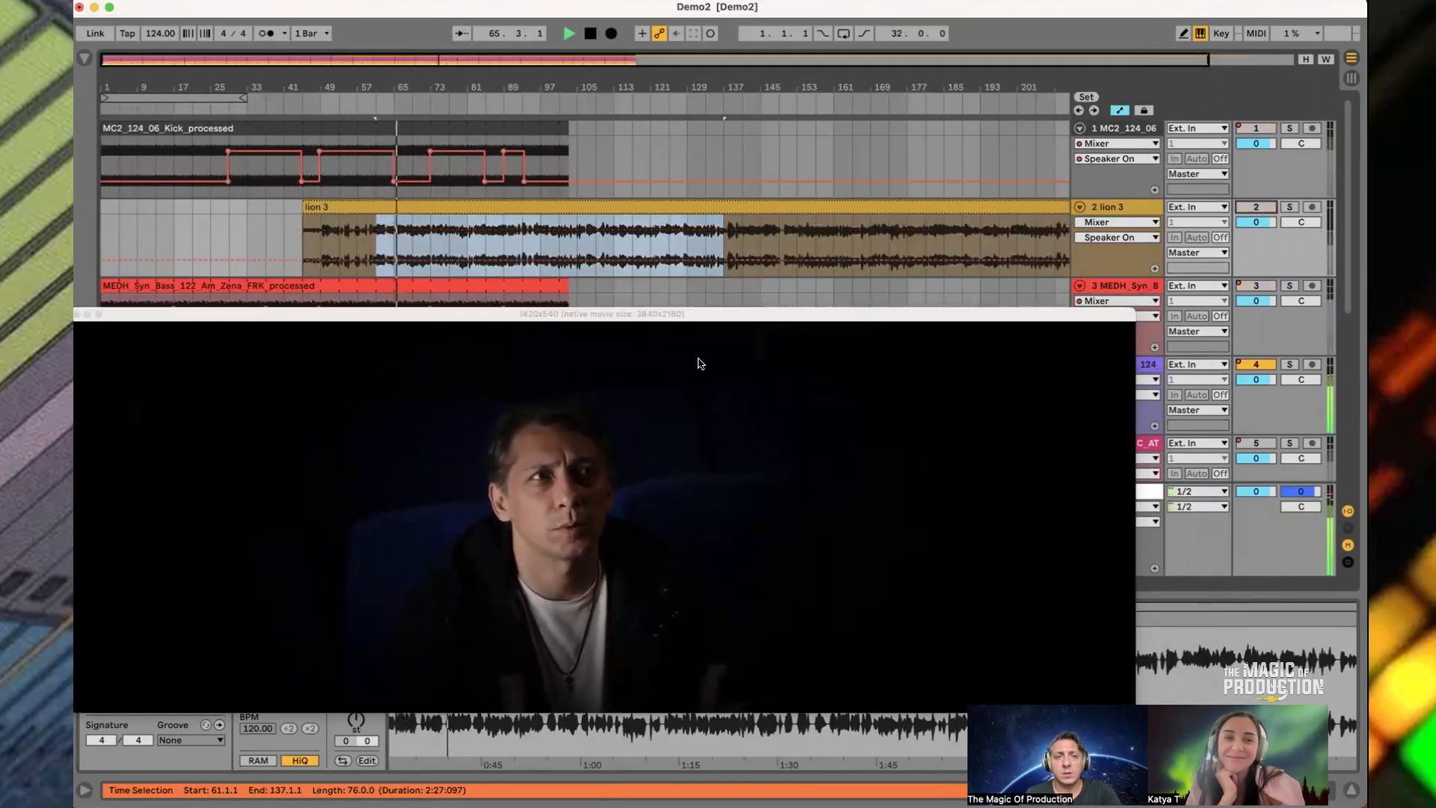
{"action": "key", "text": "space"}
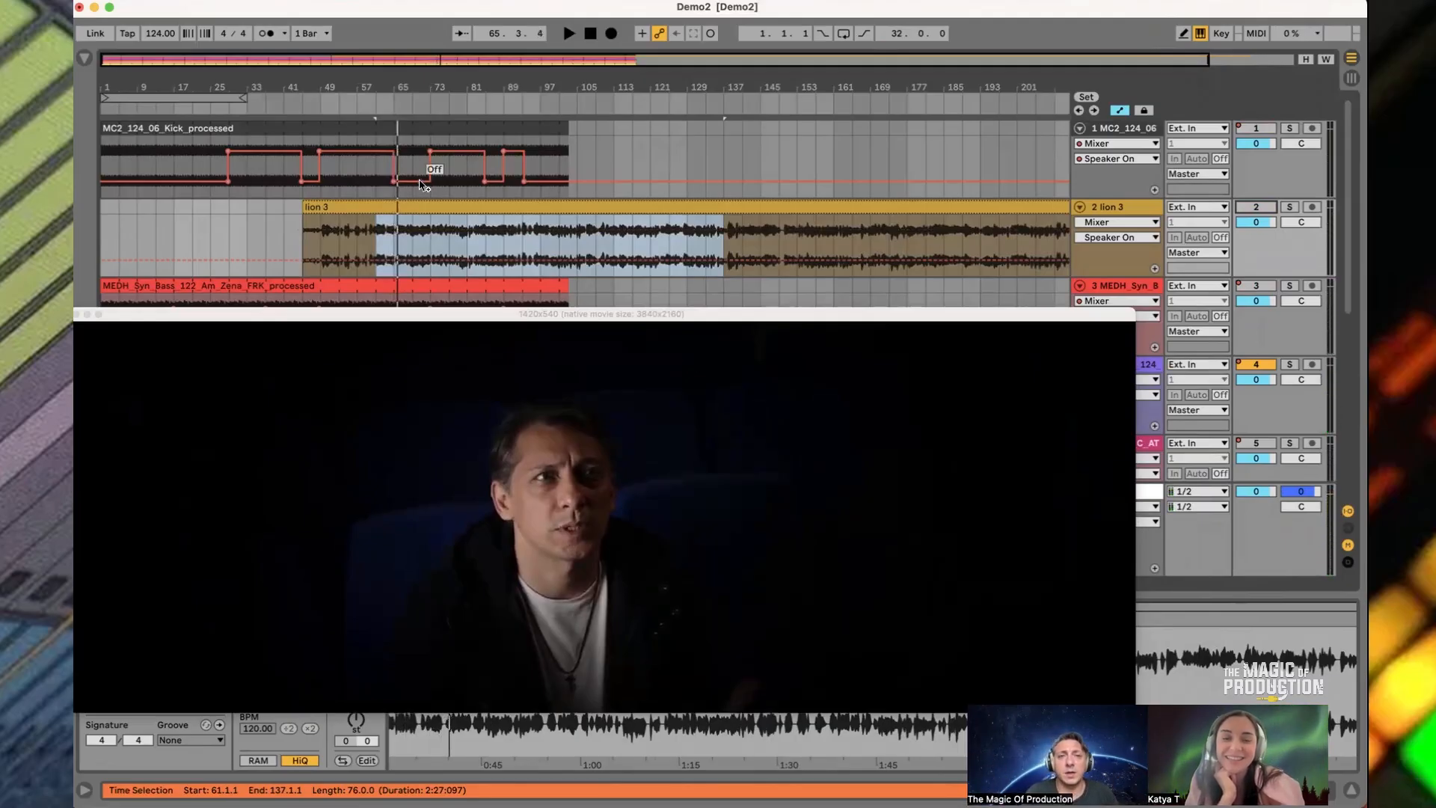
Shrink the video window to 960x540, move it over the arrangement and close it
{"action": "left_click_drag", "start_coordinate": [1133, 311], "coordinate": [295, 497]}
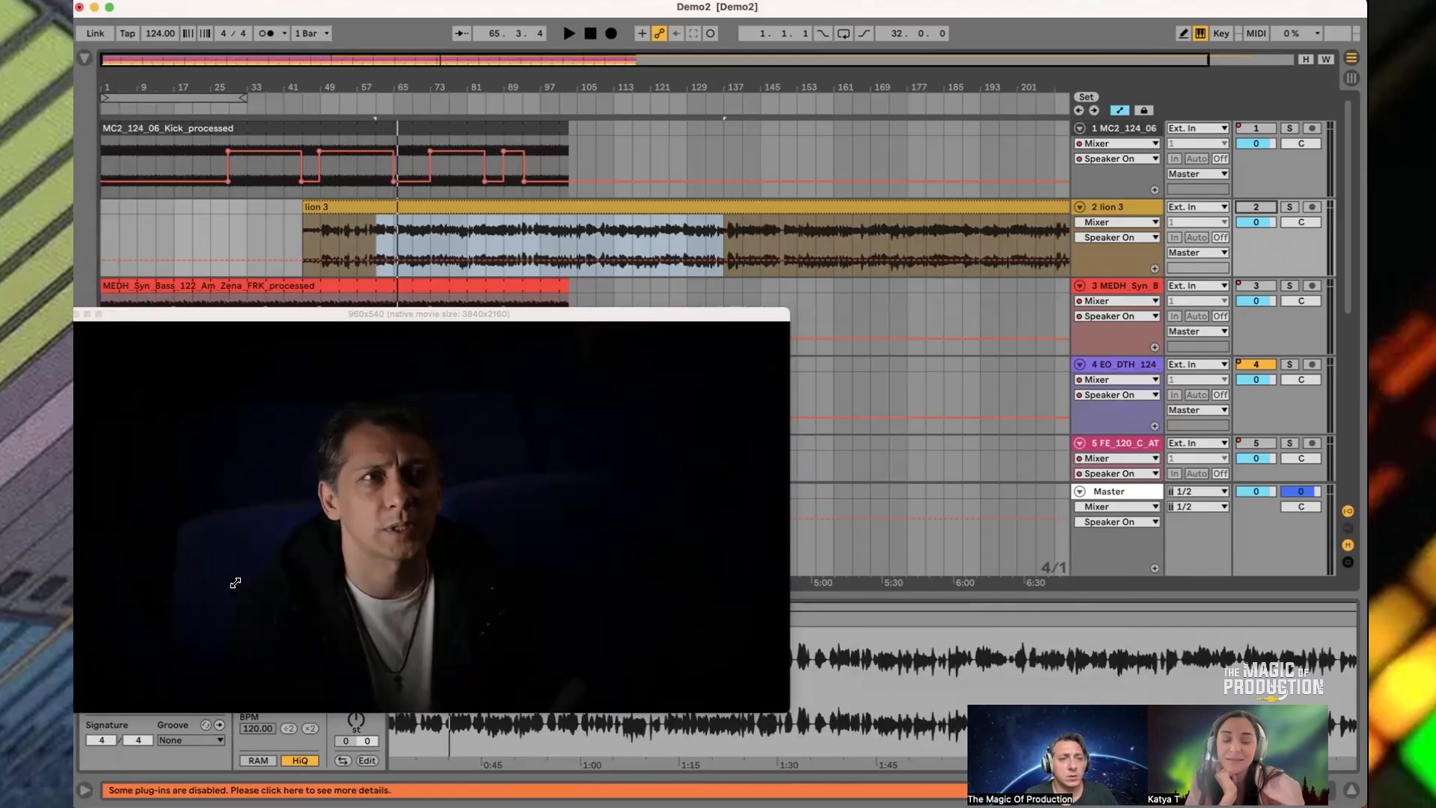
{"action": "left_click_drag", "start_coordinate": [567, 313], "coordinate": [843, 124]}
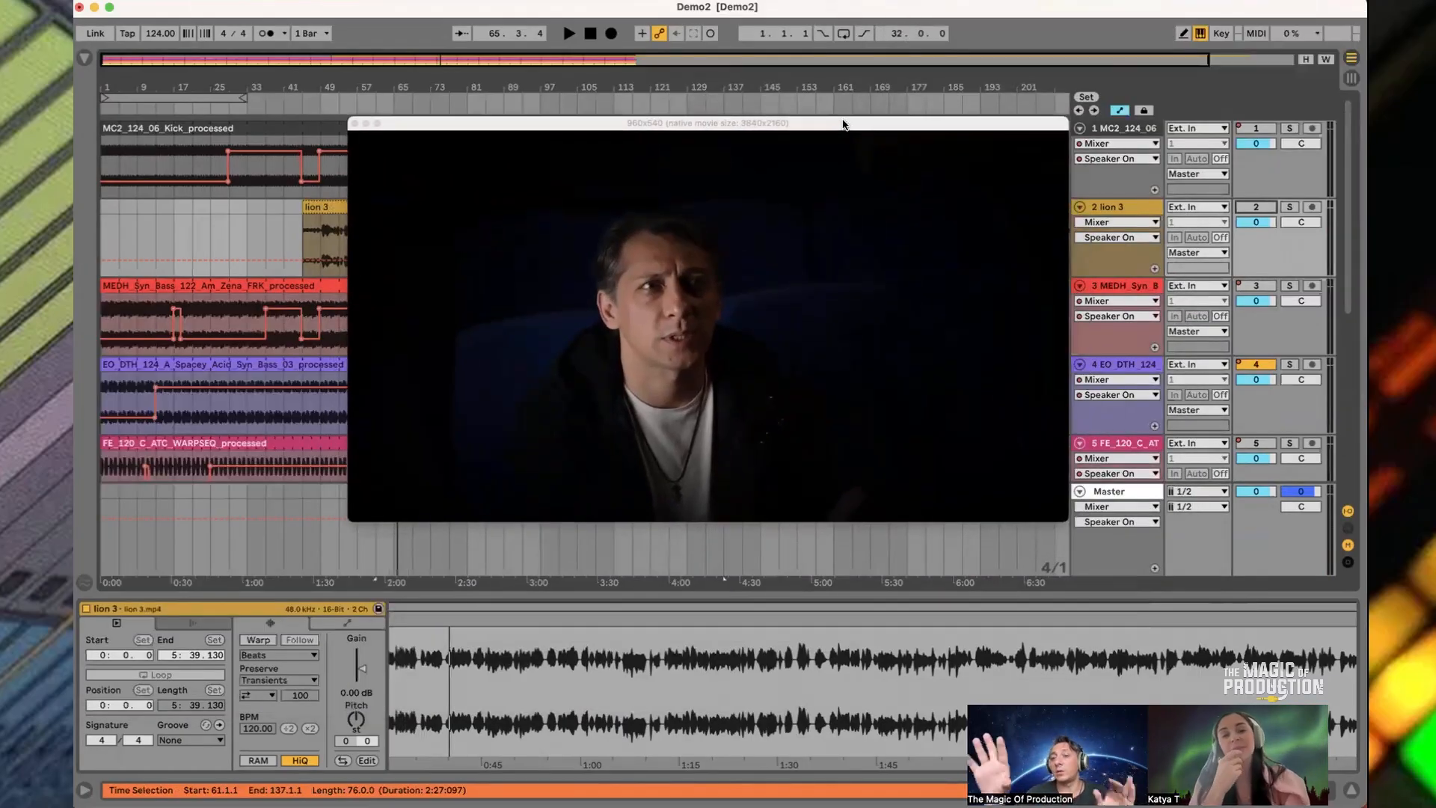
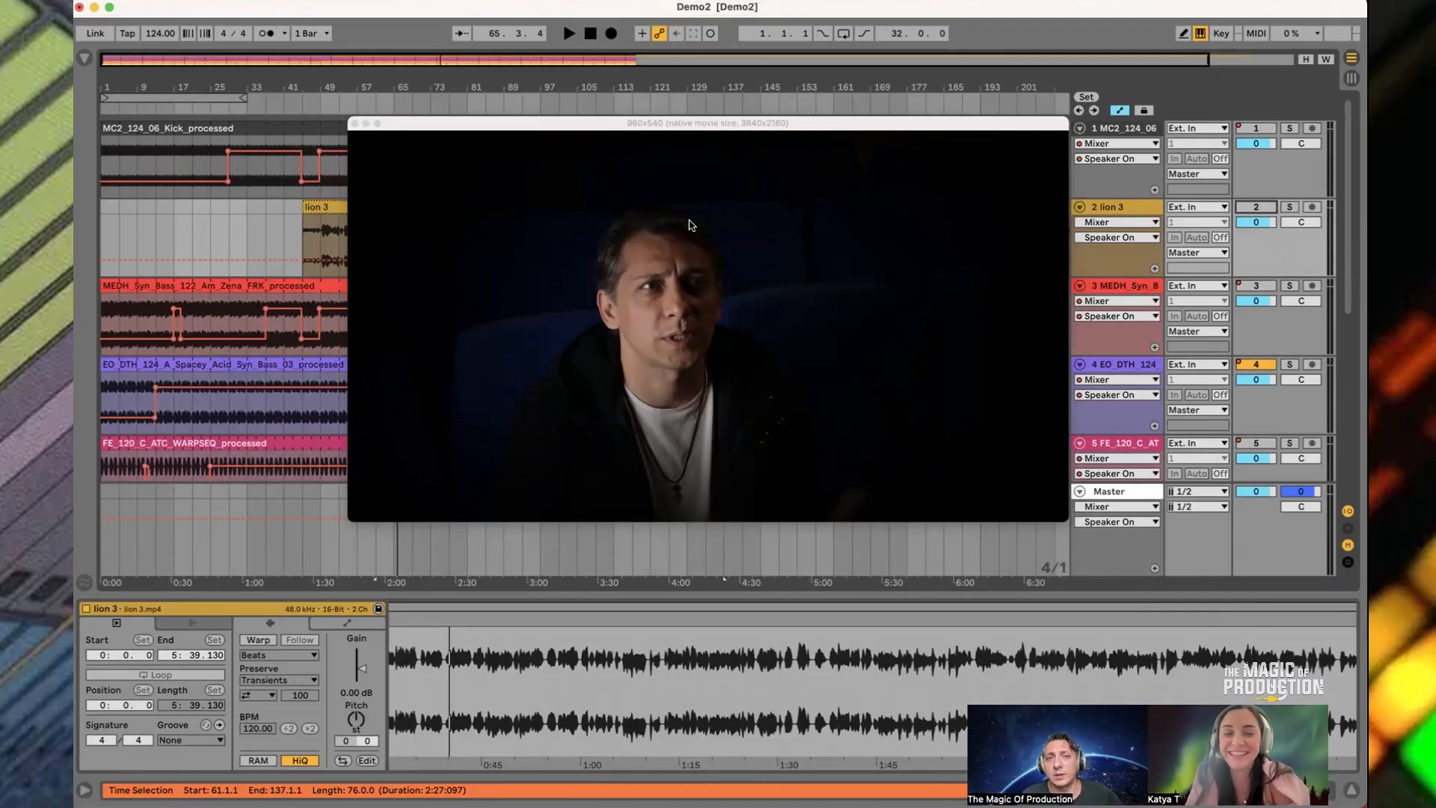
{"action": "left_click_drag", "start_coordinate": [719, 123], "coordinate": [865, 213]}
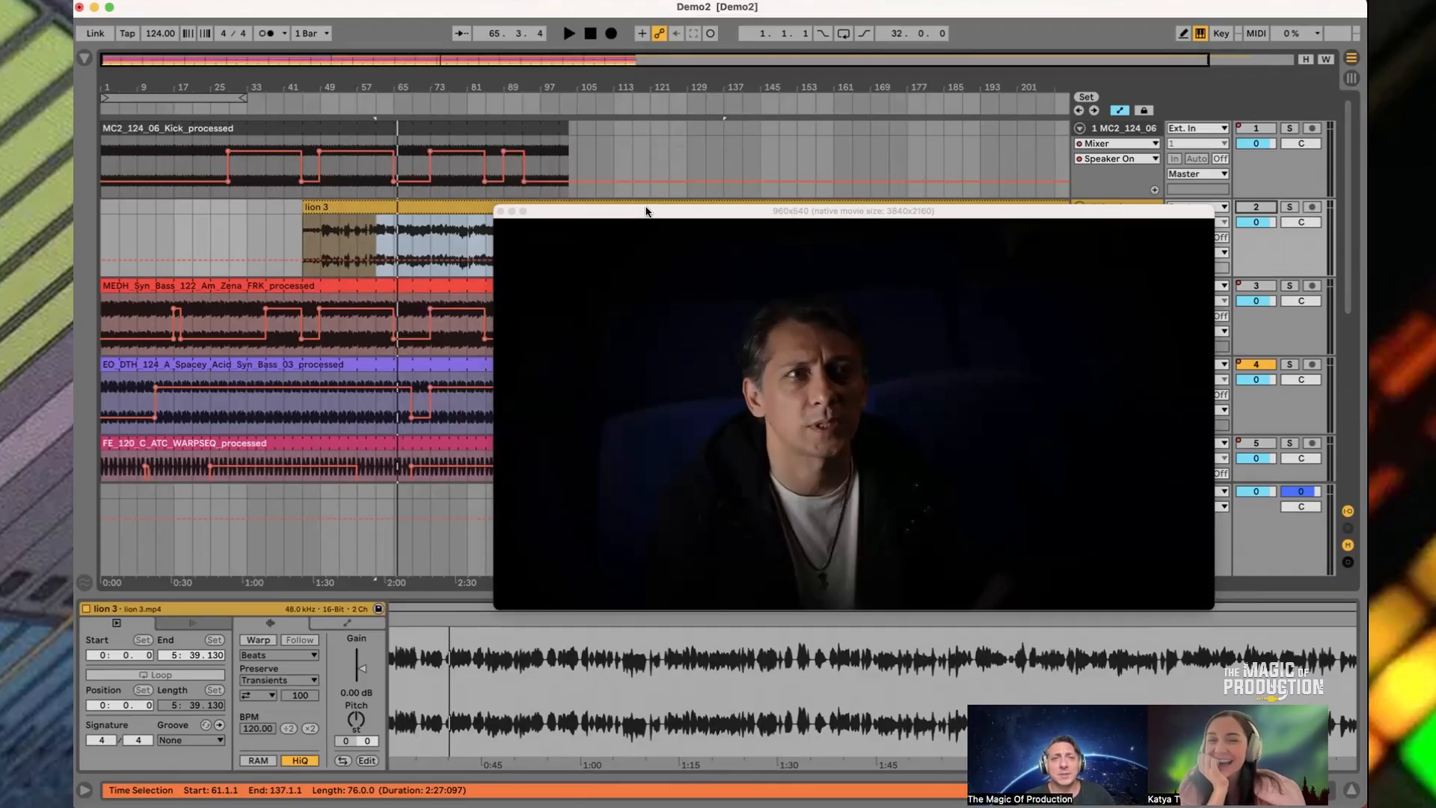
{"action": "left_click", "coordinate": [501, 211]}
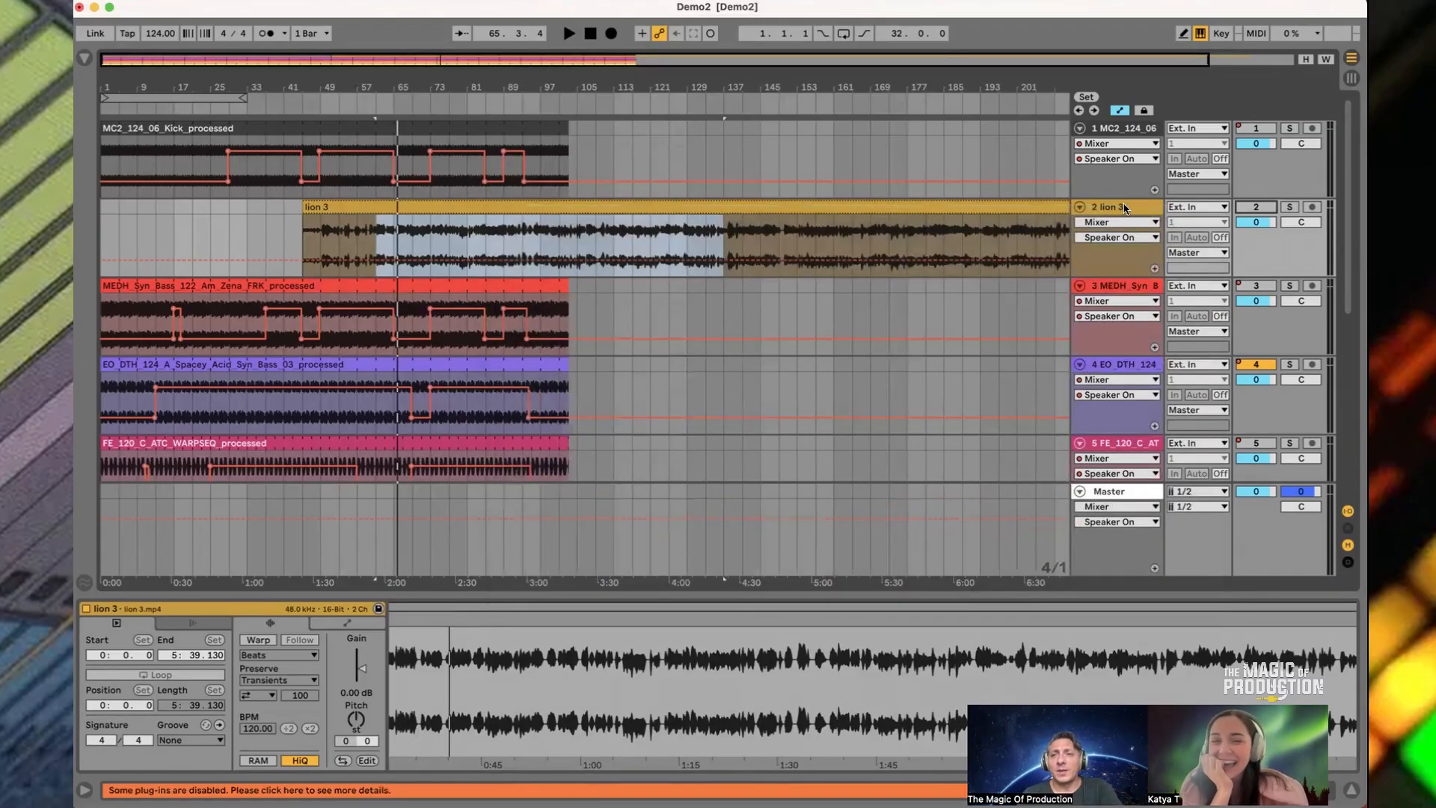
Delete the lion 3 track from the arrangement
{"action": "left_click", "coordinate": [1124, 208]}
{"action": "key", "text": "Delete"}
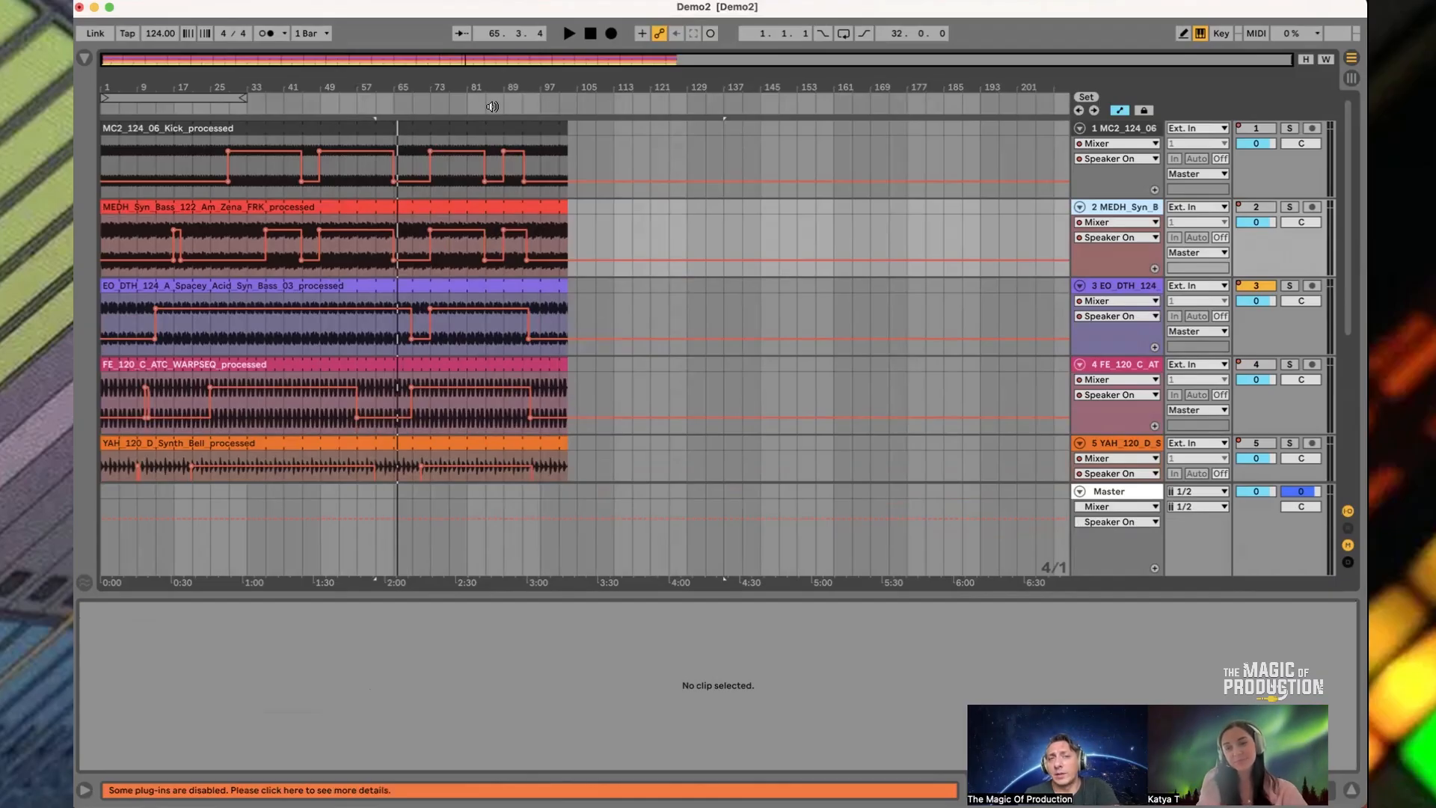
{"action": "left_click_drag", "start_coordinate": [524, 79], "coordinate": [526, 82]}
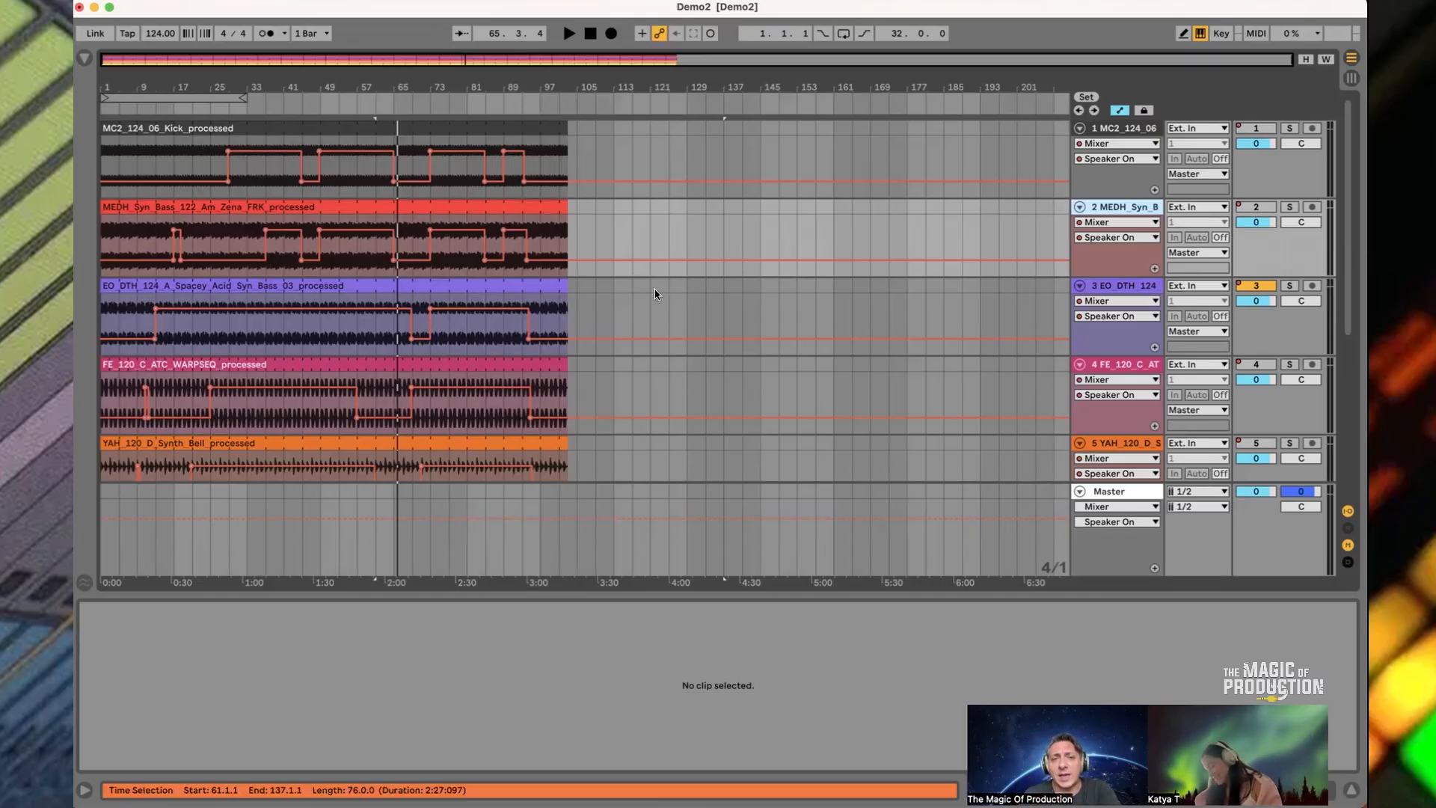
Switch to Beatport in Chrome, search for "kong bong" and open the page of the Kong Bong Original Mix by DJ Lion and Densoner
{"action": "key", "text": "ctrl+Up"}
{"action": "left_click", "coordinate": [999, 253]}
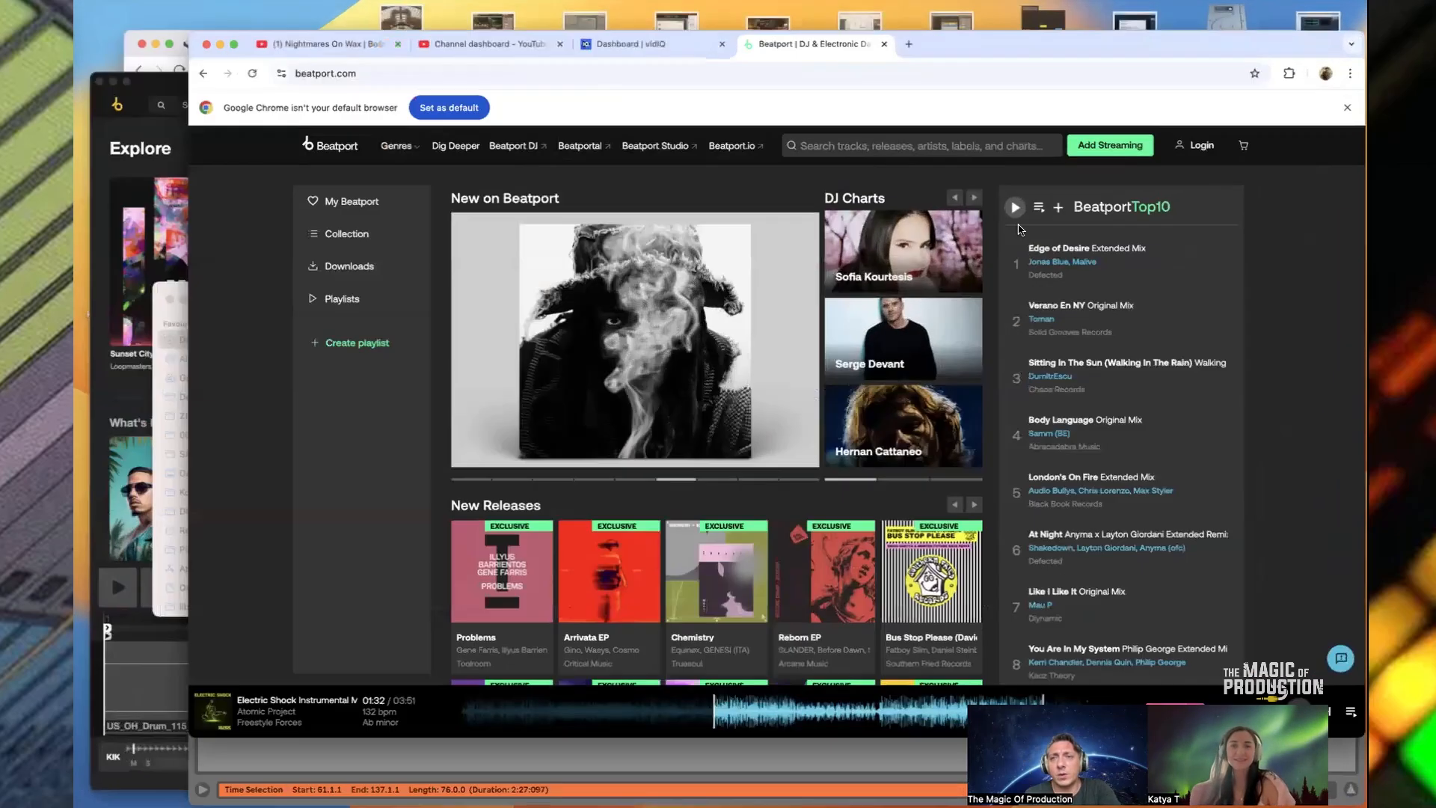
{"action": "left_click", "coordinate": [827, 152]}
{"action": "type", "text": "kong bong"}
{"action": "key", "text": "Return"}
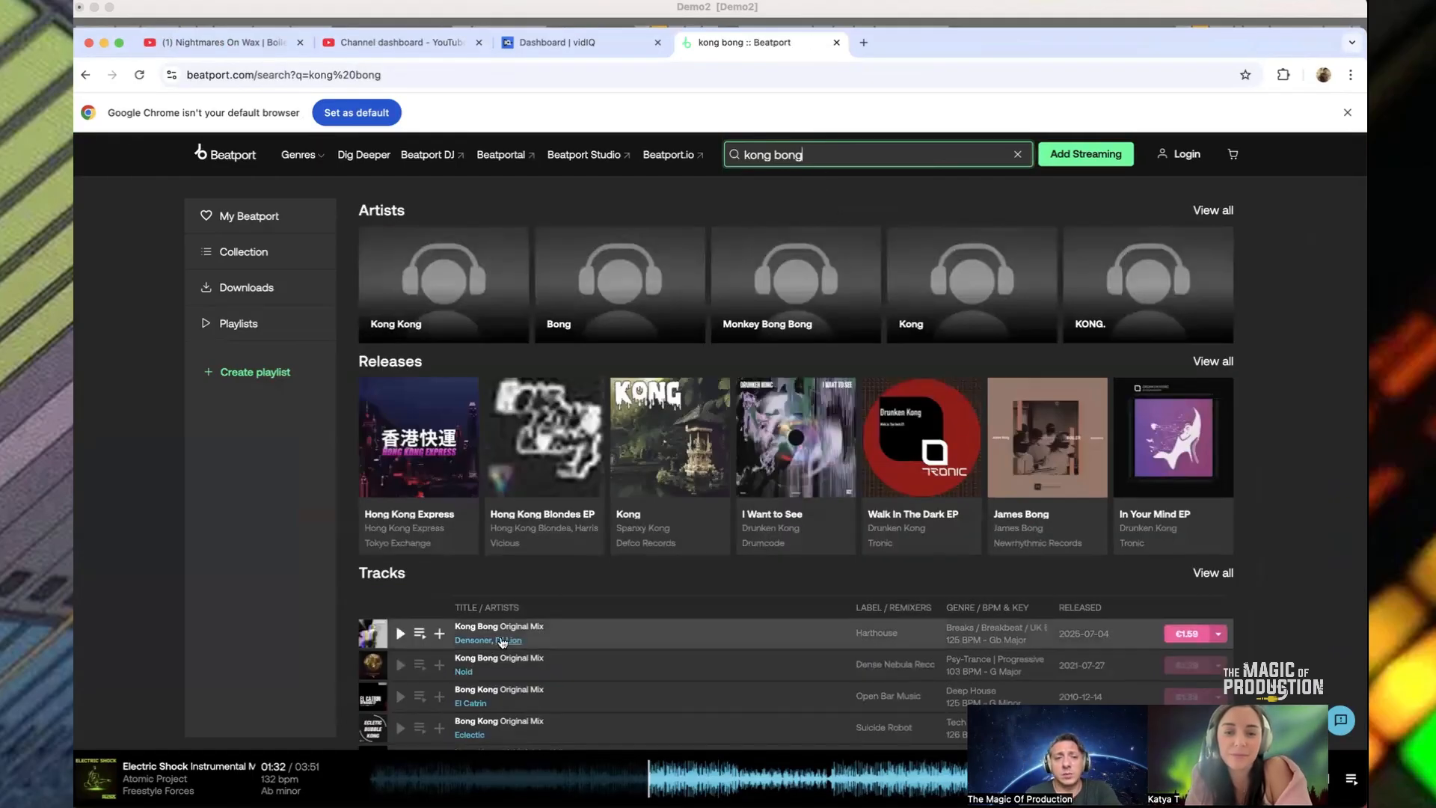
{"action": "left_click", "coordinate": [489, 629]}
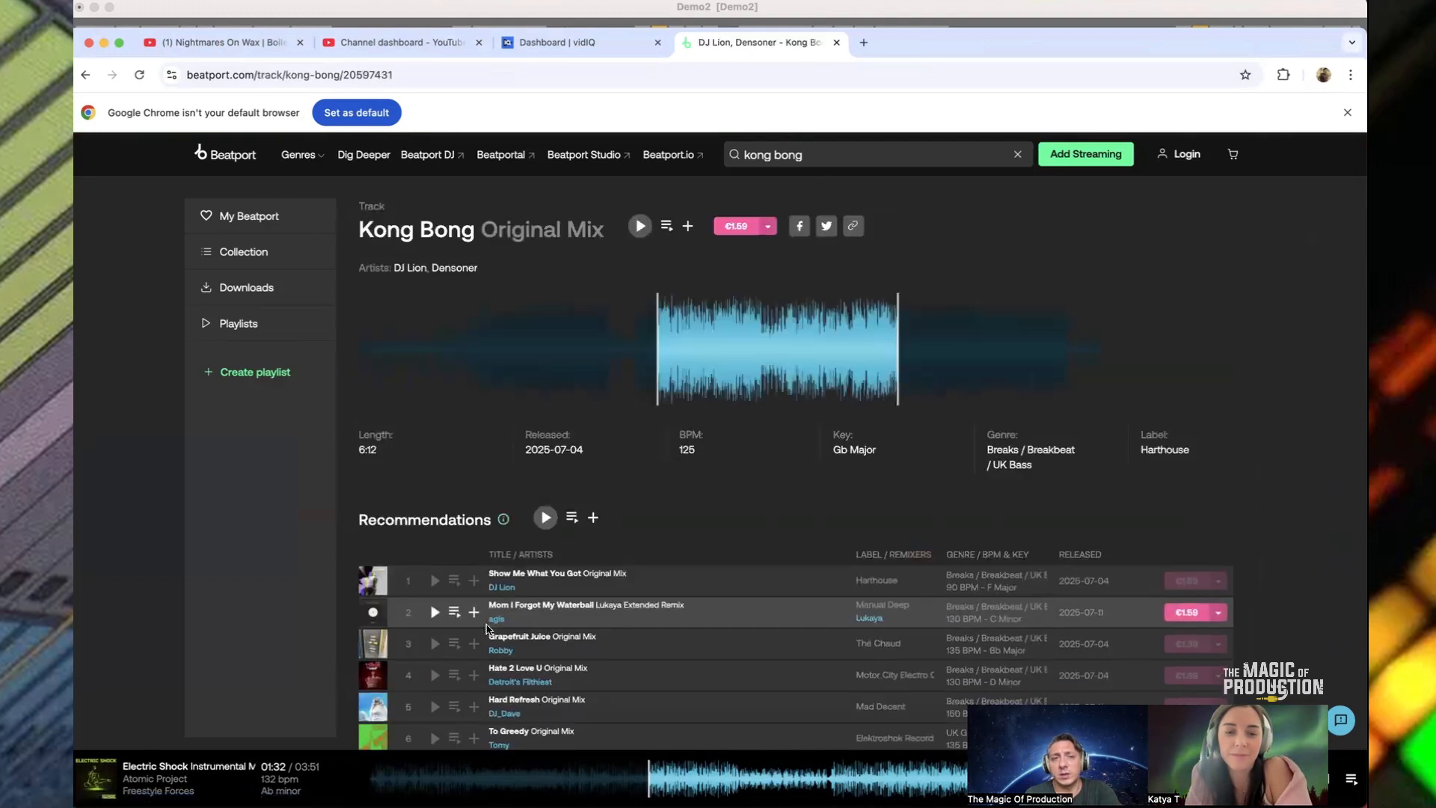
{"action": "mouse_move", "coordinate": [1168, 347]}
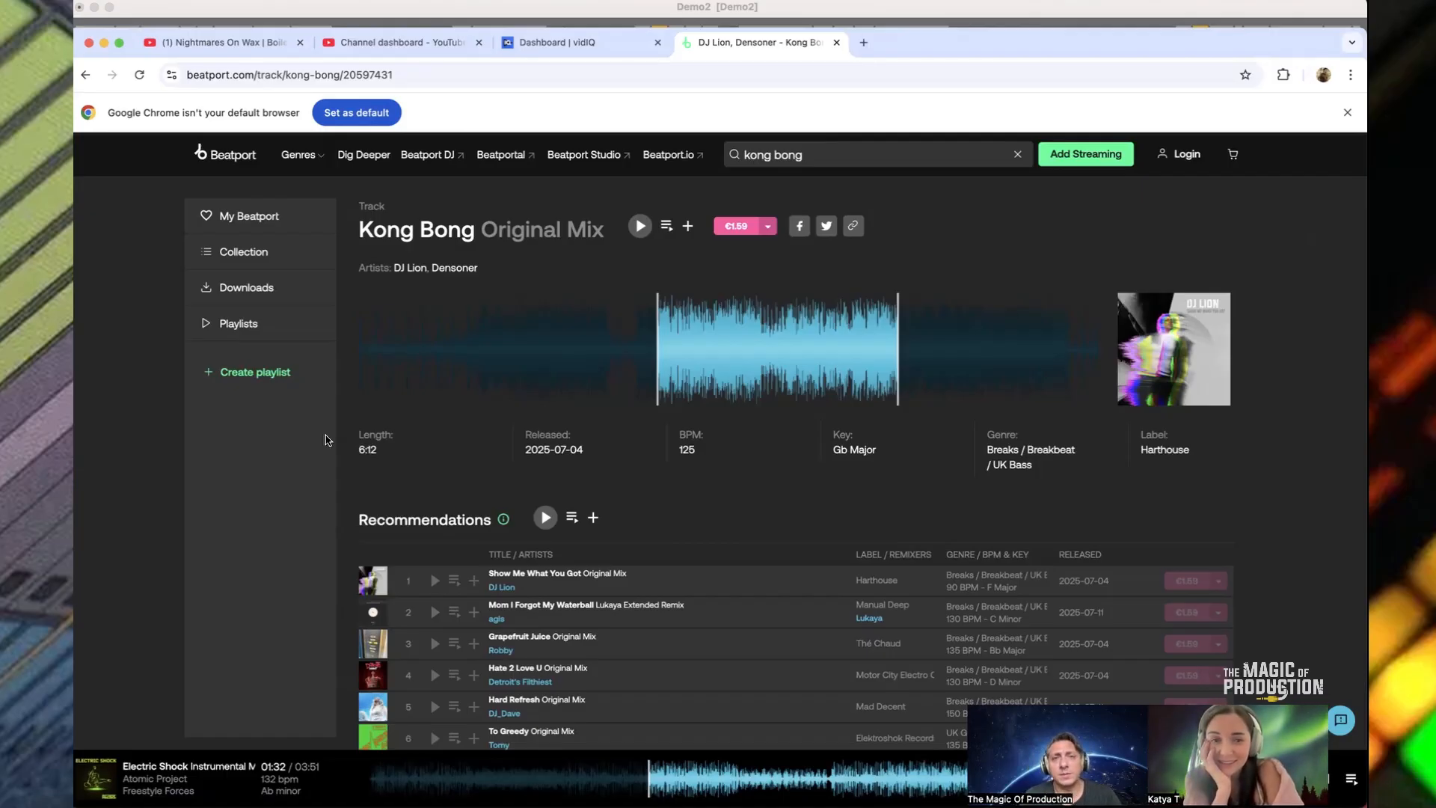
Switch back to Ableton Live and extend the arrangement loop to 102 bars, covering the clips from bar 1 to bar 103
{"action": "key", "text": "ctrl+Up"}
{"action": "left_click", "coordinate": [927, 603]}
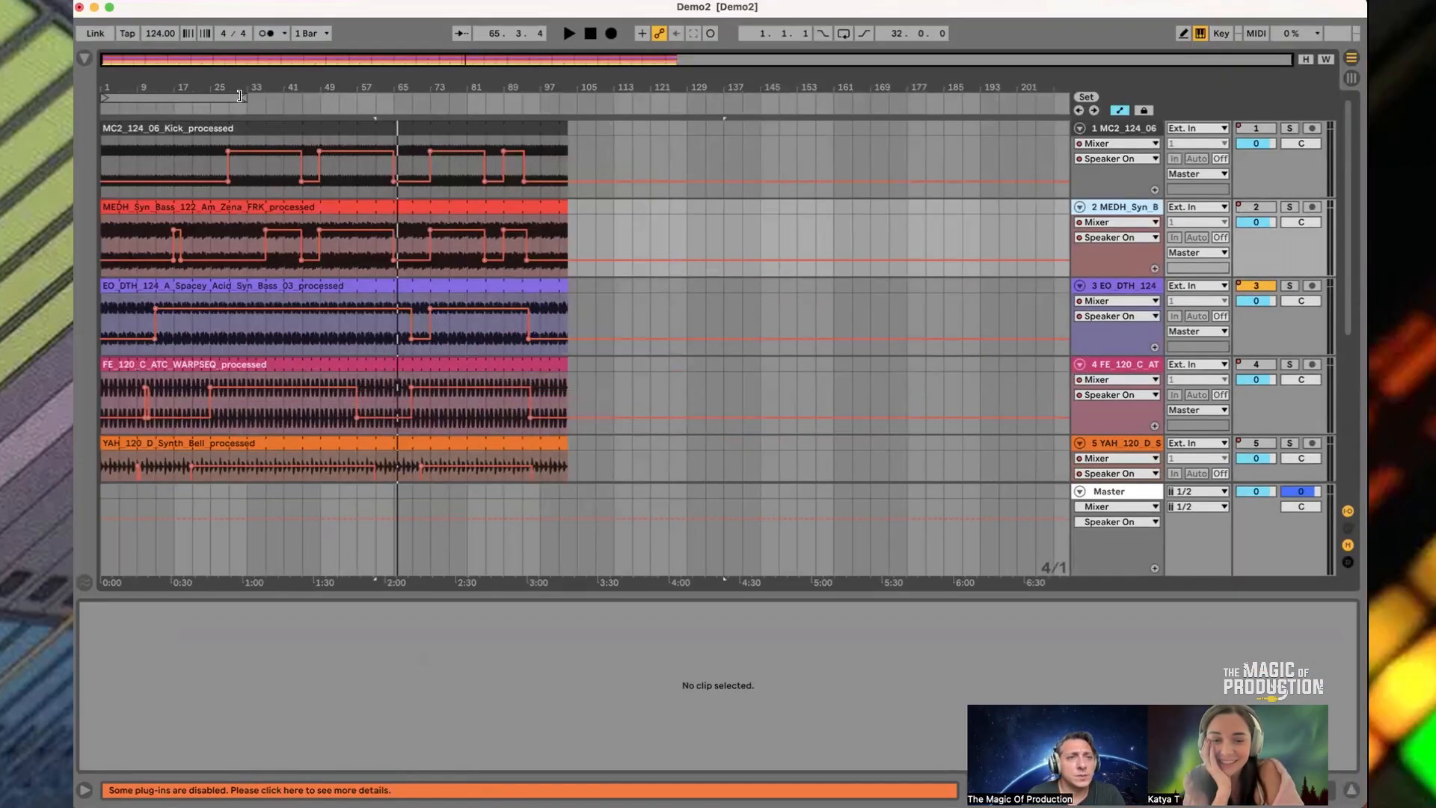
{"action": "left_click_drag", "start_coordinate": [240, 94], "coordinate": [542, 100]}
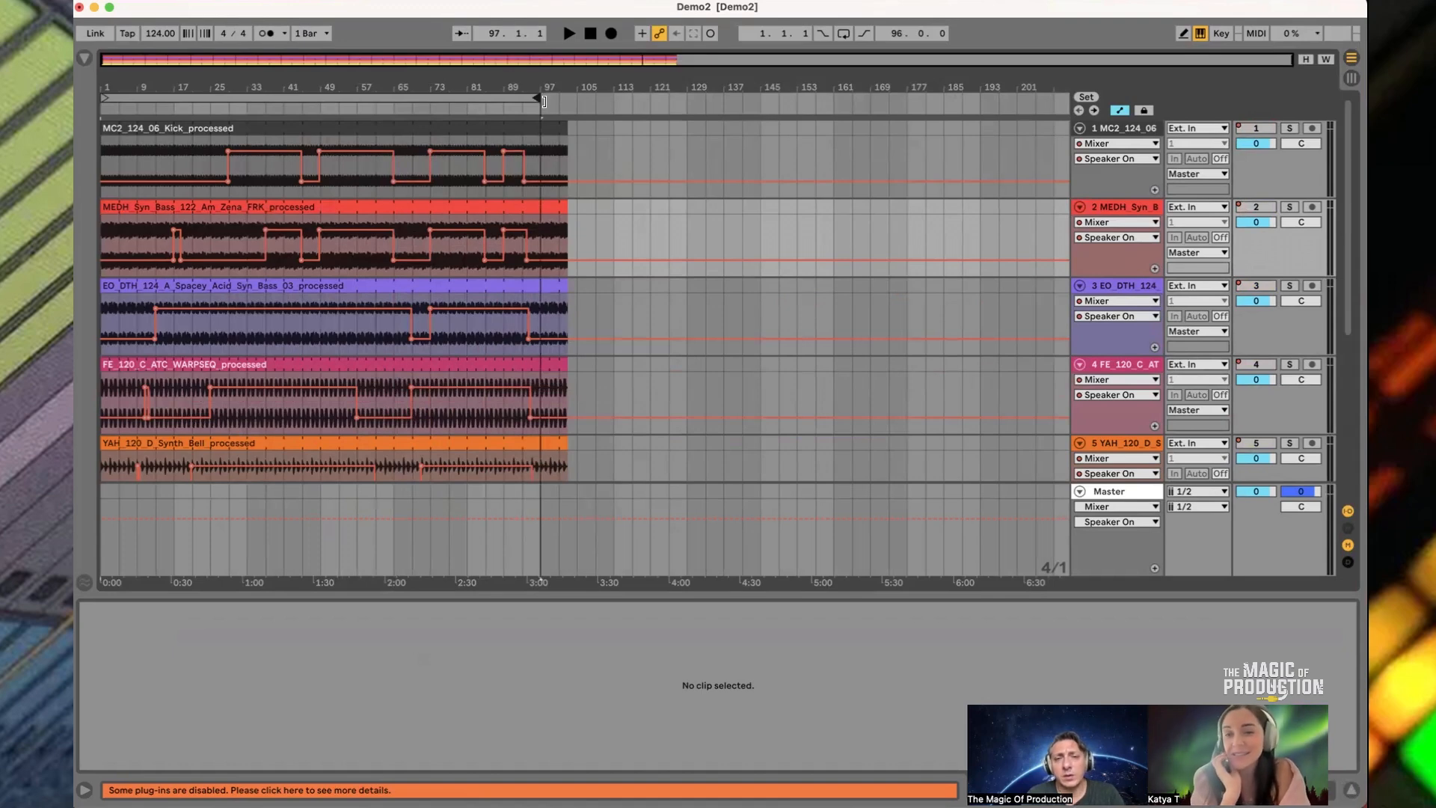
{"action": "left_click_drag", "start_coordinate": [544, 101], "coordinate": [1007, 80]}
Fold all eight tracks of the arrangement at once
{"action": "left_click", "coordinate": [1115, 131]}
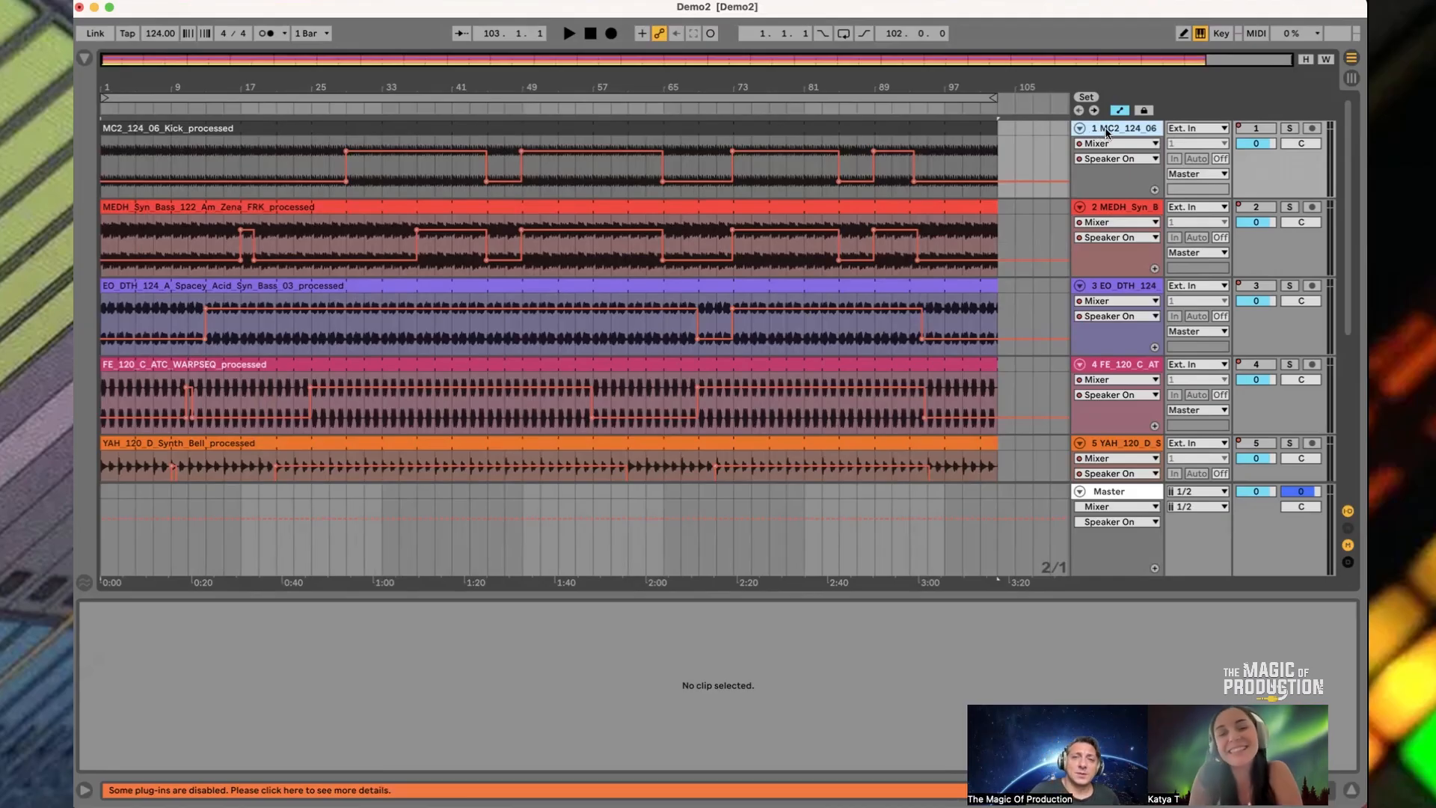
{"action": "key", "text": "super+a"}
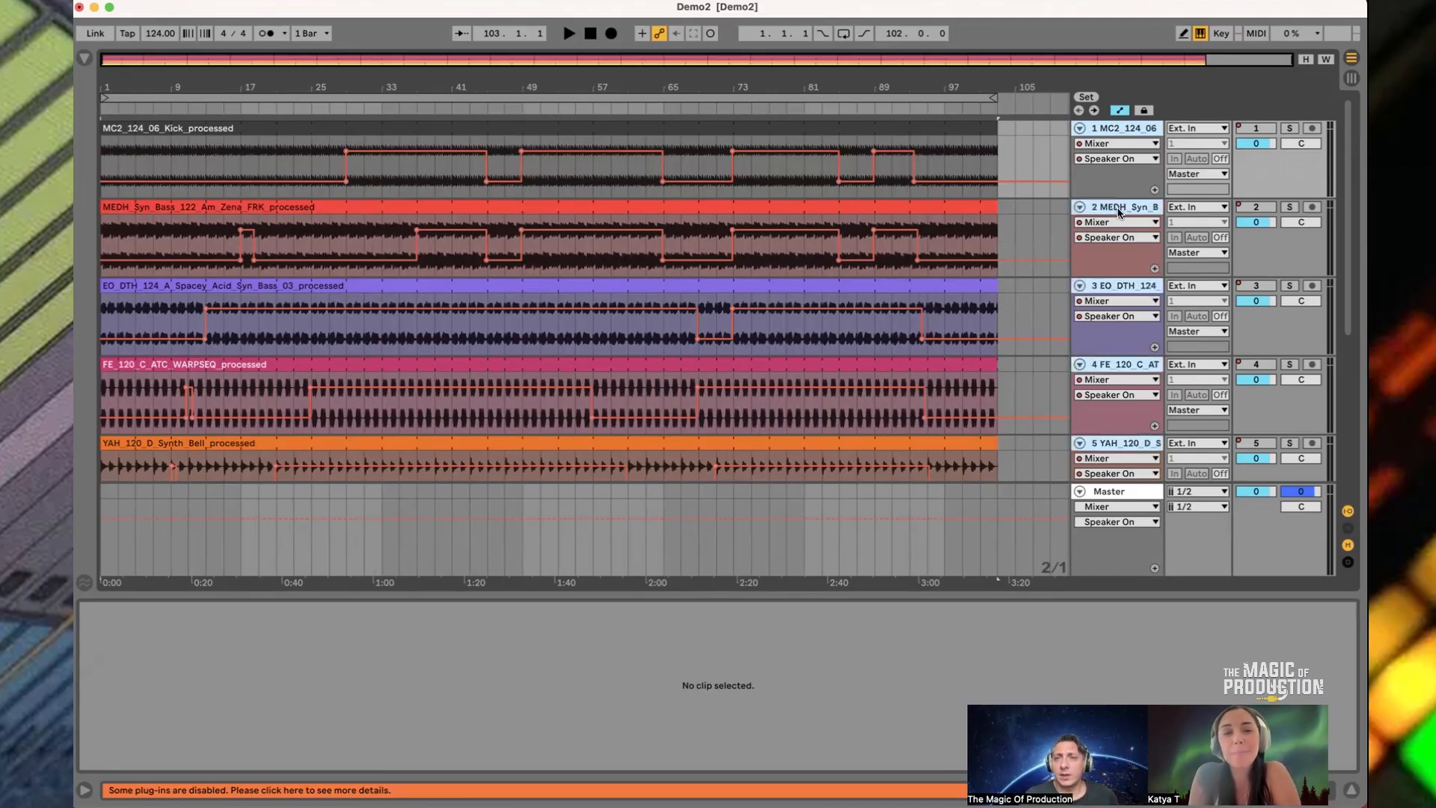
{"action": "key", "text": "u"}
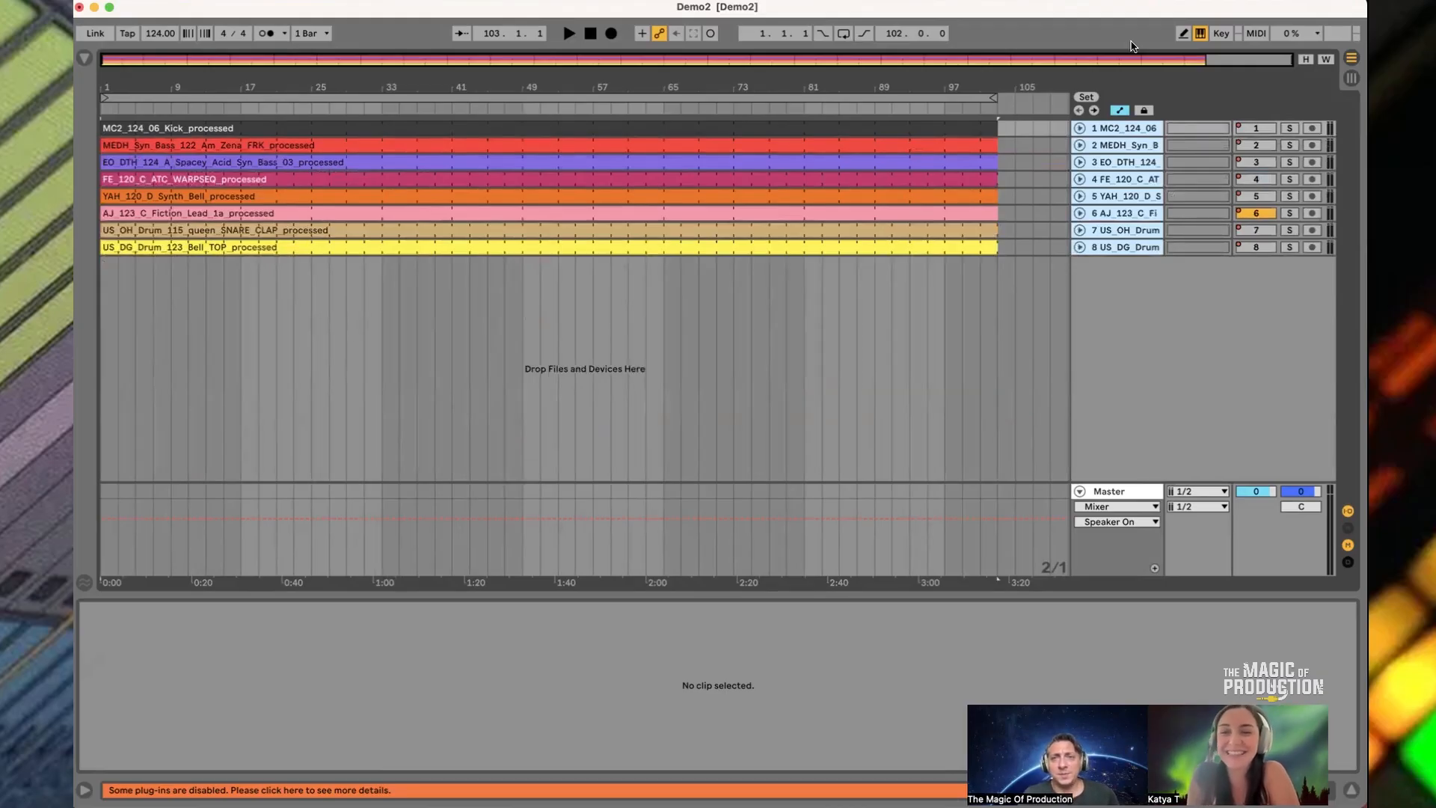
Turn on looping over the full length of the Spacey Acid Syn Bass clip and play the arrangement from bar 1
{"action": "left_click", "coordinate": [682, 95]}
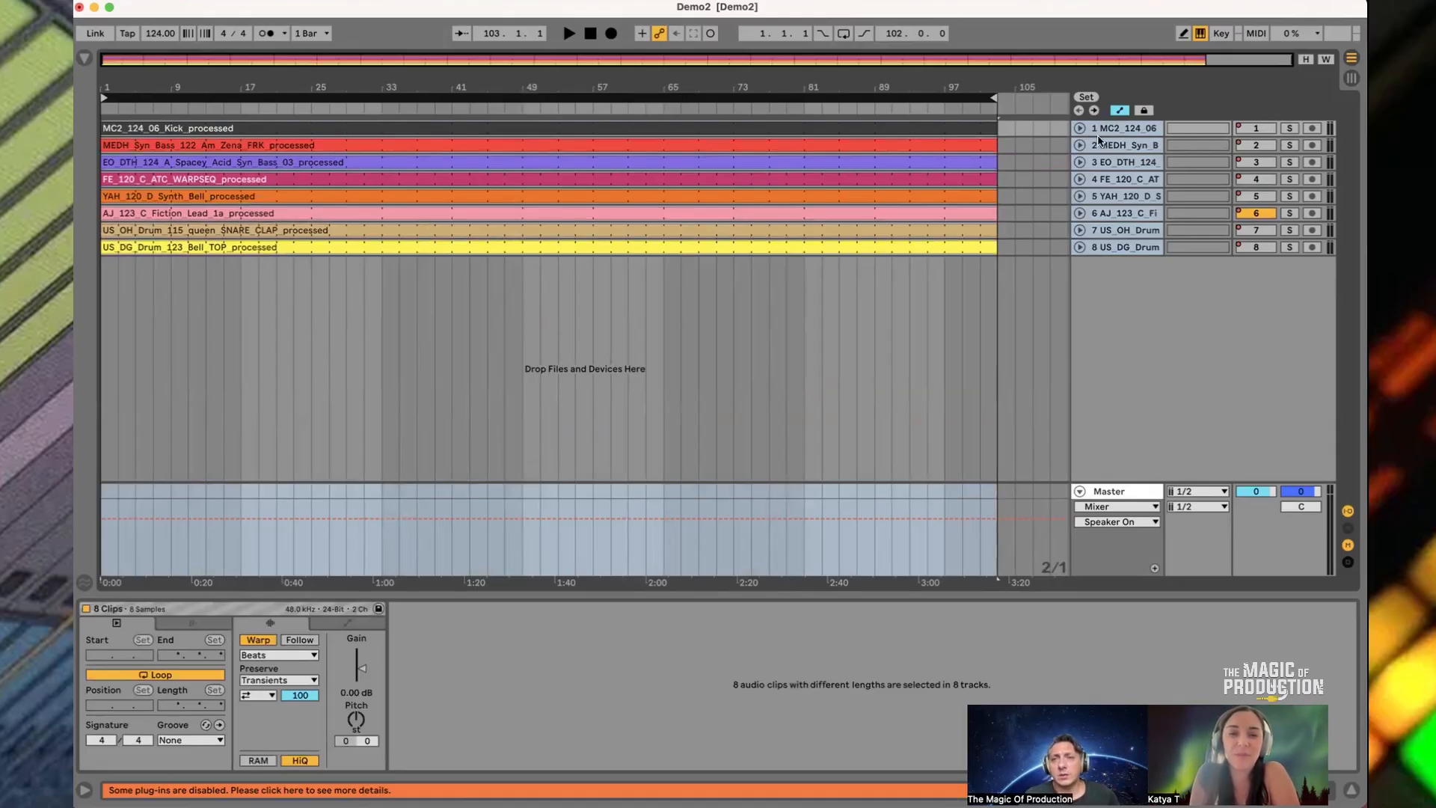
{"action": "left_click_drag", "start_coordinate": [1106, 135], "coordinate": [1109, 105]}
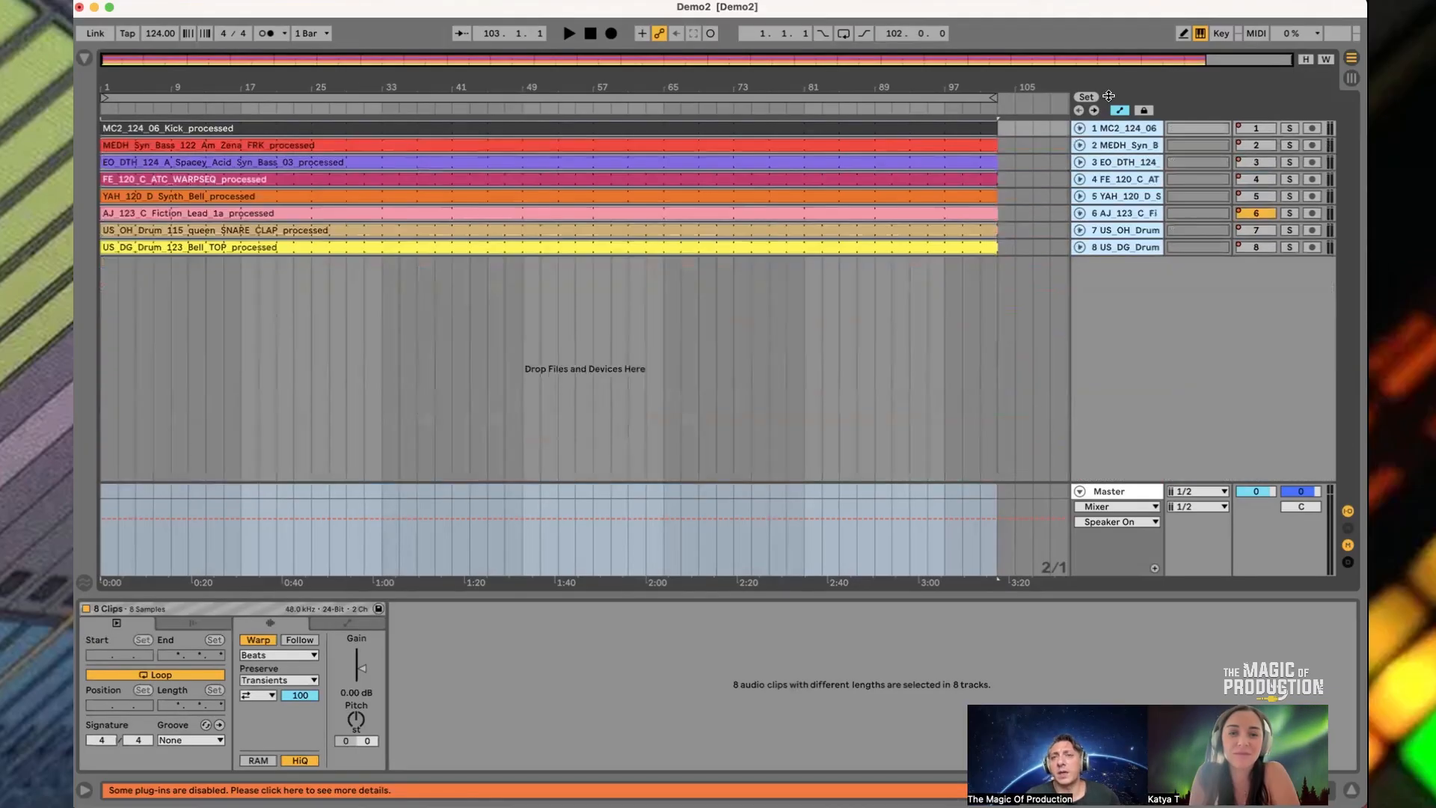
{"action": "left_click", "coordinate": [486, 145]}
{"action": "left_click", "coordinate": [486, 162]}
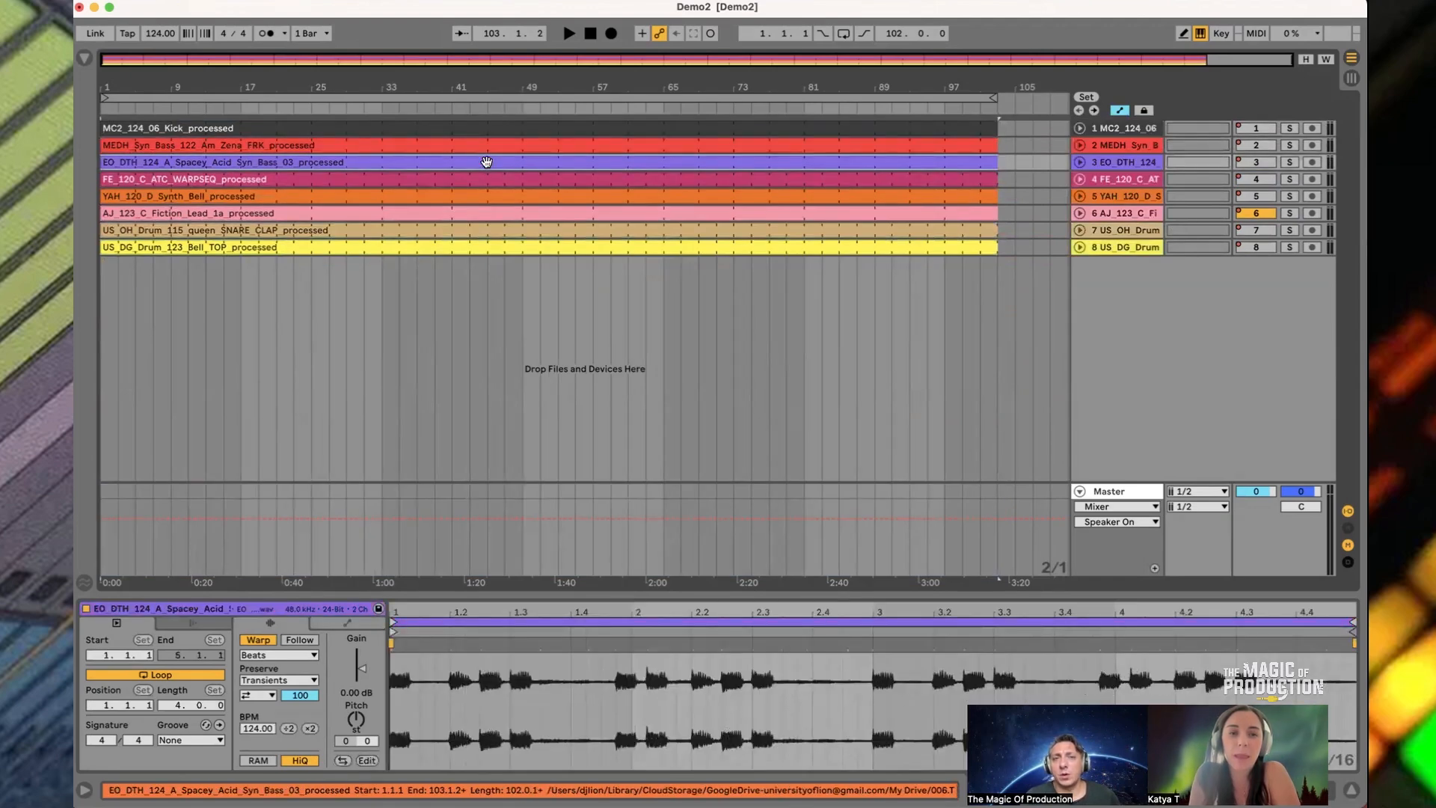
{"action": "key", "text": "super+l"}
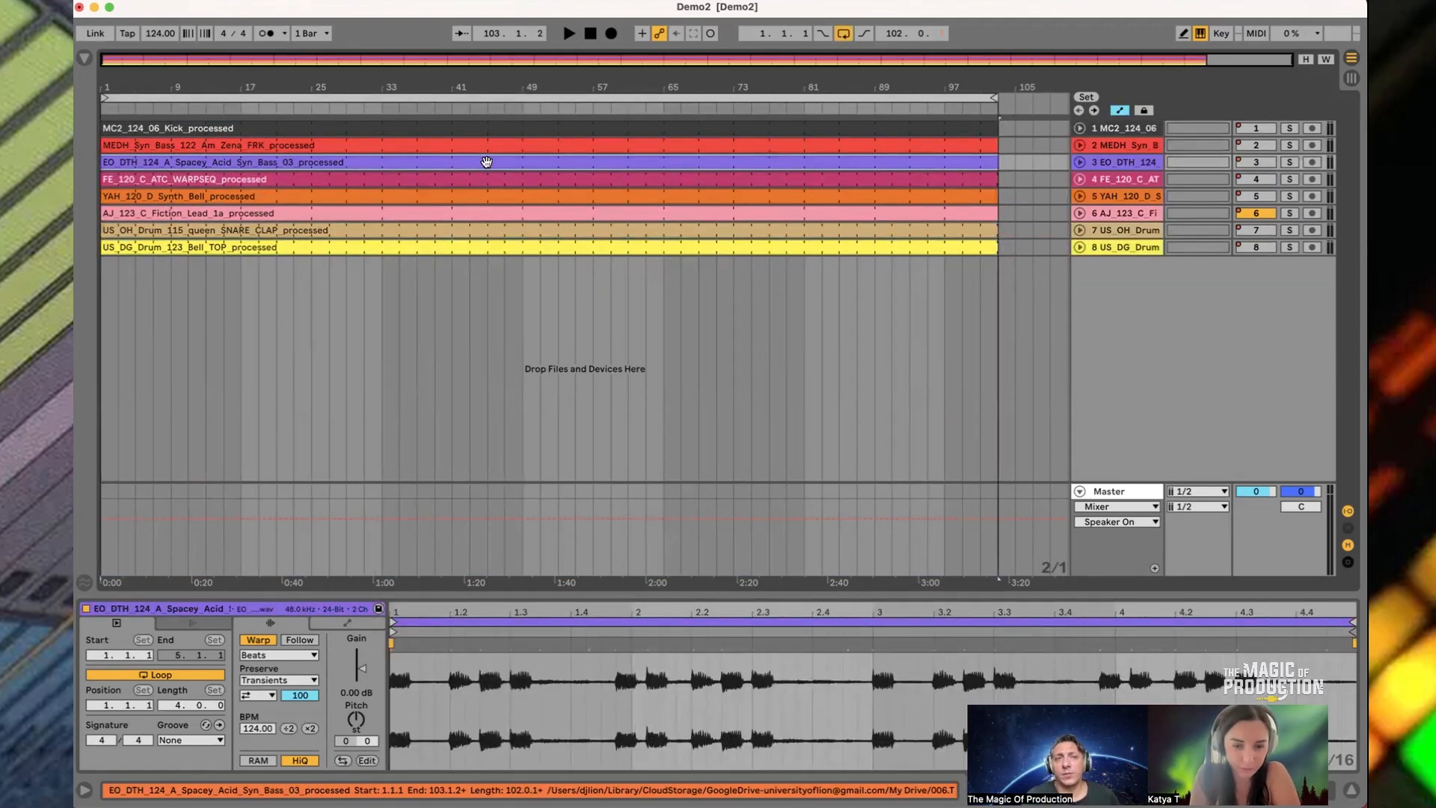
{"action": "key", "text": "space"}
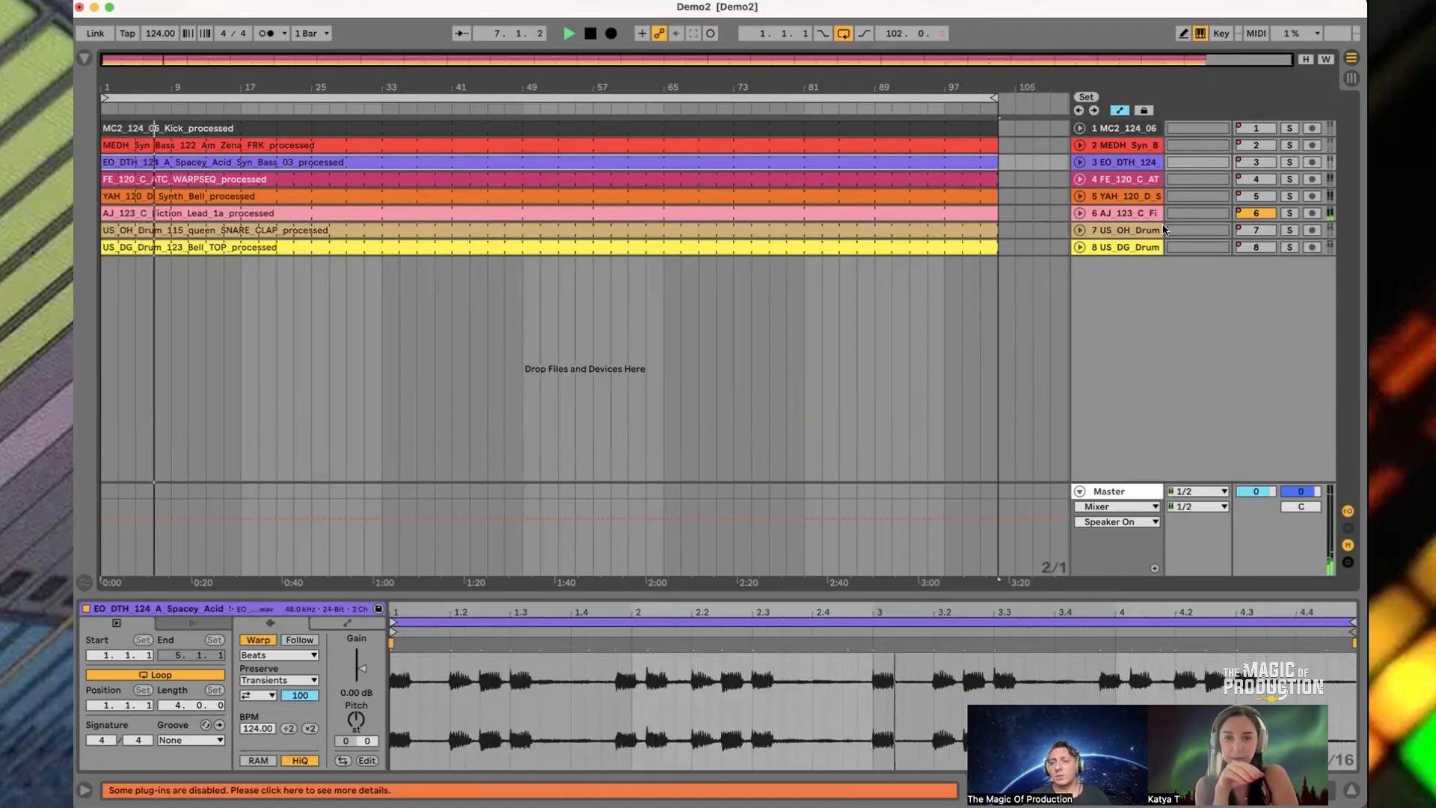
Unfold all eight tracks at once to show their waveforms and Speaker On automation
{"action": "left_click", "coordinate": [1127, 163]}
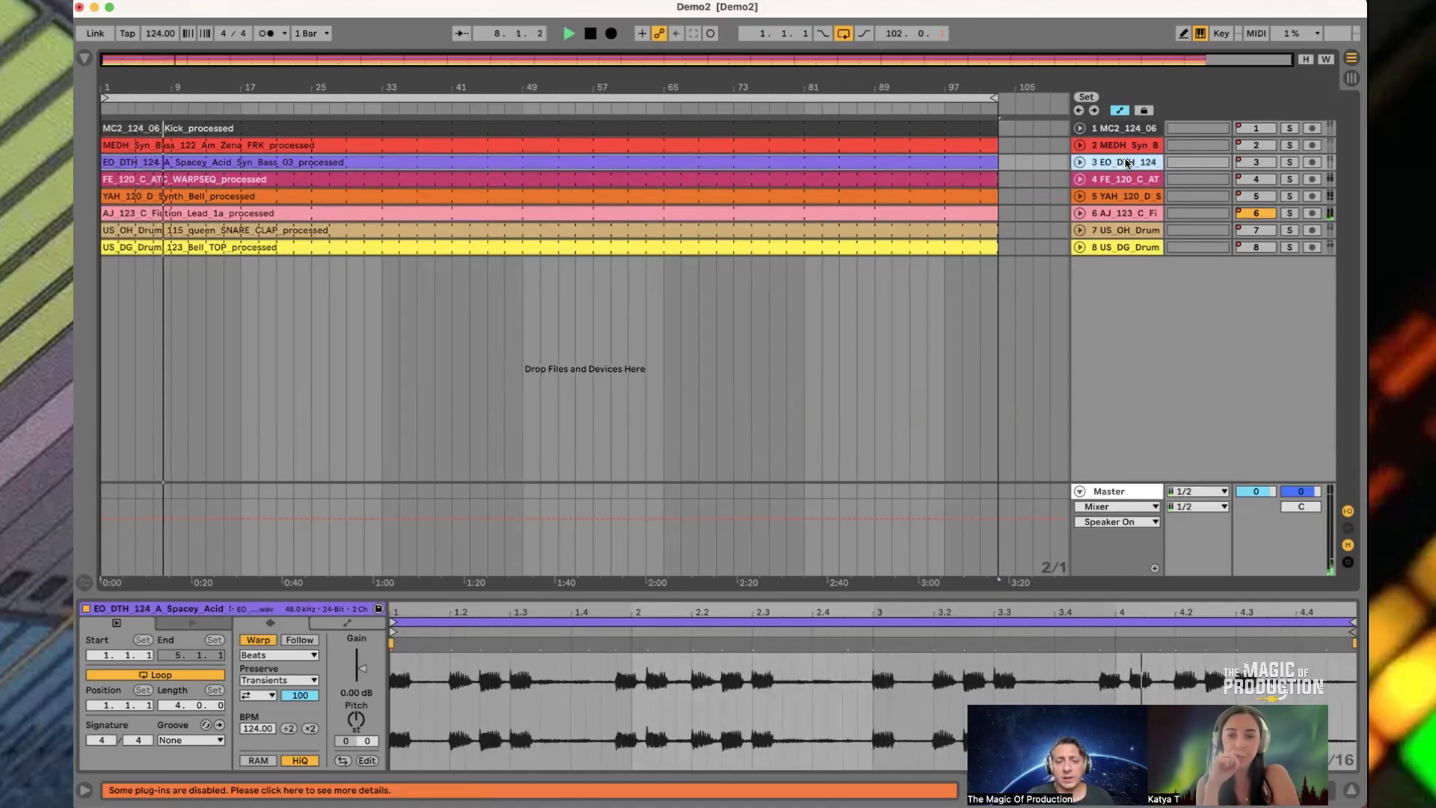
{"action": "key", "text": "super+a"}
{"action": "left_click_drag", "start_coordinate": [1112, 152], "coordinate": [1118, 91]}
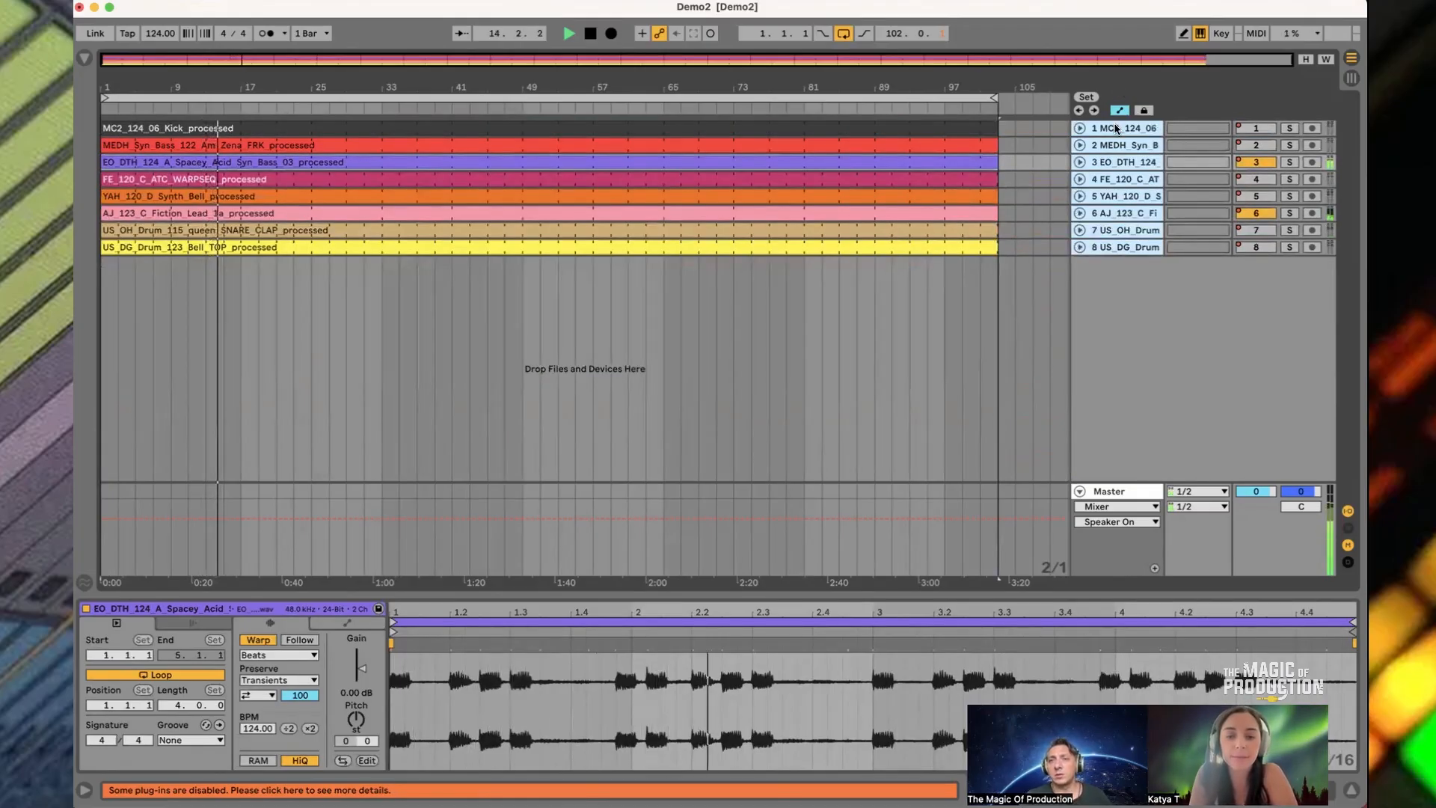
{"action": "key", "text": "u"}
{"action": "scroll", "coordinate": [950, 263], "scroll_direction": "up", "scroll_amount": 4}
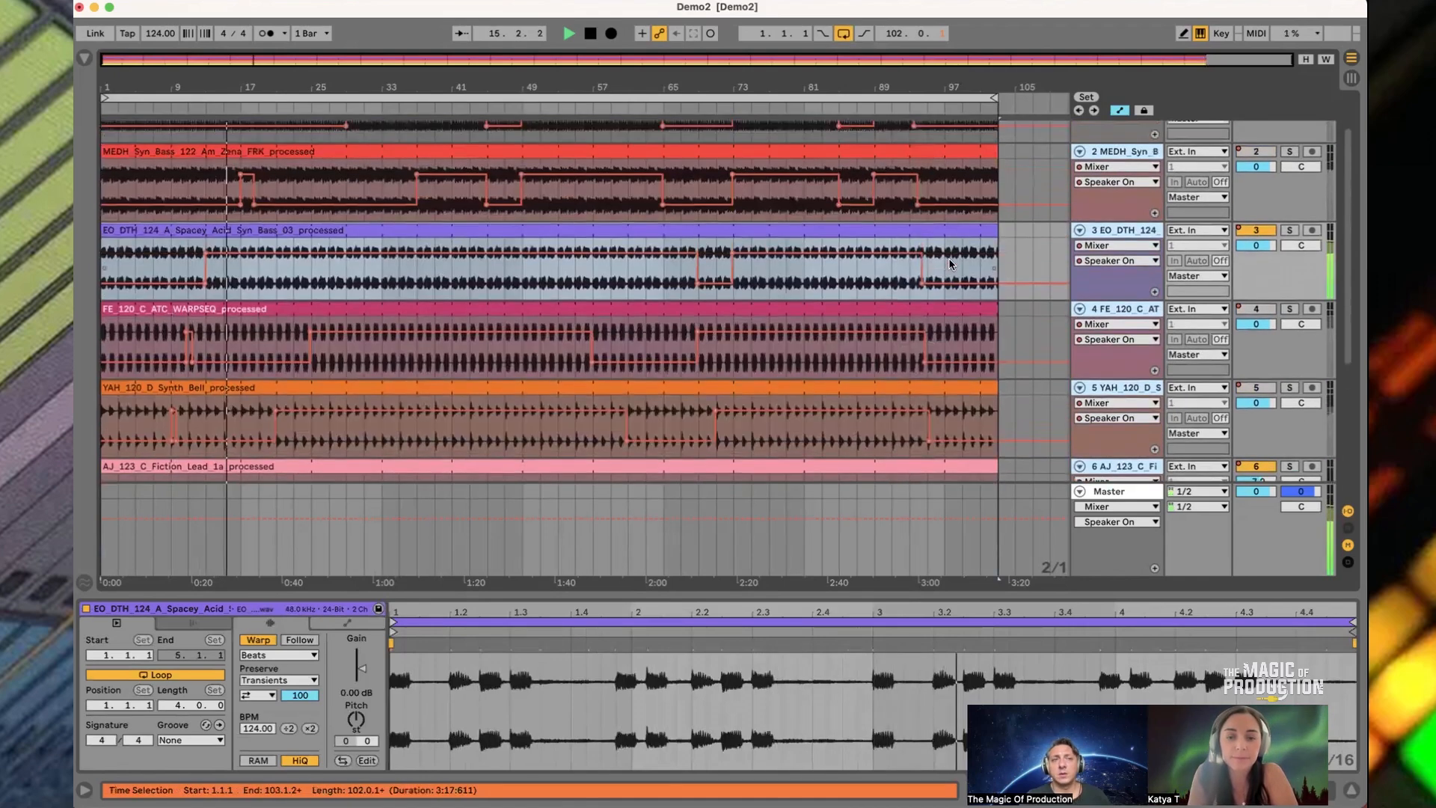
{"action": "scroll", "coordinate": [950, 264], "scroll_direction": "up", "scroll_amount": 2}
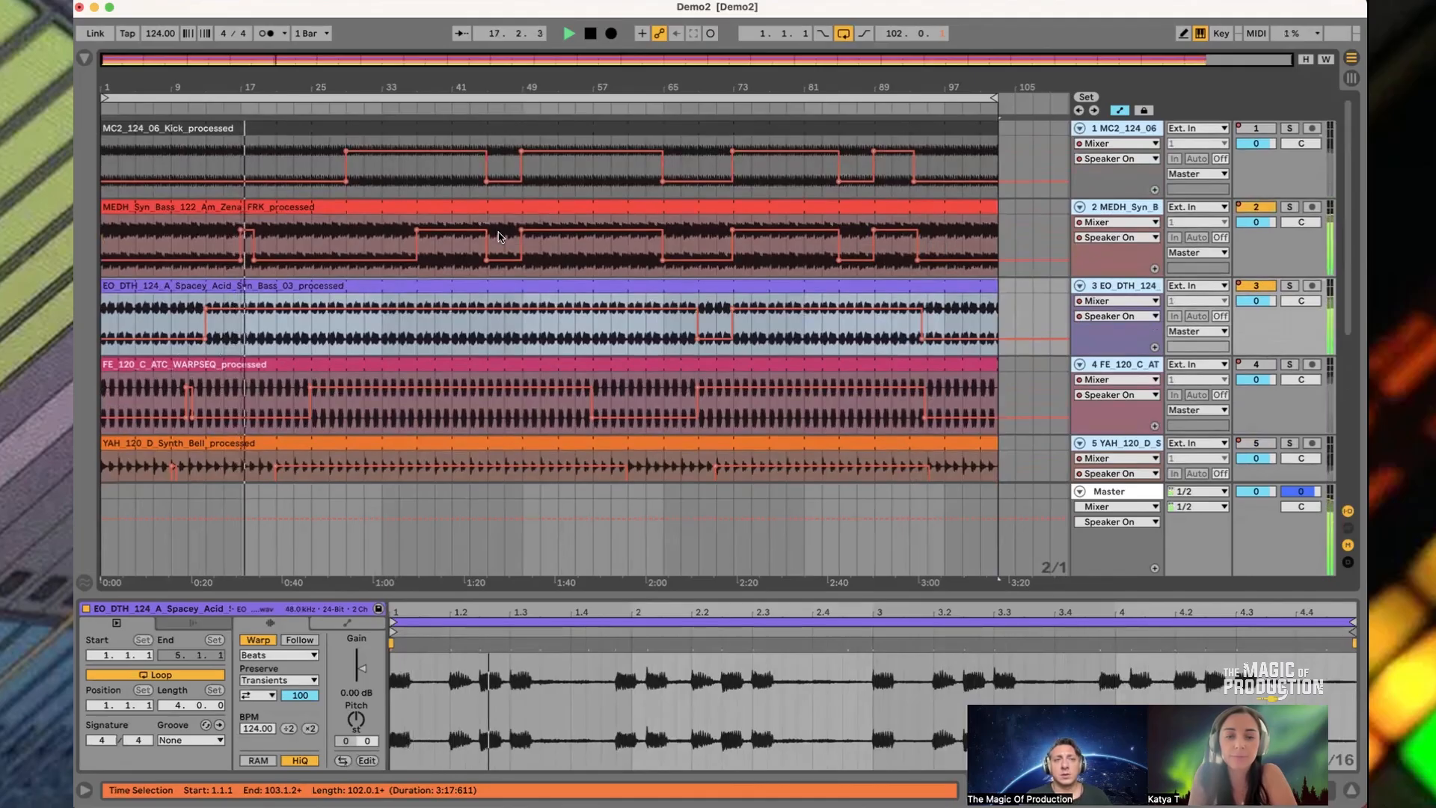
Redraw the kick track's Speaker On automation so it switches on exactly at bar 29 and off exactly at bar 45
{"action": "left_click_drag", "start_coordinate": [345, 88], "coordinate": [345, 194]}
{"action": "key", "text": "b"}
{"action": "left_click", "coordinate": [400, 177]}
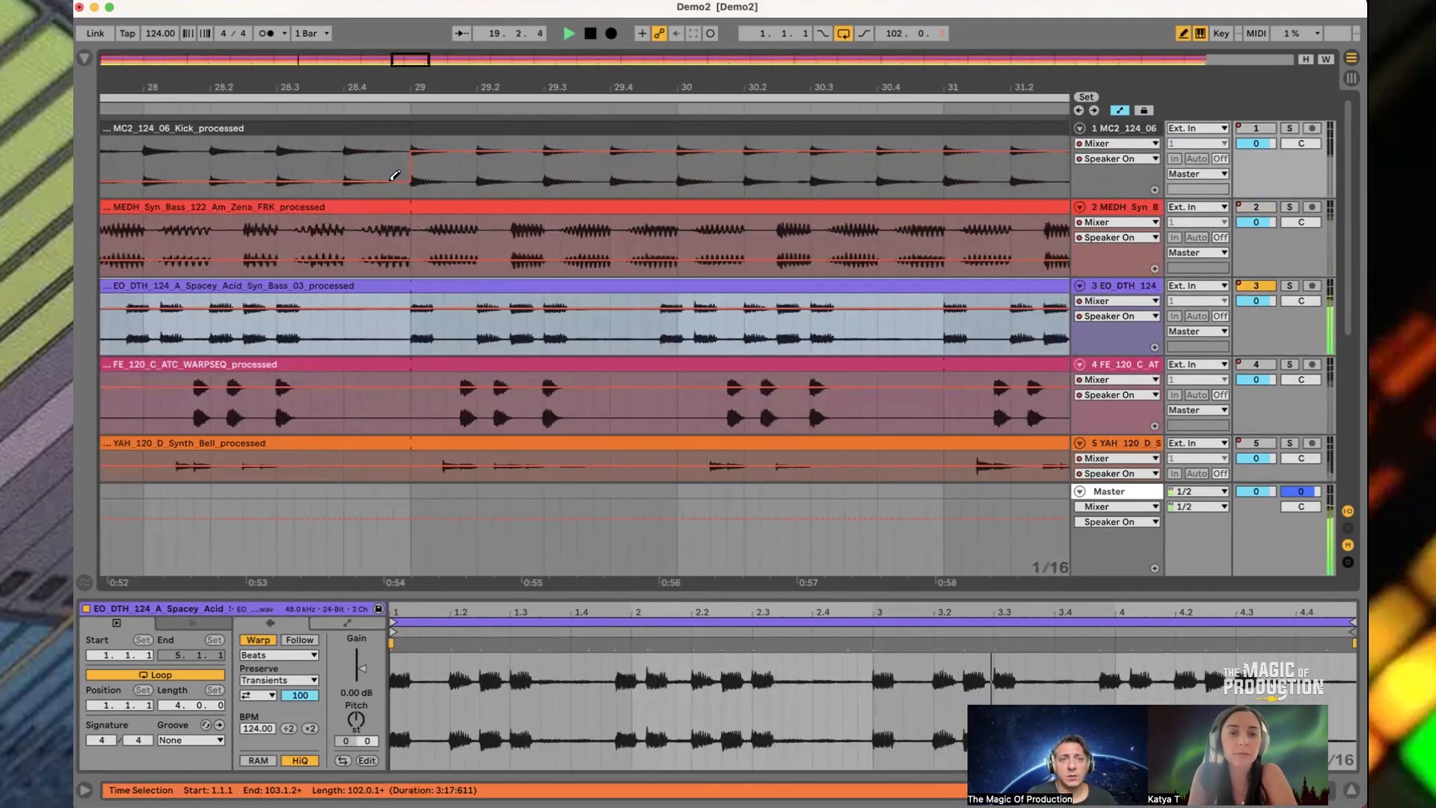
{"action": "left_click_drag", "start_coordinate": [494, 85], "coordinate": [472, 11]}
{"action": "left_click_drag", "start_coordinate": [783, 89], "coordinate": [569, 142]}
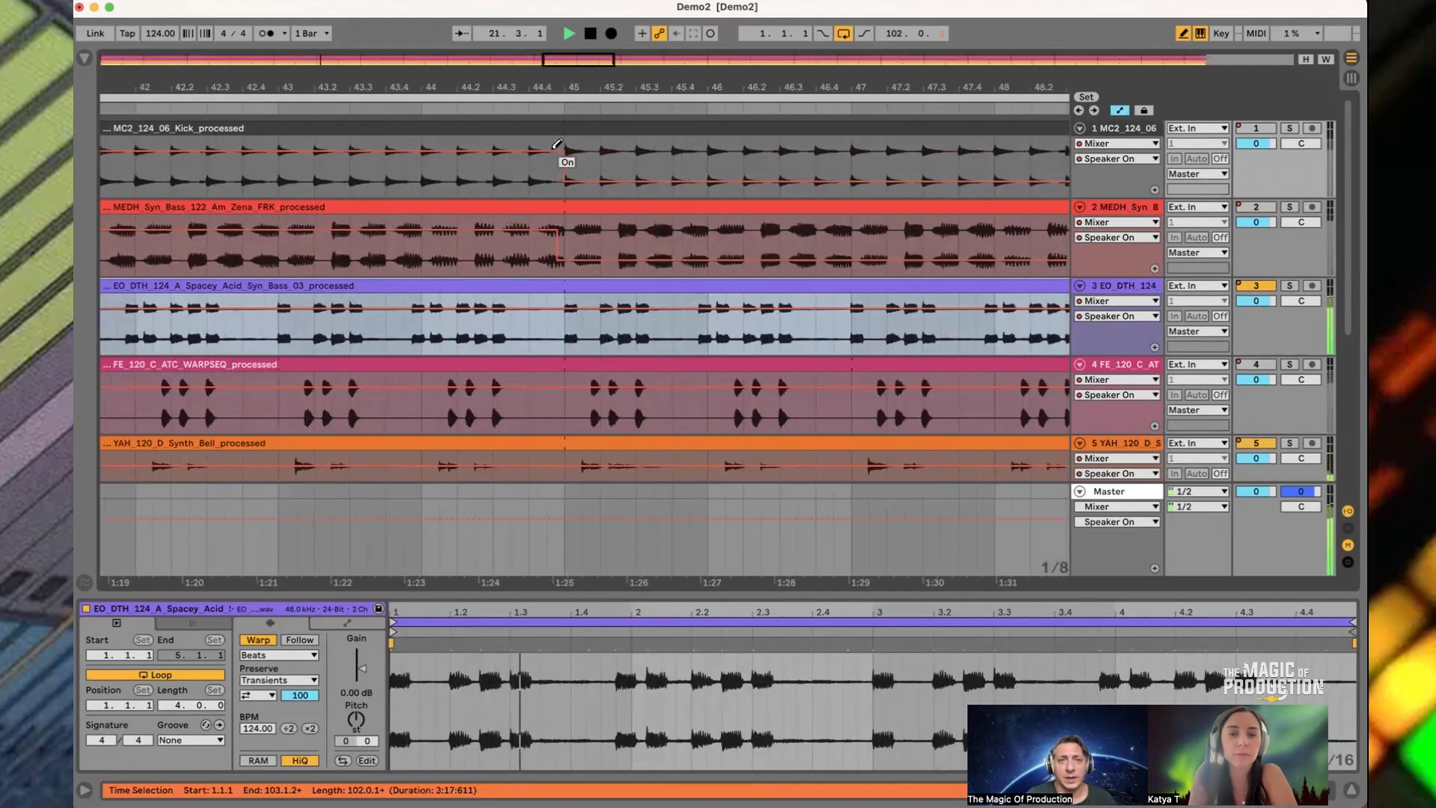
Align the kick and synth bass tracks' Speaker On automation changes exactly to bars 49, 65 and 73
{"action": "left_click_drag", "start_coordinate": [687, 88], "coordinate": [473, 66]}
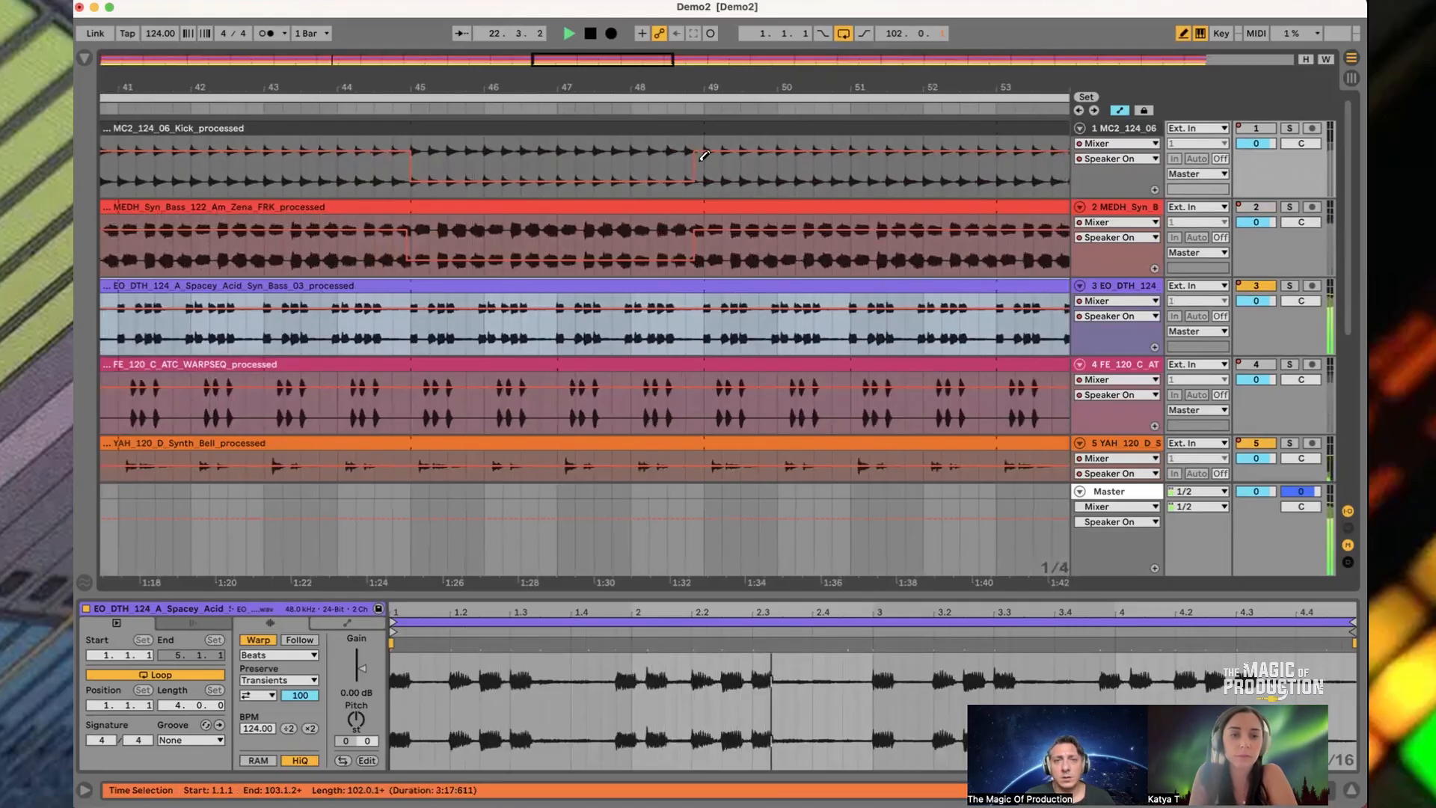
{"action": "left_click_drag", "start_coordinate": [758, 88], "coordinate": [464, 38]}
{"action": "left_click_drag", "start_coordinate": [800, 80], "coordinate": [778, 135]}
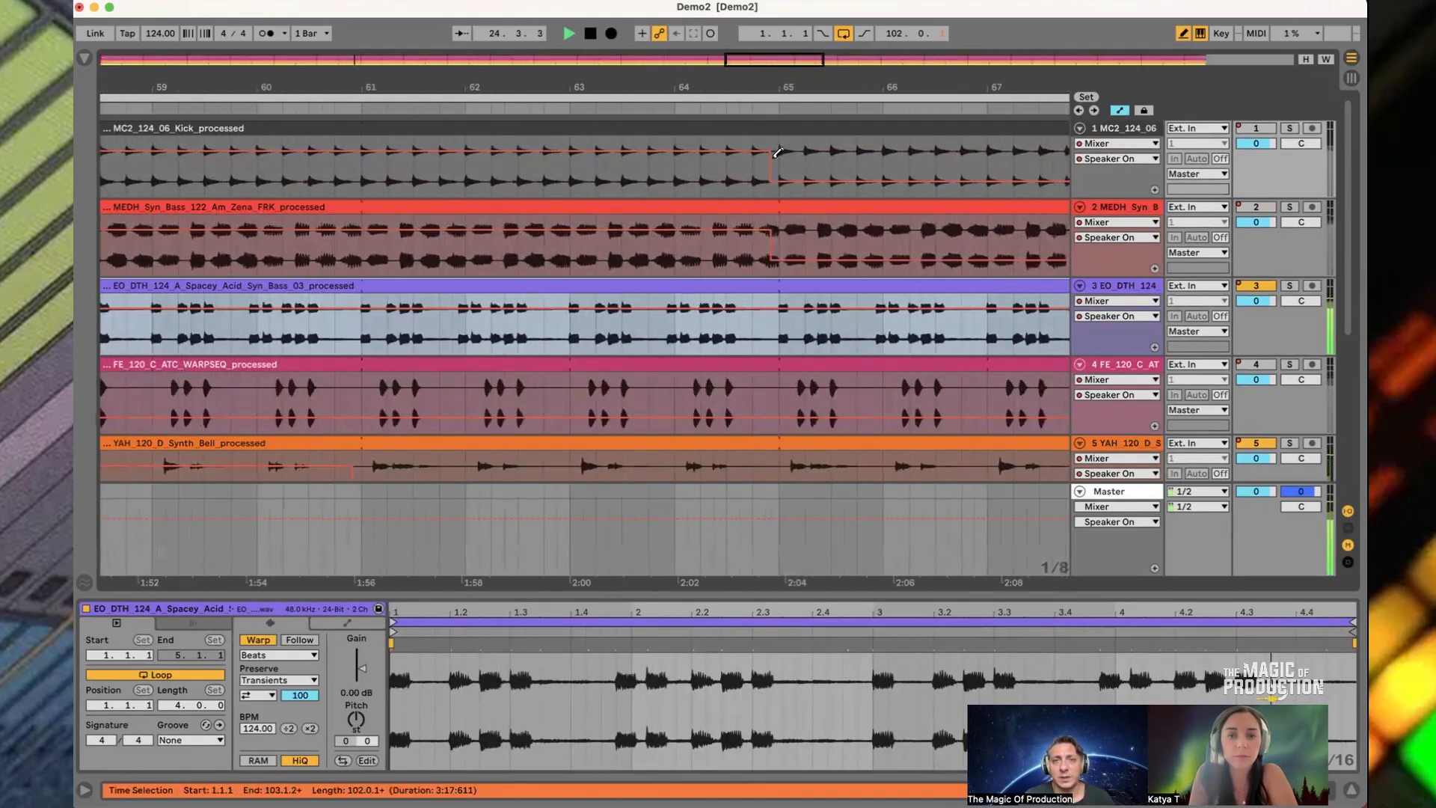
{"action": "left_click_drag", "start_coordinate": [827, 87], "coordinate": [579, 48]}
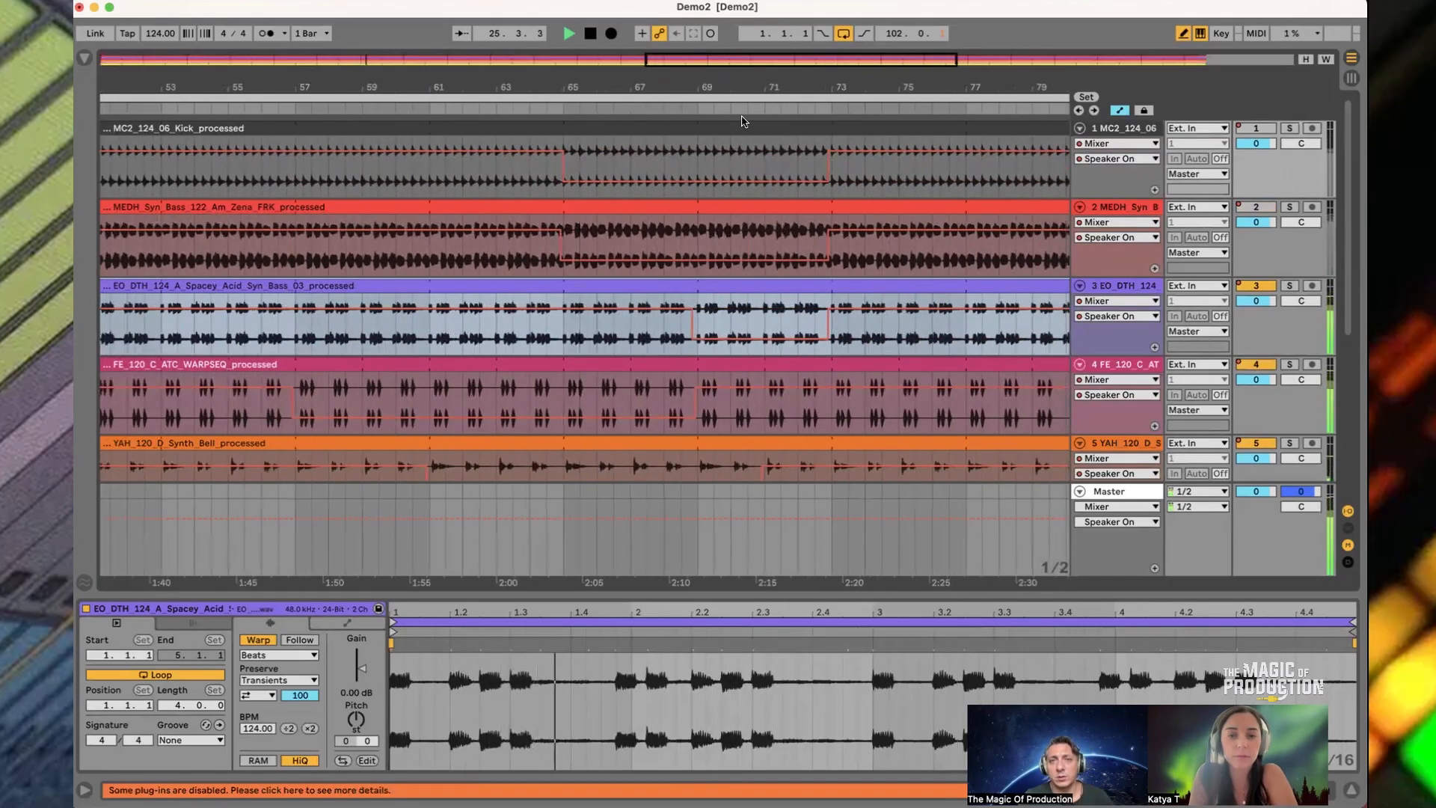
{"action": "mouse_move", "coordinate": [879, 84]}
{"action": "left_mouse_down"}
{"action": "mouse_move", "coordinate": [669, 59]}
{"action": "mouse_move", "coordinate": [564, 260]}
{"action": "left_mouse_up"}
Redraw the kick and synth bass Speaker On automation so both tracks switch on exactly at bar 89
{"action": "left_click_drag", "start_coordinate": [751, 86], "coordinate": [752, 9]}
{"action": "left_click_drag", "start_coordinate": [914, 86], "coordinate": [913, 226]}
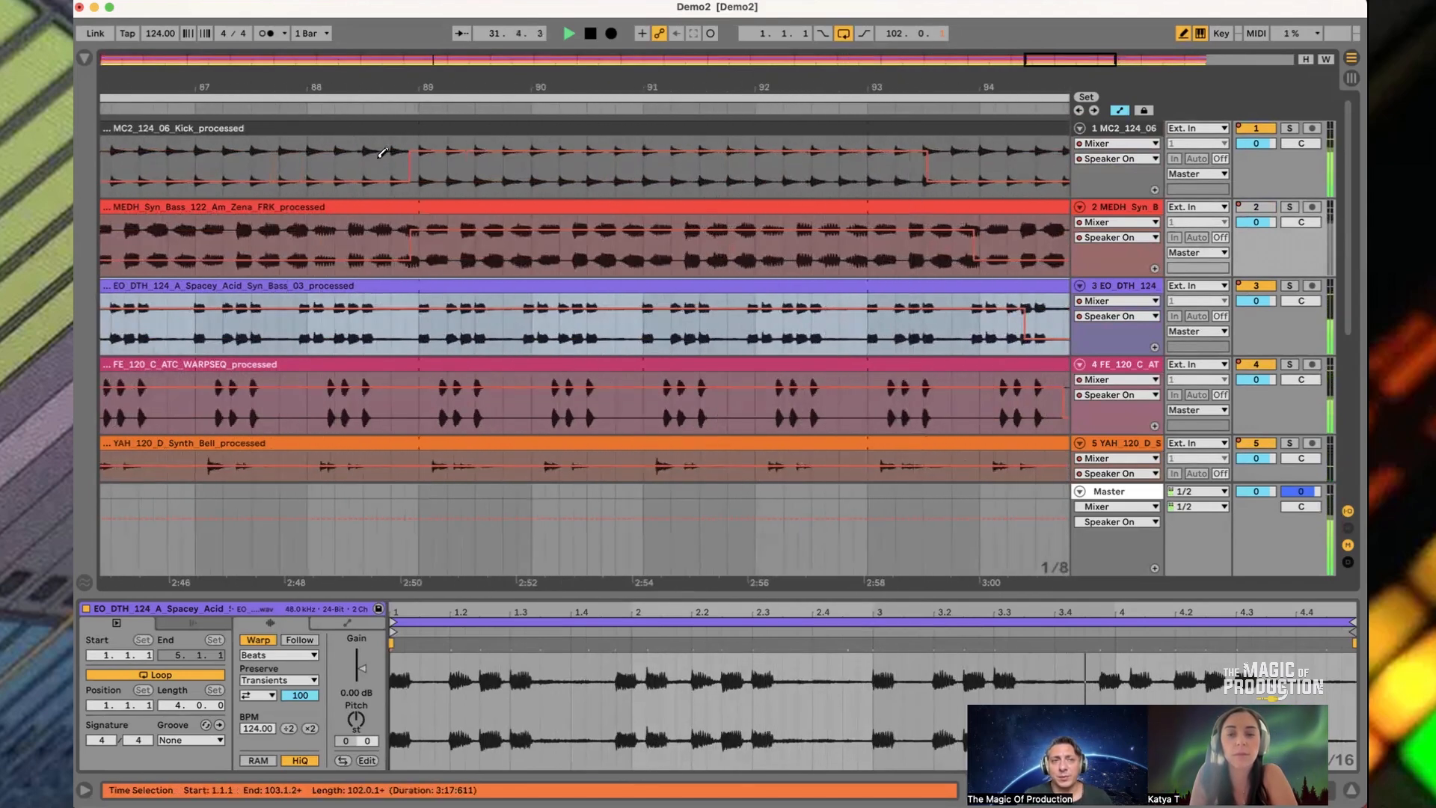
{"action": "left_click", "coordinate": [414, 185]}
{"action": "left_click", "coordinate": [415, 266]}
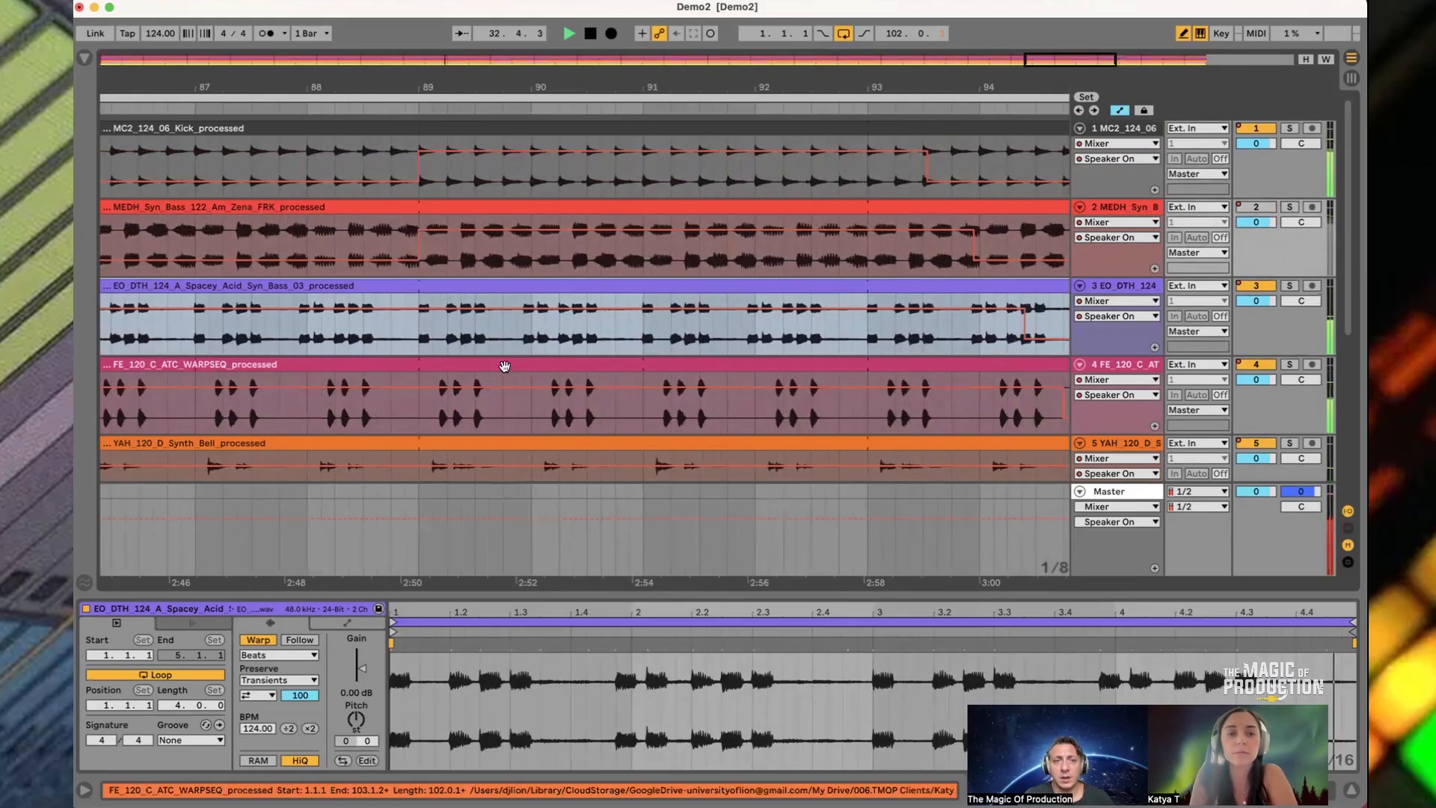
{"action": "key", "text": "w"}
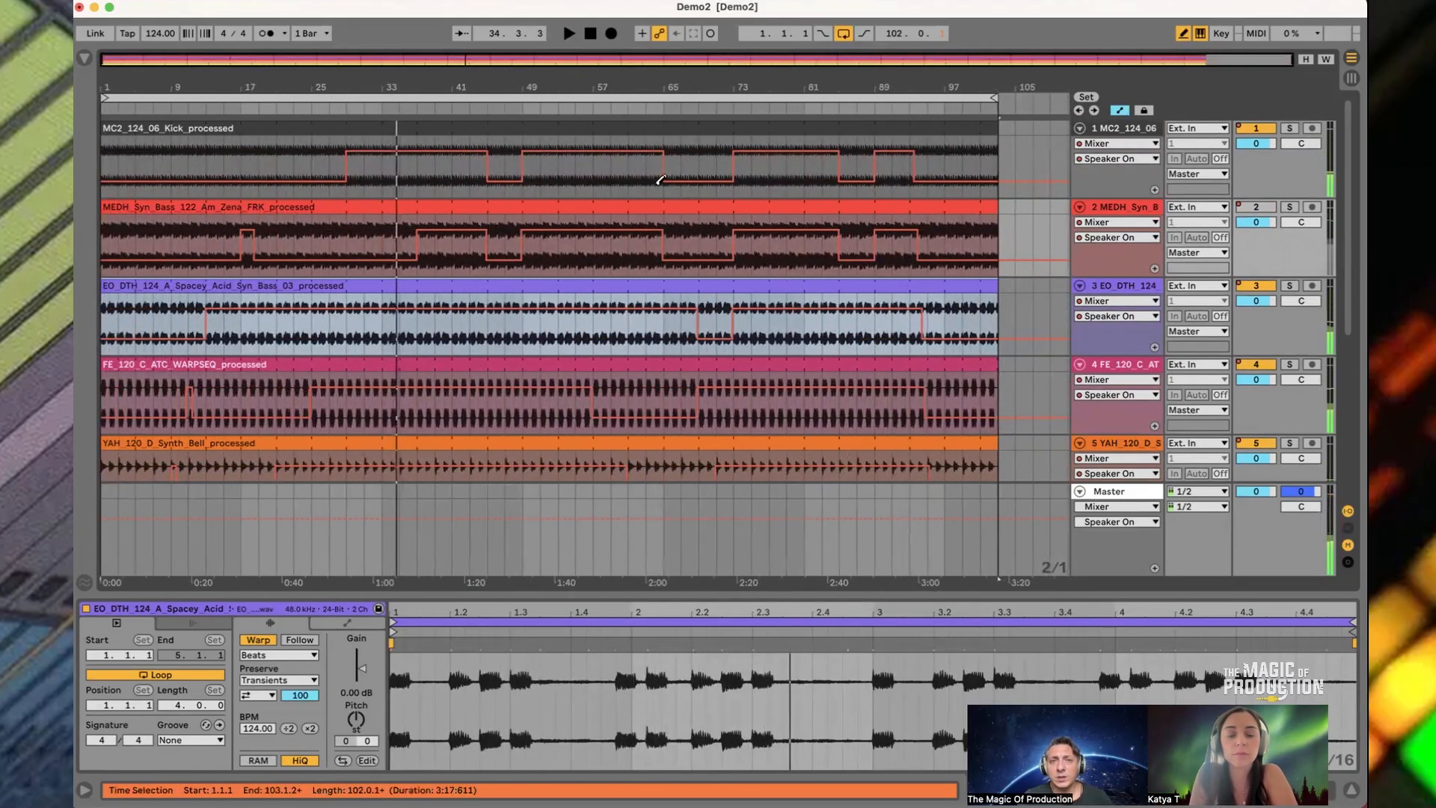
Show the kick track's Track Panning automation in its lane, and bring back the Speaker On automation from the track's on/off switch
{"action": "right_click", "coordinate": [1249, 132]}
{"action": "left_click", "coordinate": [1196, 139]}
{"action": "left_click", "coordinate": [1122, 159]}
{"action": "left_click", "coordinate": [1114, 191]}
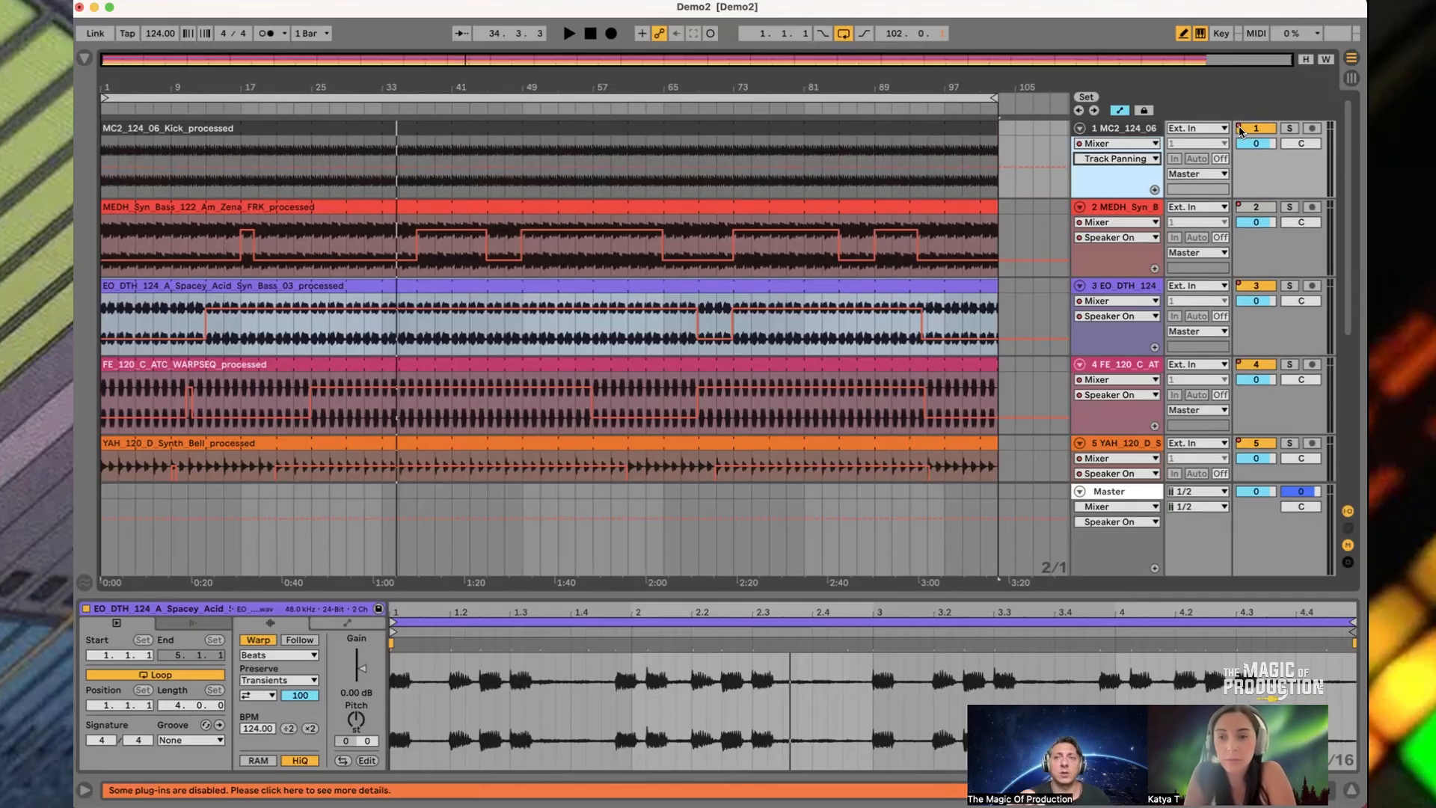
{"action": "right_click", "coordinate": [1239, 132]}
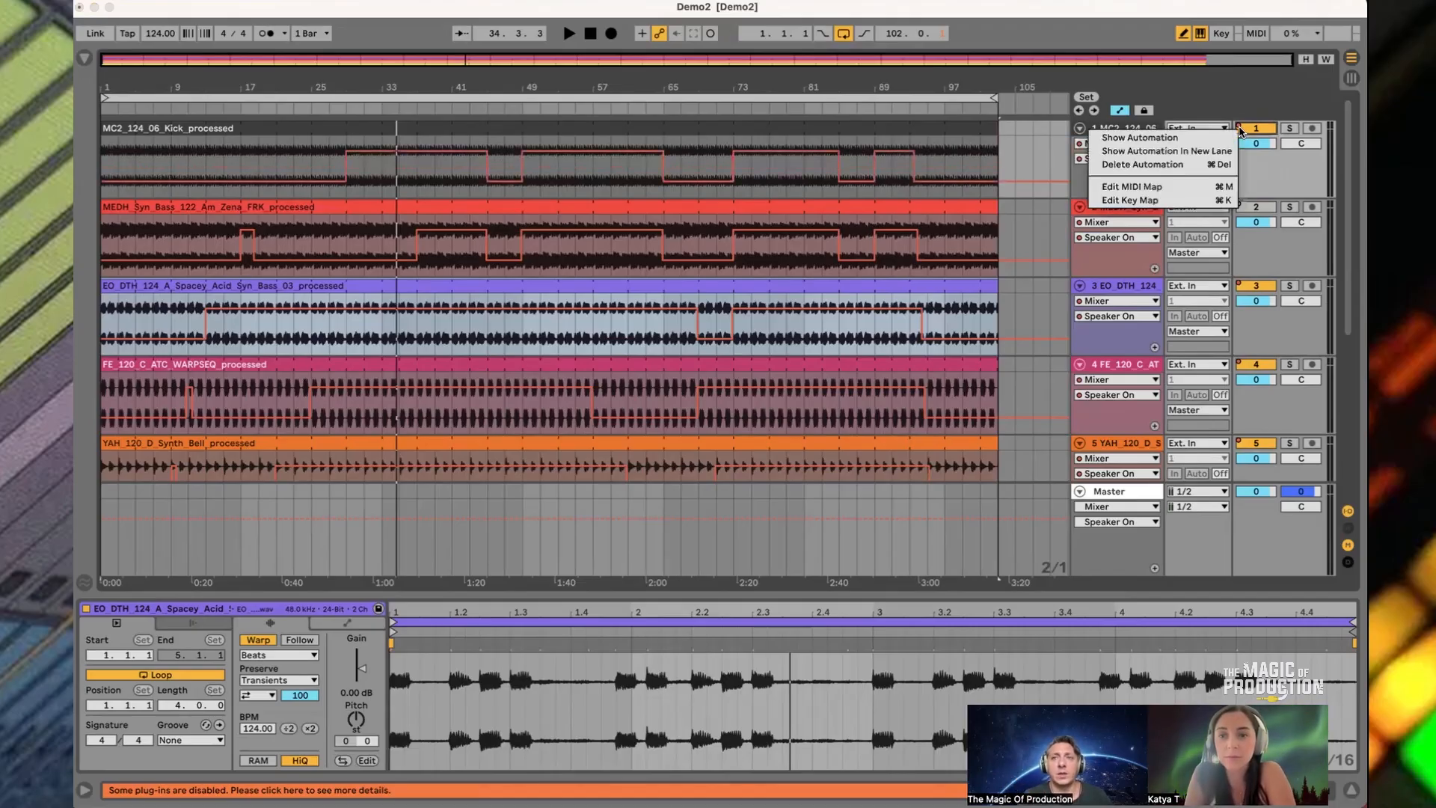
{"action": "left_click", "coordinate": [1193, 139]}
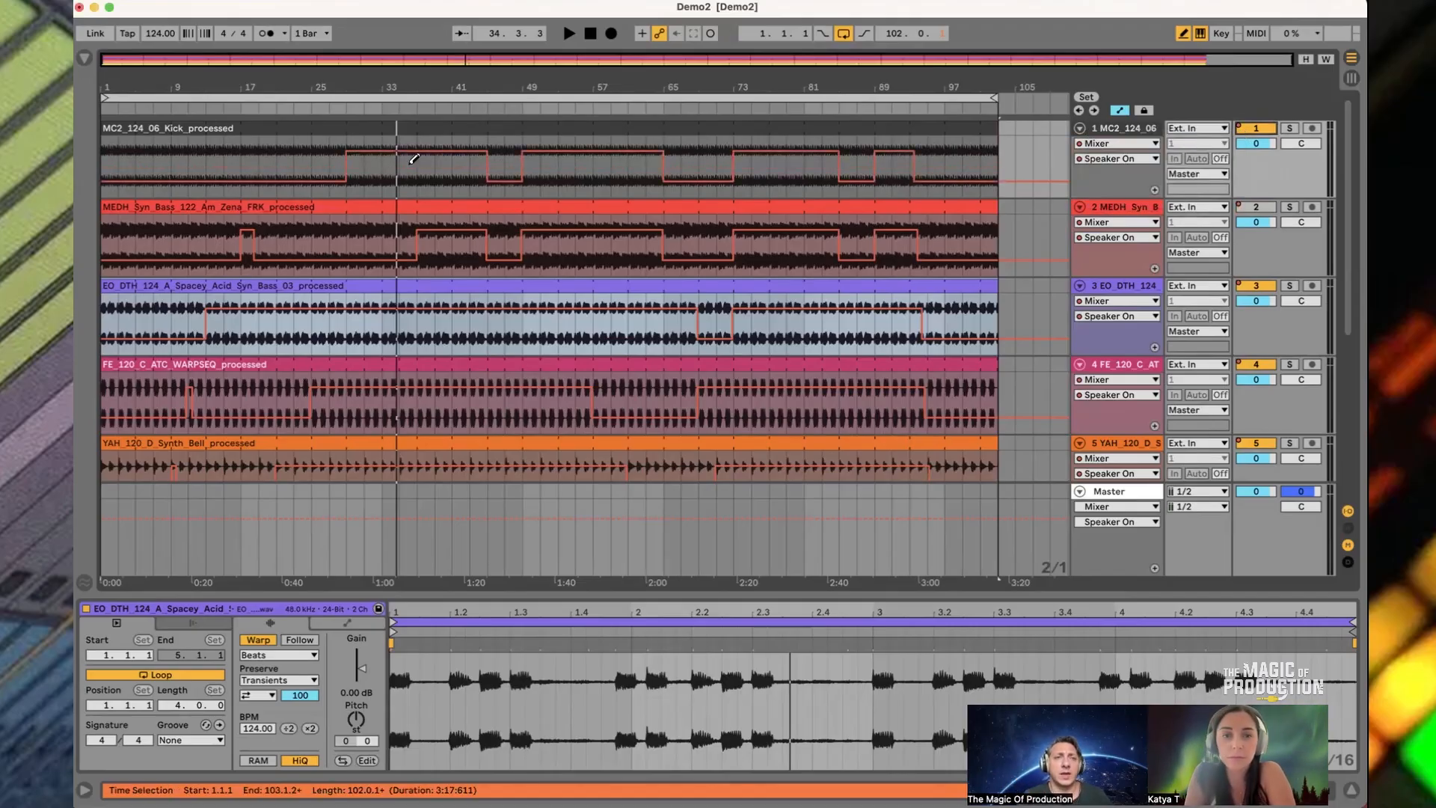
Fold all tracks except the kick and enlarge the kick track's height to show its Speaker On automation in detail
{"action": "left_click_drag", "start_coordinate": [358, 91], "coordinate": [415, 111]}
{"action": "left_click", "coordinate": [1124, 209]}
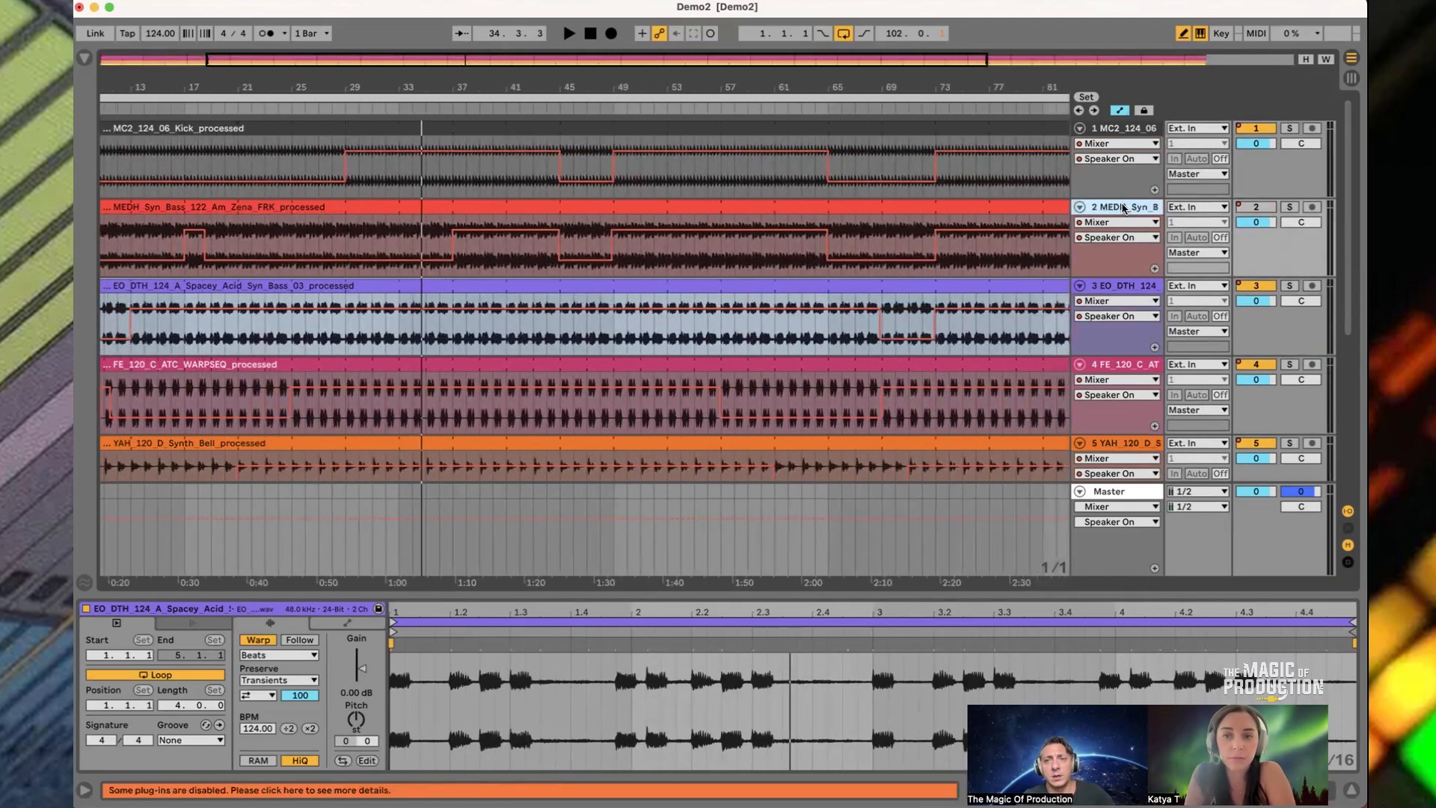
{"action": "key", "text": "super+a"}
{"action": "left_click_drag", "start_coordinate": [1116, 195], "coordinate": [1119, 383]}
{"action": "left_click", "coordinate": [1108, 146]}
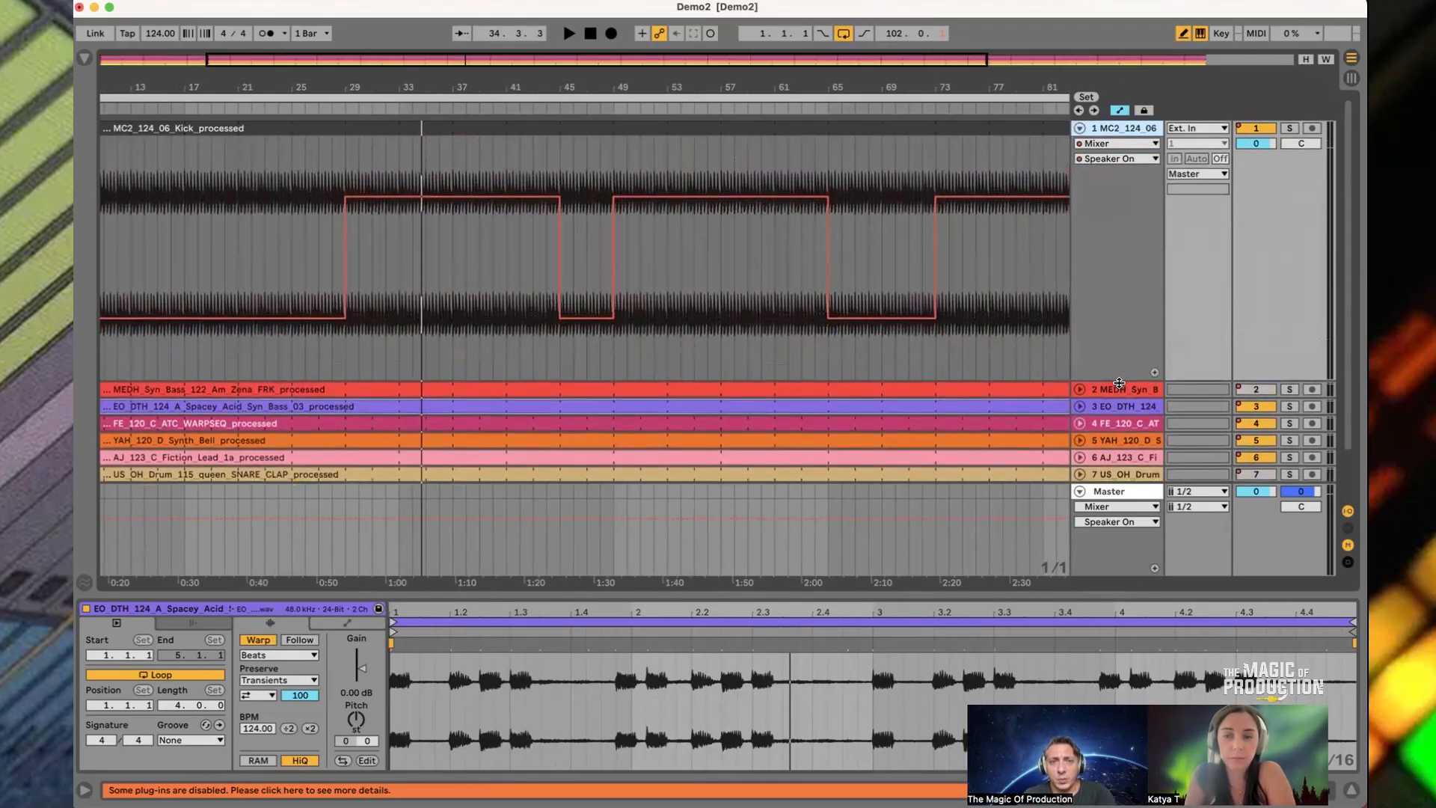
Redraw the kick track's Speaker On automation so it switches off exactly at bar 85 and at bar 93
{"action": "left_click_drag", "start_coordinate": [619, 88], "coordinate": [594, 107]}
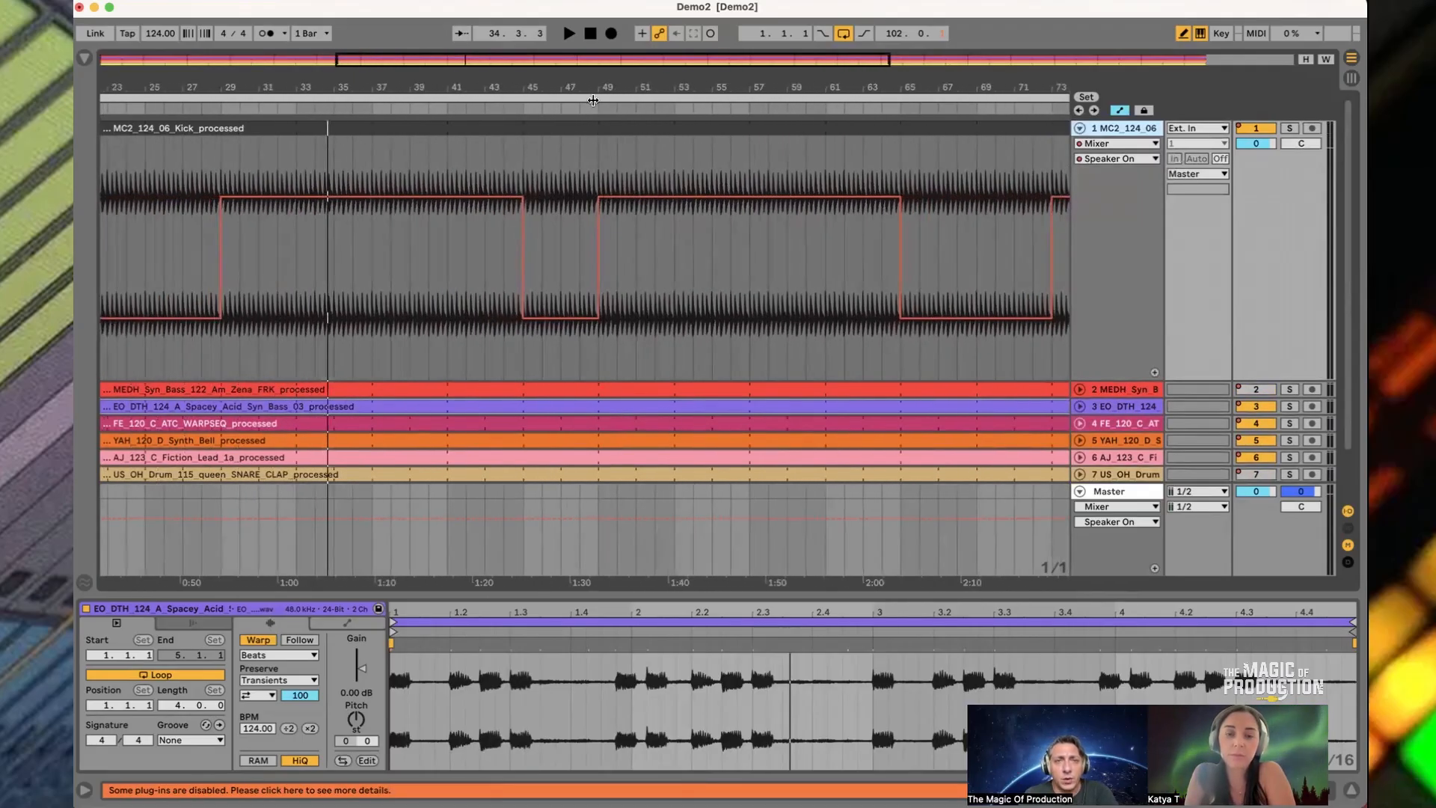
{"action": "mouse_move", "coordinate": [913, 83]}
{"action": "left_mouse_down"}
{"action": "mouse_move", "coordinate": [860, 165]}
{"action": "mouse_move", "coordinate": [808, 161]}
{"action": "mouse_move", "coordinate": [741, 97]}
{"action": "mouse_move", "coordinate": [748, 150]}
{"action": "mouse_move", "coordinate": [822, 97]}
{"action": "mouse_move", "coordinate": [873, 86]}
{"action": "mouse_move", "coordinate": [793, 149]}
{"action": "mouse_move", "coordinate": [770, 119]}
{"action": "mouse_move", "coordinate": [572, 75]}
{"action": "left_mouse_up"}
{"action": "left_click", "coordinate": [679, 202]}
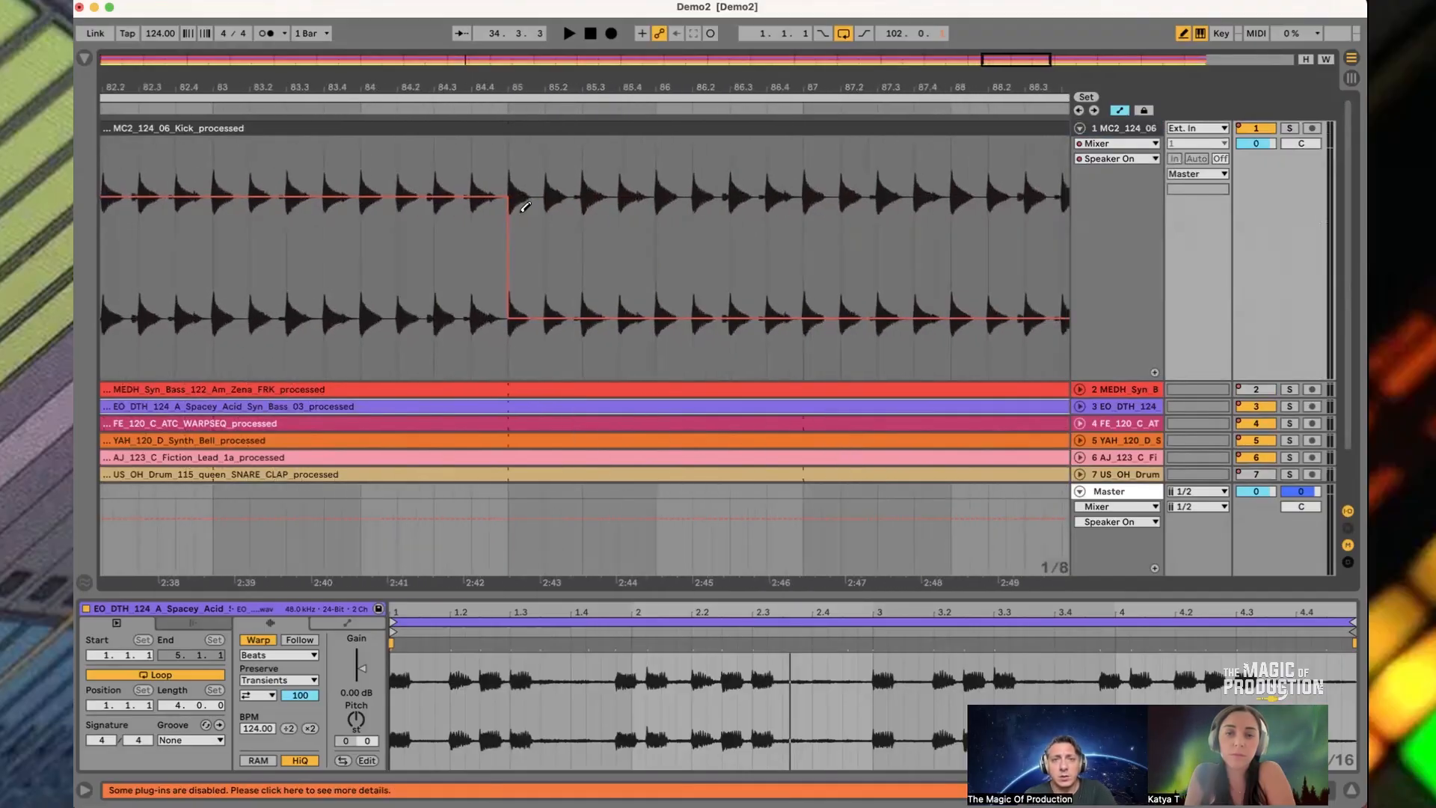
{"action": "left_click", "coordinate": [487, 299]}
{"action": "left_click", "coordinate": [494, 255]}
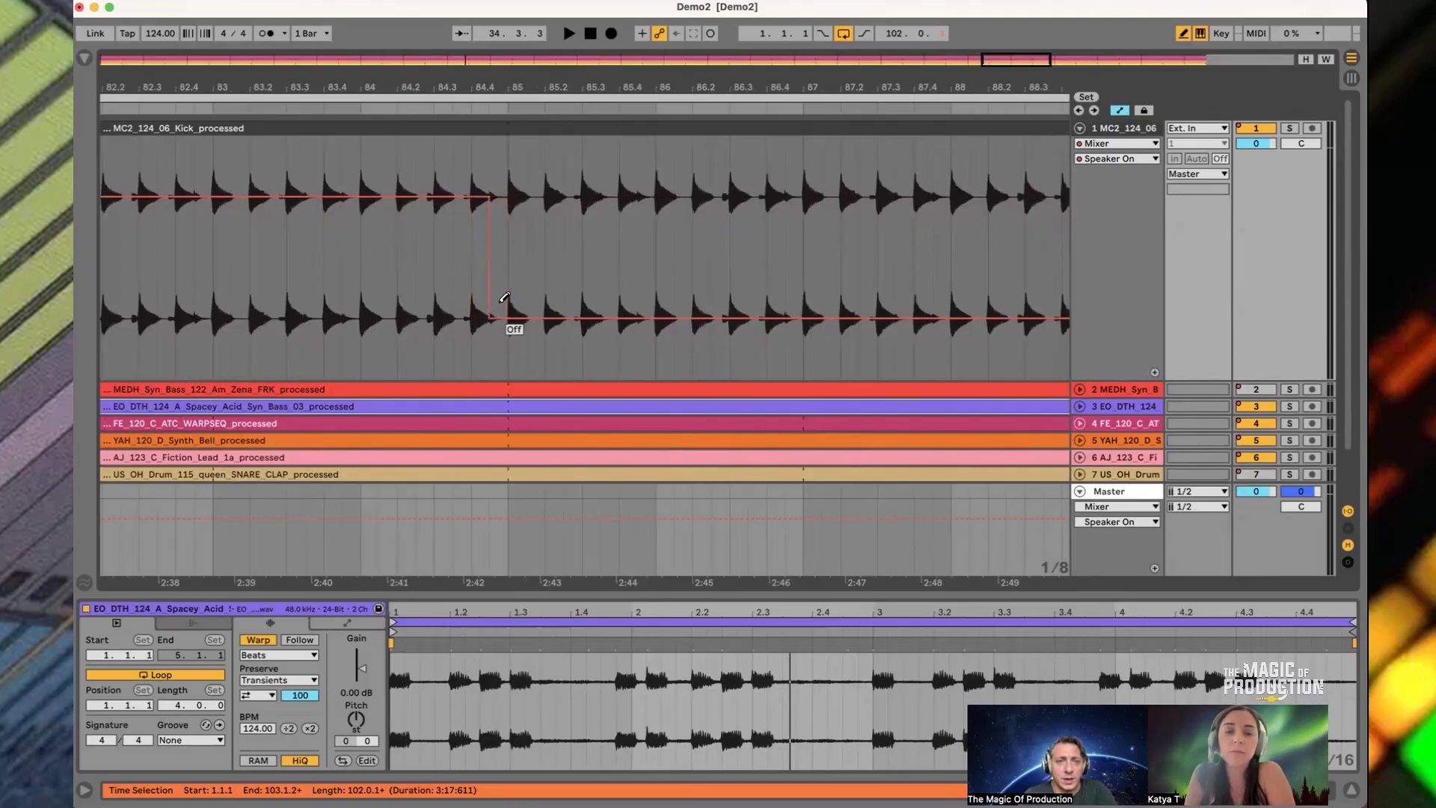
{"action": "mouse_move", "coordinate": [551, 74]}
{"action": "left_mouse_down"}
{"action": "mouse_move", "coordinate": [884, 92]}
{"action": "mouse_move", "coordinate": [860, 217]}
{"action": "left_mouse_up"}
{"action": "left_click", "coordinate": [793, 305]}
{"action": "left_click_drag", "start_coordinate": [796, 301], "coordinate": [867, 326]}
{"action": "key", "text": "minus"}
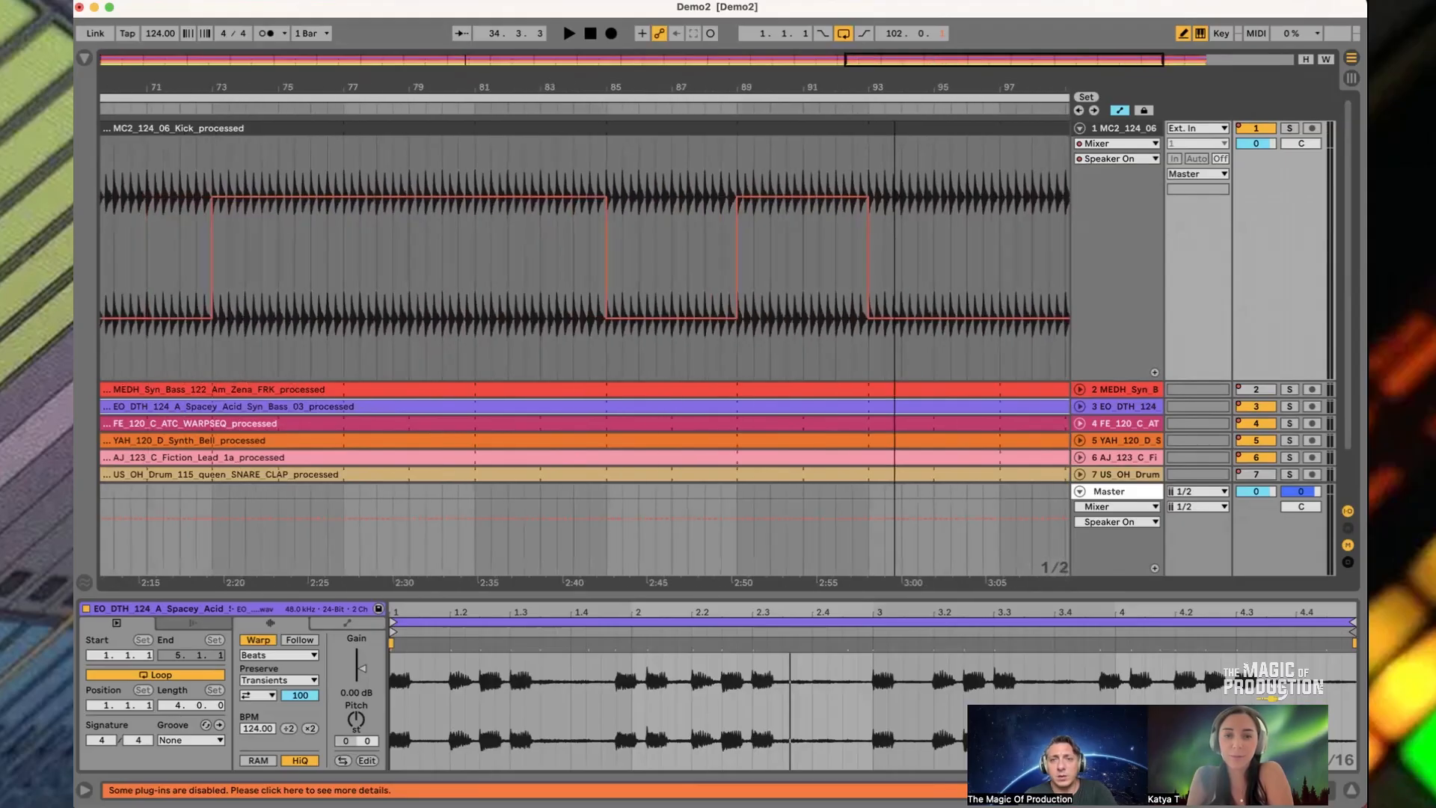
{"action": "key", "text": "minus"}
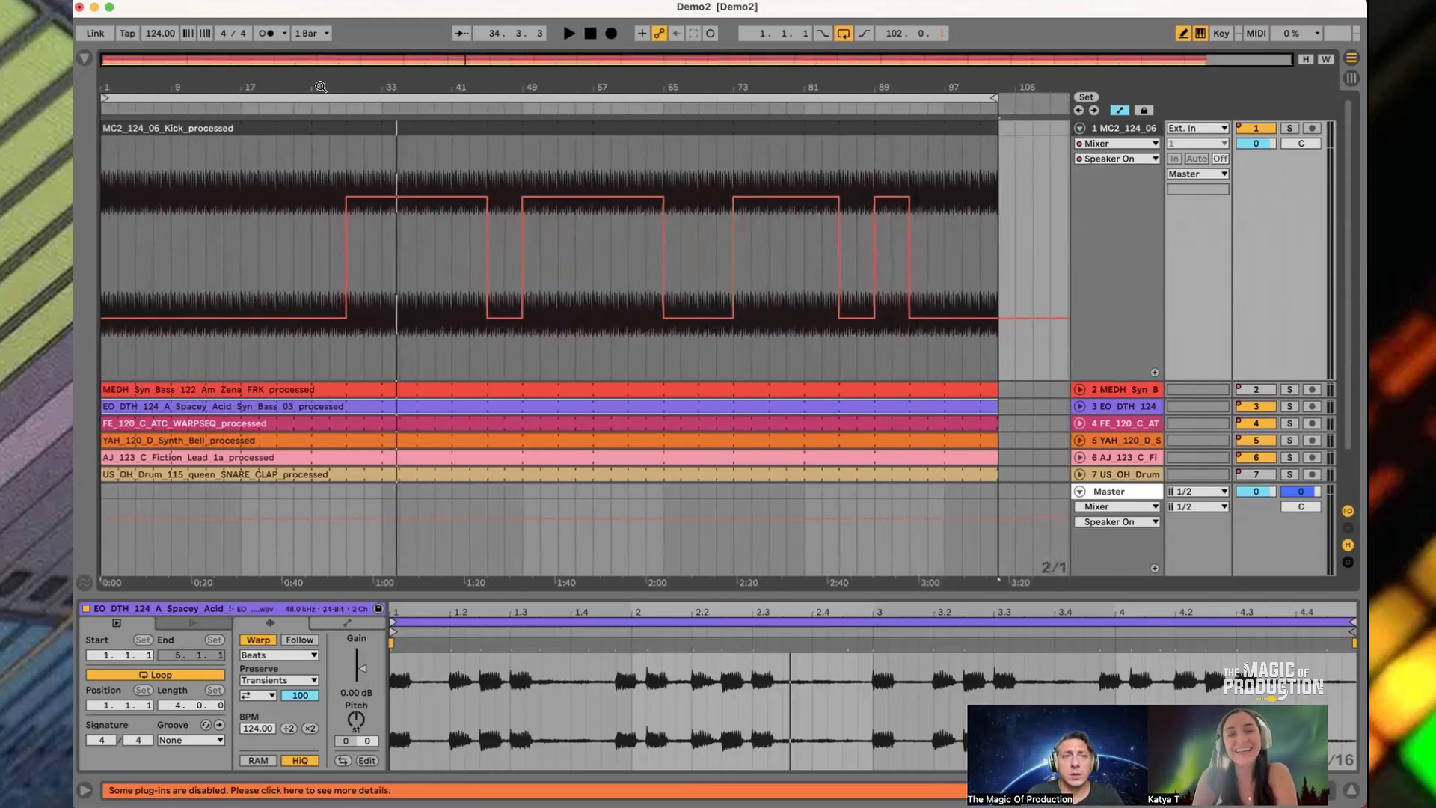
Delete the muted sections of the kick clip at bars 1–29, 45–49, 65–73, 85–89 and from bar 93 to the end
{"action": "left_click_drag", "start_coordinate": [103, 138], "coordinate": [347, 138]}
{"action": "key", "text": "b"}
{"action": "left_click_drag", "start_coordinate": [522, 150], "coordinate": [488, 133]}
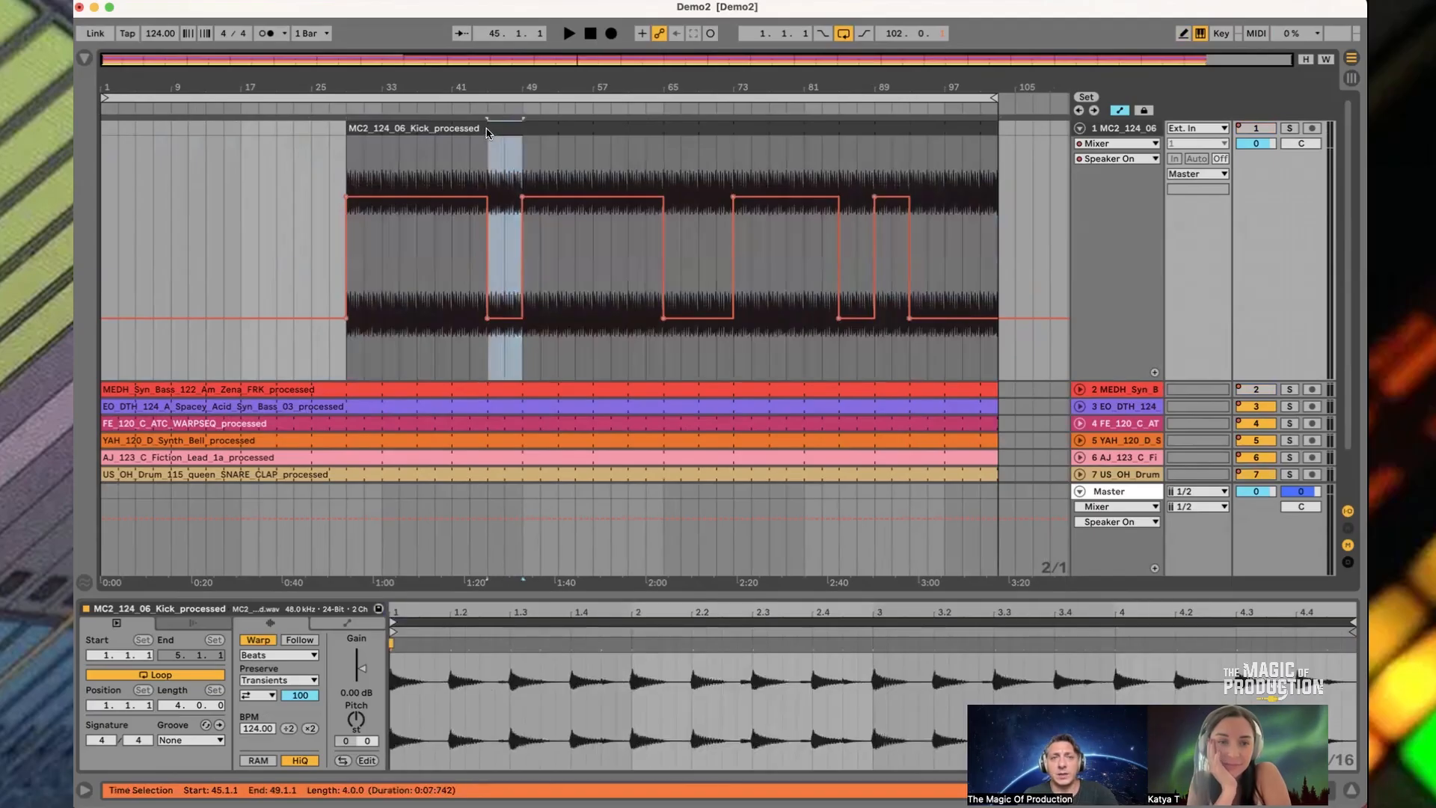
{"action": "key", "text": "Delete"}
{"action": "left_click_drag", "start_coordinate": [664, 152], "coordinate": [732, 126]}
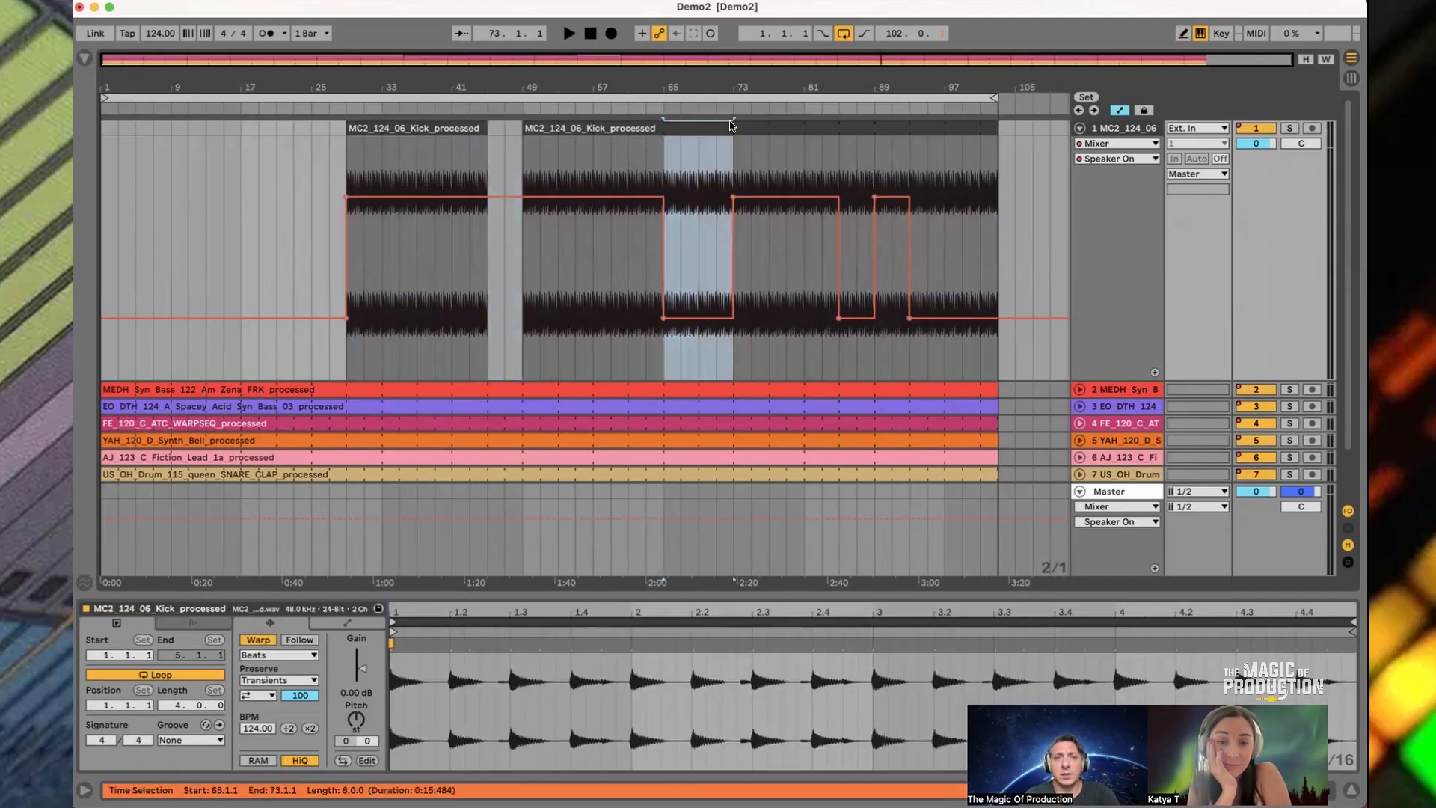
{"action": "key", "text": "Delete"}
{"action": "left_click_drag", "start_coordinate": [841, 154], "coordinate": [1068, 128]}
{"action": "key", "text": "Delete"}
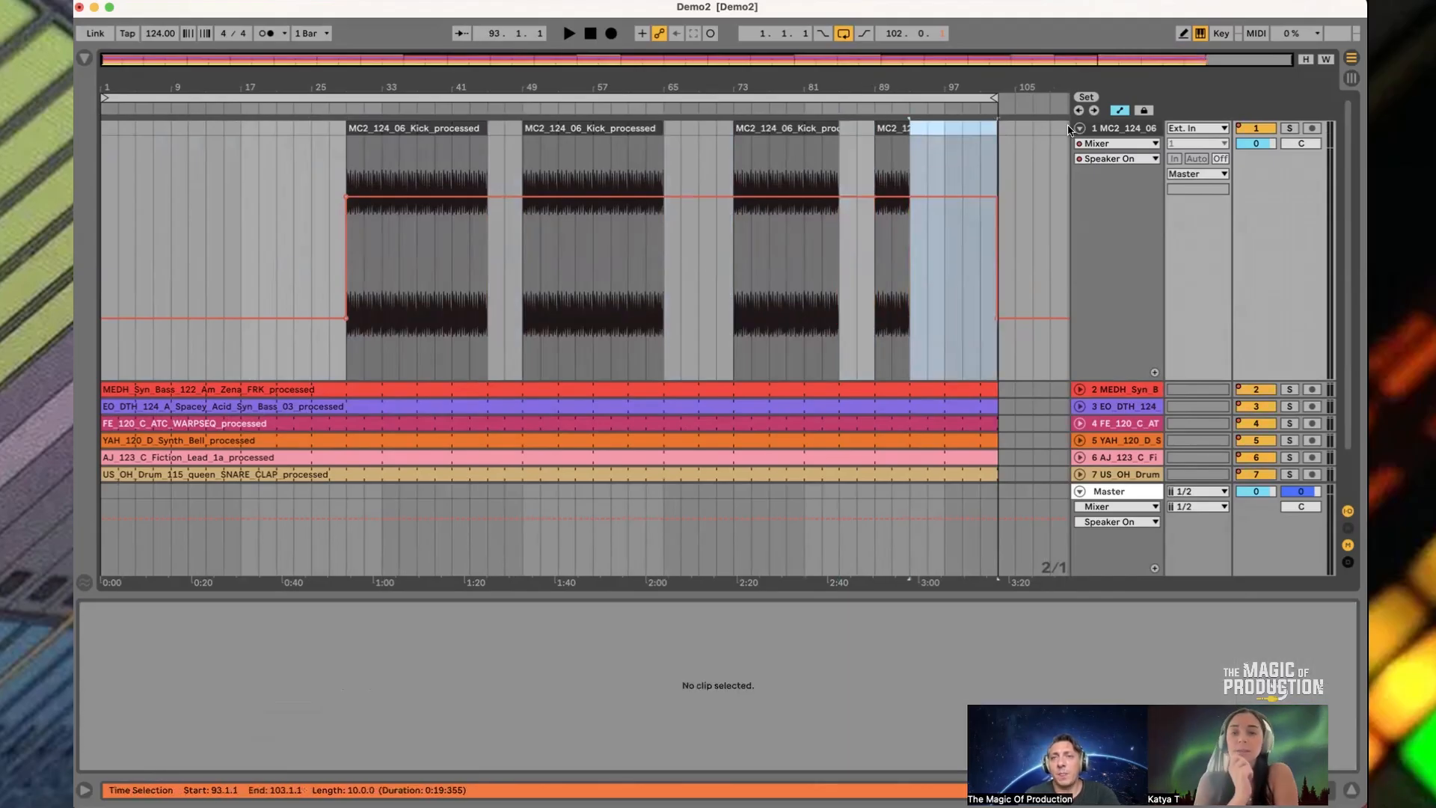
Unfold the synth bass track and redraw its last Speaker On switch-off exactly at bar 93
{"action": "left_click", "coordinate": [1080, 128]}
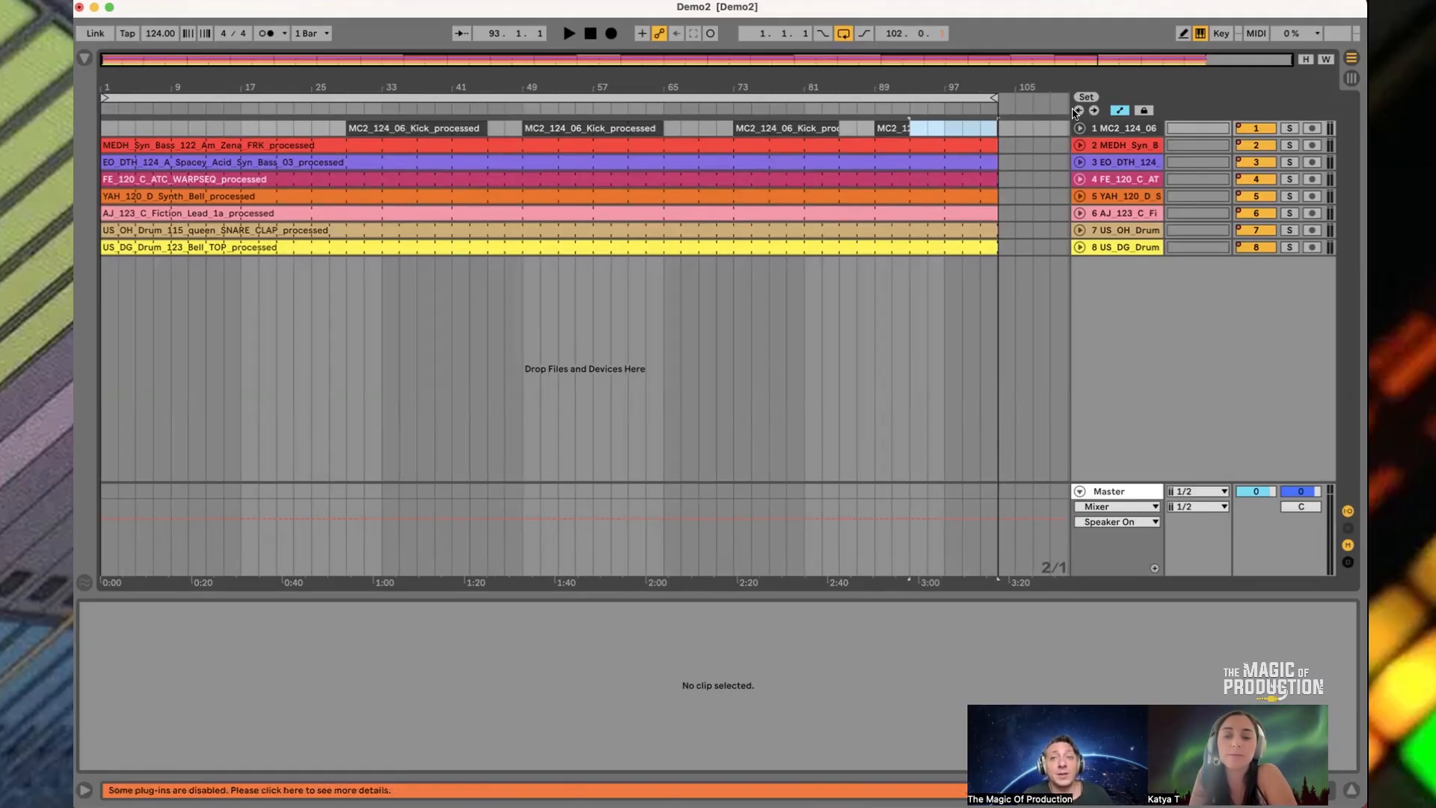
{"action": "left_click", "coordinate": [1079, 128]}
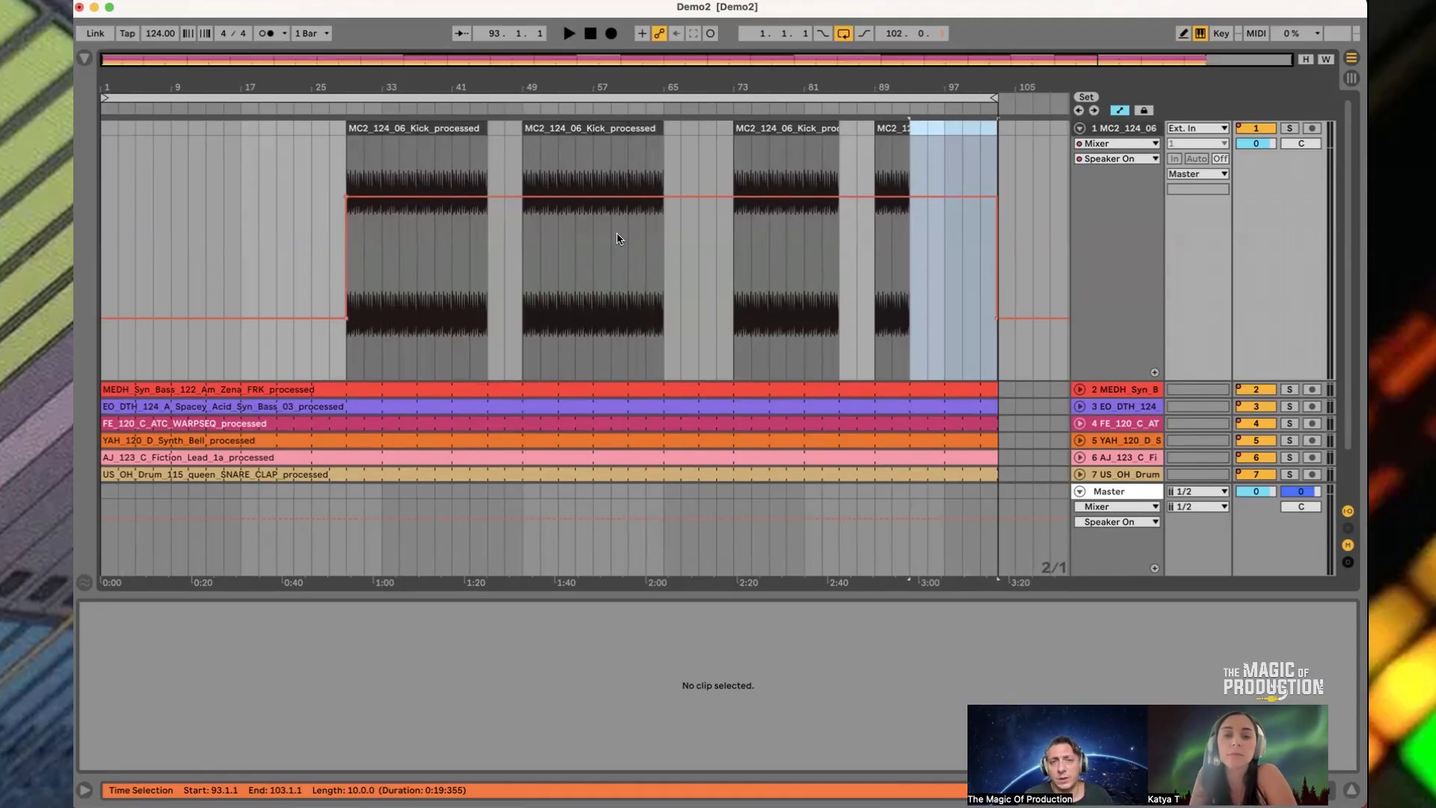
{"action": "left_click", "coordinate": [1080, 389]}
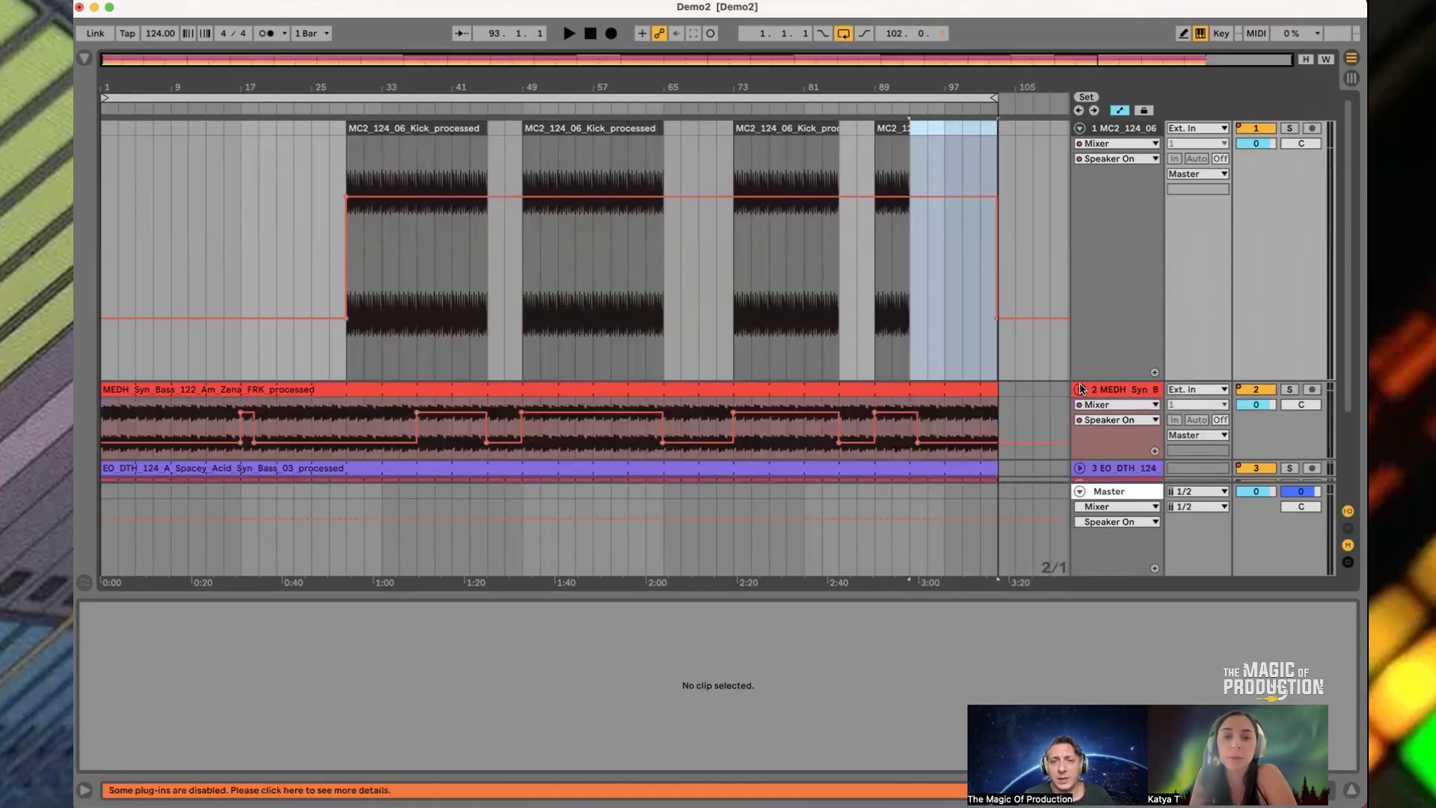
{"action": "key", "text": "b"}
{"action": "left_click", "coordinate": [915, 431]}
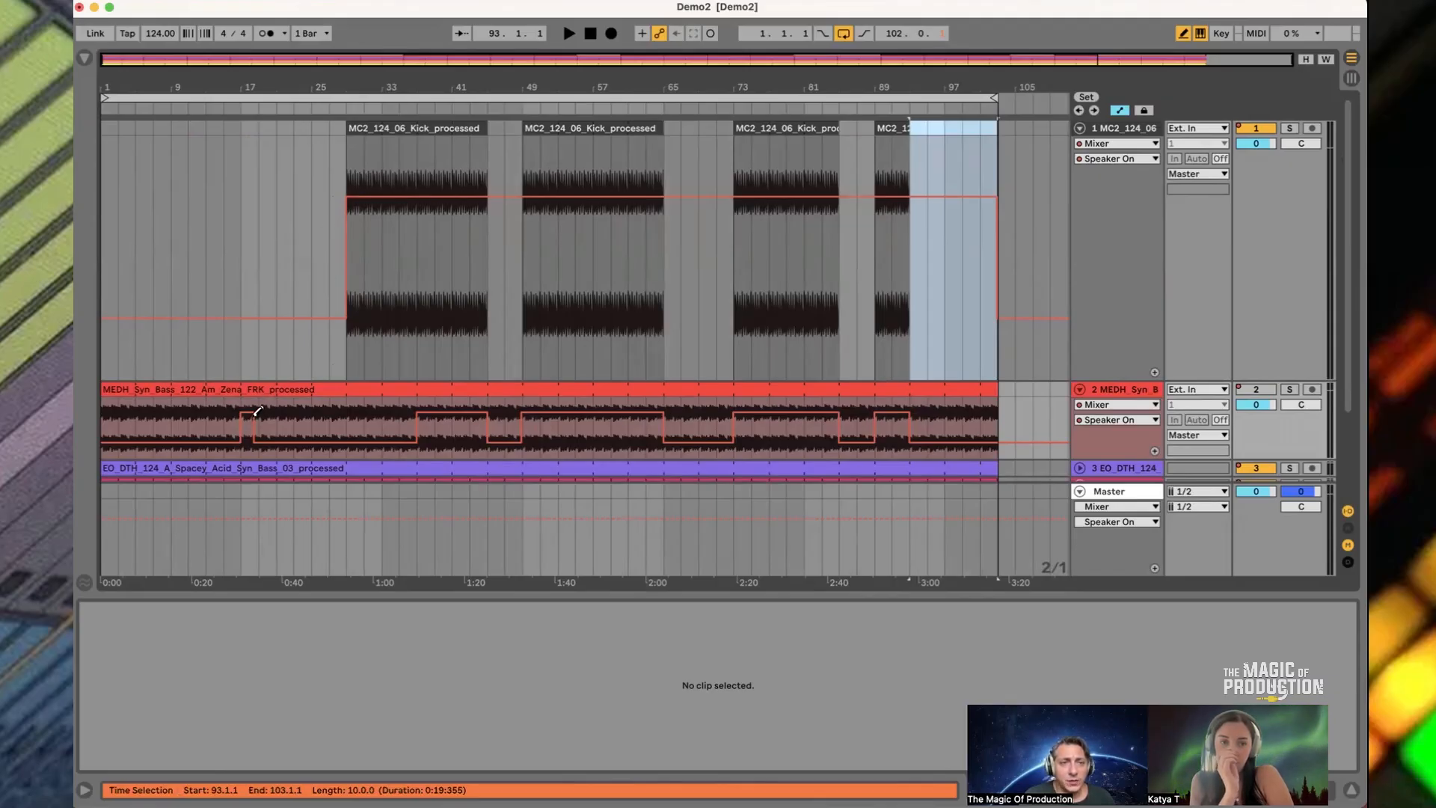
Extend the synth bass's short Speaker On section starting at bar 17 so it switches off exactly at bar 19
{"action": "left_click", "coordinate": [255, 414]}
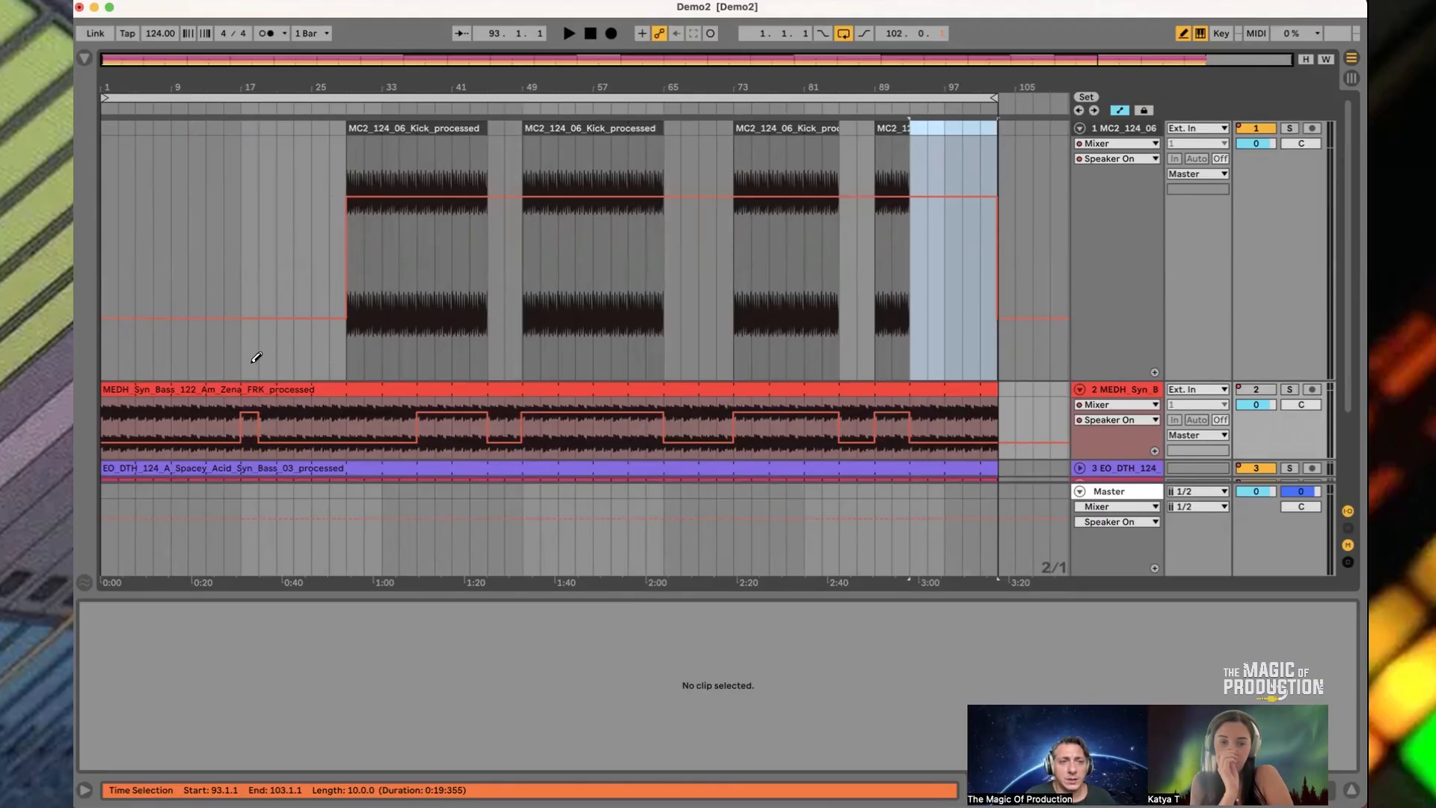
{"action": "key", "text": "super+z"}
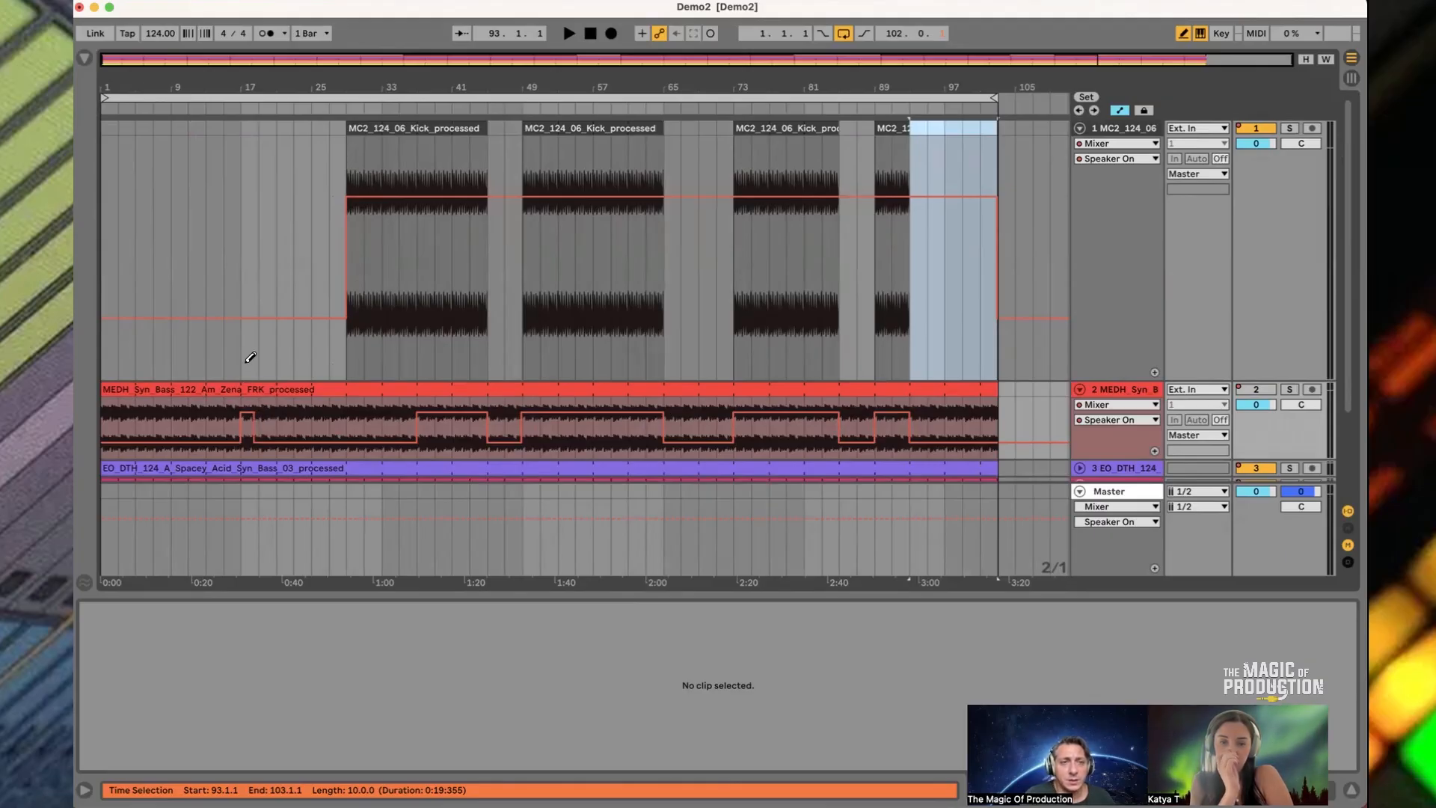
{"action": "left_click_drag", "start_coordinate": [249, 89], "coordinate": [254, 194]}
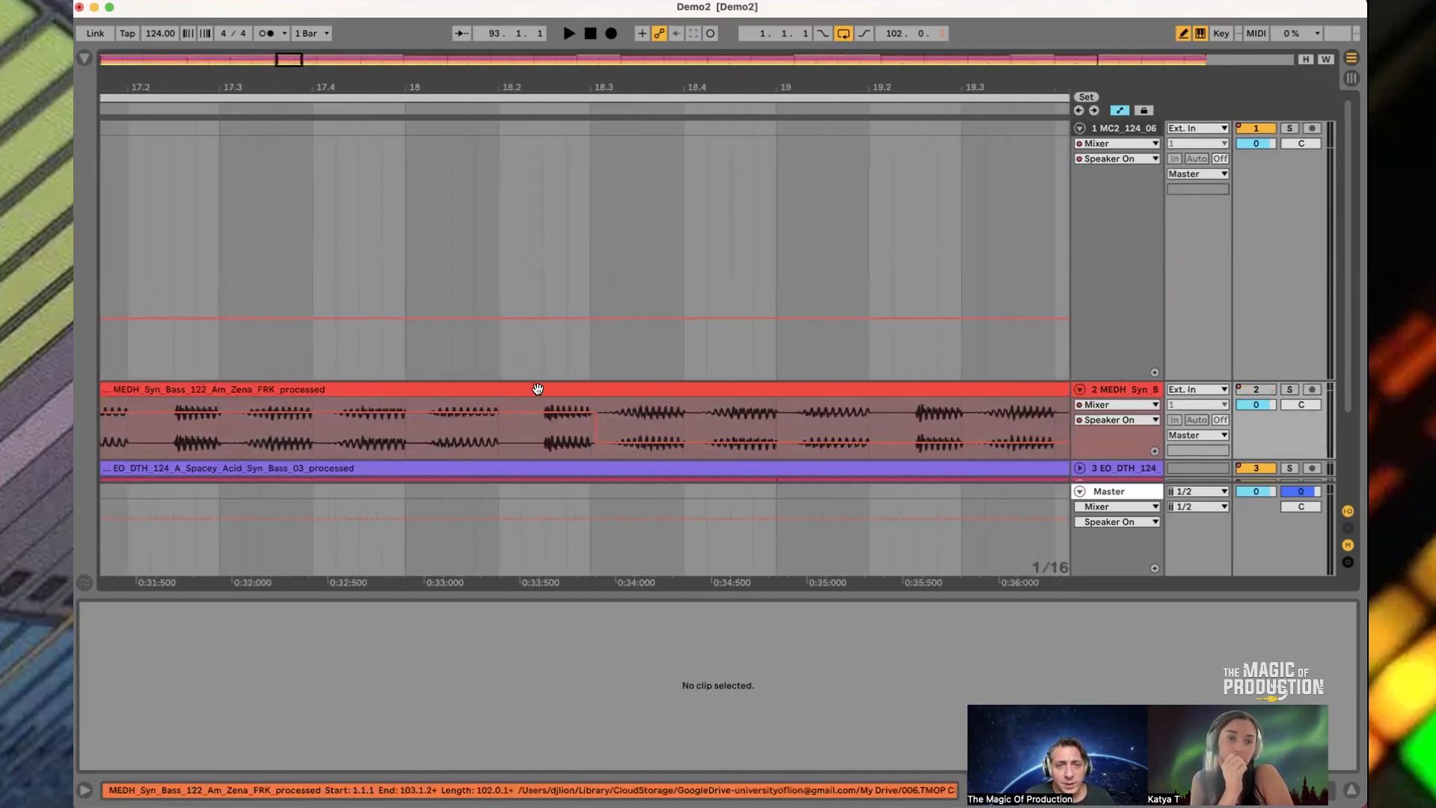
{"action": "left_click_drag", "start_coordinate": [662, 407], "coordinate": [767, 404]}
{"action": "left_click_drag", "start_coordinate": [637, 408], "coordinate": [597, 404]}
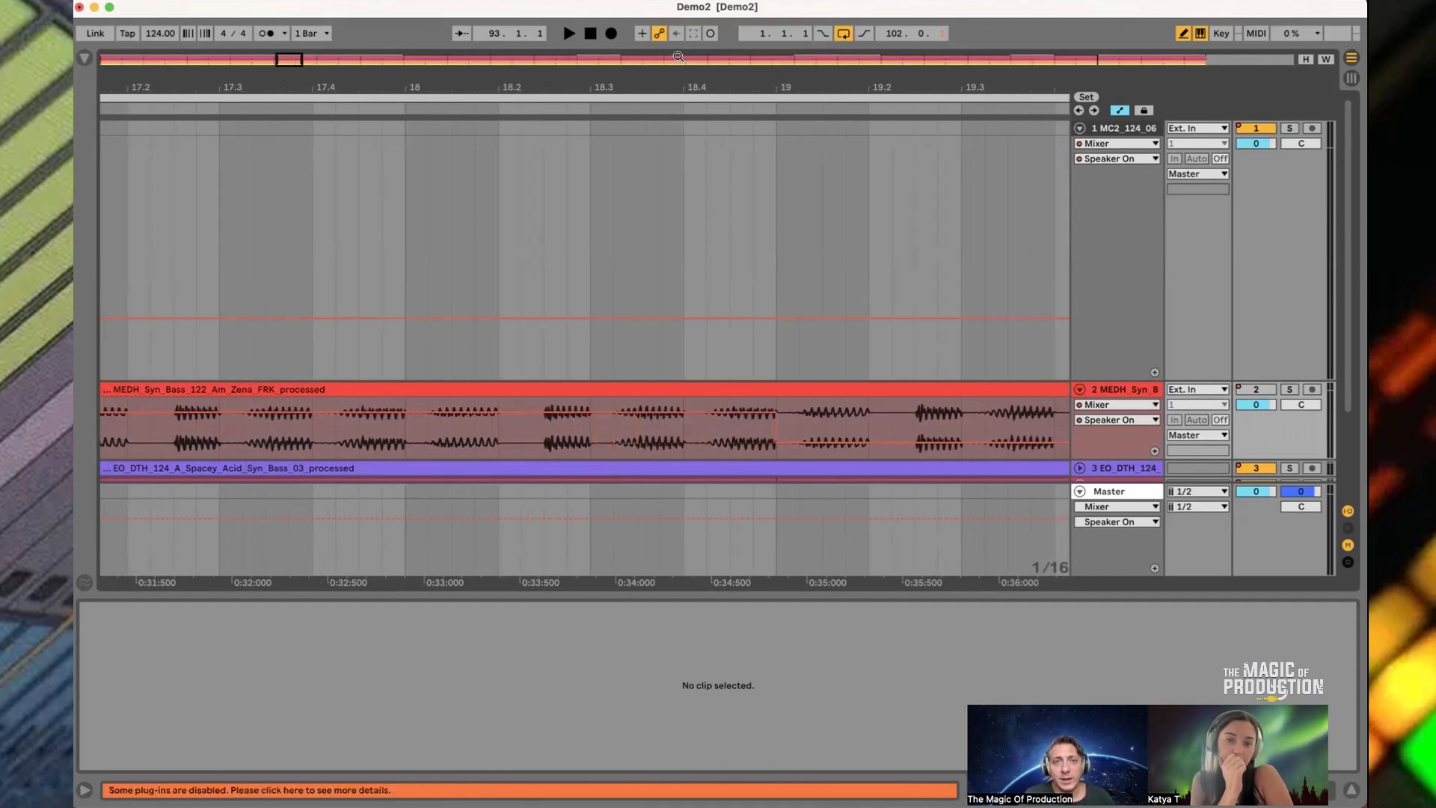
{"action": "left_click_drag", "start_coordinate": [674, 80], "coordinate": [674, 22]}
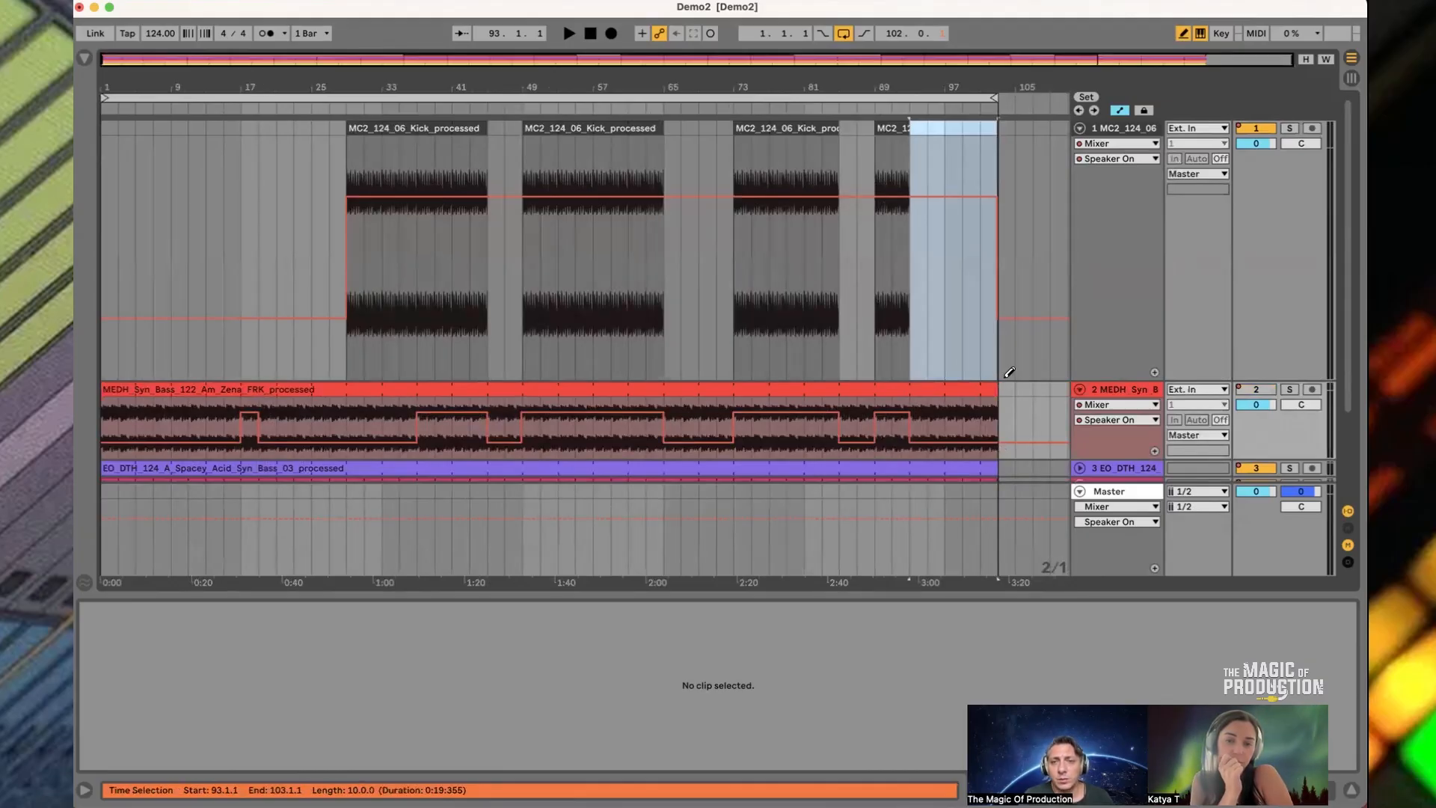
Shorten the synth bass clip to end at bar 93 and enlarge the track's height
{"action": "left_click_drag", "start_coordinate": [992, 390], "coordinate": [914, 391]}
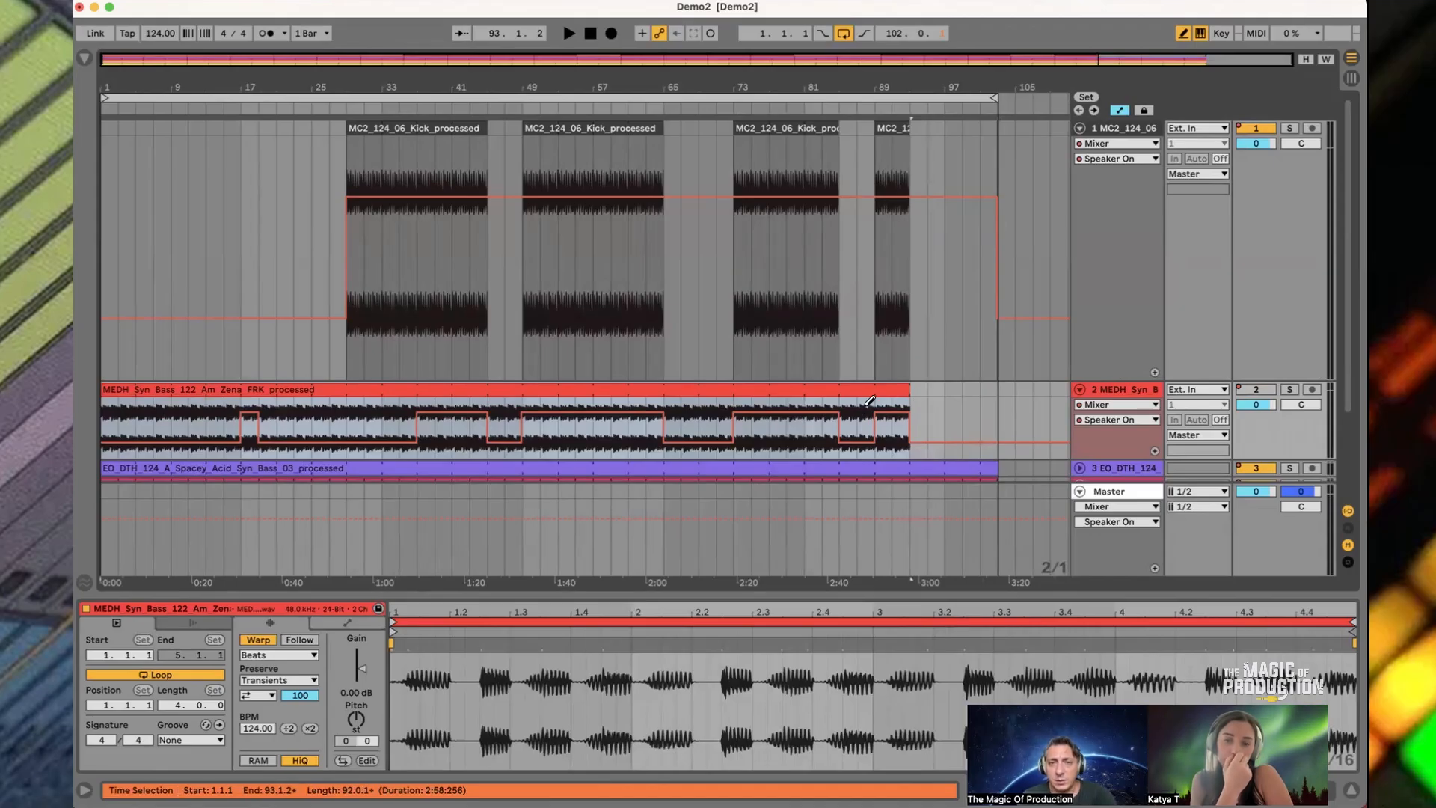
{"action": "key", "text": "b"}
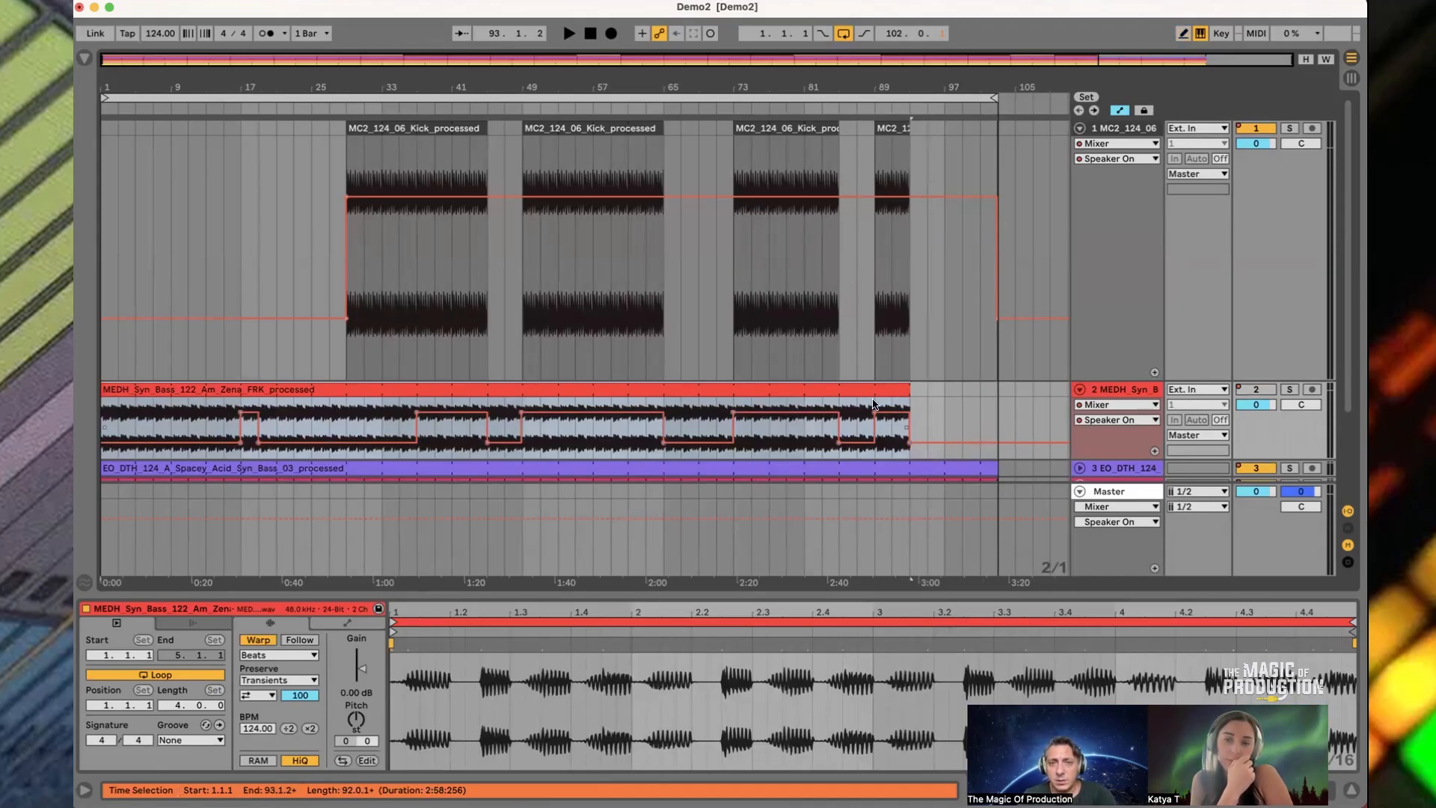
{"action": "left_click_drag", "start_coordinate": [1100, 458], "coordinate": [1109, 612]}
Delete the muted sections of the synth bass clip at bars 85–89, 65–73, 45–49, 19–37 and 1–17
{"action": "scroll", "coordinate": [972, 335], "scroll_direction": "down", "scroll_amount": 4}
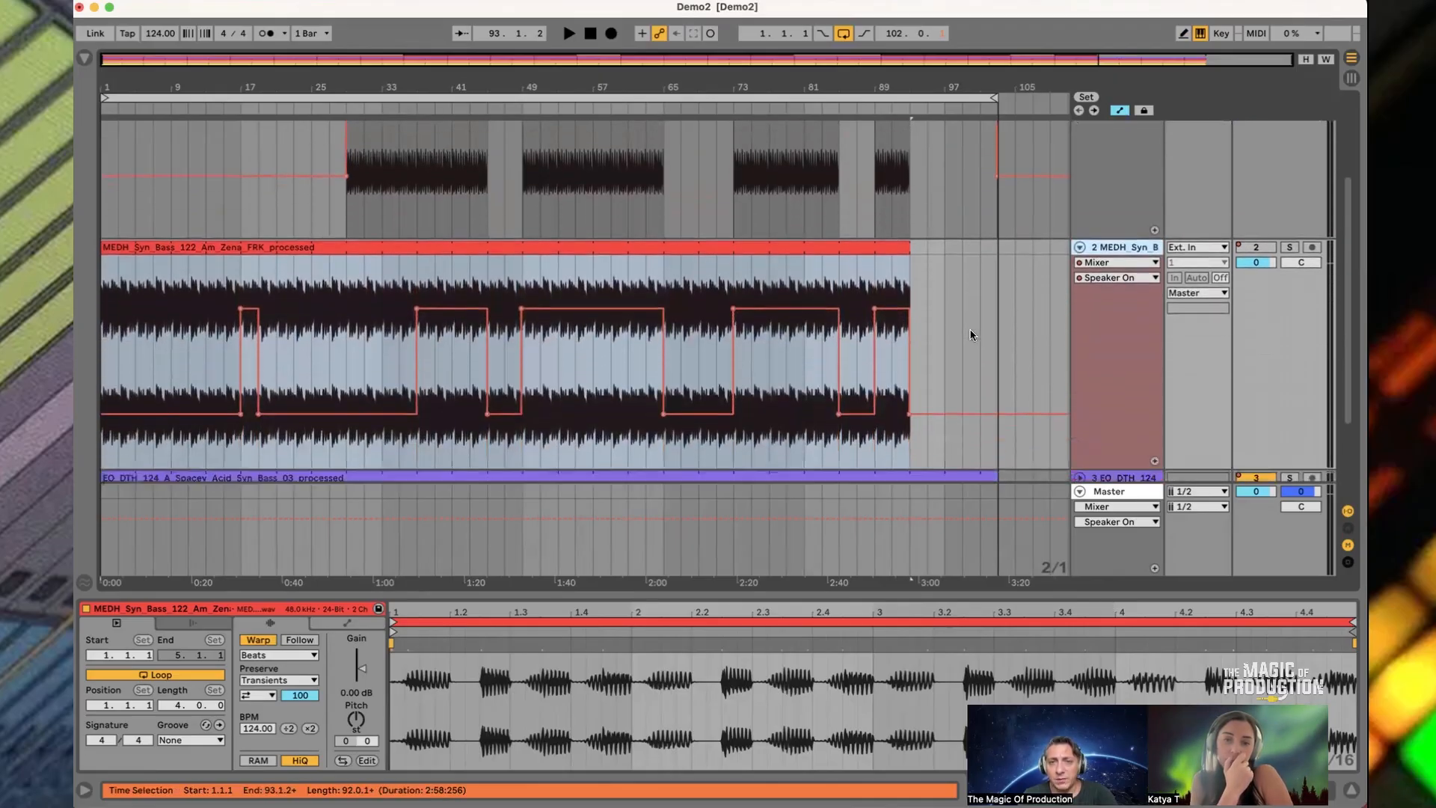
{"action": "scroll", "coordinate": [972, 335], "scroll_direction": "down", "scroll_amount": 1}
{"action": "left_click", "coordinate": [875, 277]}
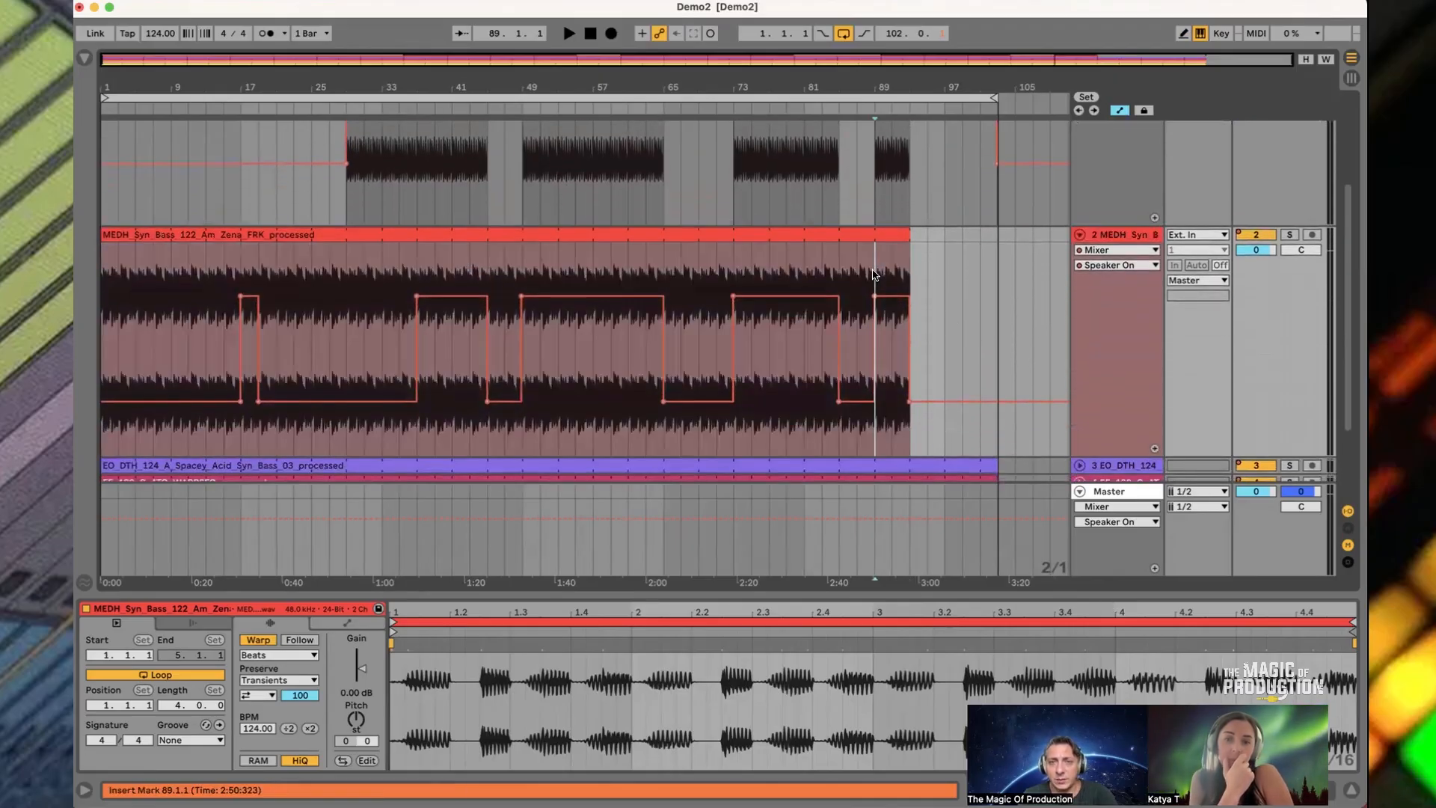
{"action": "left_click_drag", "start_coordinate": [874, 274], "coordinate": [664, 241]}
{"action": "key", "text": "Delete"}
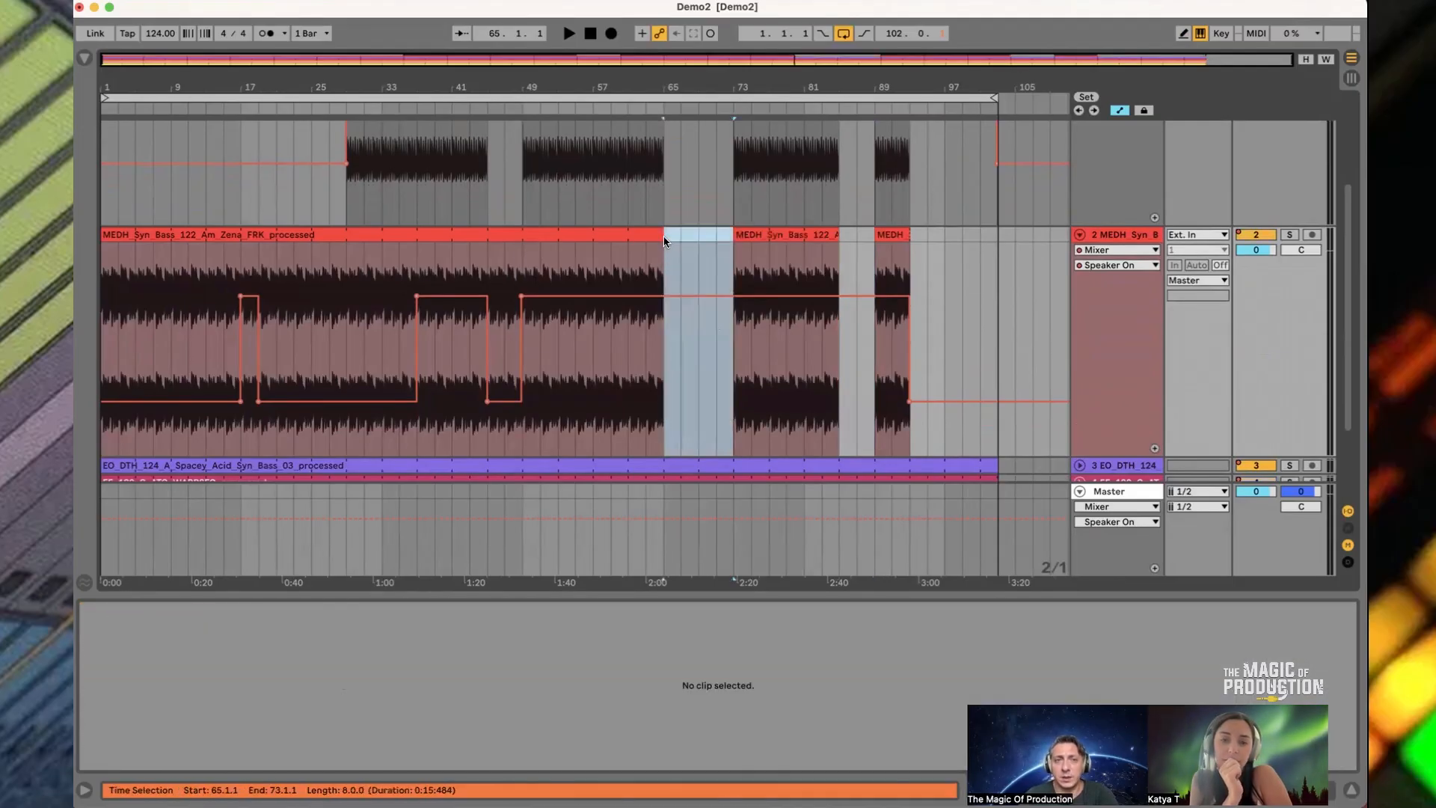
{"action": "left_click_drag", "start_coordinate": [517, 257], "coordinate": [93, 233]}
{"action": "key", "text": "Delete"}
{"action": "key", "text": "Delete"}
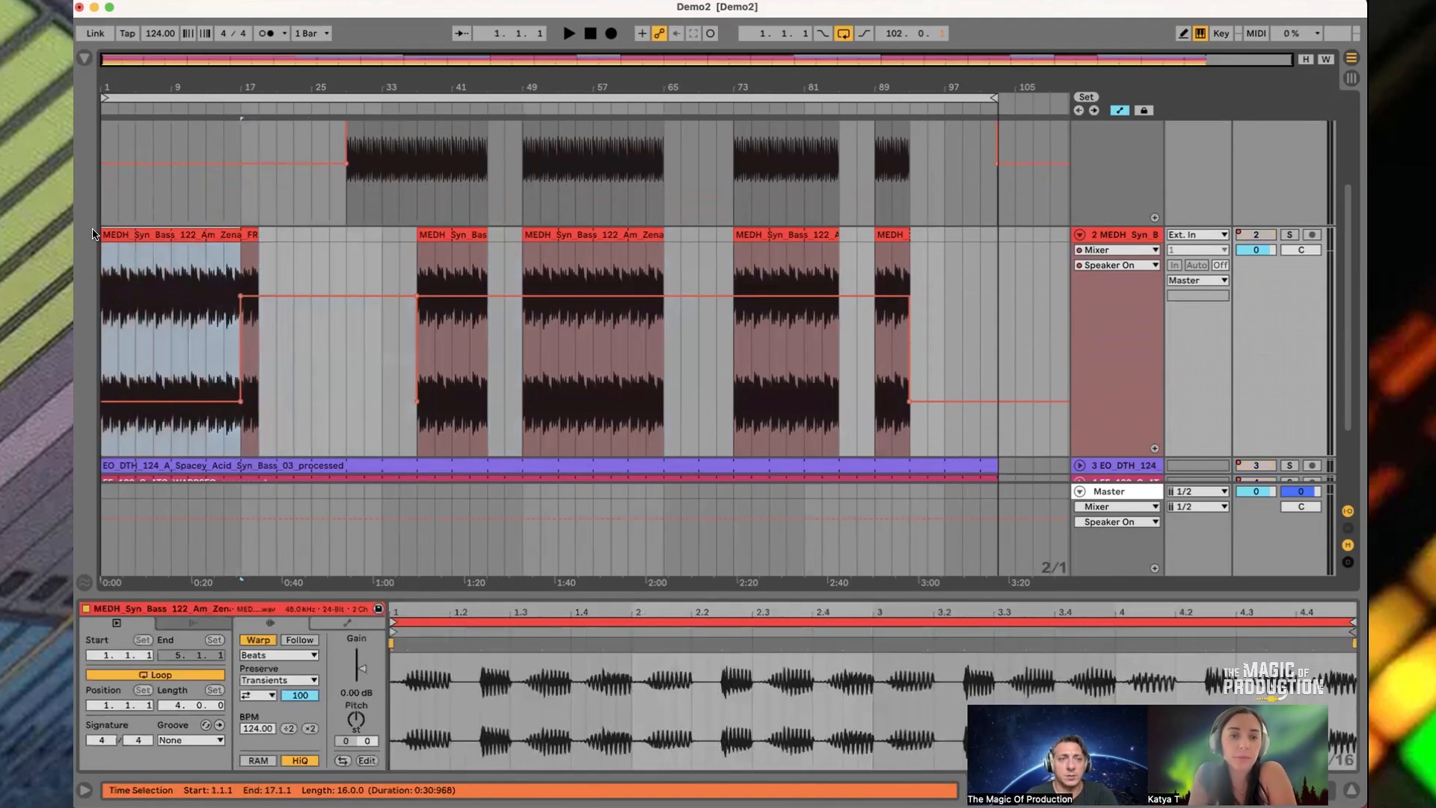
{"action": "key", "text": "Delete"}
{"action": "scroll", "coordinate": [940, 202], "scroll_direction": "up", "scroll_amount": 4}
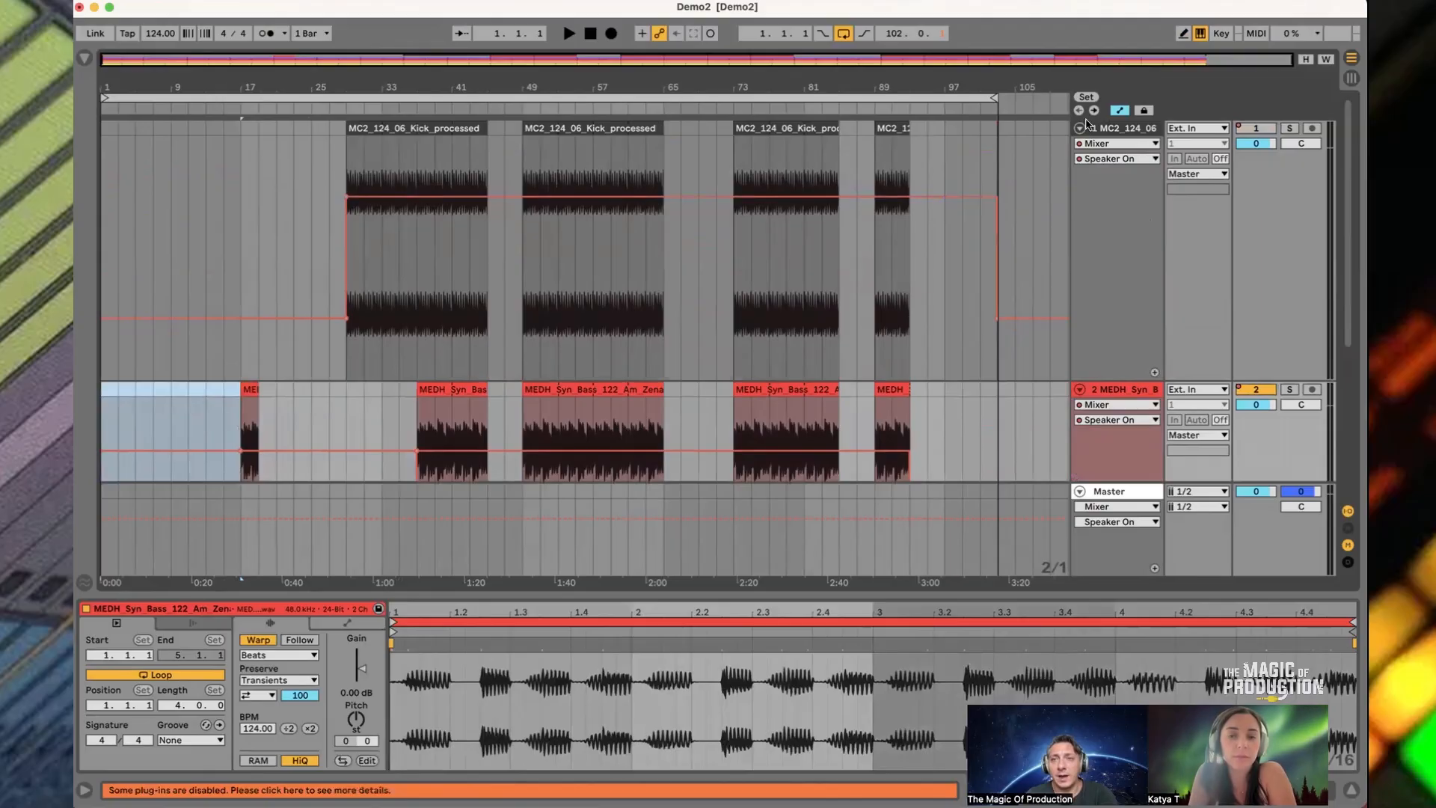
Remove the kick track's final Speaker On switch-off by clearing bars 99–107, and fold the kick and synth bass tracks
{"action": "left_click_drag", "start_coordinate": [1034, 149], "coordinate": [967, 162]}
{"action": "key", "text": "Delete"}
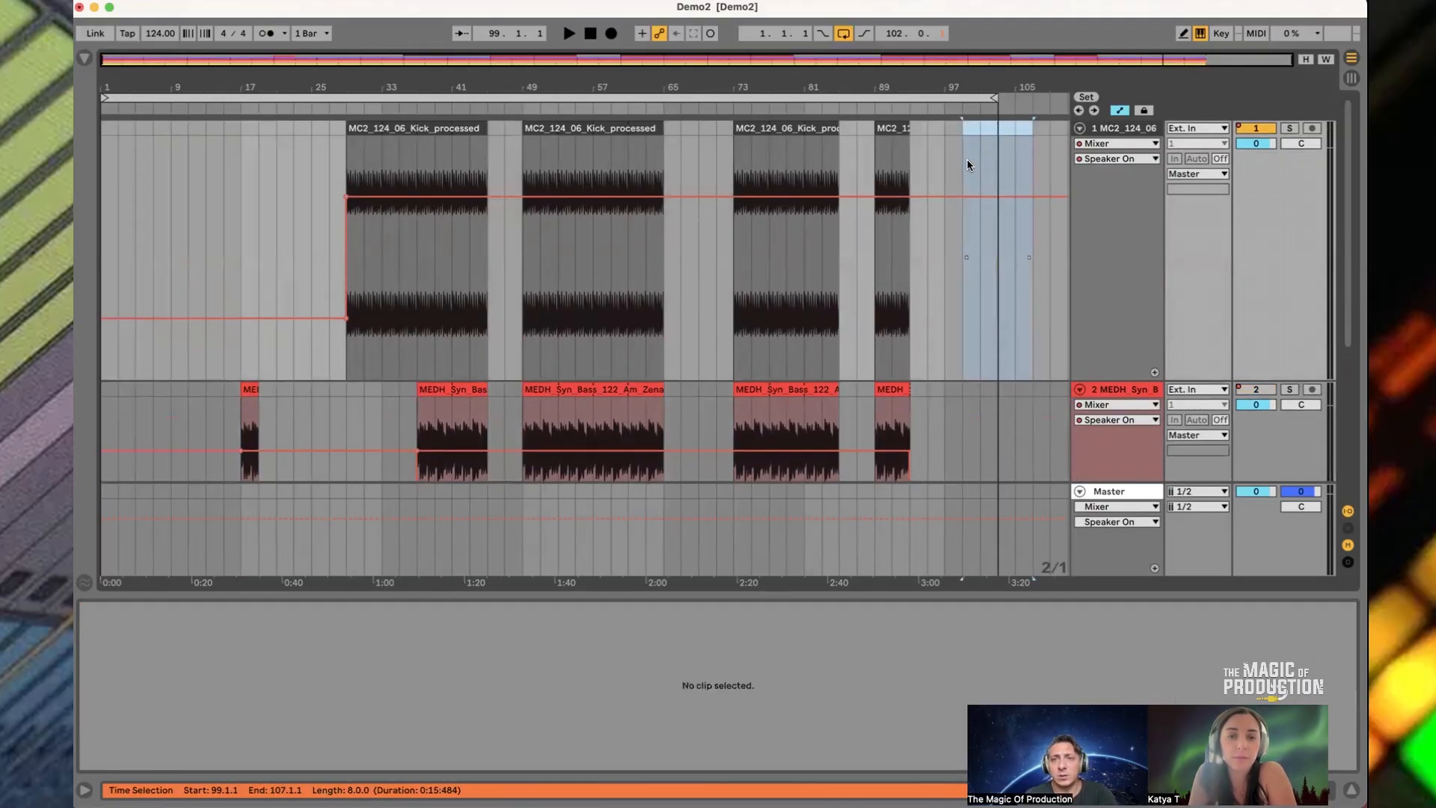
{"action": "left_click", "coordinate": [1080, 128]}
{"action": "left_click", "coordinate": [1079, 145]}
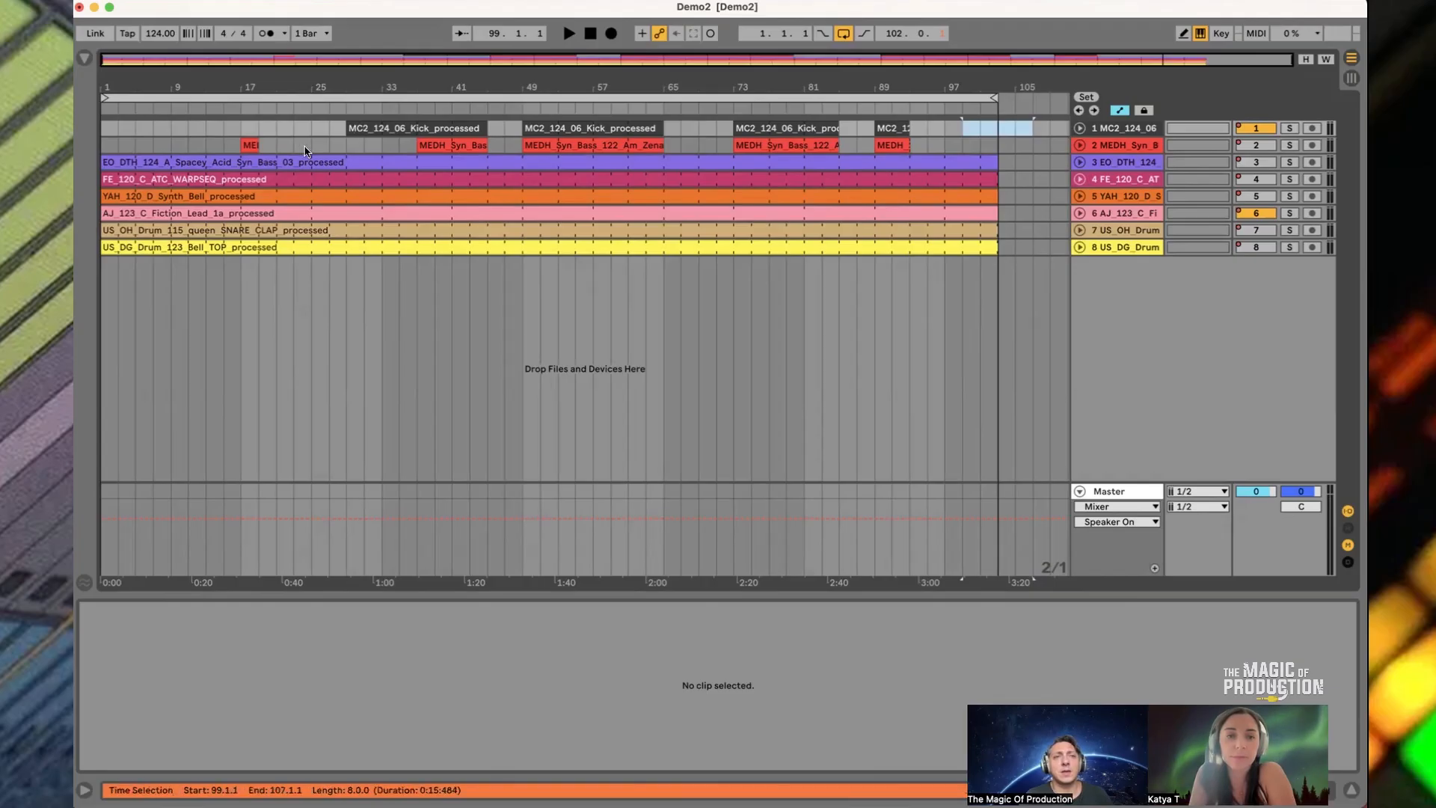
{"action": "left_click", "coordinate": [442, 145]}
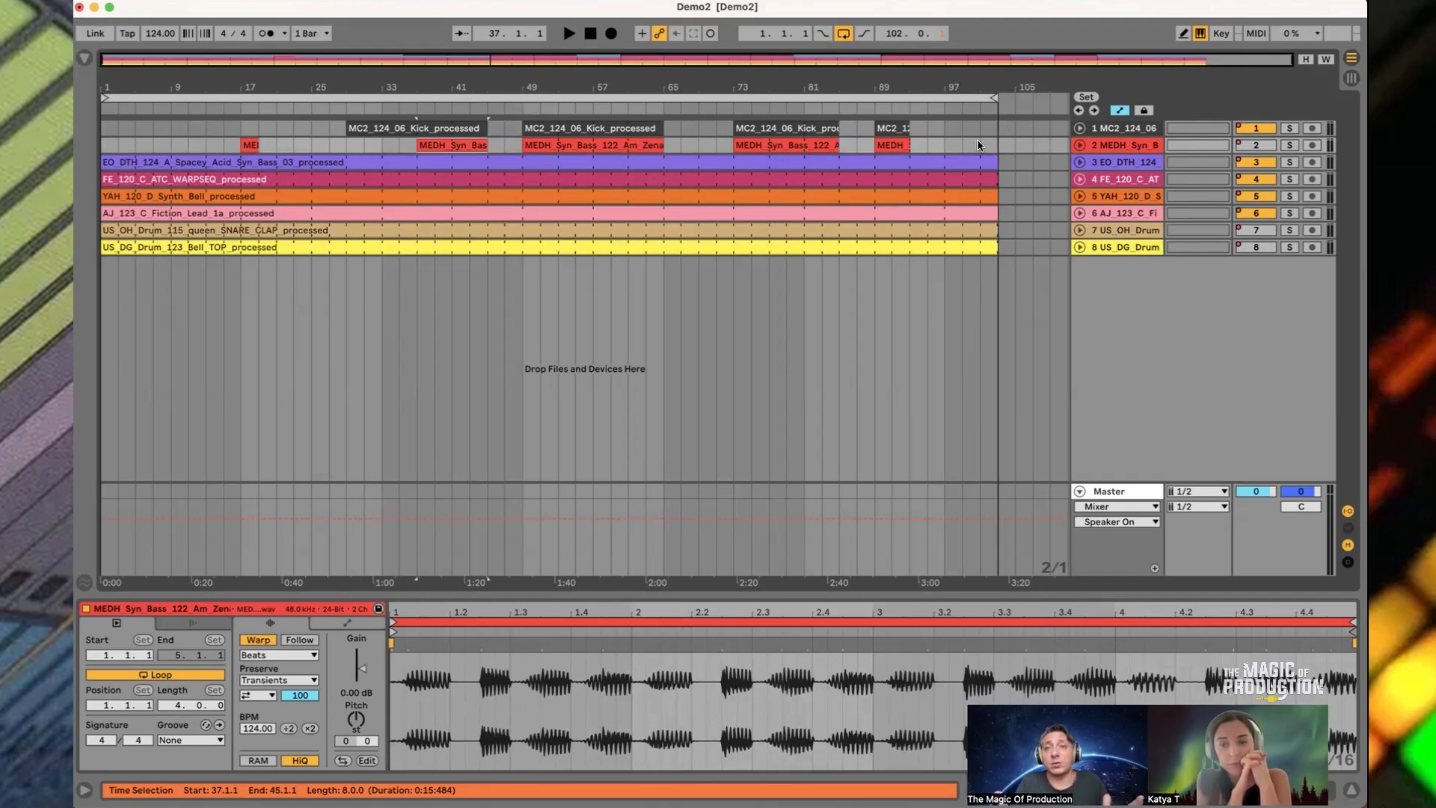
Unfold the acid synth bass track and redraw its Speaker On switch-offs exactly at bars 69 and 95
{"action": "left_click", "coordinate": [1080, 161]}
{"action": "key", "text": "b"}
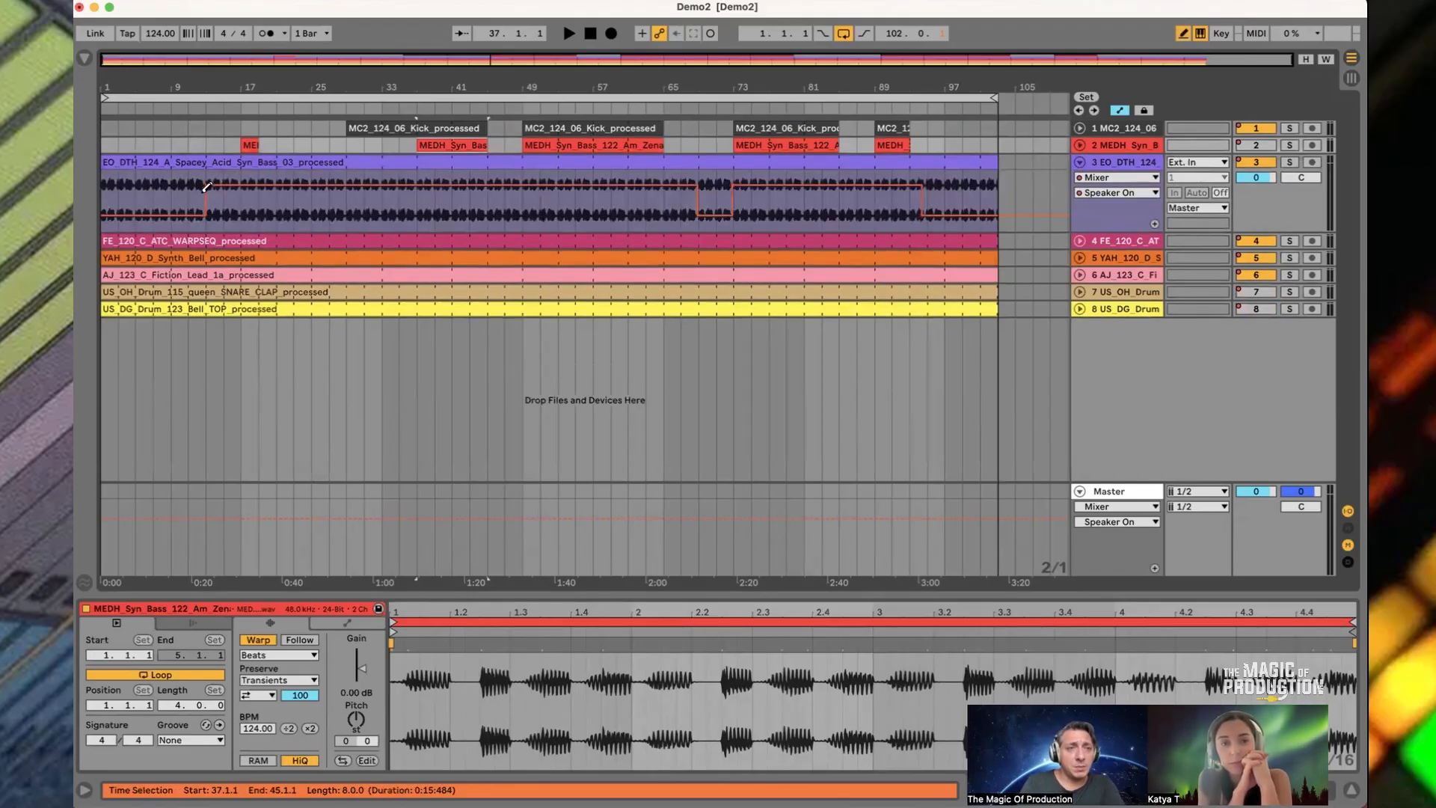
{"action": "left_click", "coordinate": [708, 182]}
{"action": "left_click_drag", "start_coordinate": [707, 183], "coordinate": [704, 213]}
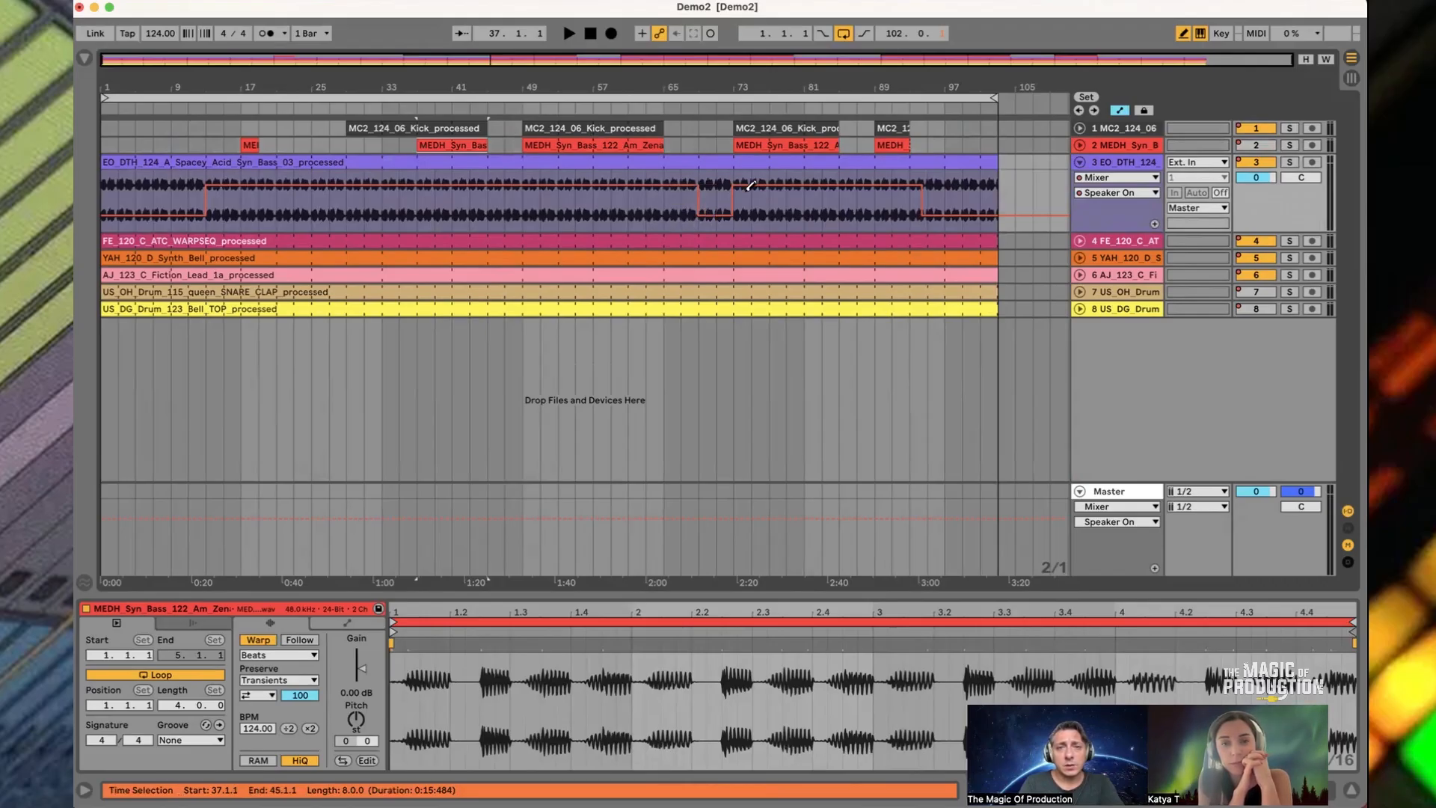
{"action": "left_click", "coordinate": [926, 192]}
Shorten the acid synth bass clip to end at bar 95 and enlarge the track's height
{"action": "left_click_drag", "start_coordinate": [998, 164], "coordinate": [923, 168]}
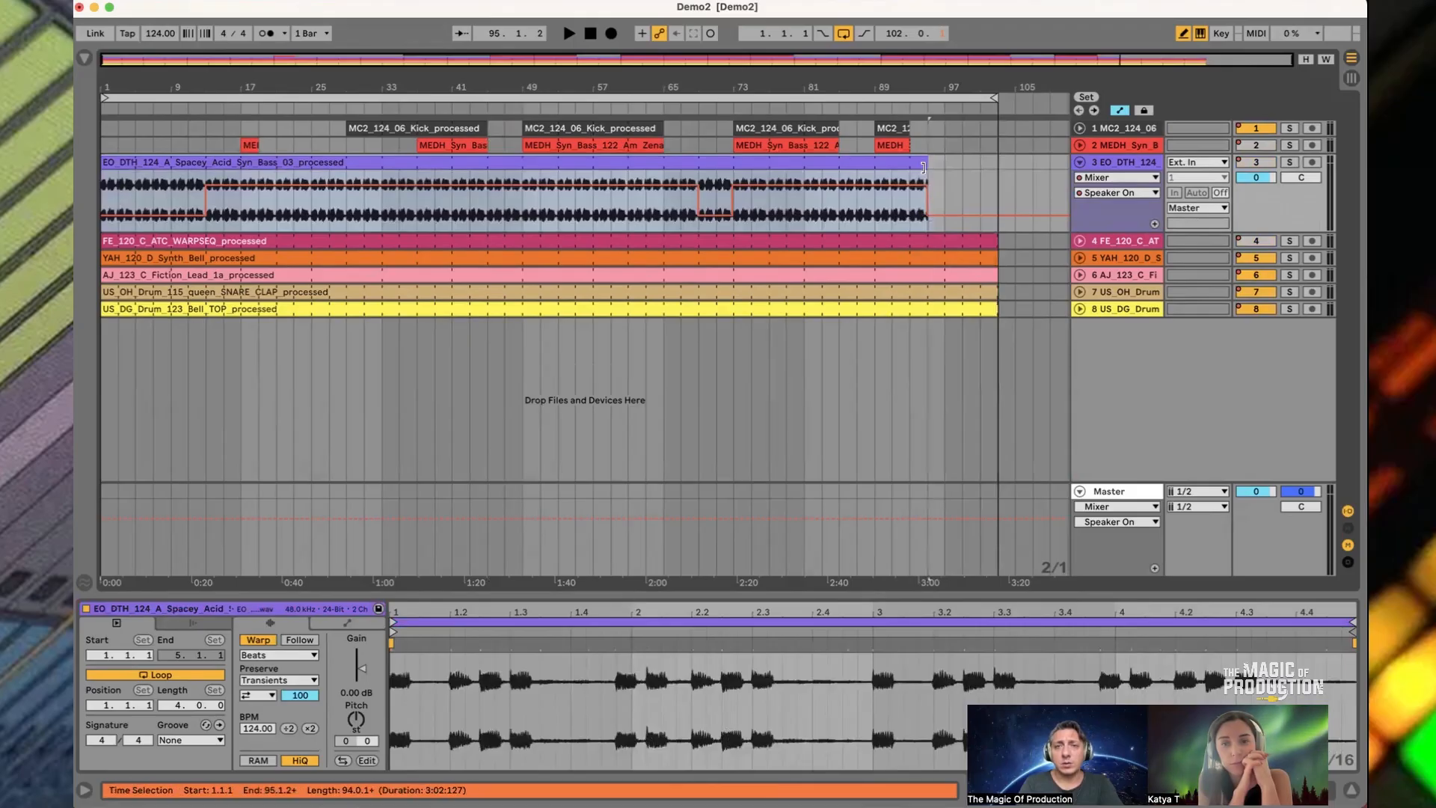
{"action": "key", "text": "b"}
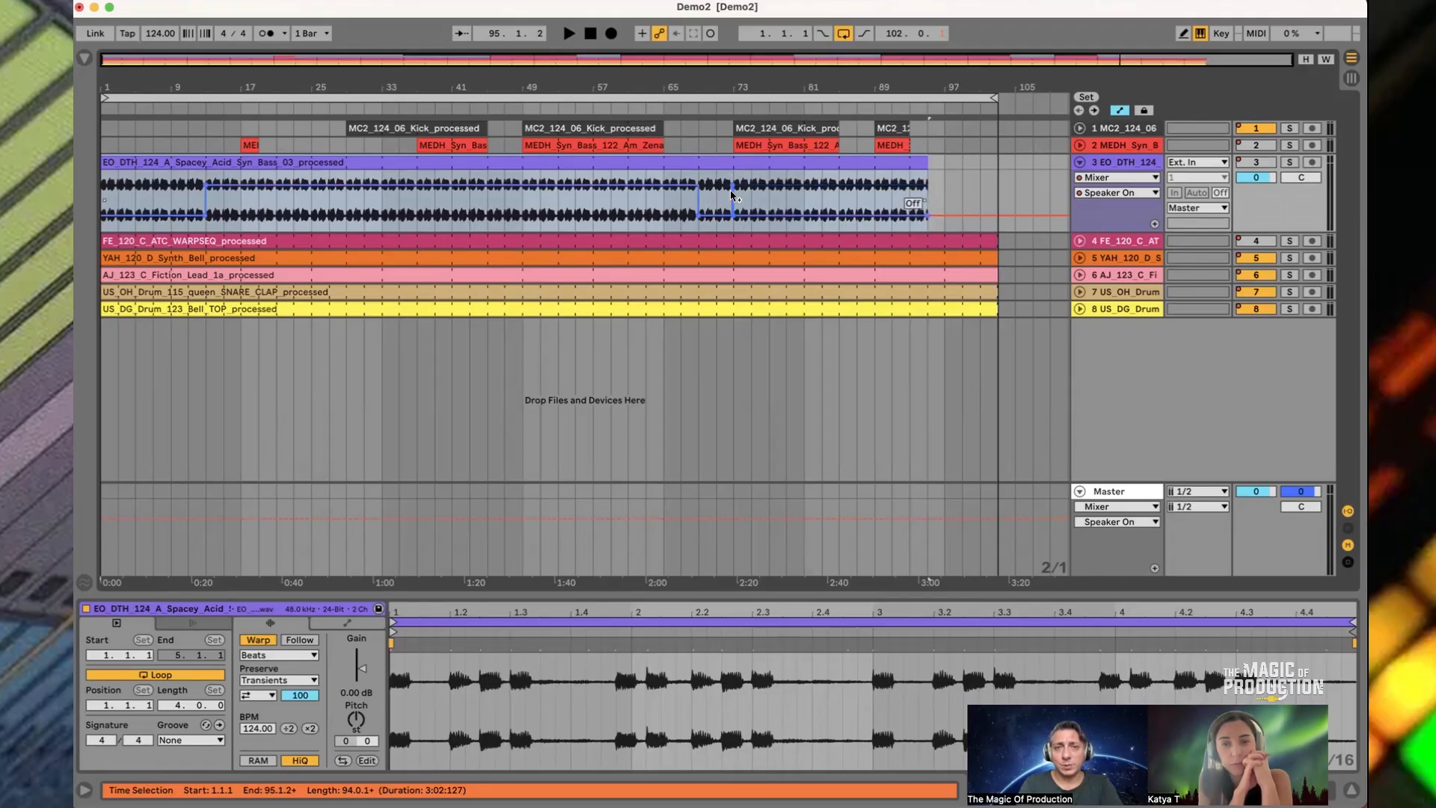
{"action": "left_click", "coordinate": [761, 205]}
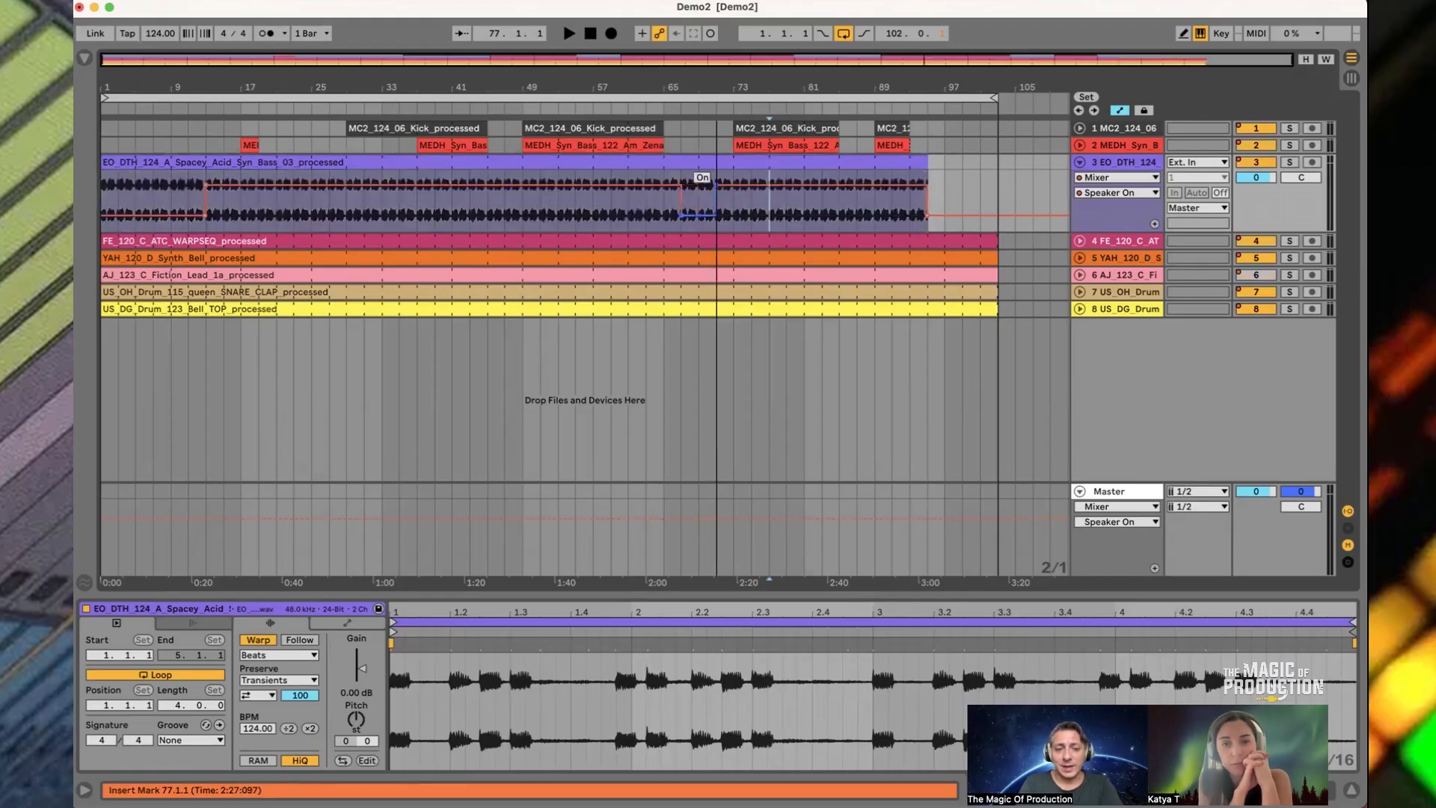
{"action": "left_click_drag", "start_coordinate": [1071, 228], "coordinate": [1115, 350]}
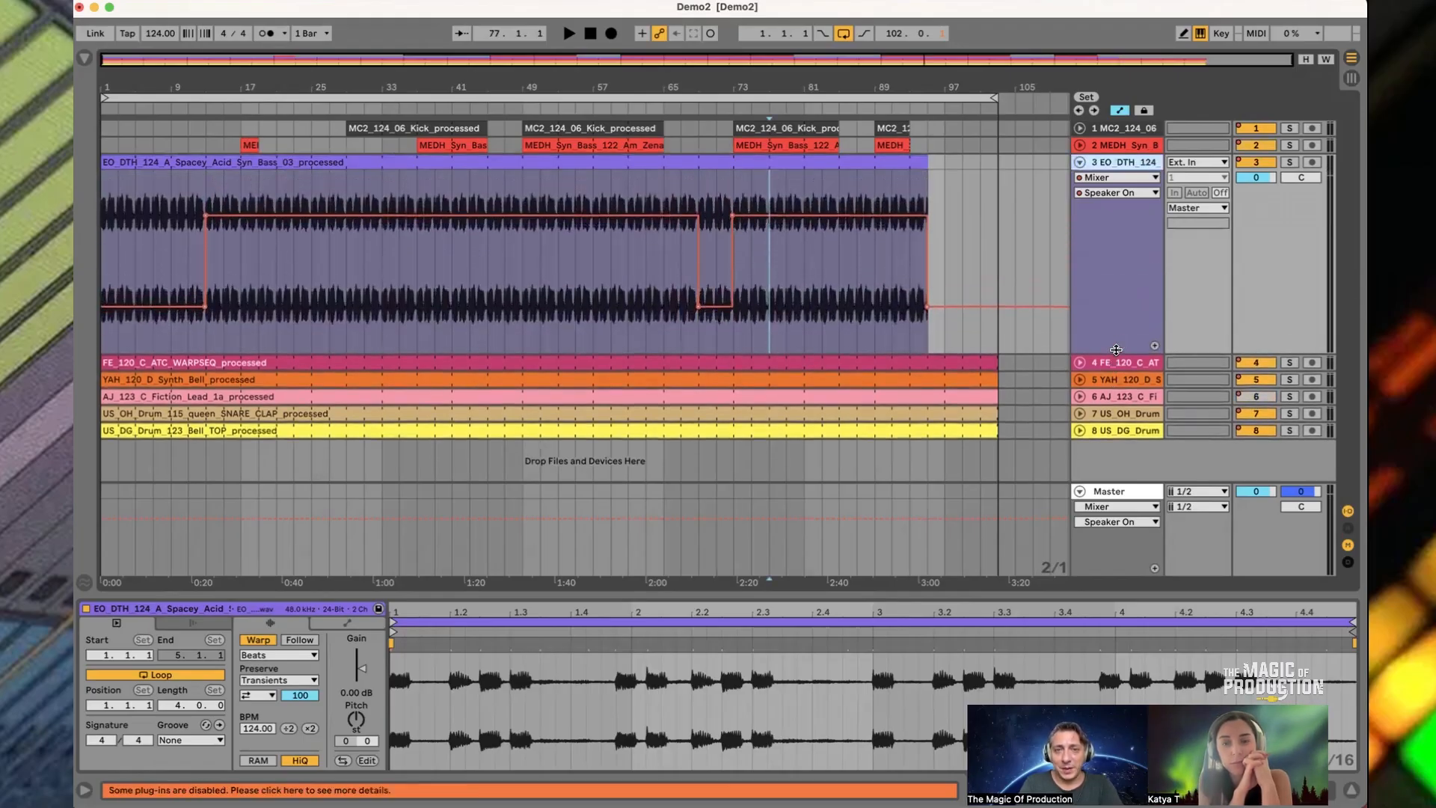
Delete the muted sections of the acid synth bass clip at bars 69–73 and 1–13, and fold the track
{"action": "left_click_drag", "start_coordinate": [733, 198], "coordinate": [707, 176]}
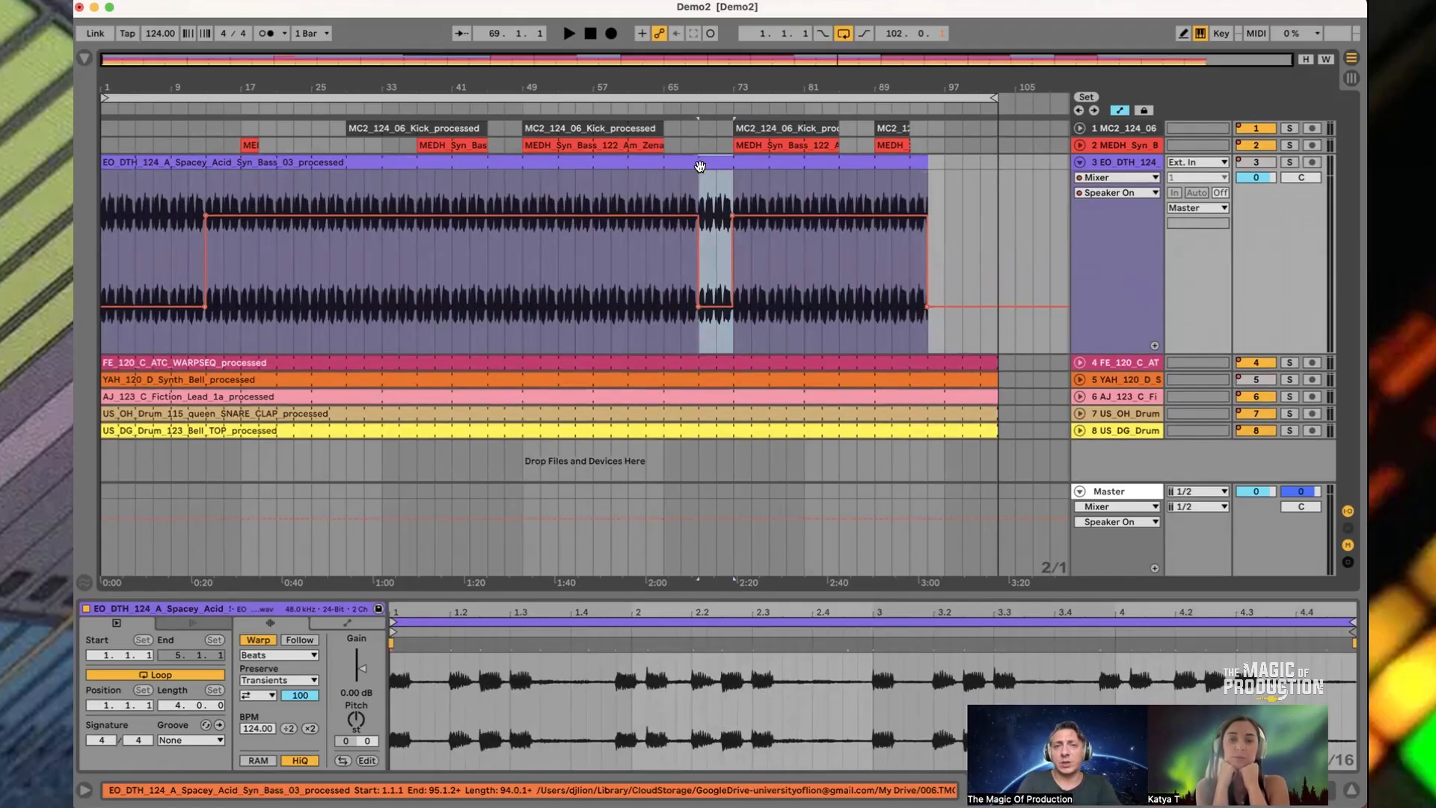
{"action": "key", "text": "Delete"}
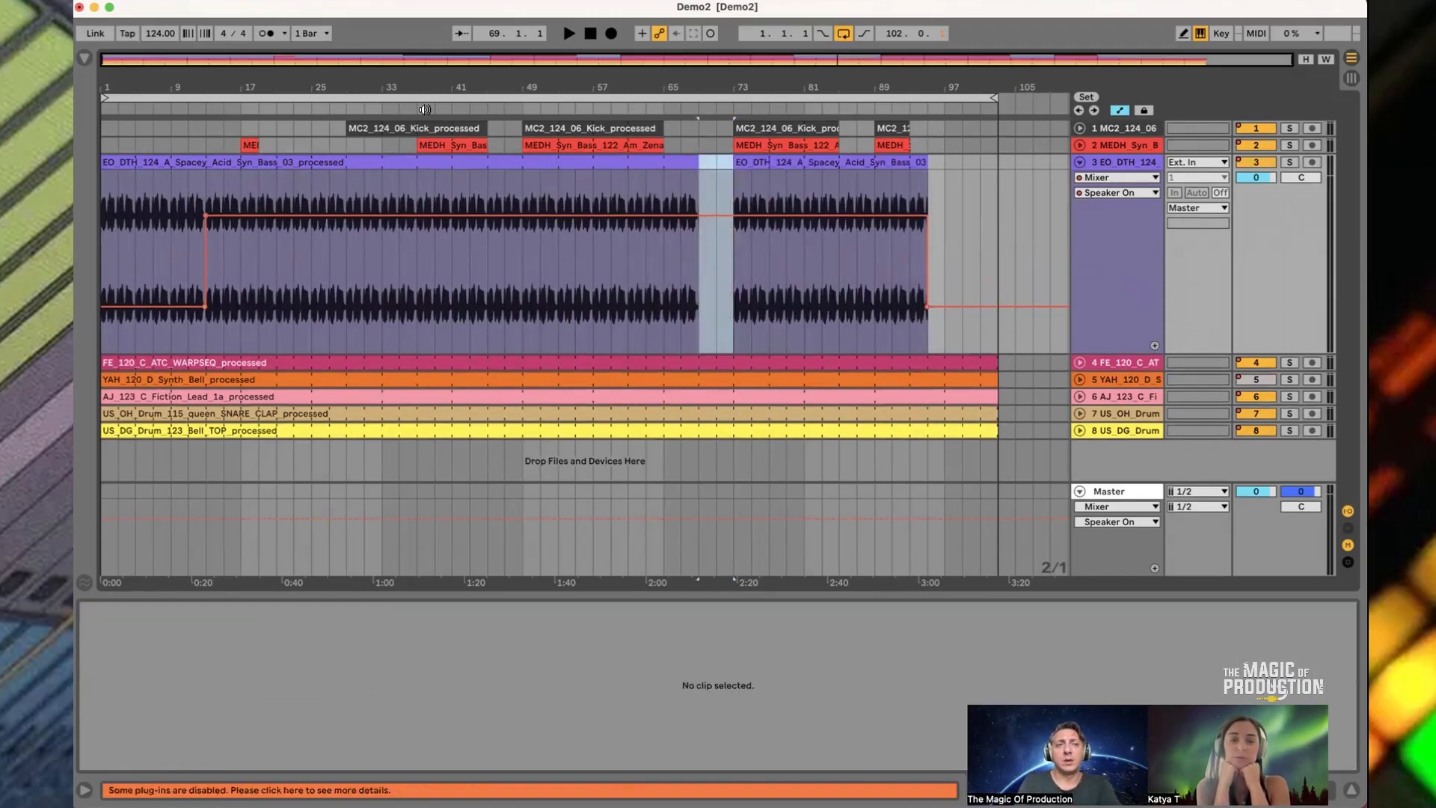
{"action": "left_click_drag", "start_coordinate": [204, 184], "coordinate": [104, 161]}
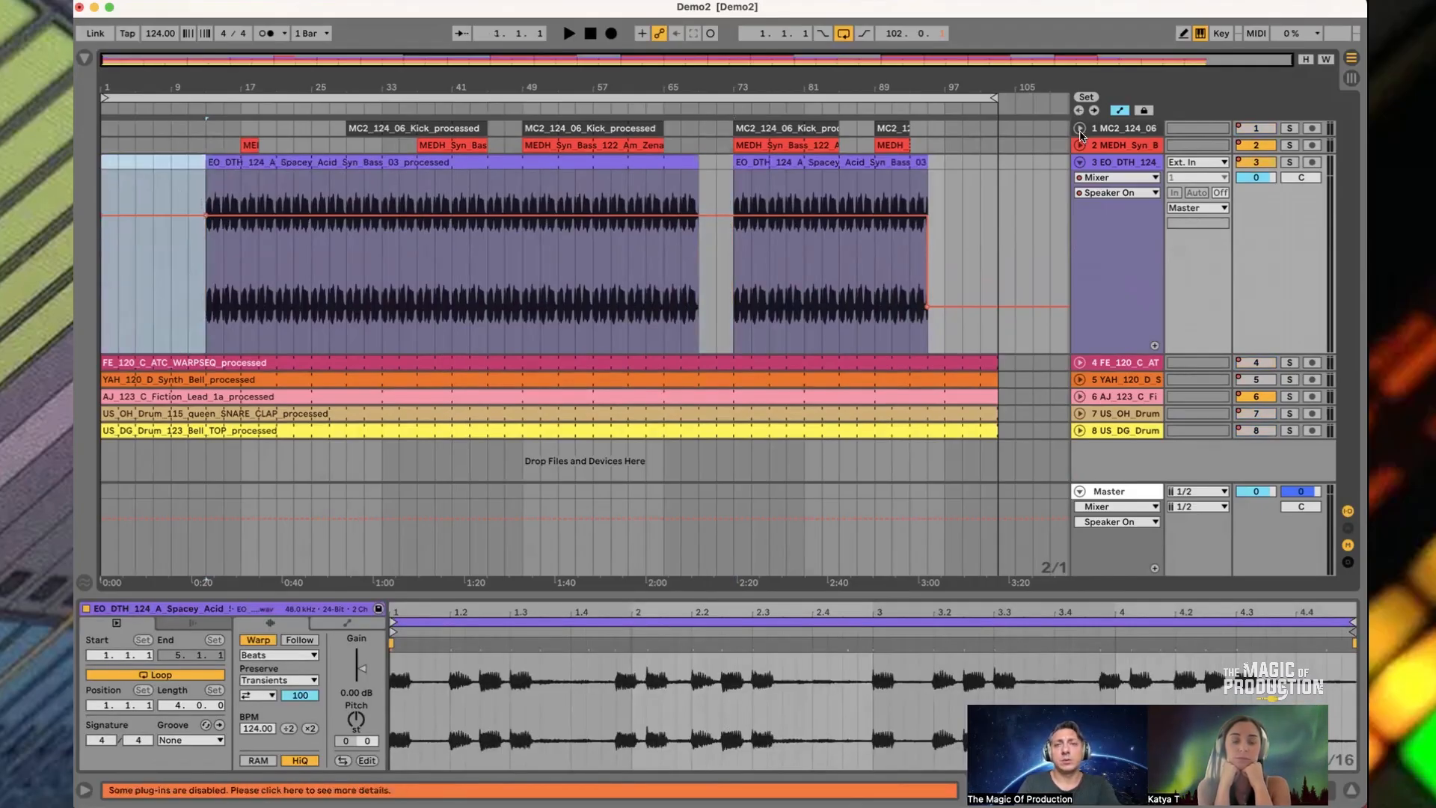
{"action": "left_click", "coordinate": [1079, 161]}
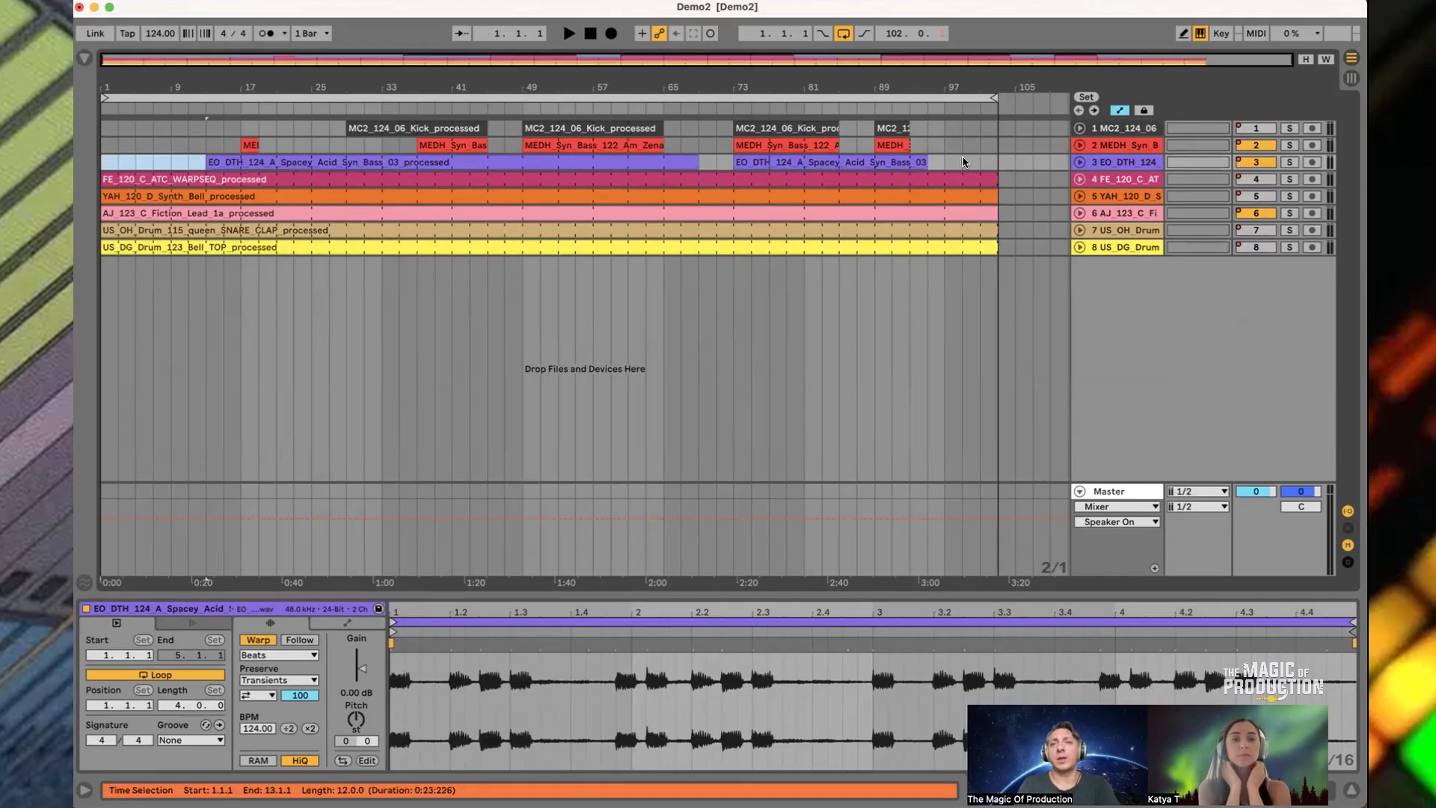
Unfold the WARPSEQ track and remove the short Speaker On section around bar 11 from its automation
{"action": "left_click", "coordinate": [1079, 179]}
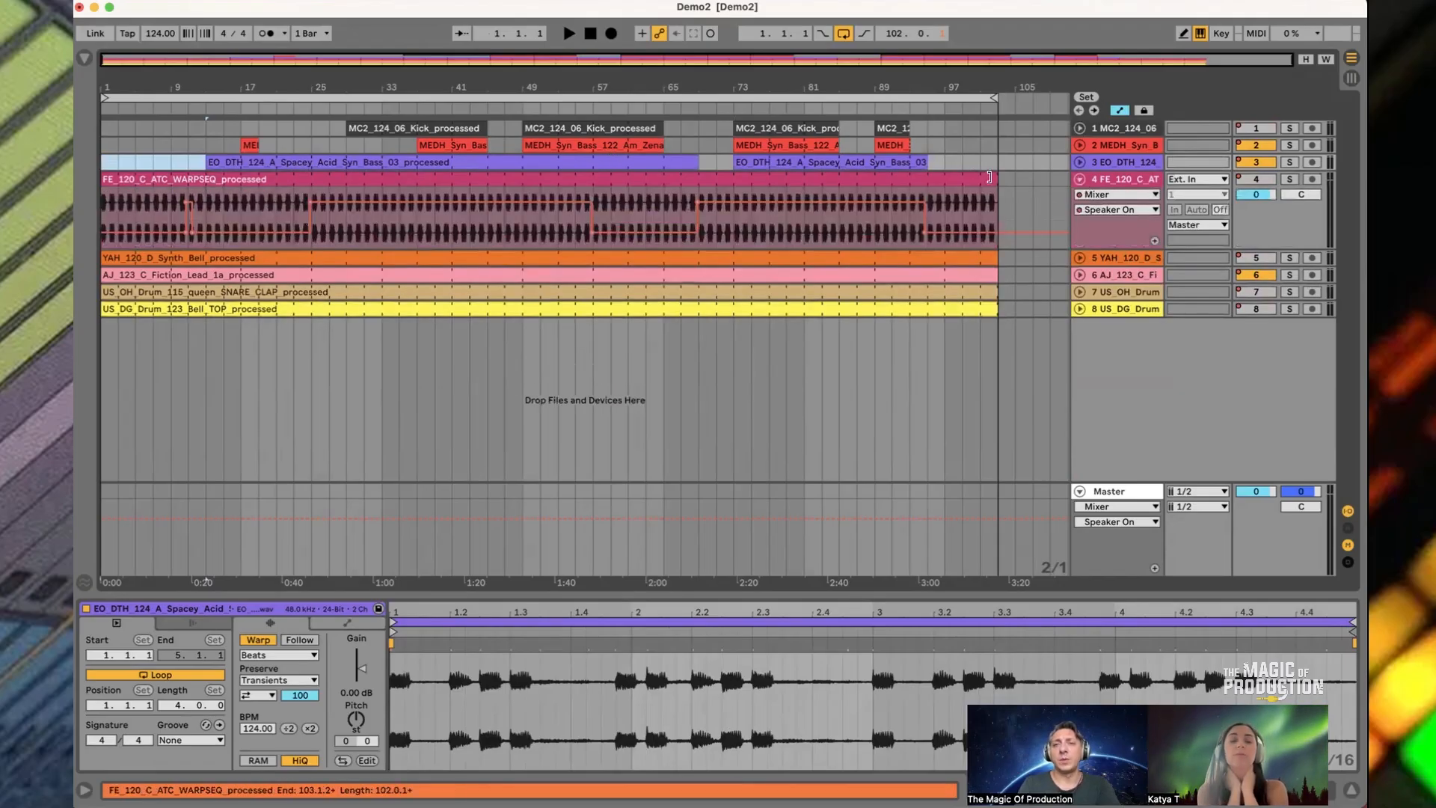
{"action": "key", "text": "b"}
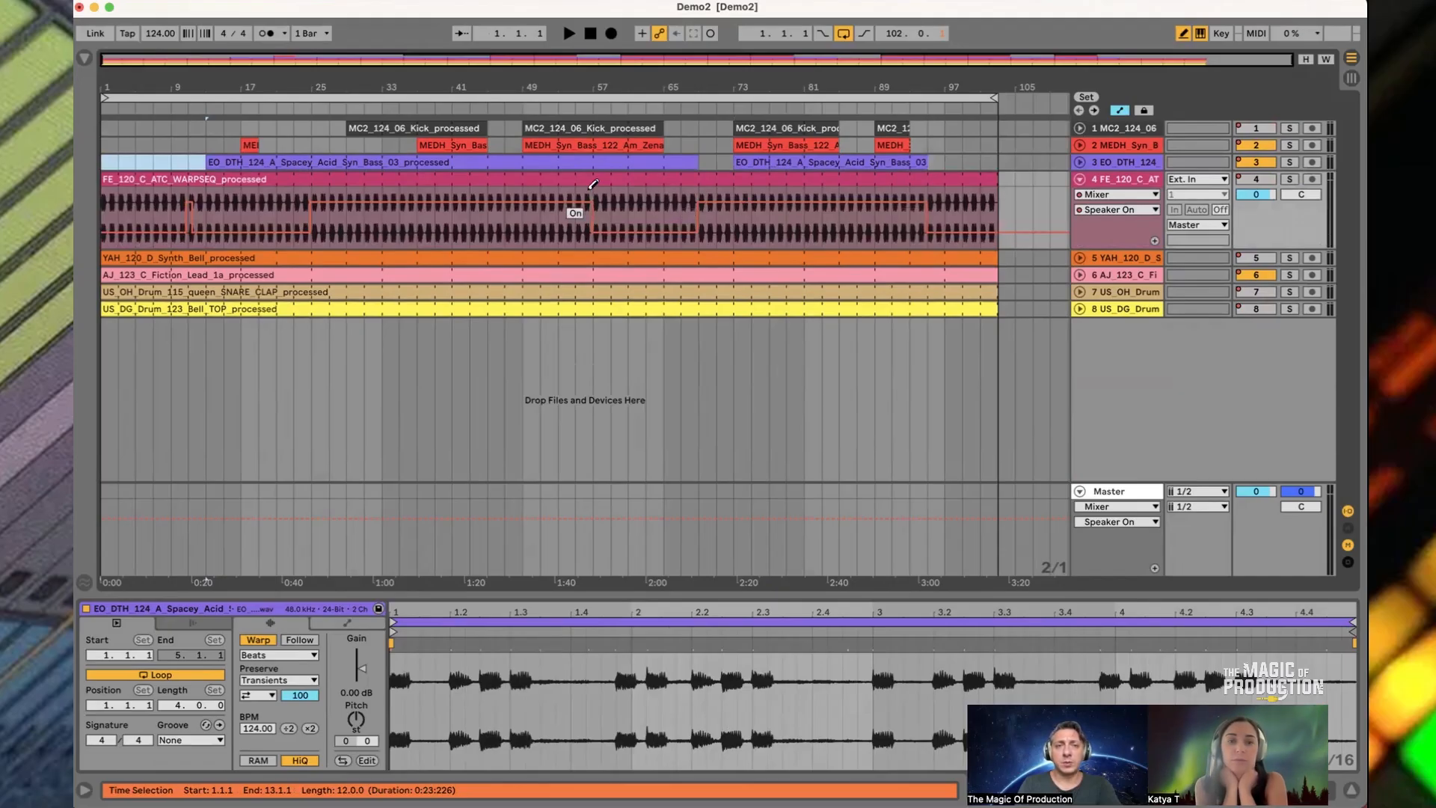
{"action": "left_click_drag", "start_coordinate": [193, 86], "coordinate": [248, 149]}
{"action": "key", "text": "w"}
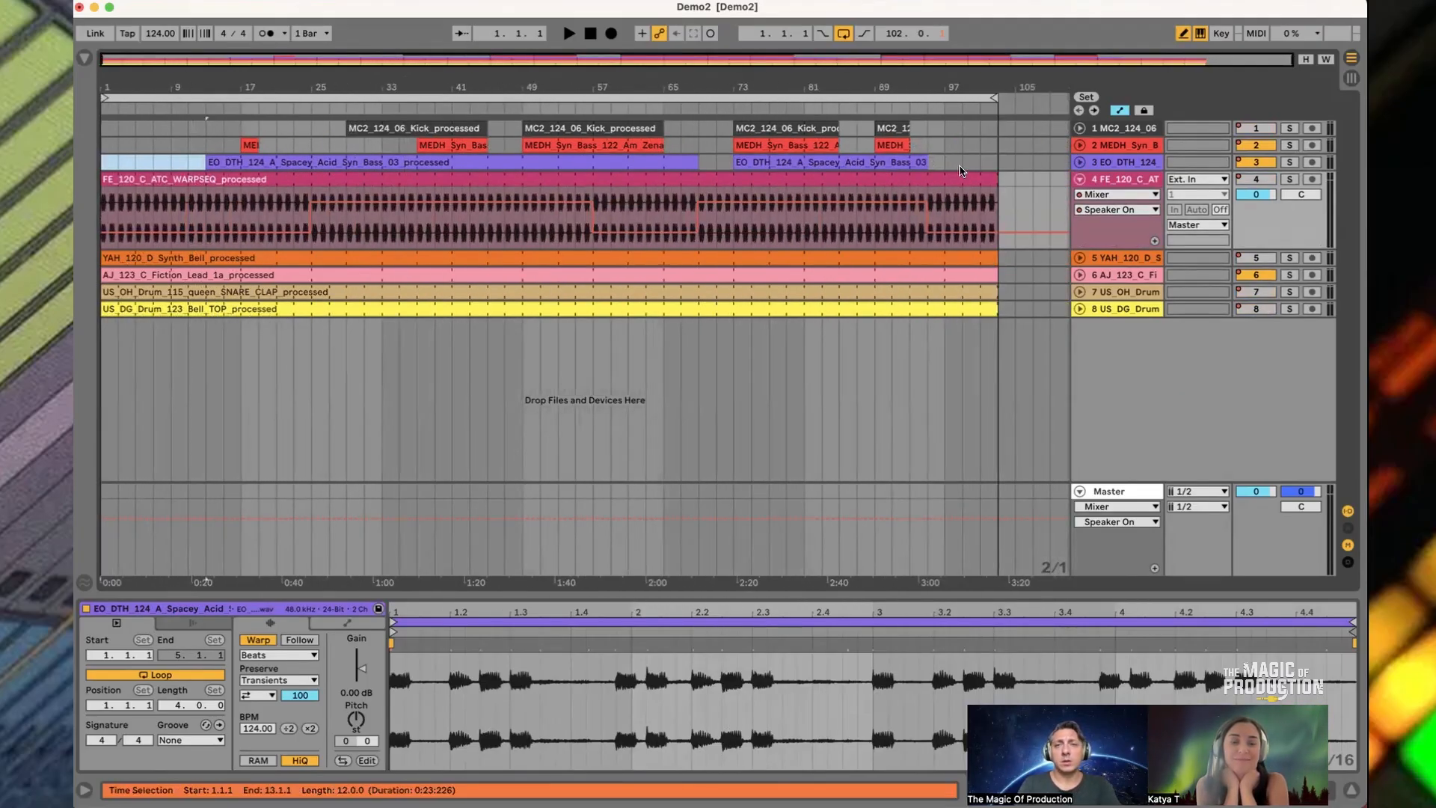
Trim the WARPSEQ clip so it runs from bar 25 to bar 95
{"action": "left_click_drag", "start_coordinate": [994, 180], "coordinate": [930, 179]}
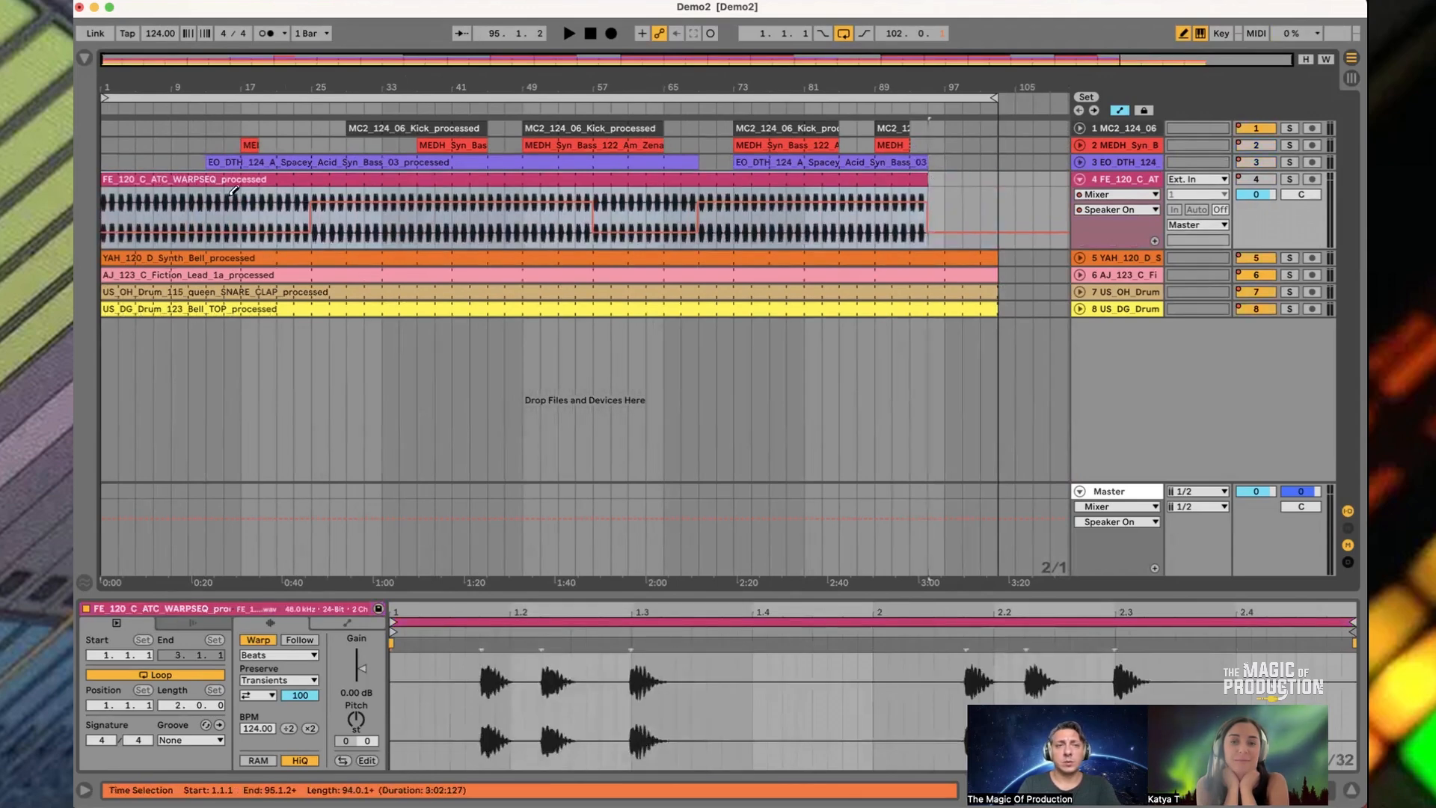
{"action": "left_click_drag", "start_coordinate": [105, 180], "coordinate": [312, 184]}
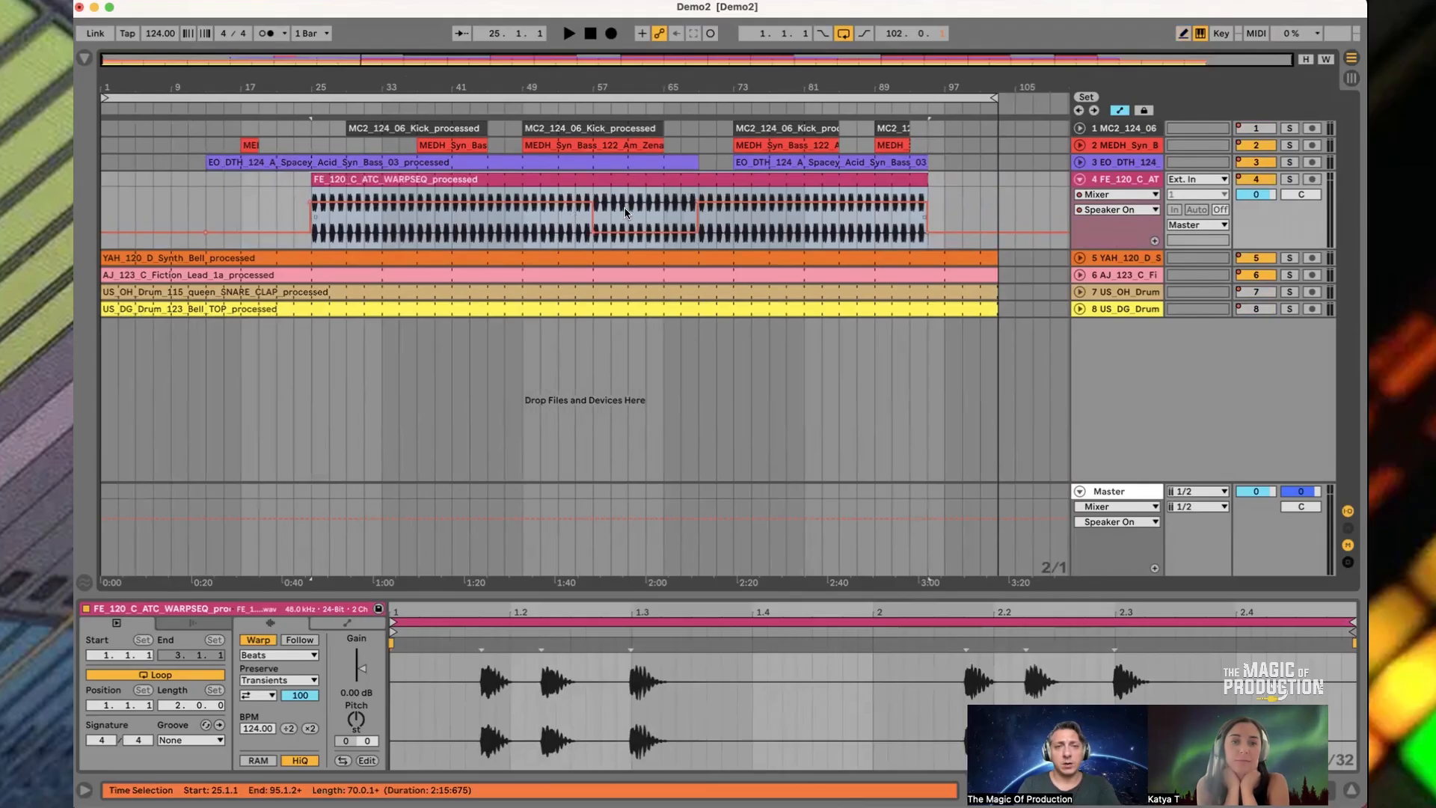
Cut the WARPSEQ clip's muted section so the first part ends at bar 61 and the second starts at bar 69, and fold the track
{"action": "key", "text": "b"}
{"action": "mouse_move", "coordinate": [630, 213]}
{"action": "left_mouse_down"}
{"action": "mouse_move", "coordinate": [586, 180]}
{"action": "mouse_move", "coordinate": [695, 186]}
{"action": "left_mouse_up"}
{"action": "key", "text": "Delete"}
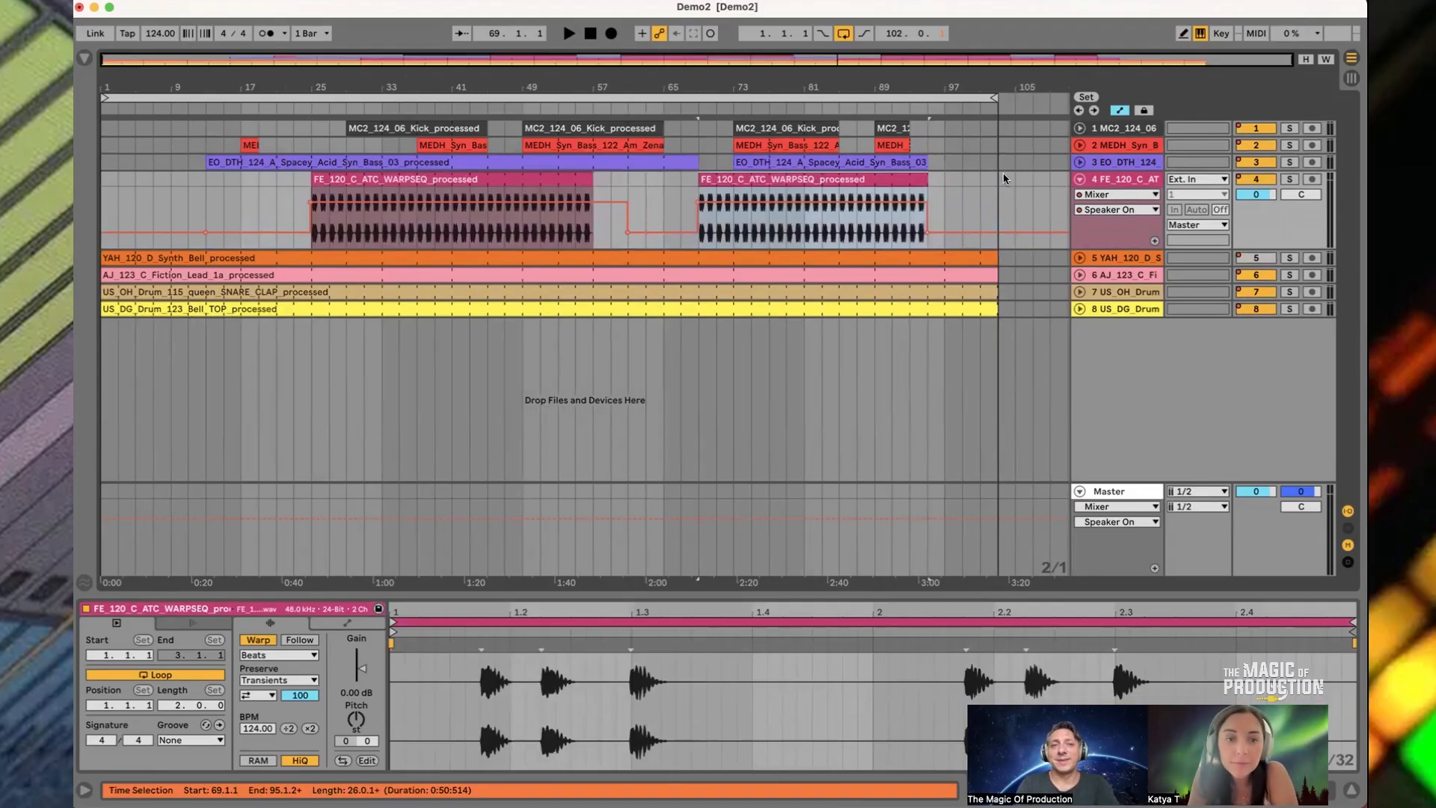
{"action": "left_click_drag", "start_coordinate": [593, 179], "coordinate": [625, 177]}
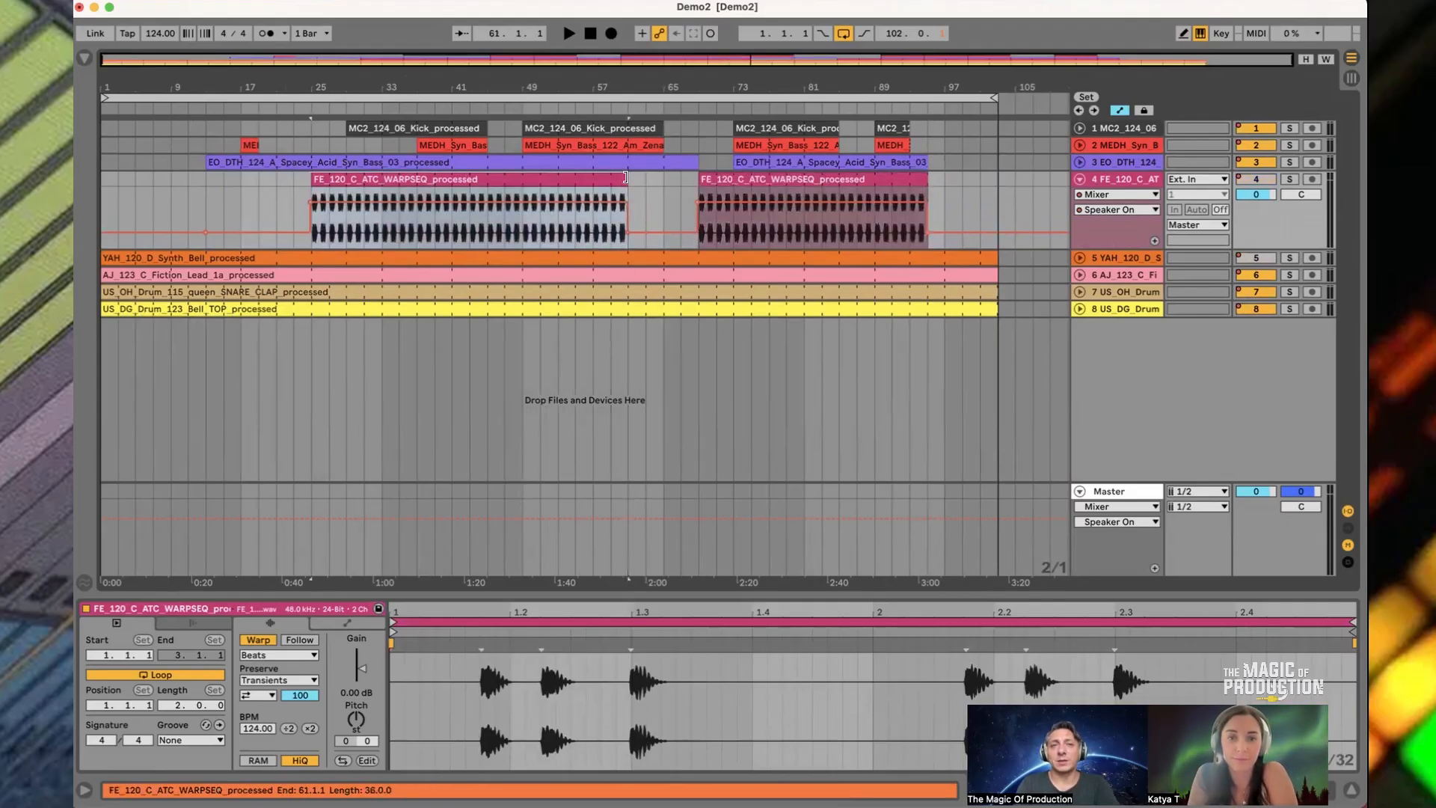
{"action": "left_click", "coordinate": [1079, 181]}
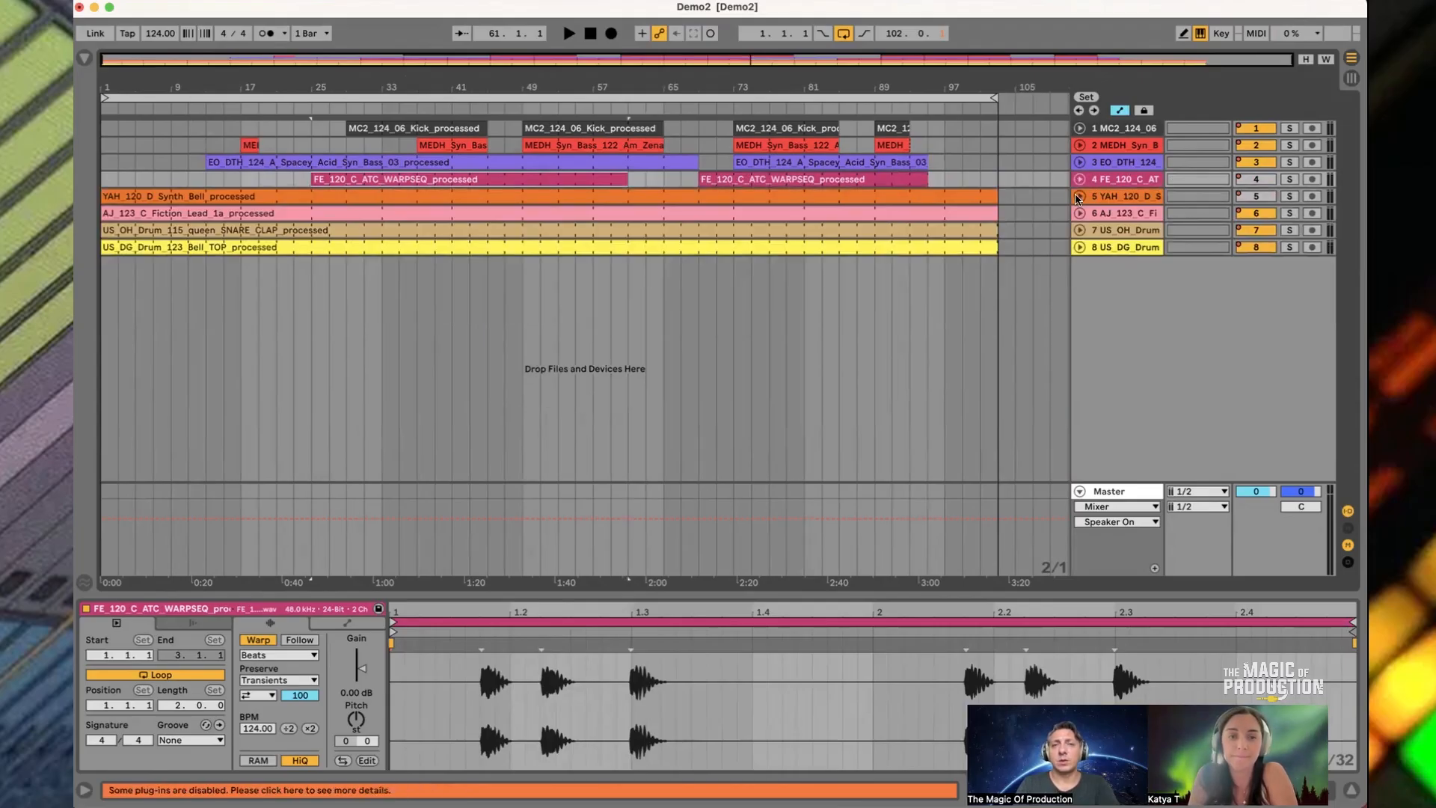
Unfold the synth bell track, trim its clip to start at bar 21 and flatten the Speaker On spike near bar 9 to Off
{"action": "left_click", "coordinate": [1079, 196]}
{"action": "left_click_drag", "start_coordinate": [112, 196], "coordinate": [276, 196]}
{"action": "mouse_move", "coordinate": [174, 224]}
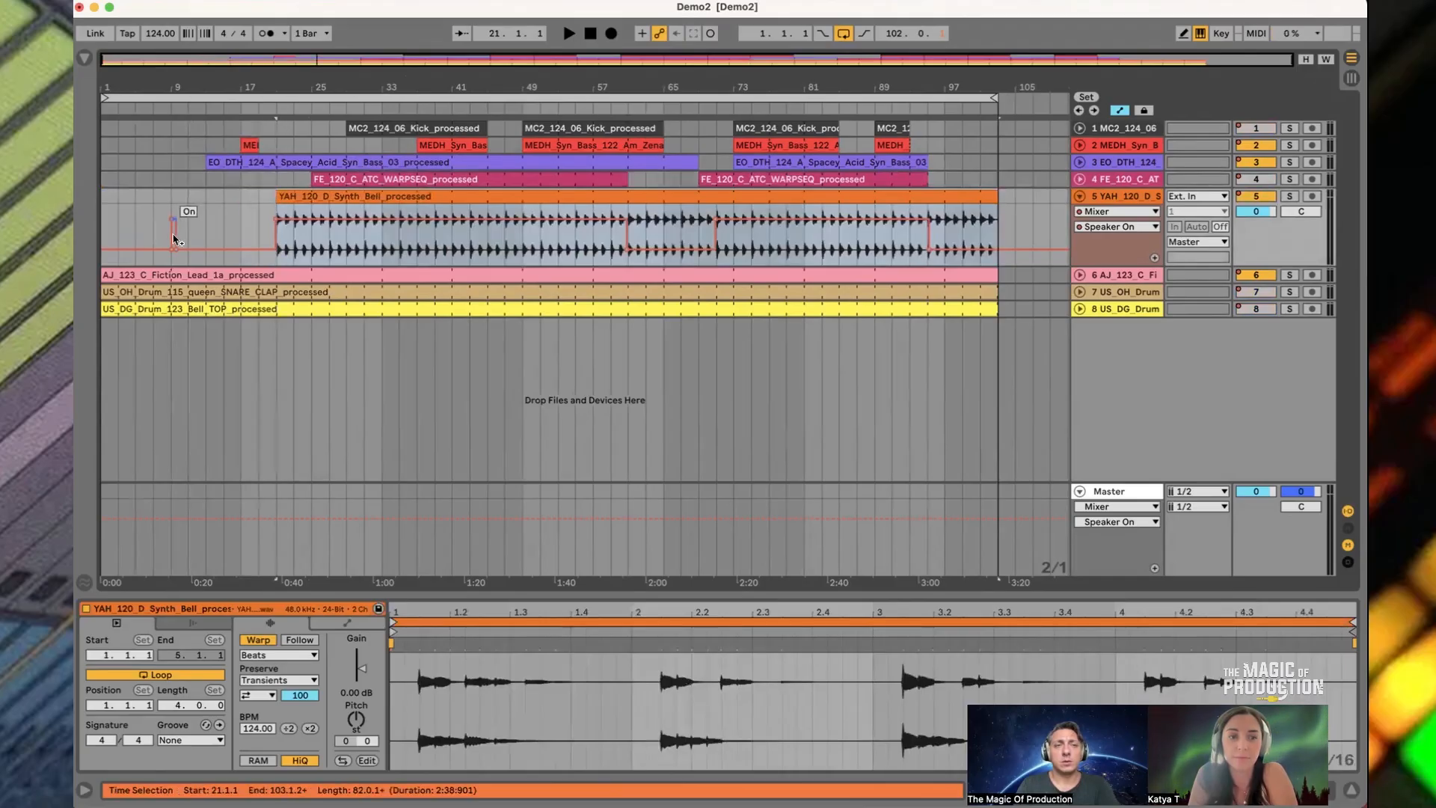
{"action": "left_click_drag", "start_coordinate": [174, 224], "coordinate": [174, 252]}
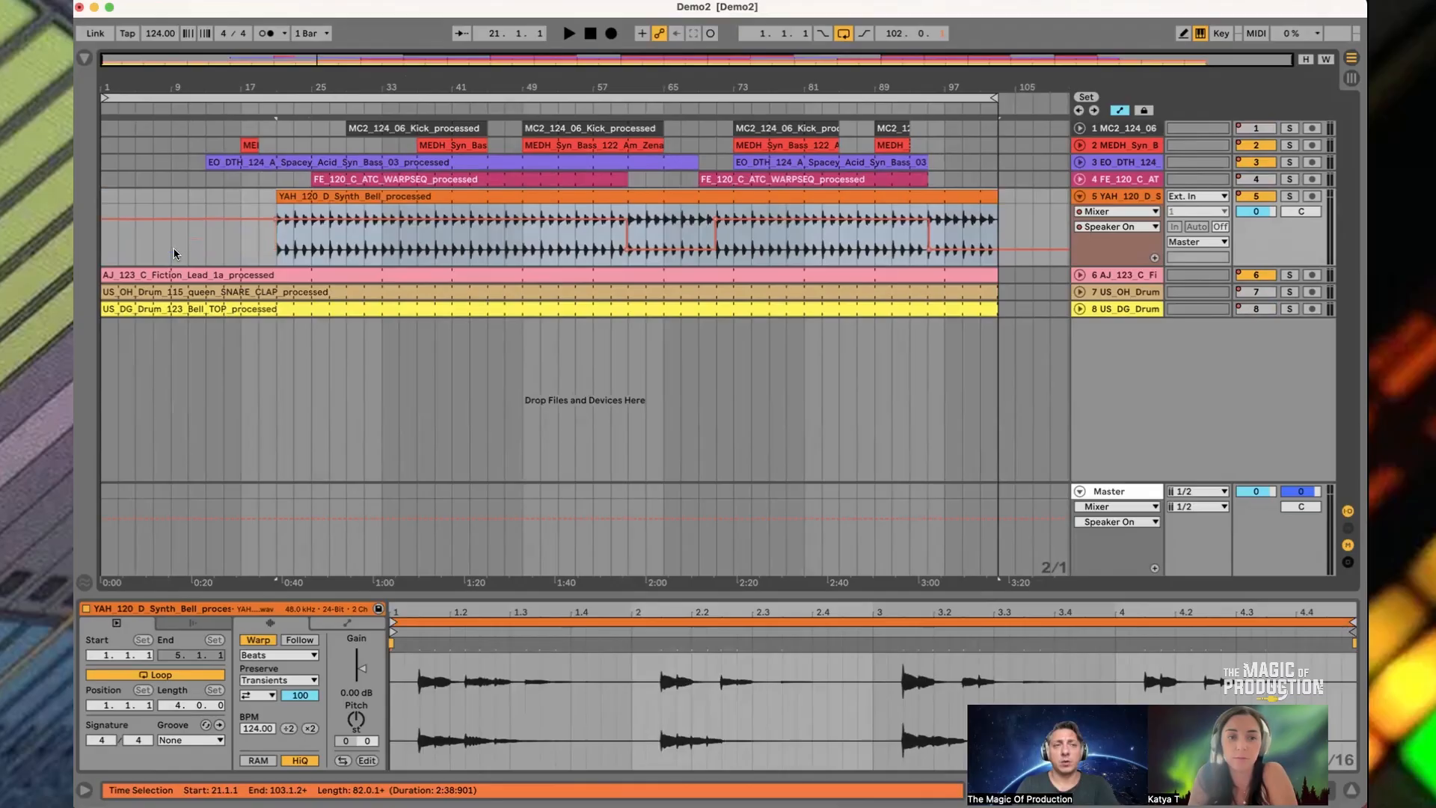
{"action": "left_click", "coordinate": [171, 249]}
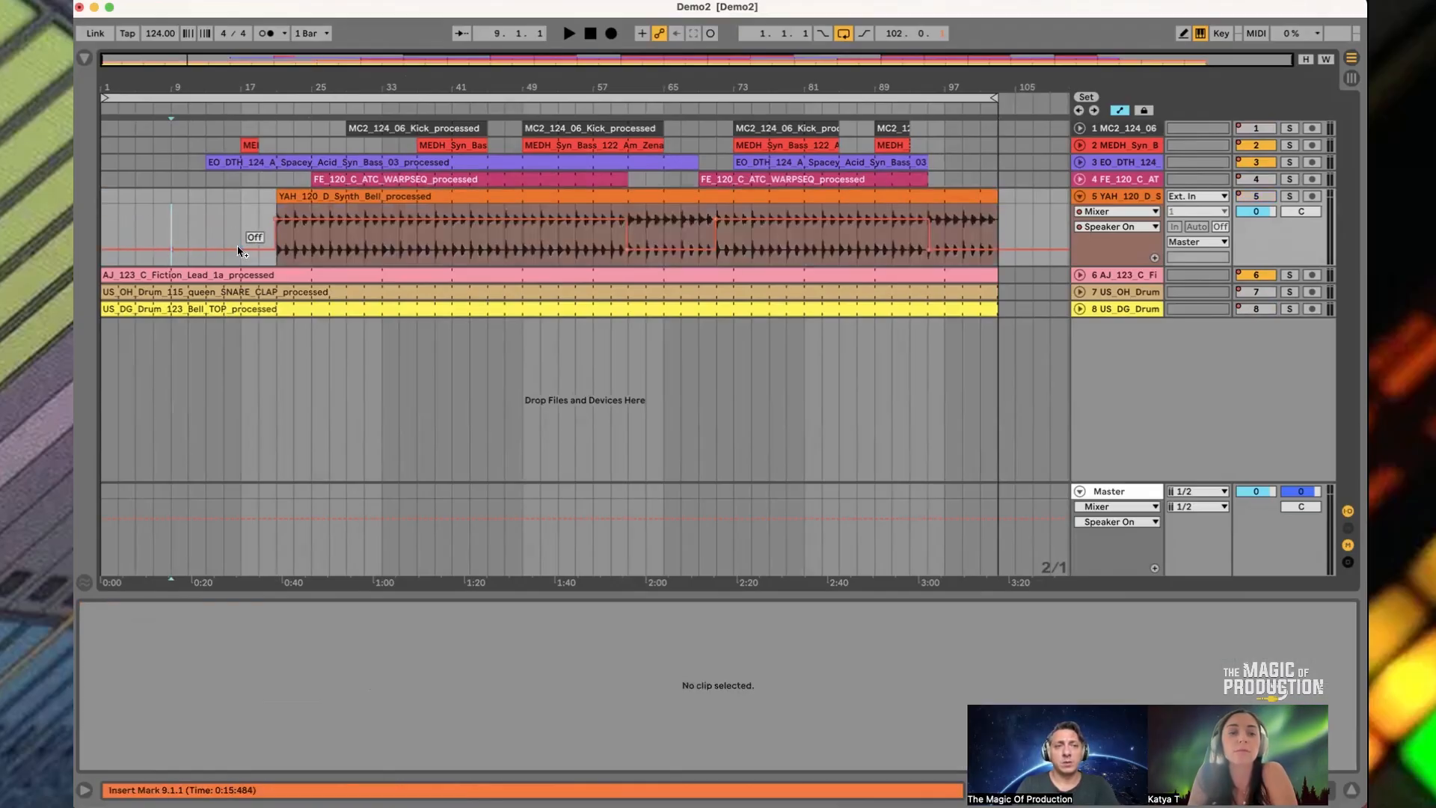
Redraw the synth bell's Speaker On automation so it switches on exactly at bar 21
{"action": "key", "text": "b"}
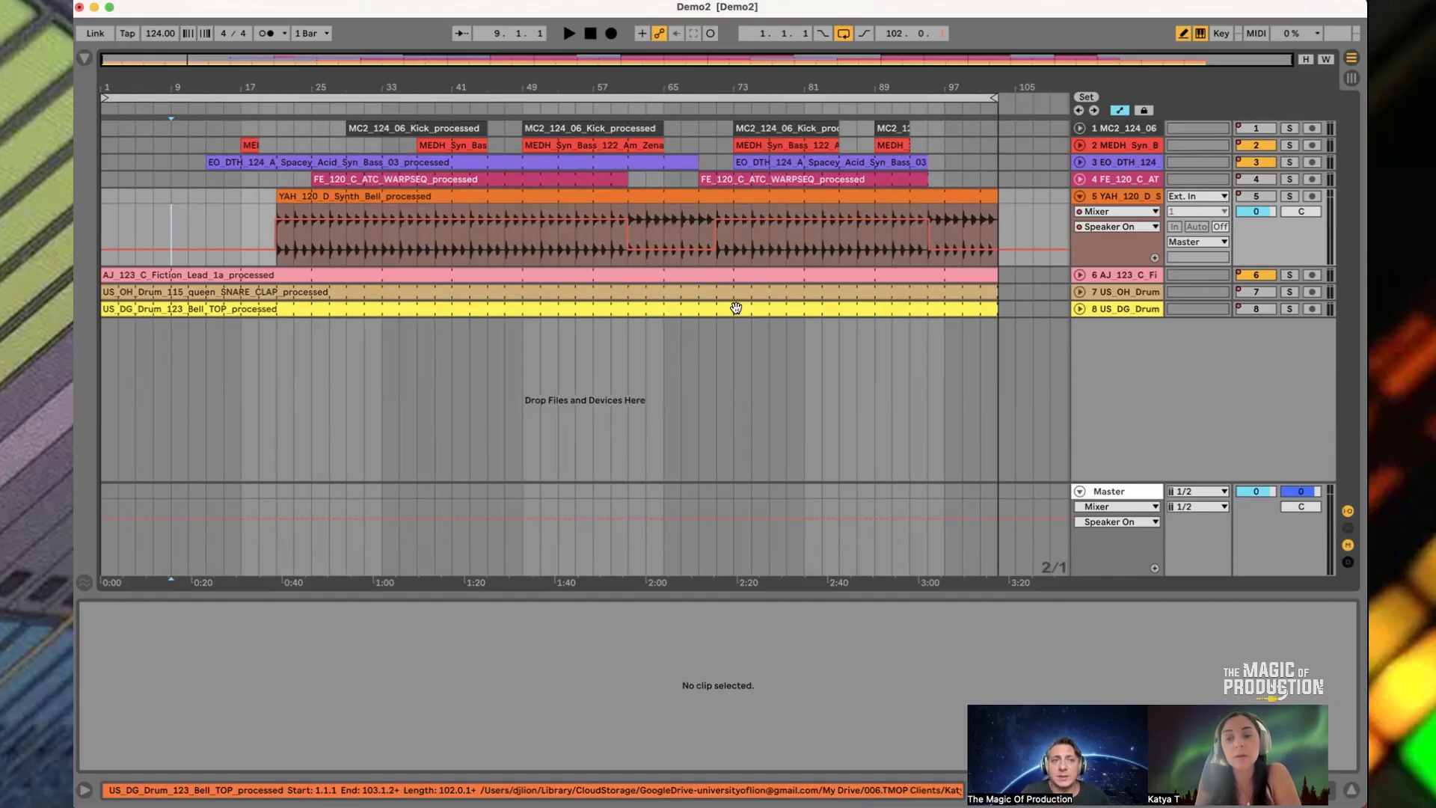
{"action": "mouse_move", "coordinate": [271, 92]}
{"action": "left_mouse_down"}
{"action": "mouse_move", "coordinate": [315, 143]}
{"action": "mouse_move", "coordinate": [411, 204]}
{"action": "left_mouse_up"}
{"action": "left_click", "coordinate": [417, 251]}
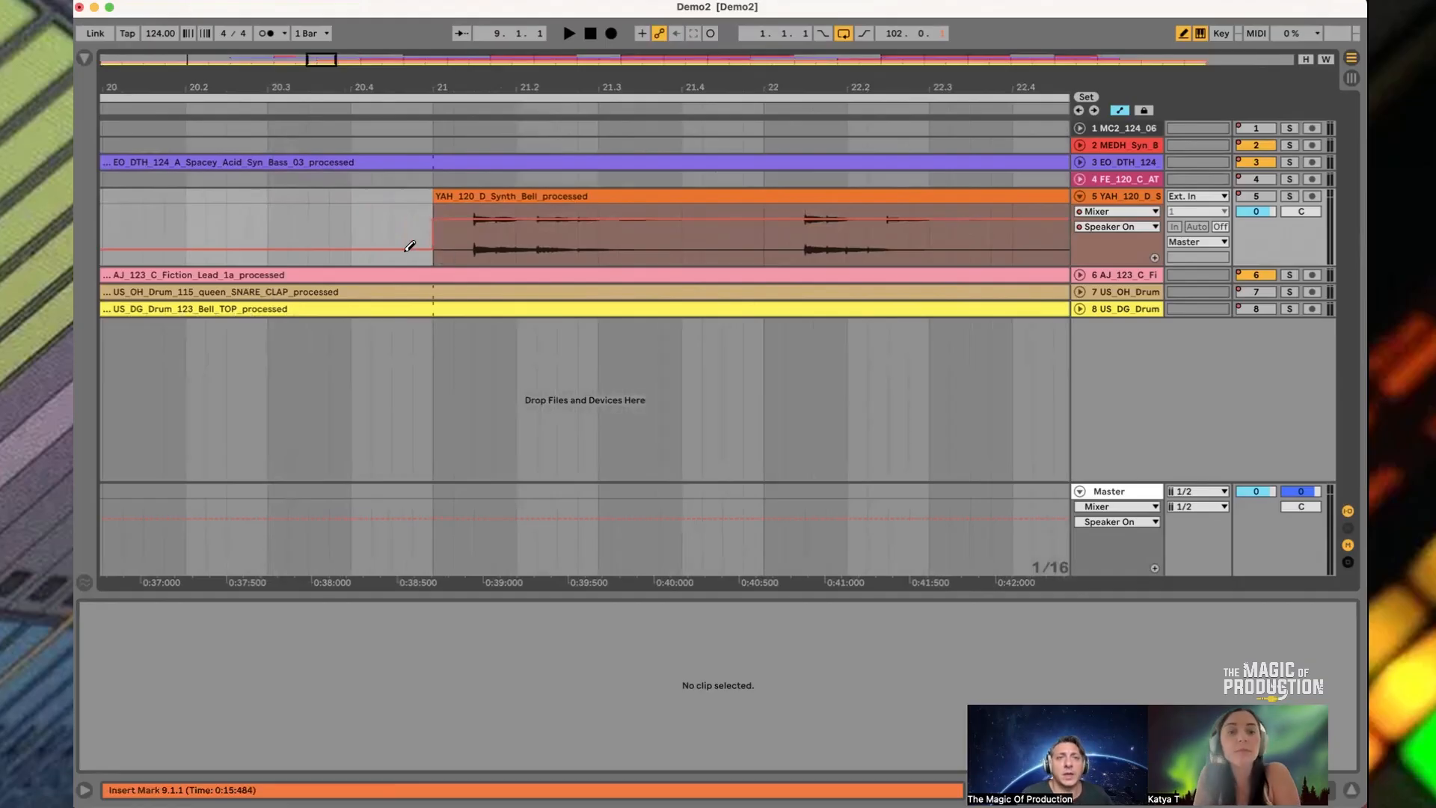
{"action": "left_click_drag", "start_coordinate": [484, 78], "coordinate": [279, 83]}
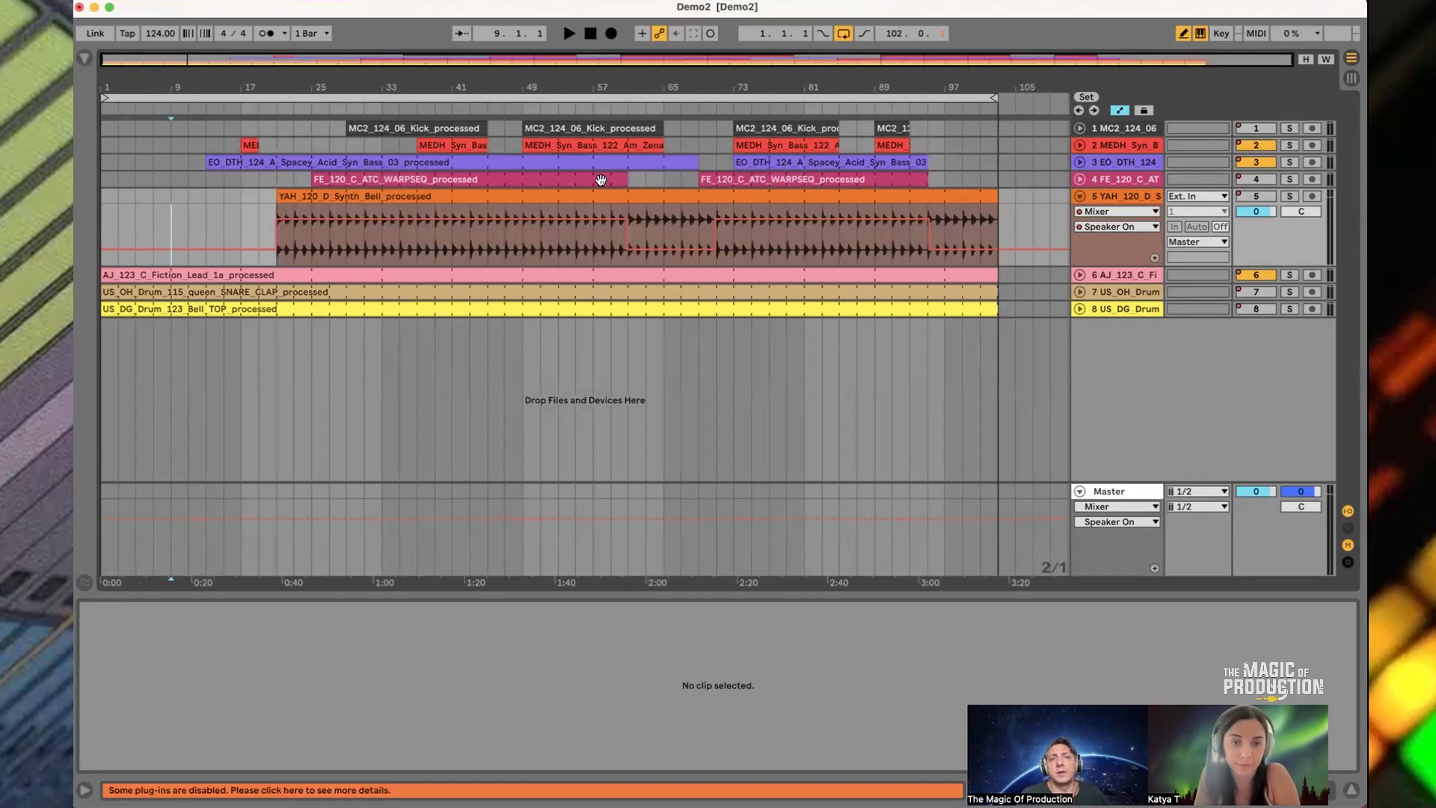
Unfold the Fiction Lead track and delete its muted clip section at bars 77–89
{"action": "left_click", "coordinate": [1079, 274]}
{"action": "left_click", "coordinate": [955, 61]}
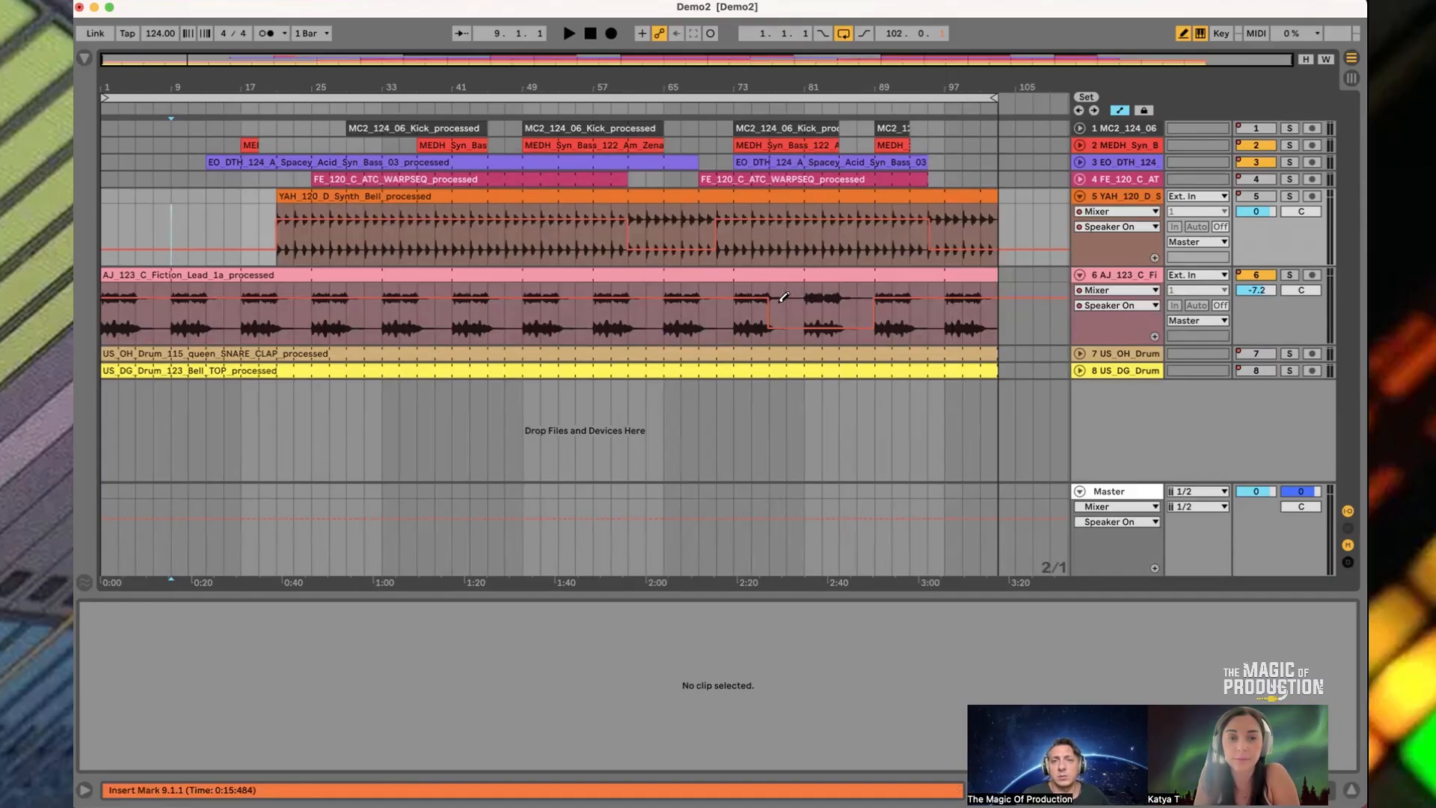
{"action": "key", "text": "b"}
{"action": "mouse_move", "coordinate": [813, 299]}
{"action": "left_mouse_down"}
{"action": "mouse_move", "coordinate": [777, 284]}
{"action": "mouse_move", "coordinate": [874, 275]}
{"action": "left_mouse_up"}
{"action": "key", "text": "Delete"}
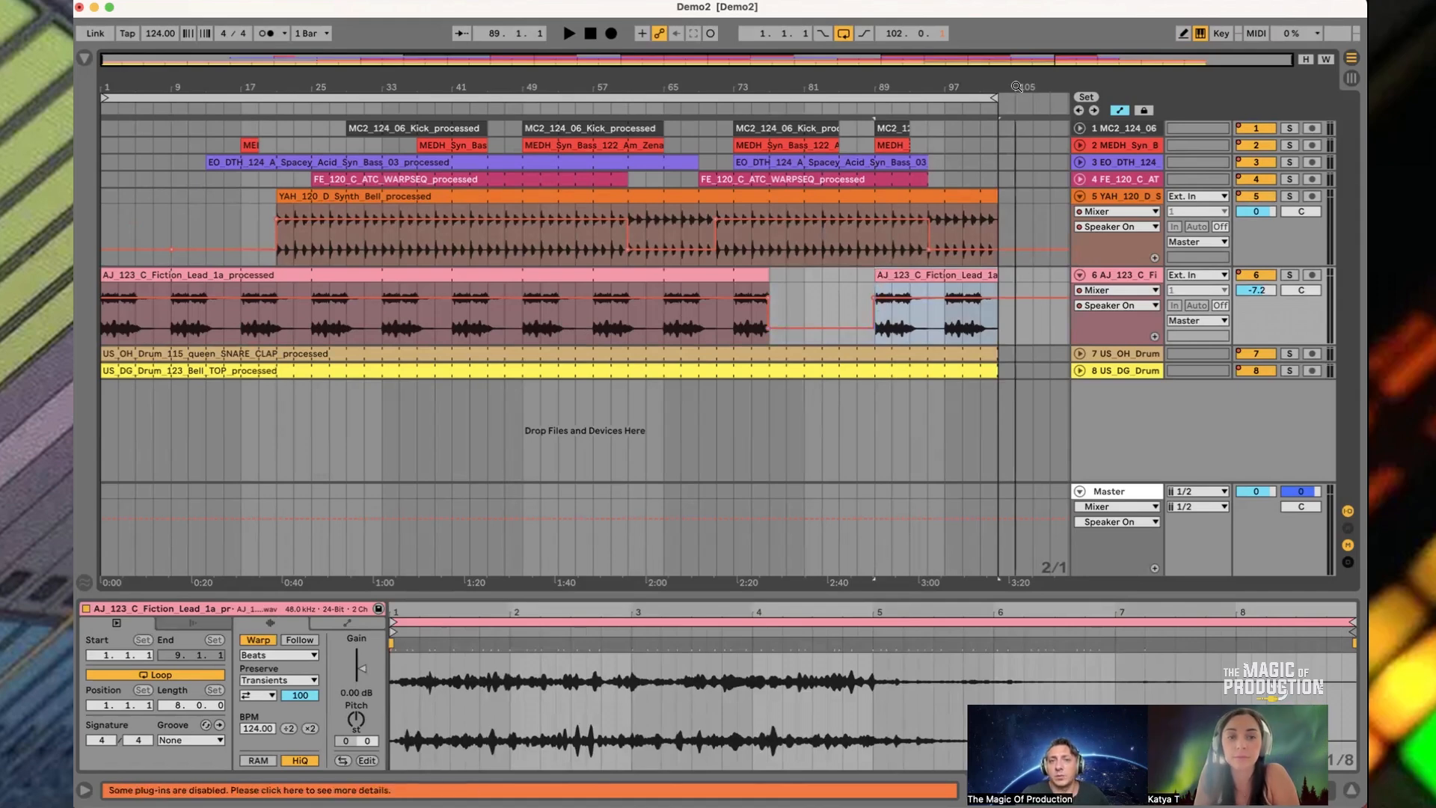
Try to shorten the first Fiction Lead clip to end at bar 61
{"action": "left_click", "coordinate": [771, 278]}
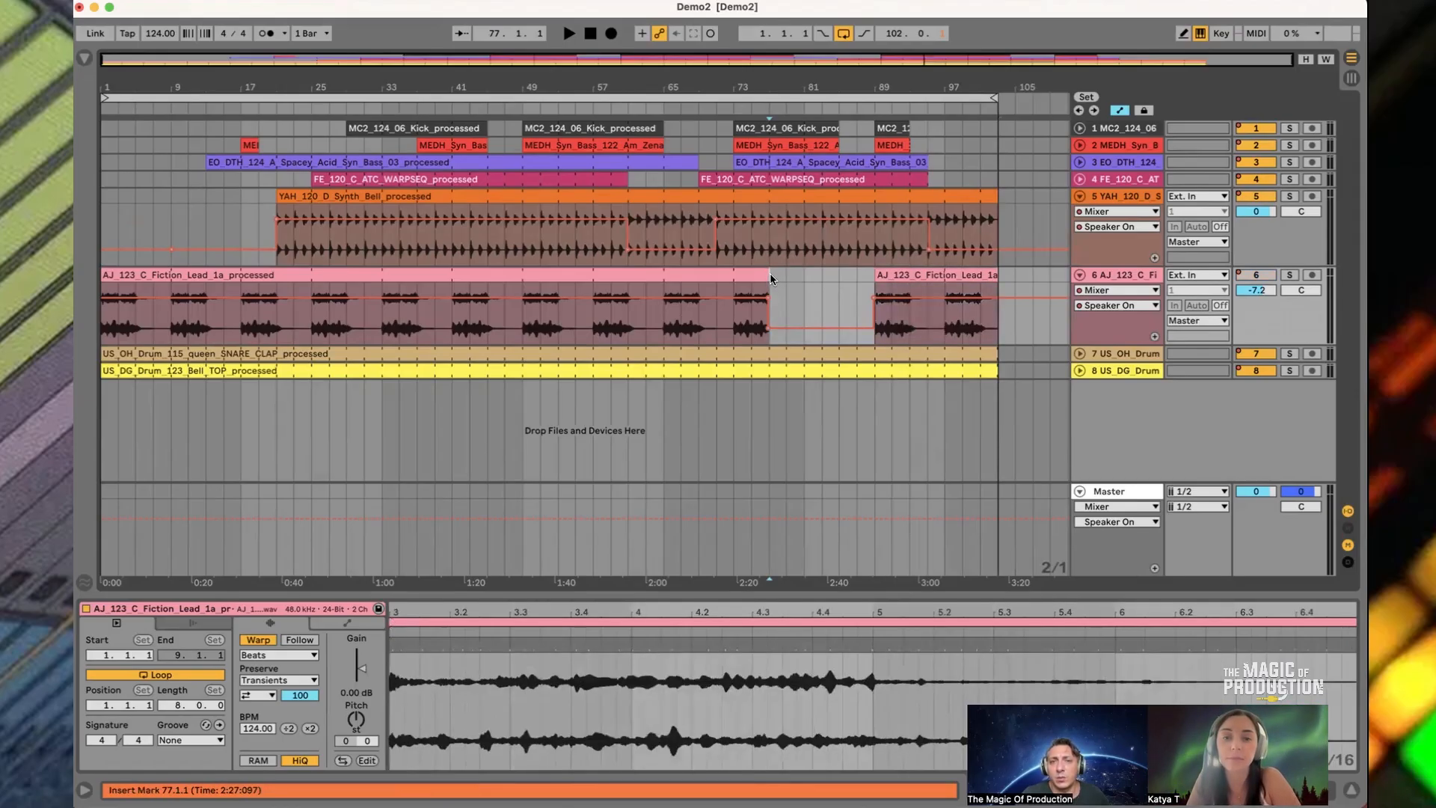
{"action": "left_click", "coordinate": [767, 277]}
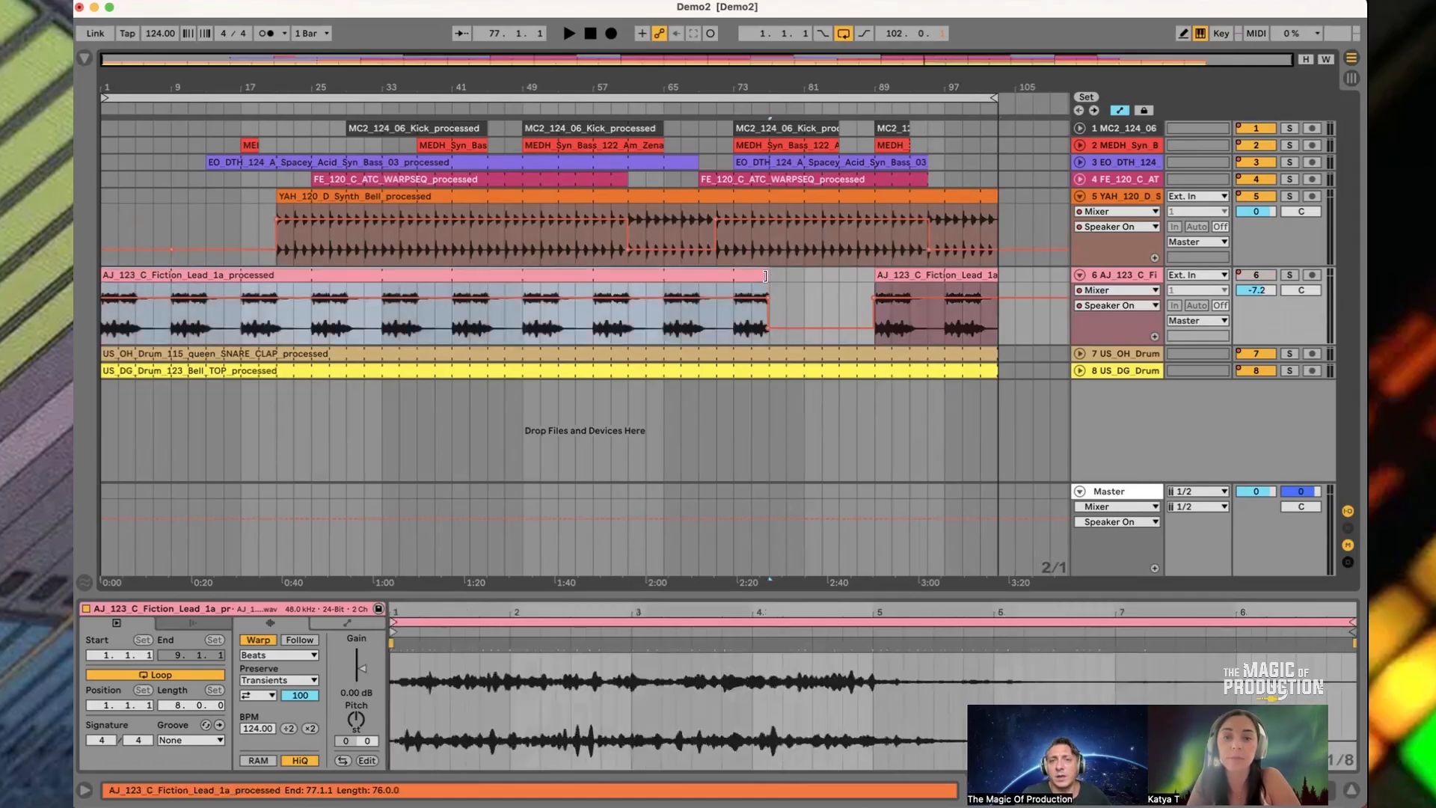
{"action": "left_click_drag", "start_coordinate": [751, 279], "coordinate": [632, 271]}
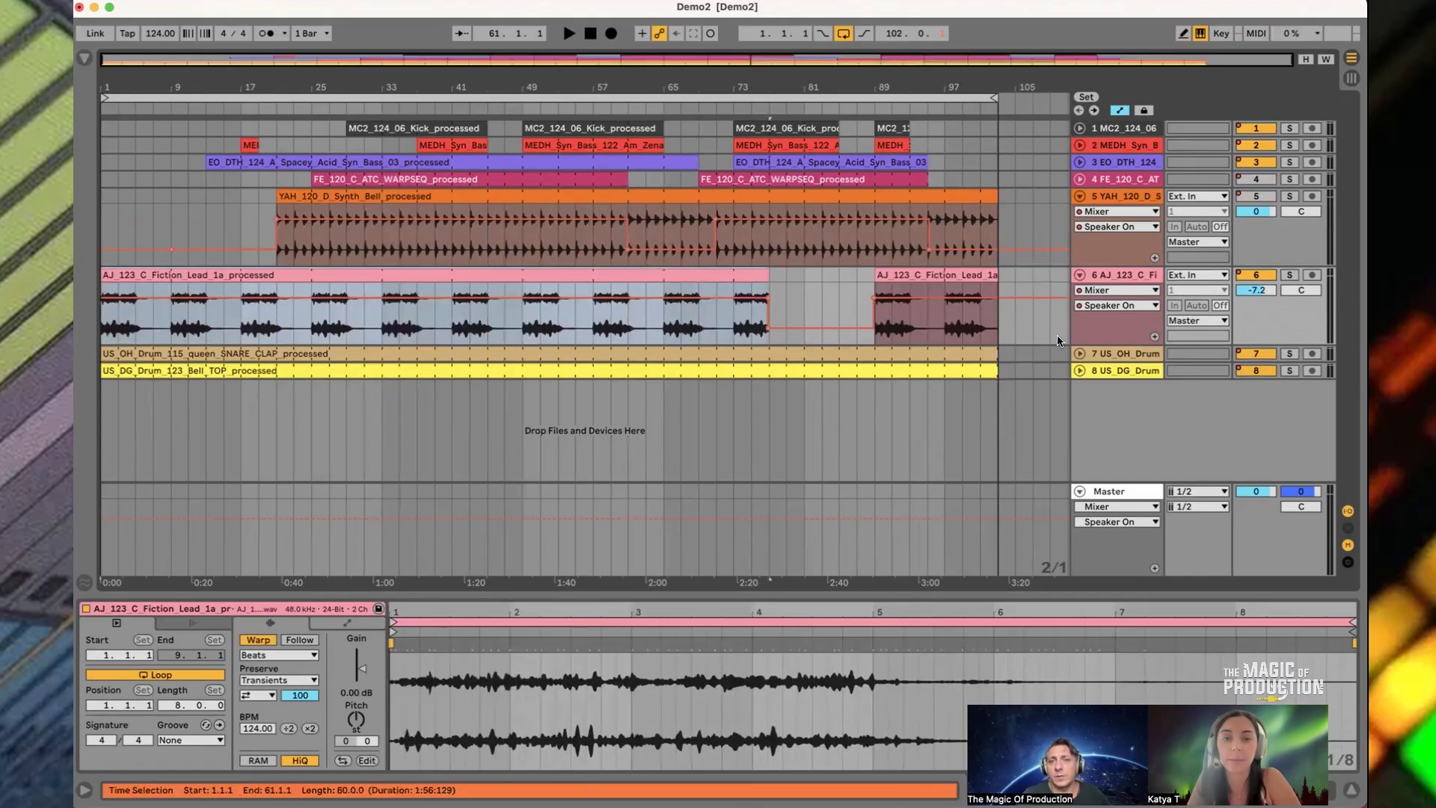
Fold the Fiction Lead track and unfold the snare clap track to expose its Speaker On automation
{"action": "left_click", "coordinate": [1079, 274]}
{"action": "left_click", "coordinate": [1080, 291]}
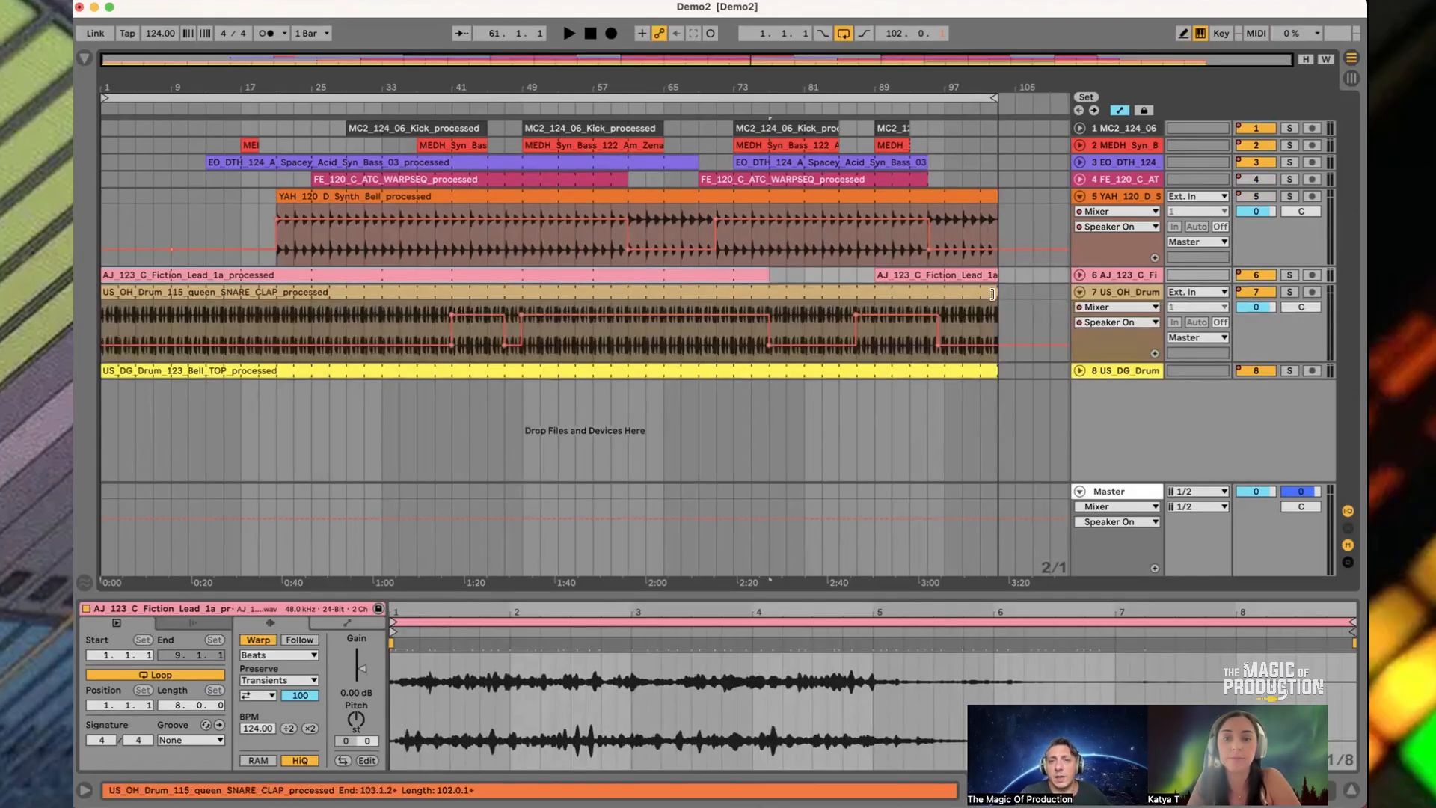
{"action": "mouse_move", "coordinate": [938, 328]}
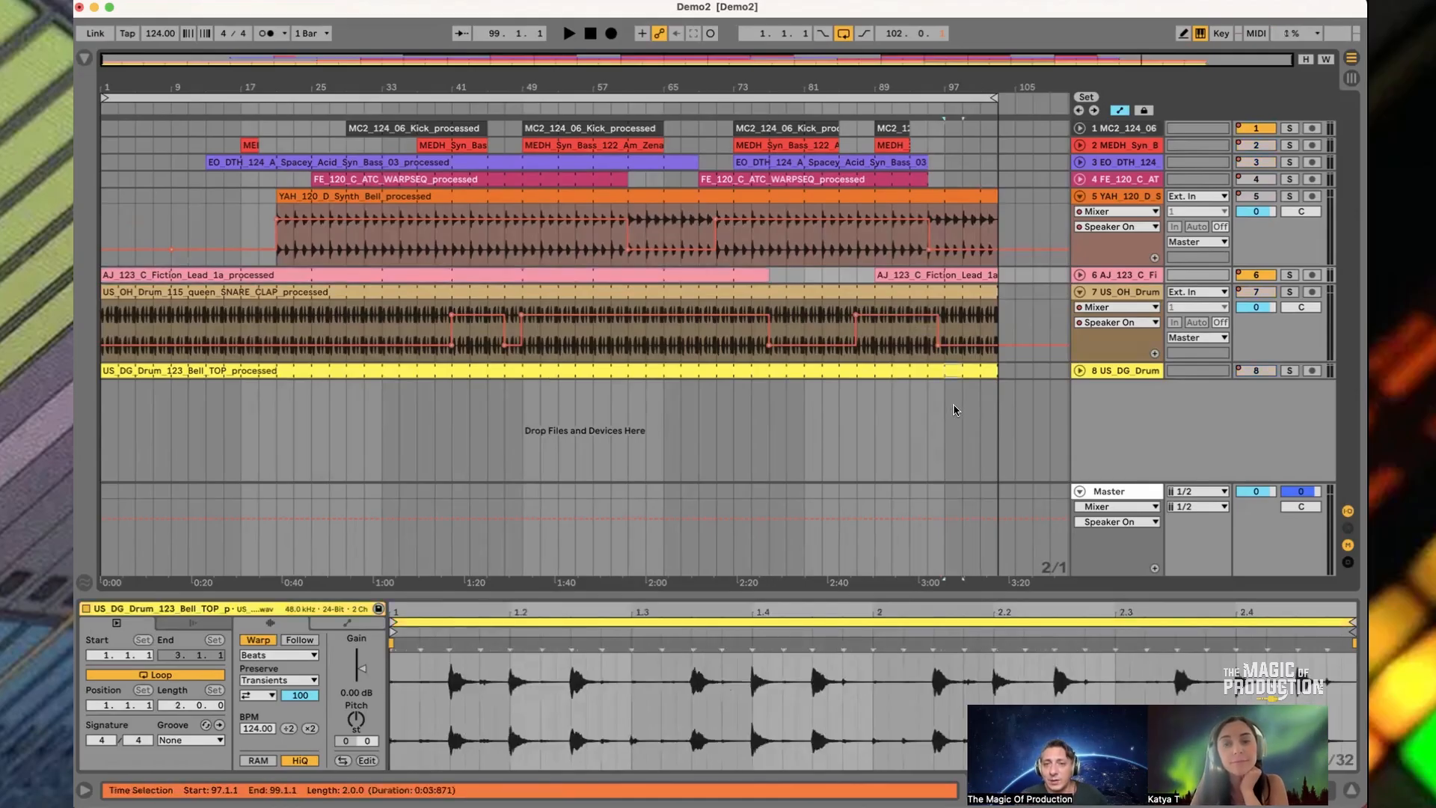
{"action": "left_click", "coordinate": [1023, 371]}
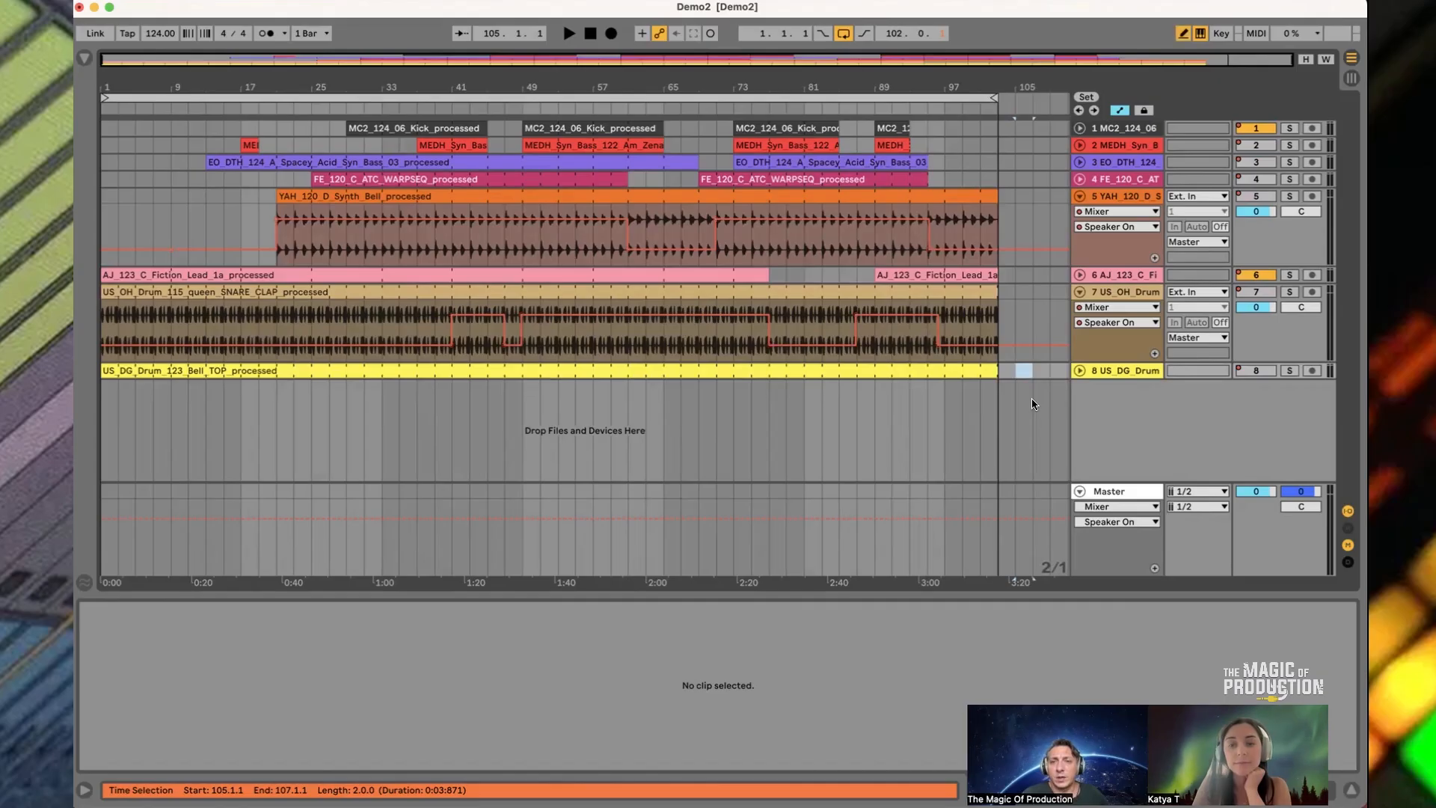
Redraw the snare clap's Speaker On automation so its final switch-off falls exactly on bar 97
{"action": "key", "text": "b"}
{"action": "left_click", "coordinate": [940, 320]}
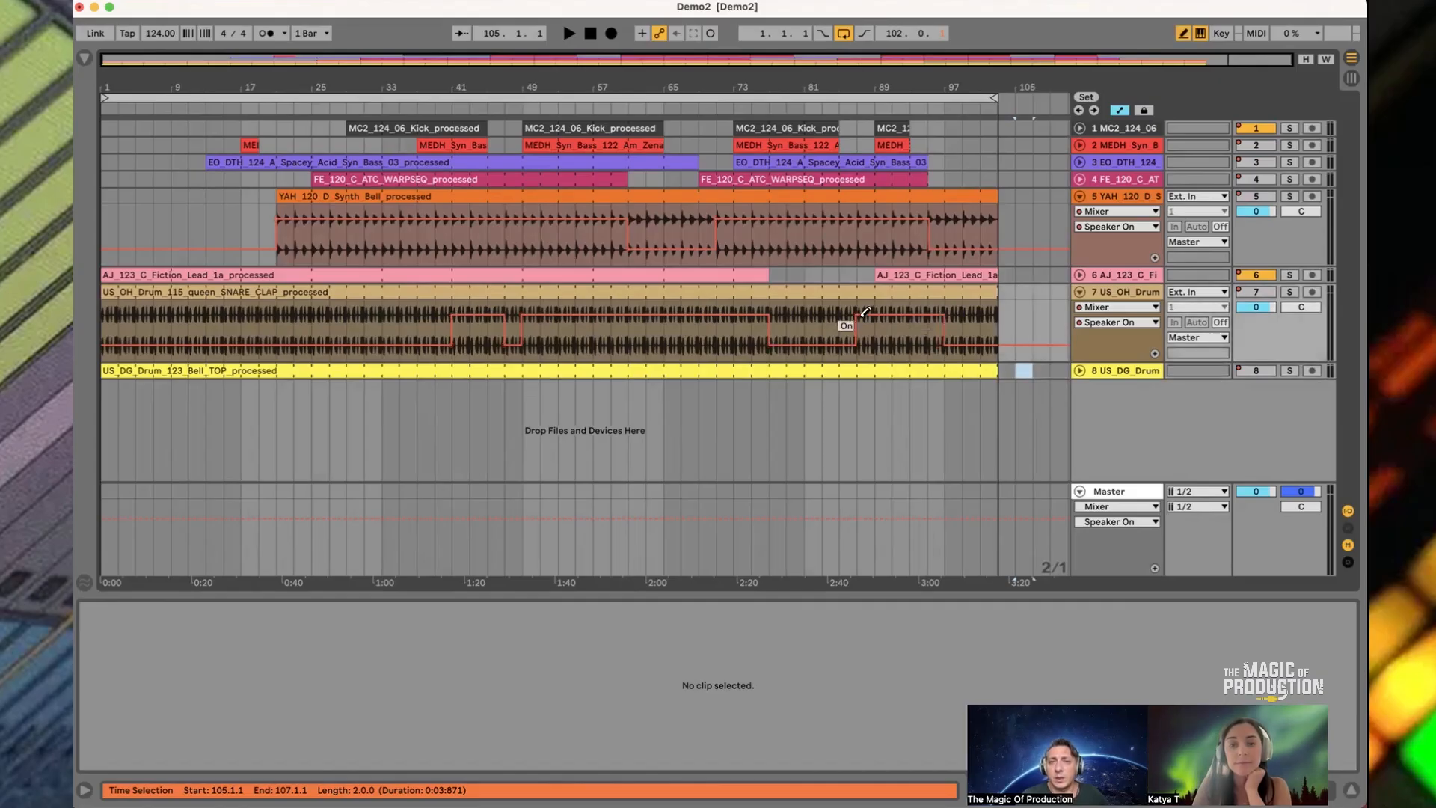
{"action": "left_click", "coordinate": [778, 311]}
{"action": "left_click", "coordinate": [778, 346]}
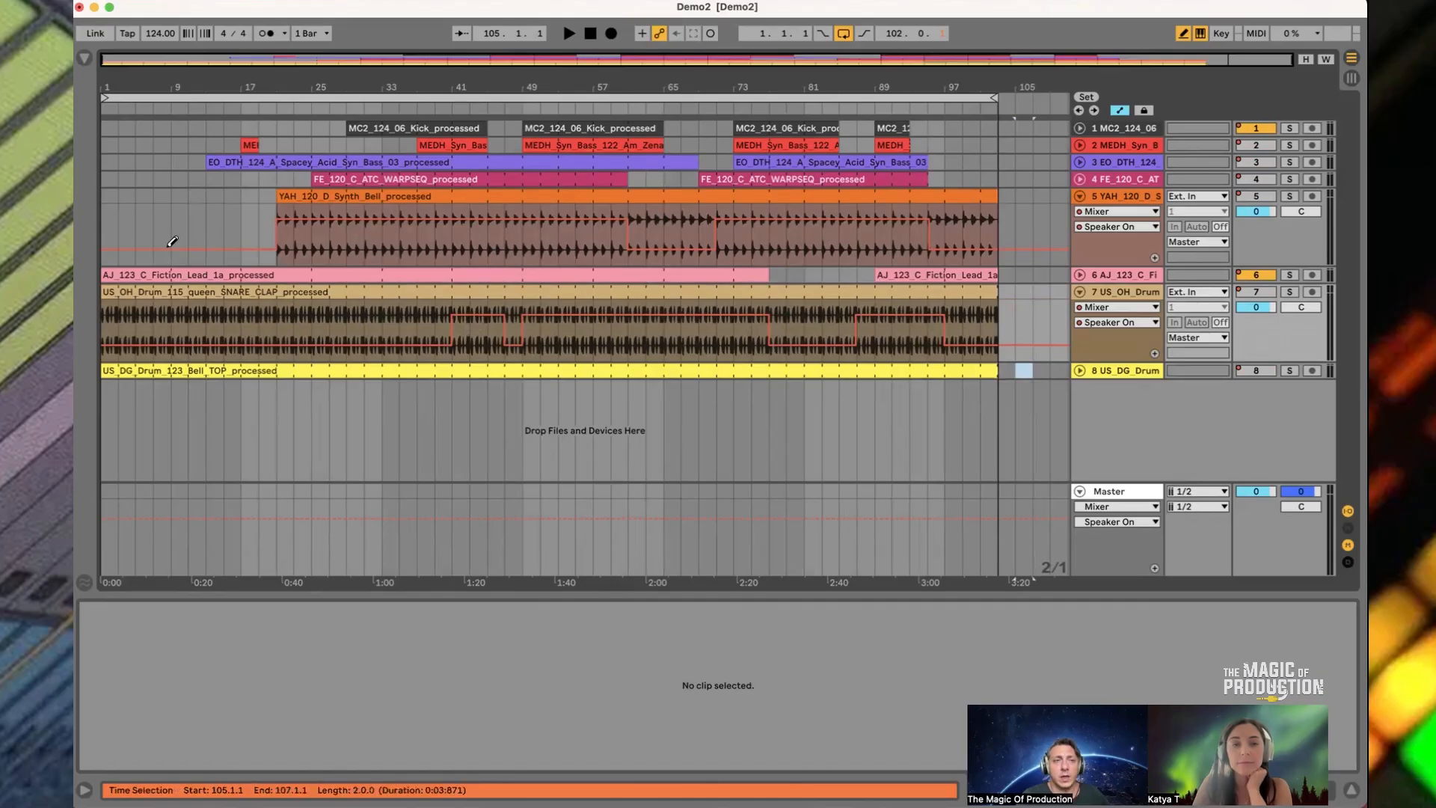
Trim the snare clap clip to start at bar 41 and delete its muted section at bars 47–49
{"action": "left_click_drag", "start_coordinate": [102, 315], "coordinate": [454, 314]}
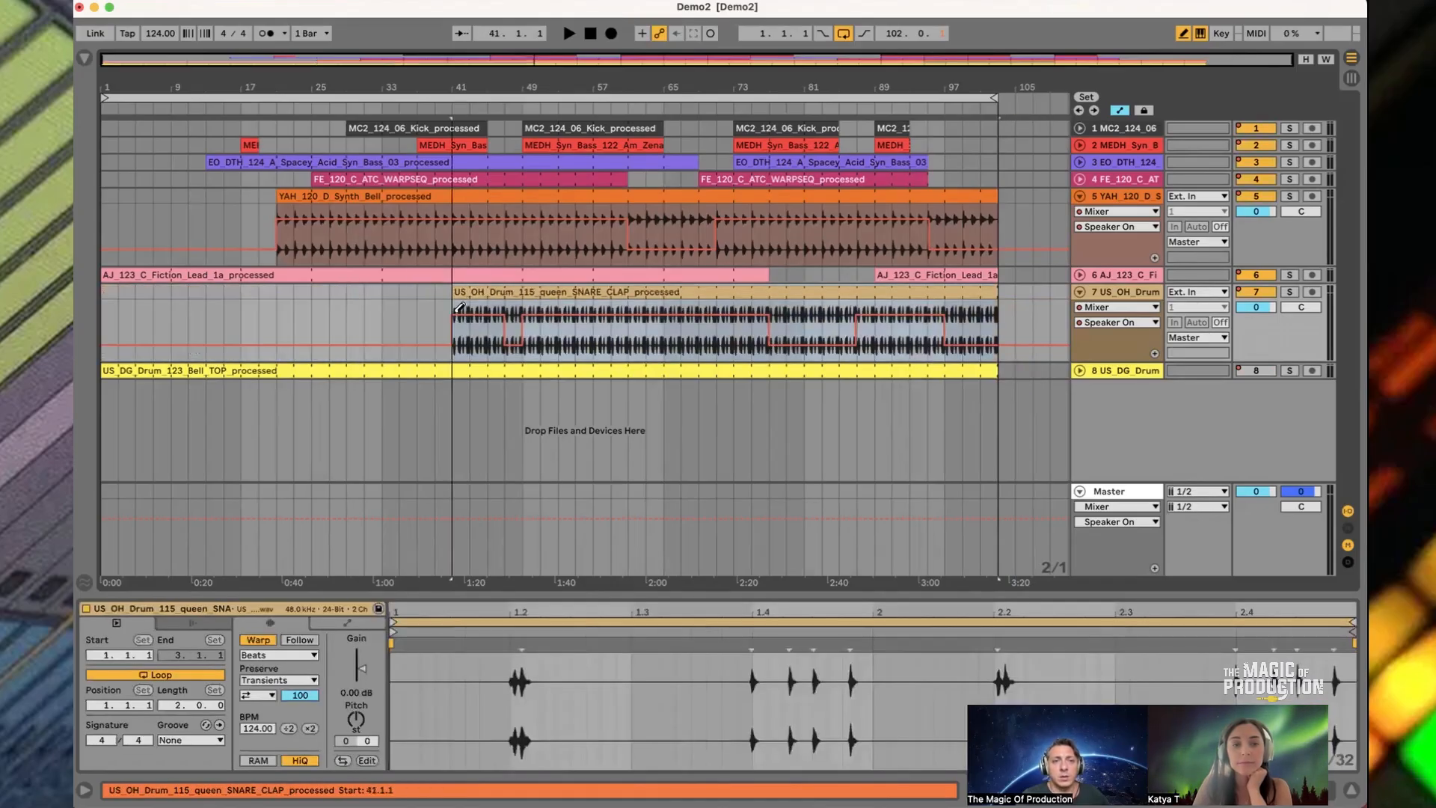
{"action": "scroll", "coordinate": [515, 303], "scroll_direction": "up", "scroll_amount": 5}
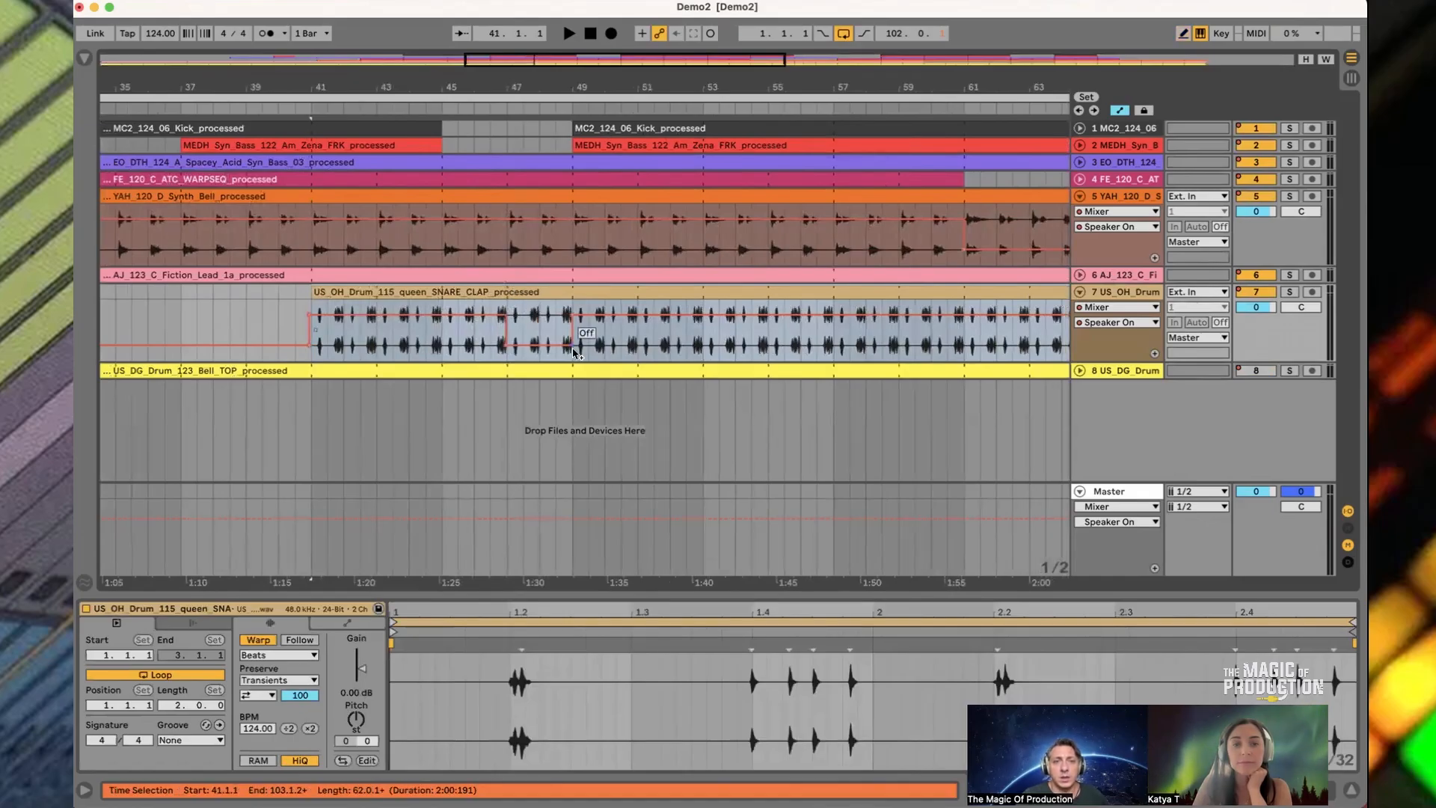
{"action": "left_click_drag", "start_coordinate": [573, 348], "coordinate": [508, 346]}
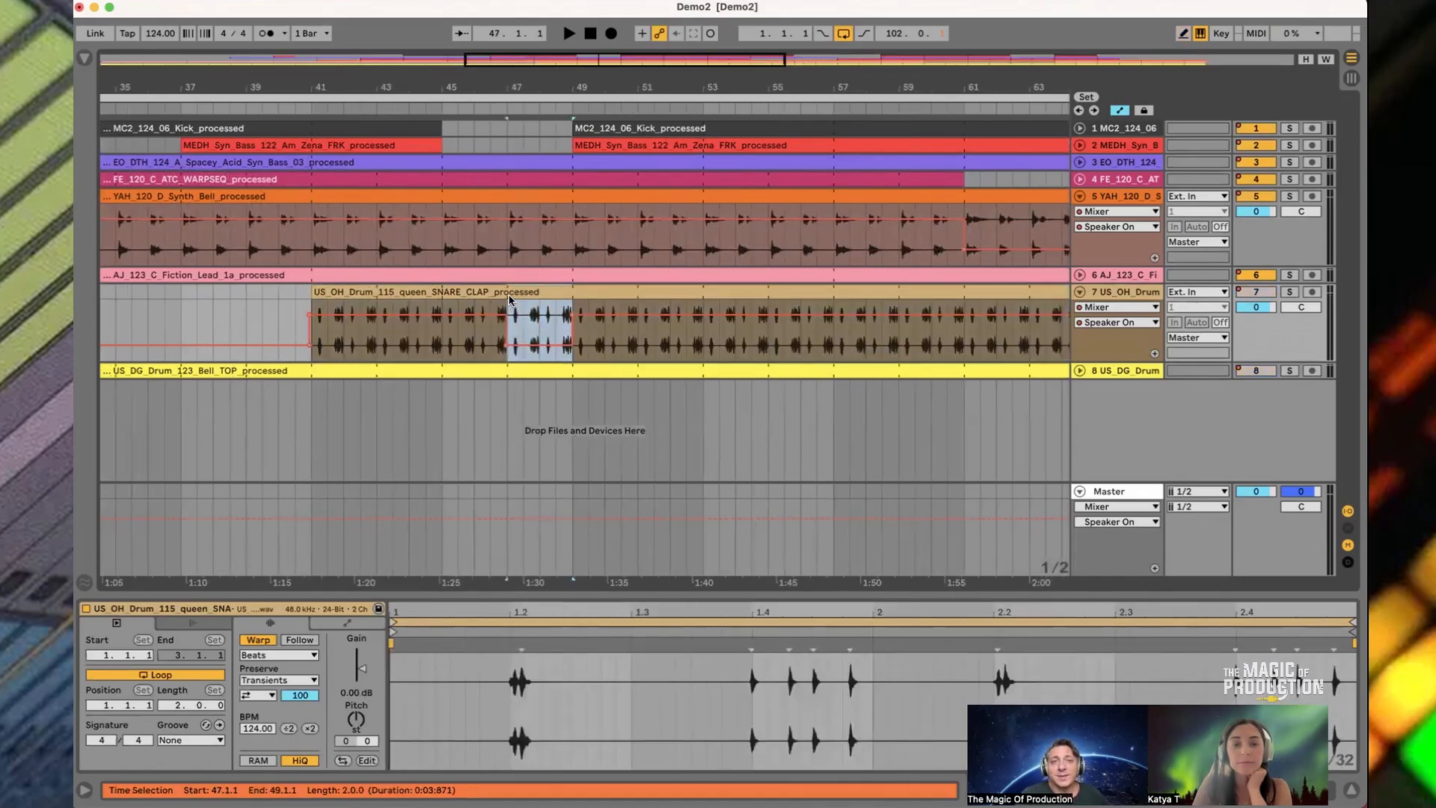
{"action": "key", "text": "Delete"}
Delete the snare clap's muted section at bars 77–87 and shorten its last clip to end at bar 97
{"action": "left_click_drag", "start_coordinate": [612, 81], "coordinate": [534, 28]}
{"action": "left_click_drag", "start_coordinate": [860, 356], "coordinate": [776, 316]}
{"action": "key", "text": "Delete"}
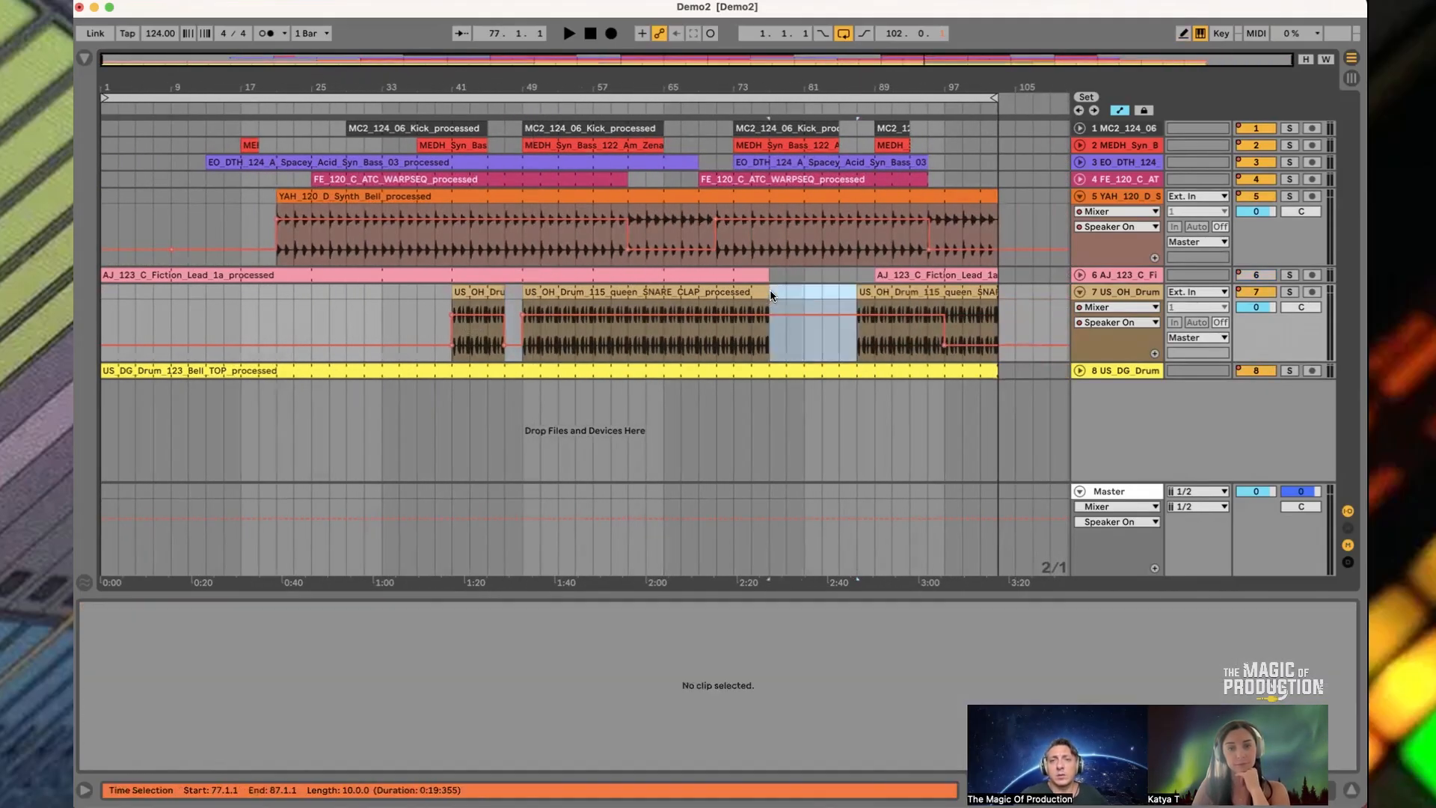
{"action": "left_click_drag", "start_coordinate": [991, 290], "coordinate": [952, 292]}
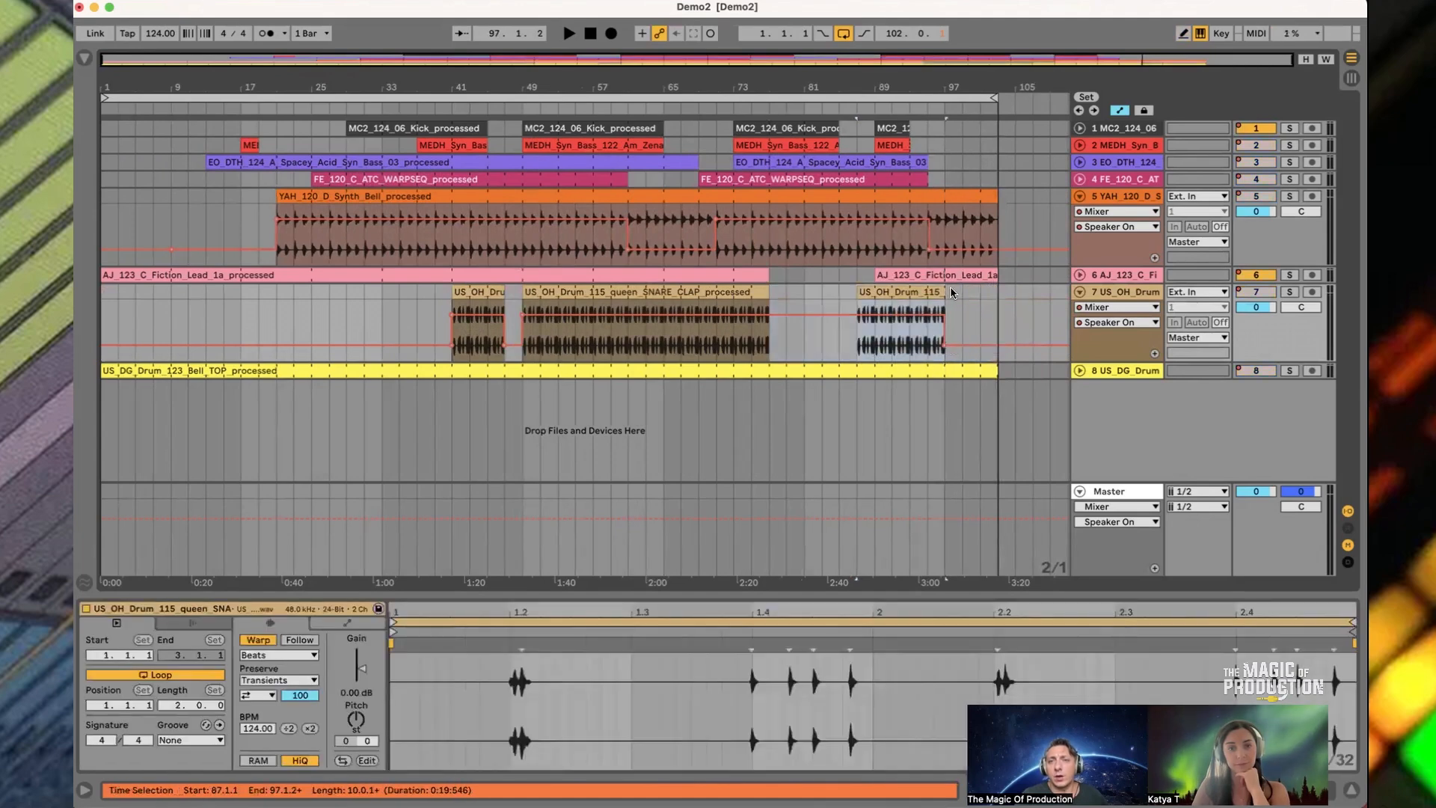
{"action": "left_click", "coordinate": [1079, 291]}
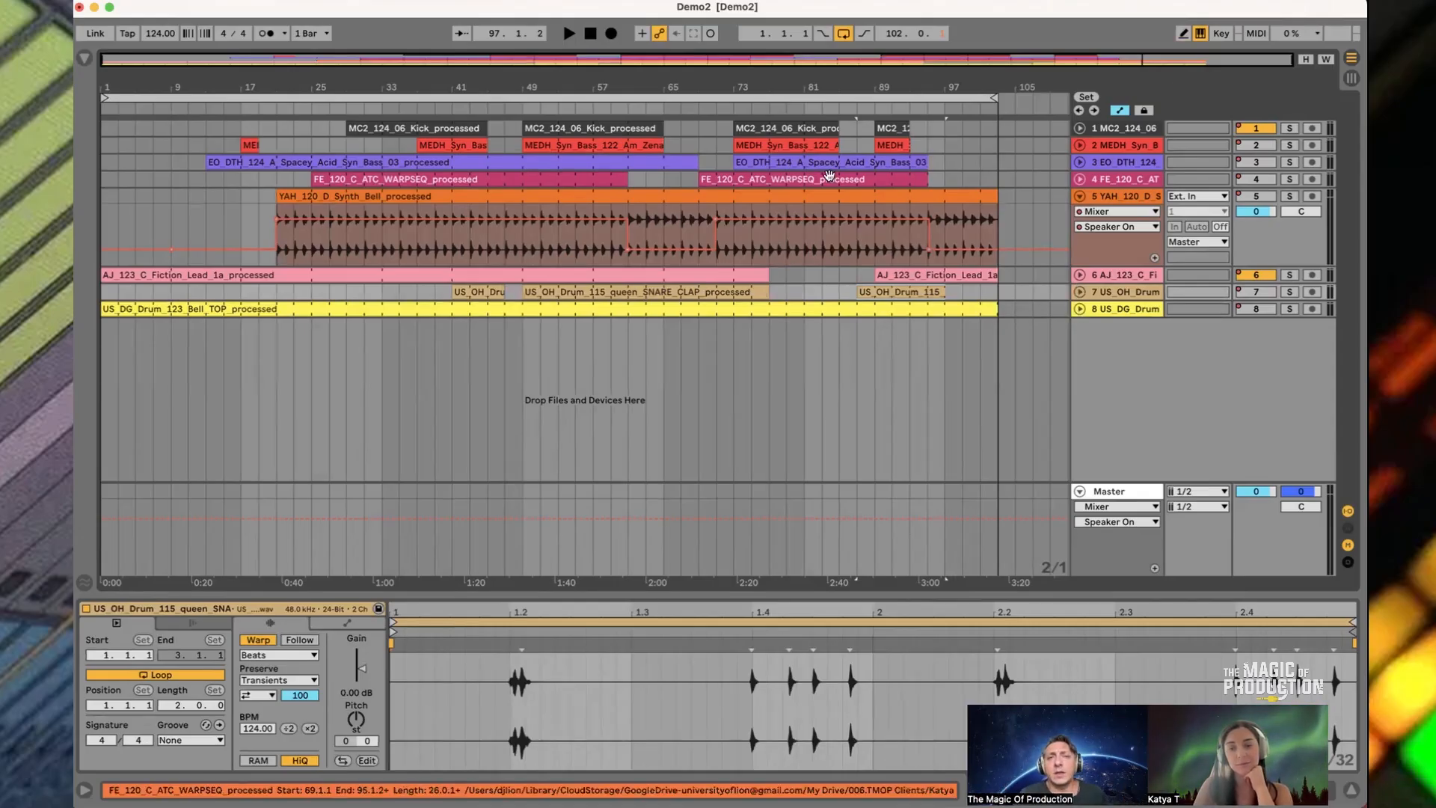
Delete the time at bars 49–57 across all tracks and undo the deletion
{"action": "left_click_drag", "start_coordinate": [994, 128], "coordinate": [663, 308]}
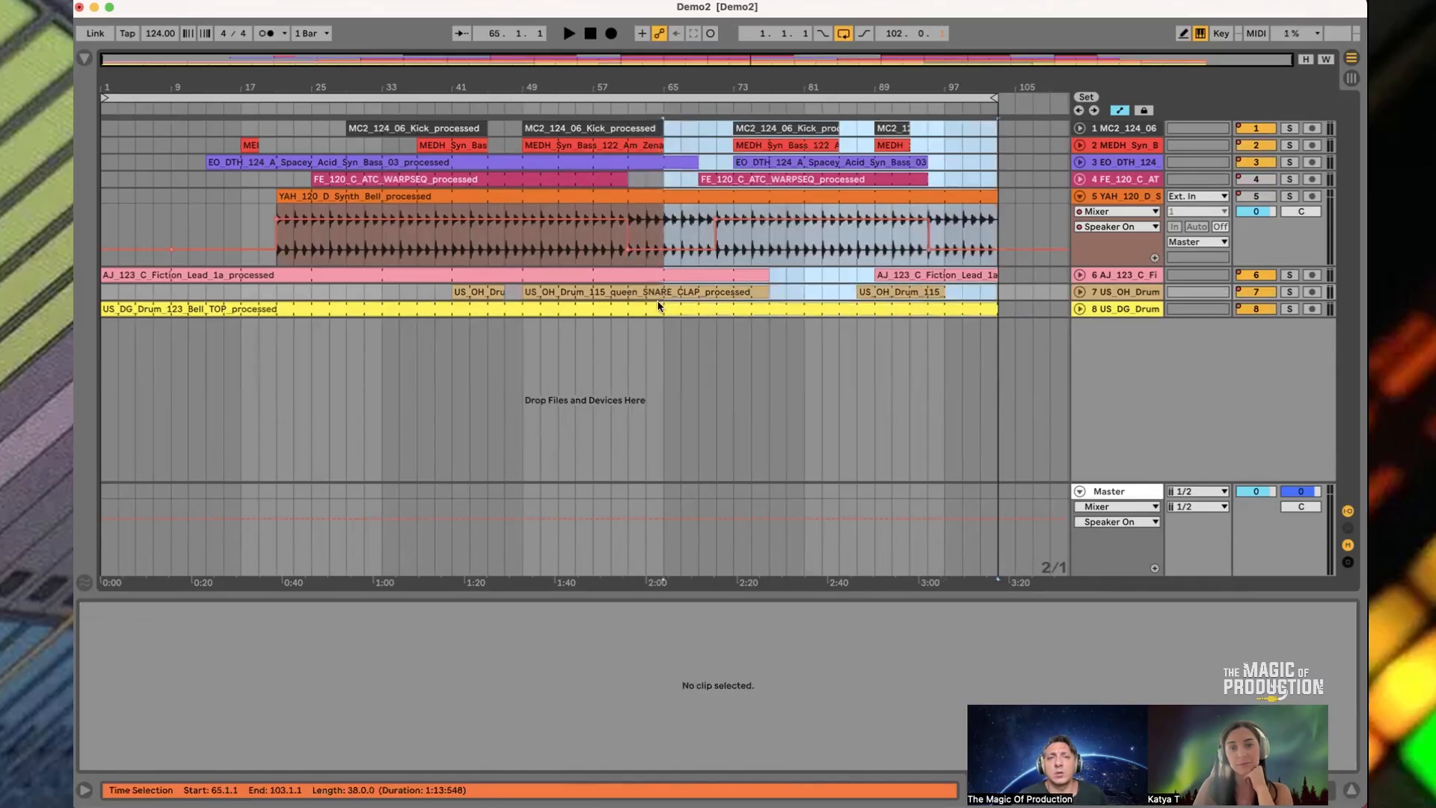
{"action": "left_click_drag", "start_coordinate": [522, 314], "coordinate": [592, 104]}
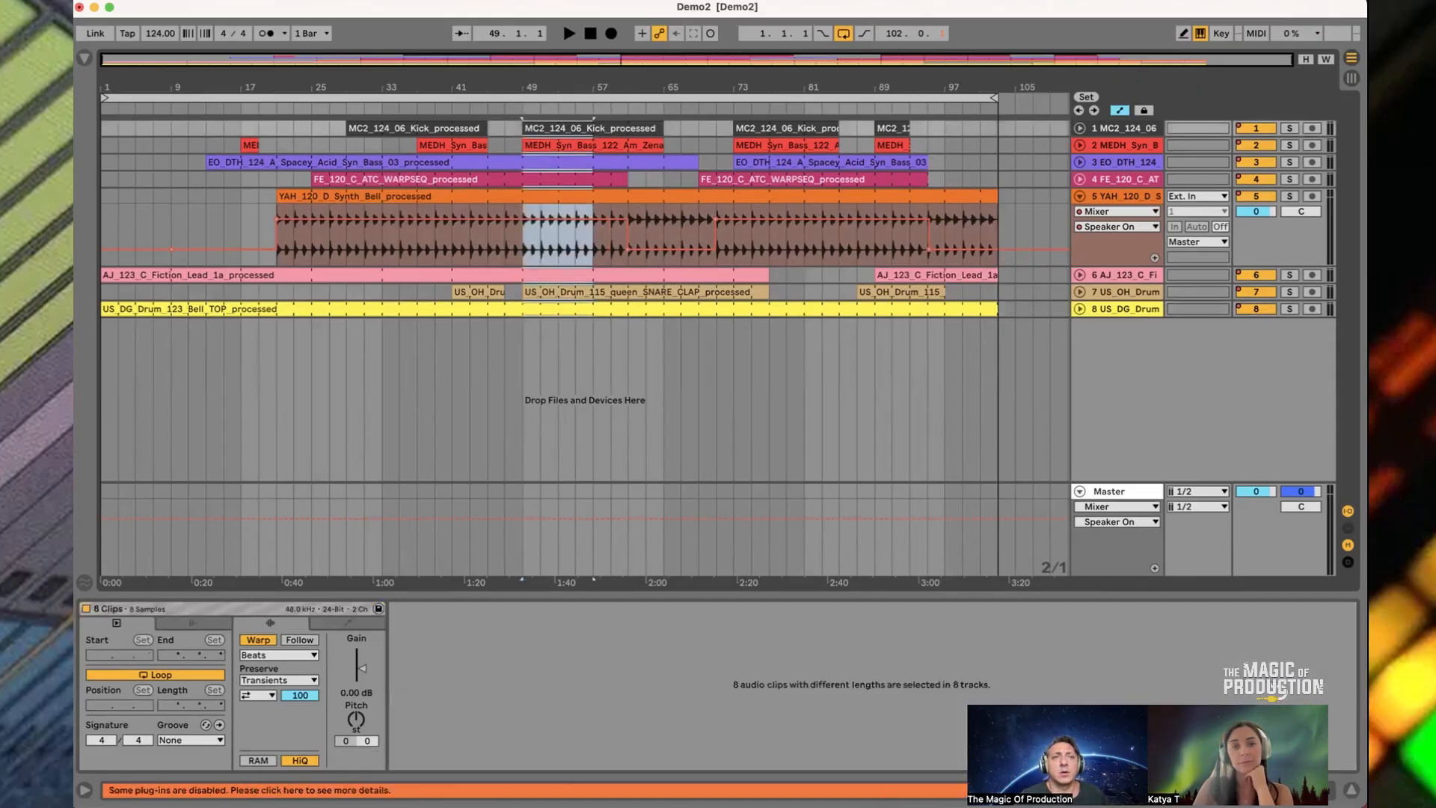
{"action": "left_click", "coordinate": [181, 0]}
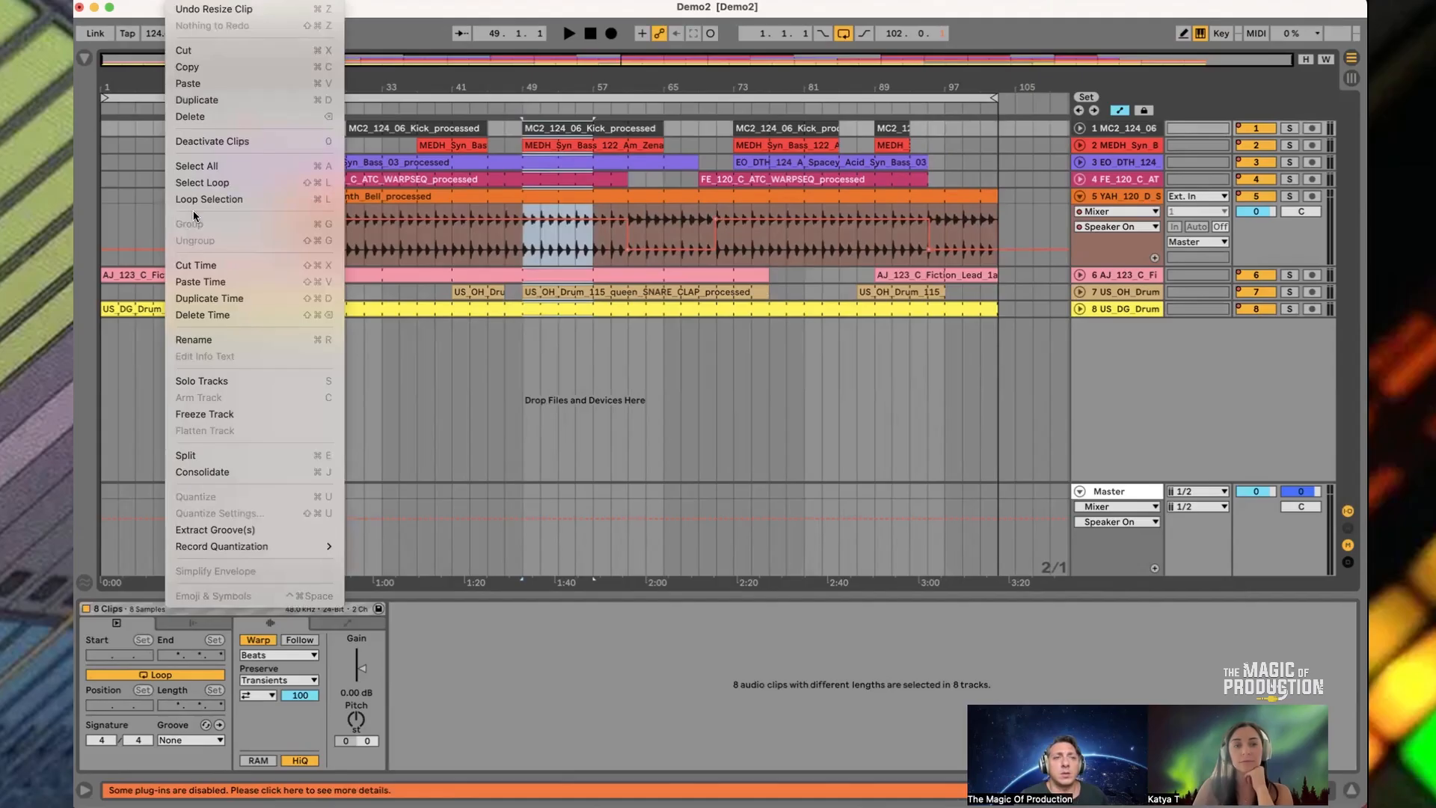
{"action": "left_click", "coordinate": [217, 314]}
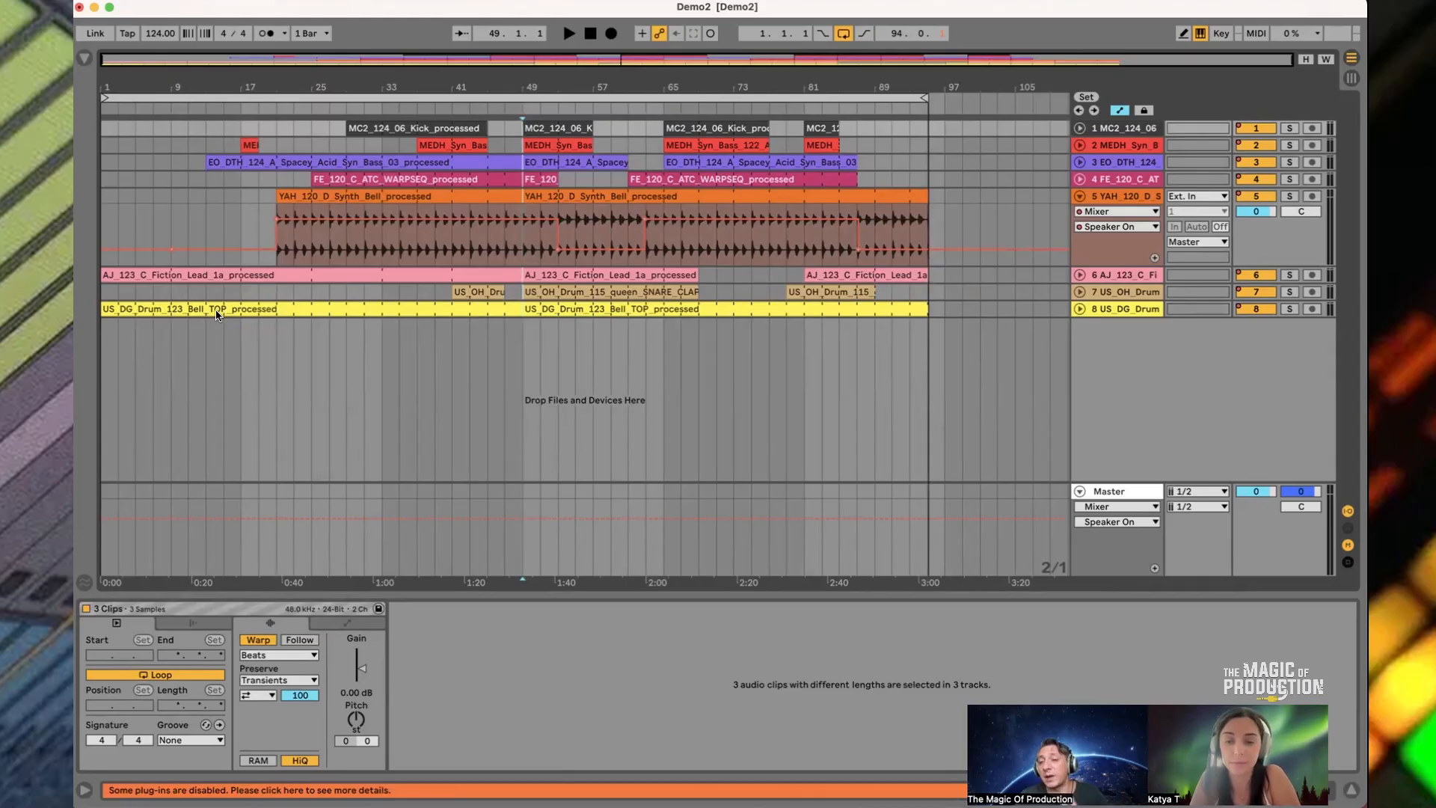
{"action": "key", "text": "super+shift+d"}
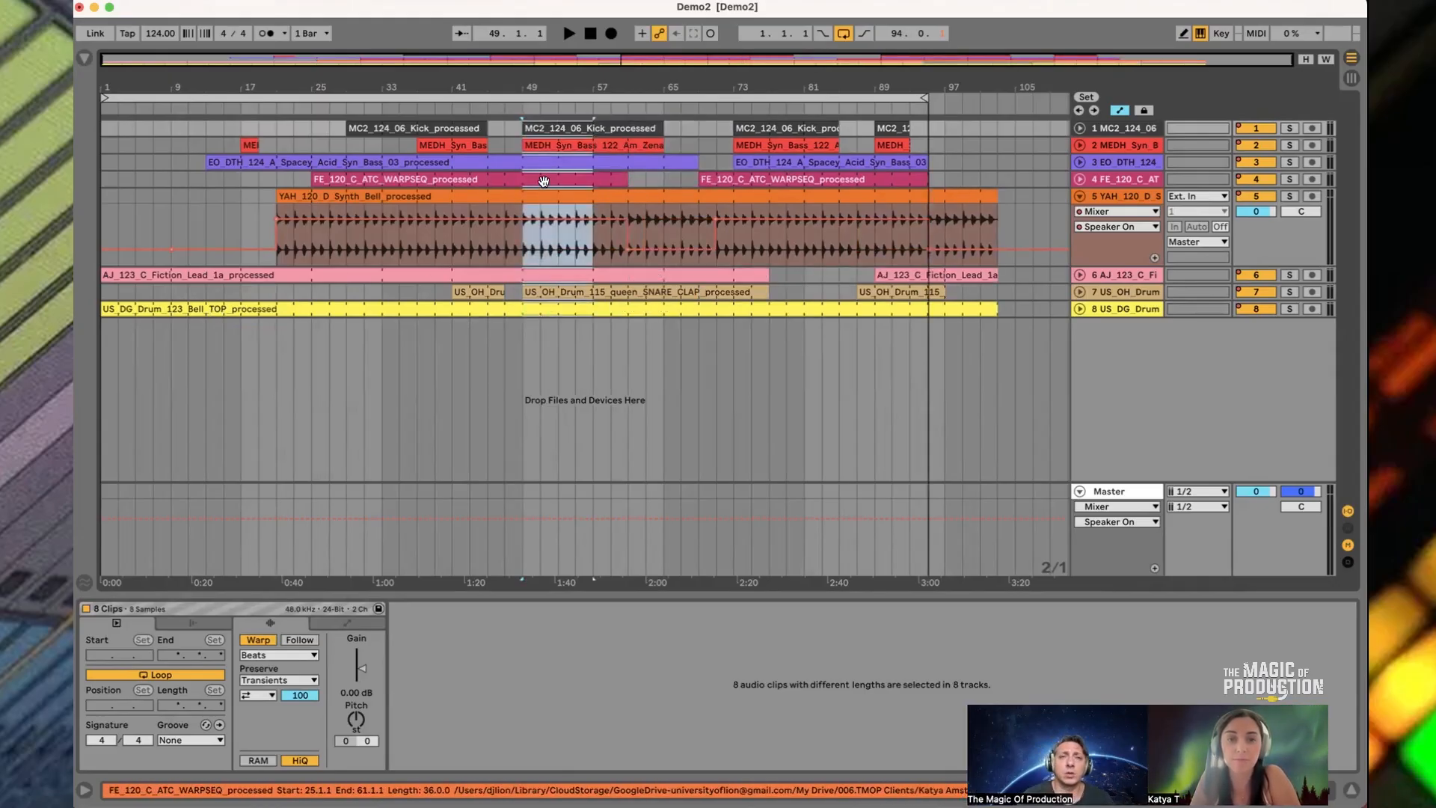
Duplicate the time at bars 49–57 across all tracks and undo the duplication
{"action": "left_click", "coordinate": [147, 1]}
{"action": "mouse_move", "coordinate": [180, 1]}
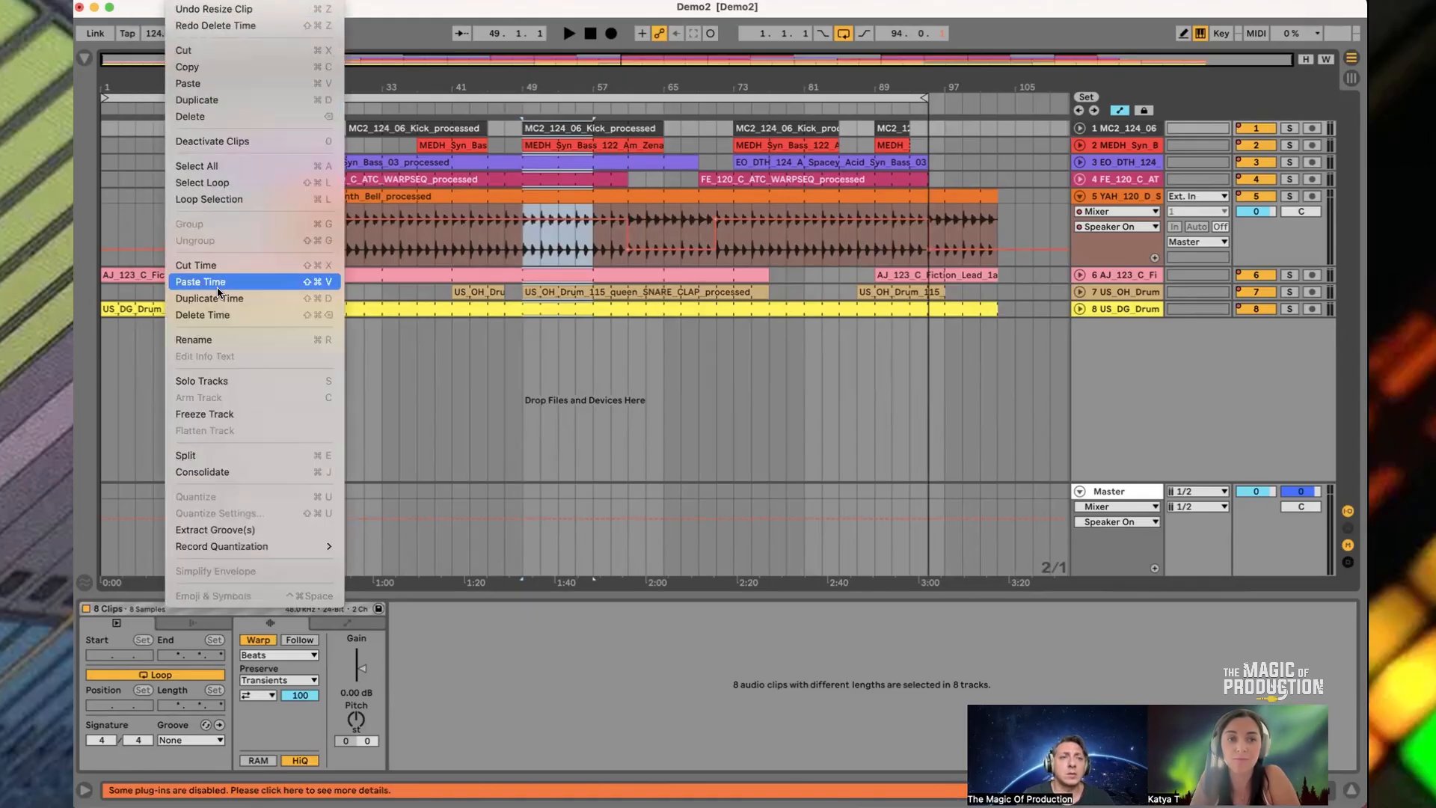
{"action": "left_click", "coordinate": [229, 298]}
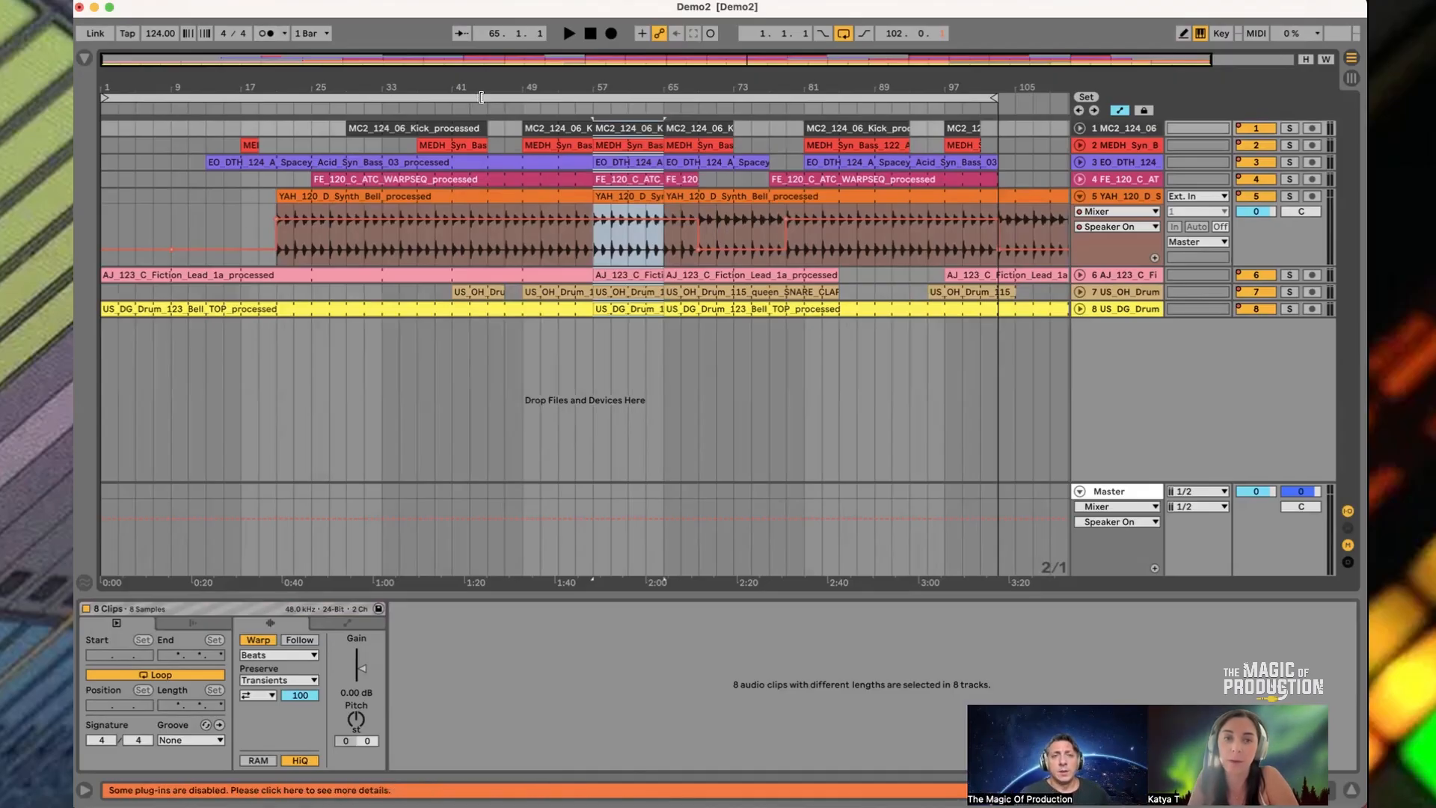
{"action": "key", "text": "super+shift+BackSpace"}
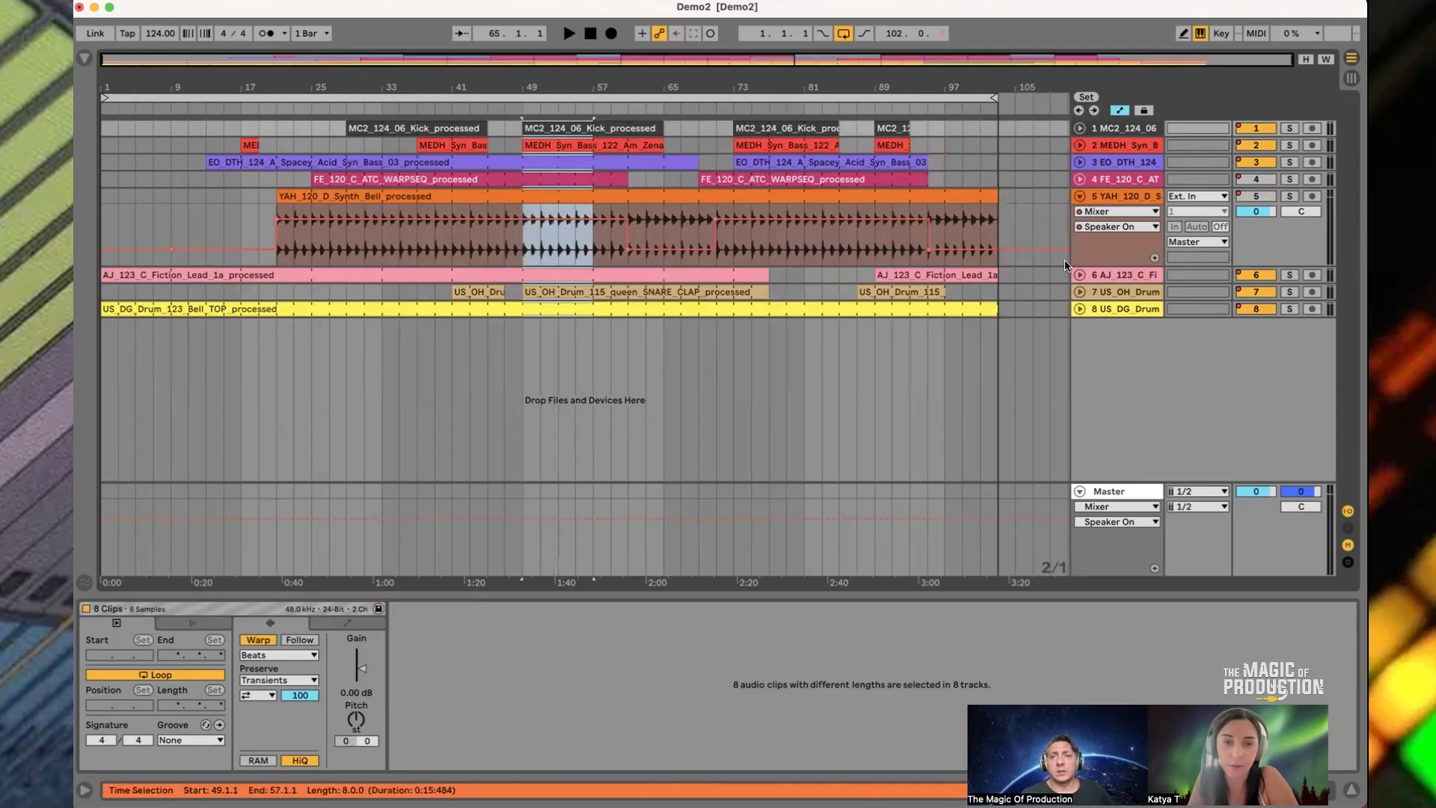
Unfold the Bell TOP drum track and trim its clip to start at bar 49
{"action": "left_click", "coordinate": [1080, 313]}
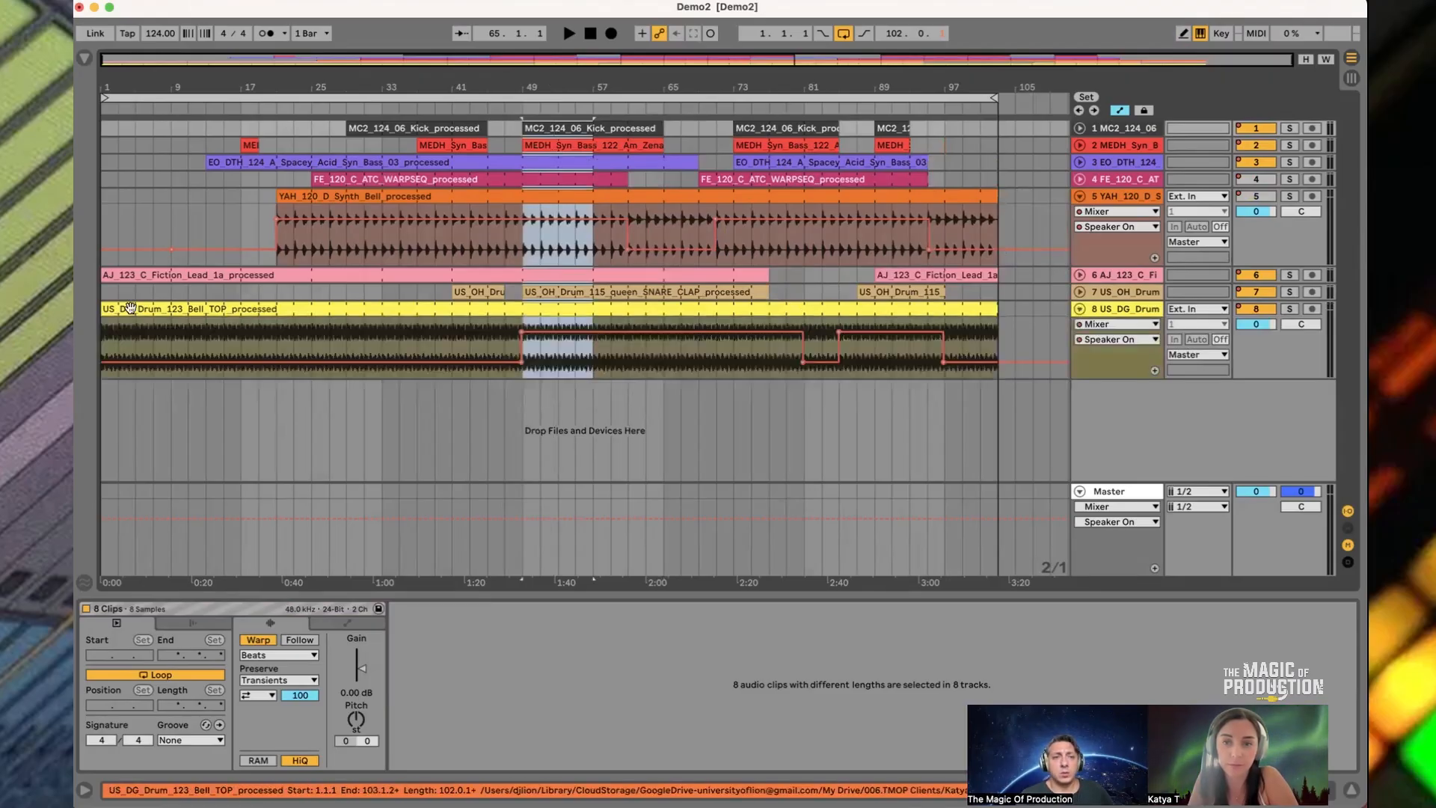
{"action": "left_click_drag", "start_coordinate": [102, 313], "coordinate": [522, 320]}
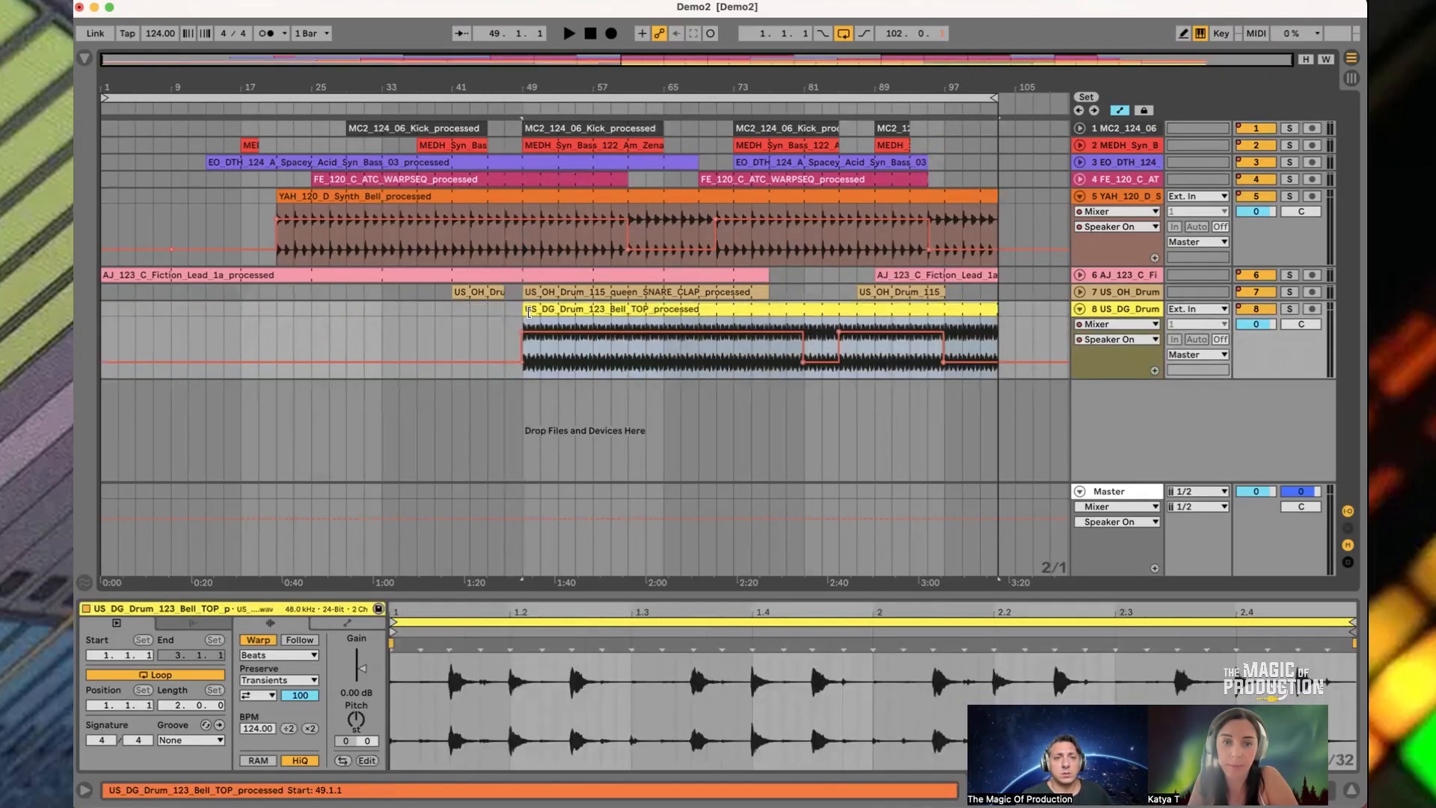
{"action": "key", "text": "b"}
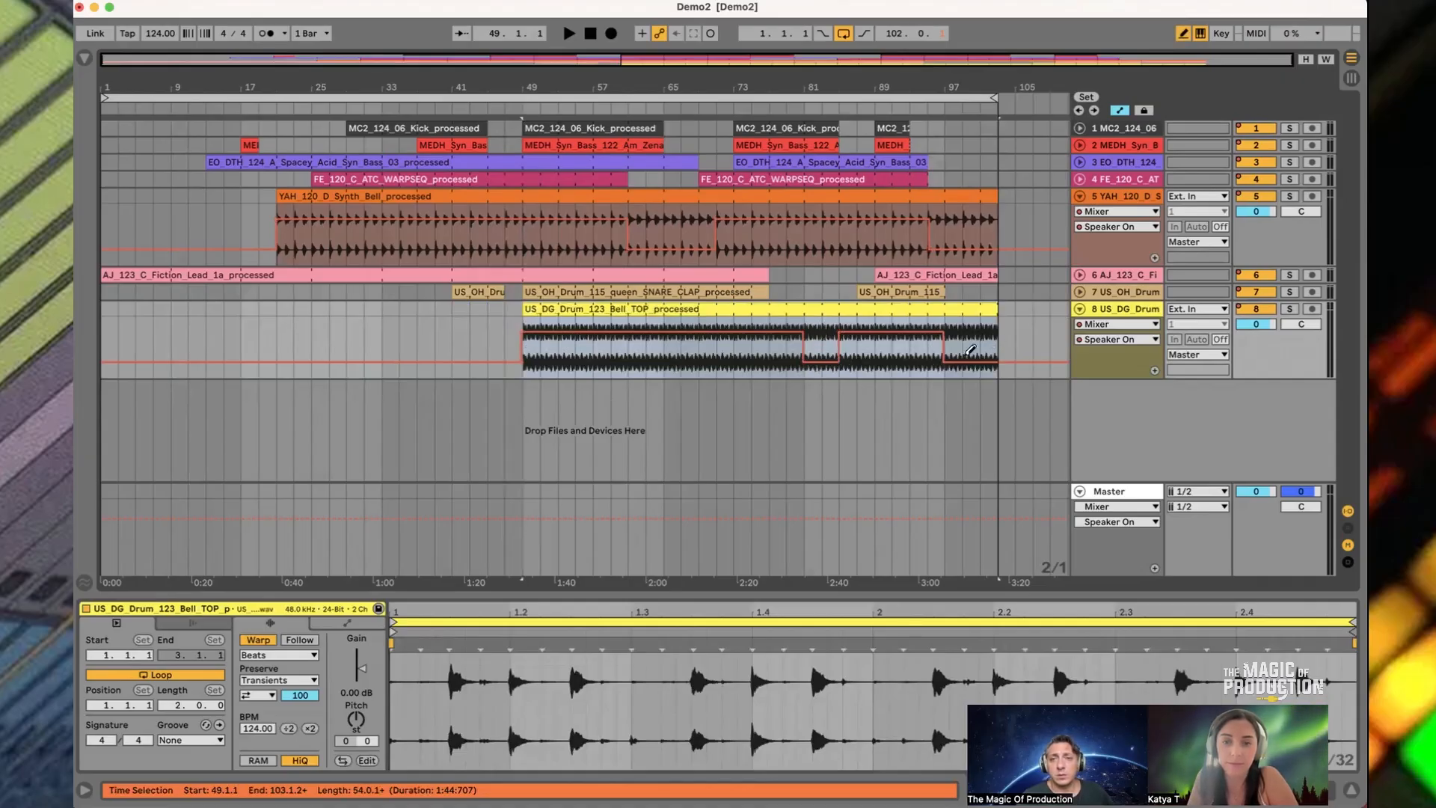
{"action": "key", "text": "b"}
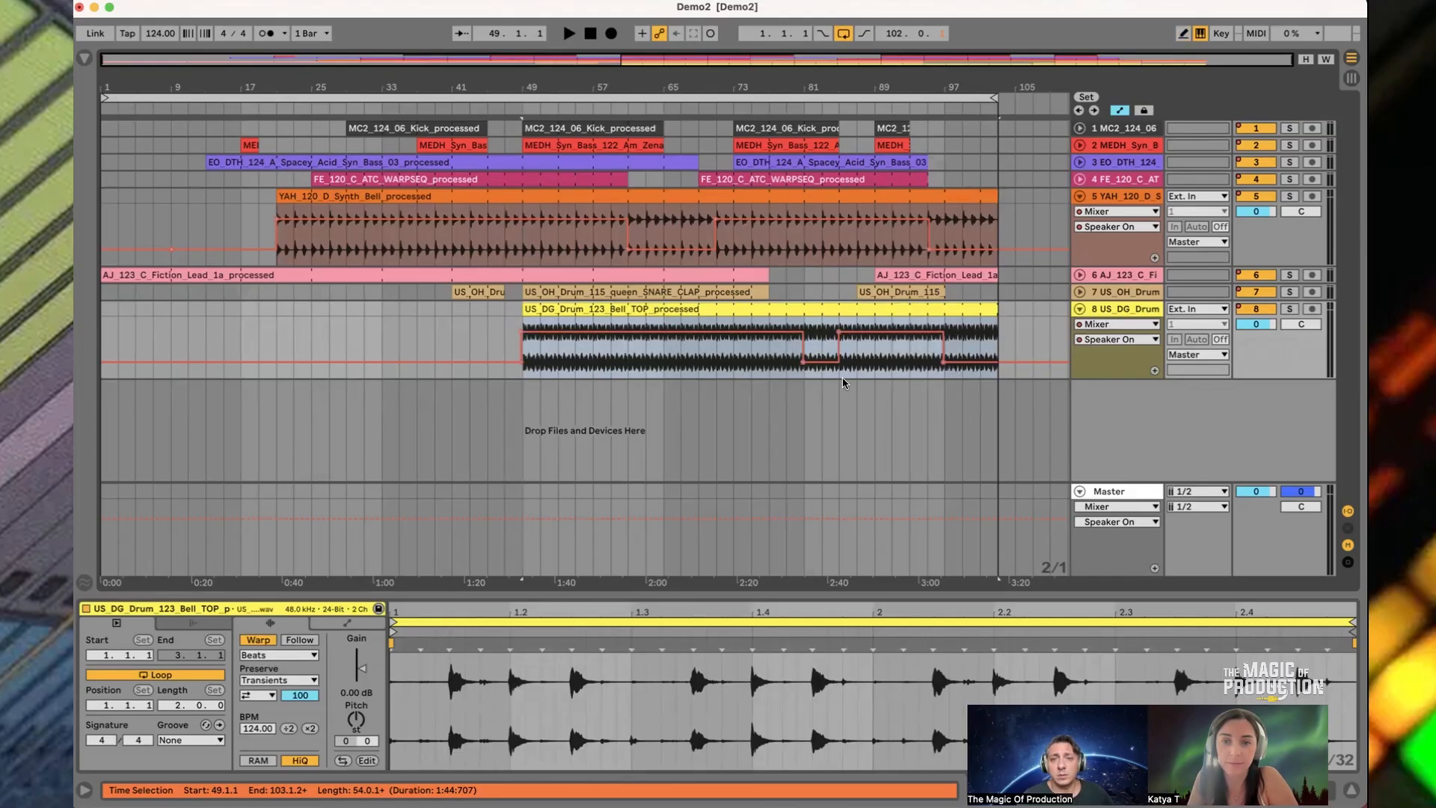
Delete the Bell TOP drum's muted section at bars 81–85 and shorten its last clip to end at bar 97
{"action": "left_click_drag", "start_coordinate": [838, 368], "coordinate": [807, 326]}
{"action": "left_click", "coordinate": [804, 311]}
{"action": "key", "text": "Delete"}
{"action": "key", "text": "plus"}
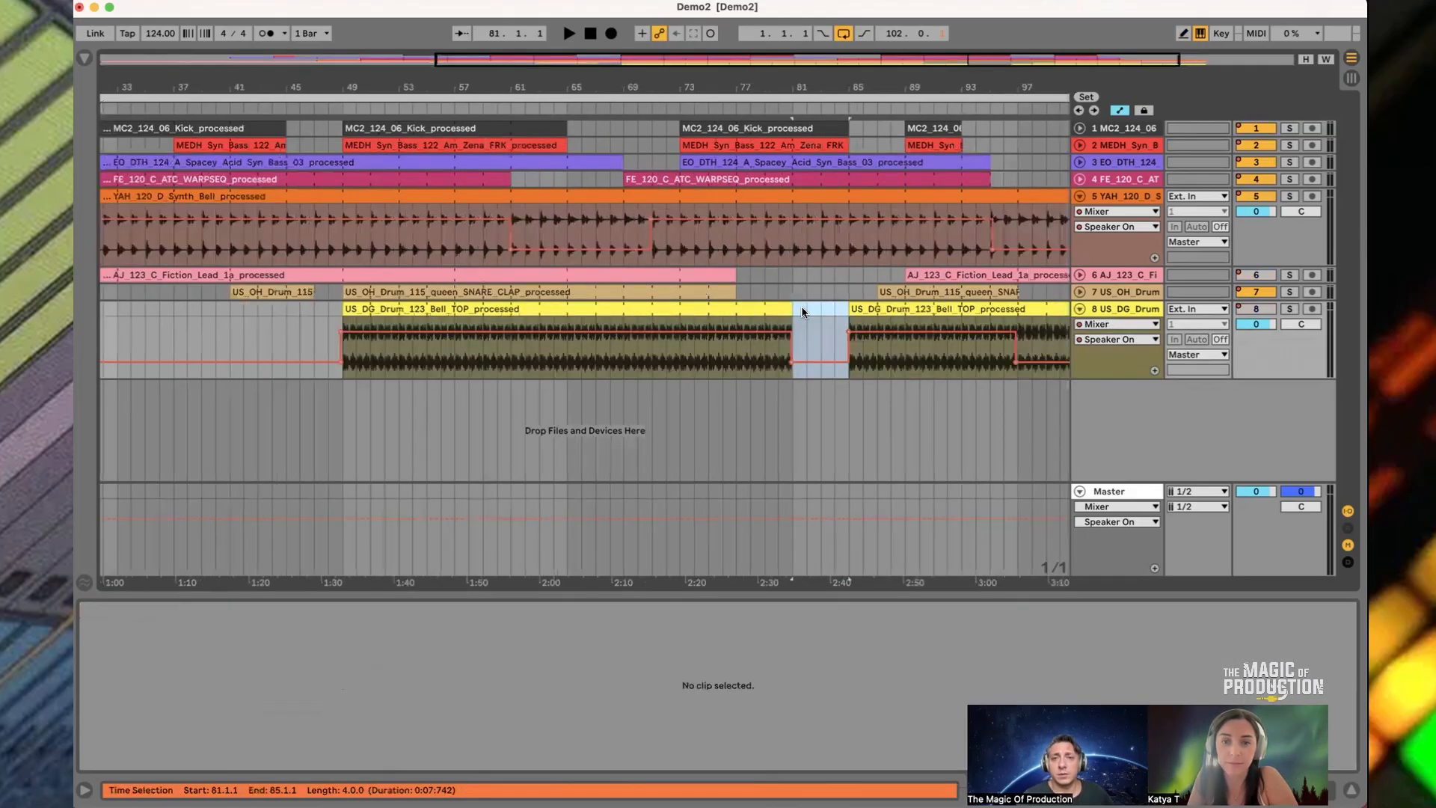
{"action": "key", "text": "minus"}
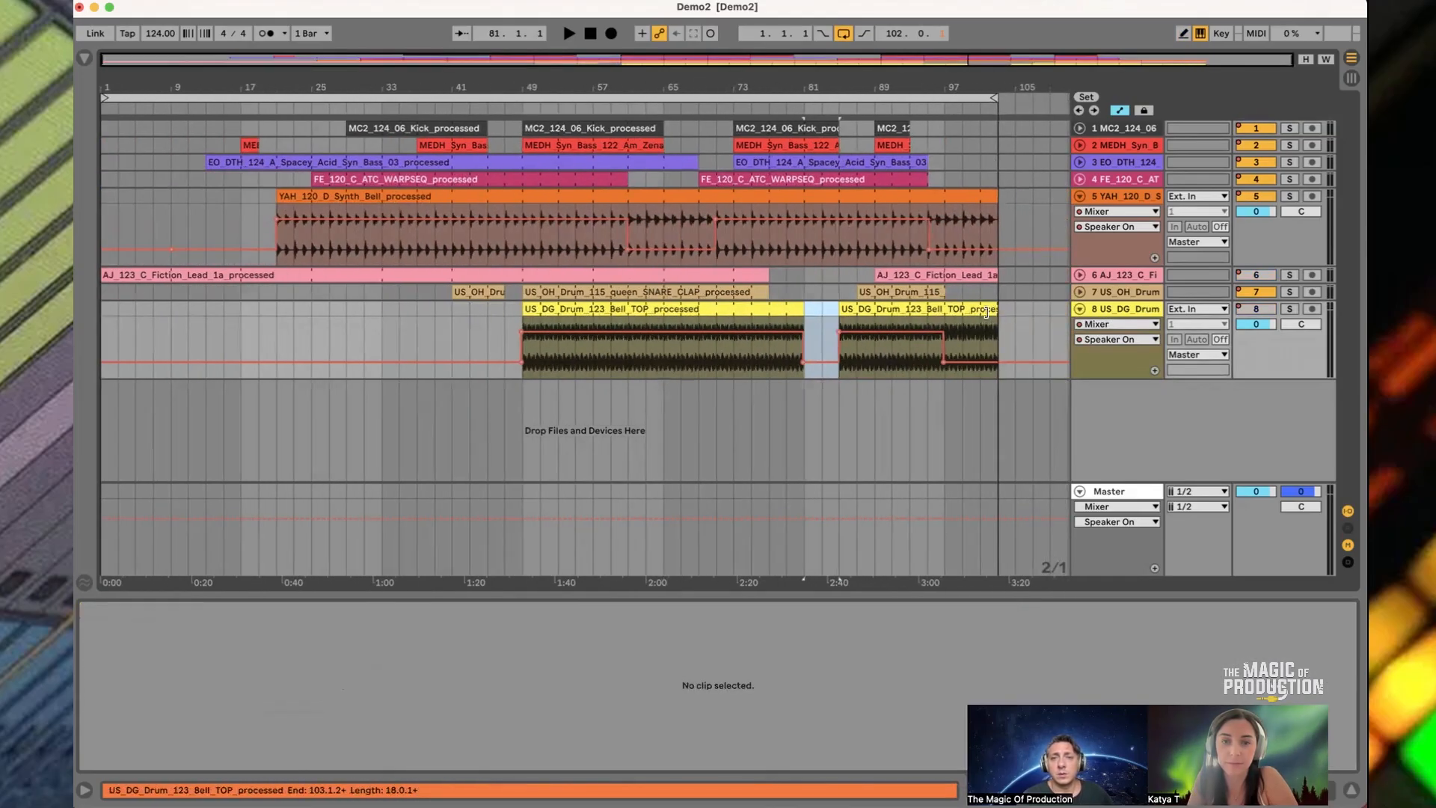
{"action": "left_click_drag", "start_coordinate": [985, 312], "coordinate": [944, 313]}
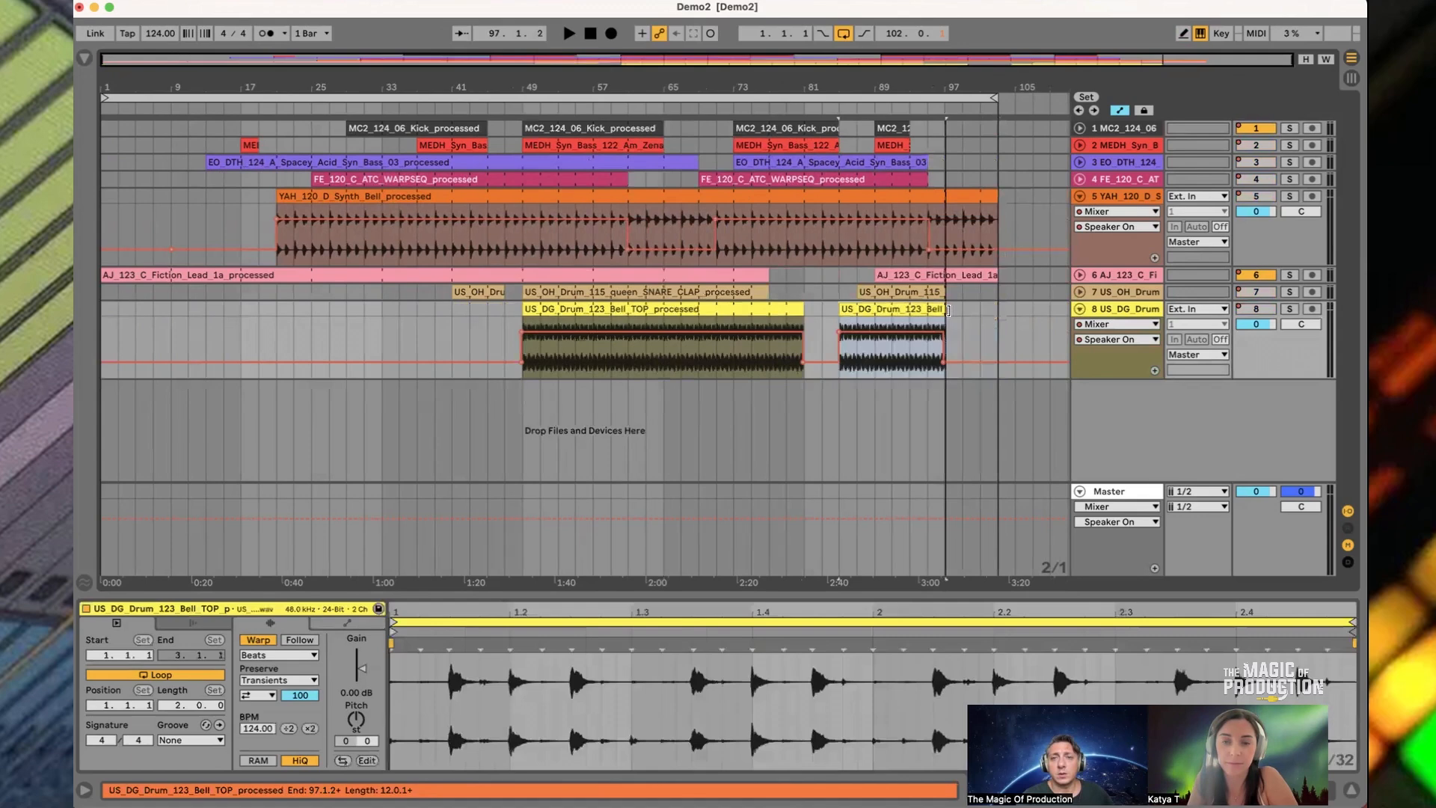
{"action": "left_click", "coordinate": [1079, 310]}
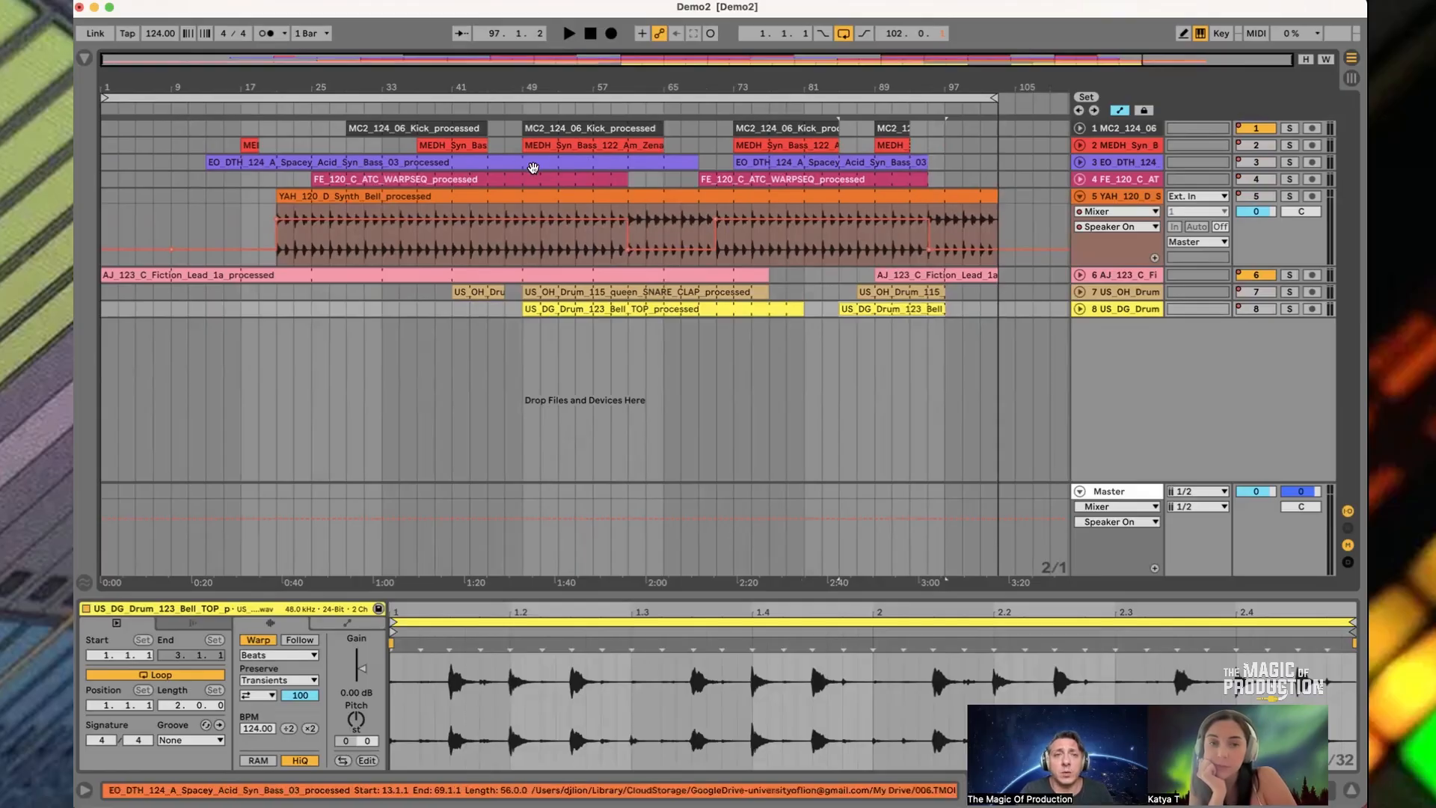
{"action": "left_click_drag", "start_coordinate": [528, 326], "coordinate": [576, 122]}
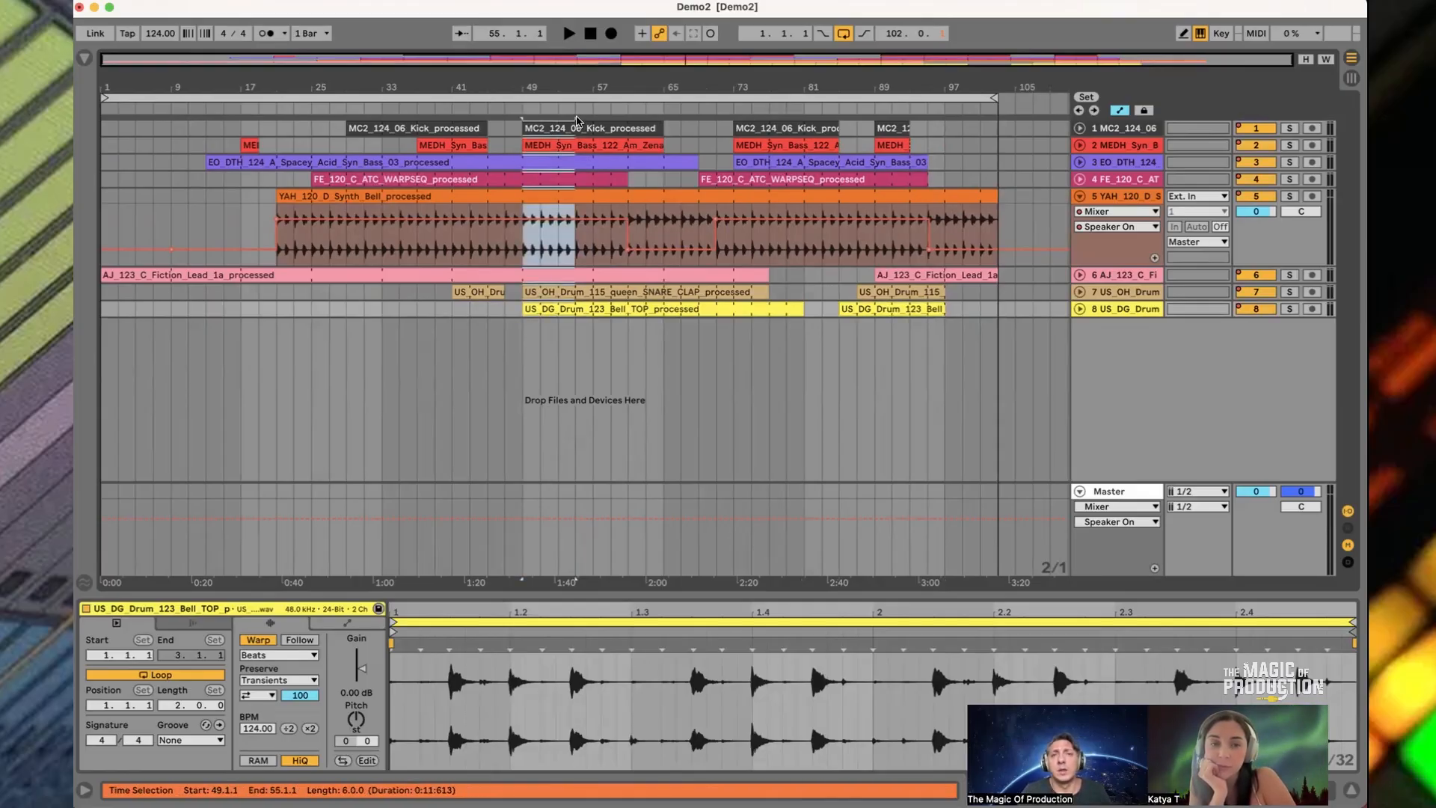
{"action": "left_click_drag", "start_coordinate": [576, 122], "coordinate": [576, 122]}
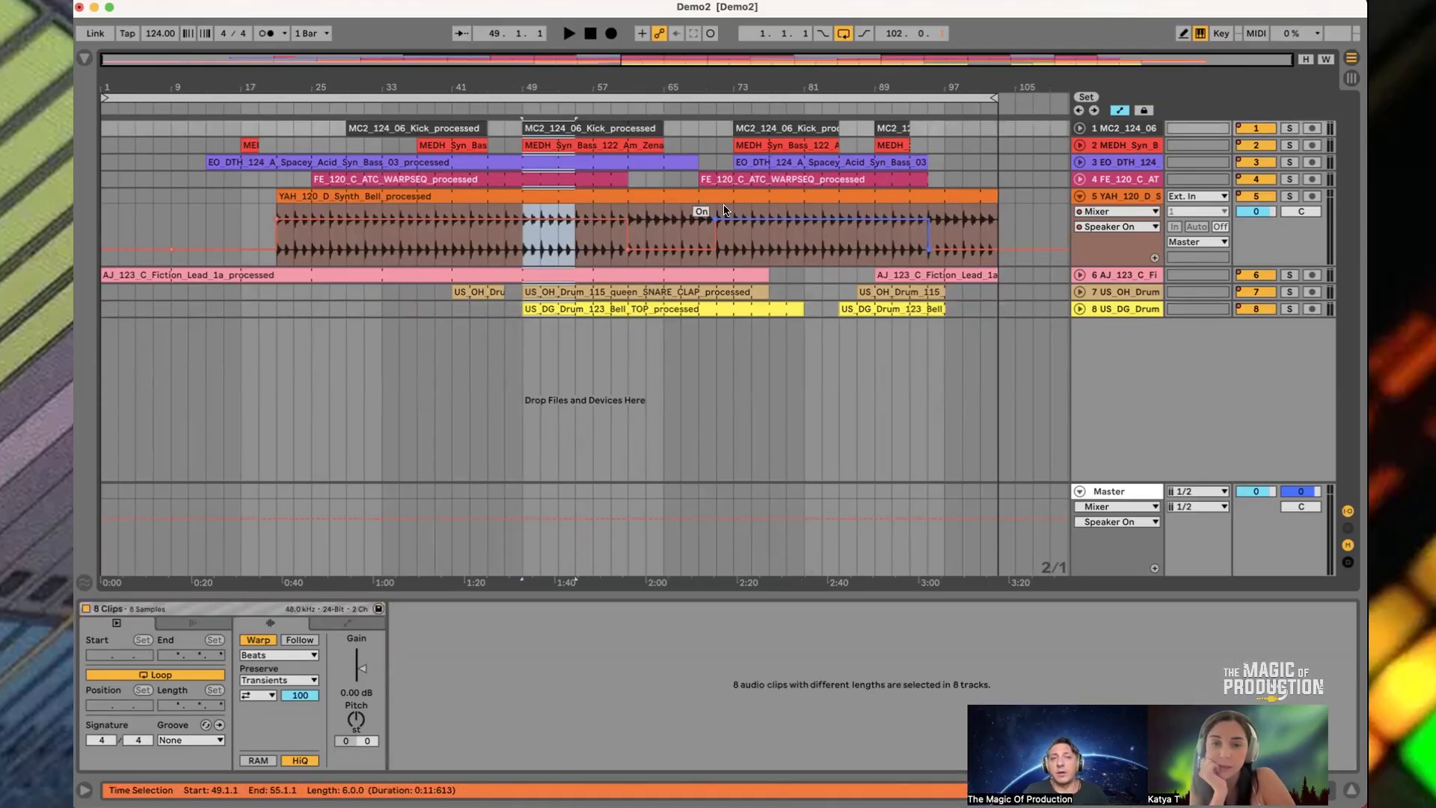
Copy the Bell TOP drum clip at bars 49–81 and paste it at bar 1 on the same track
{"action": "left_click", "coordinate": [586, 309]}
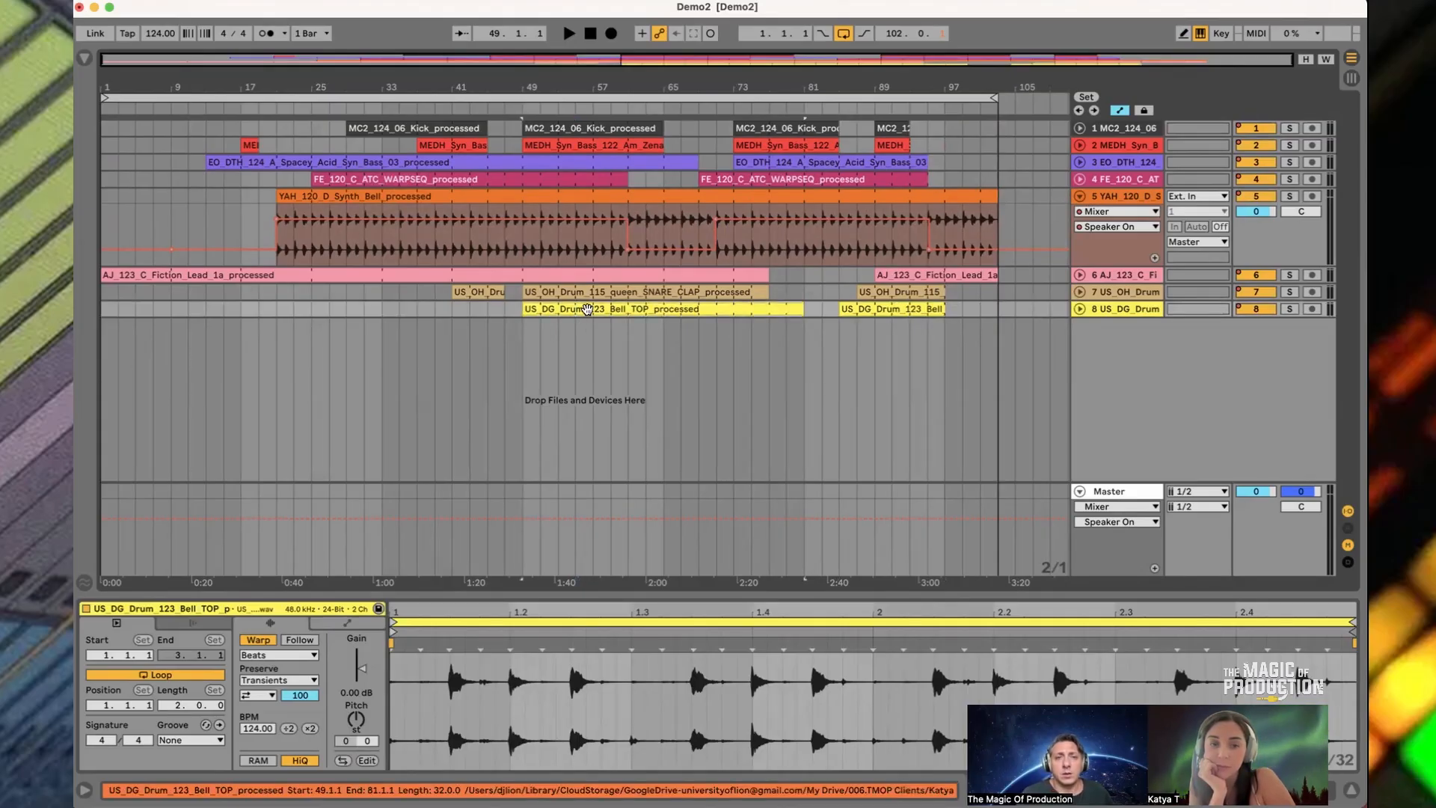
{"action": "right_click", "coordinate": [587, 309]}
{"action": "left_click", "coordinate": [607, 333]}
{"action": "left_click", "coordinate": [103, 308]}
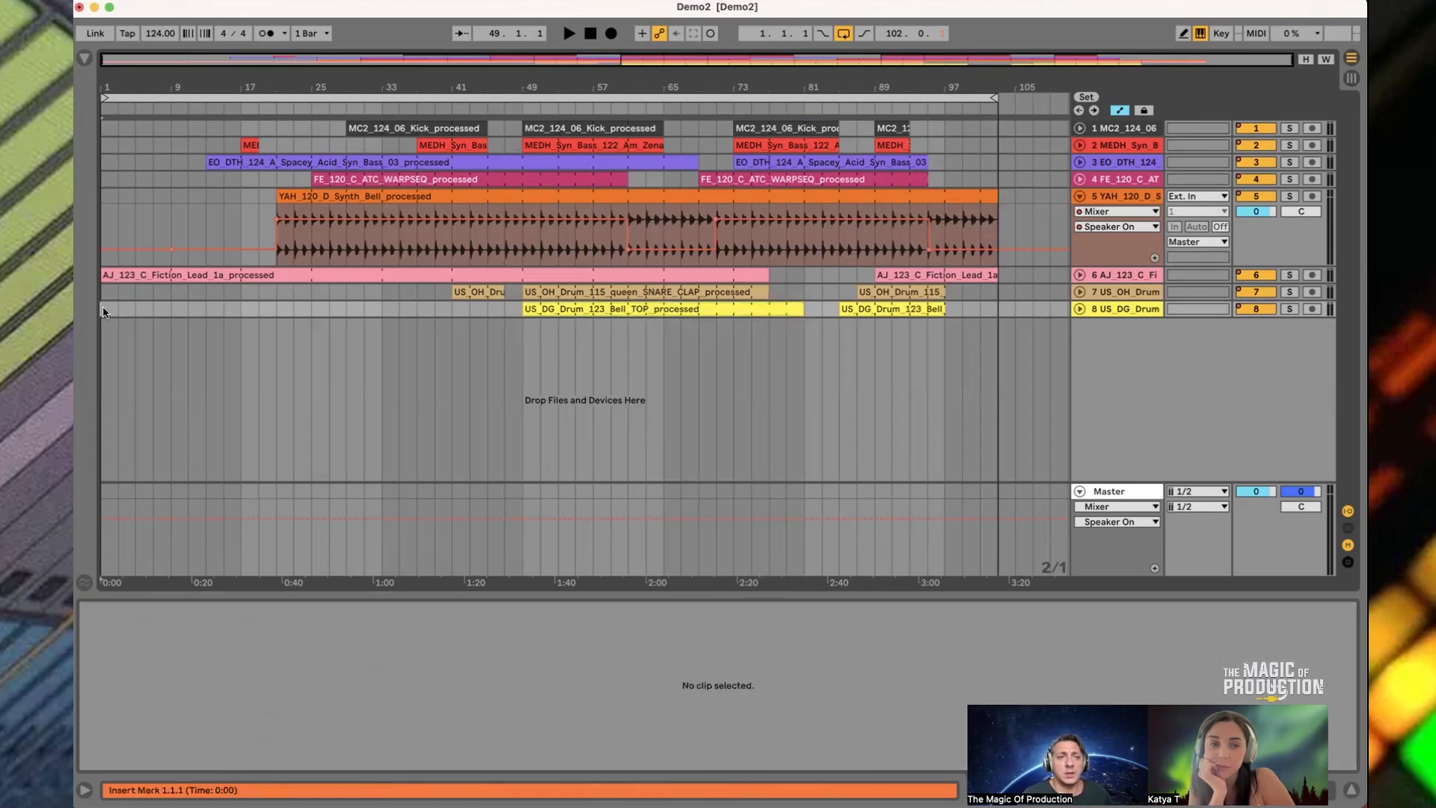
{"action": "key", "text": "super+v"}
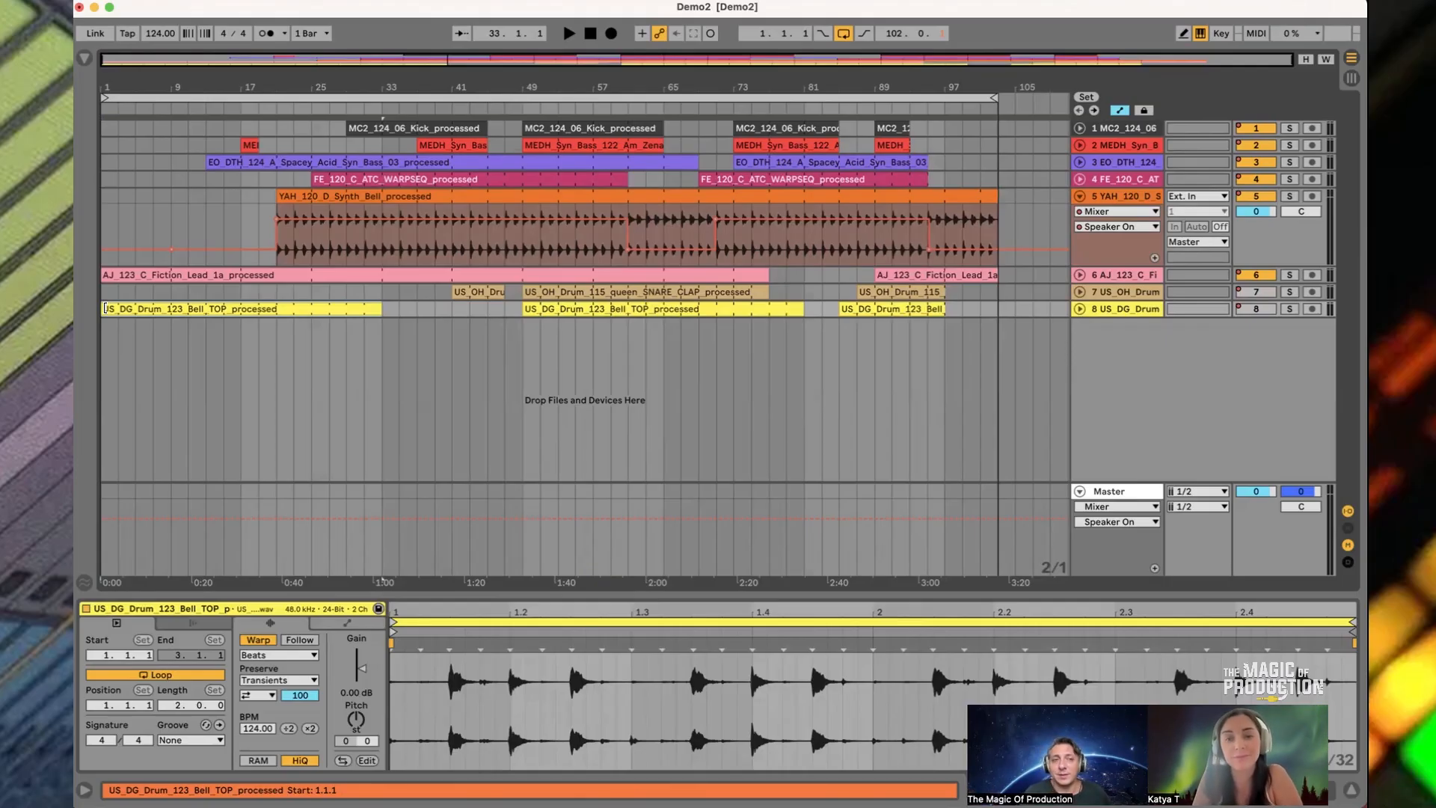
Play the arrangement briefly from bar 1 and unfold the Bell TOP drum track to check its Speaker On automation
{"action": "key", "text": "space"}
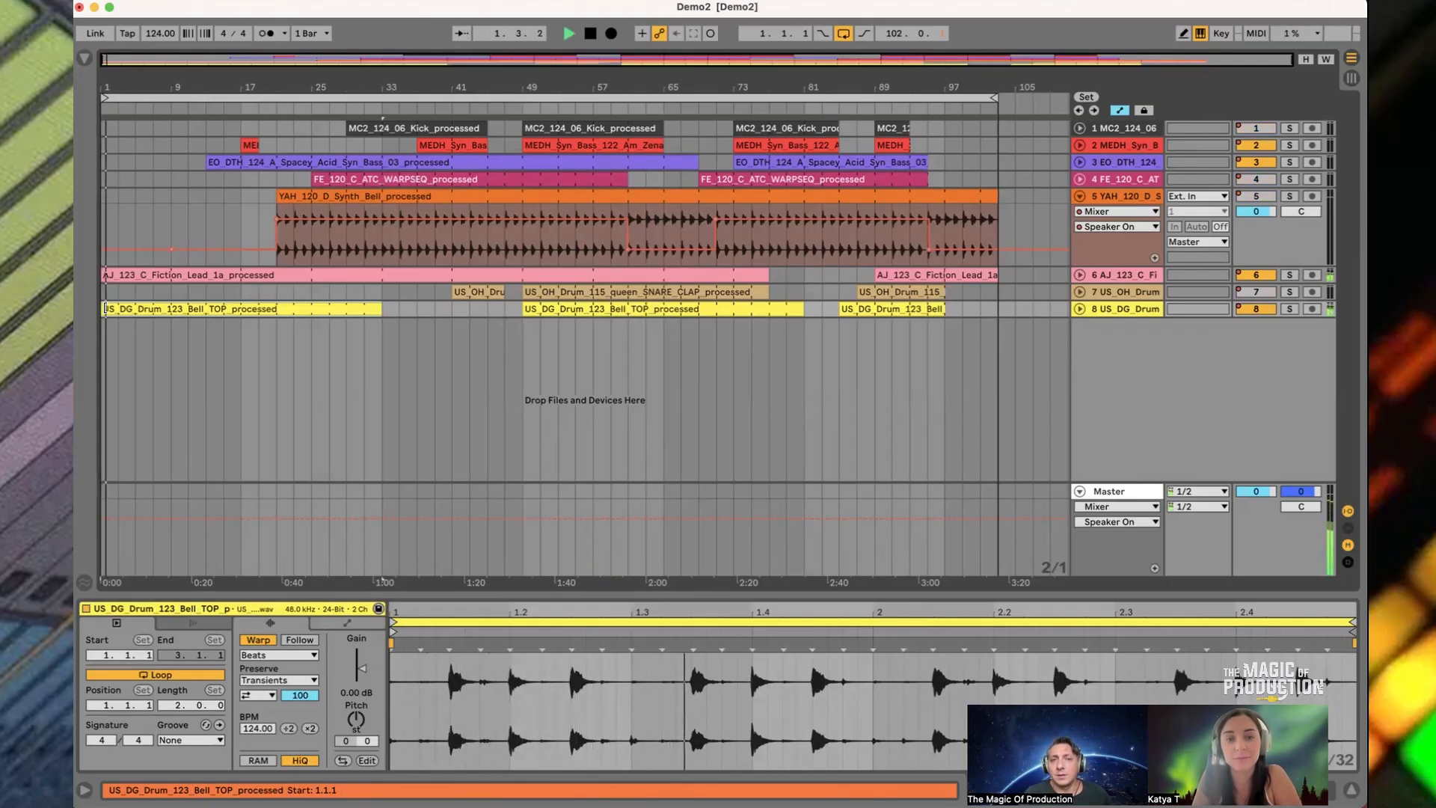
{"action": "key", "text": "space"}
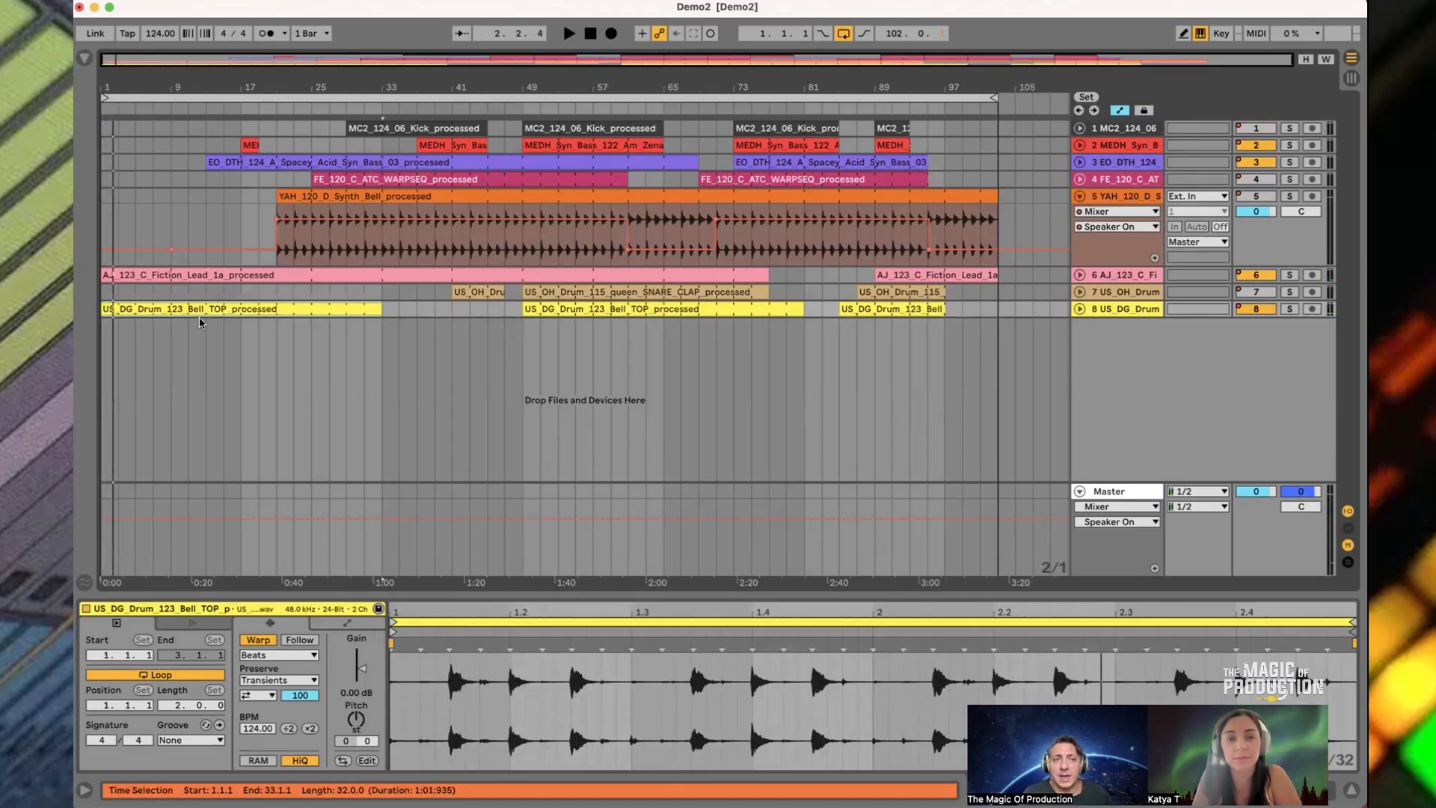
{"action": "left_click", "coordinate": [1080, 309]}
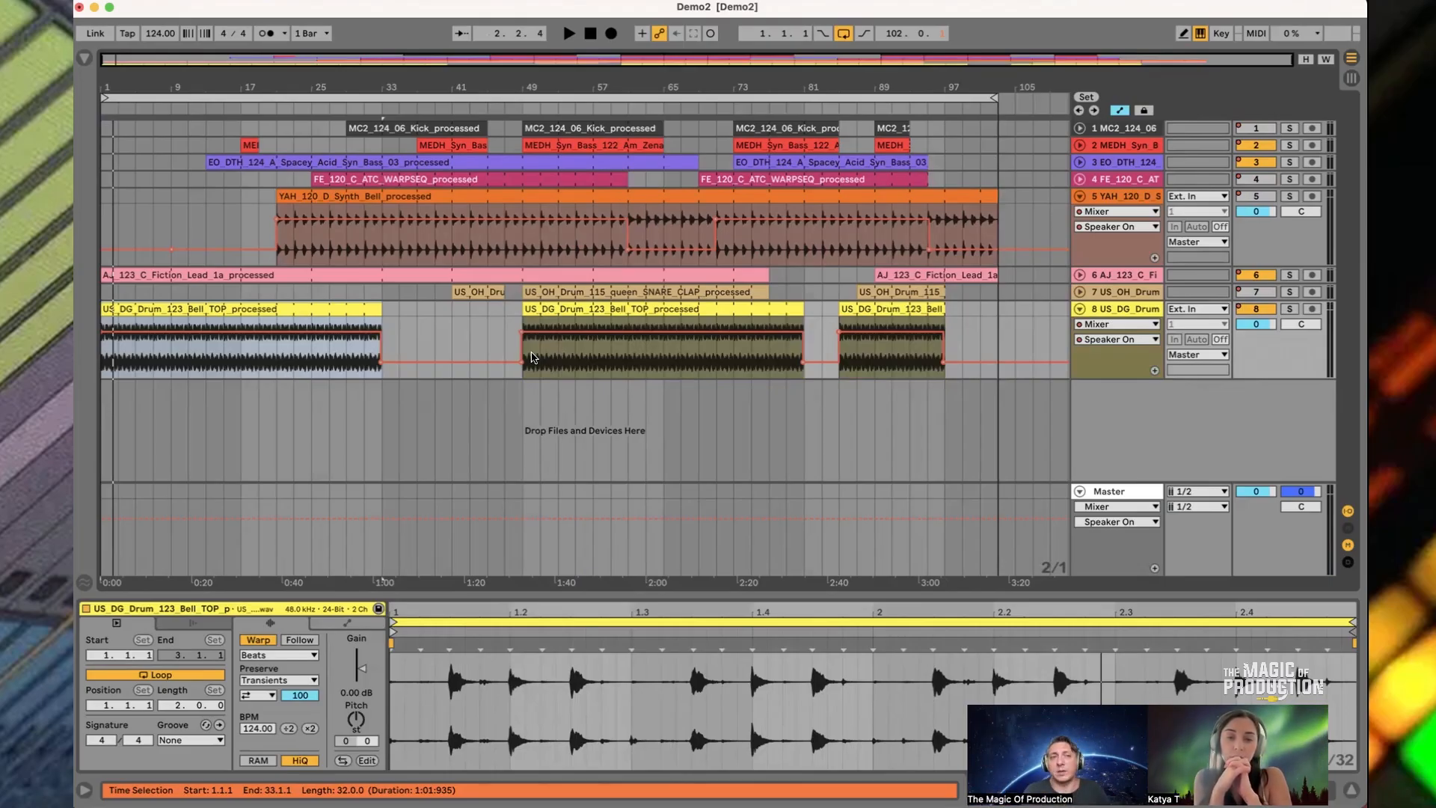
Listen to the arrangement's opening and trim the first ATC WARPSEQ clip to start at bar 29
{"action": "key", "text": "space"}
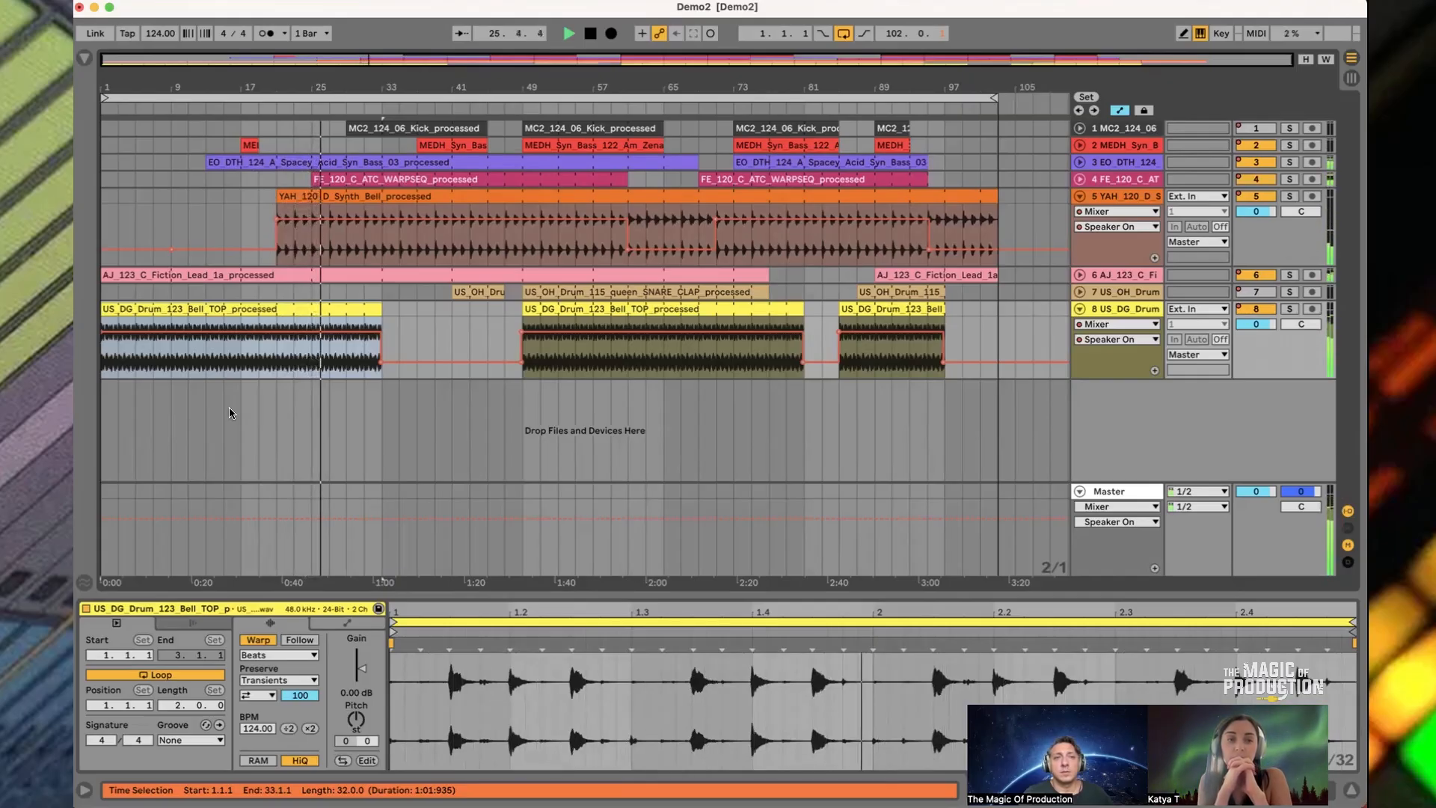
{"action": "key", "text": "space"}
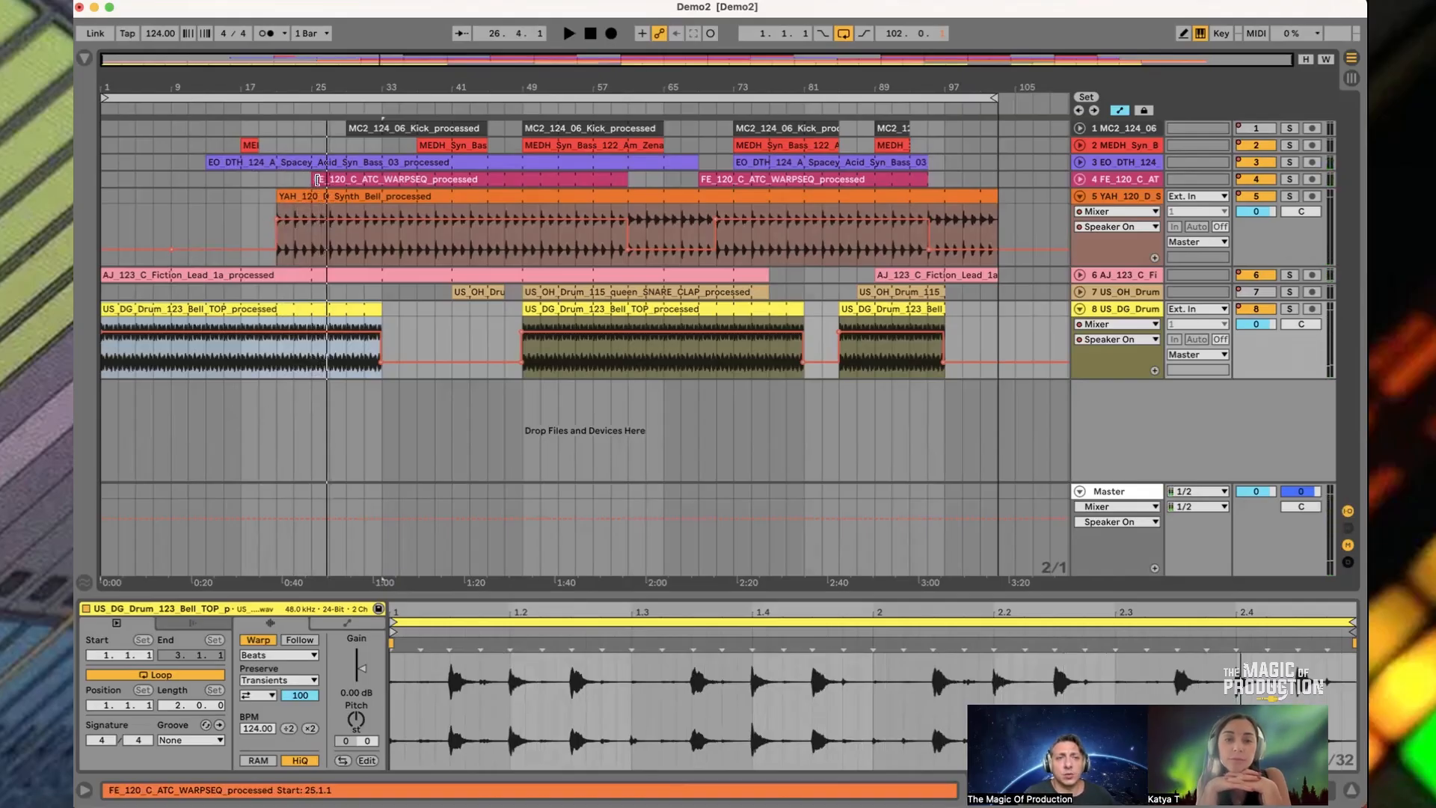
{"action": "left_click_drag", "start_coordinate": [317, 180], "coordinate": [346, 179]}
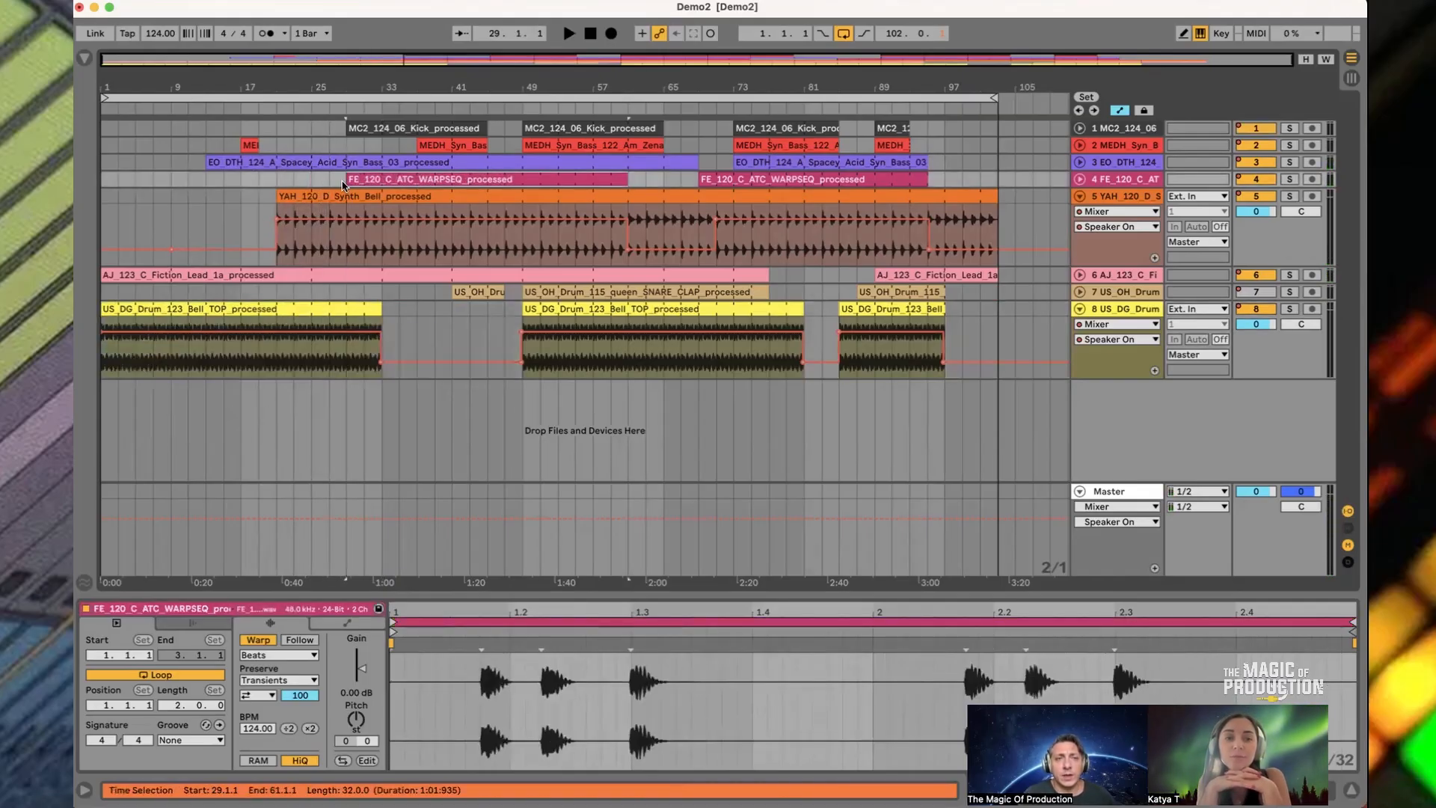
Extend the first kick clip's start back to bar 25 and play the arrangement from about bar 23
{"action": "left_click_drag", "start_coordinate": [349, 126], "coordinate": [311, 129]}
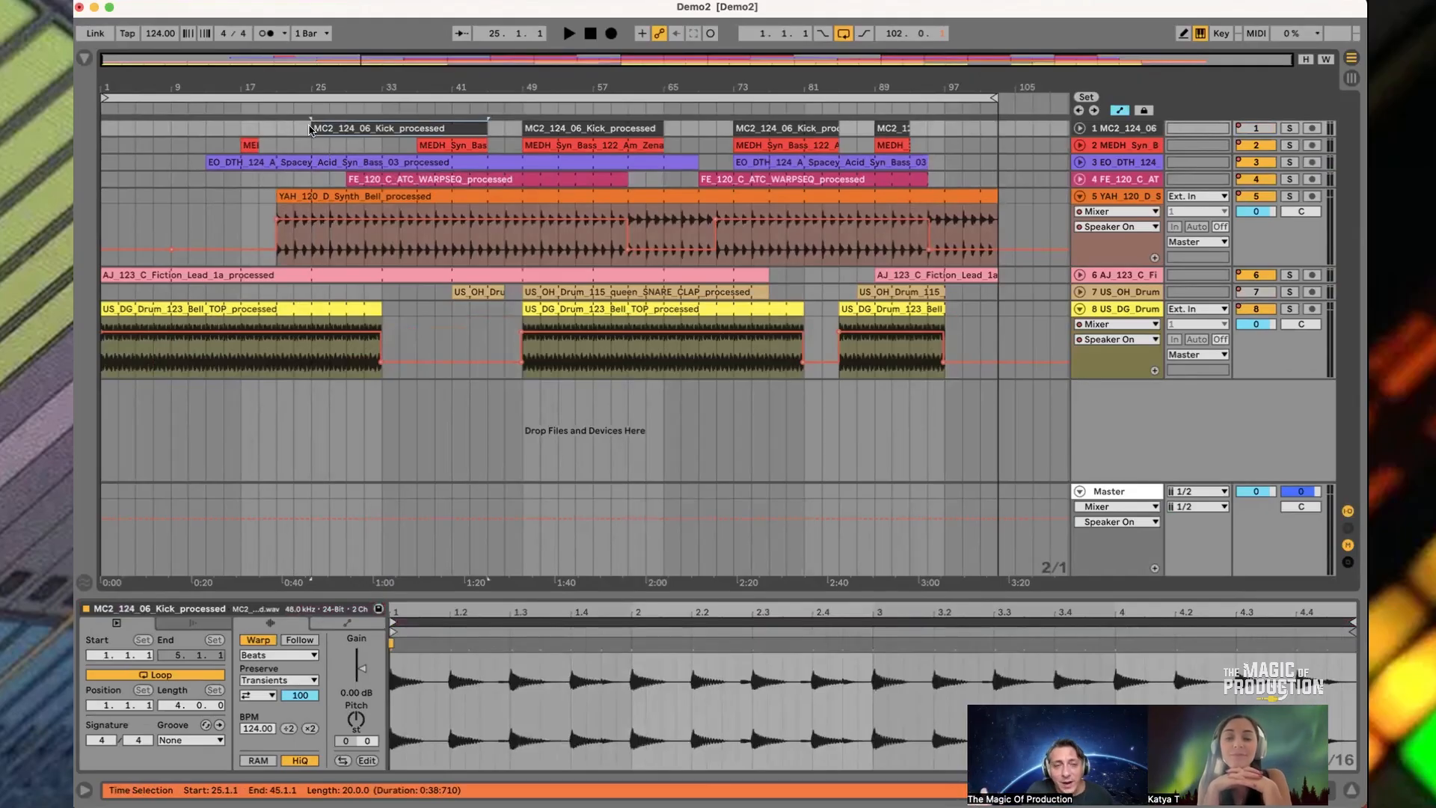
{"action": "left_click", "coordinate": [294, 129]}
{"action": "key", "text": "space"}
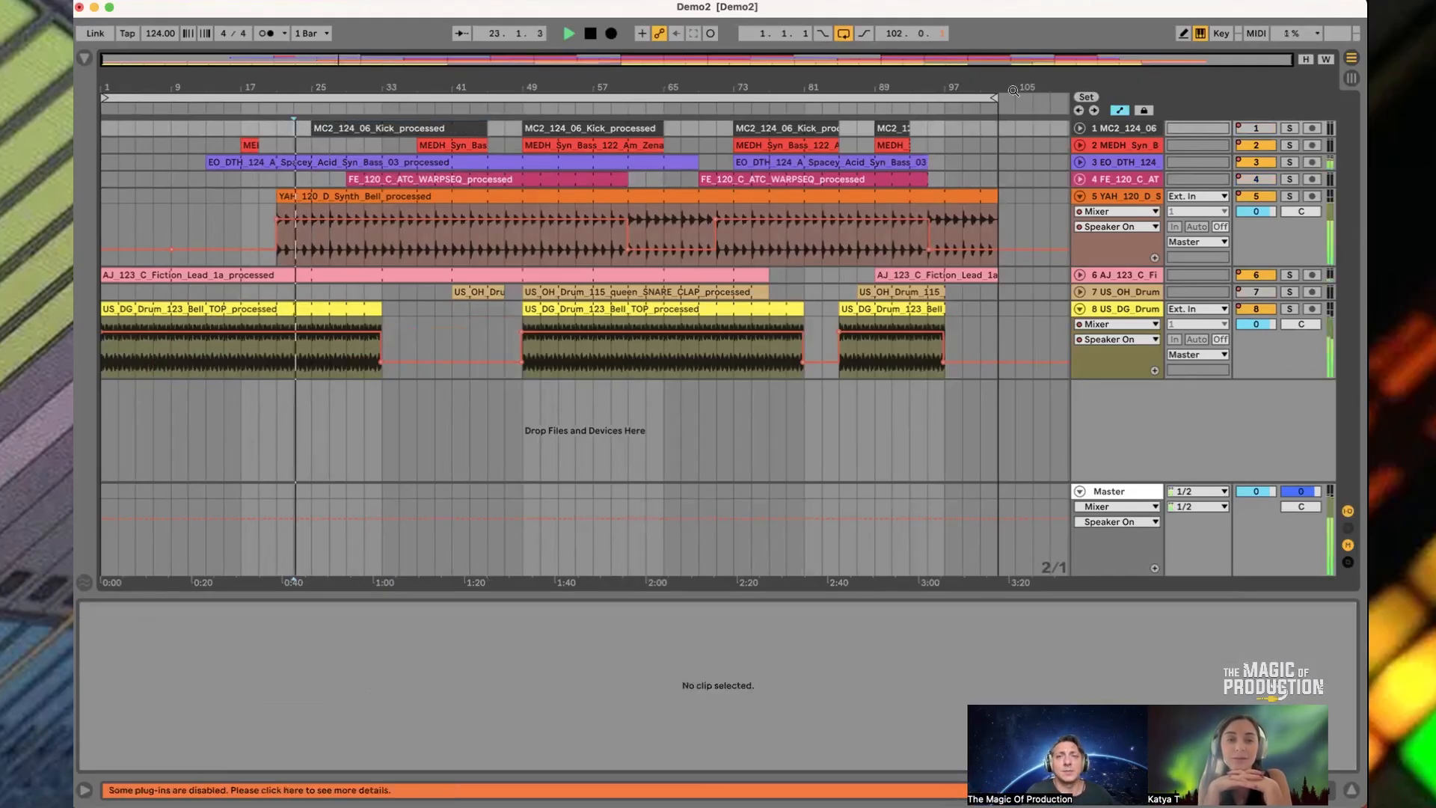
Unfold the kick track and redraw its Speaker On automation so the kick is switched on from bar 25
{"action": "left_click", "coordinate": [1080, 129]}
{"action": "key", "text": "b"}
{"action": "left_click", "coordinate": [326, 199]}
{"action": "left_click", "coordinate": [337, 187]}
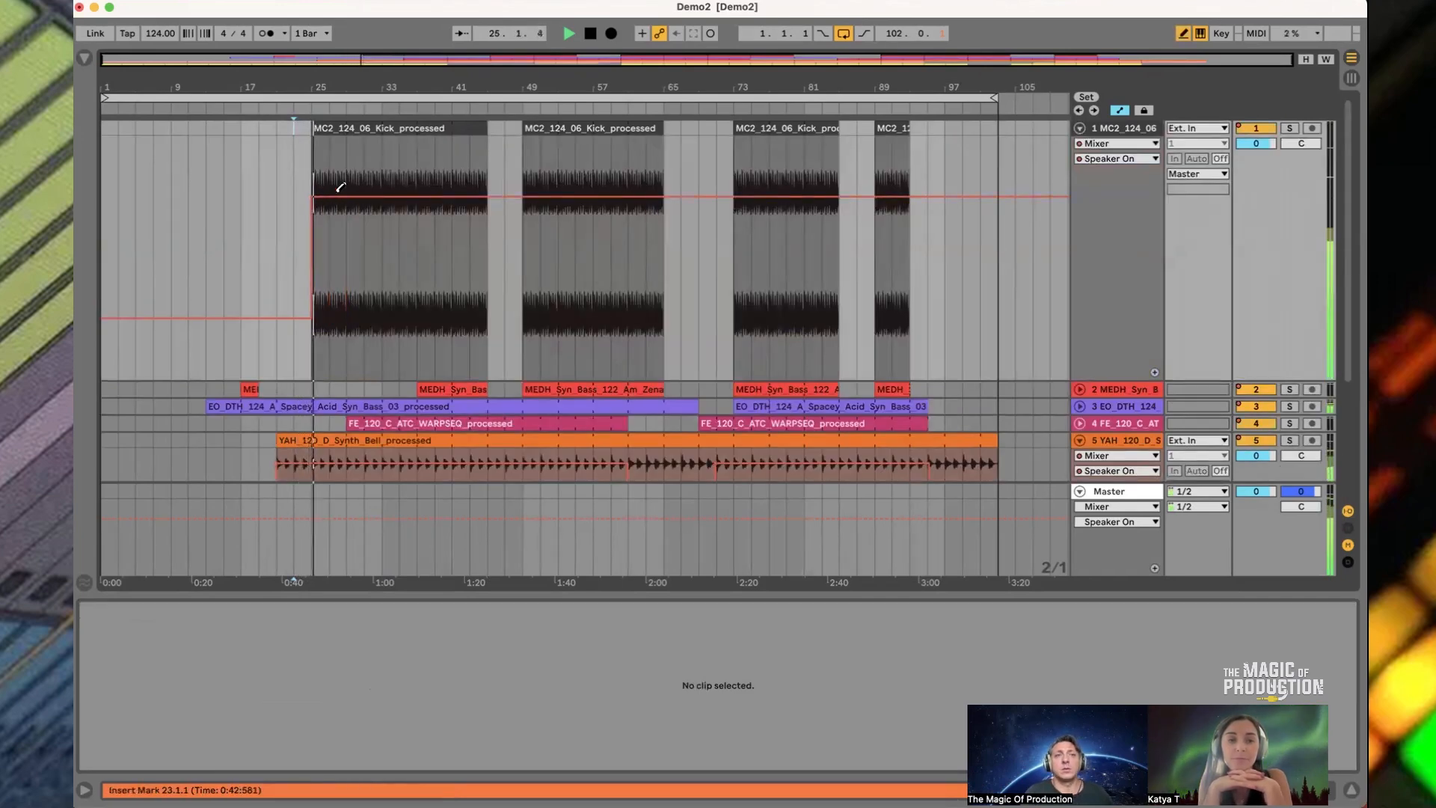
{"action": "key", "text": "space"}
{"action": "key", "text": "super+z"}
{"action": "key", "text": "super+z"}
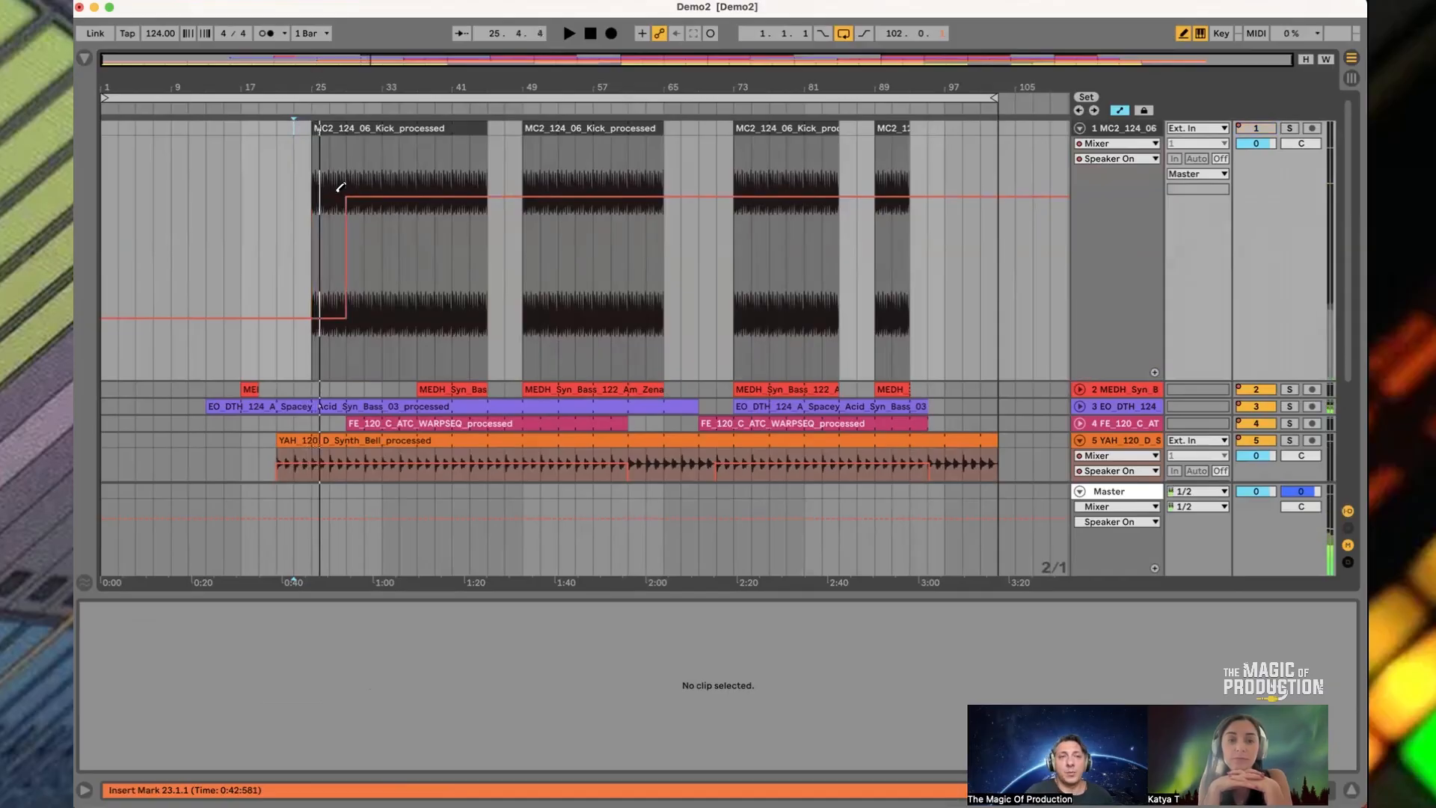
{"action": "left_click", "coordinate": [326, 126]}
{"action": "mouse_move", "coordinate": [326, 123]}
{"action": "left_mouse_down"}
{"action": "mouse_move", "coordinate": [345, 125]}
{"action": "mouse_move", "coordinate": [320, 150]}
{"action": "left_mouse_up"}
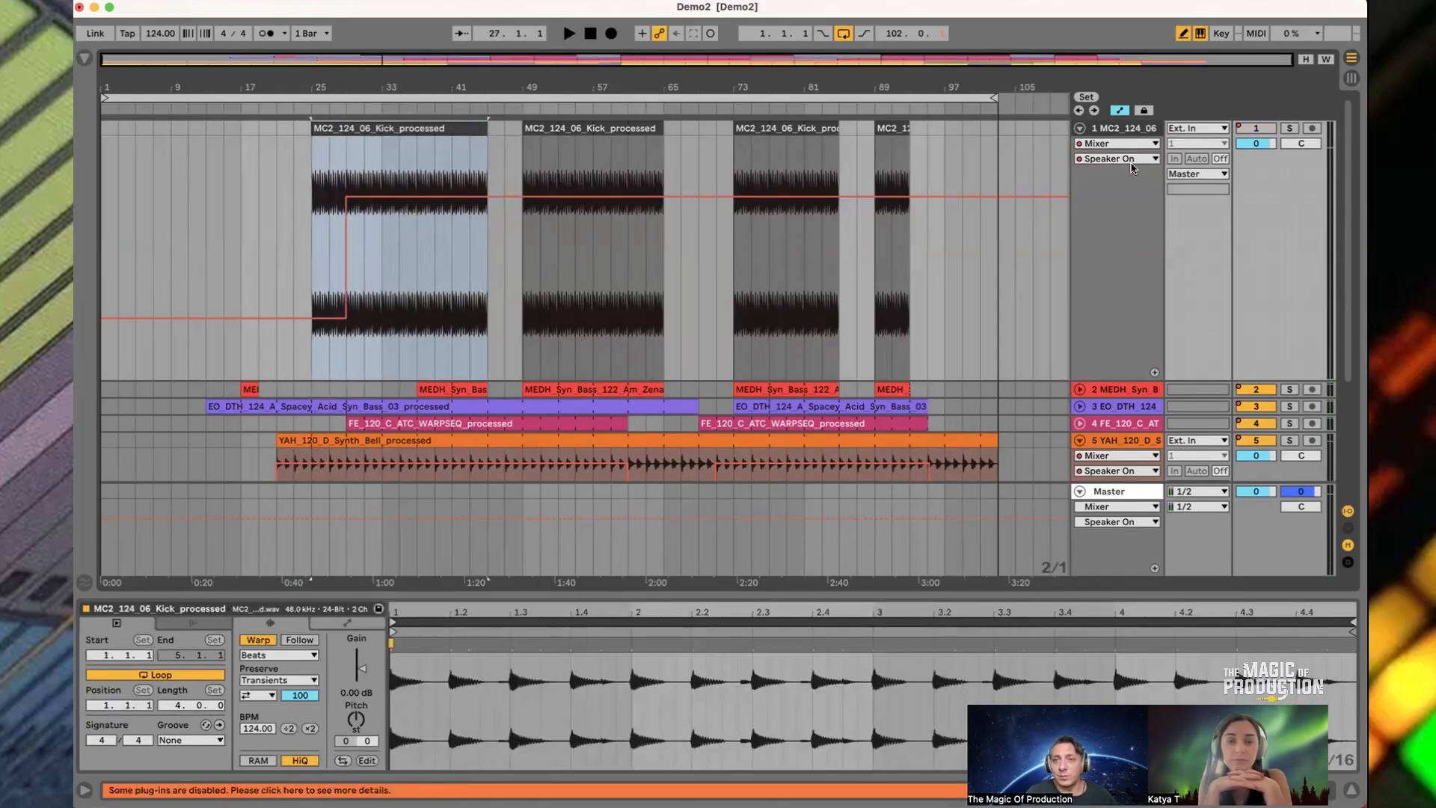
{"action": "left_click_drag", "start_coordinate": [344, 235], "coordinate": [324, 189]}
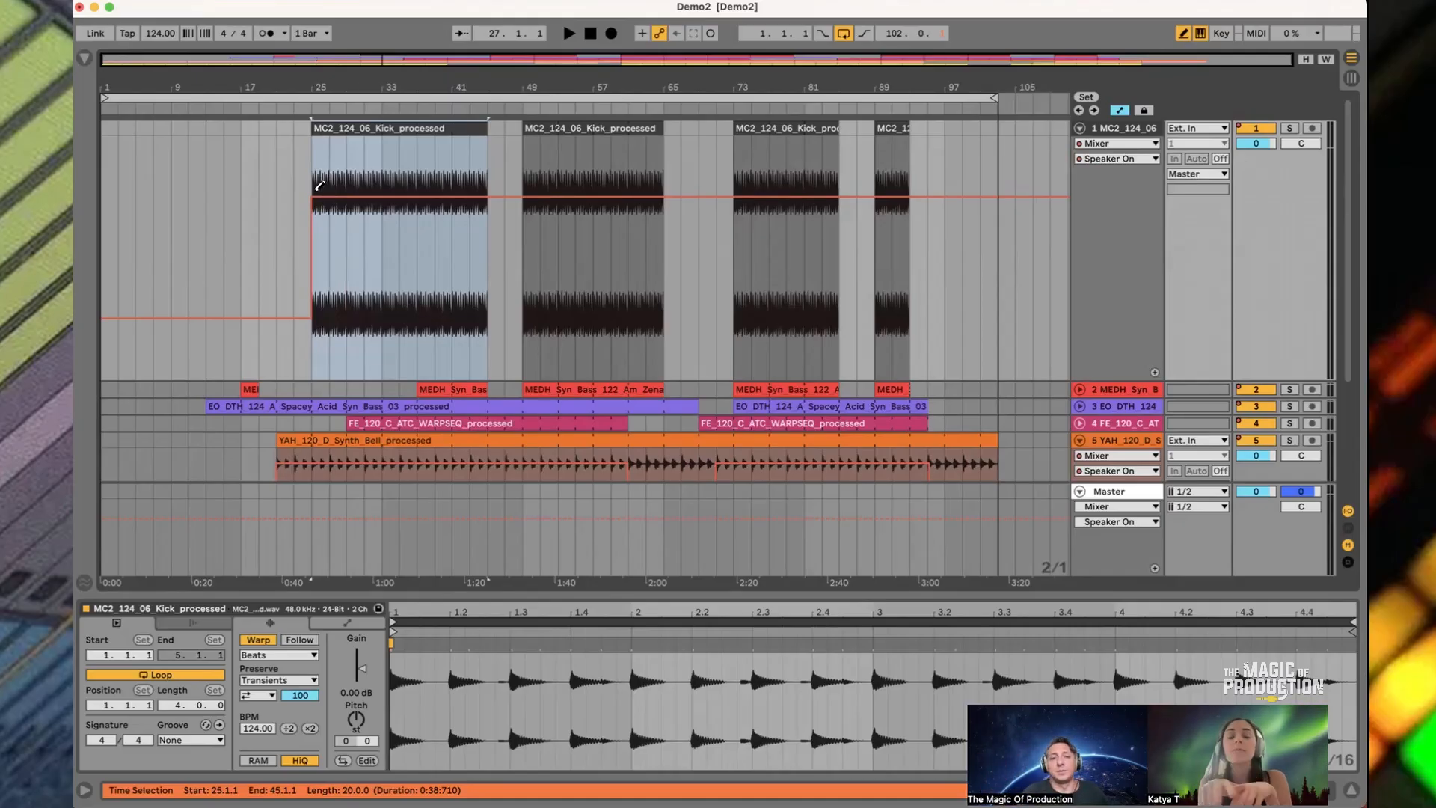
Listen to the arrangement from about bar 19 across the kick entry and fold the kick track
{"action": "left_click", "coordinate": [262, 201]}
{"action": "key", "text": "space"}
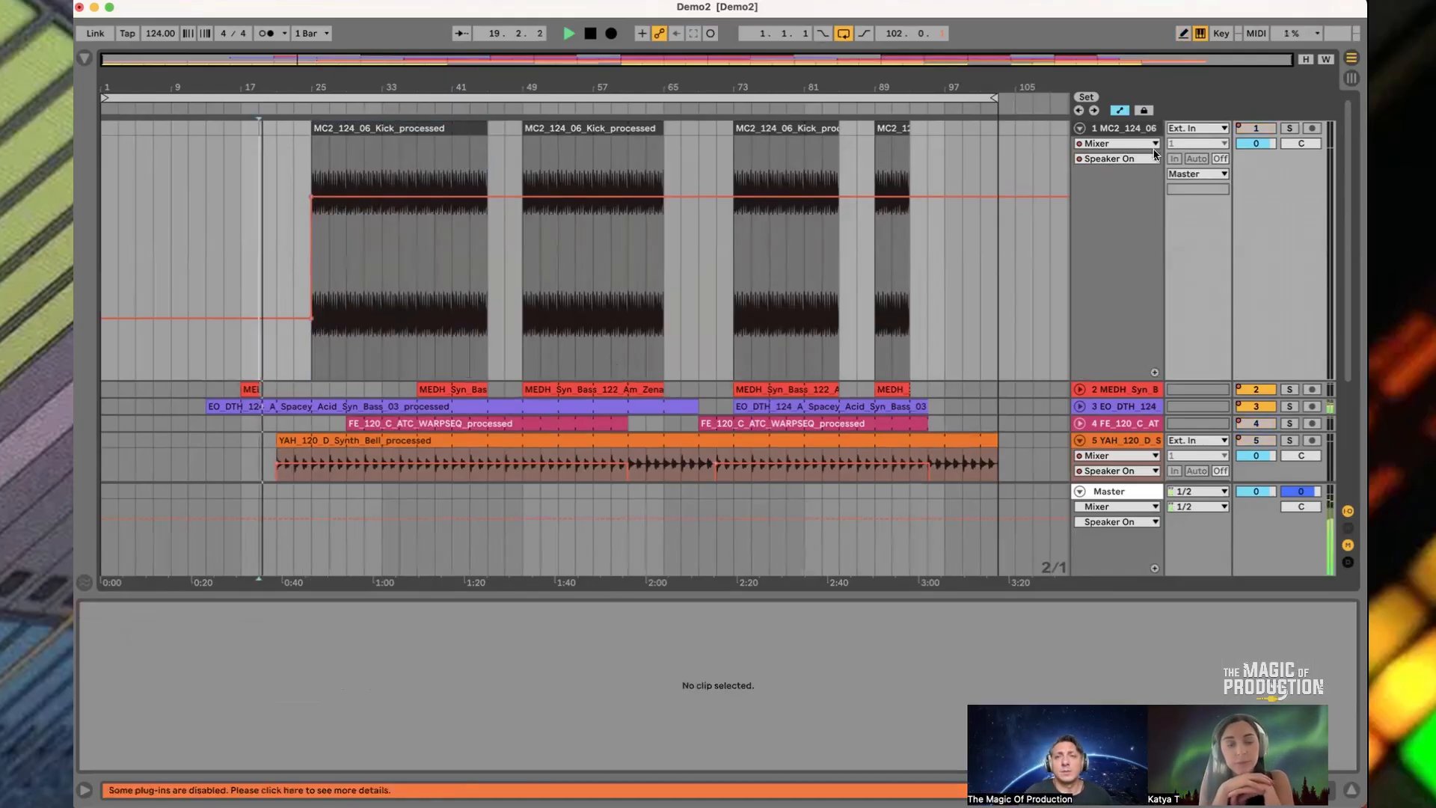
{"action": "left_click", "coordinate": [1079, 128]}
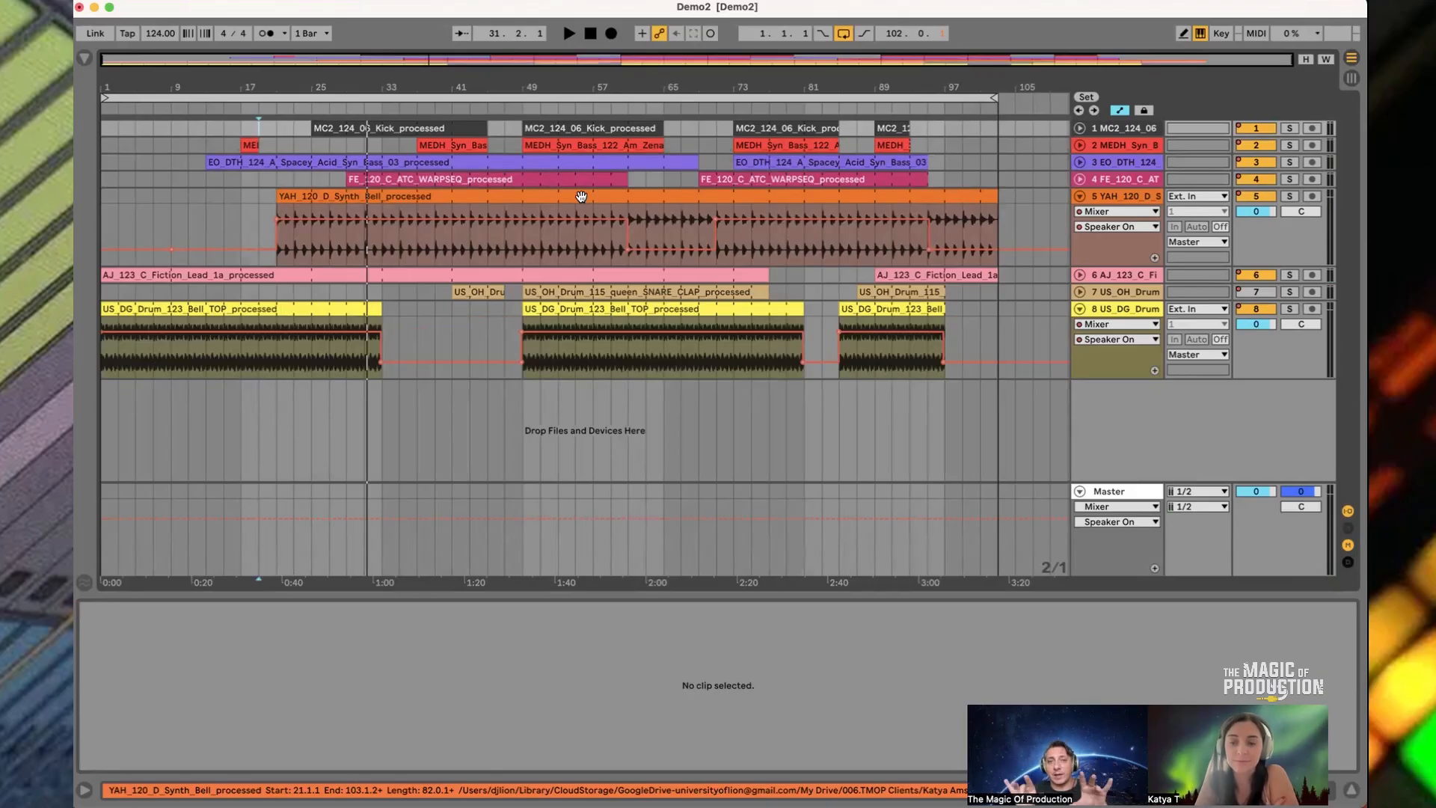
{"action": "key", "text": "Tab"}
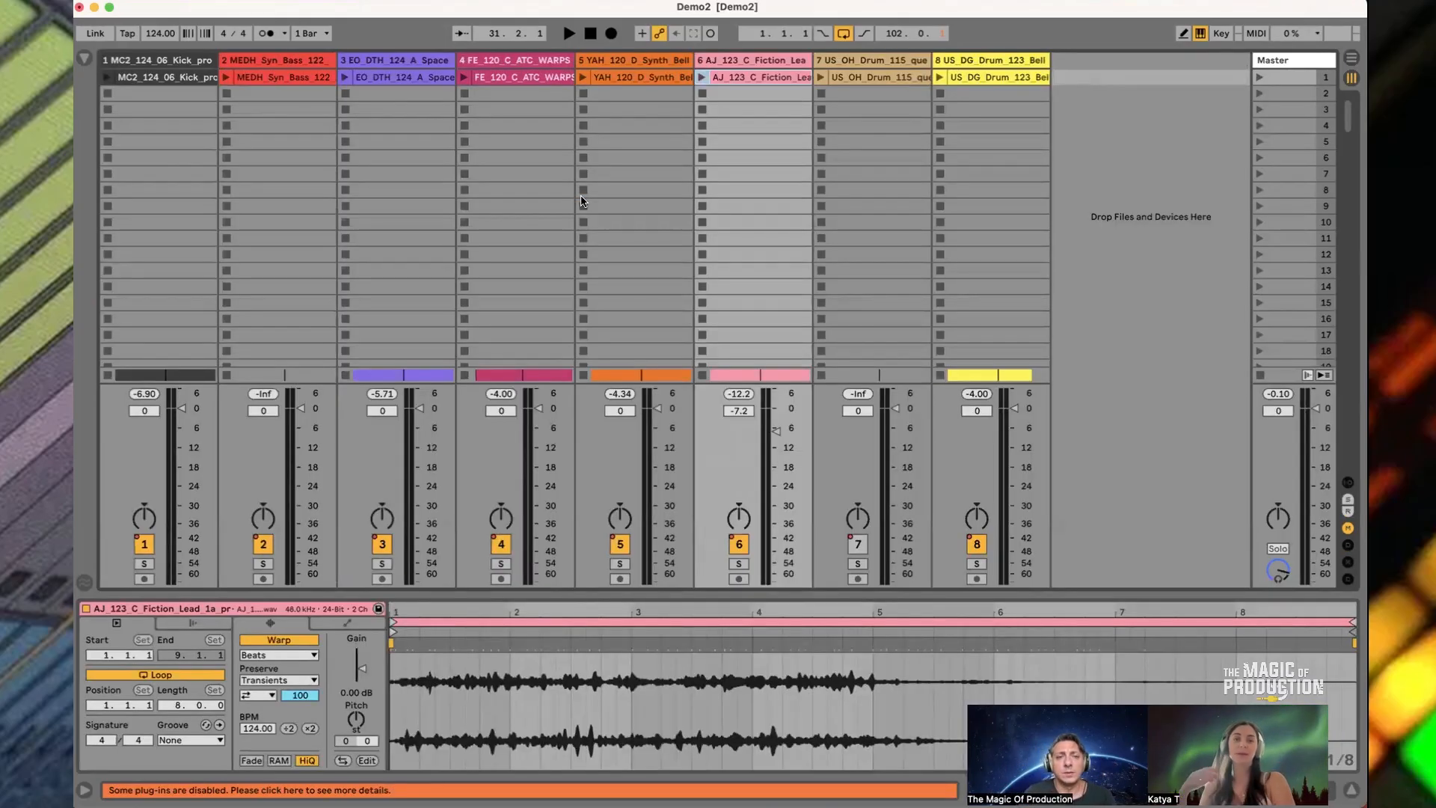
{"action": "key", "text": "Tab"}
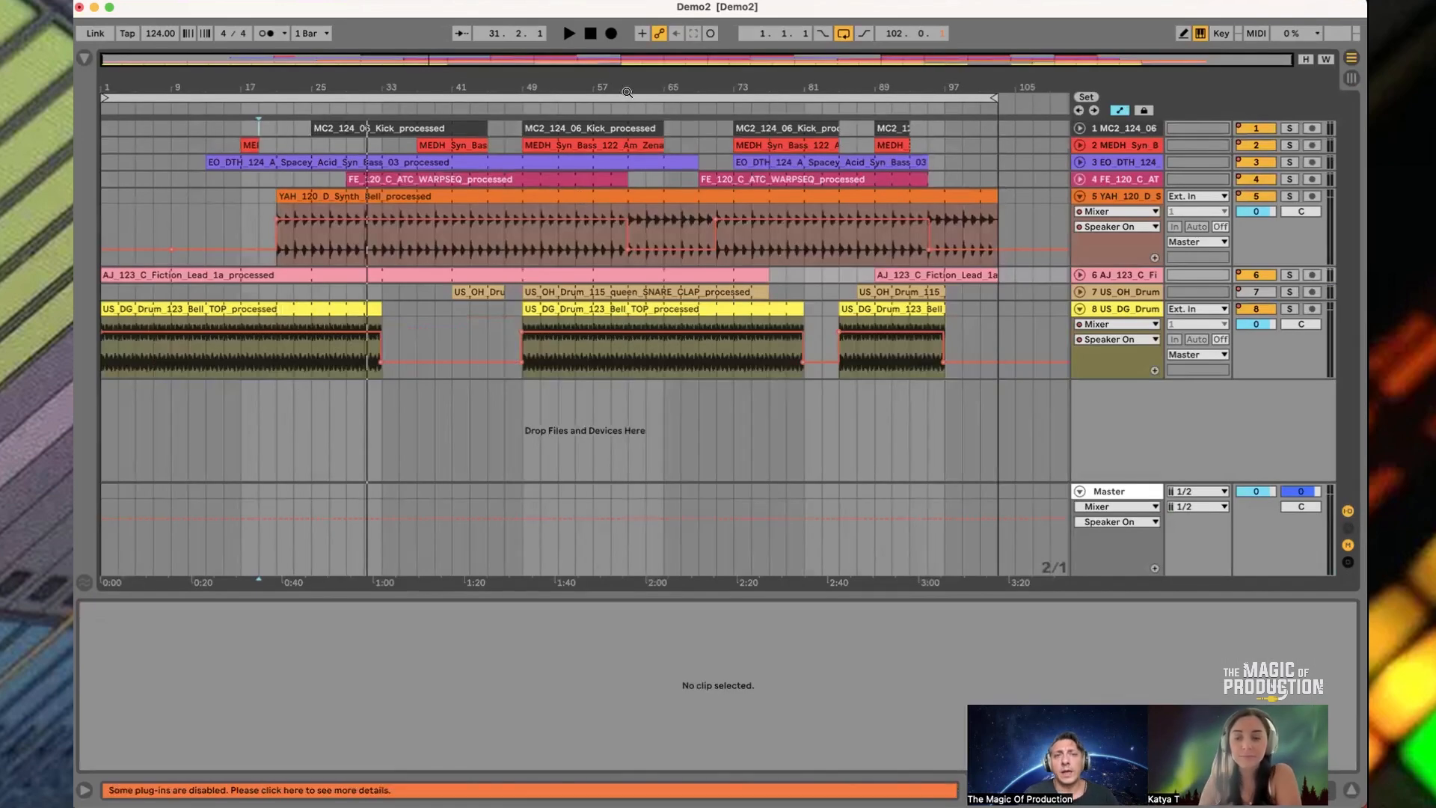
Select the whole arrangement range and save the Live Set under the new name Demo2 rec1
{"action": "left_click", "coordinate": [623, 93]}
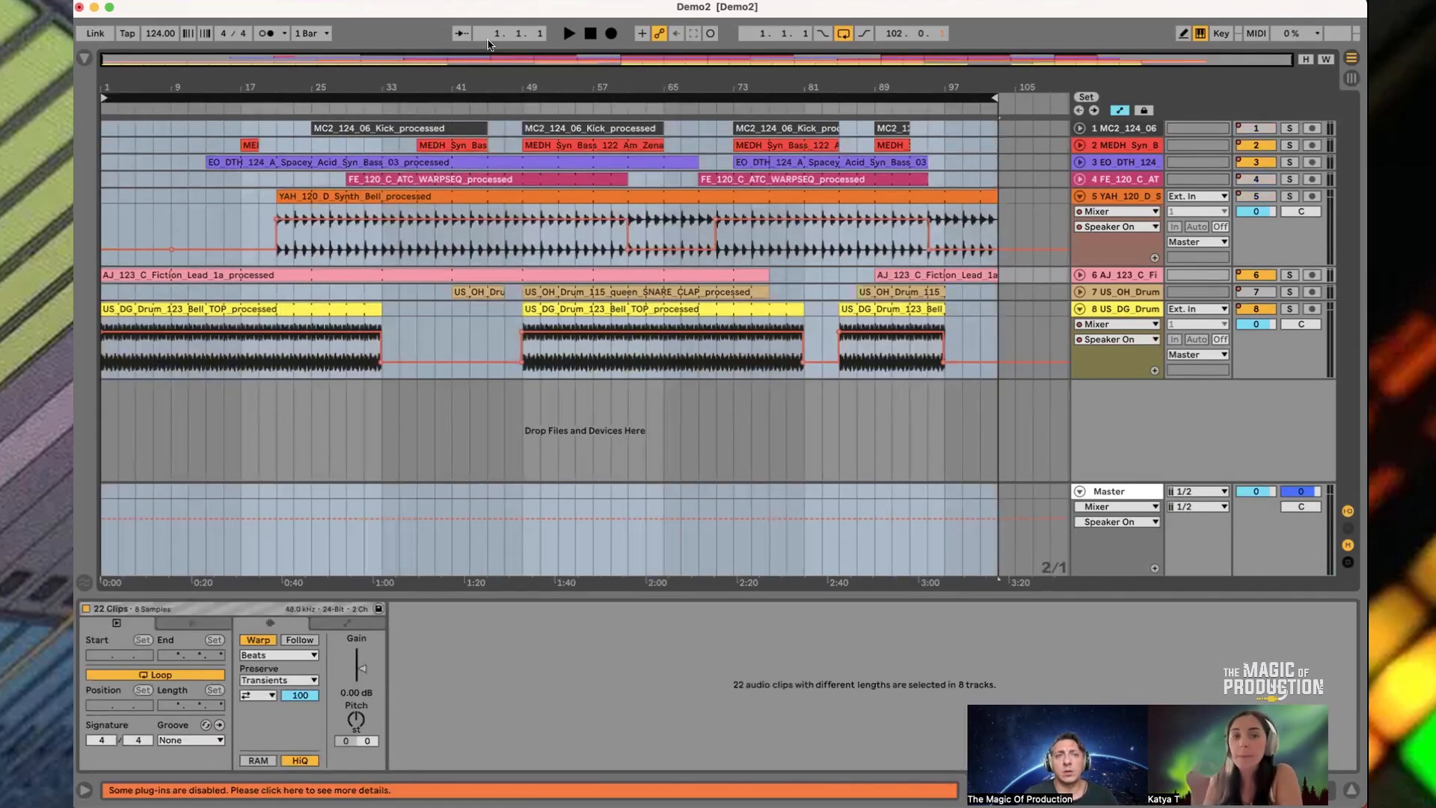
{"action": "left_click", "coordinate": [141, 0]}
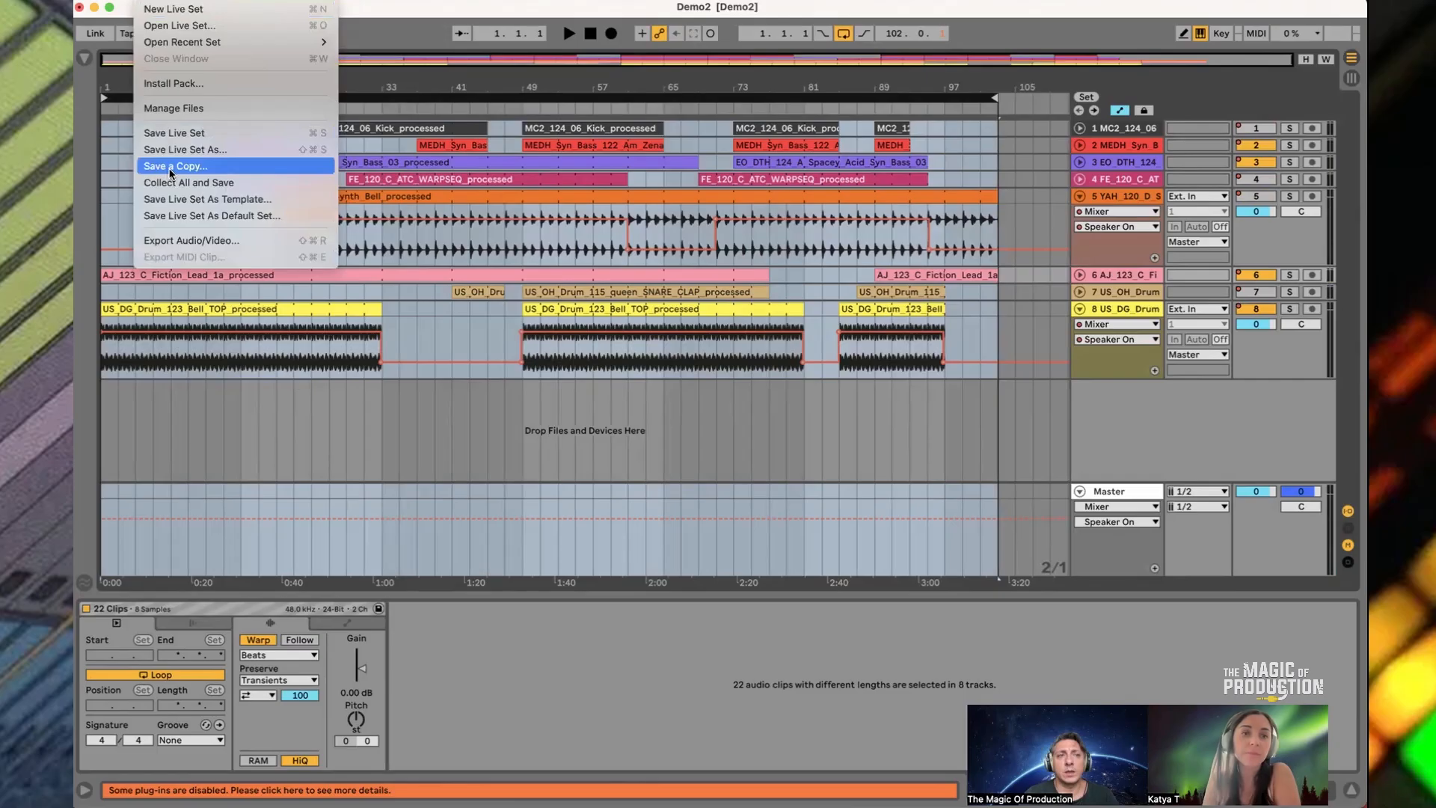
{"action": "left_click", "coordinate": [213, 148]}
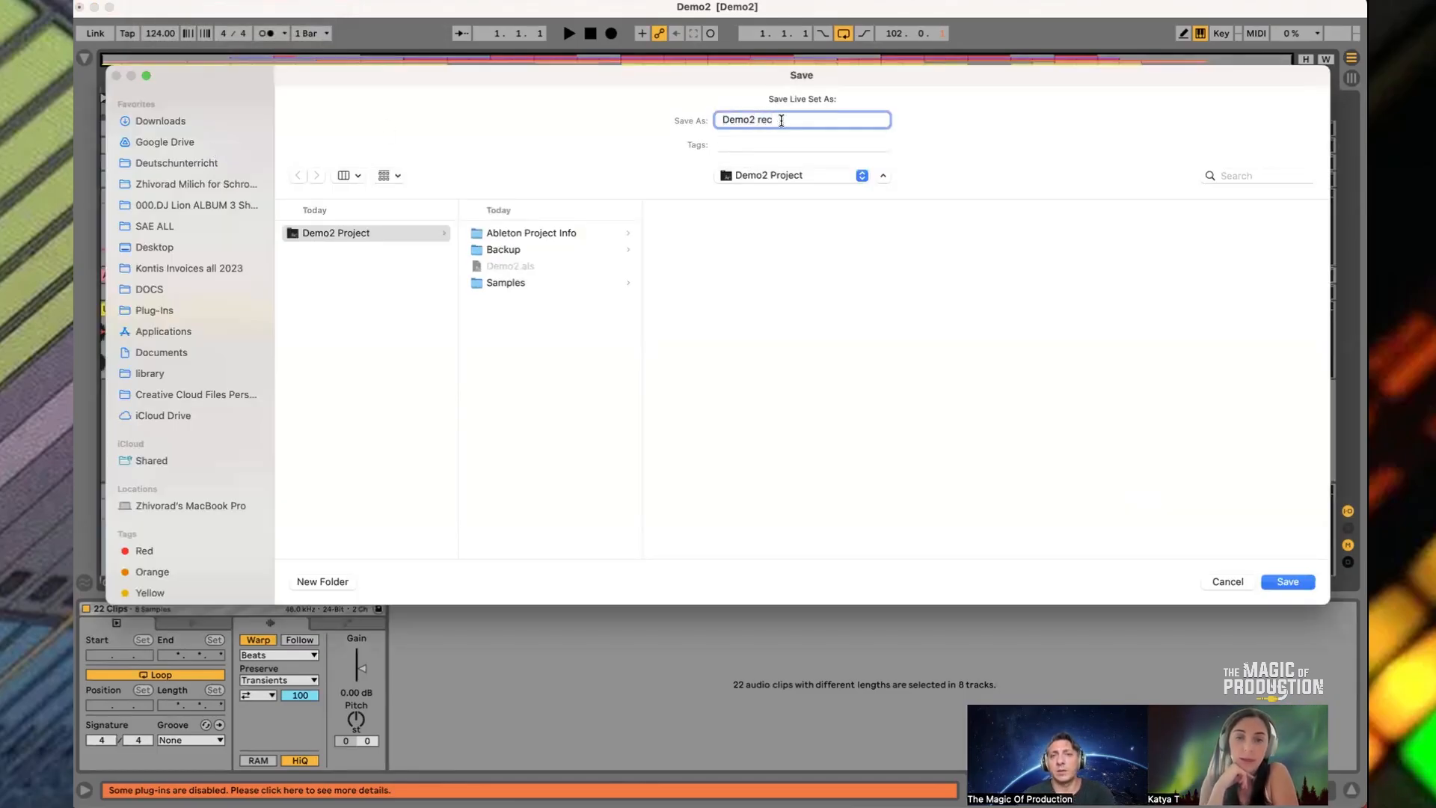
{"action": "key", "text": "Return"}
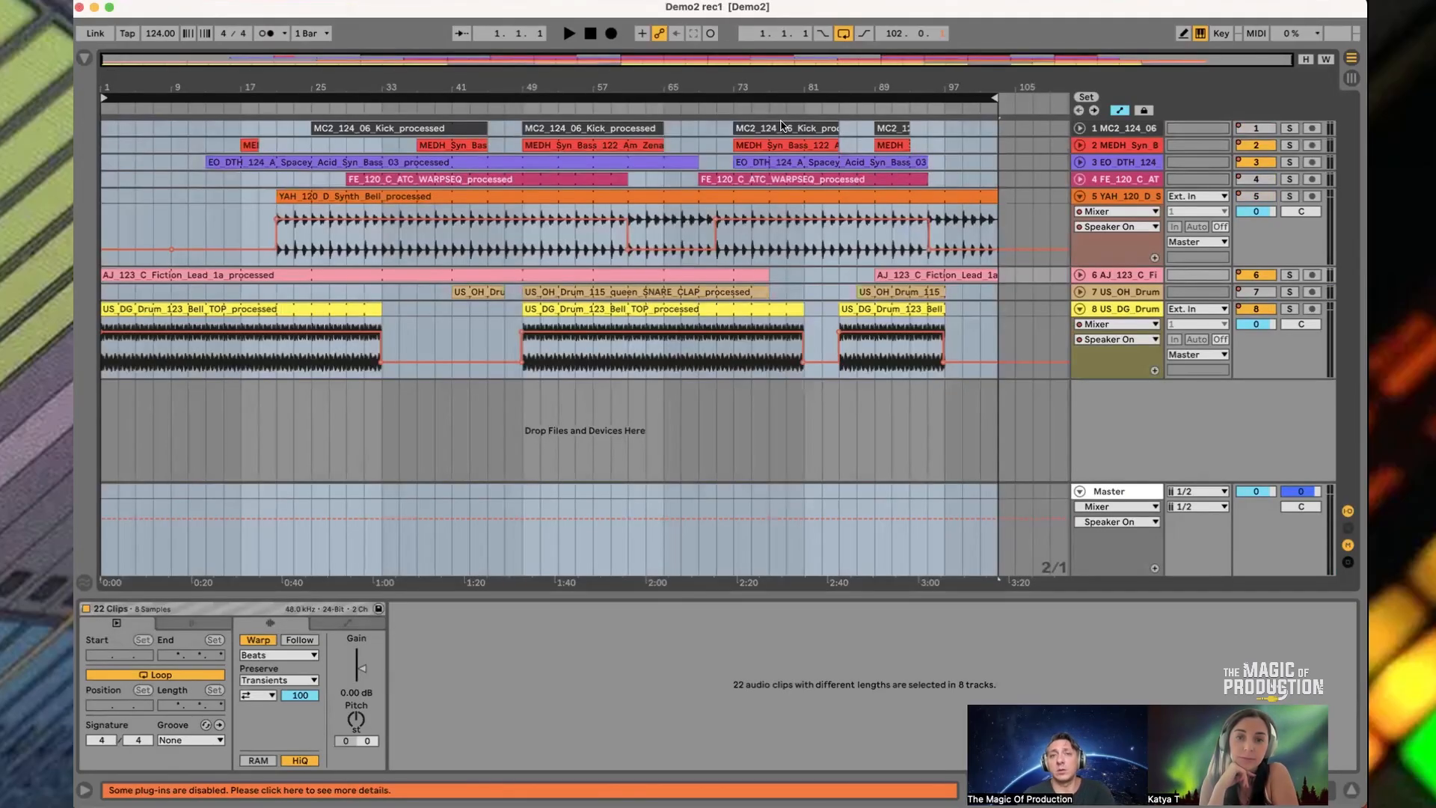
Open the recent set Demo2 and briefly play its Session View clips
{"action": "left_click", "coordinate": [141, 2]}
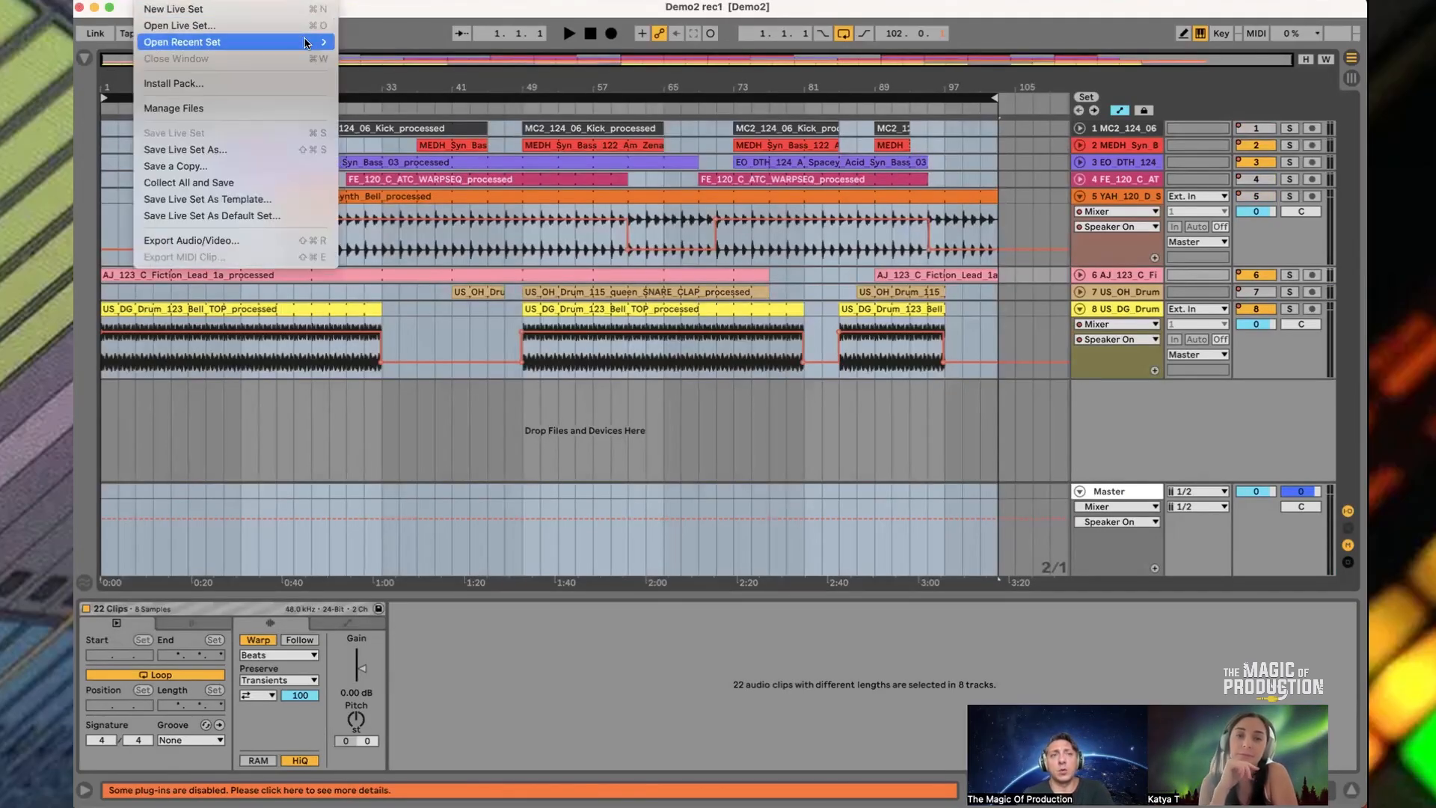
{"action": "mouse_move", "coordinate": [217, 42]}
{"action": "left_click", "coordinate": [379, 60]}
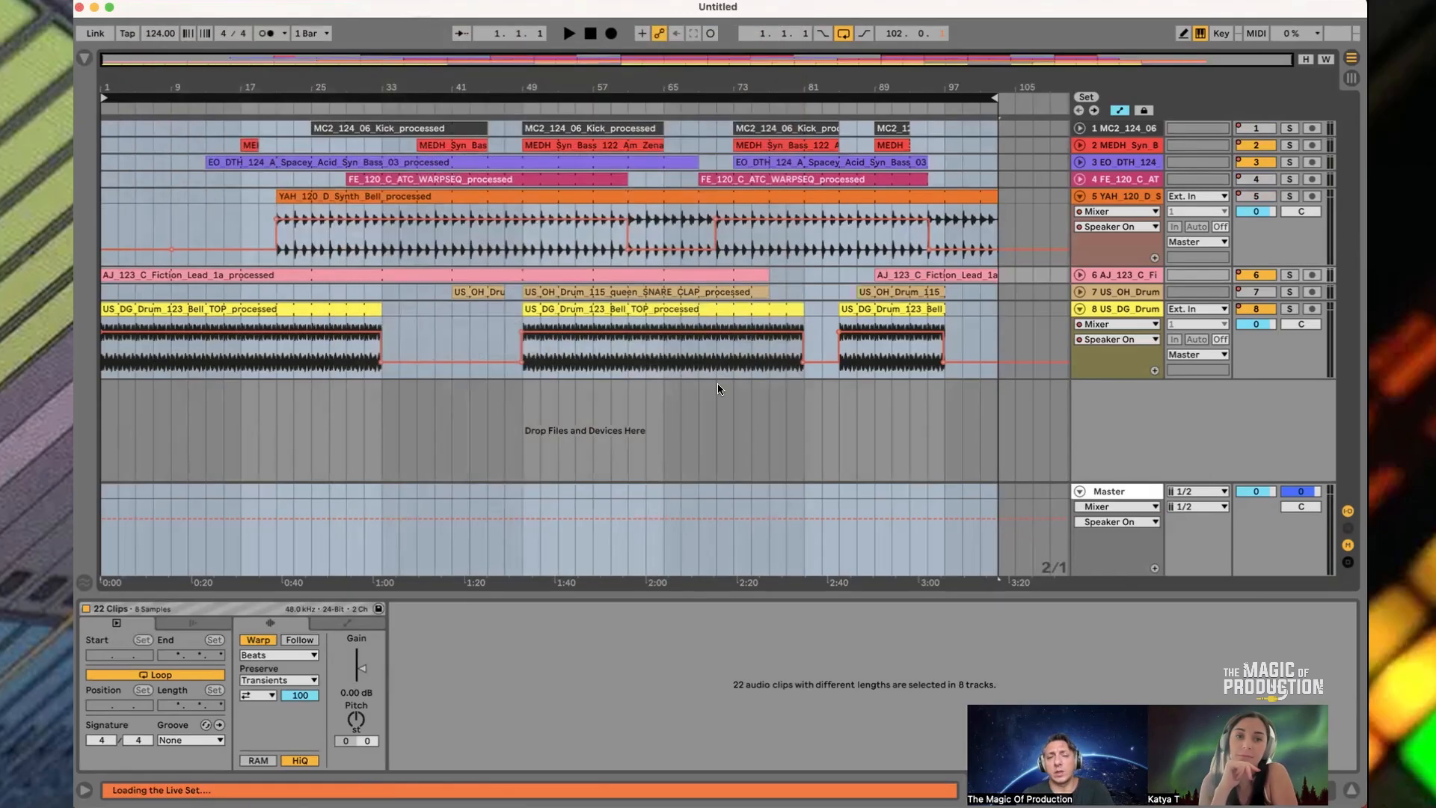
{"action": "key", "text": "space"}
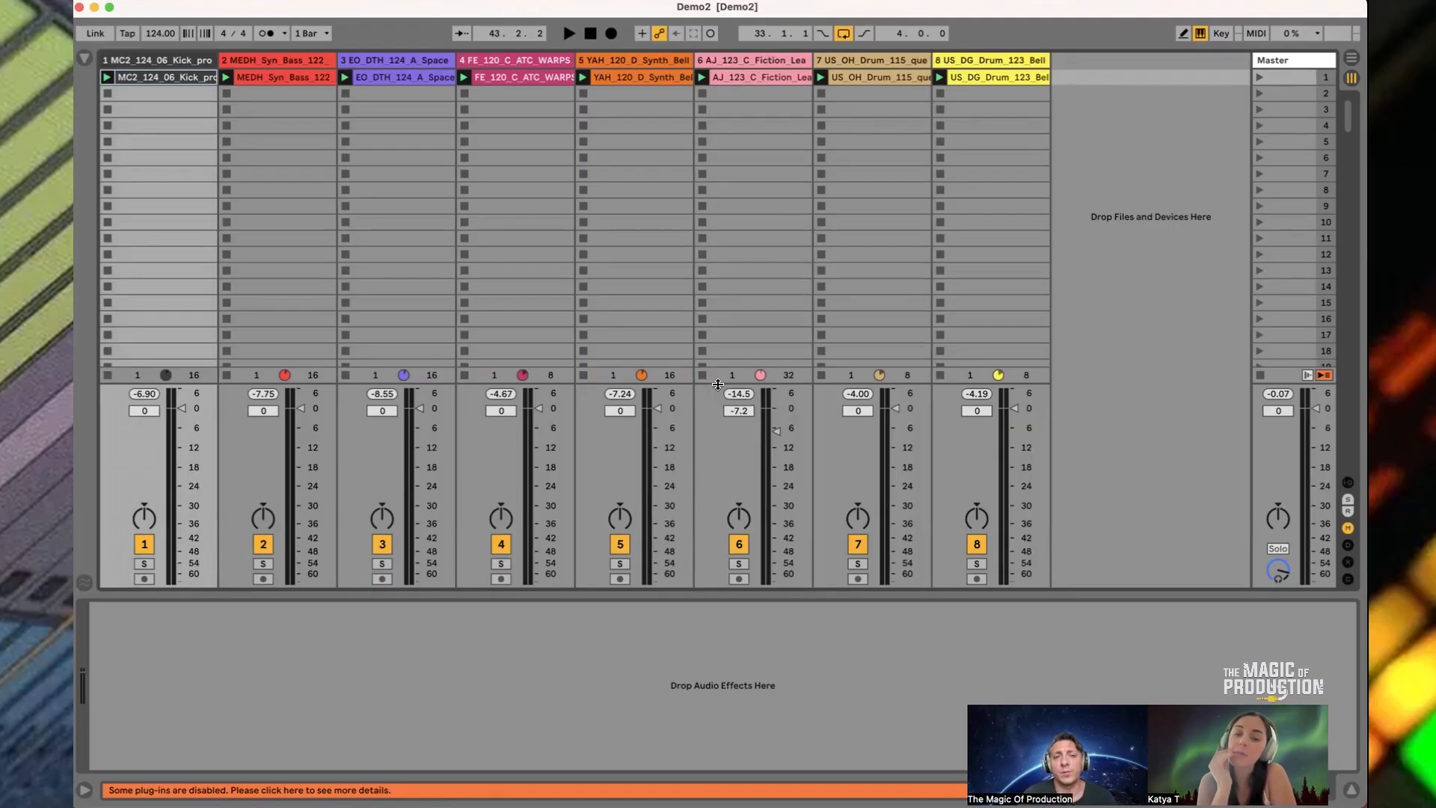
{"action": "key", "text": "space"}
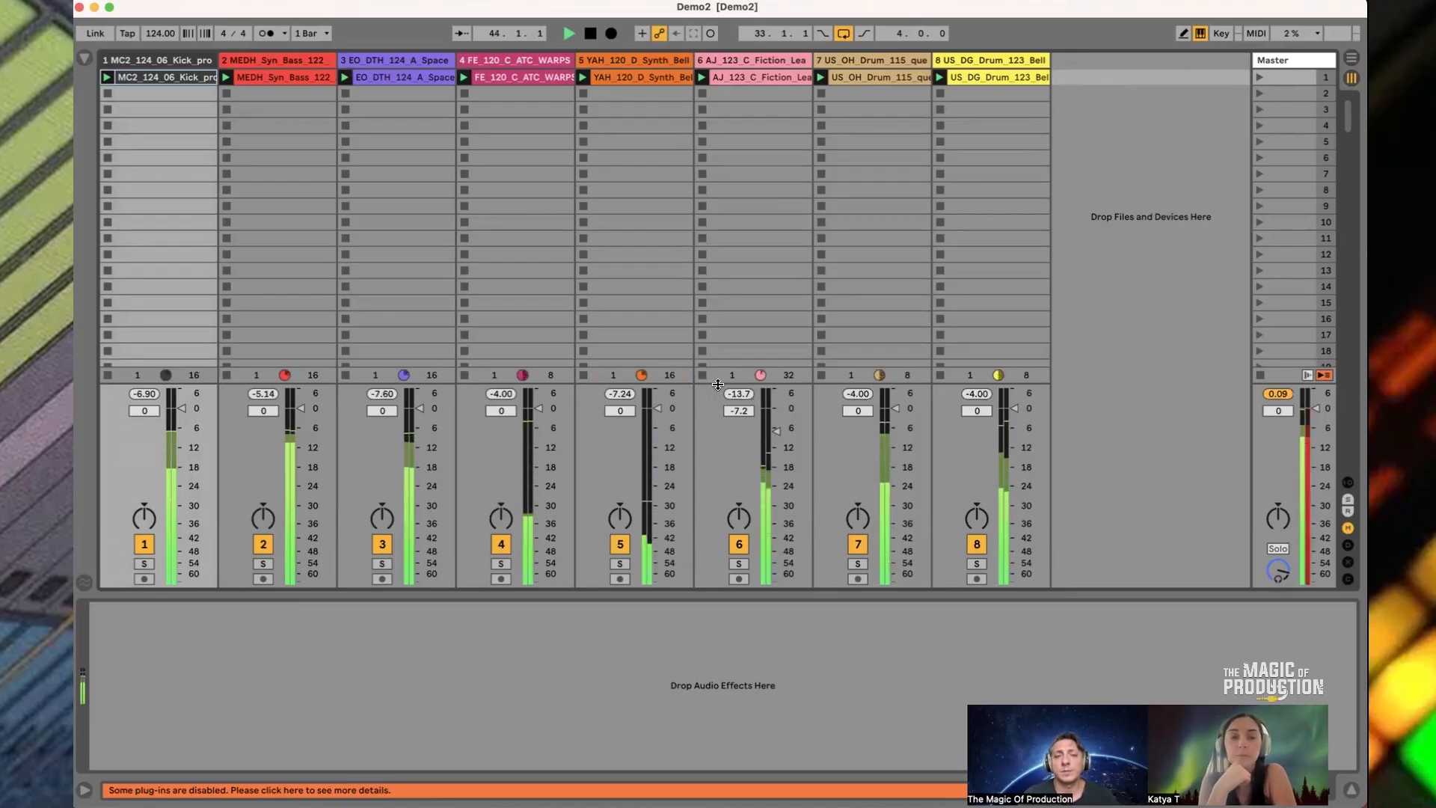
{"action": "key", "text": "space"}
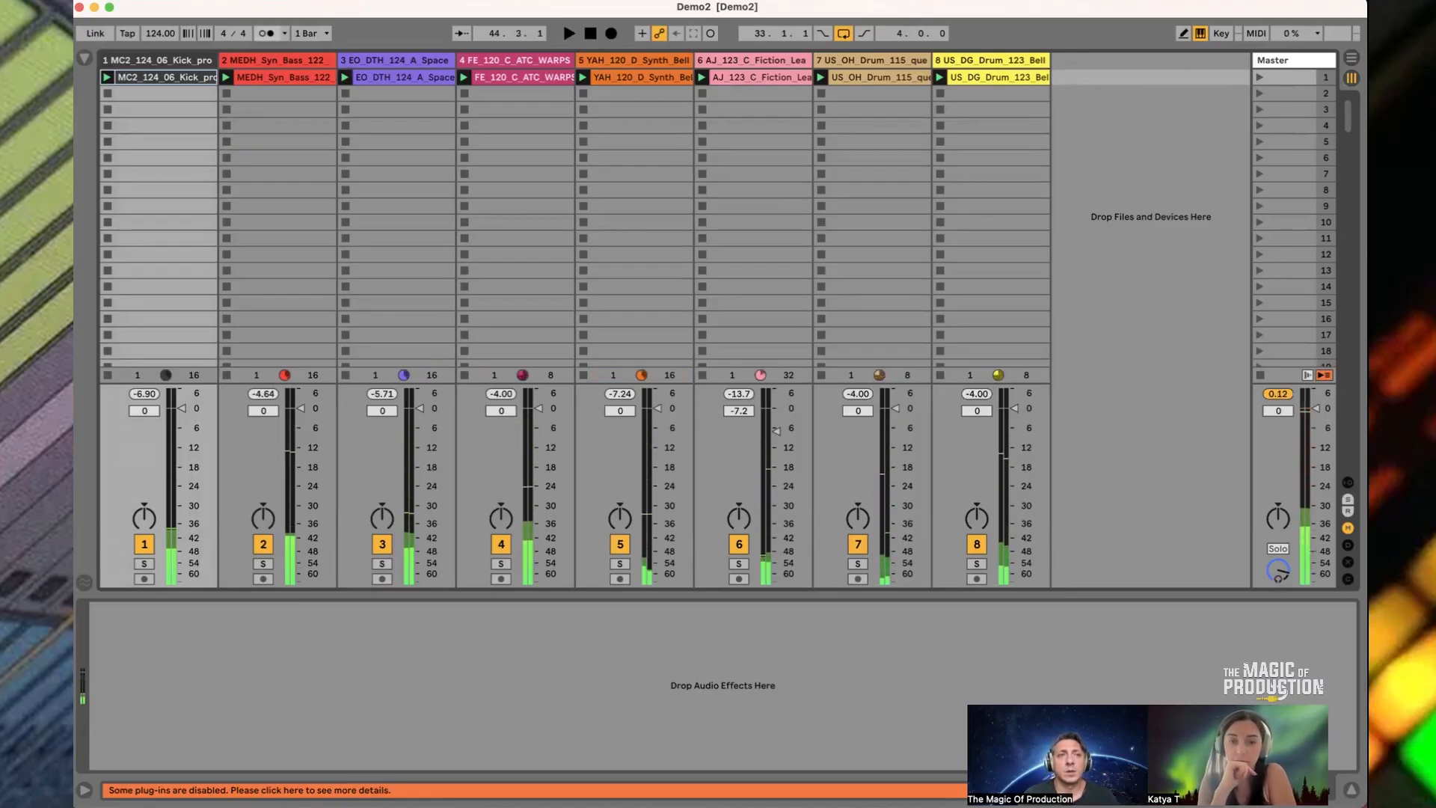
Reopen the recent set Demo2 rec1 containing the edited arrangement
{"action": "left_click", "coordinate": [153, 0]}
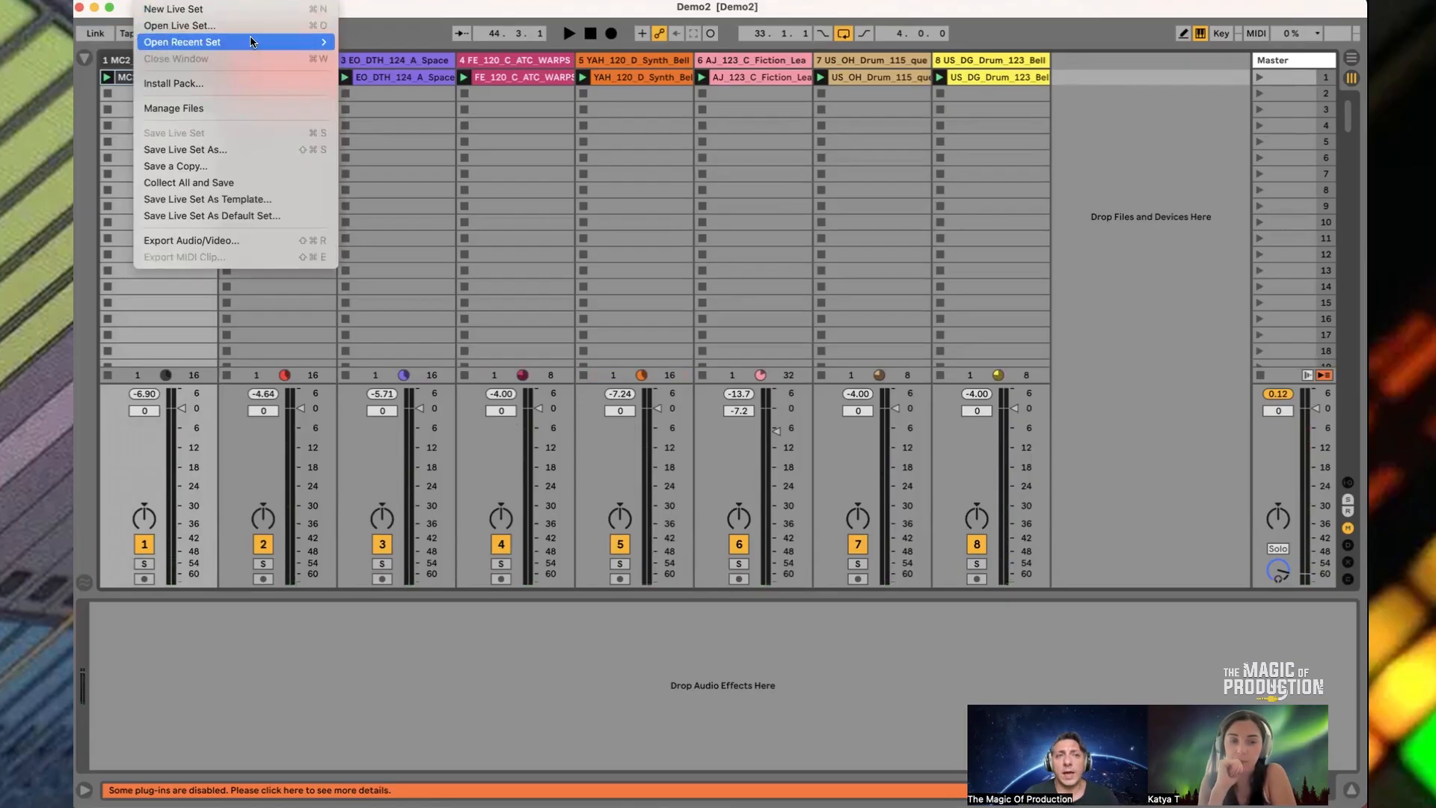
{"action": "mouse_move", "coordinate": [277, 42]}
{"action": "left_click", "coordinate": [388, 66]}
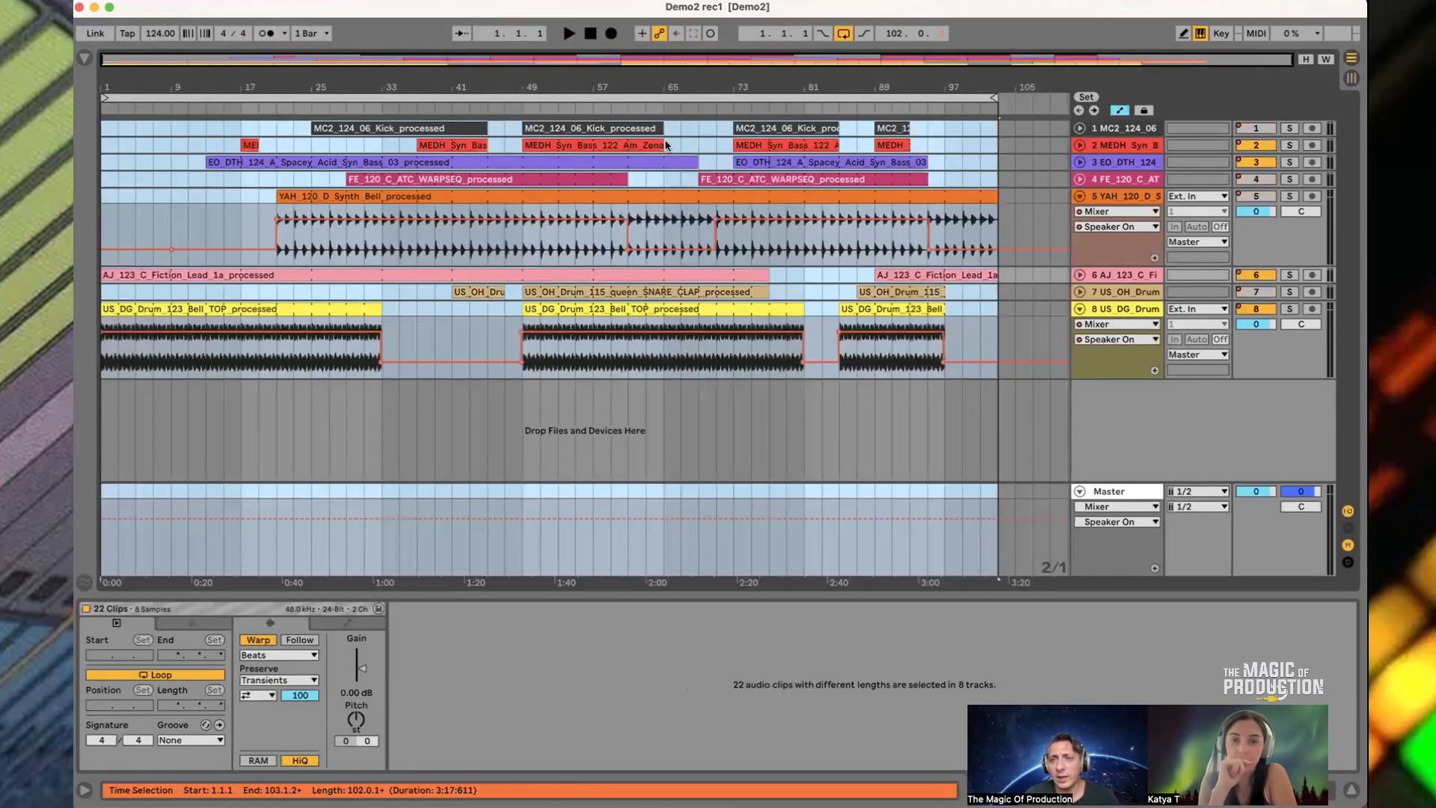
Review the Export Audio/Video settings and file type options for the arrangement, and close them without exporting
{"action": "left_click", "coordinate": [157, 4]}
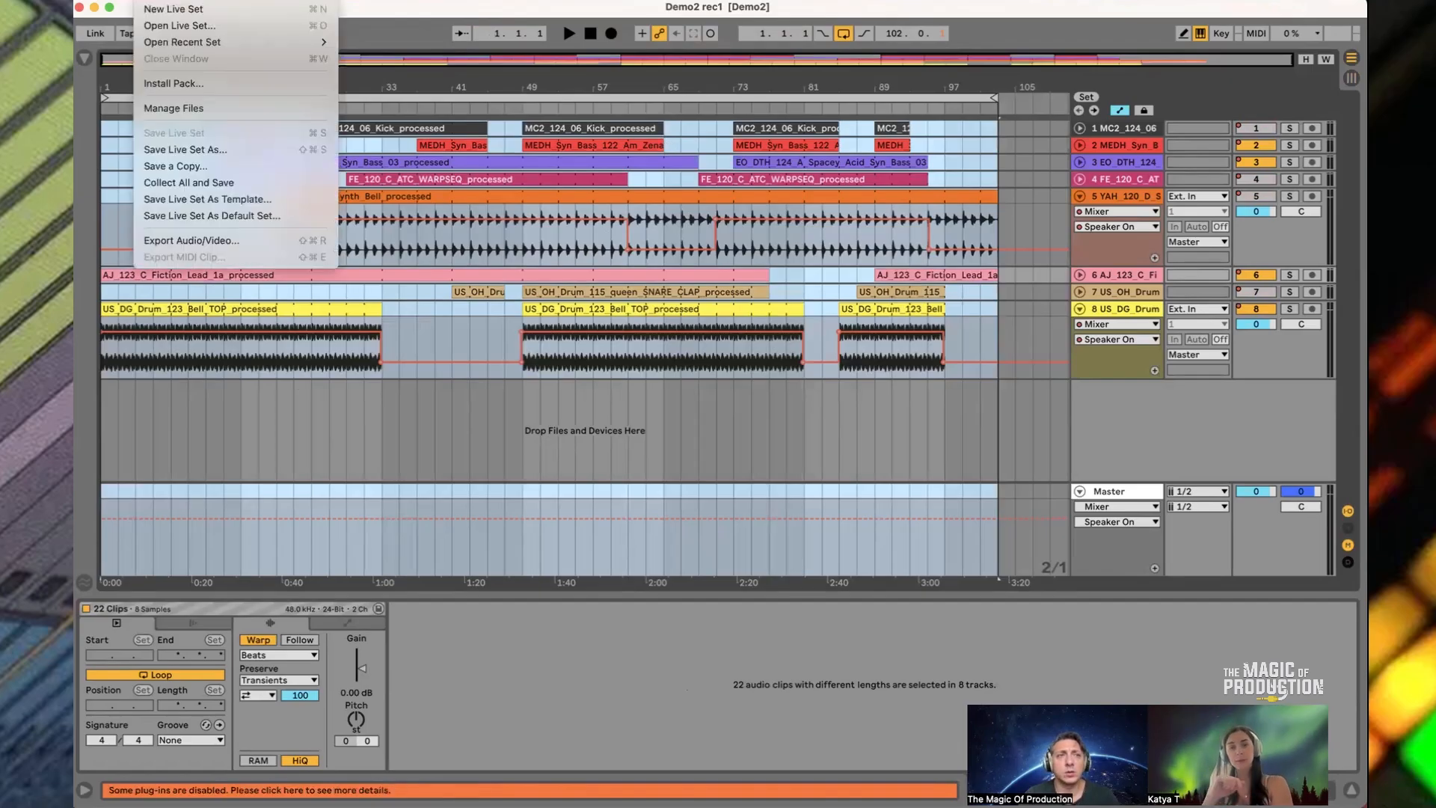
{"action": "left_click", "coordinate": [171, 239]}
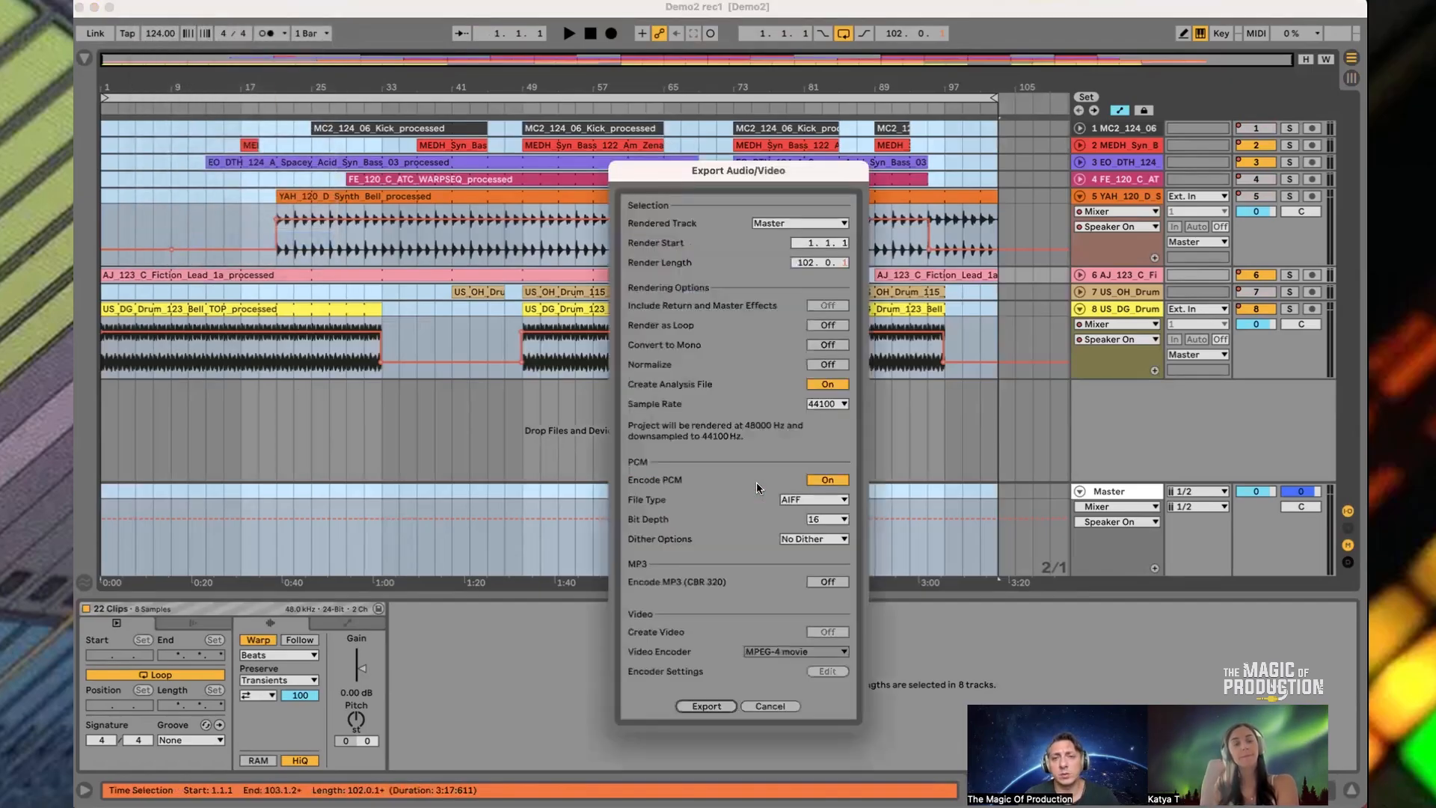
{"action": "left_click", "coordinate": [818, 501]}
{"action": "left_click", "coordinate": [803, 526]}
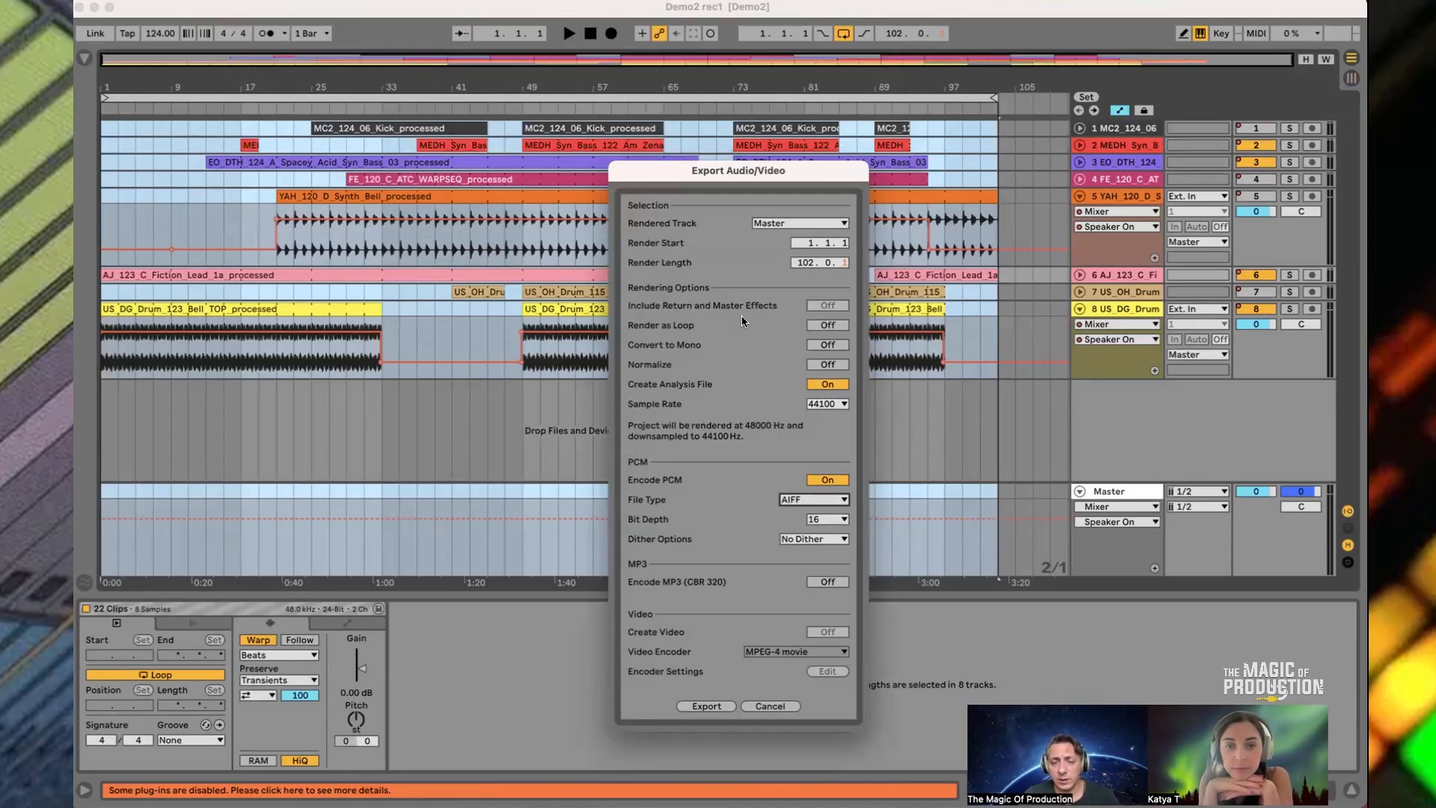
{"action": "key", "text": "Escape"}
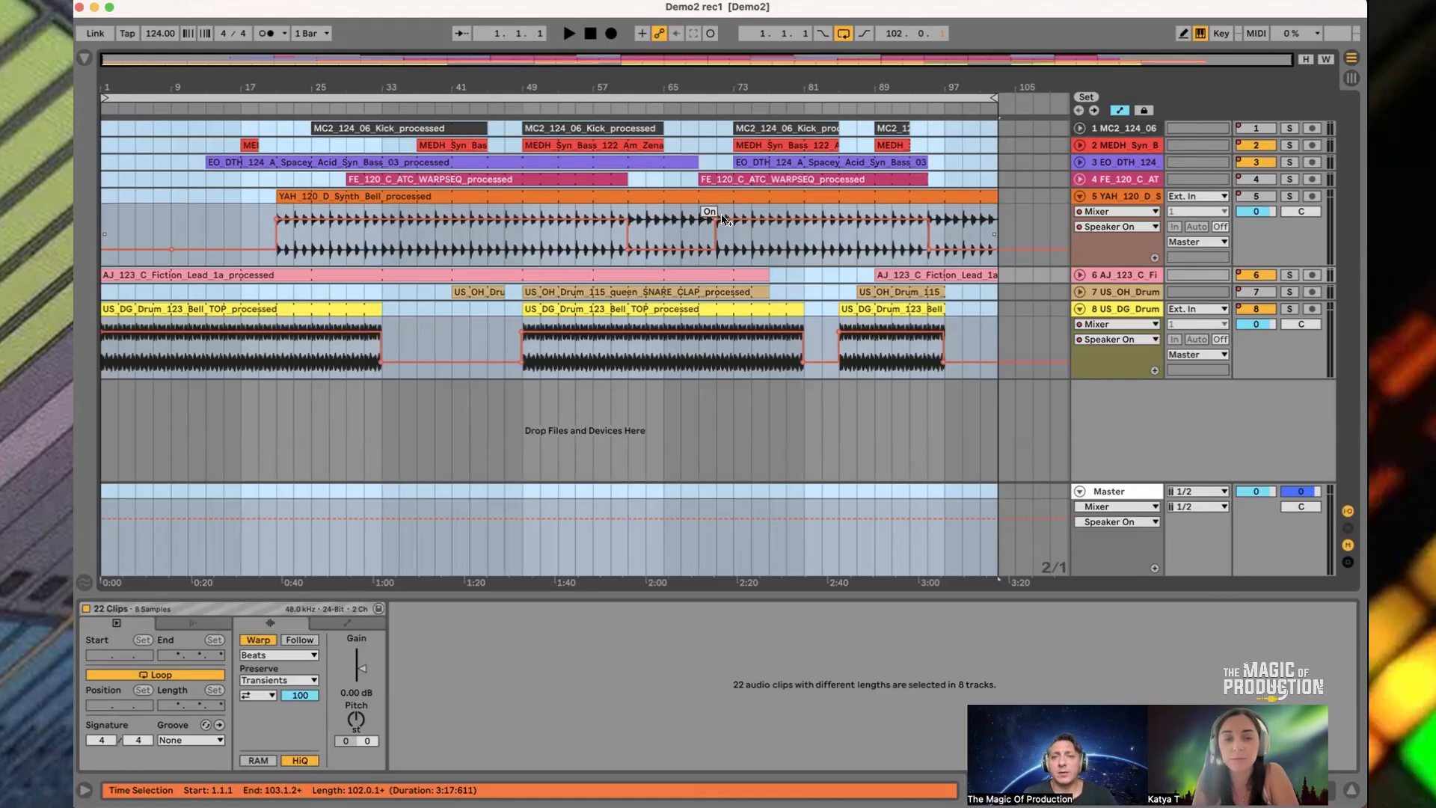
Select bars 49–57 across all eight tracks, loop that range and play it briefly
{"action": "left_click", "coordinate": [1113, 313]}
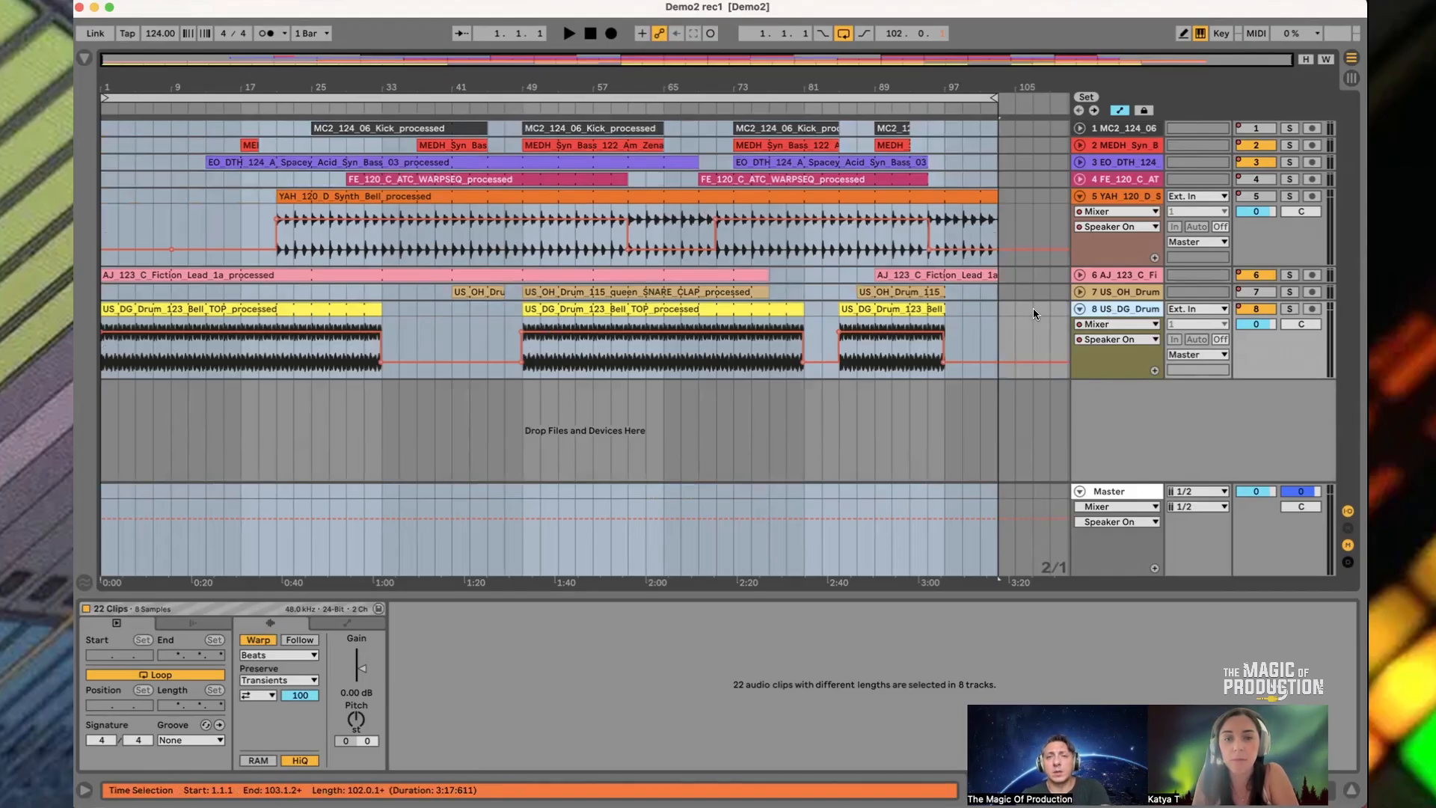
{"action": "left_click", "coordinate": [616, 404]}
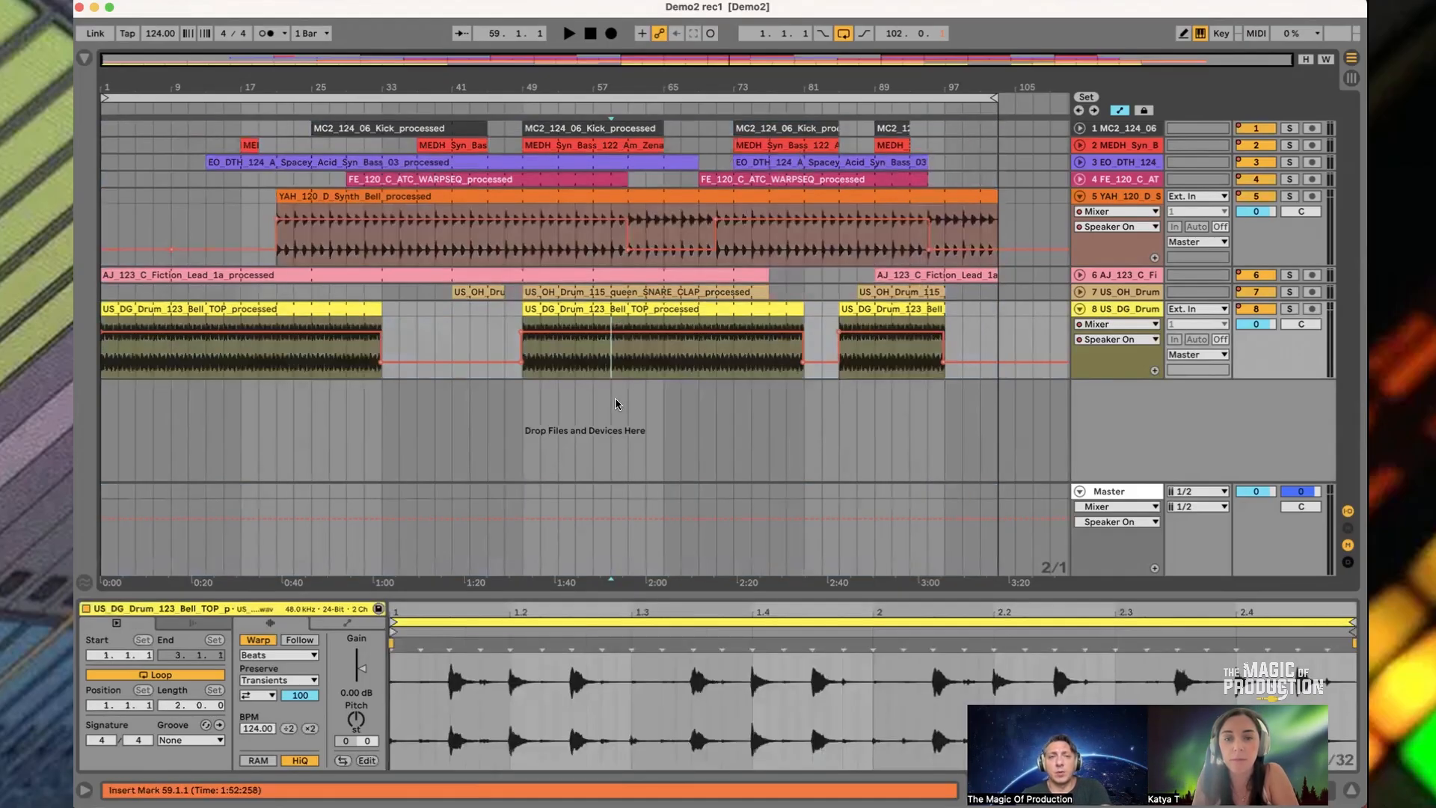
{"action": "left_click_drag", "start_coordinate": [522, 408], "coordinate": [588, 120]}
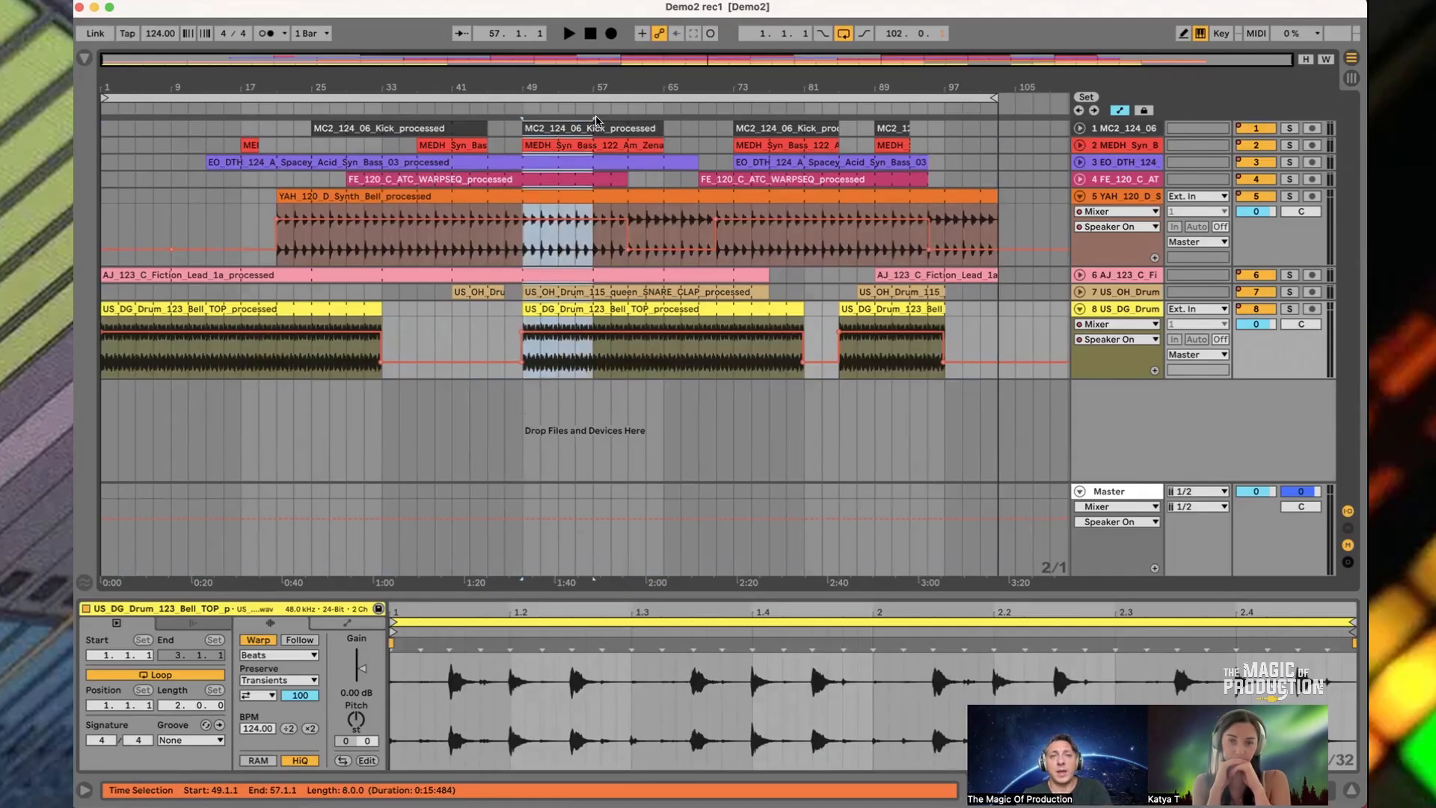
{"action": "mouse_move", "coordinate": [599, 121]}
{"action": "left_mouse_down"}
{"action": "mouse_move", "coordinate": [625, 119]}
{"action": "mouse_move", "coordinate": [596, 117]}
{"action": "left_mouse_up"}
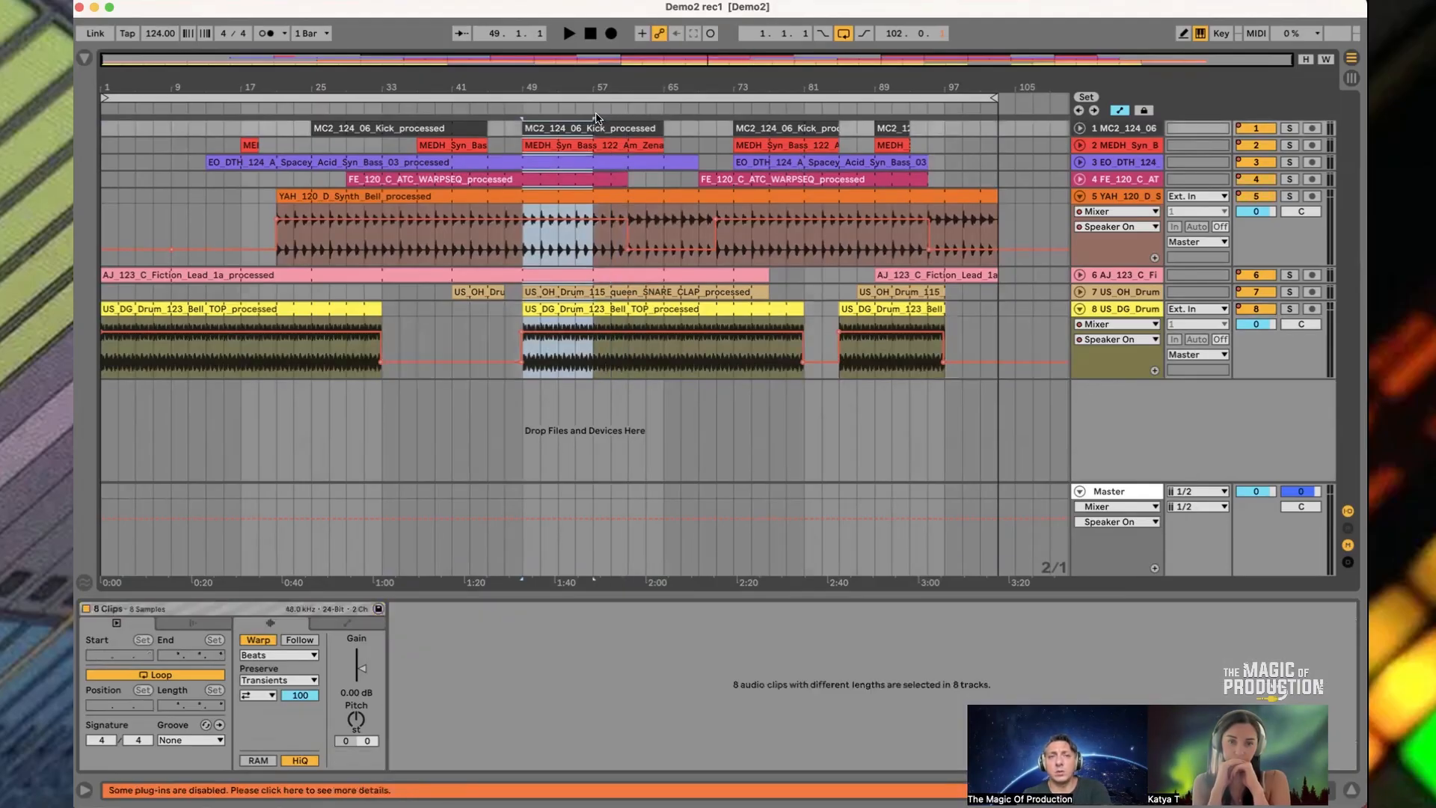
{"action": "key", "text": "super+l"}
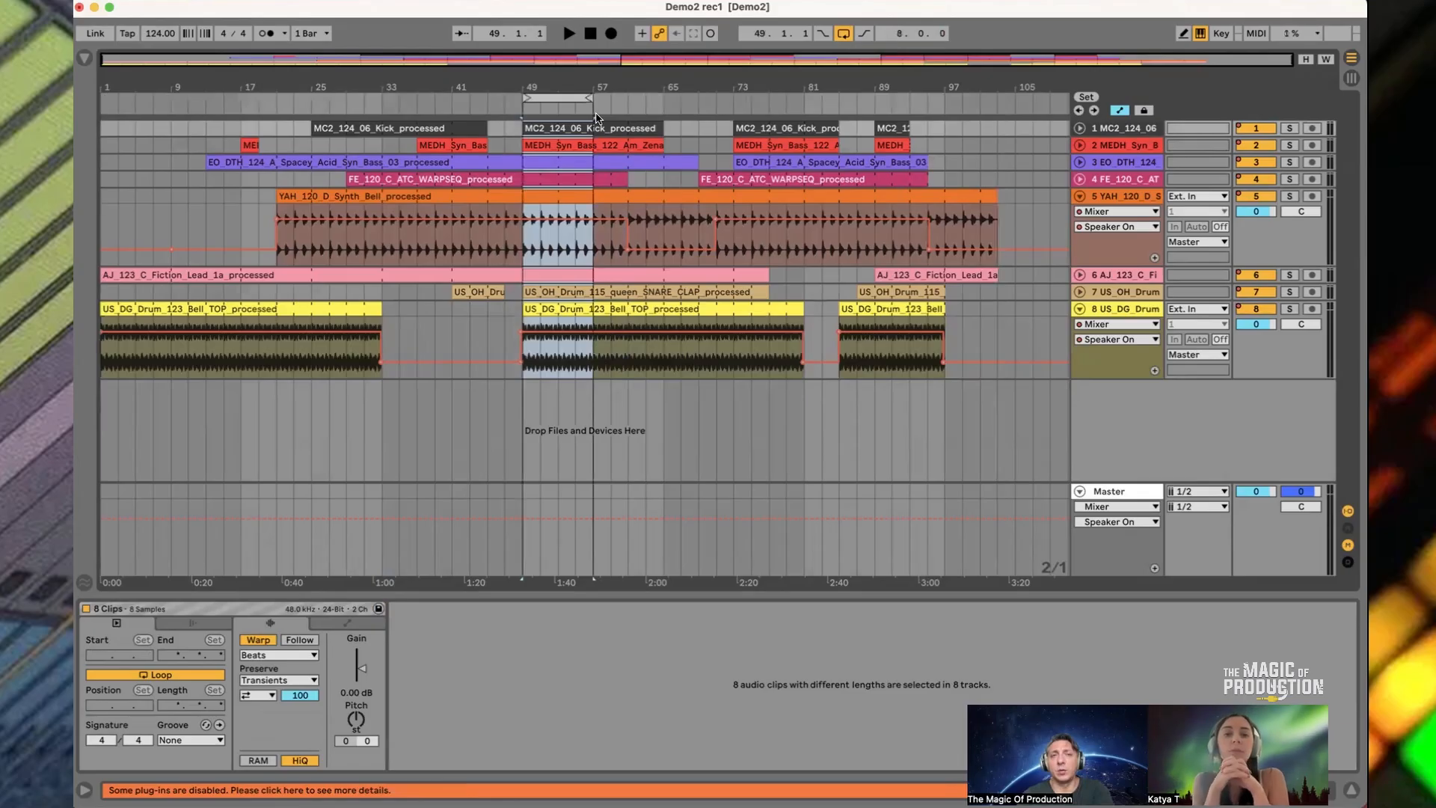
{"action": "key", "text": "space"}
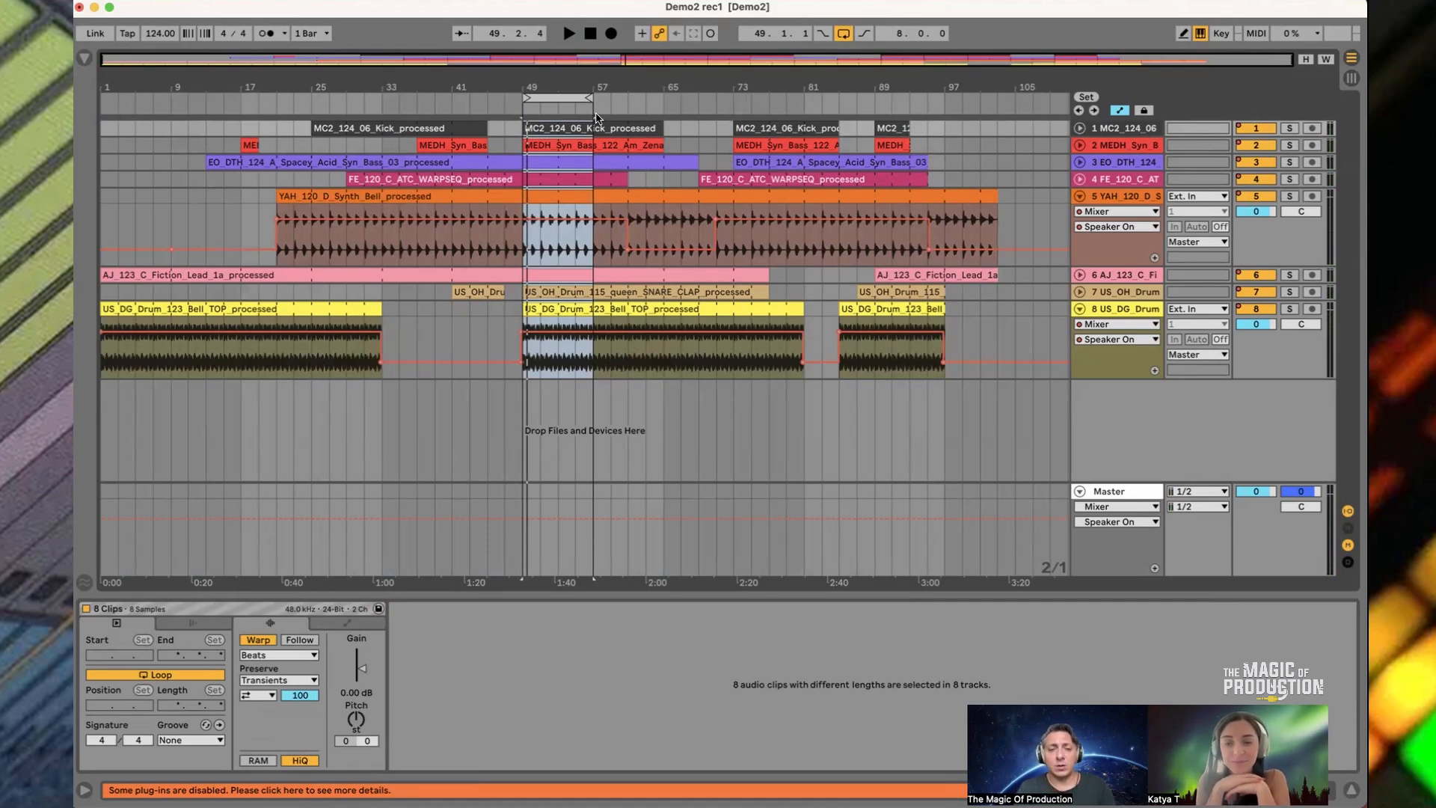
Insert a MIDI track below the kick track and delete it again
{"action": "key", "text": "super+shift+t"}
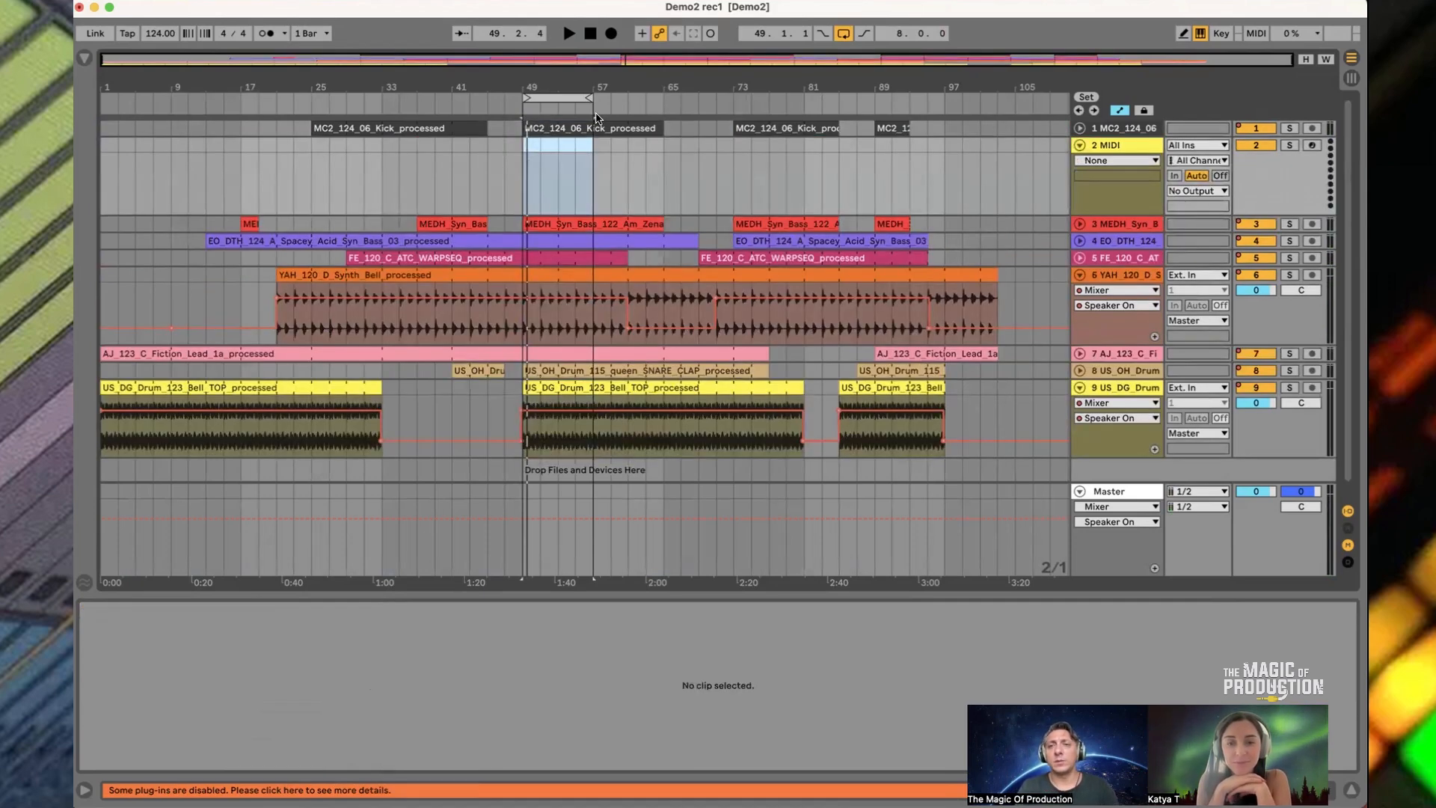
{"action": "left_click", "coordinate": [1099, 148]}
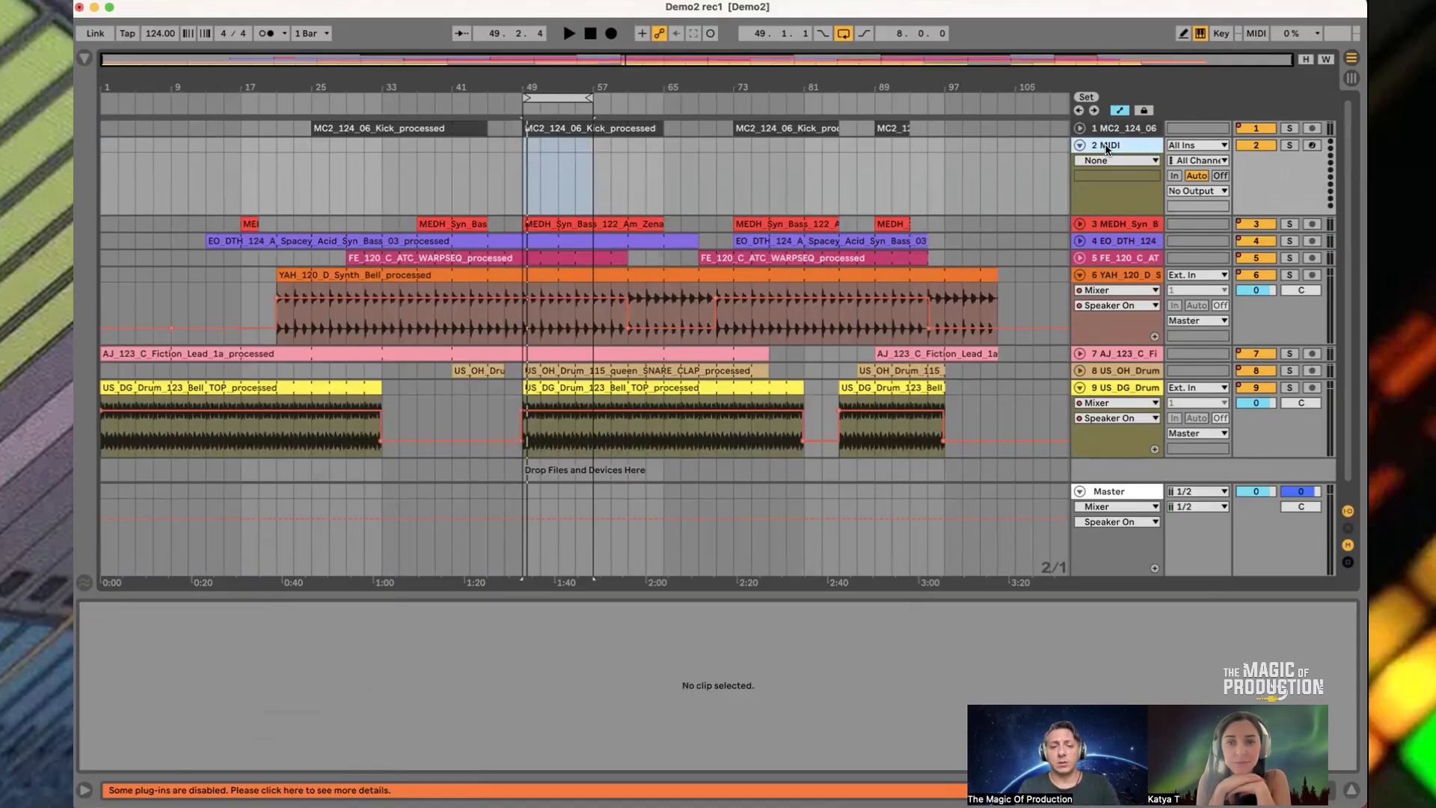
{"action": "key", "text": "Delete"}
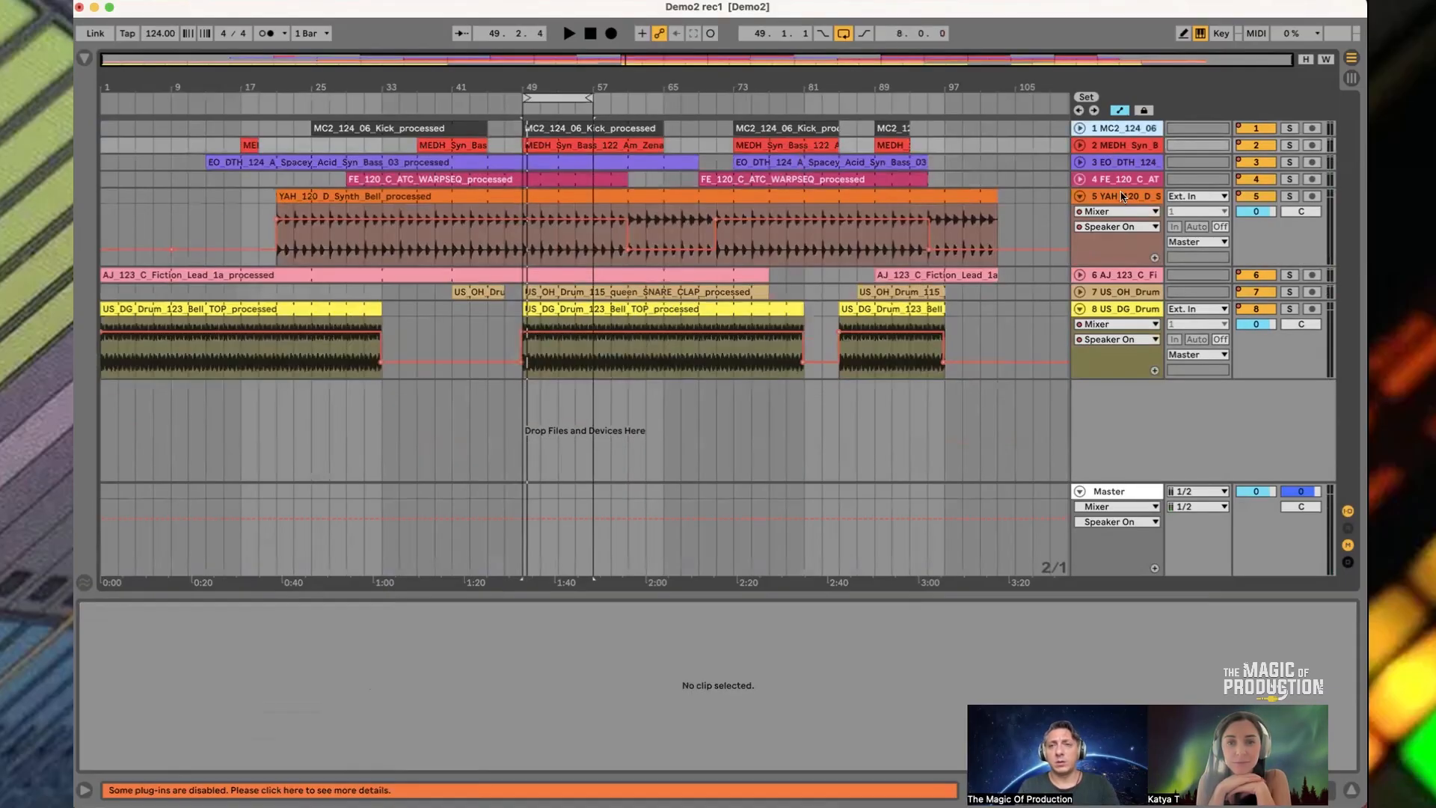
Insert a MIDI track, move it below the last audio track, and colour it green
{"action": "right_click", "coordinate": [1116, 148]}
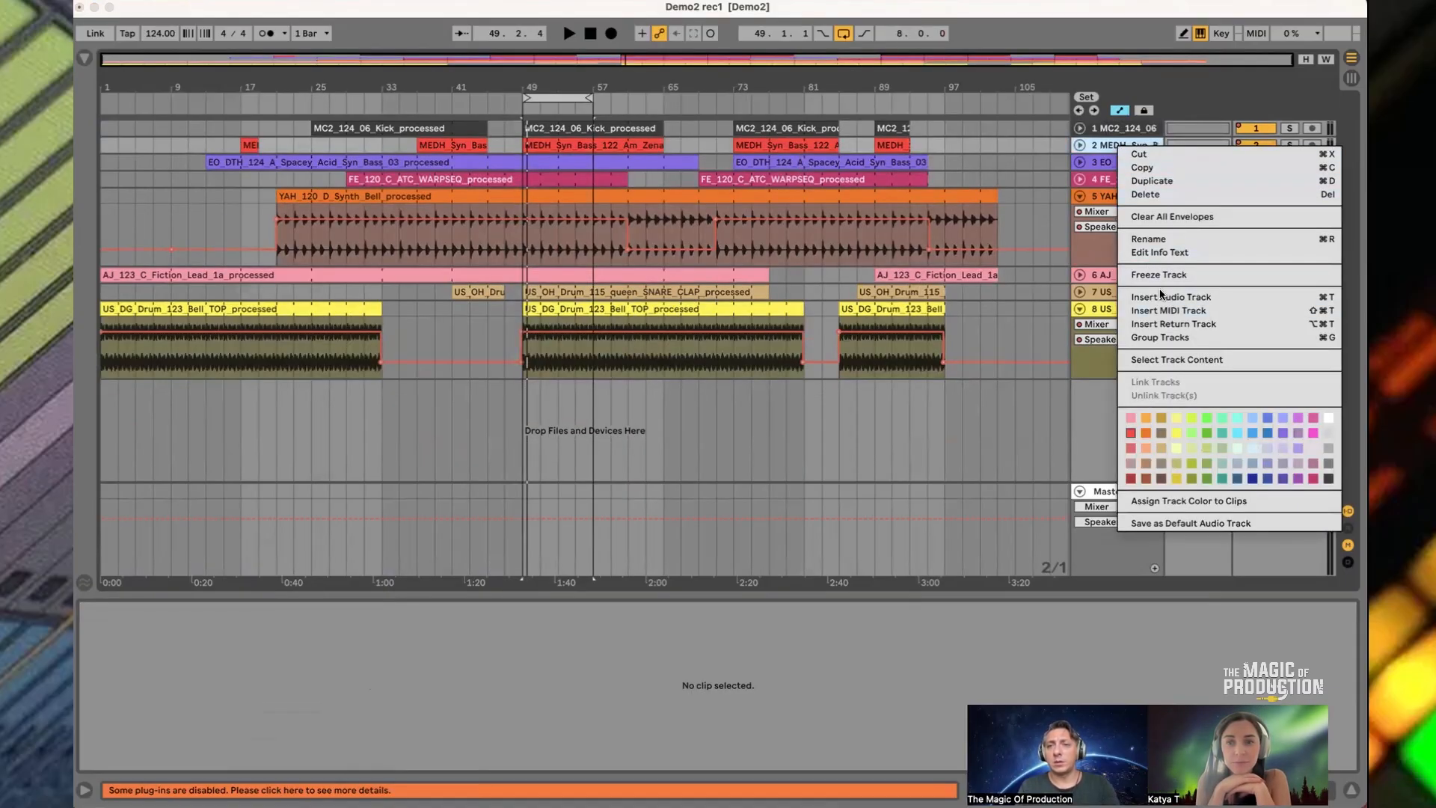
{"action": "left_click", "coordinate": [1179, 312]}
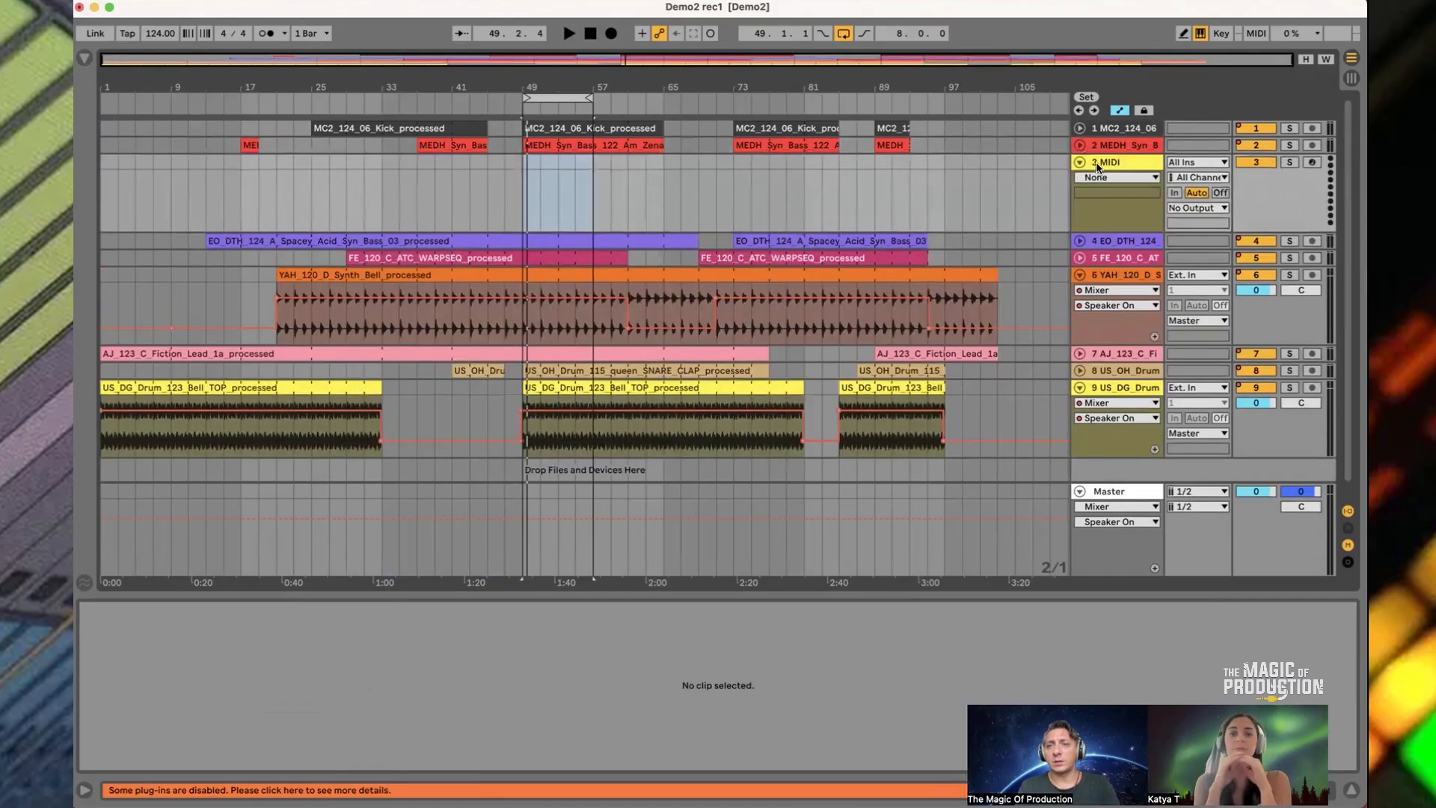
{"action": "left_click_drag", "start_coordinate": [1120, 457], "coordinate": [1118, 470]}
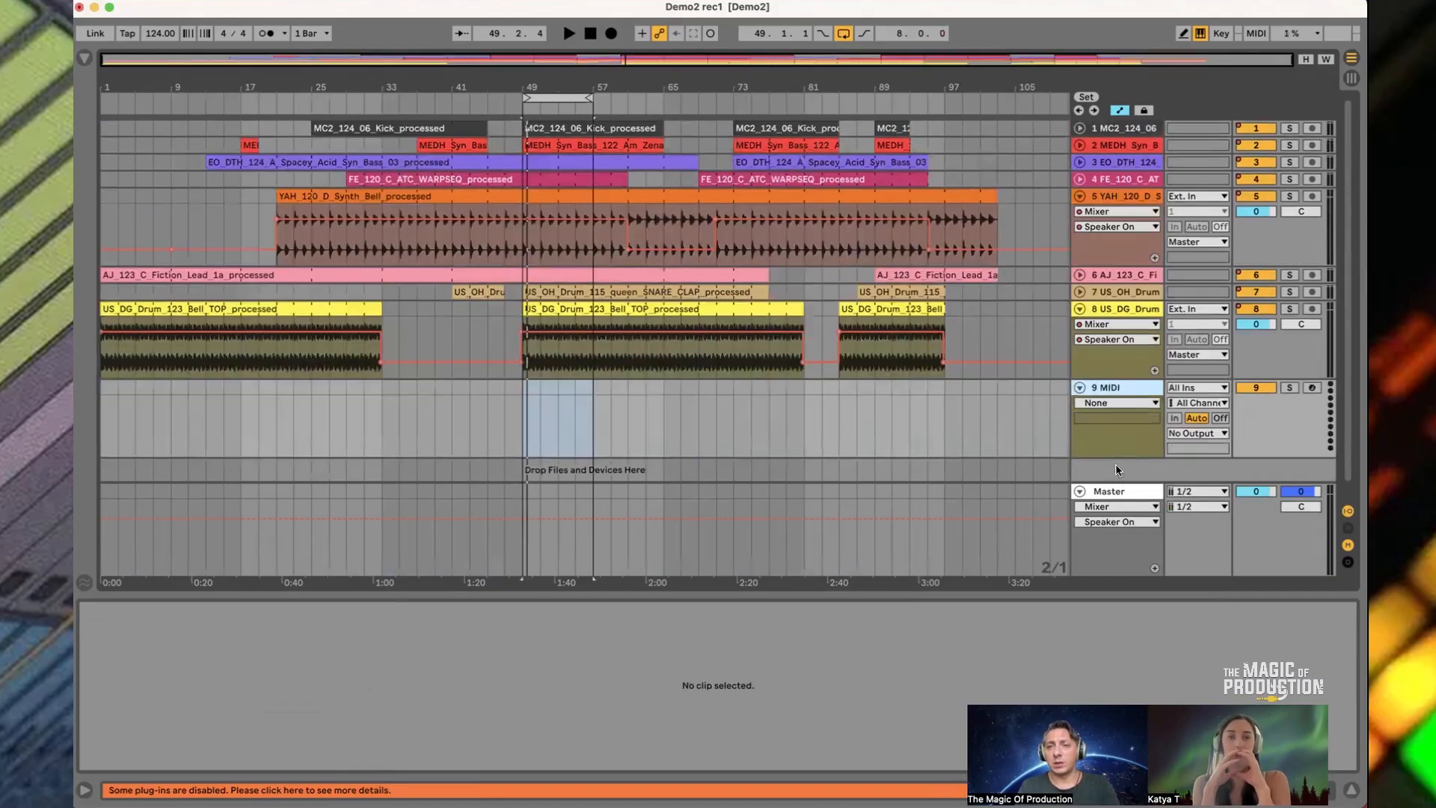
{"action": "right_click", "coordinate": [1126, 392]}
{"action": "left_click", "coordinate": [1213, 636]}
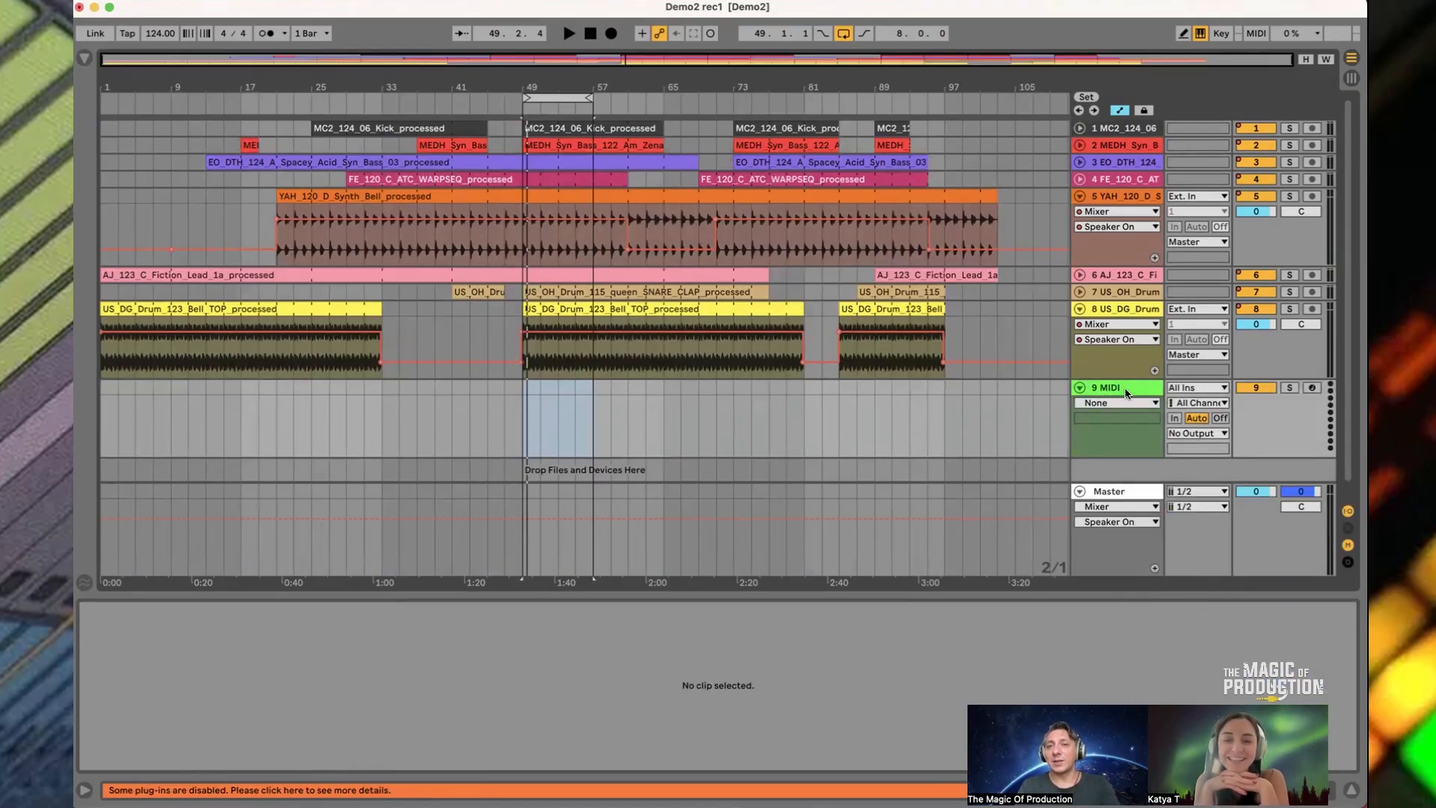
Fold the expanded synth bell and bell top drum tracks in the arrangement
{"action": "left_click", "coordinate": [1081, 309]}
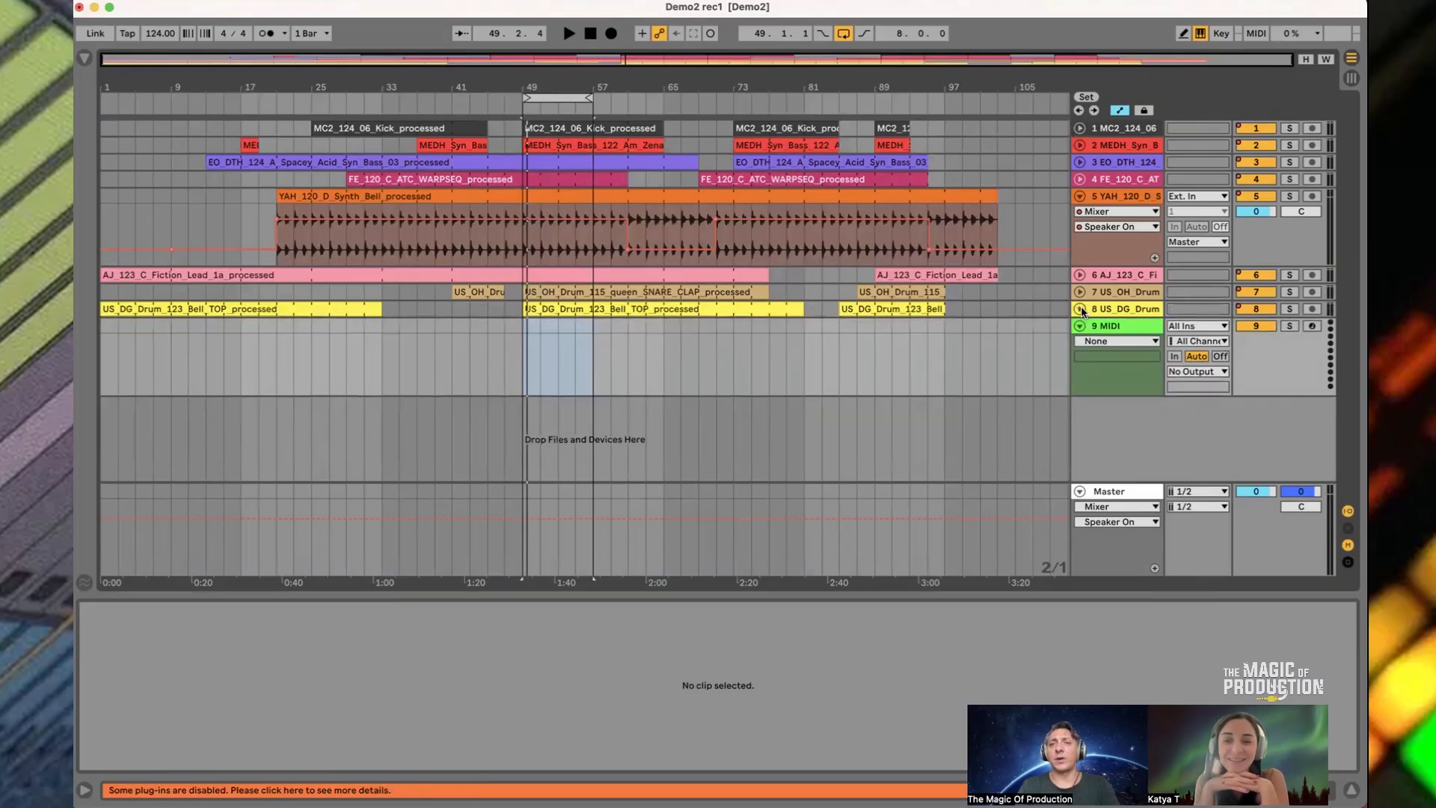
{"action": "left_click", "coordinate": [1080, 195]}
{"action": "left_click", "coordinate": [1035, 270]}
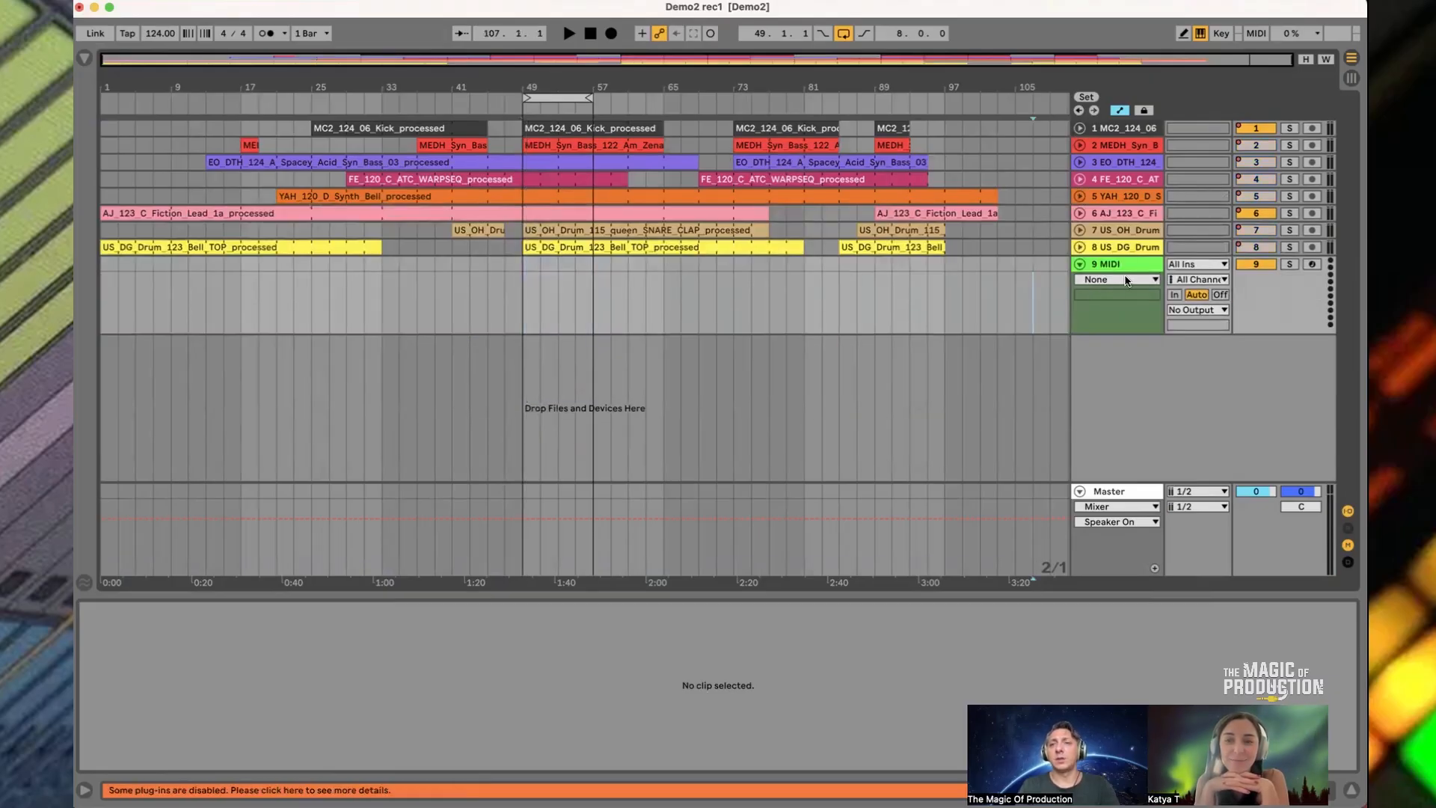
Rename the green MIDI track as loopcloud
{"action": "key", "text": "super+r"}
{"action": "type", "text": "loopcloud"}
{"action": "key", "text": "Return"}
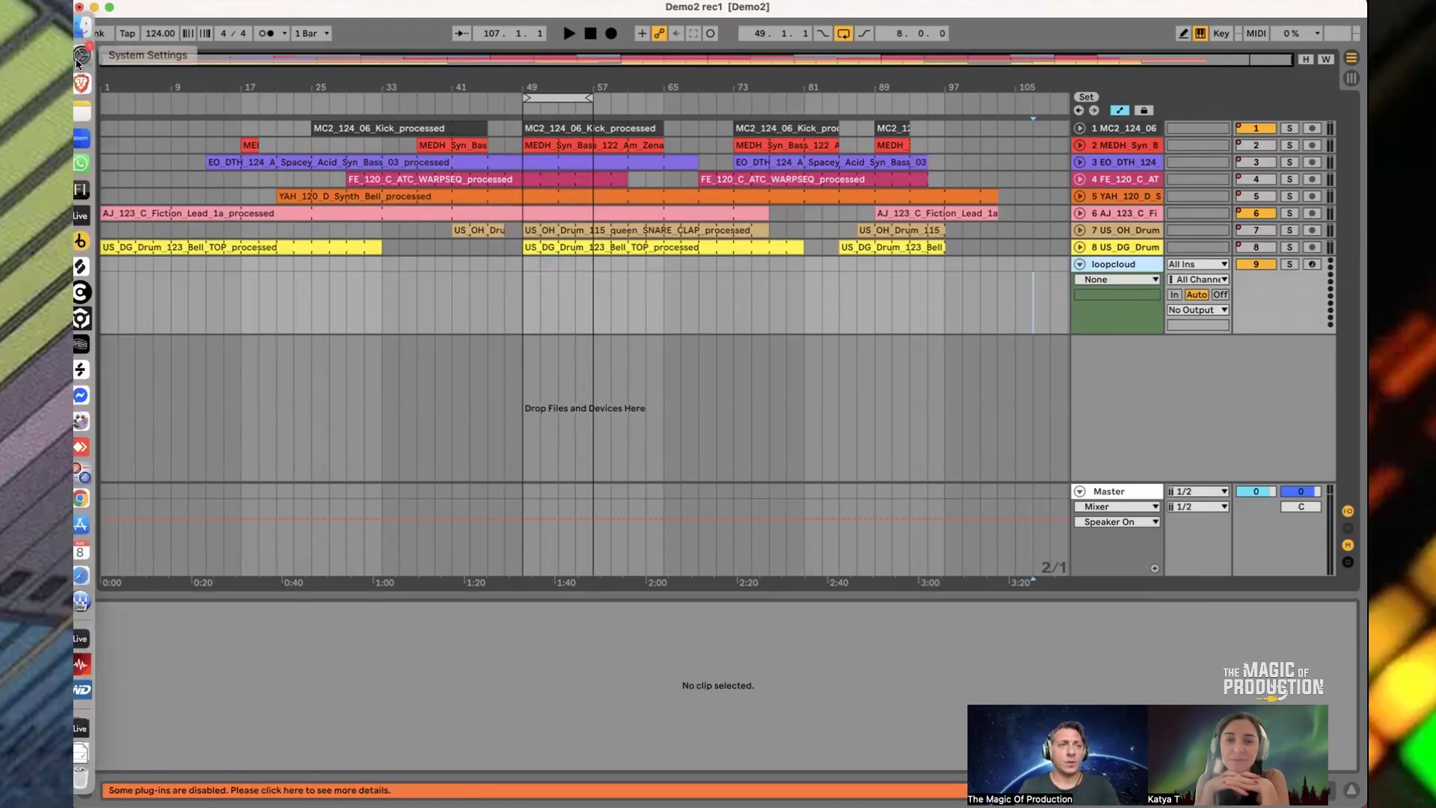
Search the browser for "loop" and load the VST3 Loopcloud plug-in onto the loopcloud track
{"action": "left_click", "coordinate": [84, 59]}
{"action": "type", "text": "loop"}
{"action": "left_click", "coordinate": [185, 149]}
{"action": "left_click", "coordinate": [230, 165]}
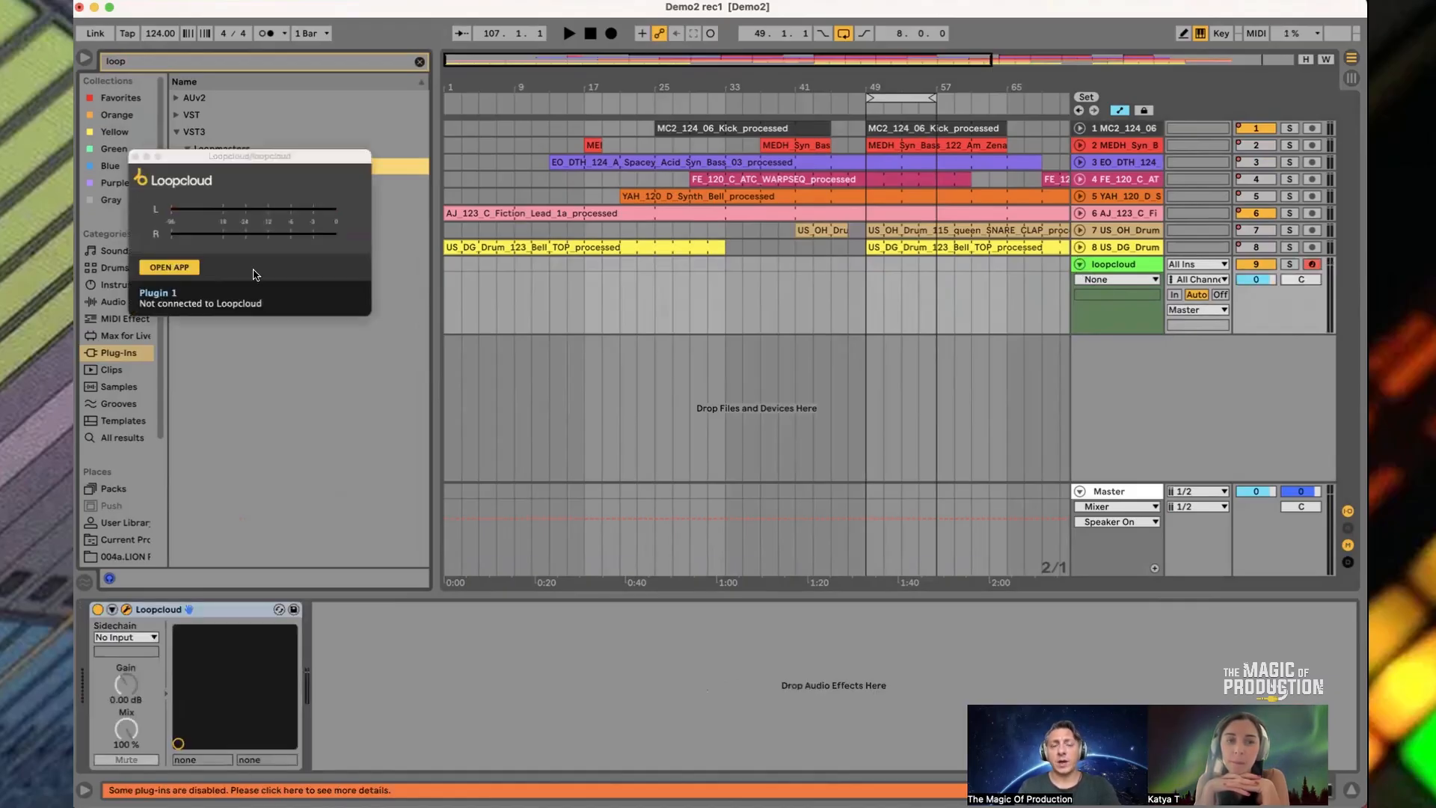
Switch to the Loopcloud app and start a new session in place of demo2
{"action": "key", "text": "ctrl+Up"}
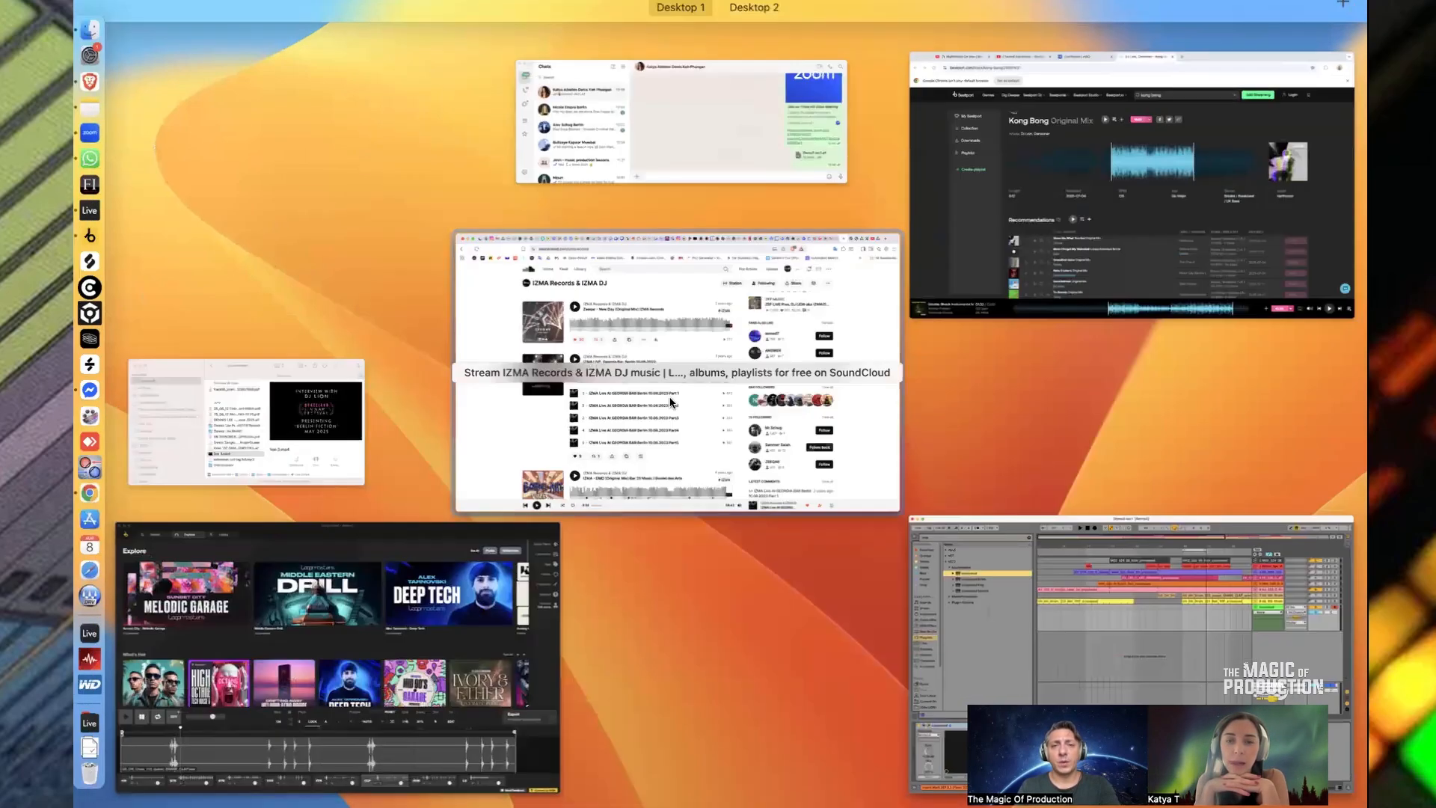
{"action": "left_click", "coordinate": [326, 647]}
{"action": "key", "text": "ctrl+Up"}
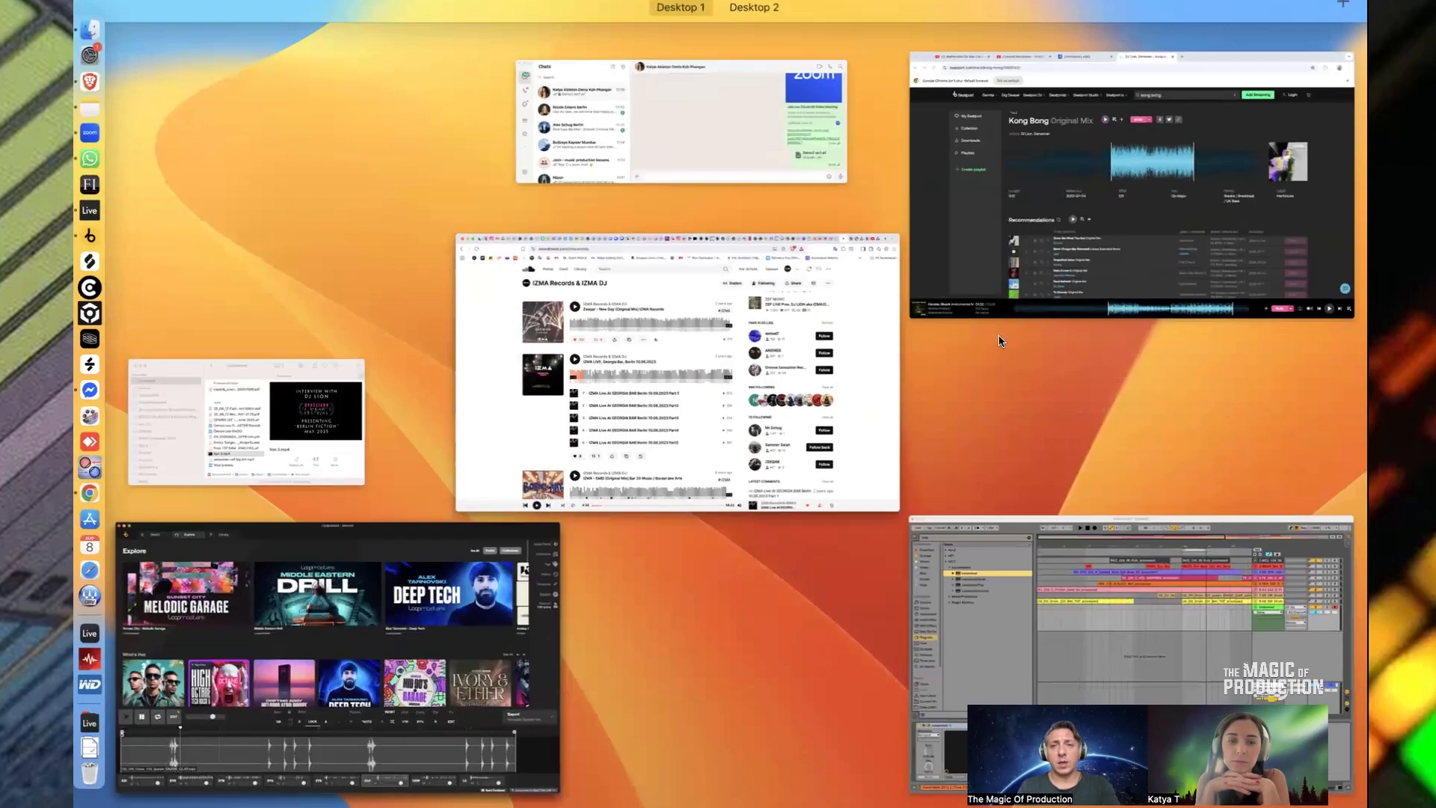
{"action": "left_click", "coordinate": [340, 602]}
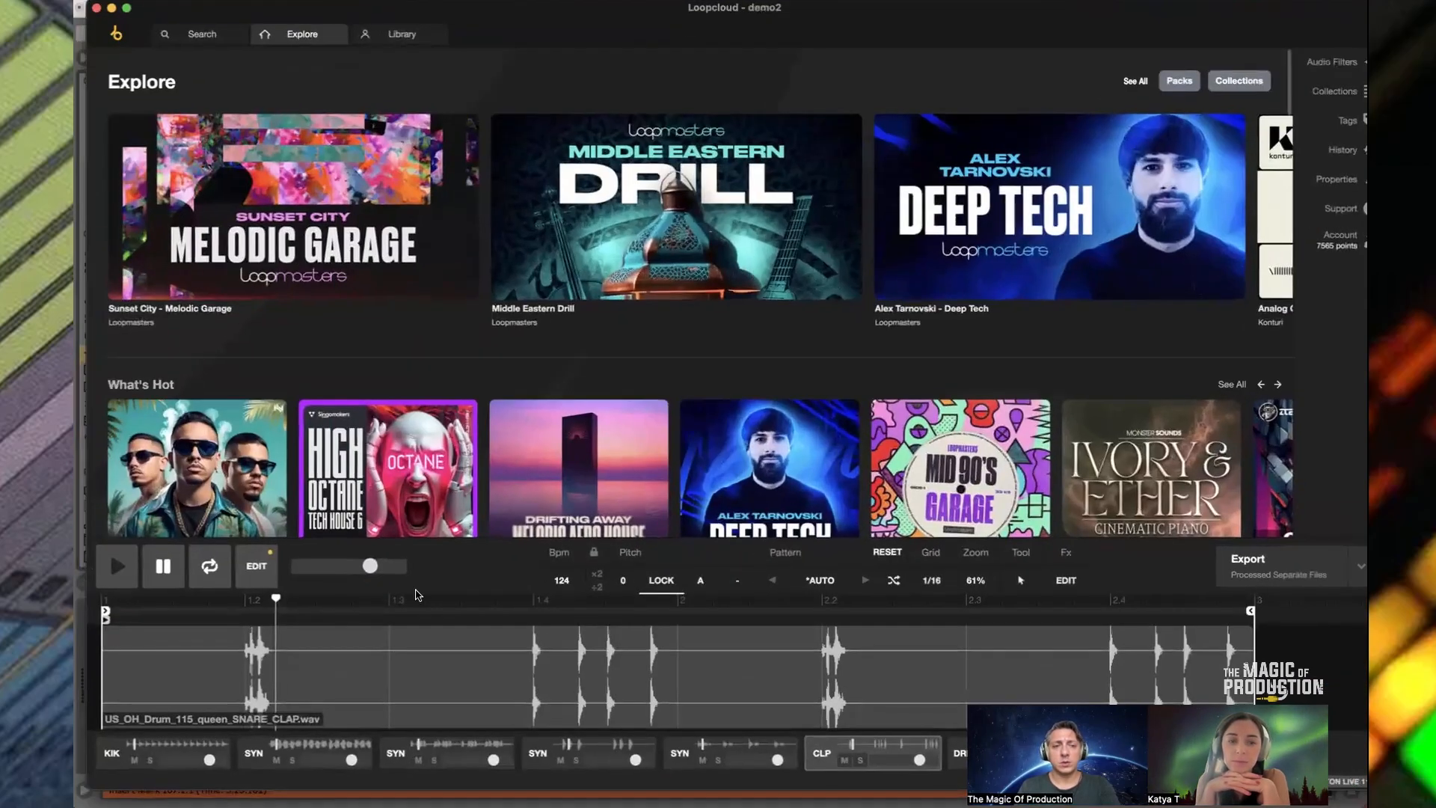
{"action": "left_click", "coordinate": [187, 2]}
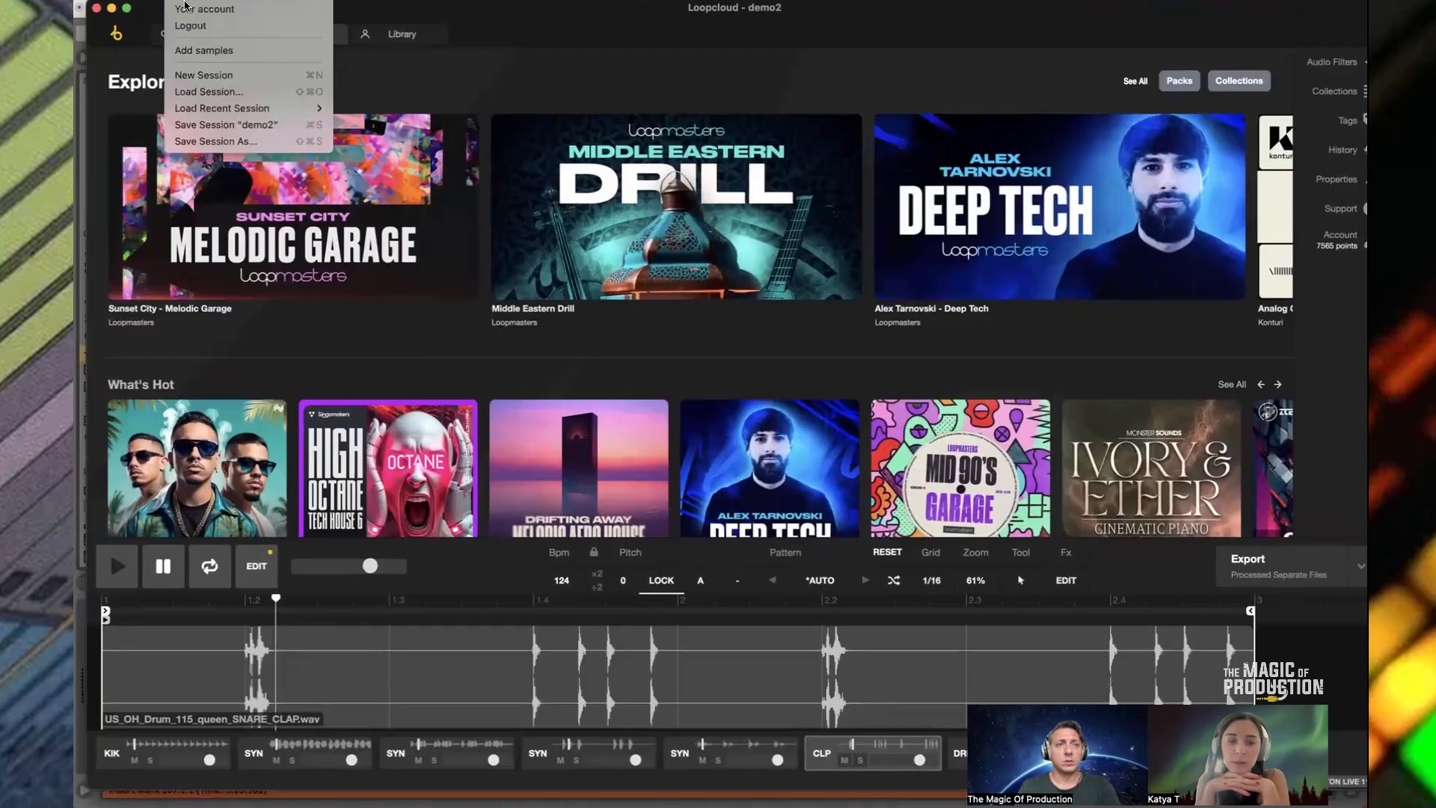
{"action": "left_click", "coordinate": [228, 75]}
Switch back to Ableton Live and play the looped section from bar 49
{"action": "key", "text": "ctrl+Up"}
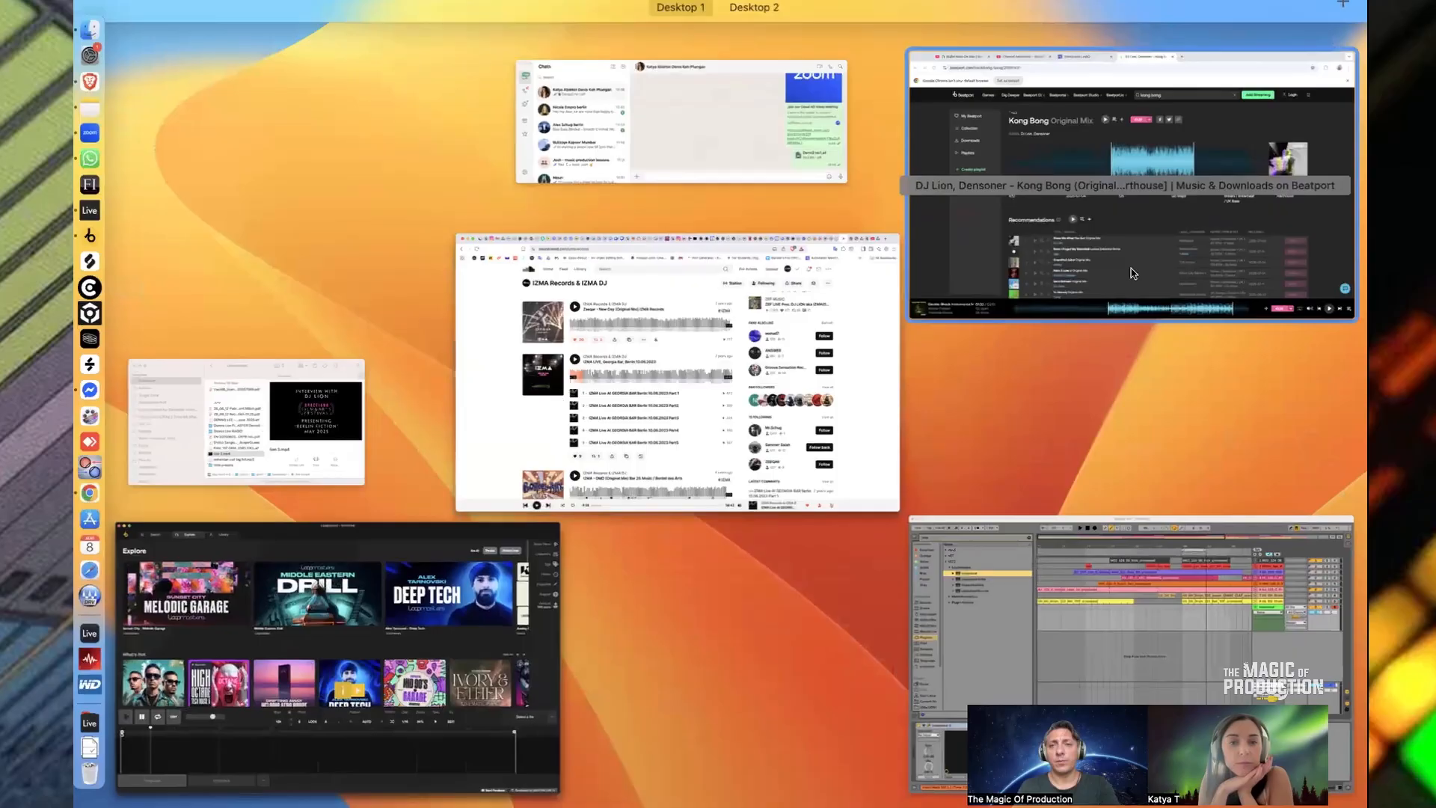
{"action": "left_click", "coordinate": [1127, 571]}
{"action": "left_click", "coordinate": [868, 273]}
{"action": "key", "text": "space"}
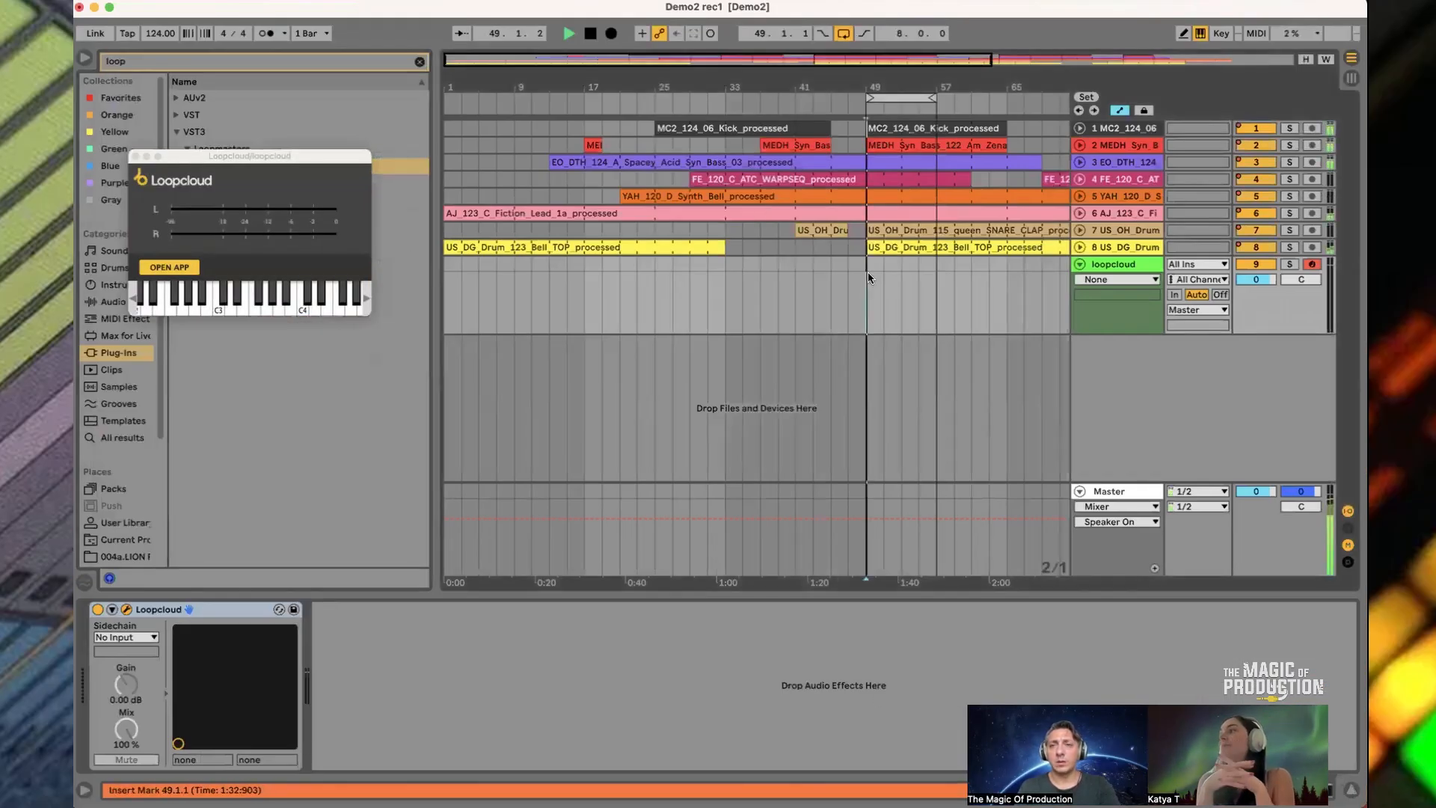
Open the Loopcloud app from its plug-in and search for samples with the Spoken instrument tag and key A
{"action": "left_click", "coordinate": [169, 267]}
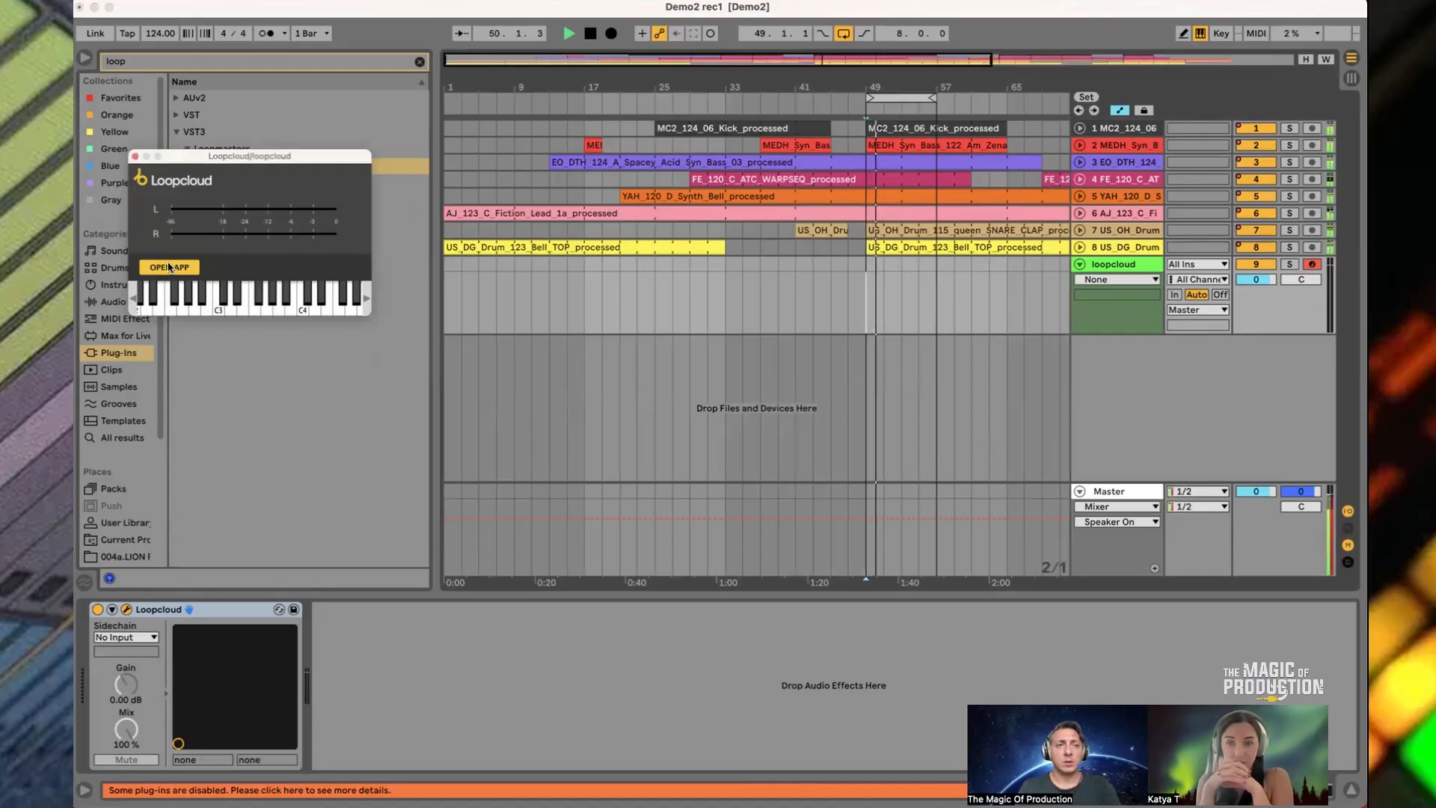
{"action": "left_click", "coordinate": [206, 35]}
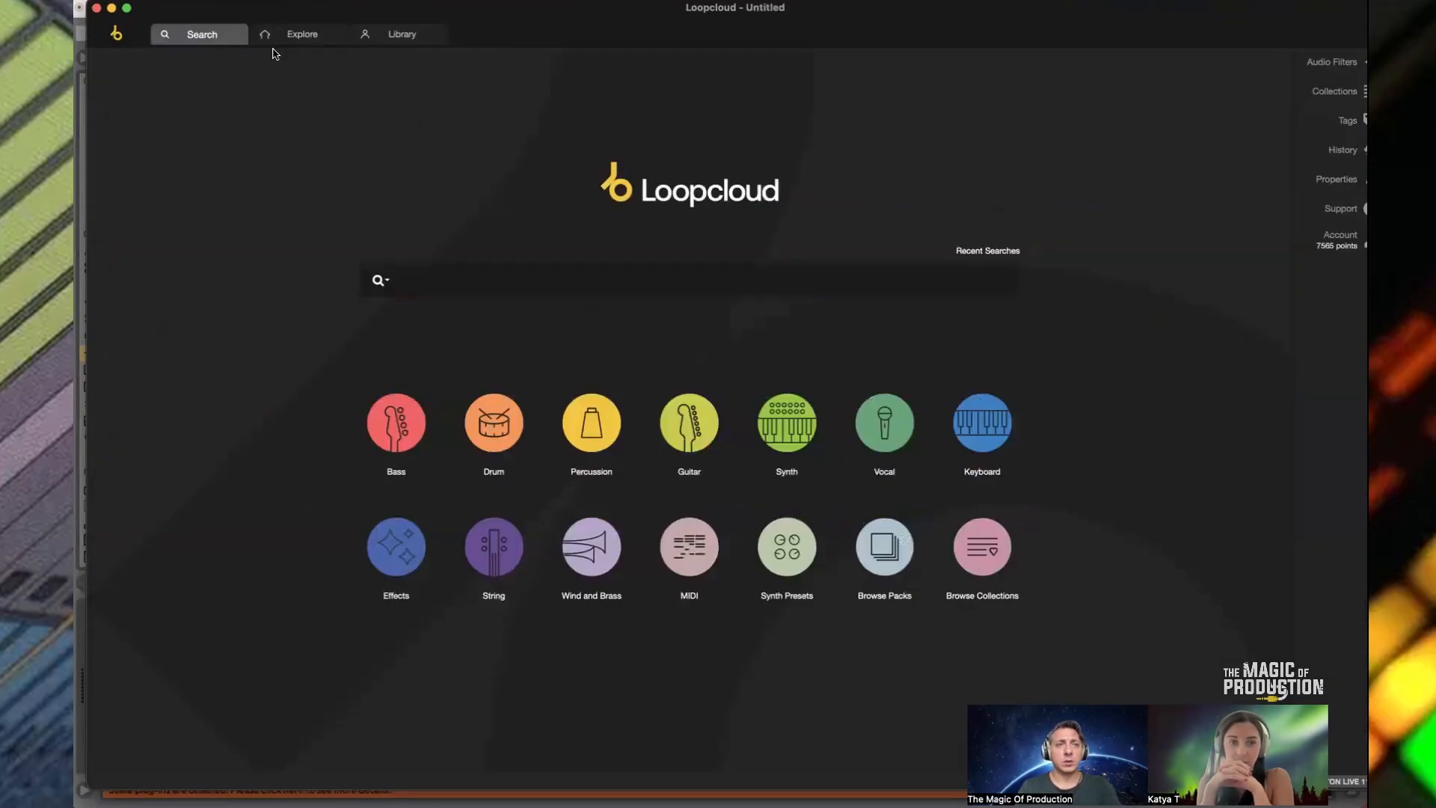
{"action": "left_click", "coordinate": [428, 278]}
{"action": "type", "text": "spoke"}
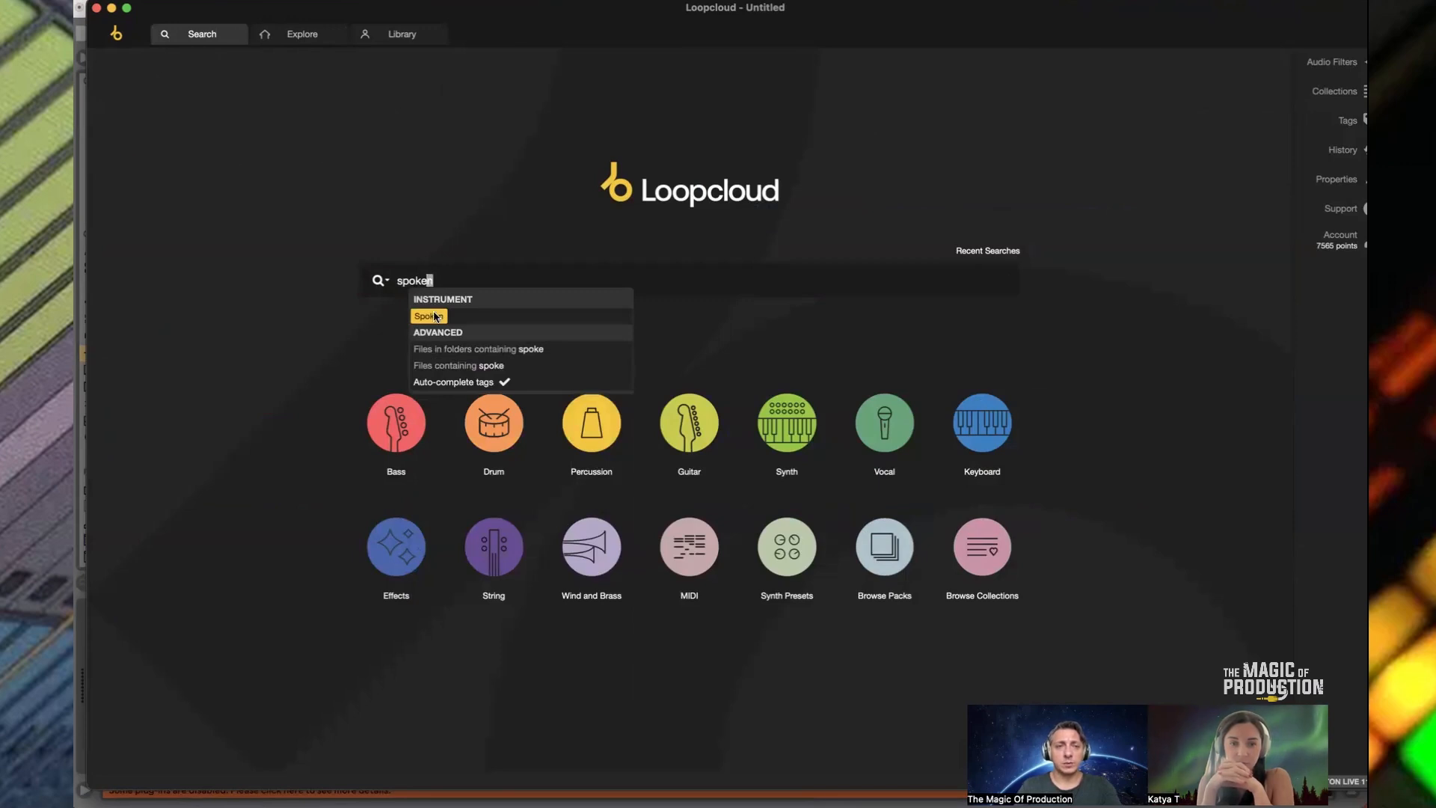
{"action": "left_click", "coordinate": [436, 316]}
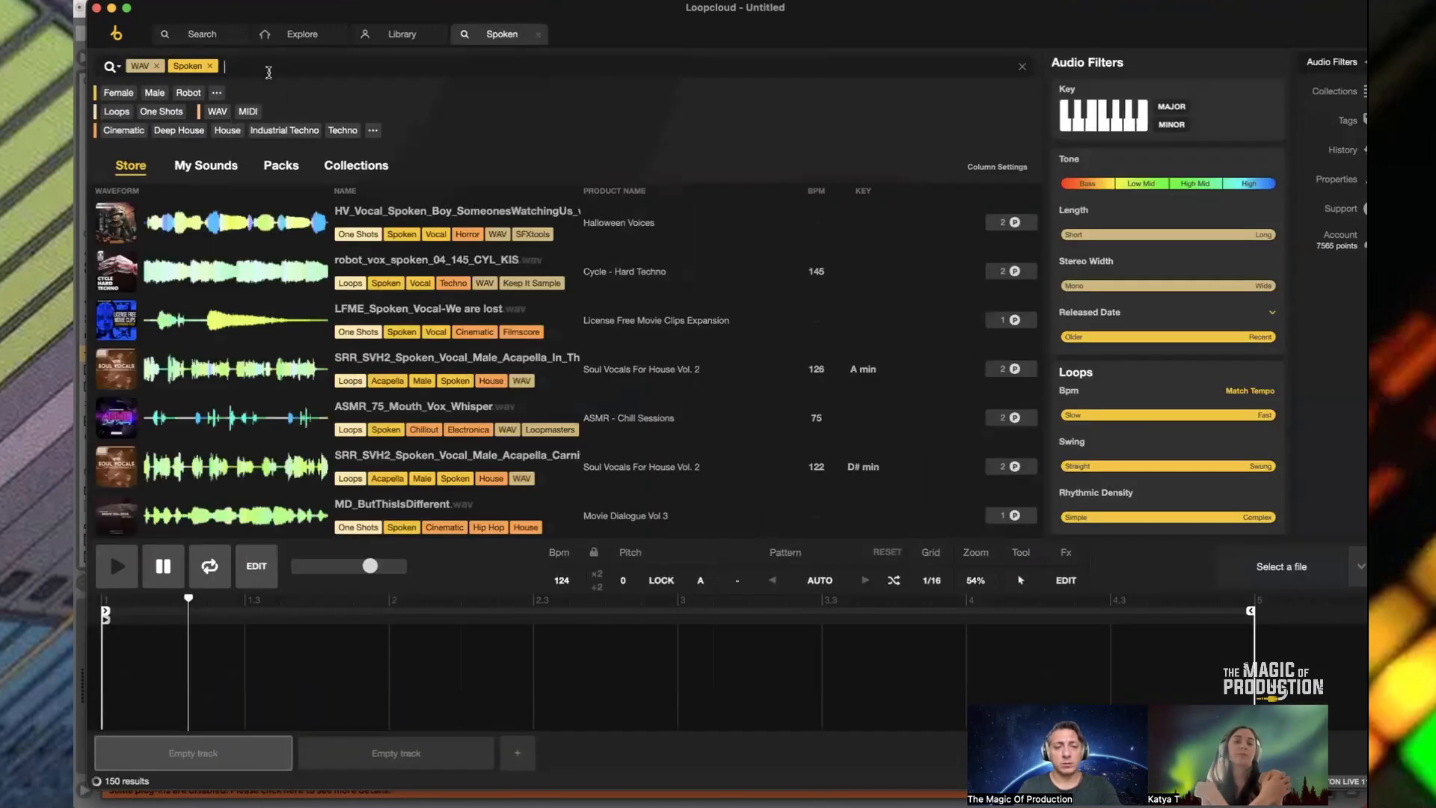
{"action": "type", "text": "a"}
{"action": "left_click", "coordinate": [251, 413]}
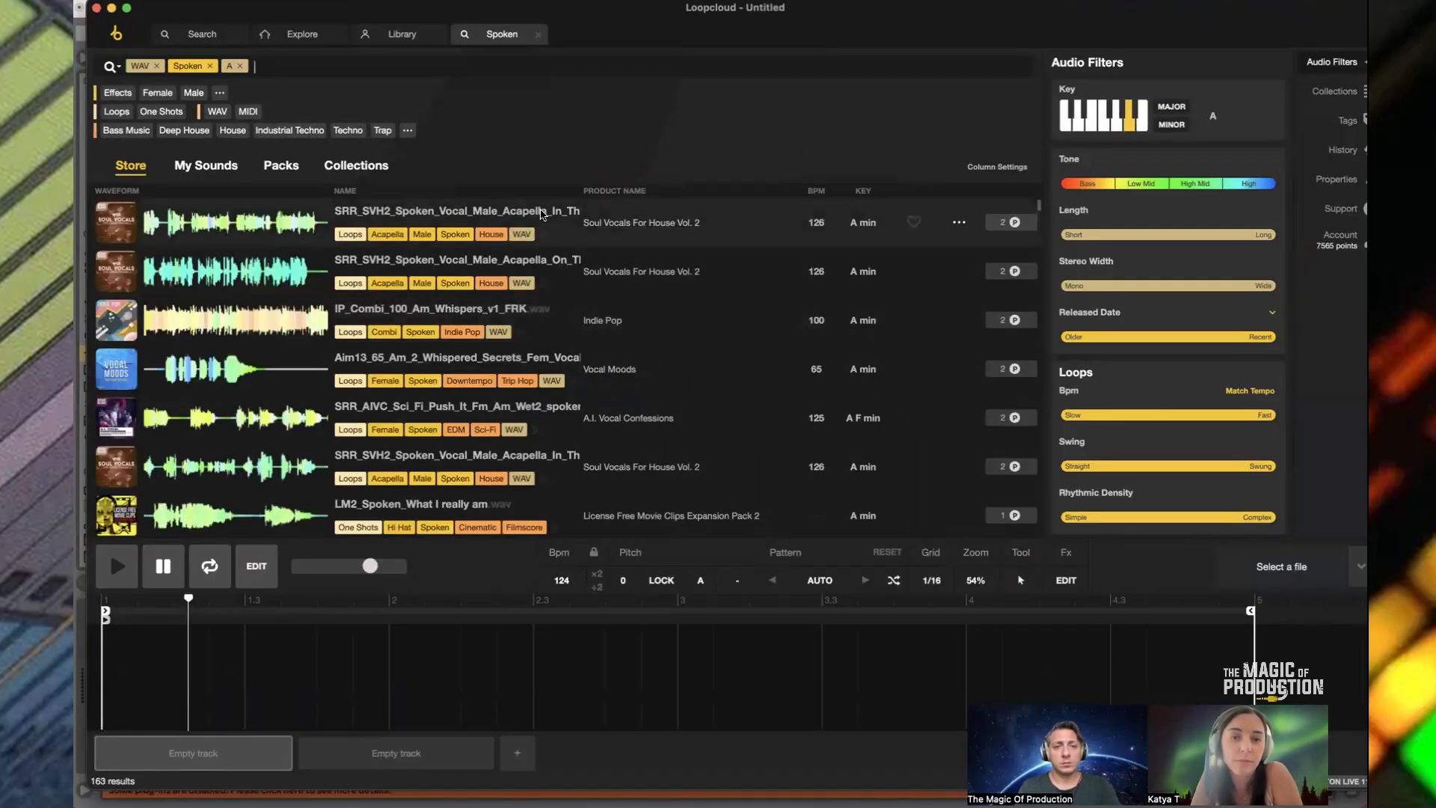
Audition the spoken vocal samples one after another against the playing arrangement, from the first result through US_UTV13_US_02_MALE_VOCAL_SPOKEN_128BPM_A
{"action": "left_click", "coordinate": [542, 214]}
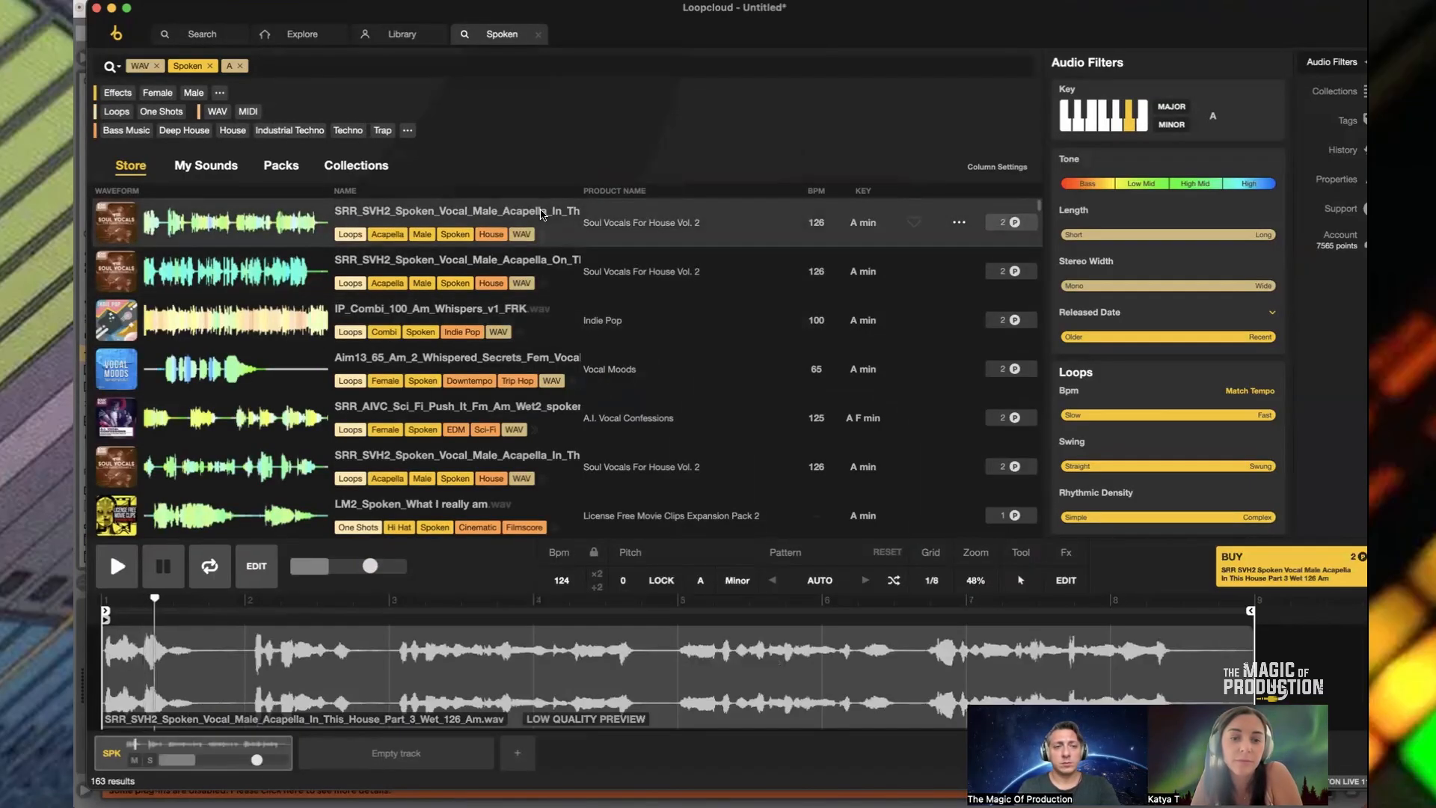
{"action": "key", "text": "Down"}
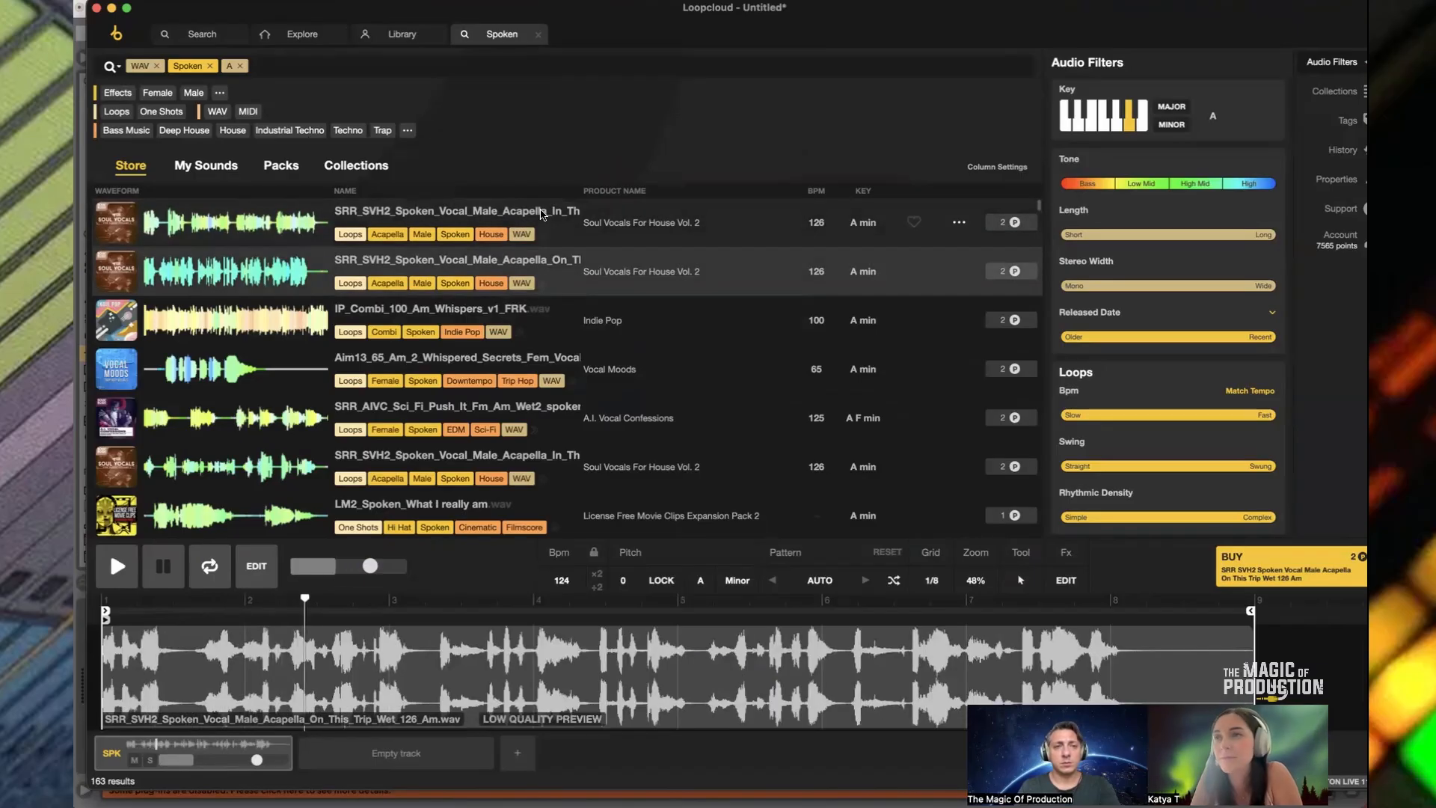
{"action": "key", "text": "Down"}
{"action": "key", "text": "Down"}
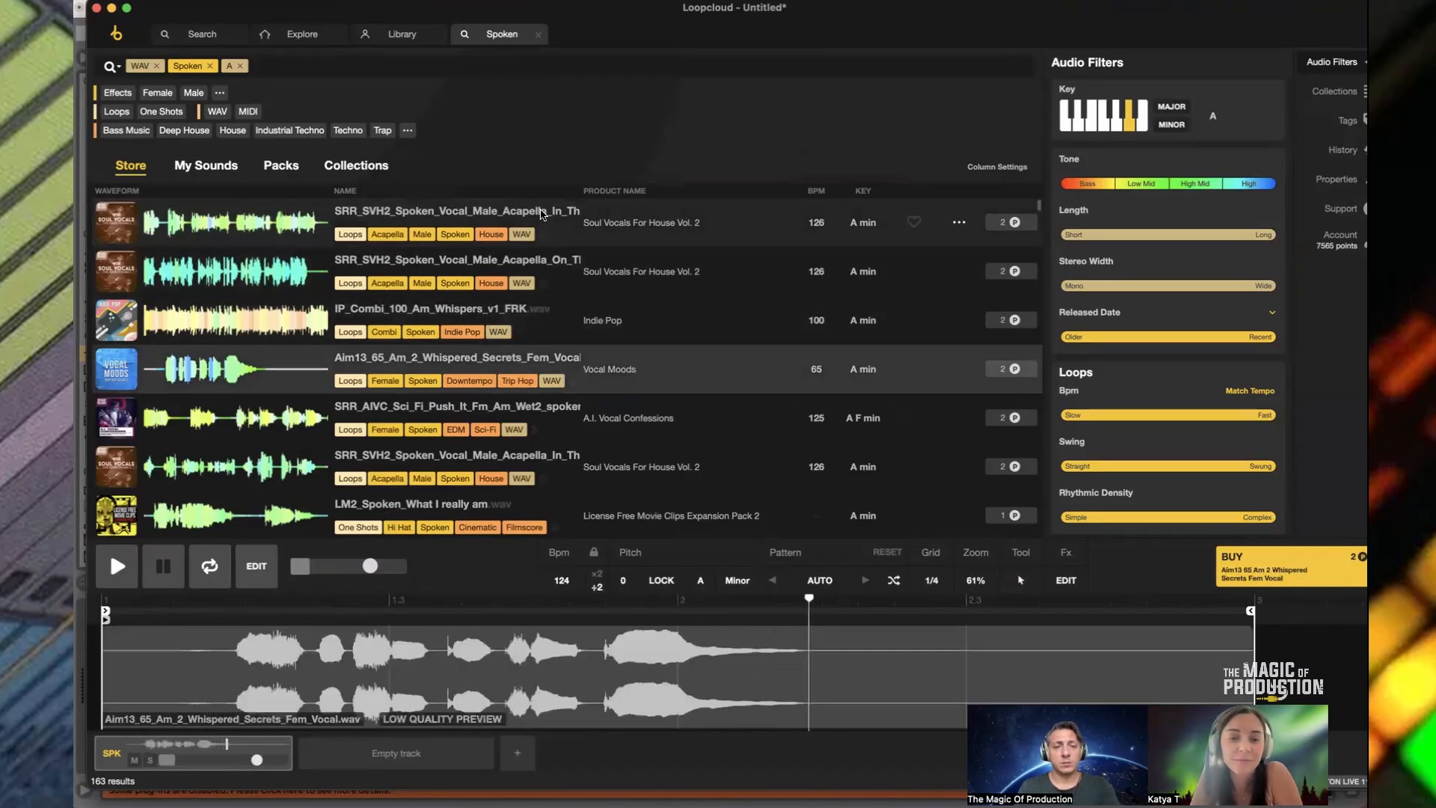
{"action": "key", "text": "Down"}
{"action": "key", "text": "Down"}
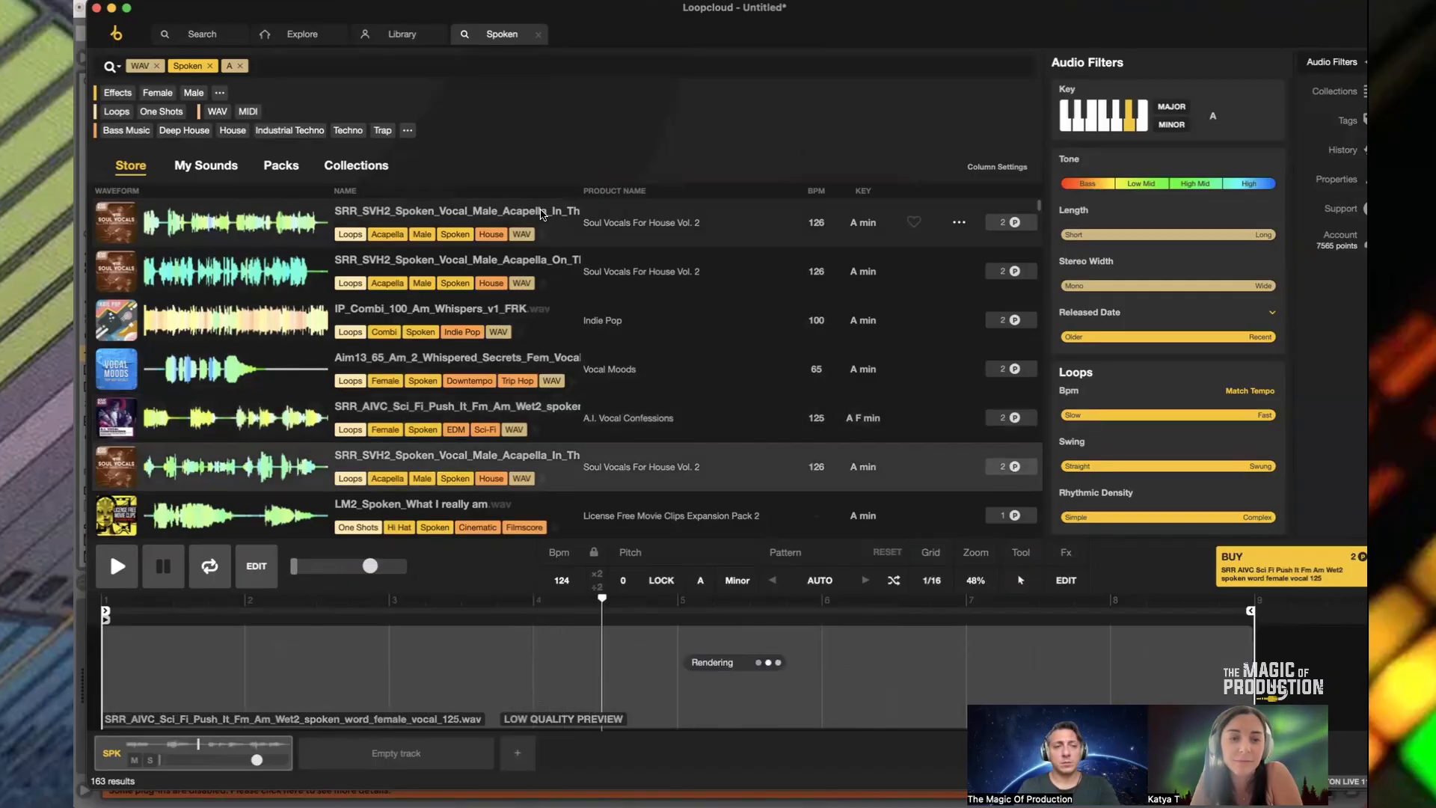
{"action": "key", "text": "Down"}
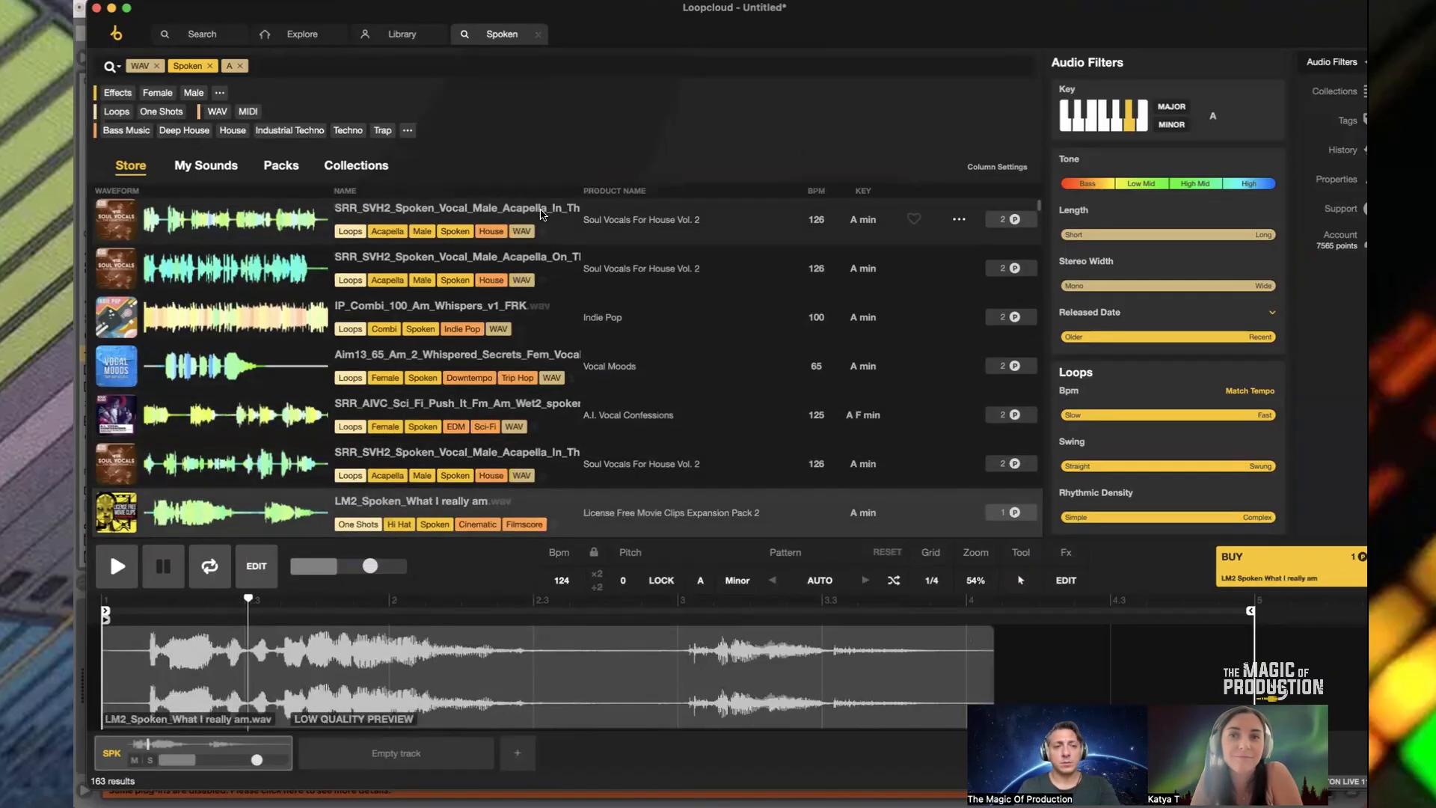
{"action": "key", "text": "Down"}
{"action": "key", "text": "Down"}
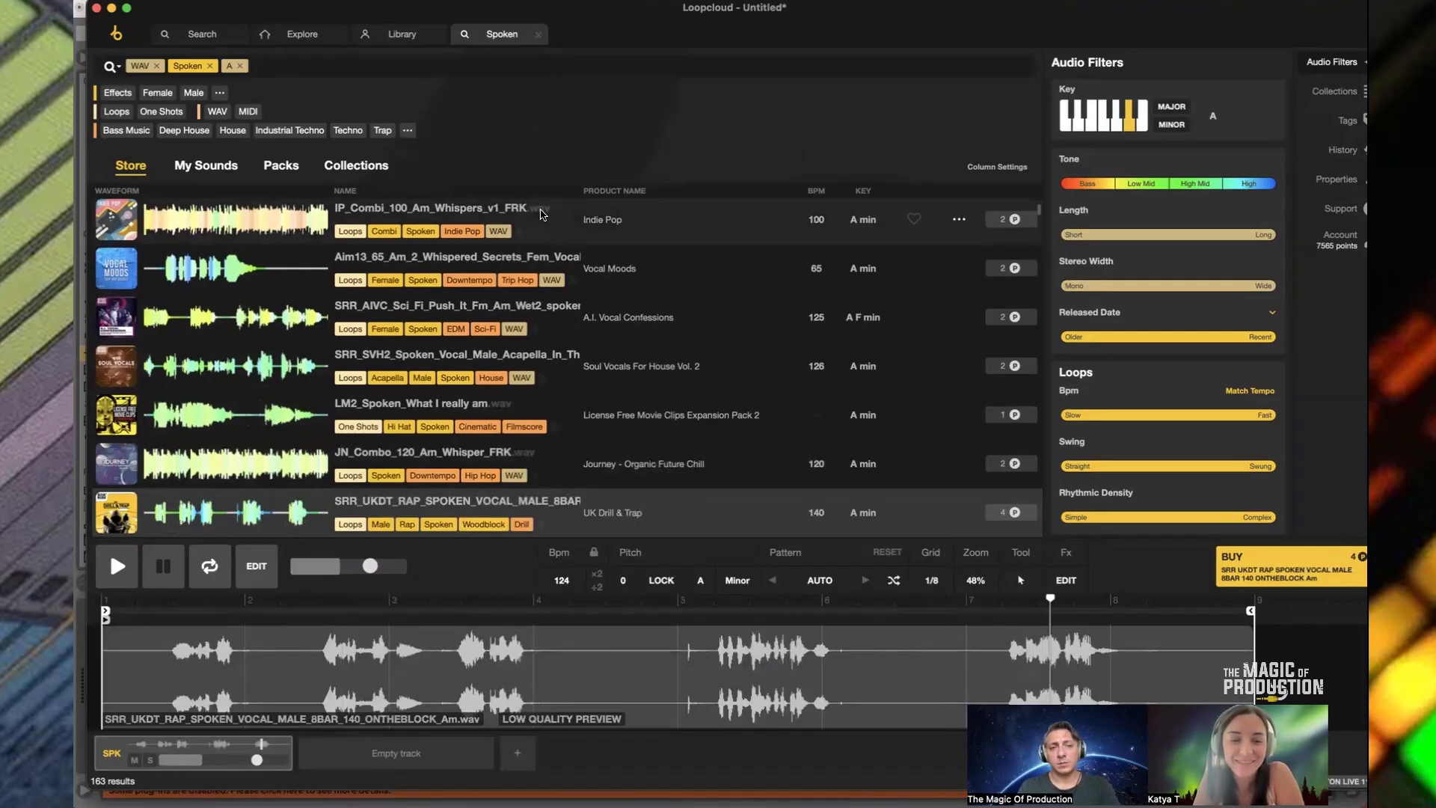
{"action": "key", "text": "Down"}
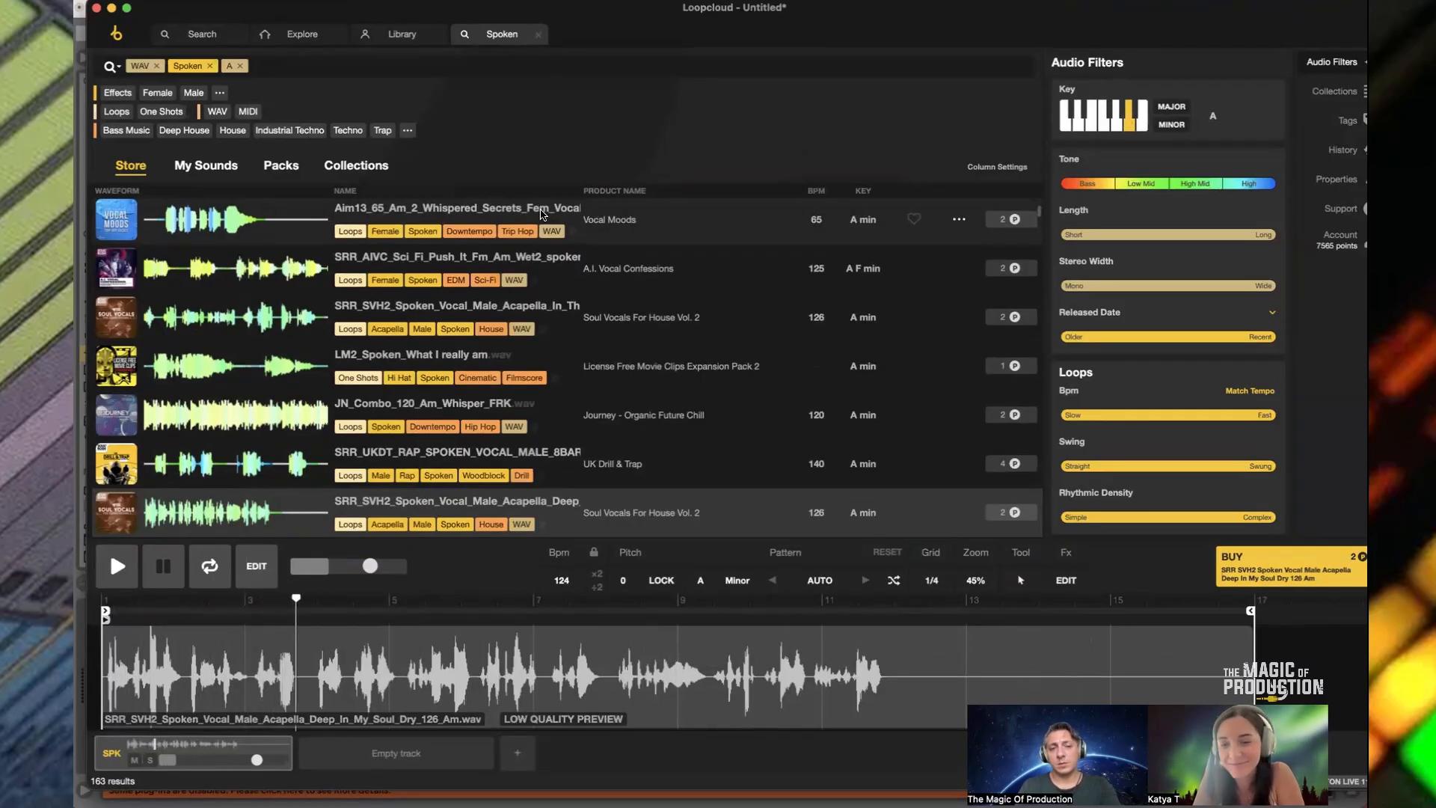
{"action": "key", "text": "Down"}
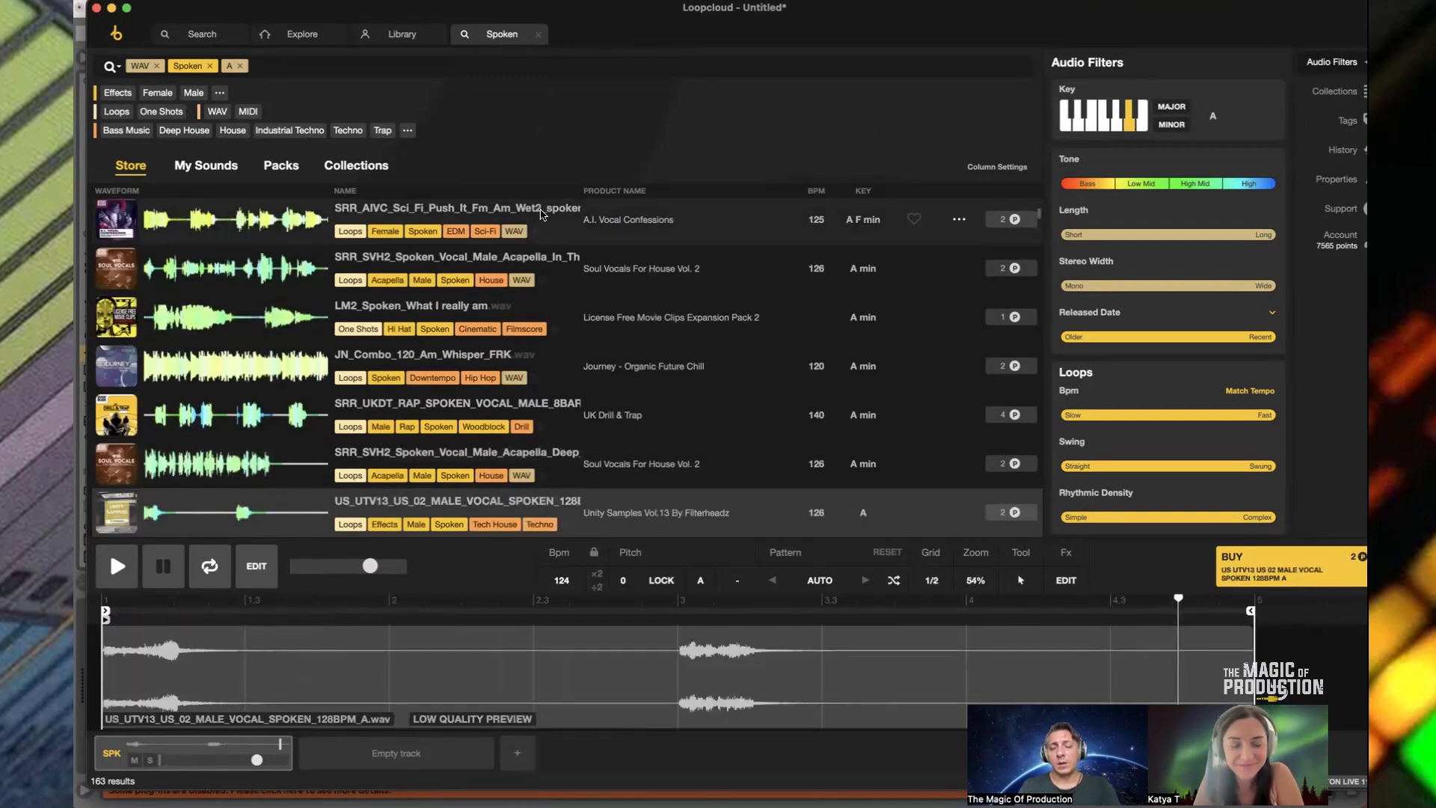
Return to Ableton Live and stop the arrangement playback
{"action": "key", "text": "ctrl+Up"}
{"action": "left_click", "coordinate": [1044, 595]}
{"action": "key", "text": "space"}
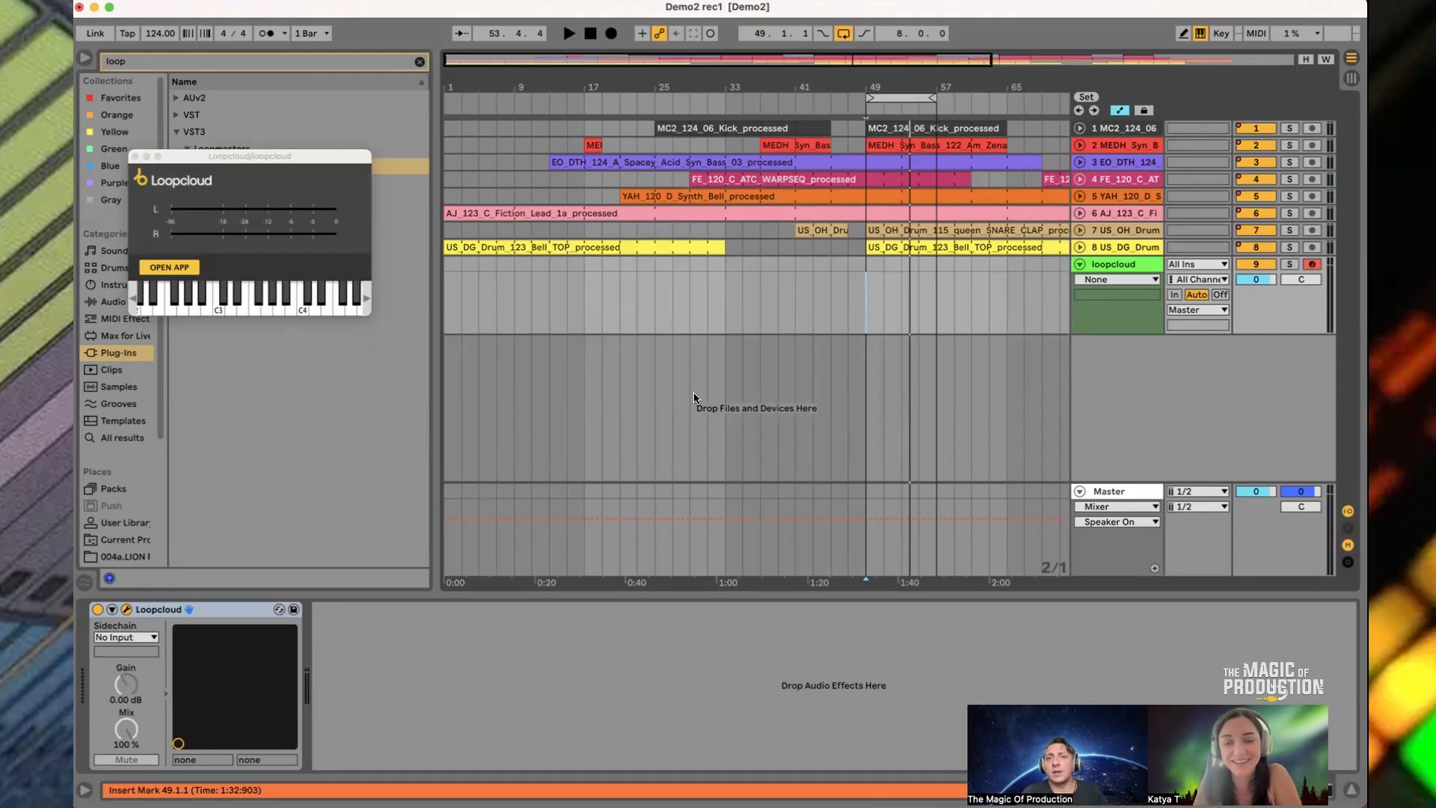
Mark bars 49–57 and bars 73–77 in turn on the loopcloud track to point out sections of the arrangement
{"action": "left_click_drag", "start_coordinate": [931, 85], "coordinate": [931, 43]}
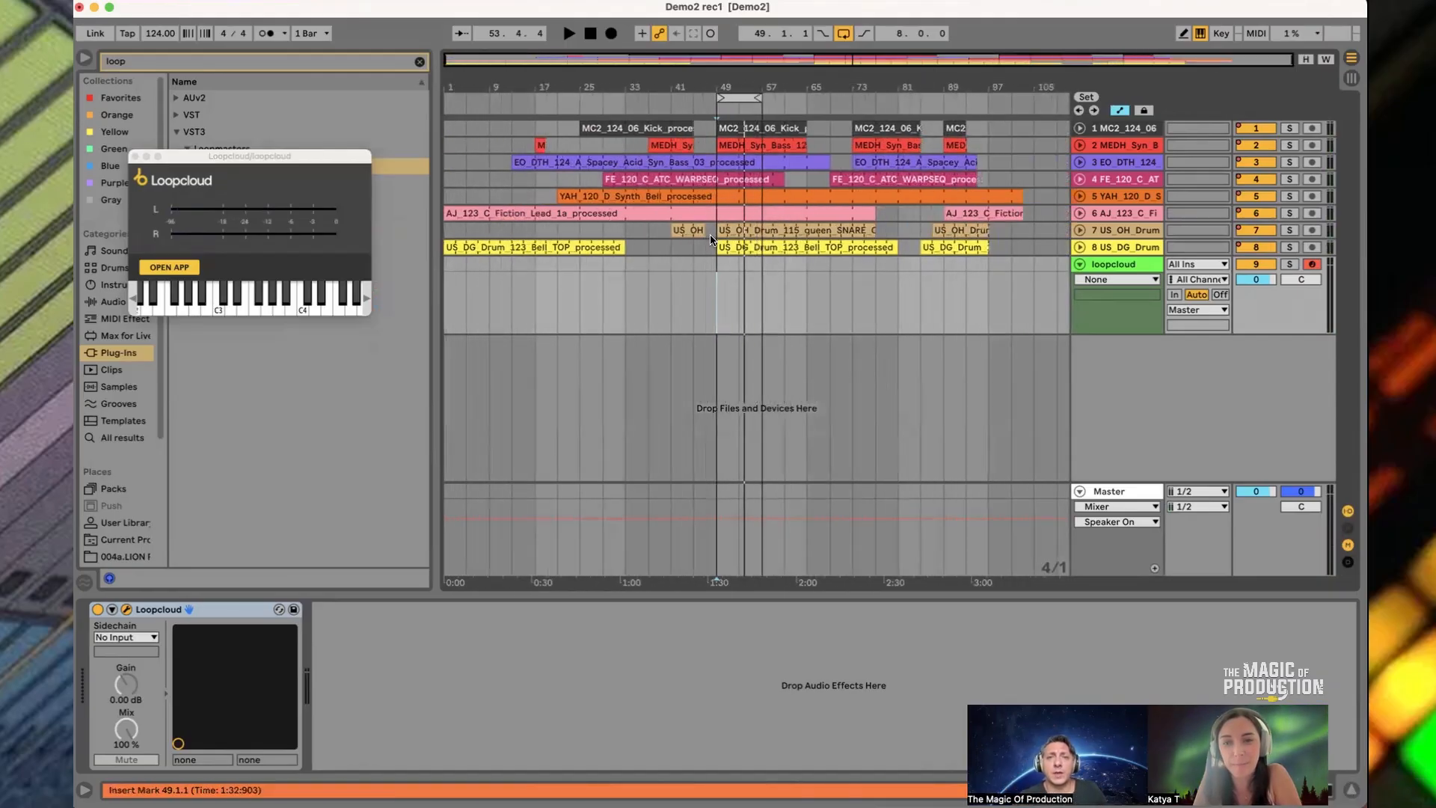
{"action": "left_click_drag", "start_coordinate": [716, 260], "coordinate": [760, 136]}
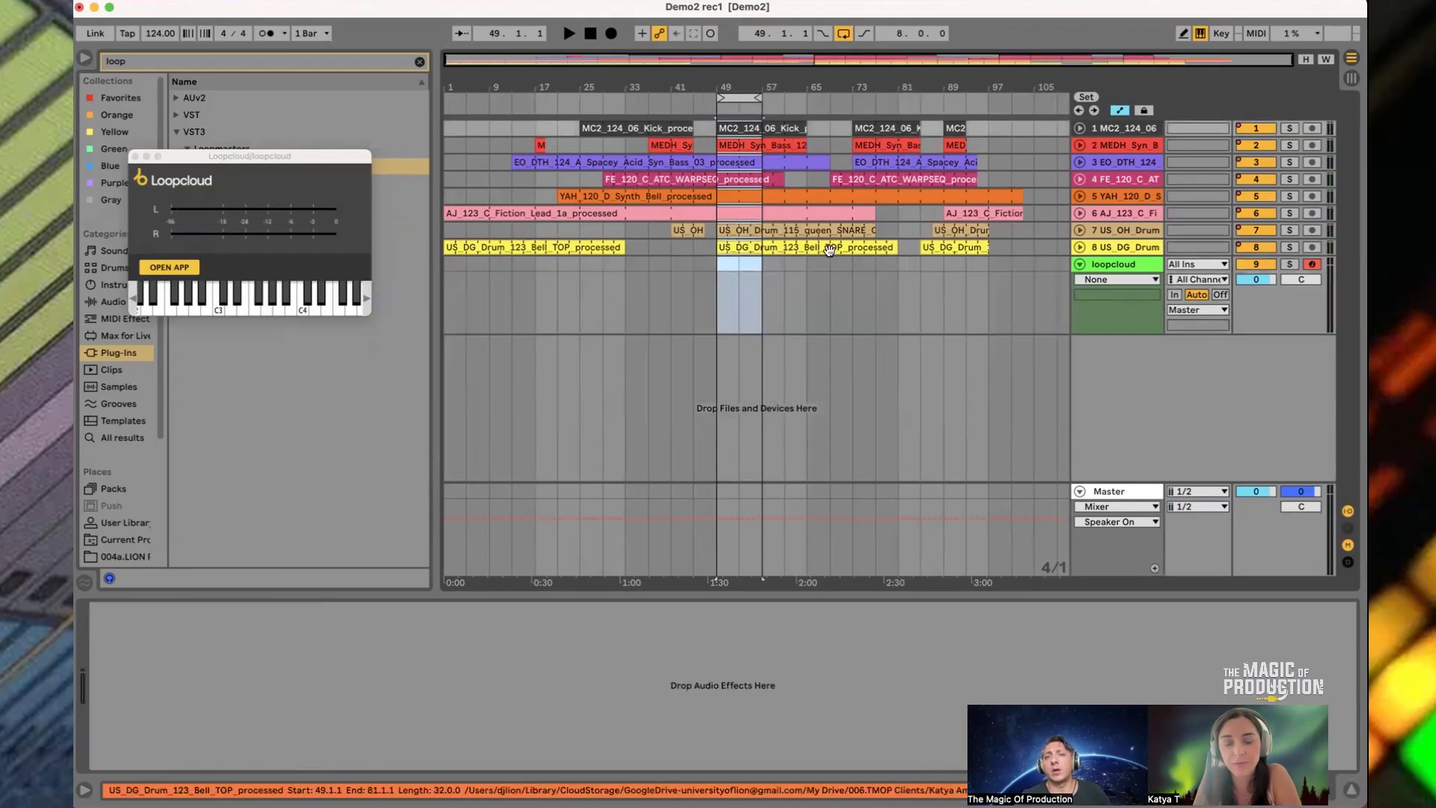
{"action": "left_click_drag", "start_coordinate": [852, 289], "coordinate": [868, 112]}
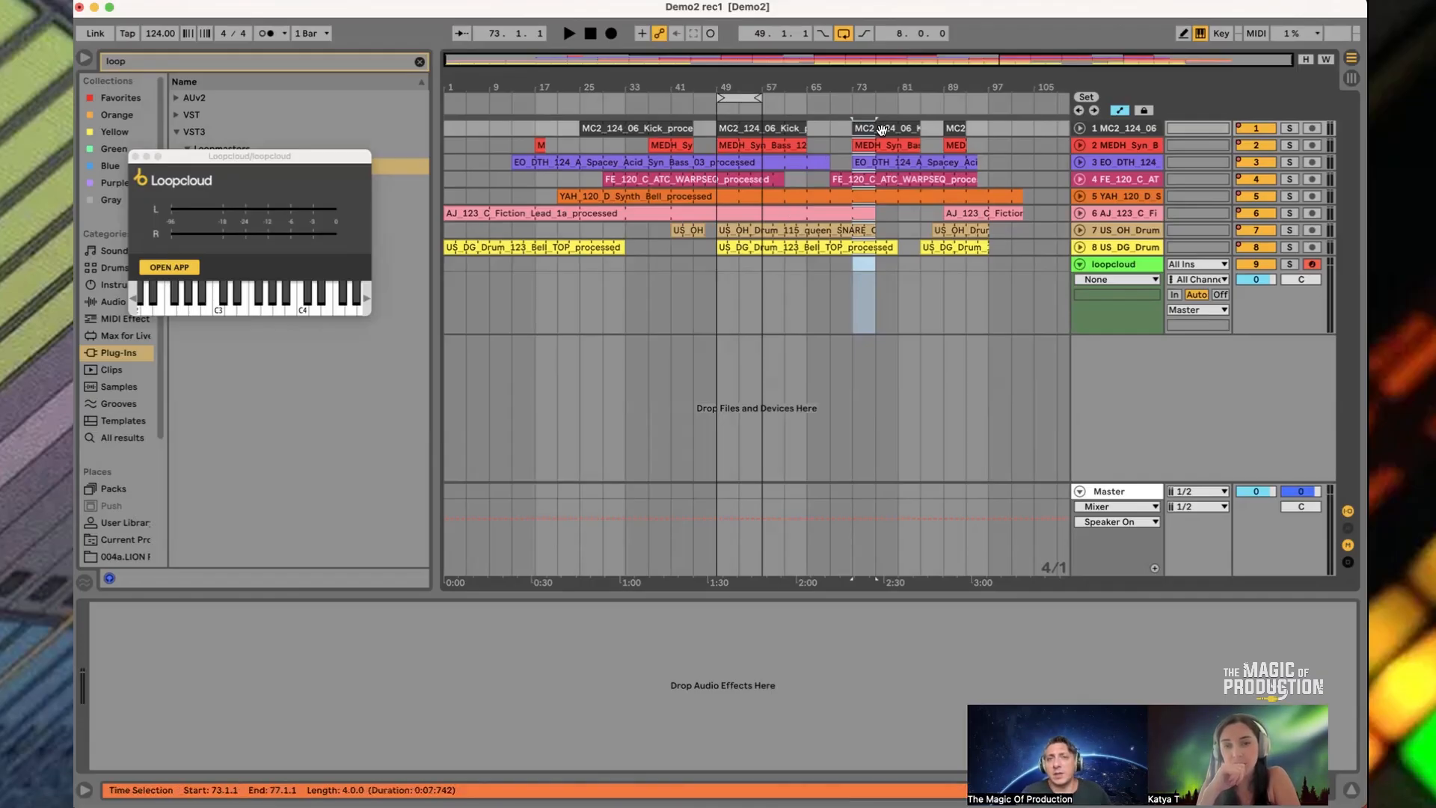
Select the kick and bass tracks individually, and select tracks 3 to 6 together
{"action": "left_click", "coordinate": [1107, 129]}
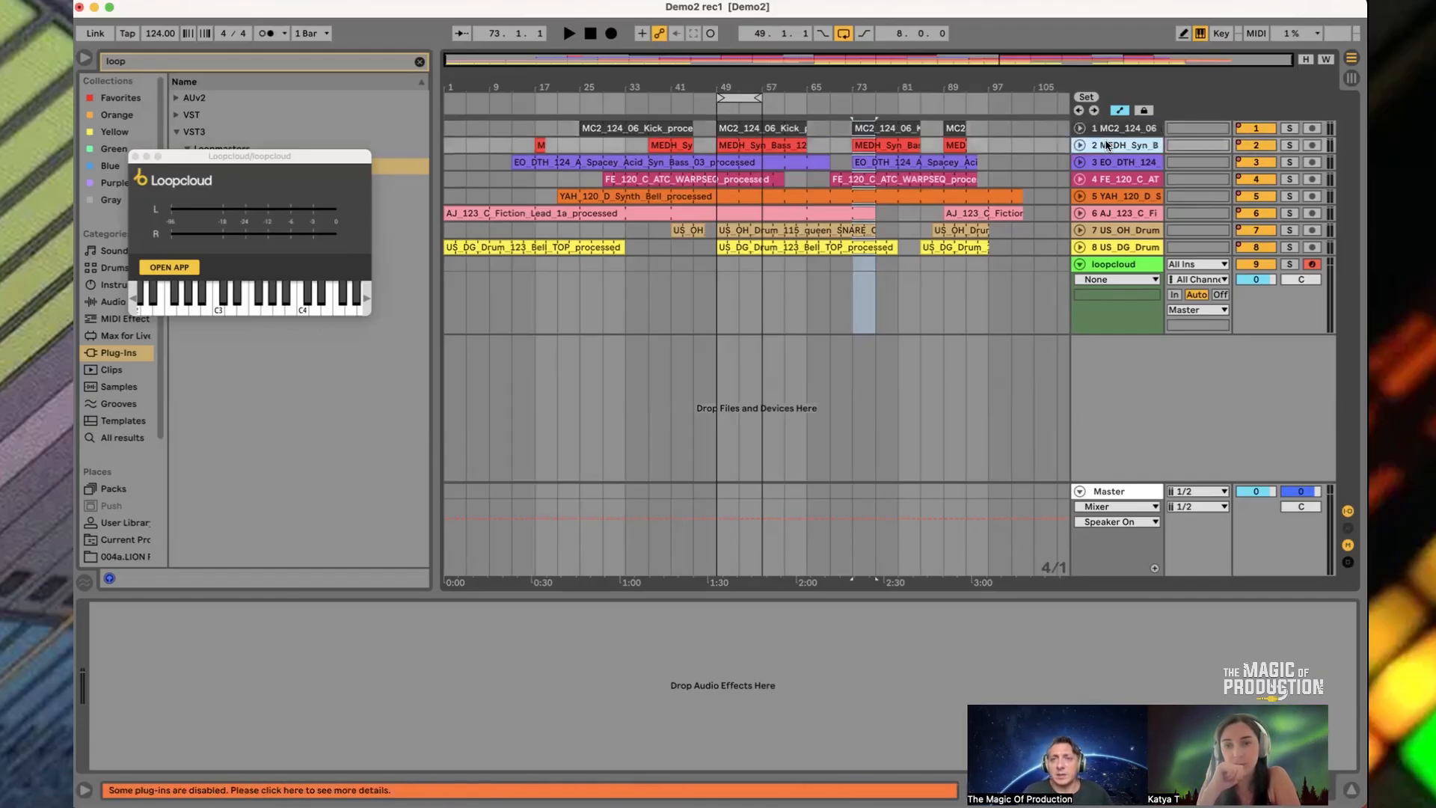
{"action": "left_click", "coordinate": [1111, 142]}
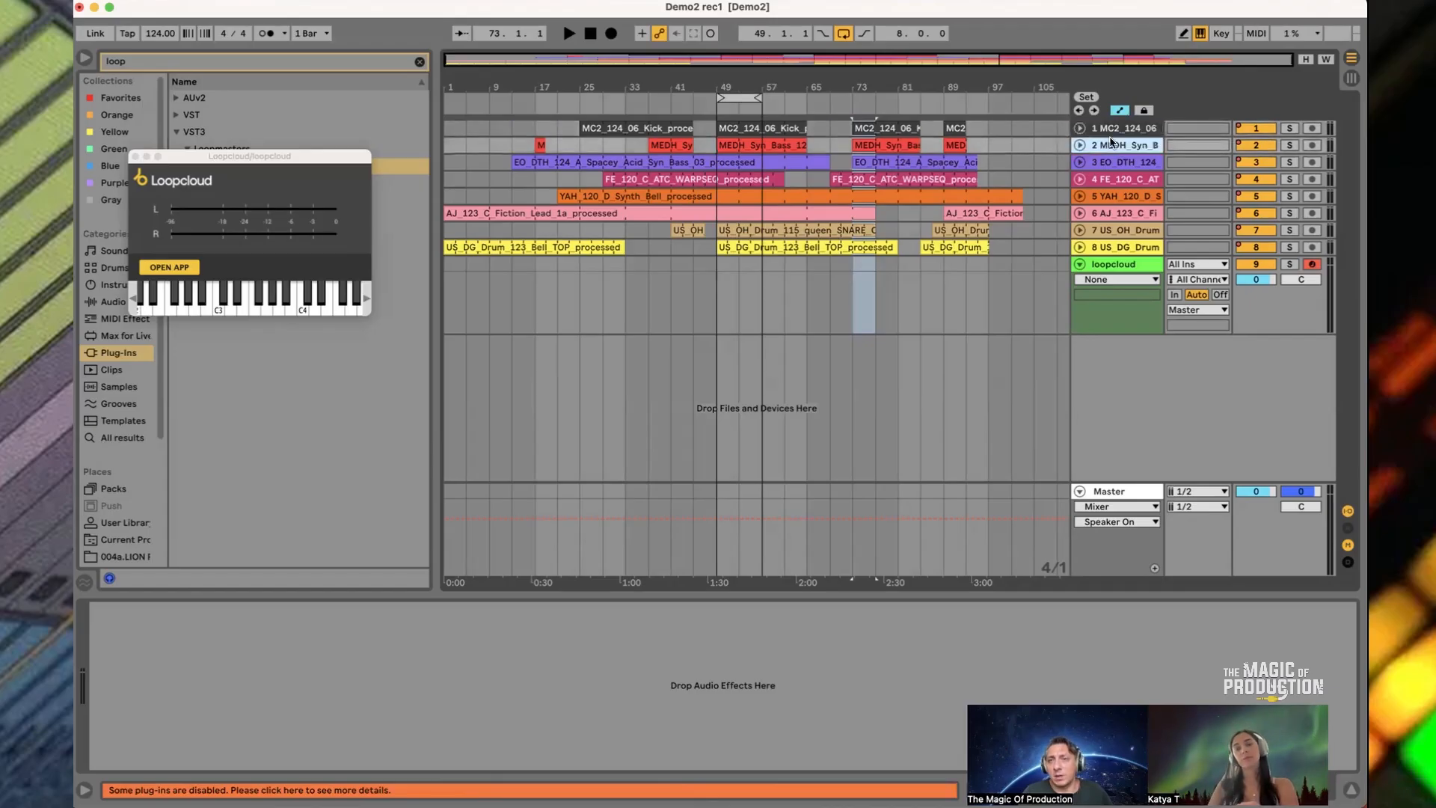
{"action": "left_click", "coordinate": [1119, 128]}
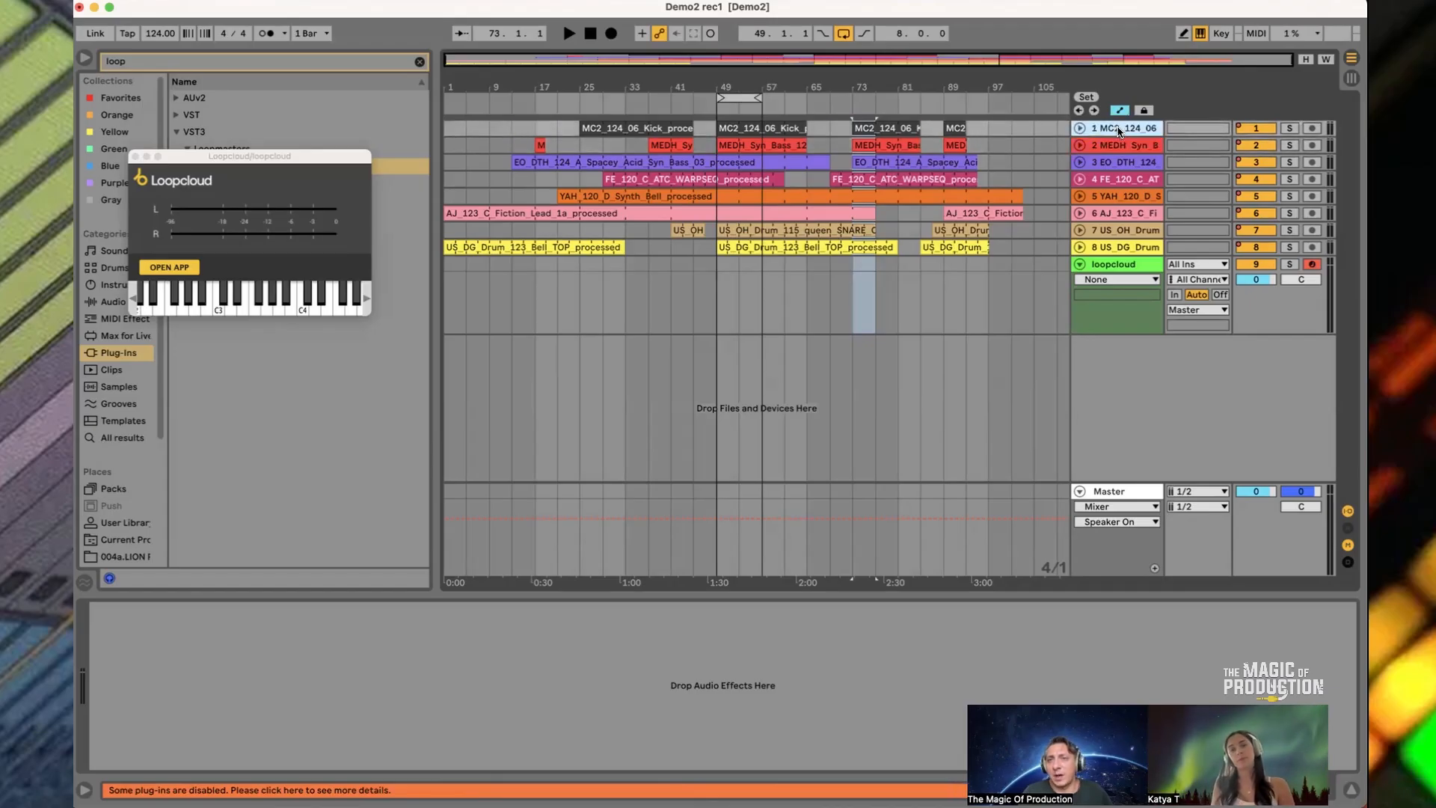
{"action": "left_click", "coordinate": [1104, 165]}
{"action": "left_click", "coordinate": [1132, 215], "text": "shift"}
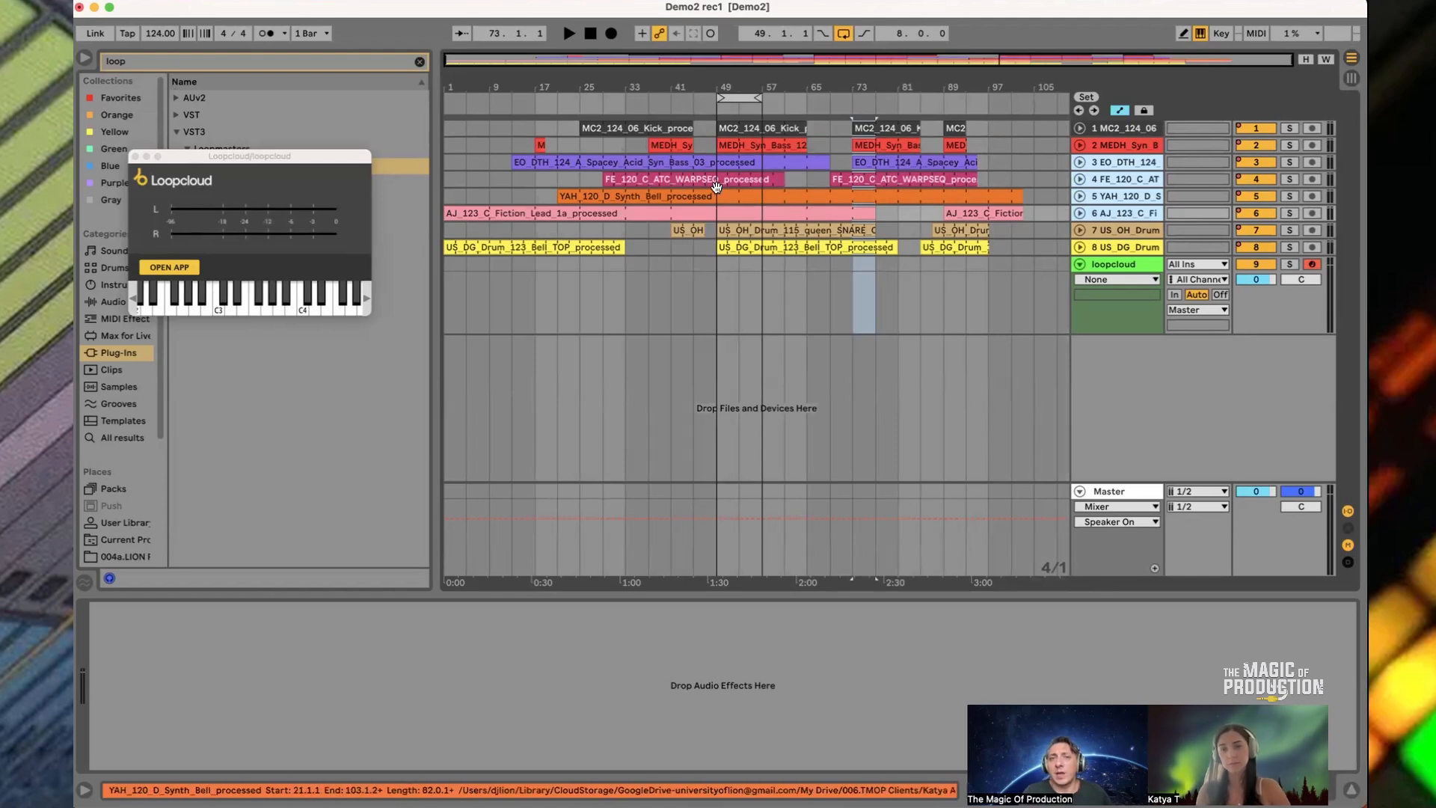
Select drum tracks 7 and 8 in turn, and select individual bass, top loop, lead, synth bell and WARPSEQ clips to point out the layering
{"action": "left_click", "coordinate": [1105, 230]}
{"action": "left_click", "coordinate": [1108, 247]}
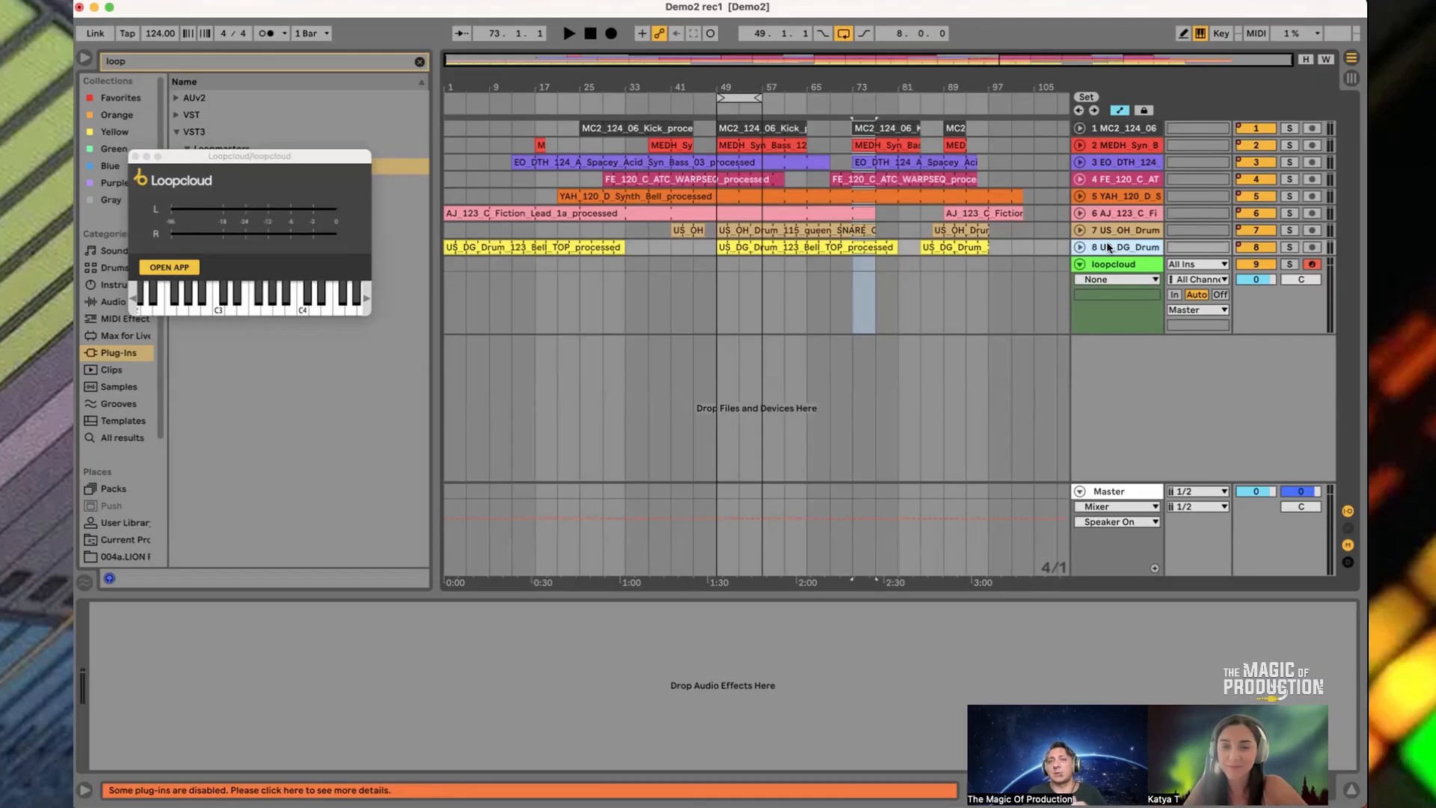
{"action": "left_click", "coordinate": [540, 145]}
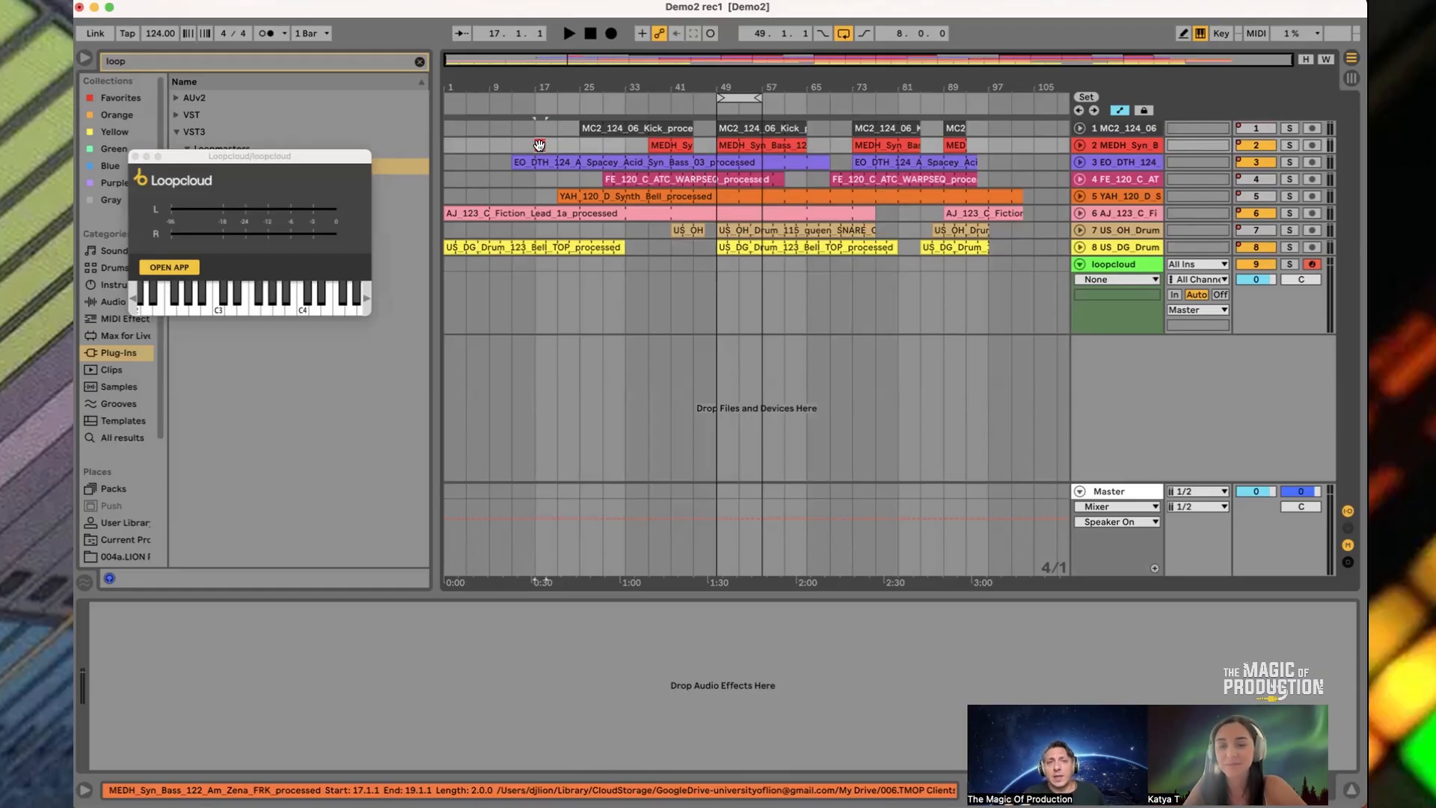
{"action": "left_click", "coordinate": [971, 247]}
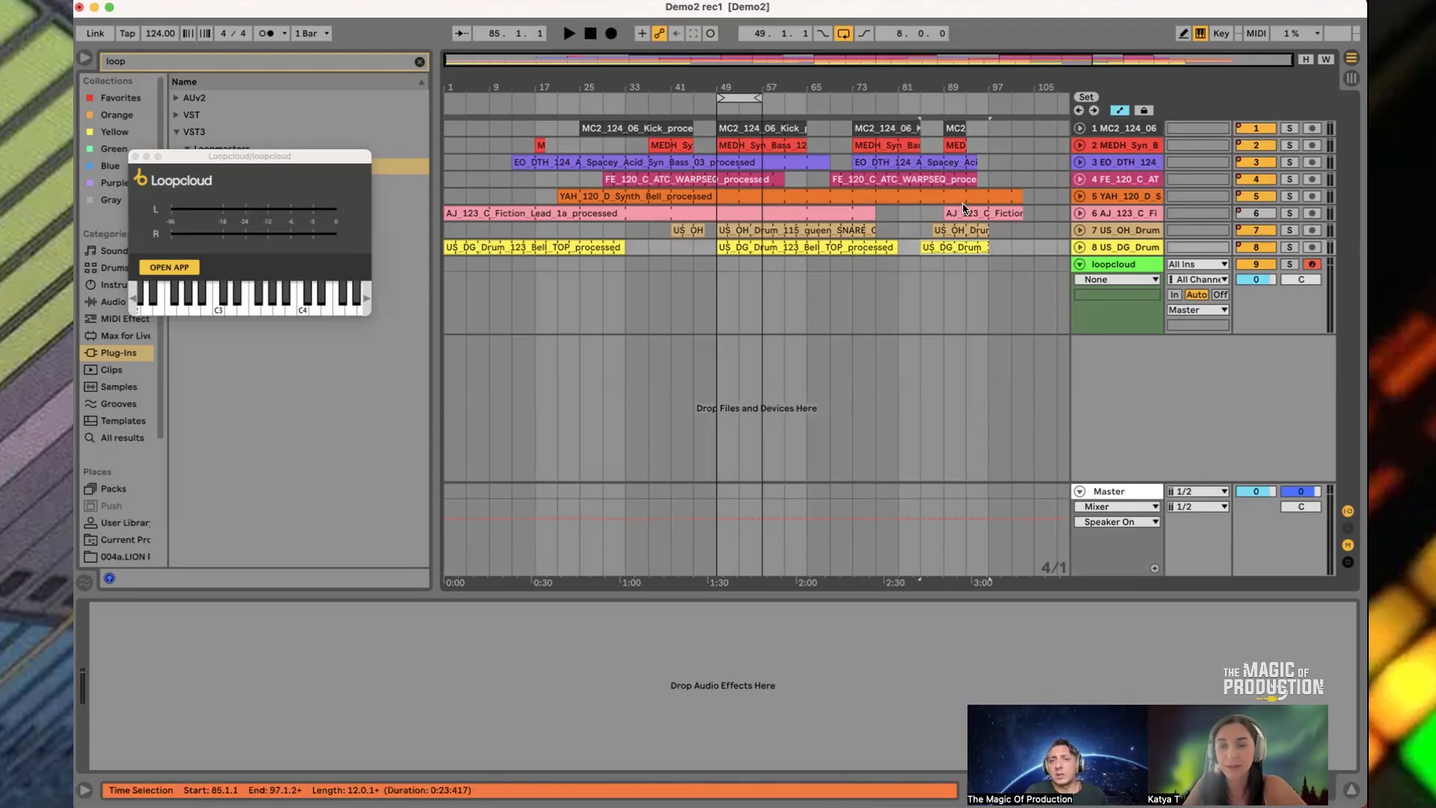
{"action": "left_click", "coordinate": [997, 210]}
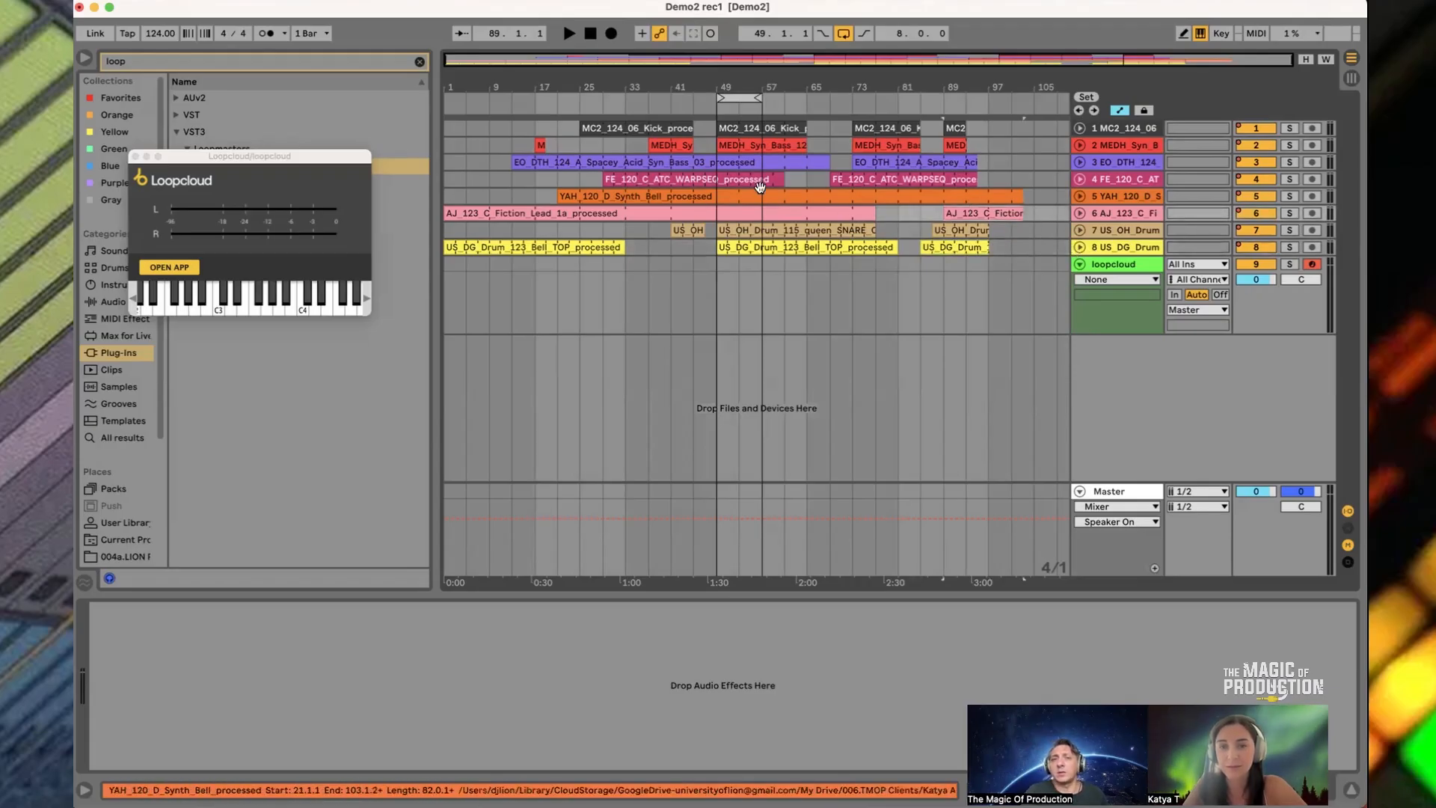
{"action": "left_click", "coordinate": [692, 200]}
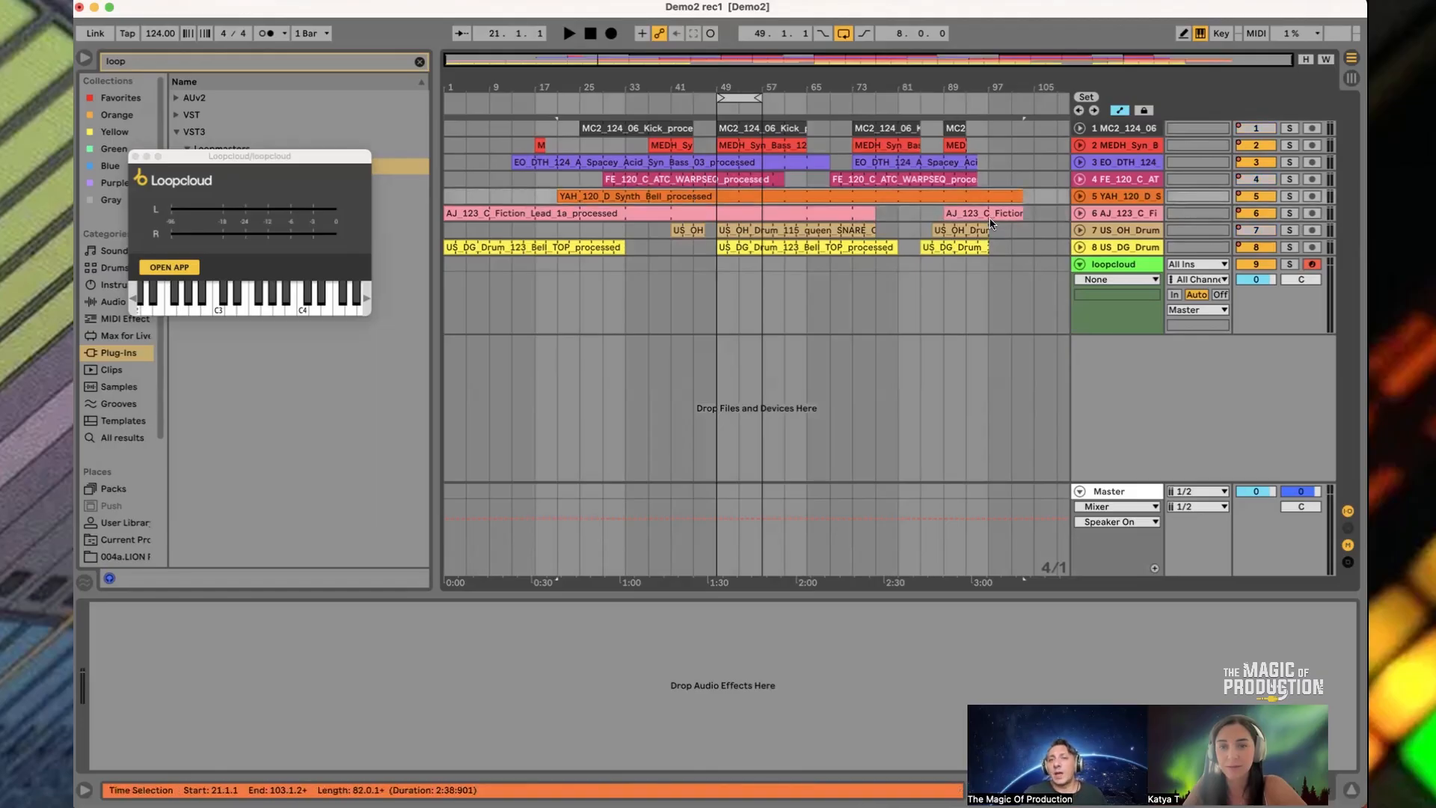
{"action": "left_click", "coordinate": [880, 181]}
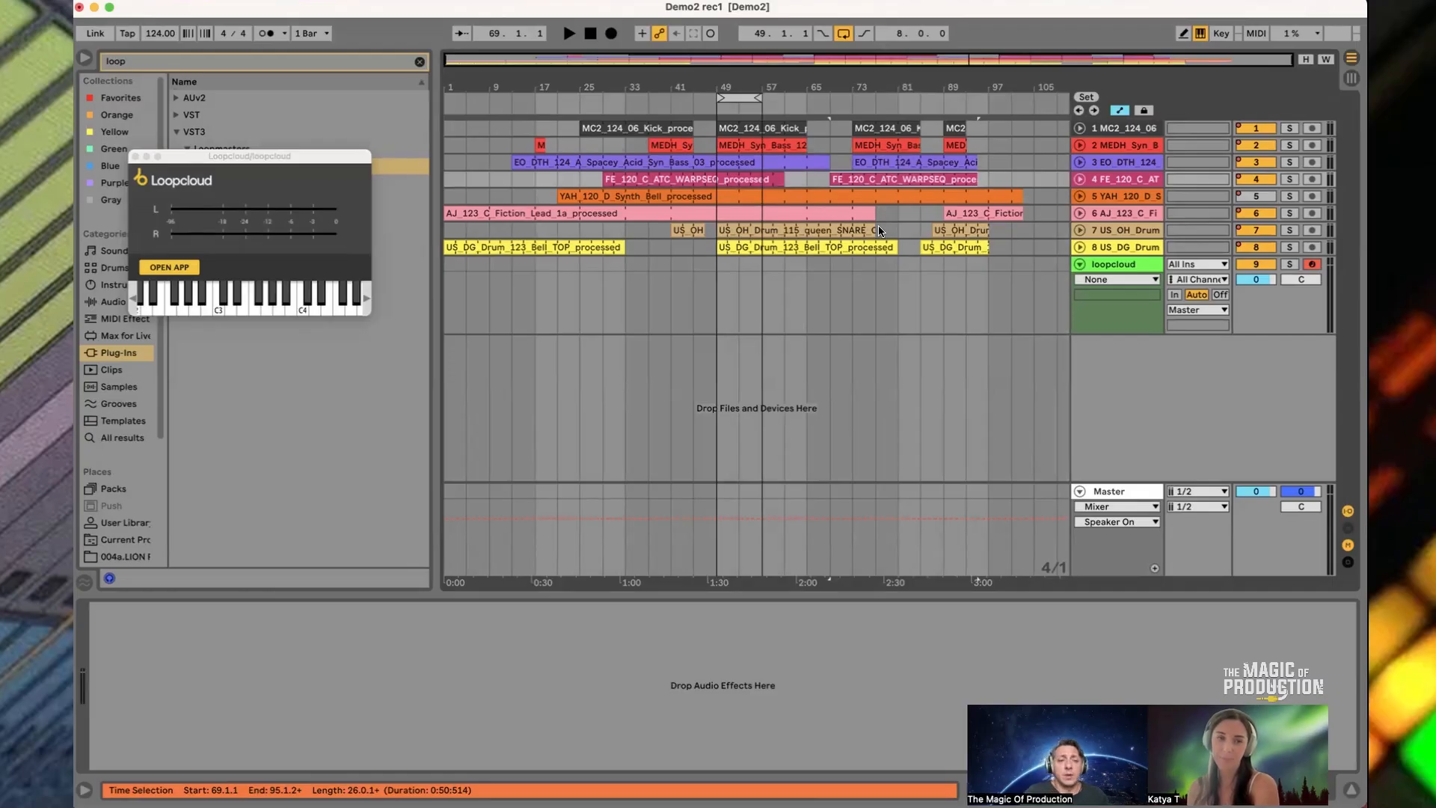
Toggle between the Session and Arrangement views, and unfold and refold the kick track to show its volume automation
{"action": "key", "text": "Tab"}
{"action": "key", "text": "Tab"}
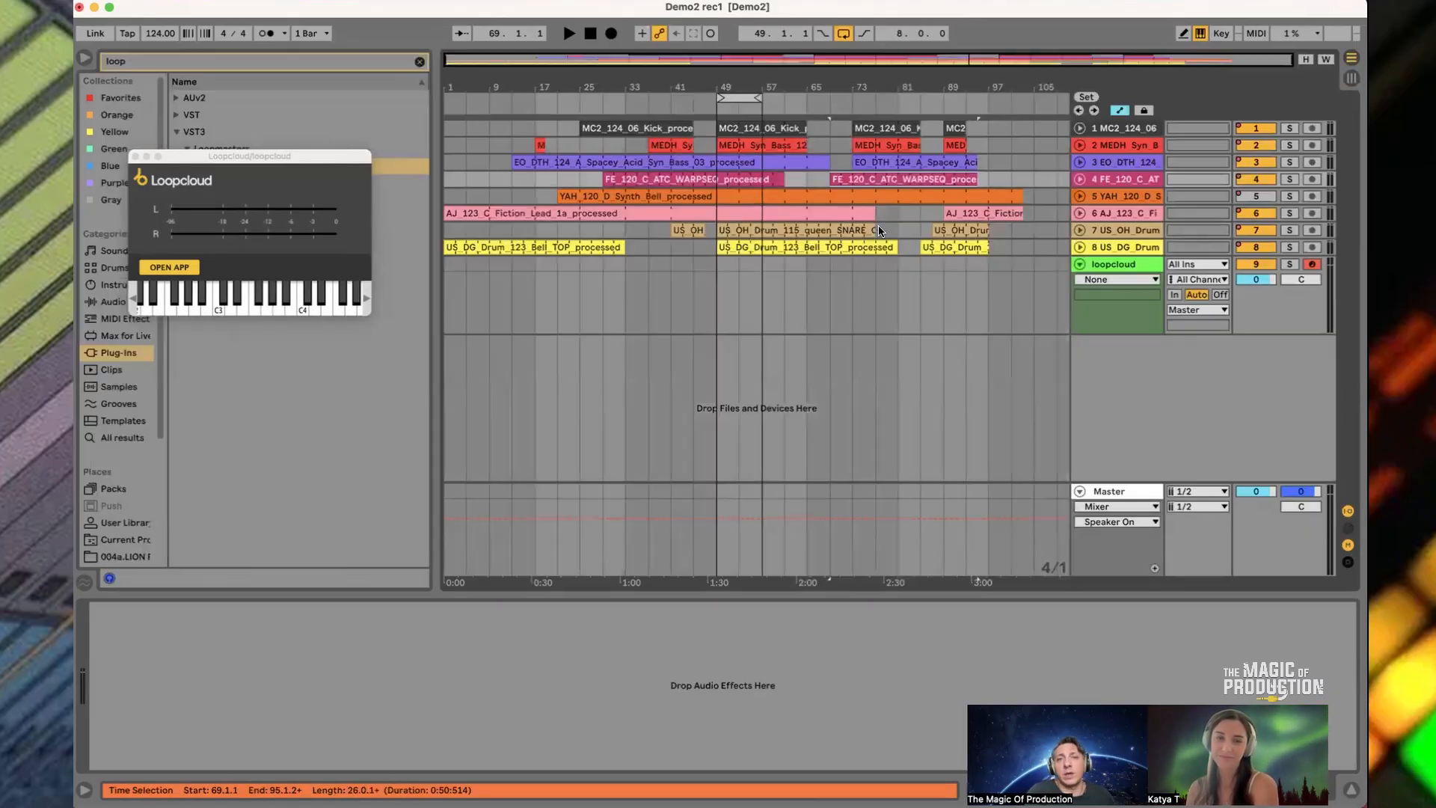
{"action": "left_click", "coordinate": [1079, 127]}
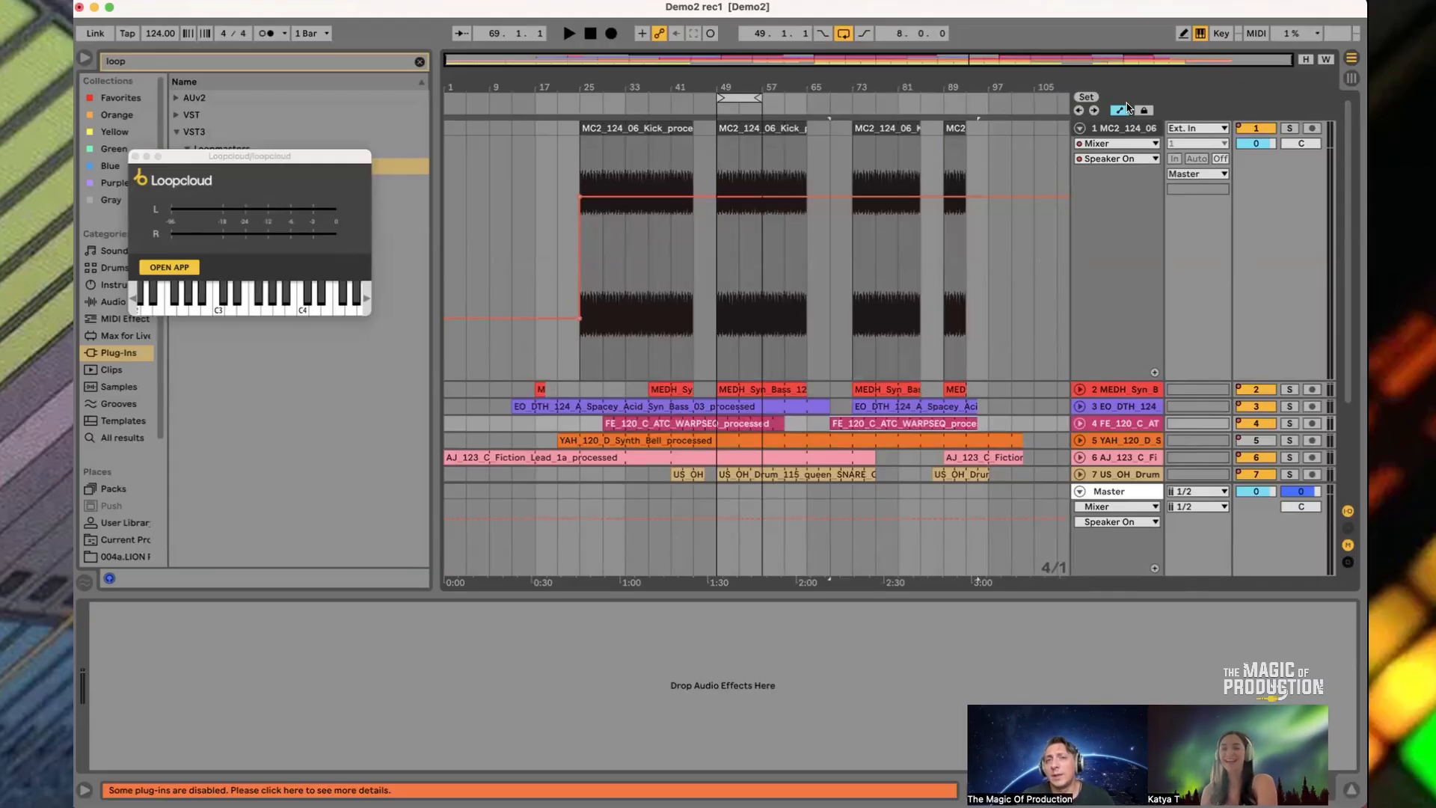
{"action": "left_click", "coordinate": [1079, 128]}
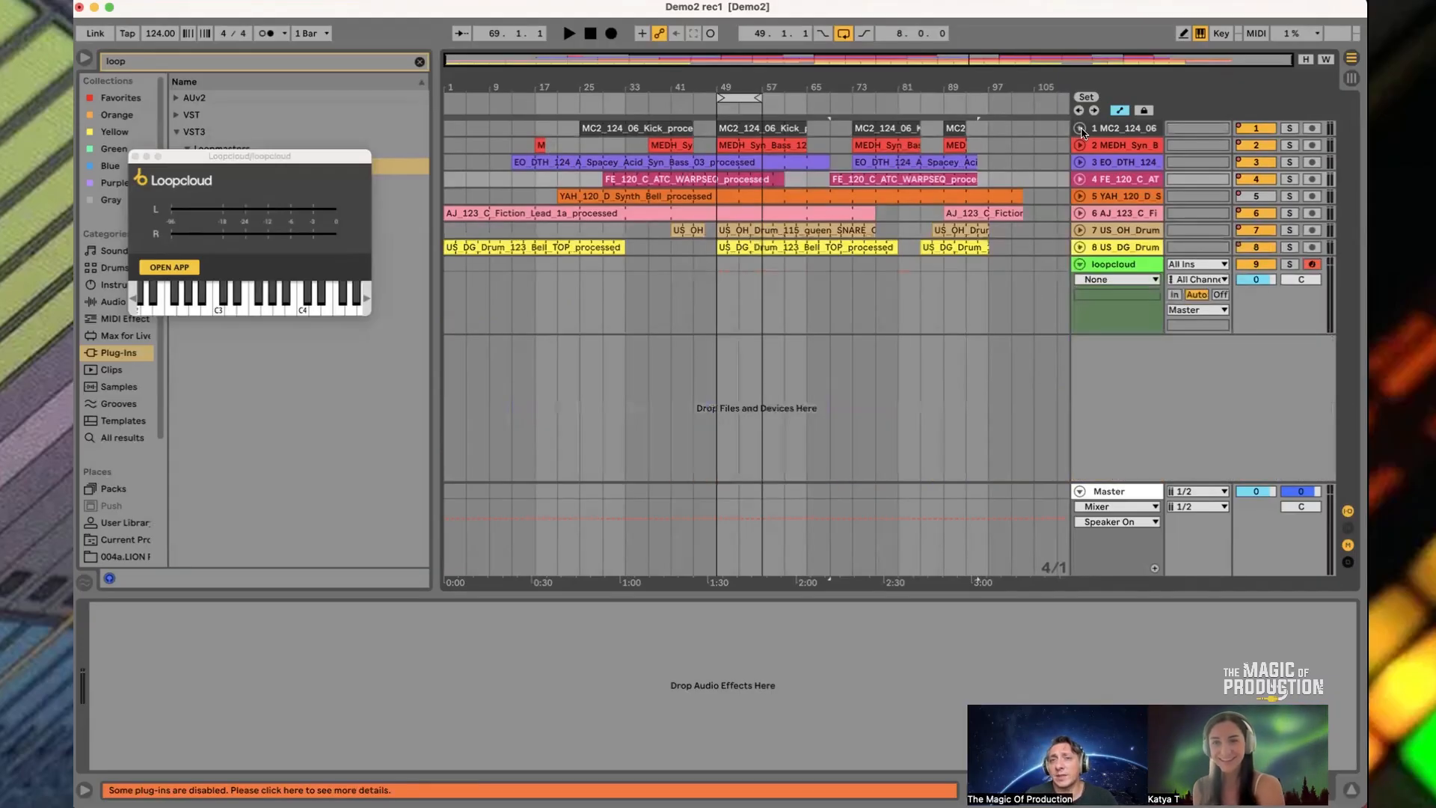
Open the Loopcloud app from the loopcloud track's plug-in and replace the Spoken tag with Choir in the sample search
{"action": "left_click", "coordinate": [1114, 264]}
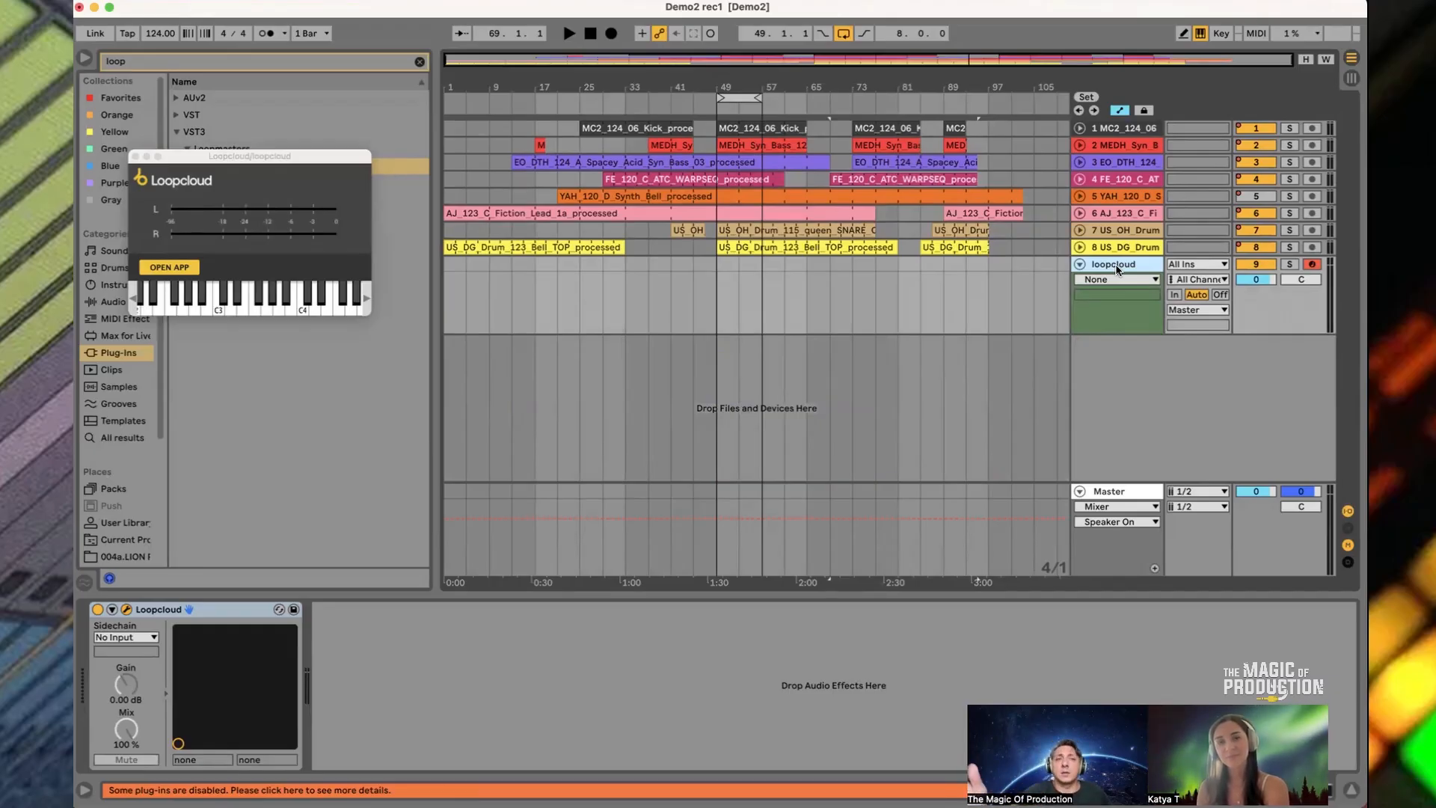
{"action": "left_click", "coordinate": [174, 269]}
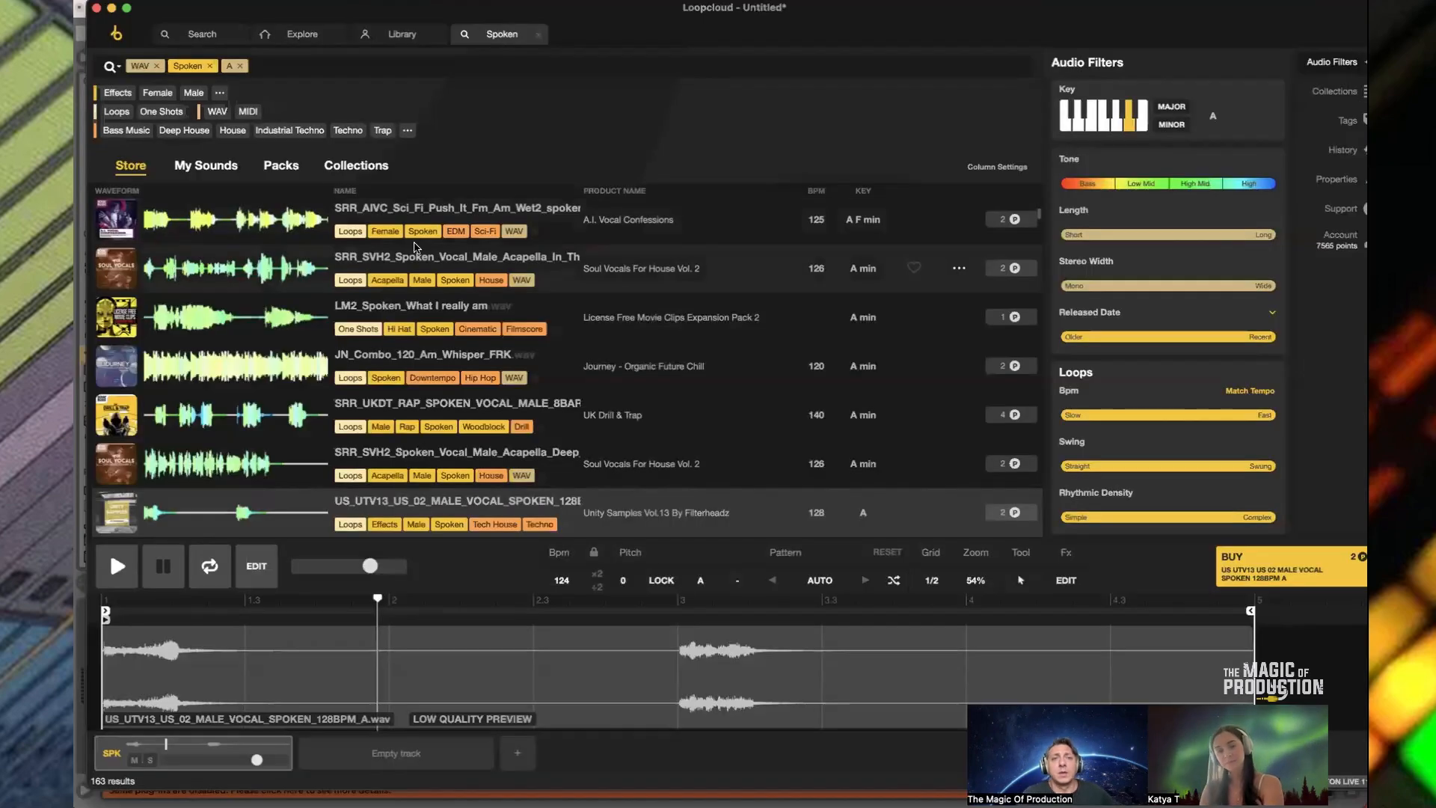
{"action": "left_click", "coordinate": [211, 66]}
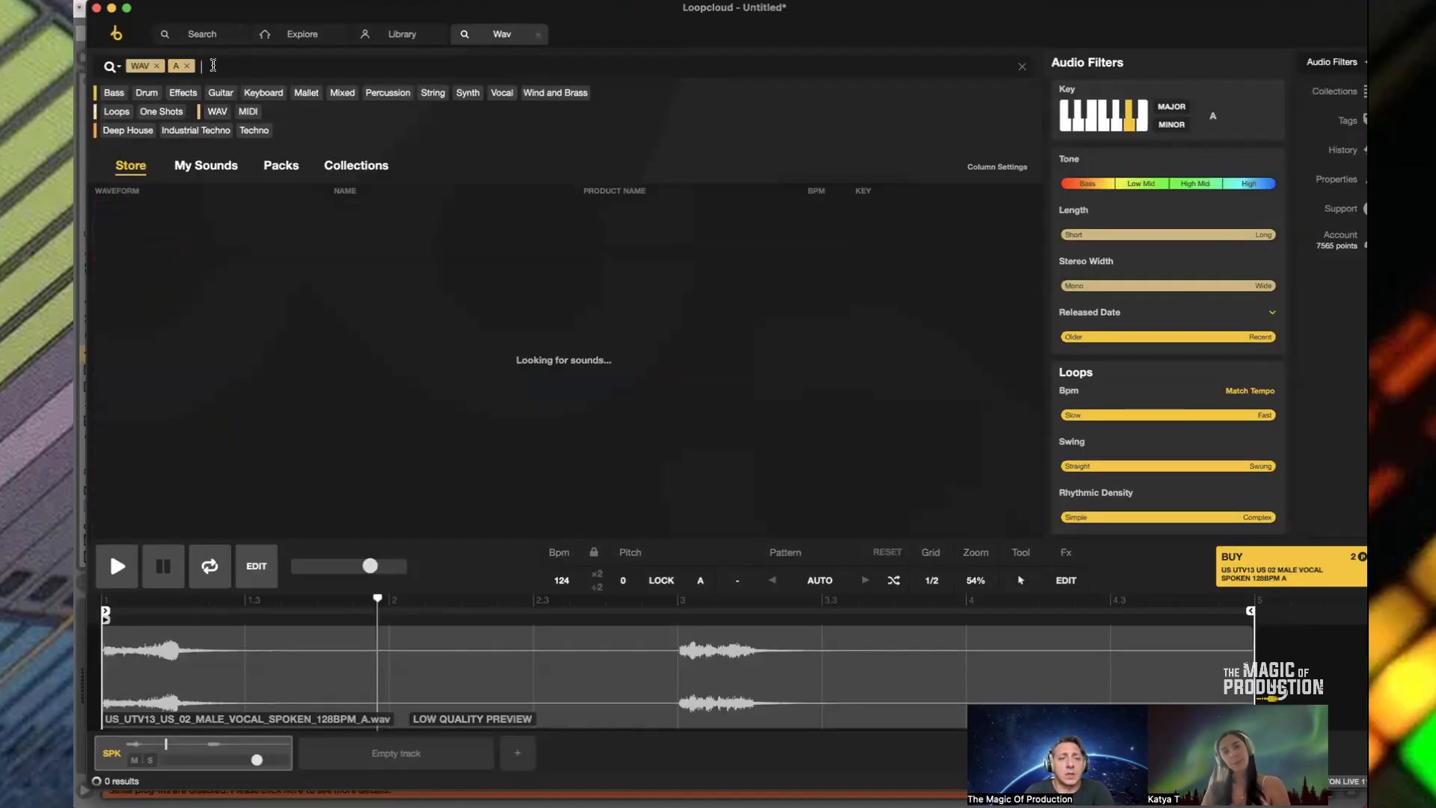
{"action": "type", "text": "ch"}
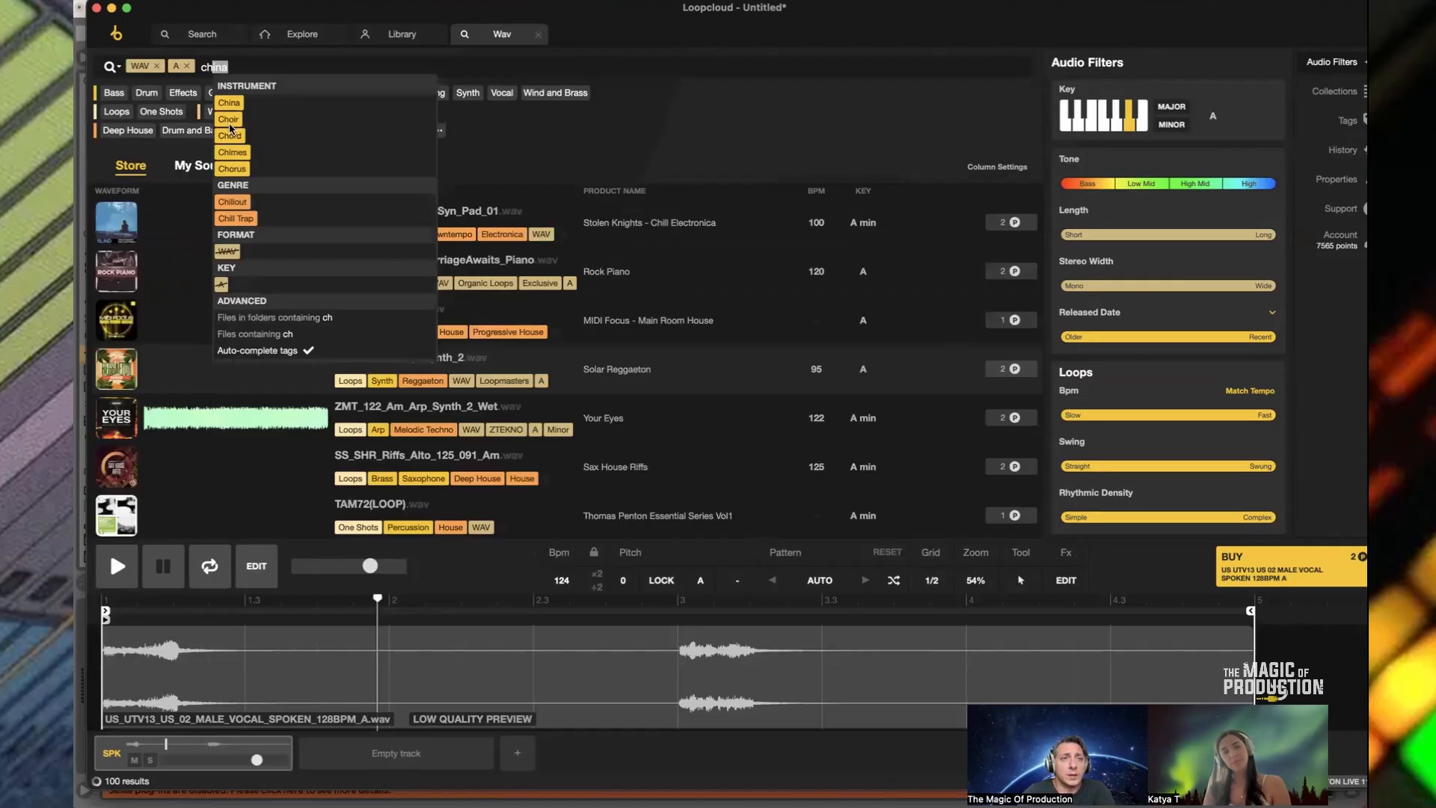
{"action": "left_click", "coordinate": [228, 119]}
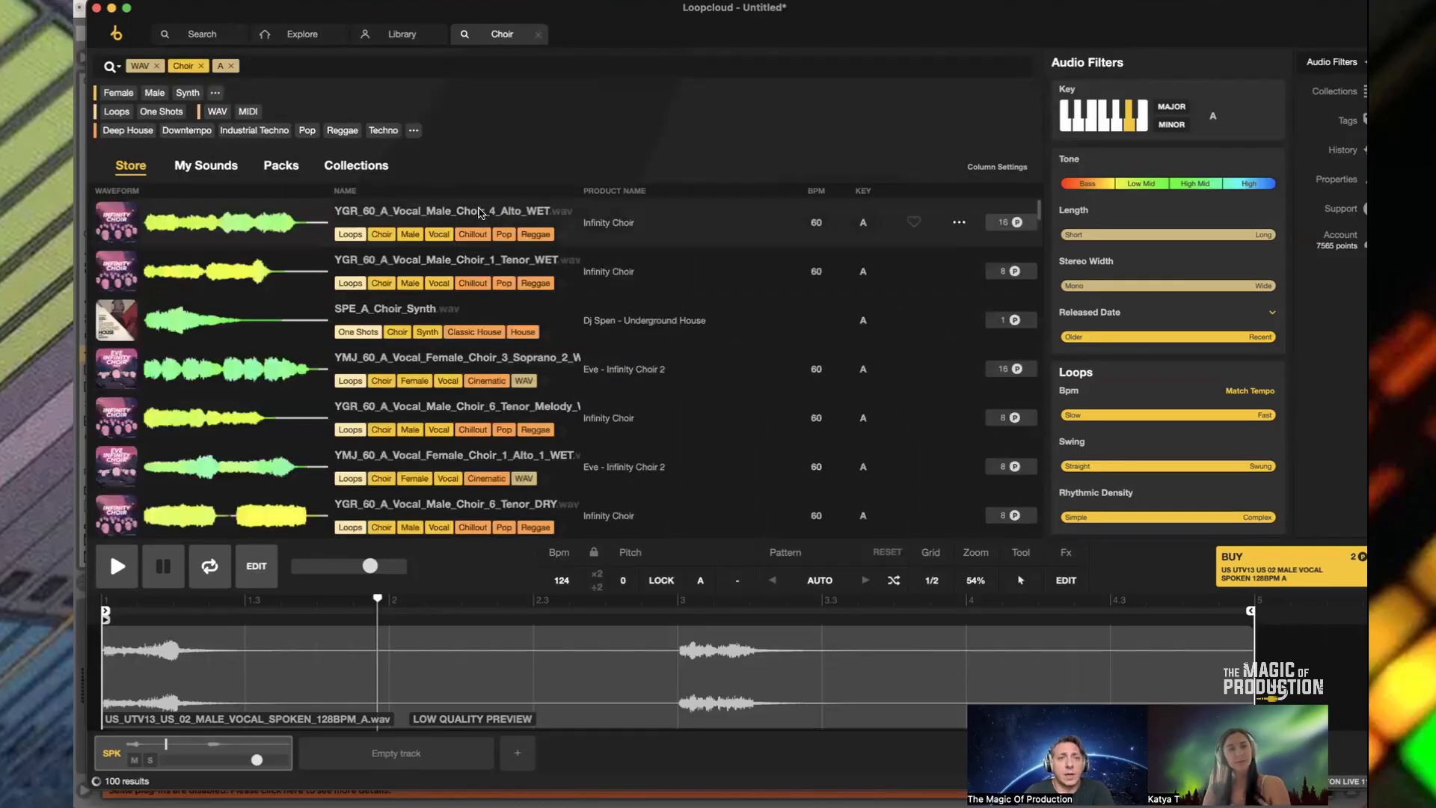
Audition YGR_60_A_Vocal_Male_Choir_4_Alto_WET with the arrangement playing in Ableton Live, and return to the Loopcloud app
{"action": "left_click", "coordinate": [481, 212]}
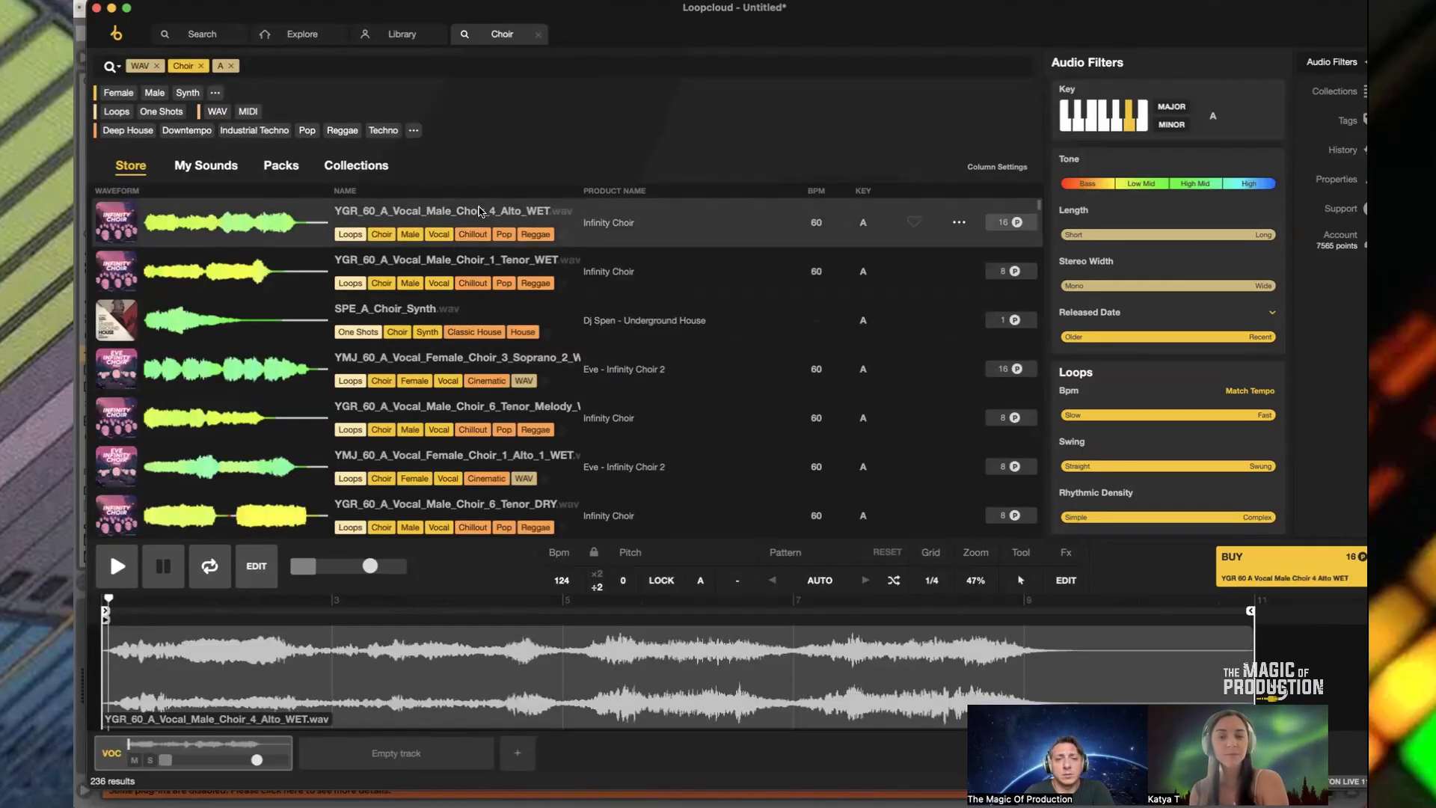
{"action": "key", "text": "ctrl+Up"}
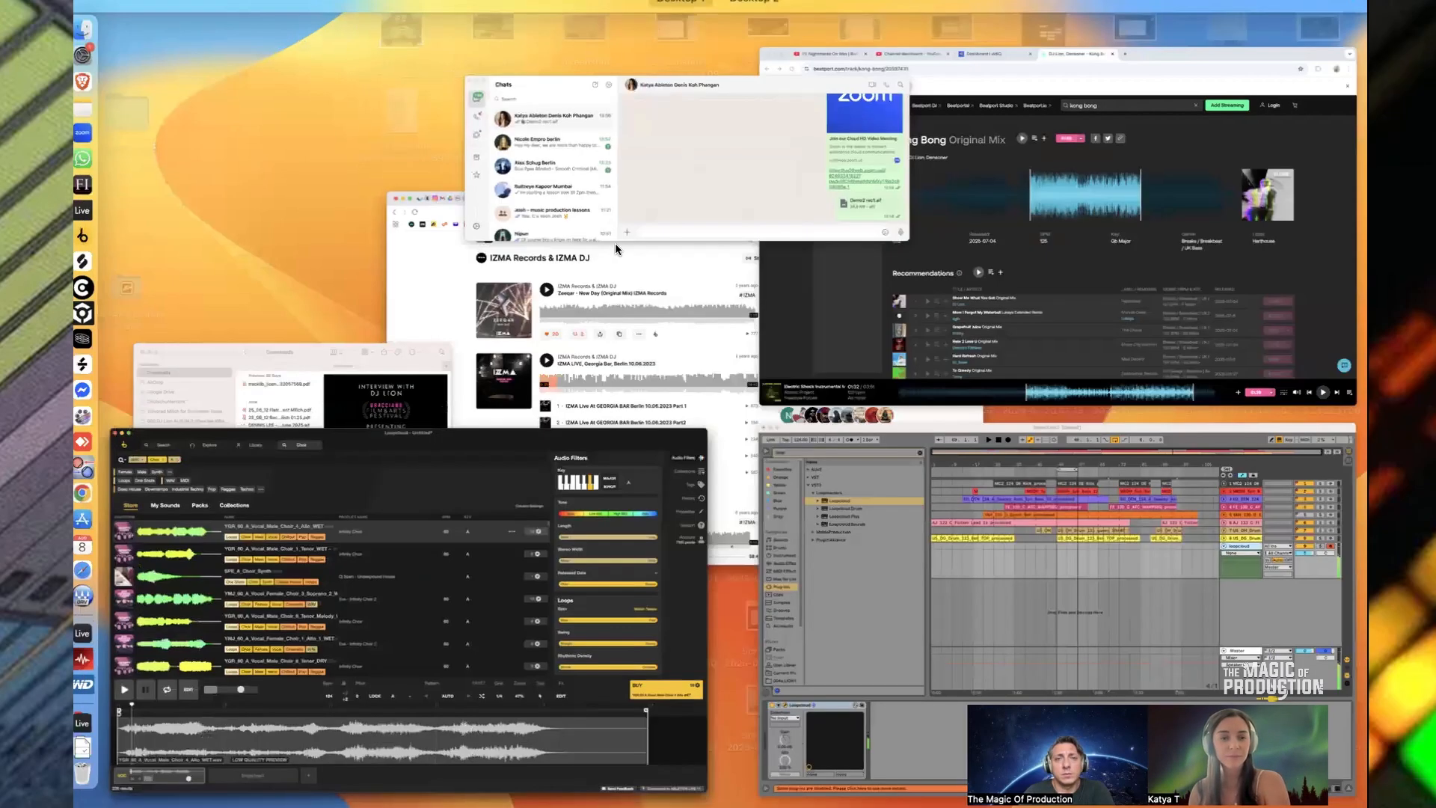
{"action": "left_click", "coordinate": [1075, 590]}
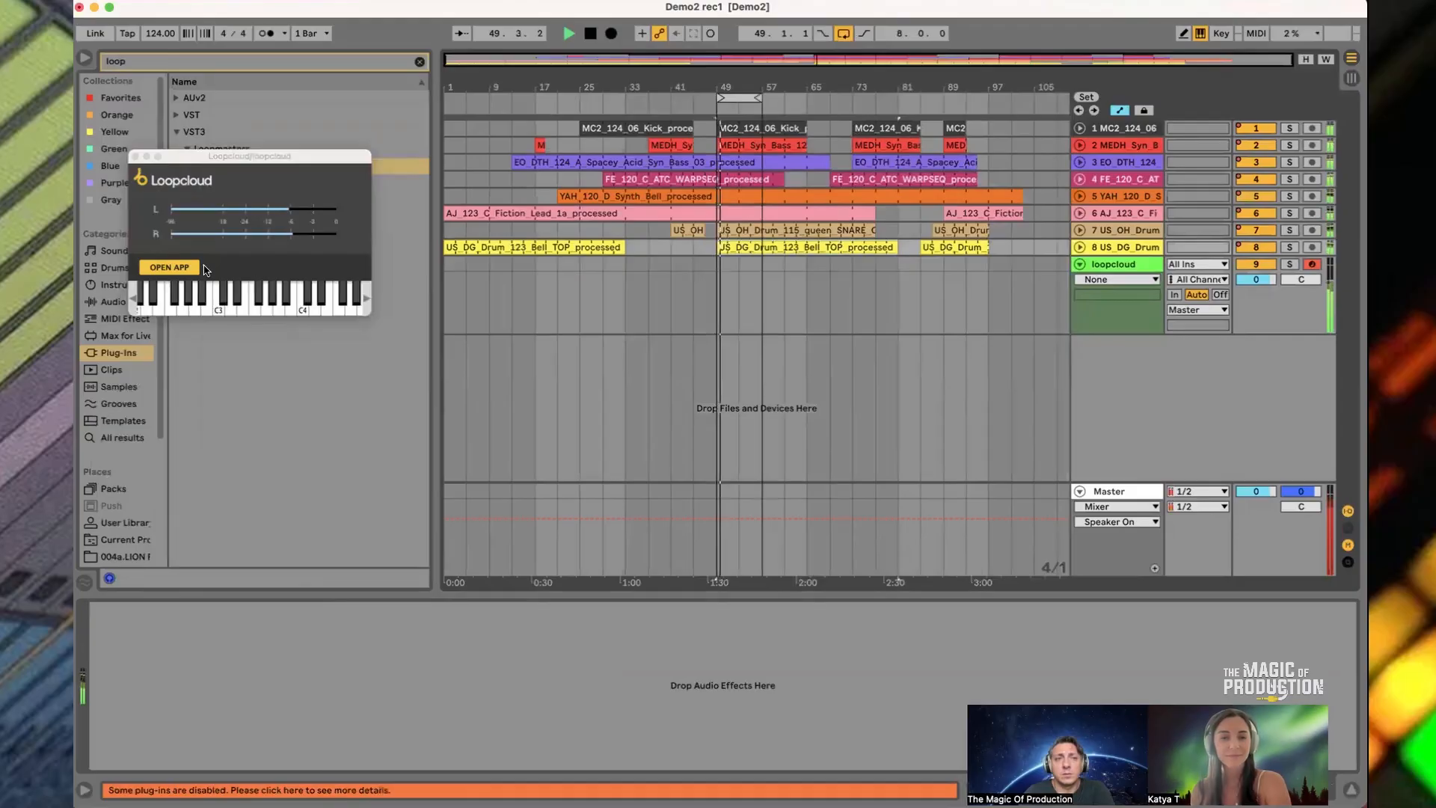
{"action": "left_click", "coordinate": [172, 269]}
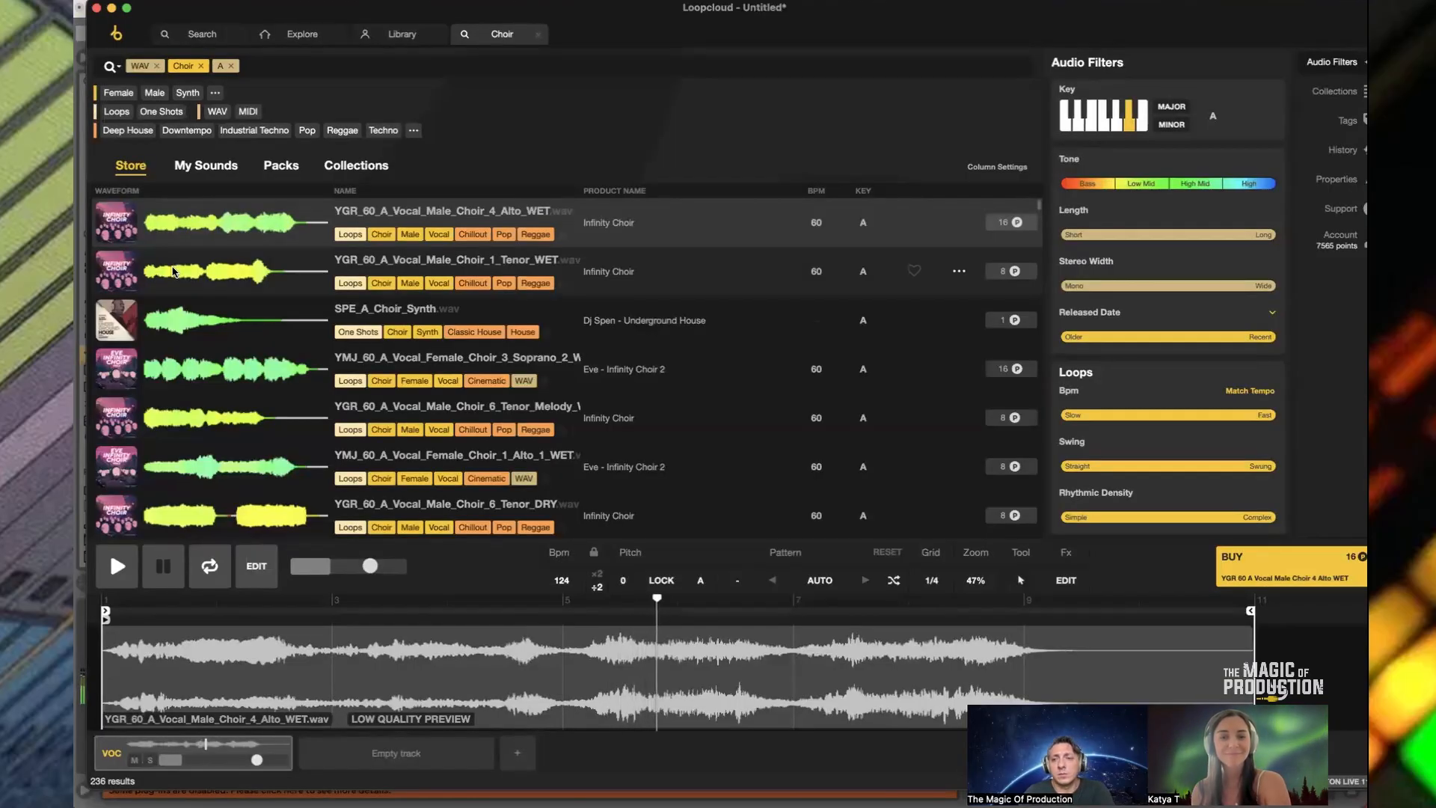
Audition the choir samples from YGR_60_A_Vocal_Male_Choir_1_Tenor_WET through YMJ_60_A_Vocal_Female_Choir_1_Alto_1_WET, toggling the pitch key lock on the first one
{"action": "left_click", "coordinate": [172, 271]}
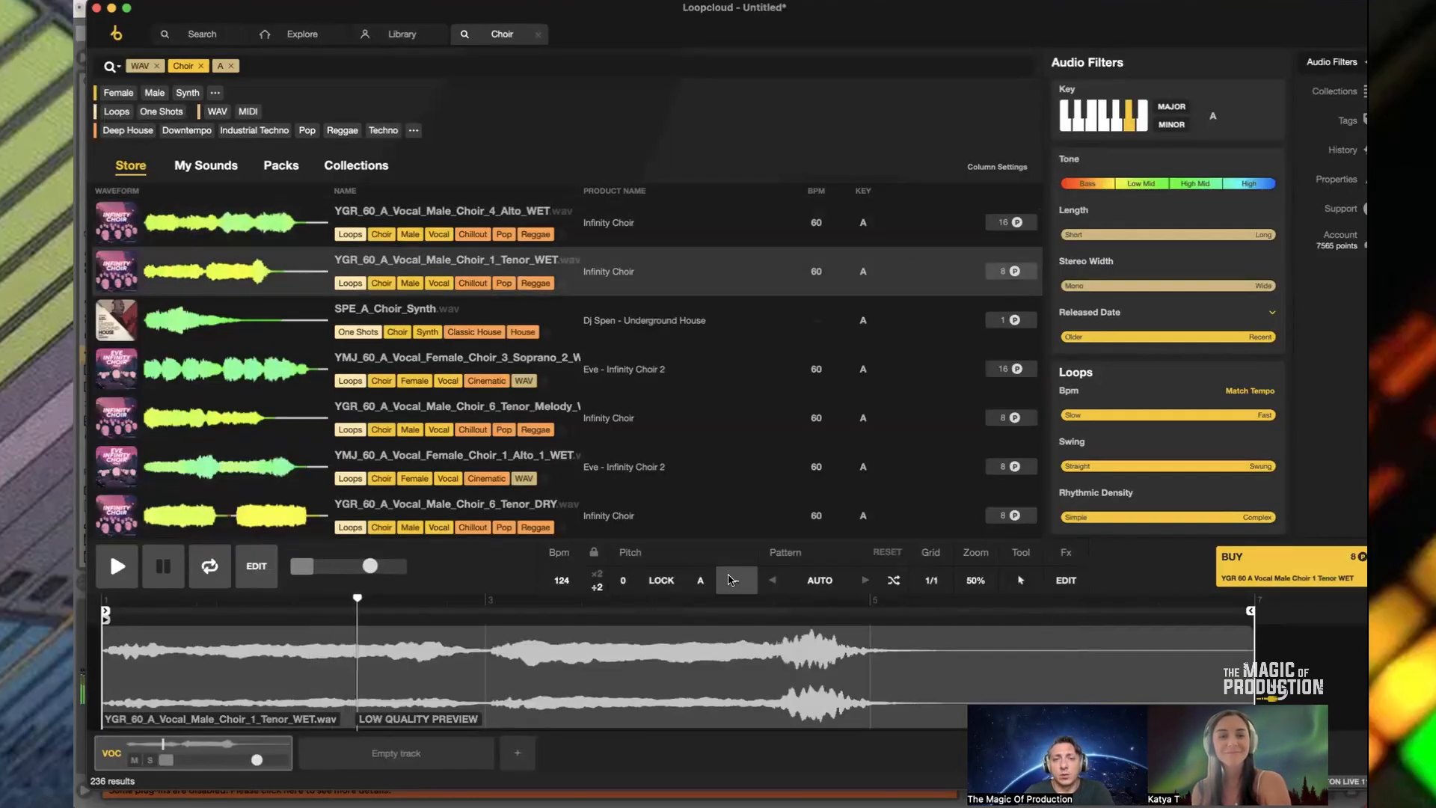
{"action": "left_click", "coordinate": [670, 585]}
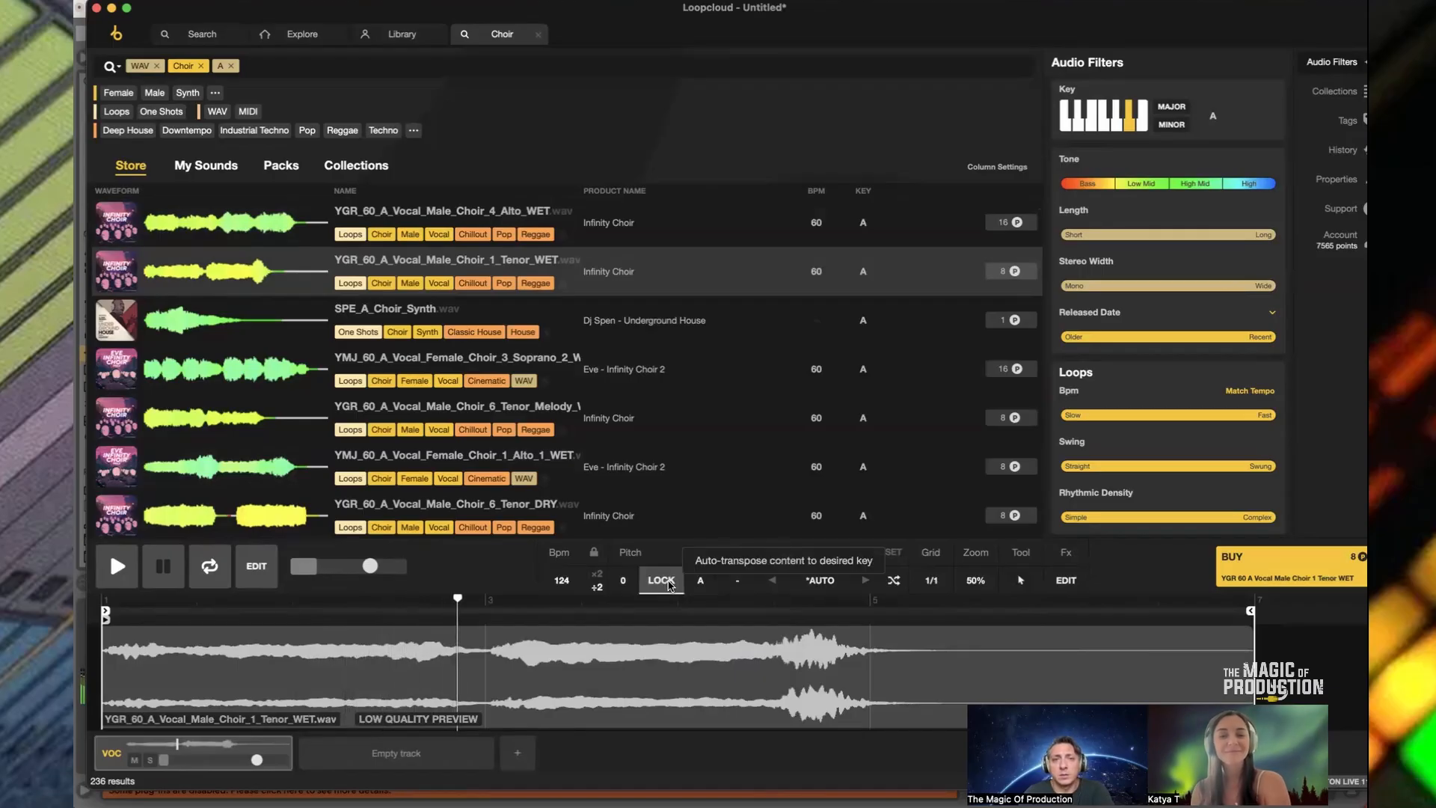
{"action": "key", "text": "Down"}
{"action": "key", "text": "Down"}
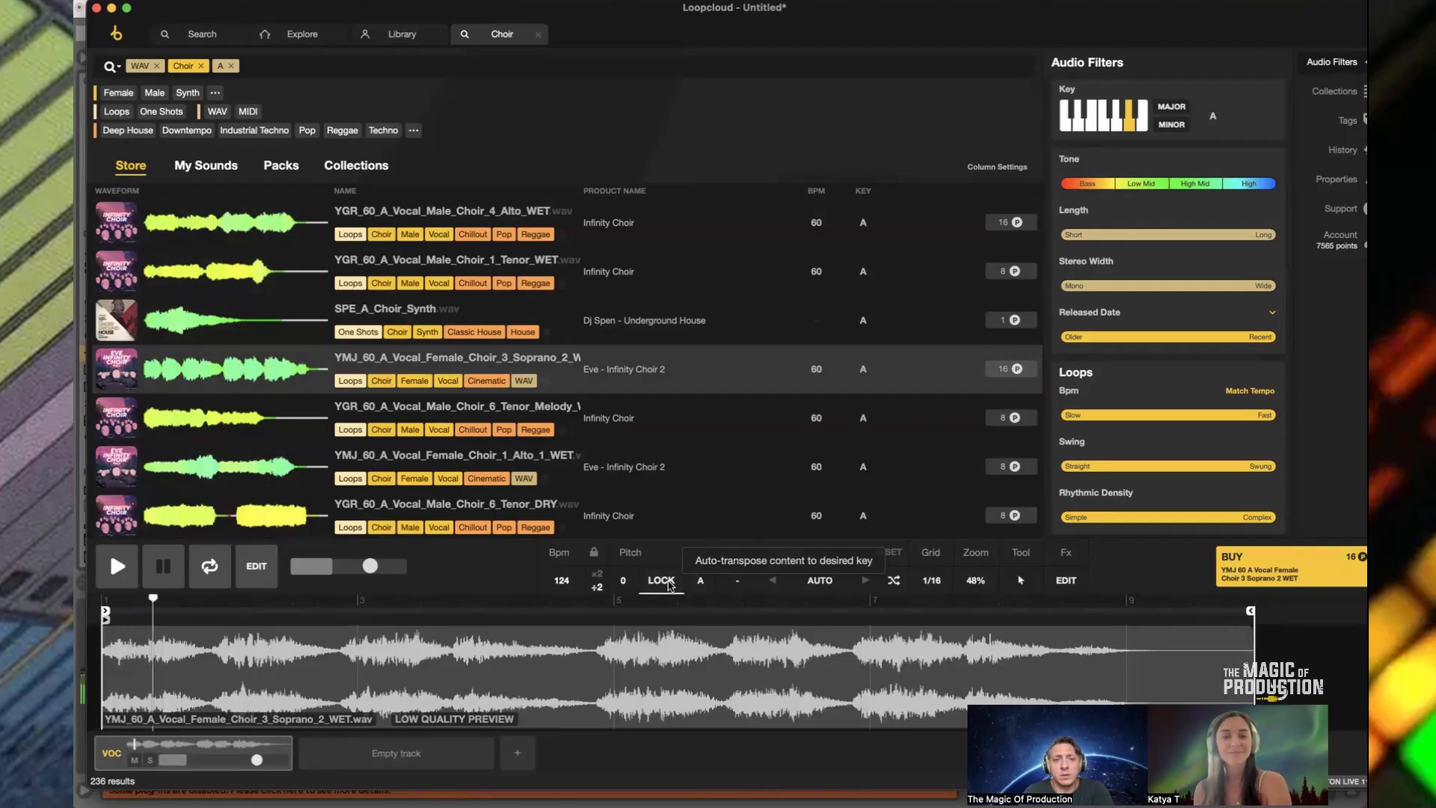
{"action": "key", "text": "Down"}
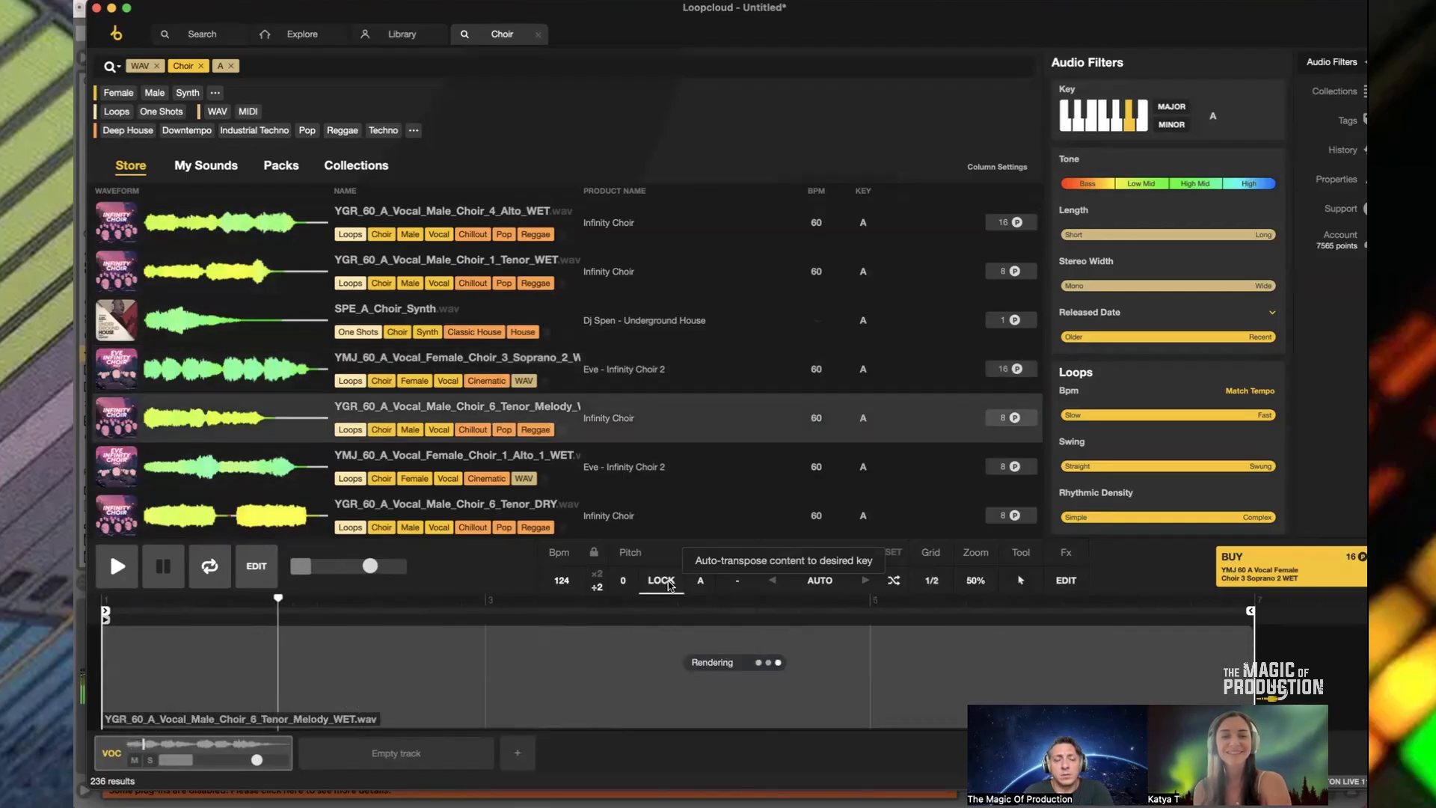
{"action": "key", "text": "Down"}
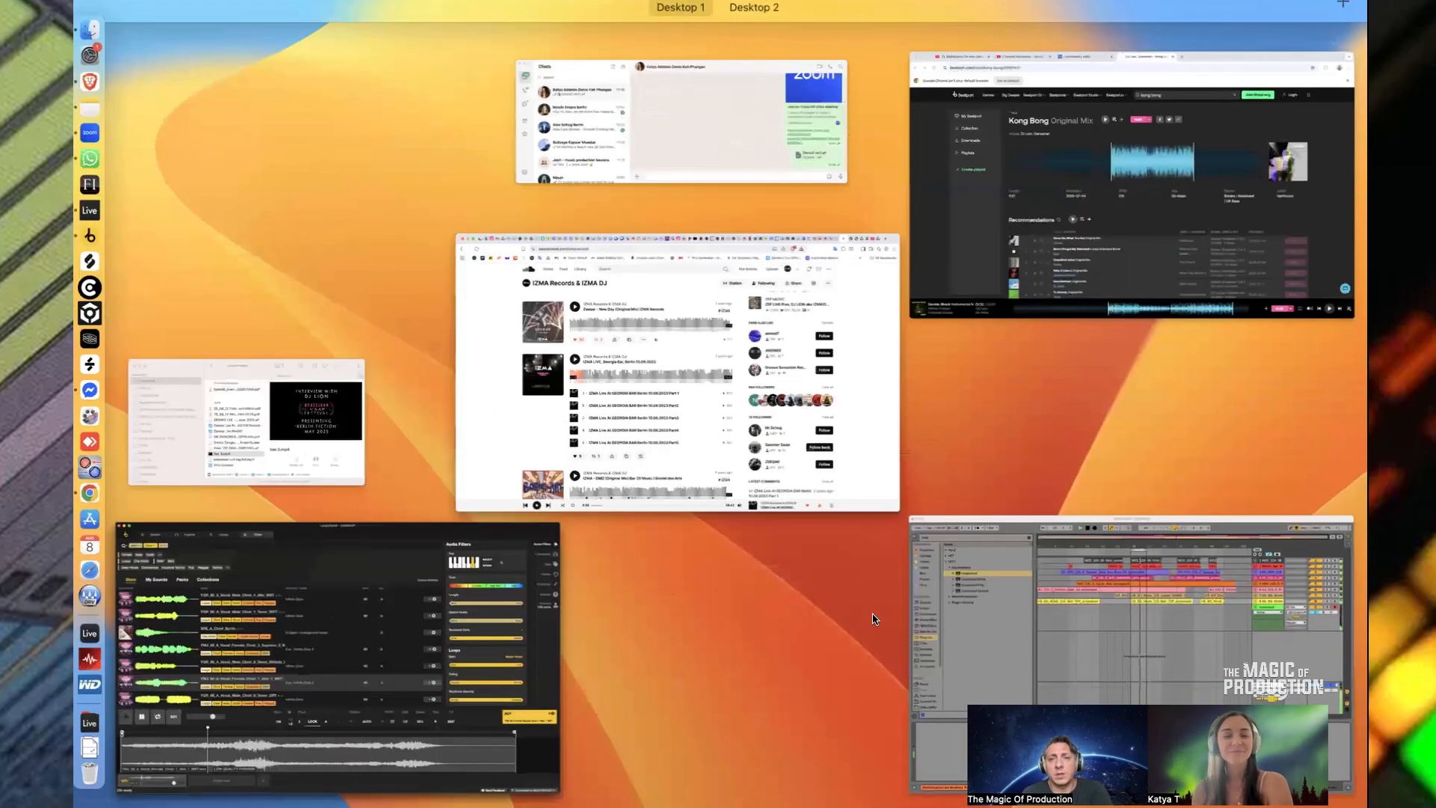
Return to Ableton Live to stop playback, and add the VST3 plug-in Mixed In Key SE to the Master track
{"action": "left_click", "coordinate": [928, 565]}
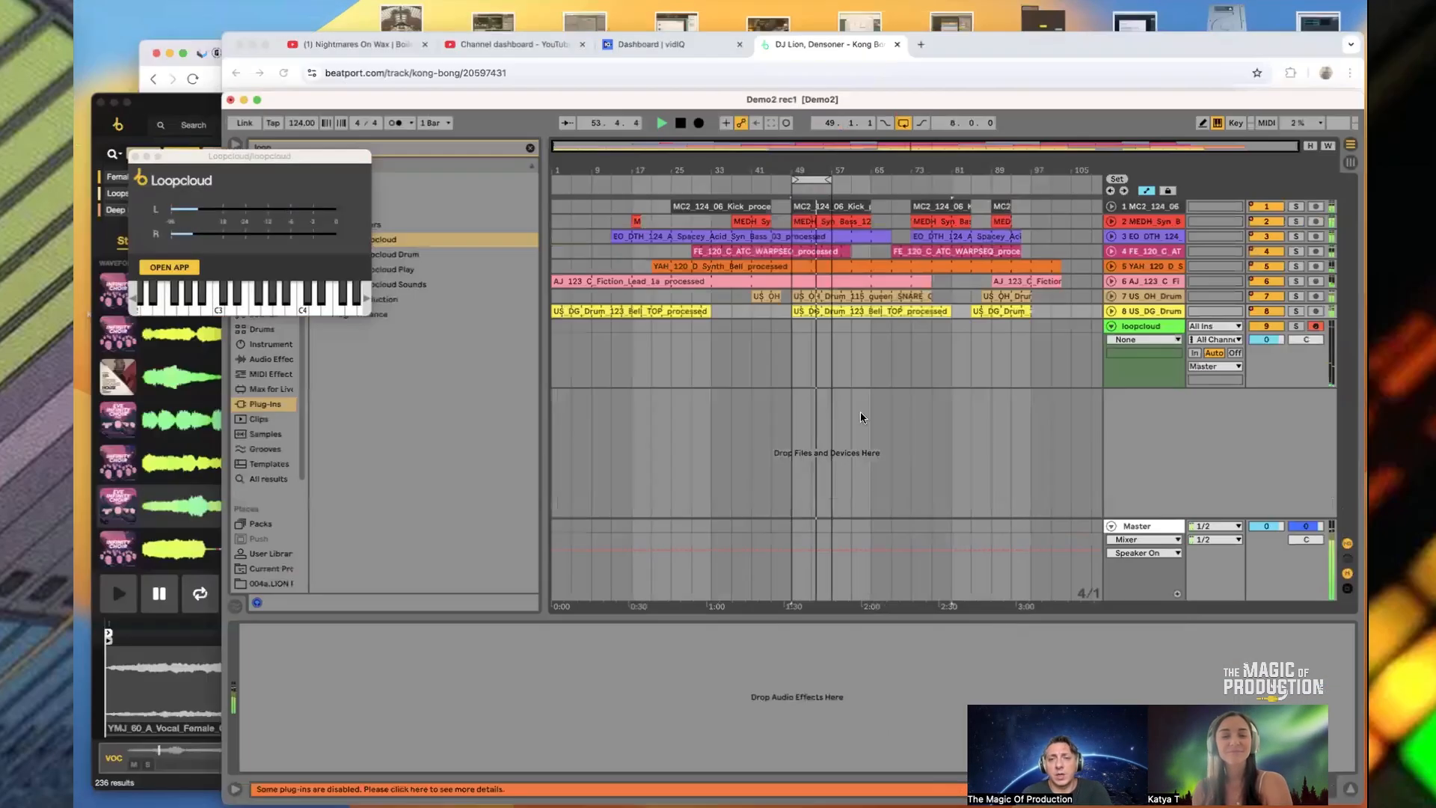
{"action": "key", "text": "space"}
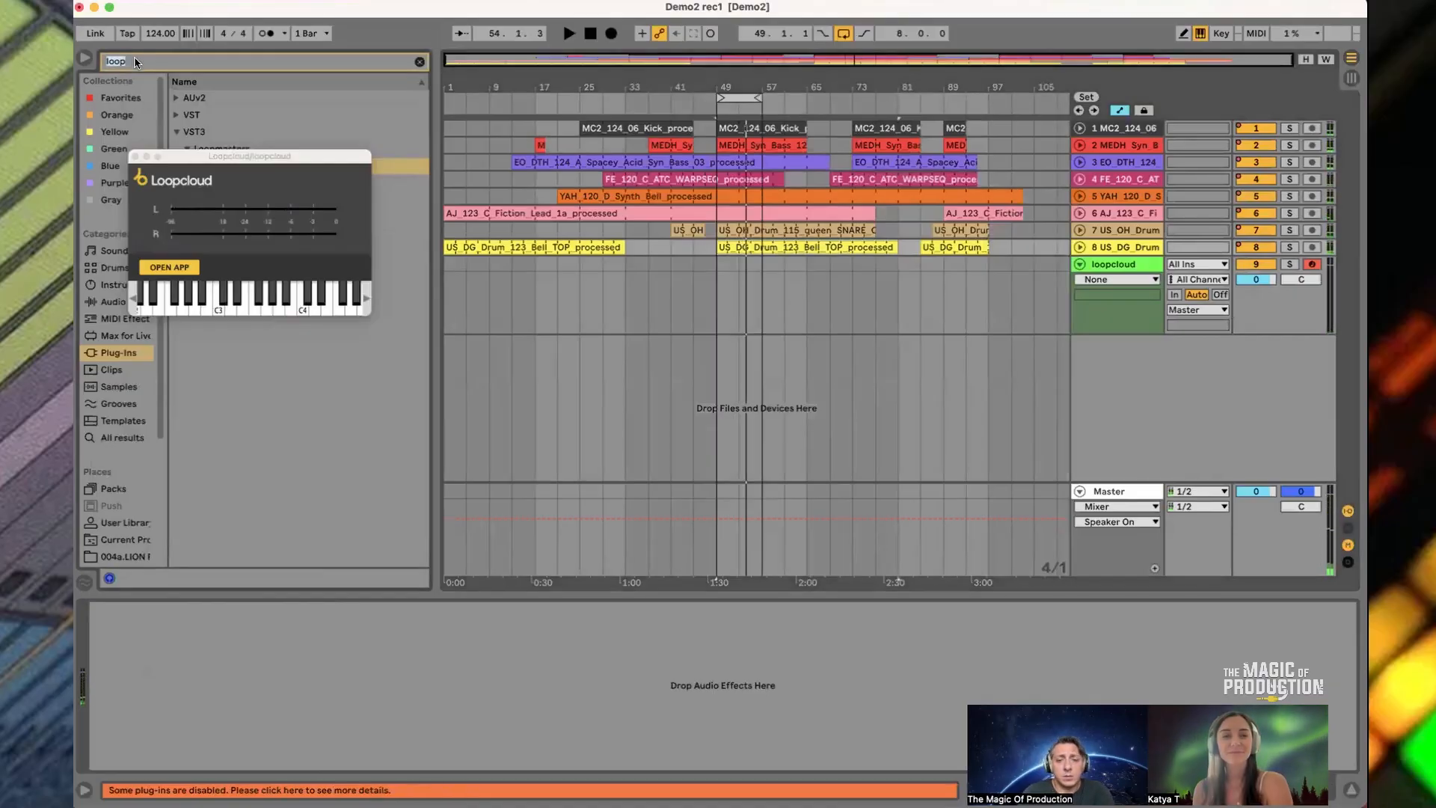
{"action": "key", "text": "super+f"}
{"action": "type", "text": "mix"}
{"action": "left_click_drag", "start_coordinate": [186, 150], "coordinate": [555, 105]}
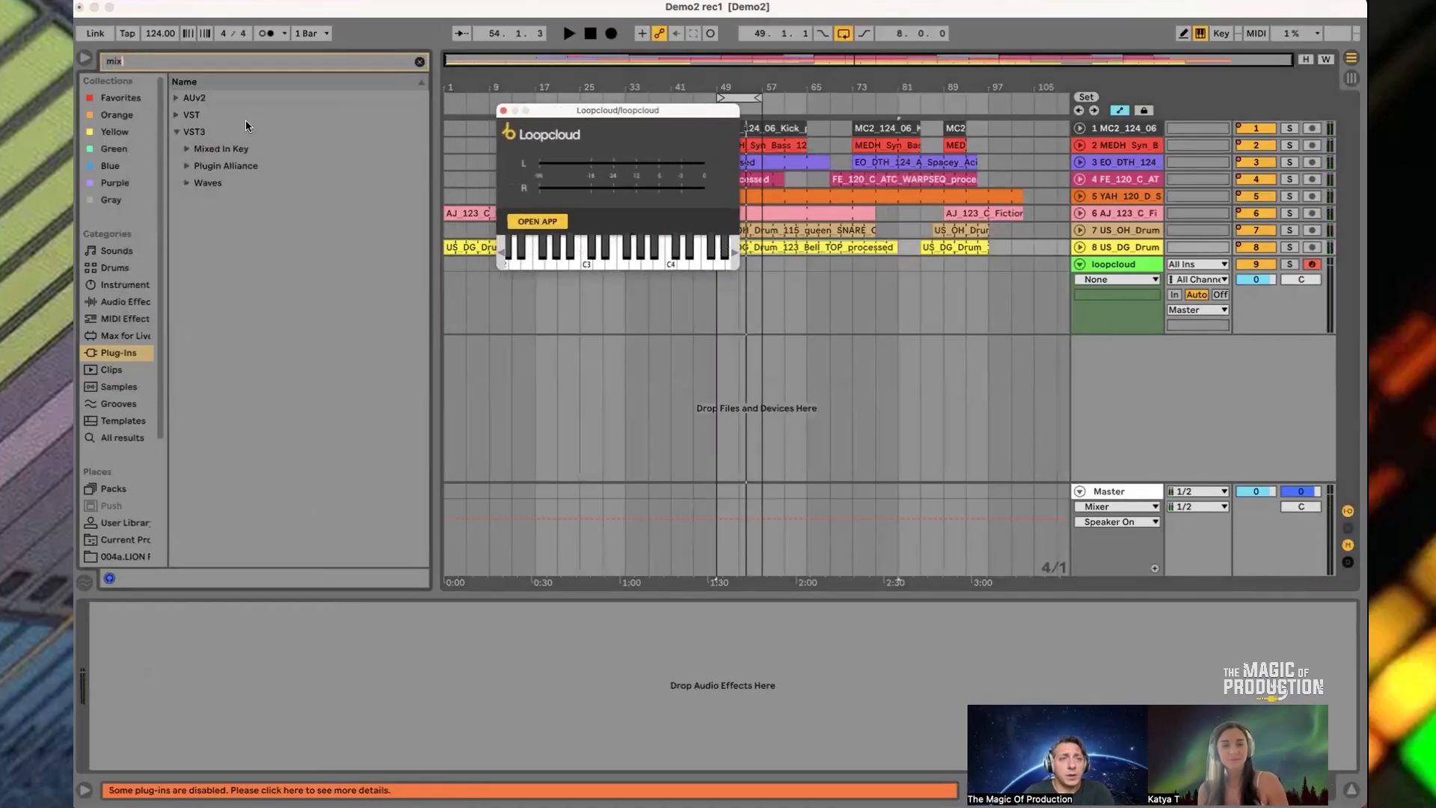
{"action": "left_click", "coordinate": [188, 148]}
{"action": "left_click_drag", "start_coordinate": [223, 165], "coordinate": [1116, 494]}
Play the arrangement to analyse its key in Mixed In Key SE with Sharp notation, and close both plug-in windows
{"action": "key", "text": "space"}
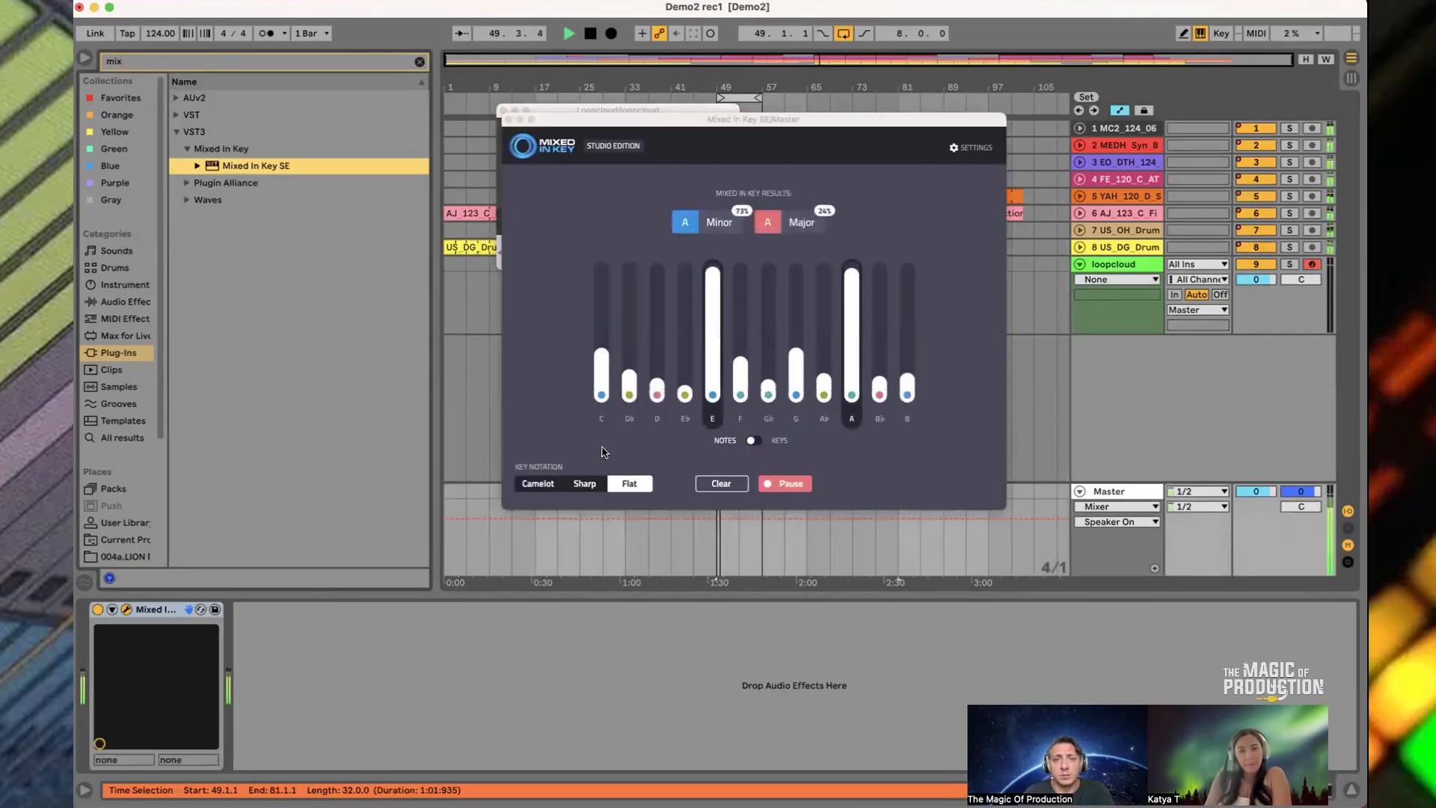
{"action": "left_click", "coordinate": [592, 483]}
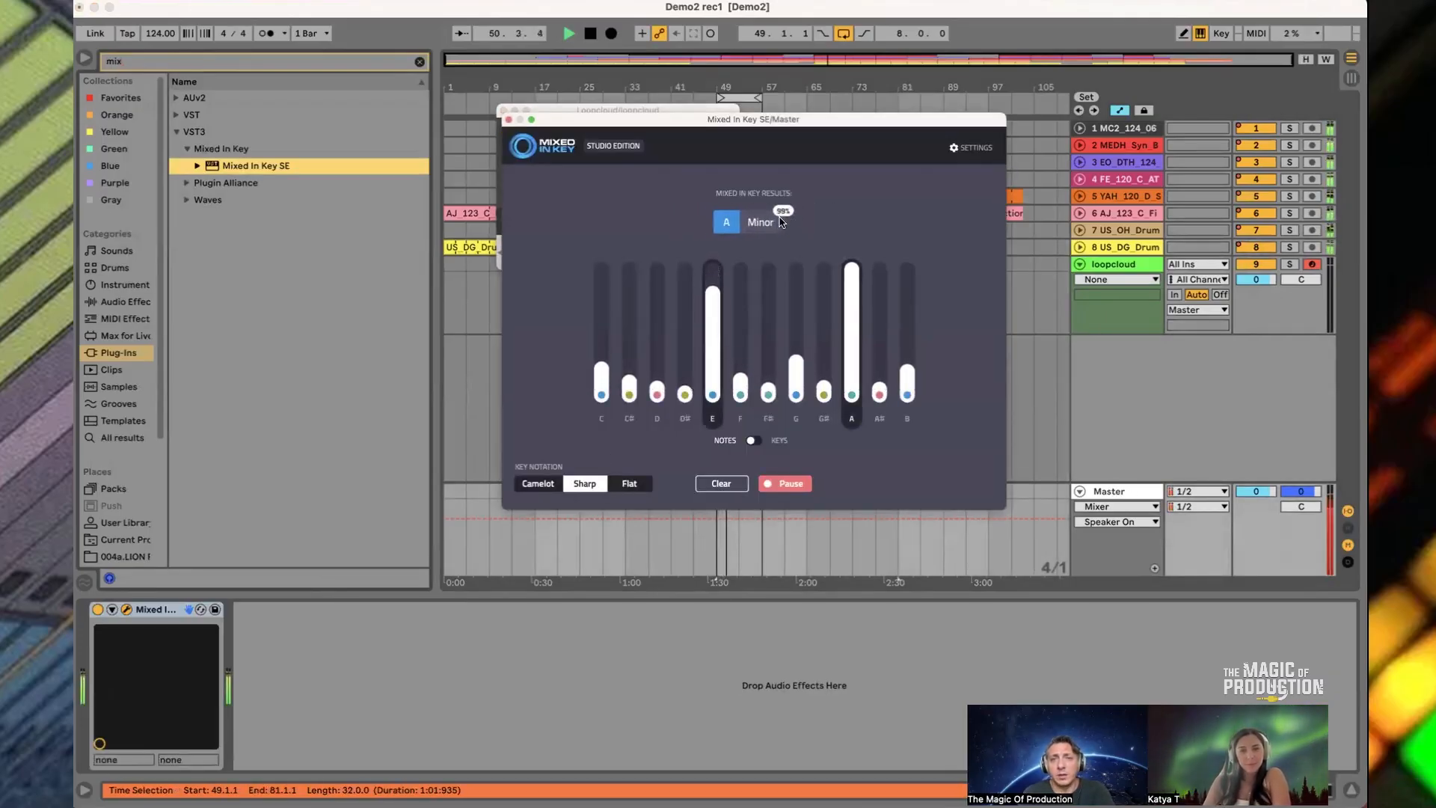
{"action": "key", "text": "space"}
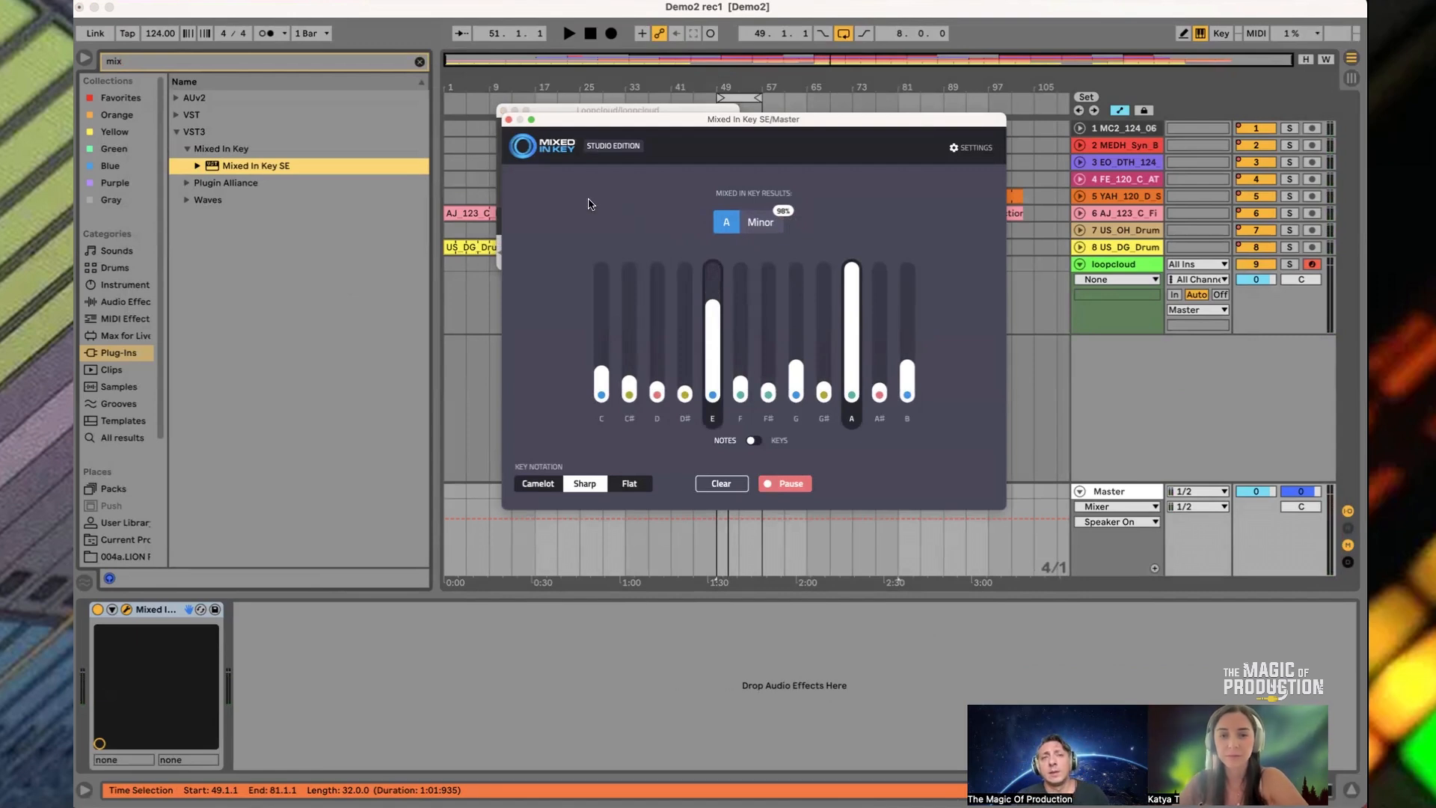
{"action": "left_click", "coordinate": [508, 119]}
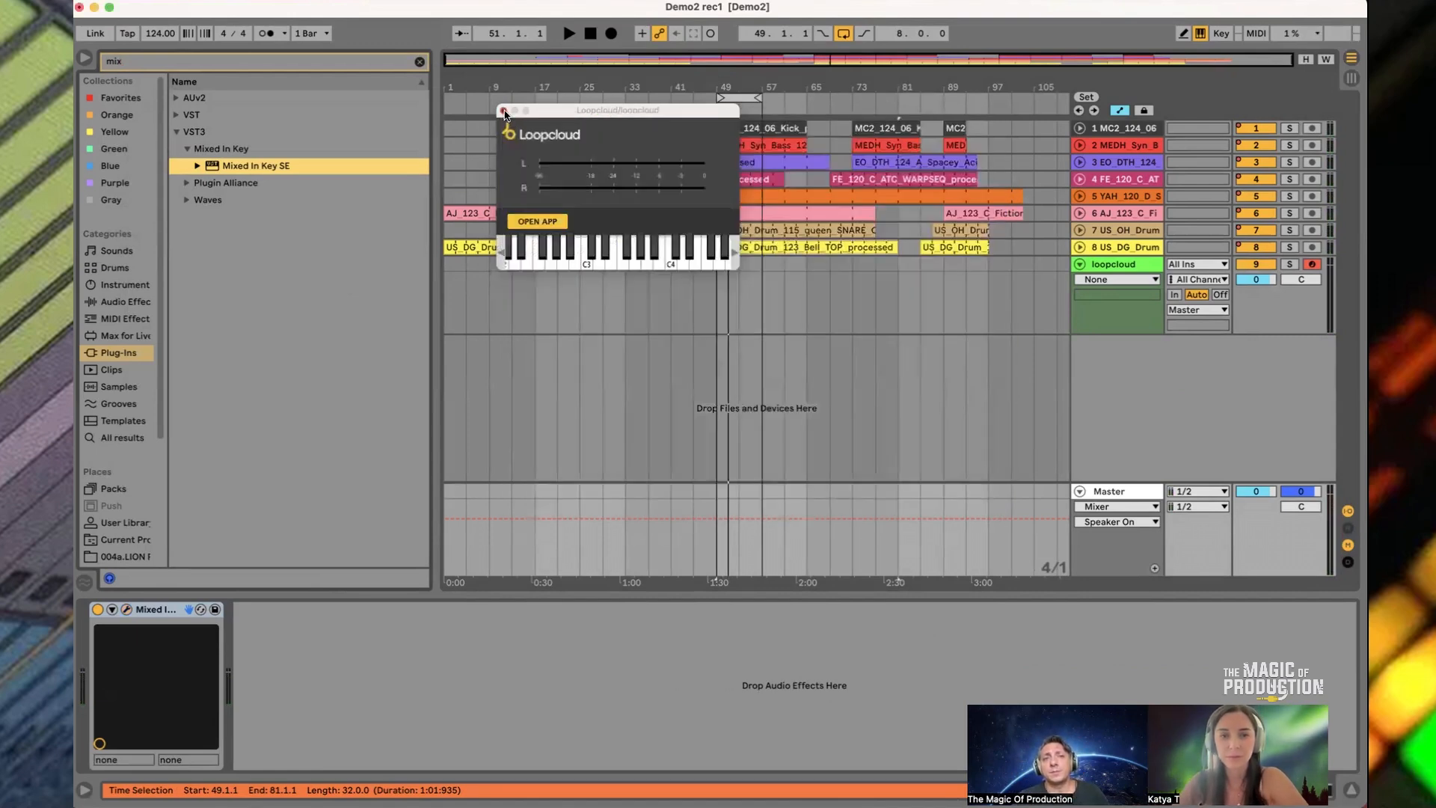
{"action": "left_click", "coordinate": [503, 112]}
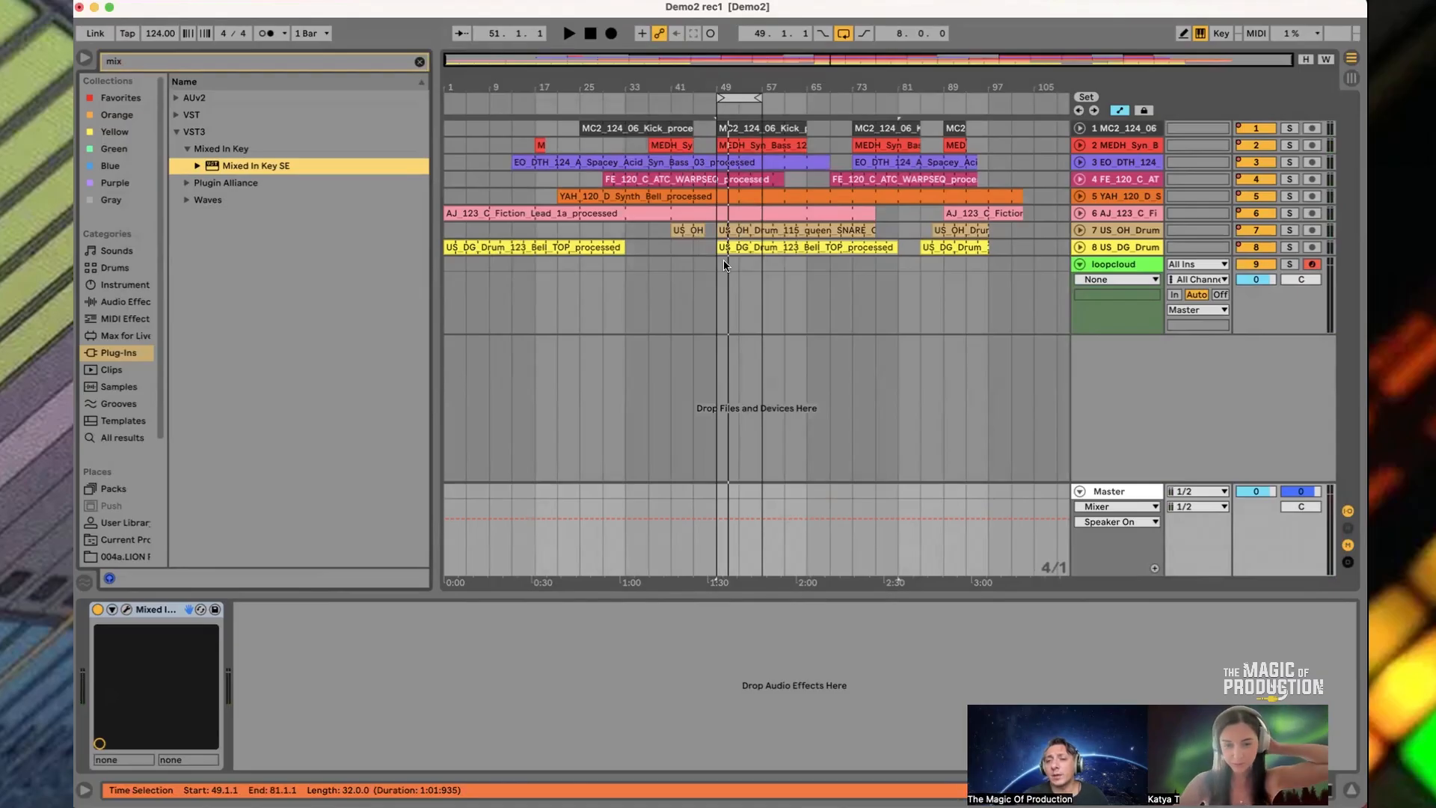